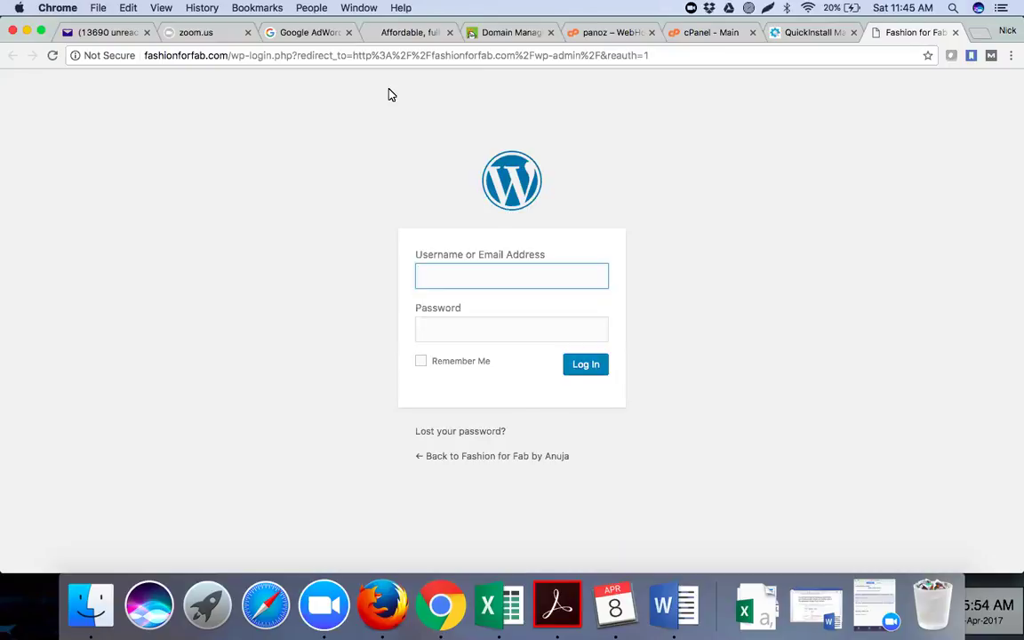
Return to the Fashion for Fab login page and fill in the username and password.
{"action": "left_click", "coordinate": [313, 175]}
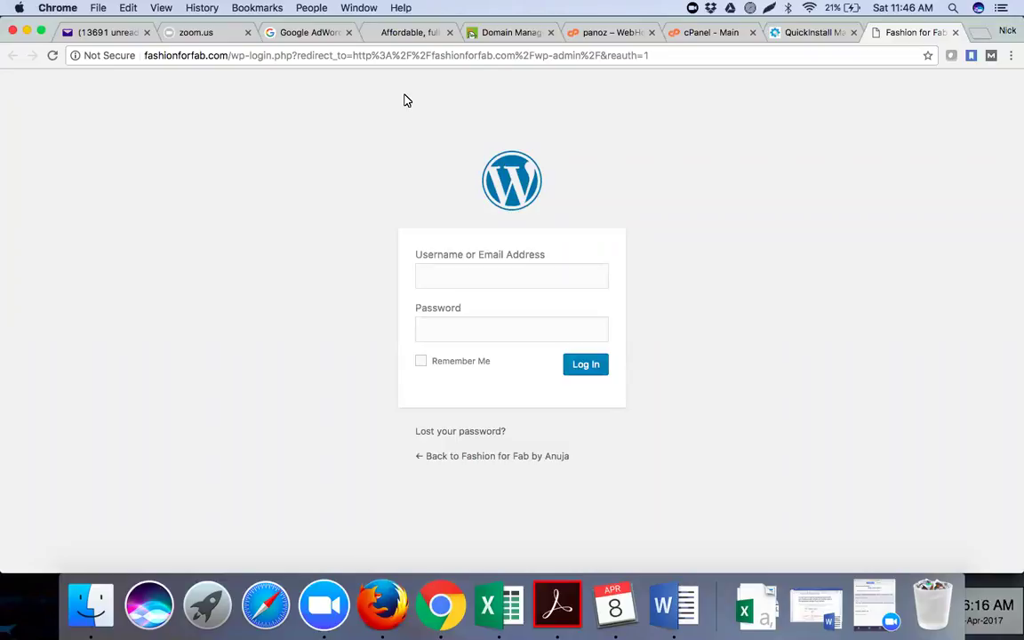
{"action": "left_click", "coordinate": [443, 272]}
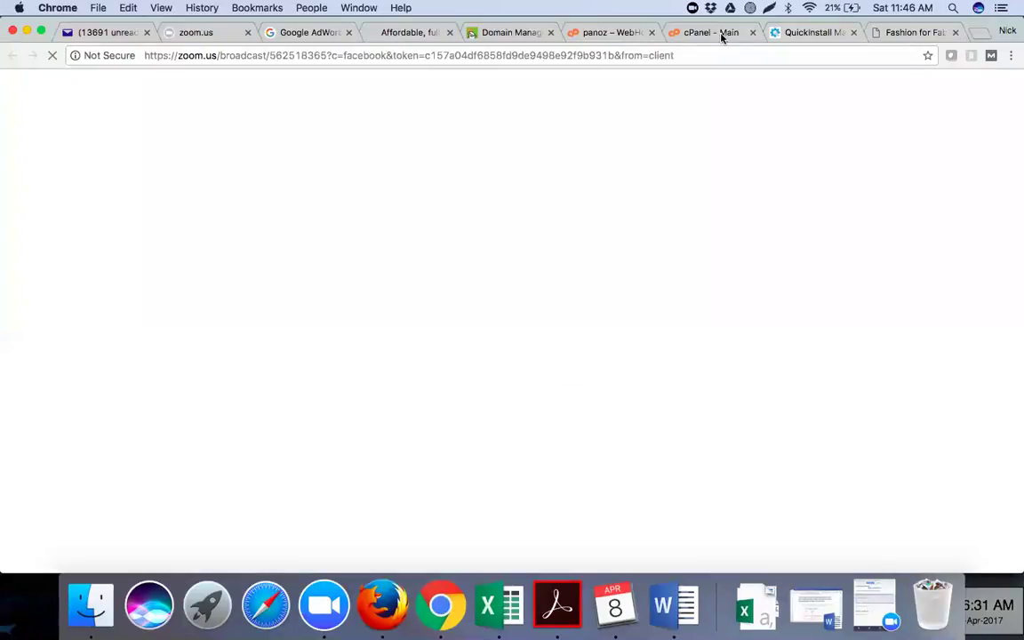
{"action": "left_click", "coordinate": [827, 33]}
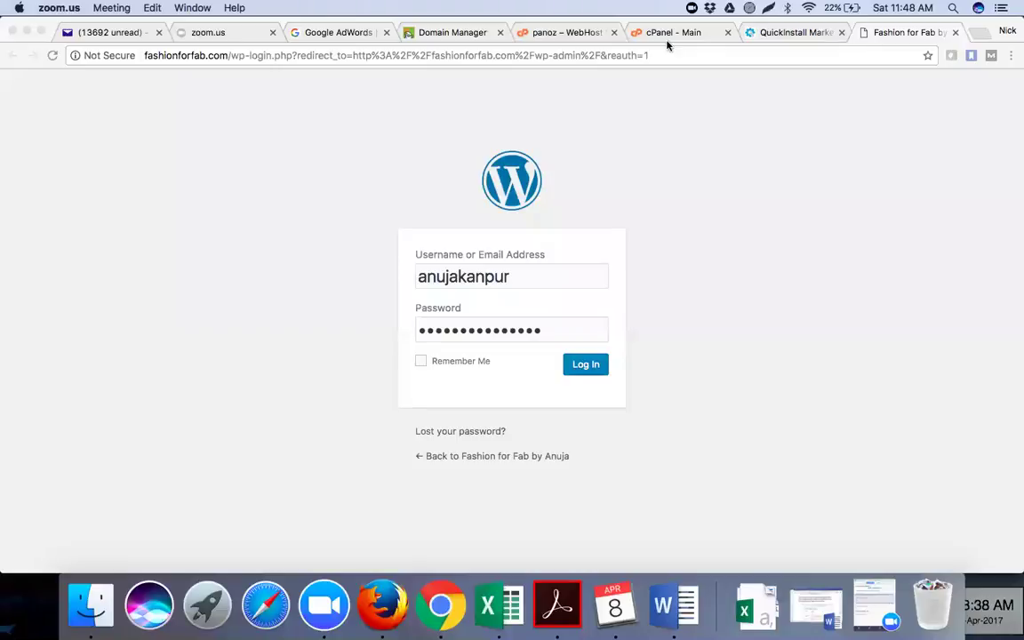
Log in to the Fashion for Fab WordPress dashboard and close the QuickInstall tab.
{"action": "left_click", "coordinate": [320, 203]}
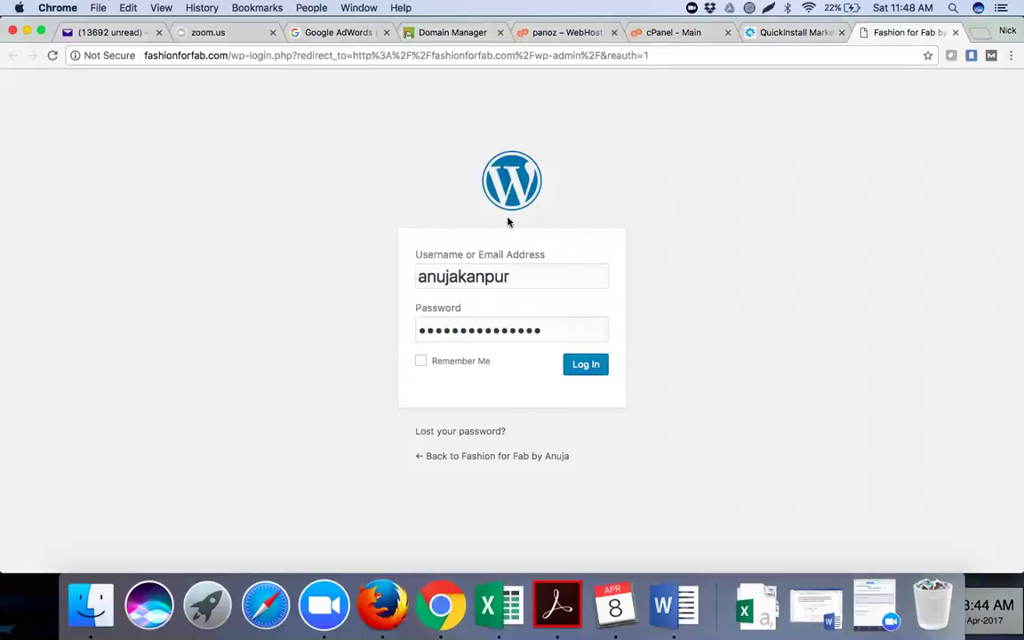
{"action": "left_click", "coordinate": [585, 364]}
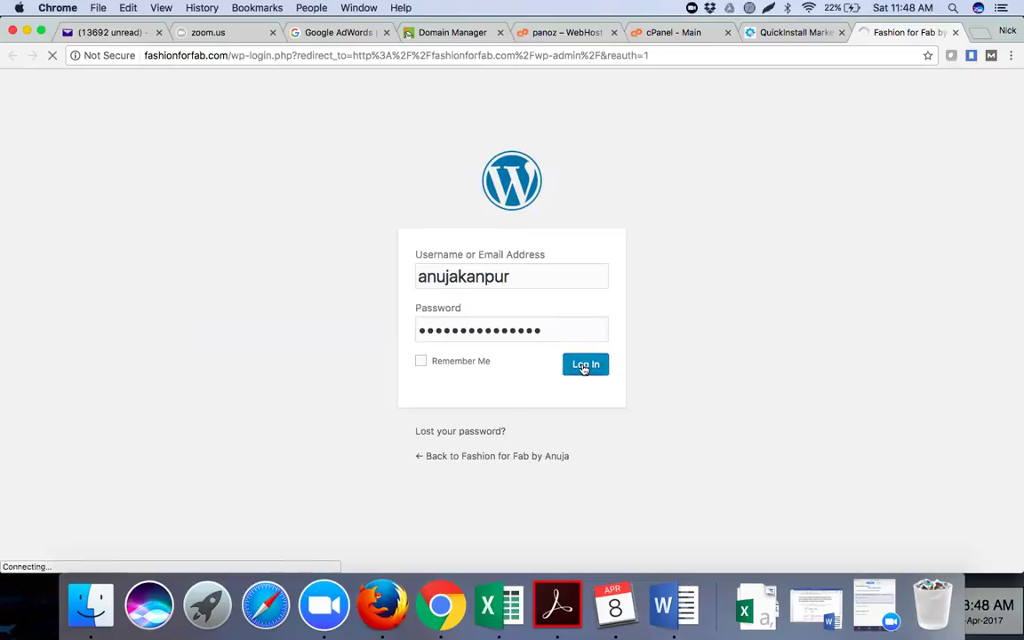
{"action": "left_click", "coordinate": [841, 32]}
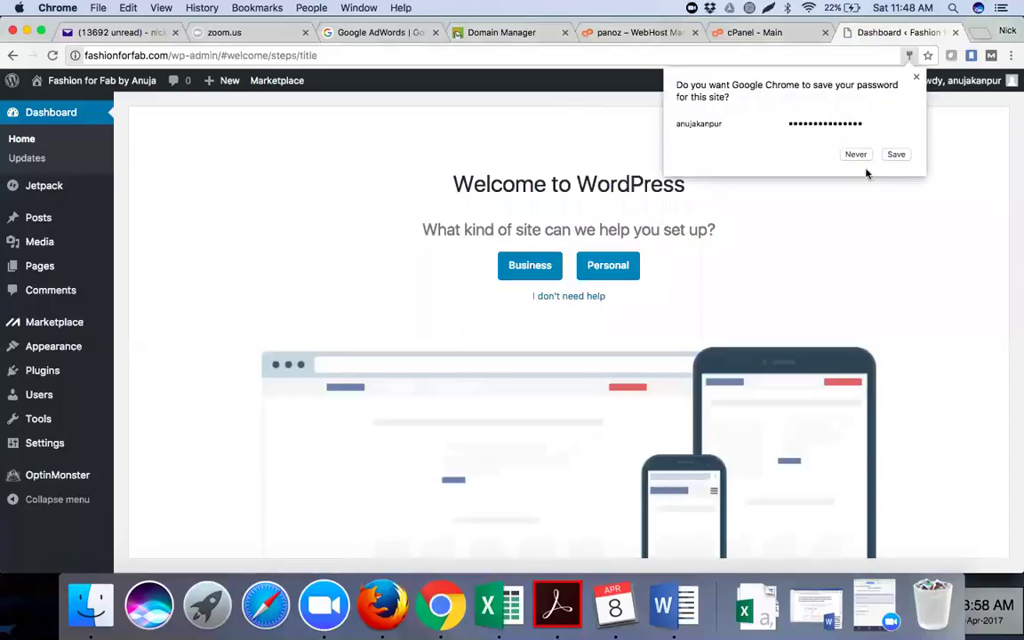
Choose Never in Chrome's save-password prompt for the Fashion for Fab login.
{"action": "left_click", "coordinate": [856, 154]}
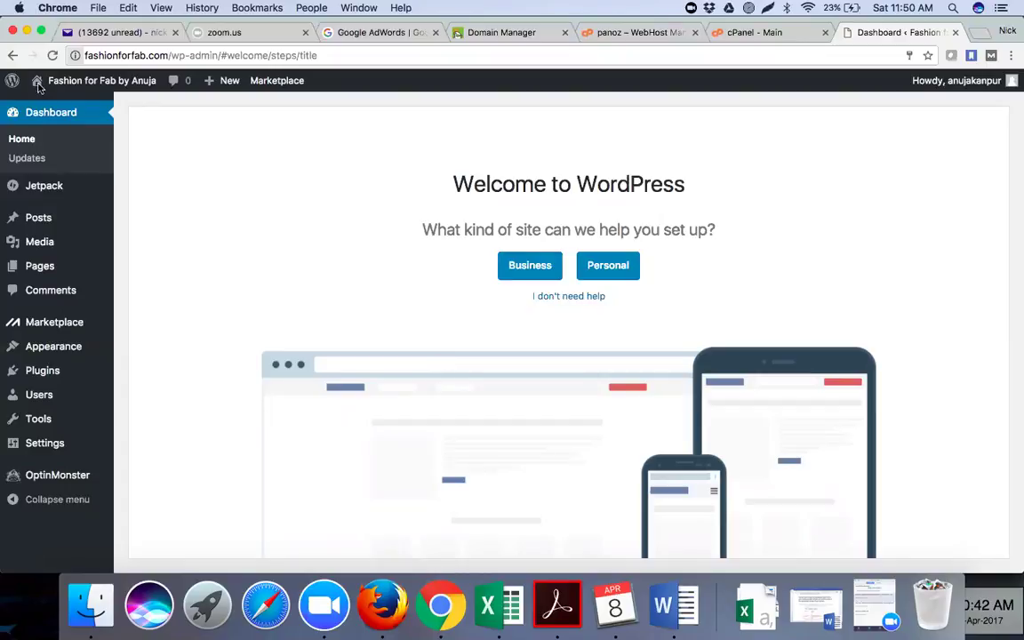
Go back twice to the Fashion for Fab login page and select its URL.
{"action": "left_click", "coordinate": [13, 56]}
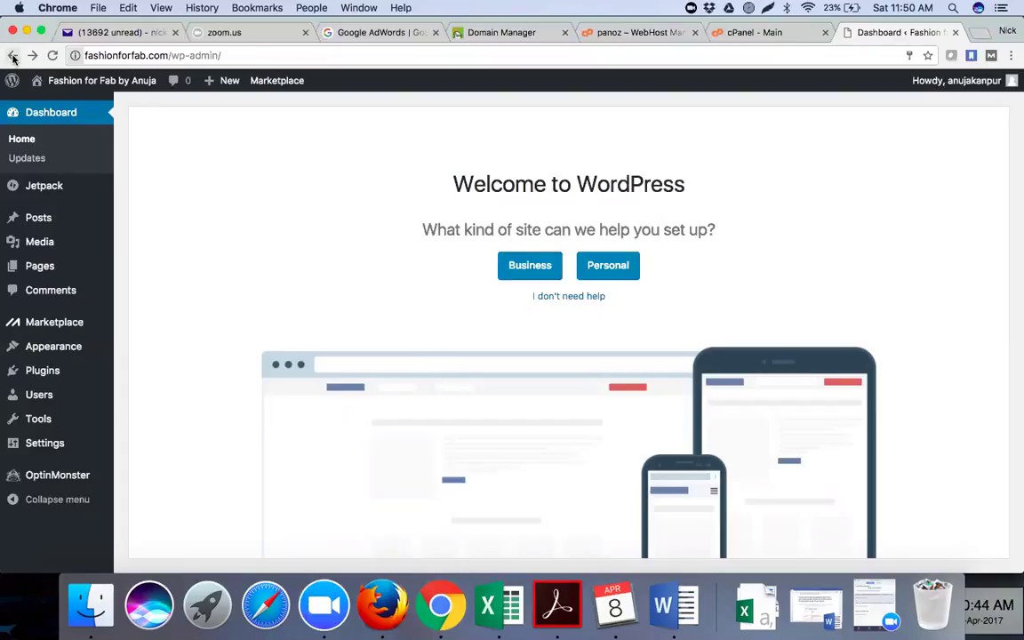
{"action": "left_click", "coordinate": [13, 56]}
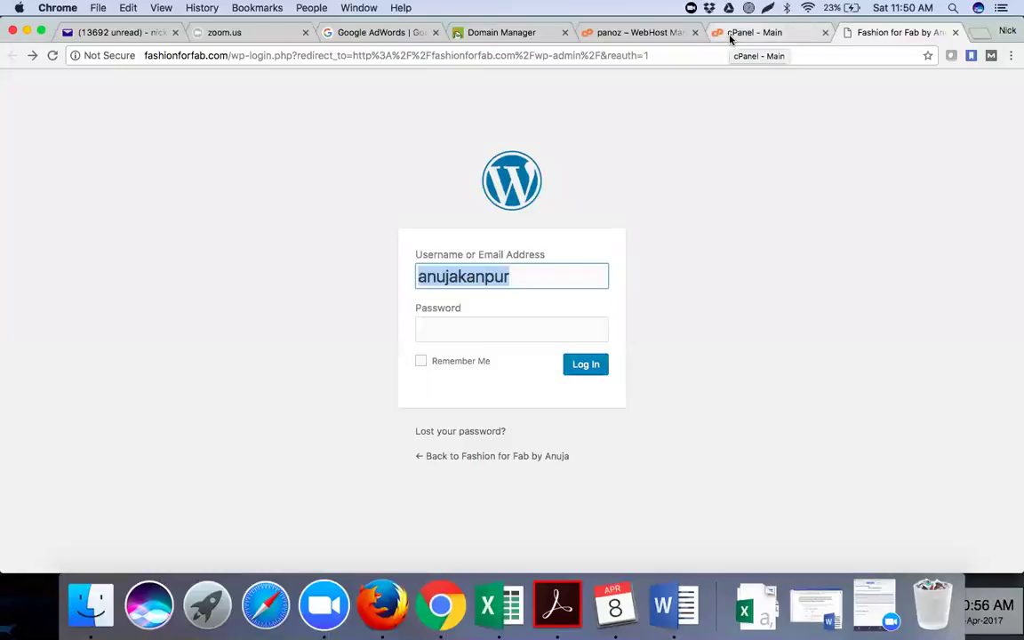
{"action": "left_click", "coordinate": [661, 56]}
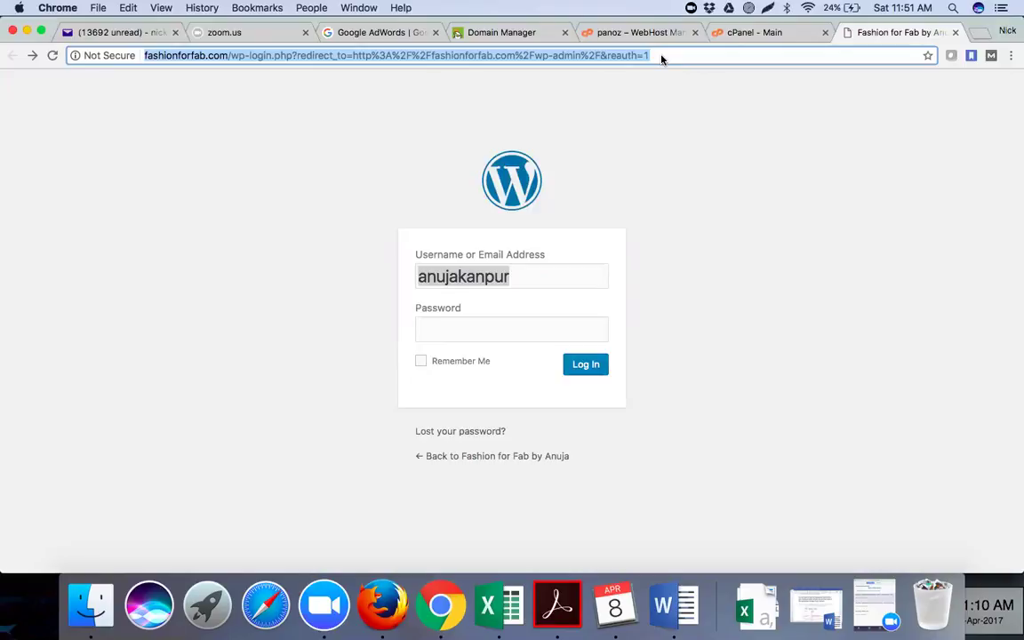
Load fashionforfab.com/wp-admin, then switch to Firefox's GoDaddy DNS Management page for gymsamrath.com.
{"action": "type", "text": "f"}
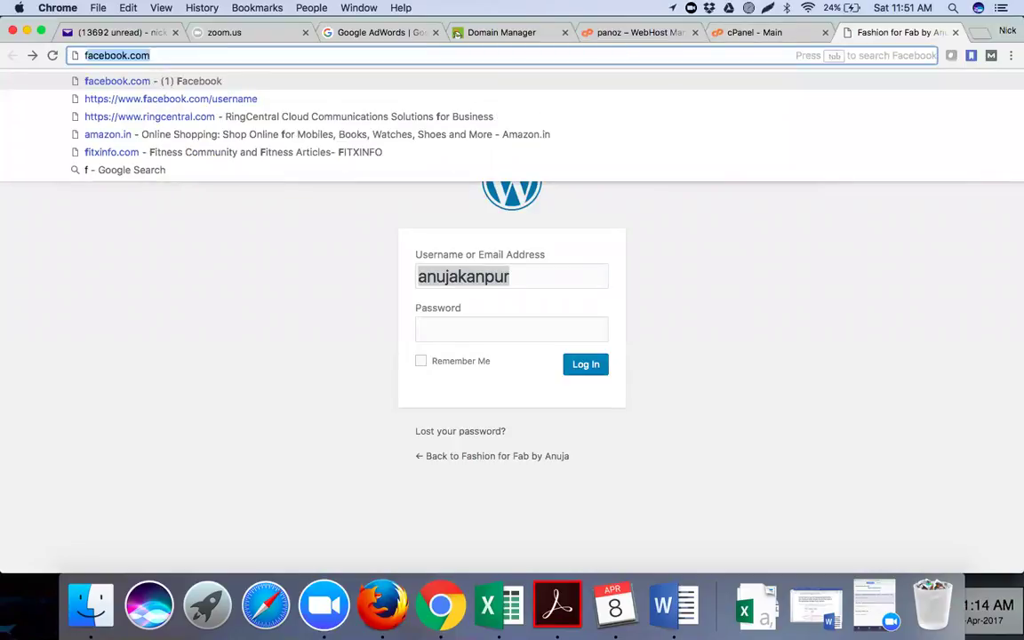
{"action": "type", "text": "as"}
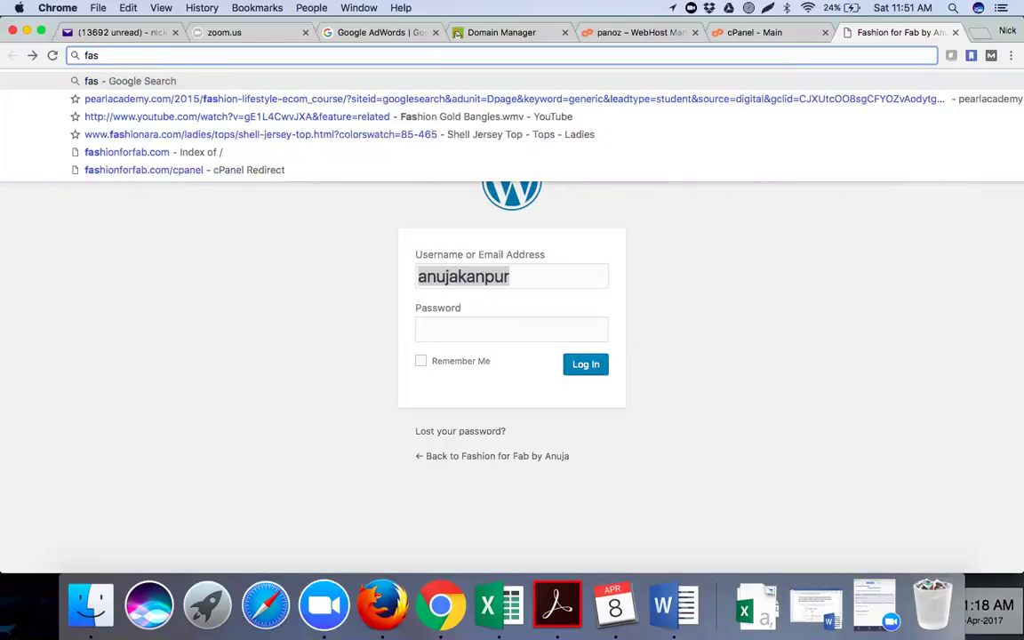
{"action": "key", "text": "Down"}
{"action": "key", "text": "Down"}
{"action": "key", "text": "Down"}
{"action": "key", "text": "Down"}
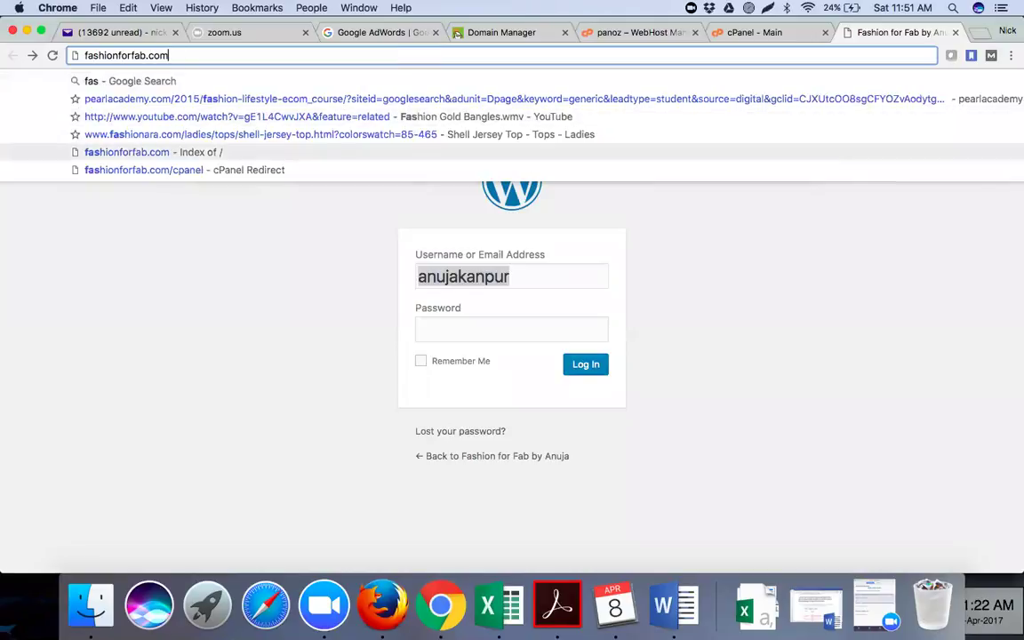
{"action": "type", "text": "/"}
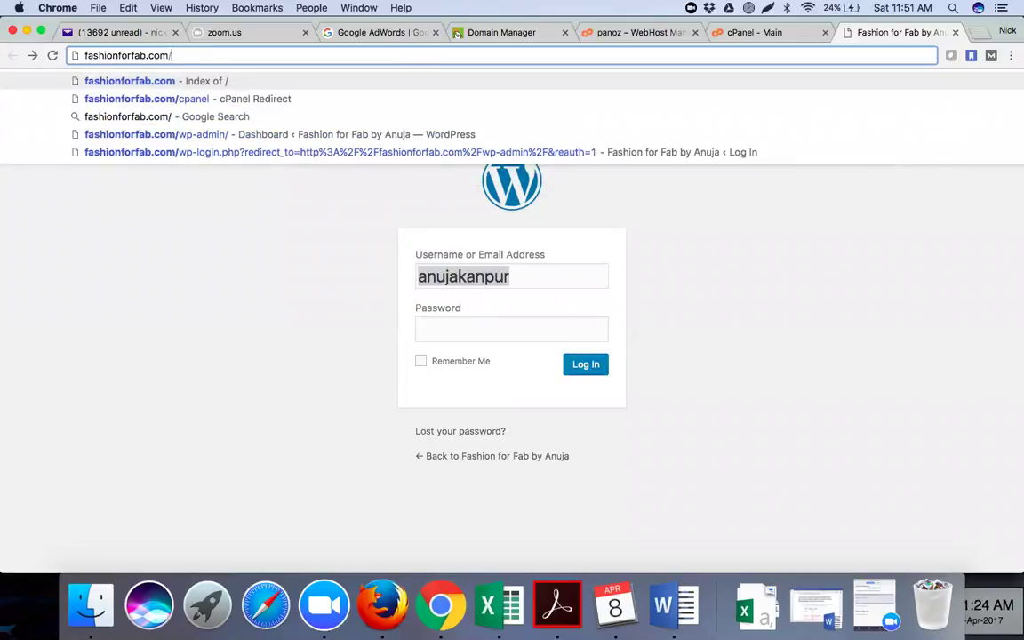
{"action": "type", "text": "wp-admin"}
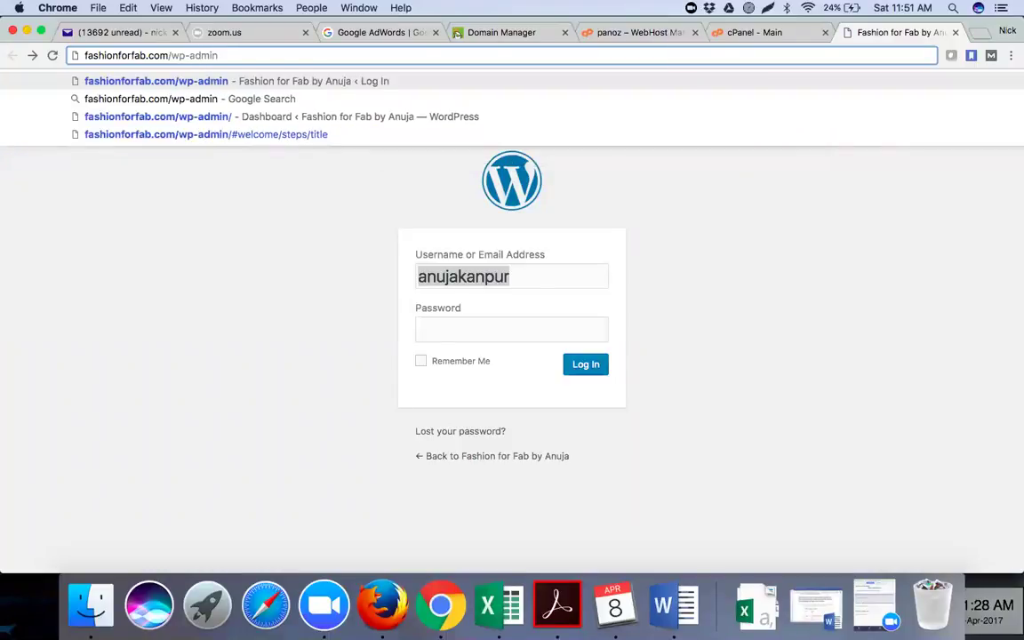
{"action": "key", "text": "Return"}
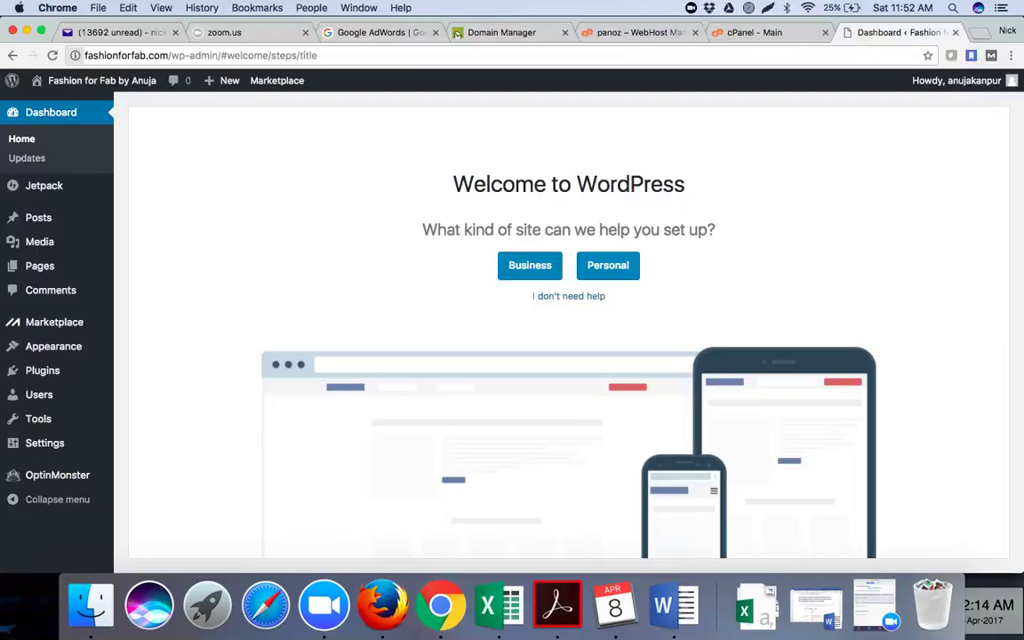
{"action": "left_click", "coordinate": [382, 604]}
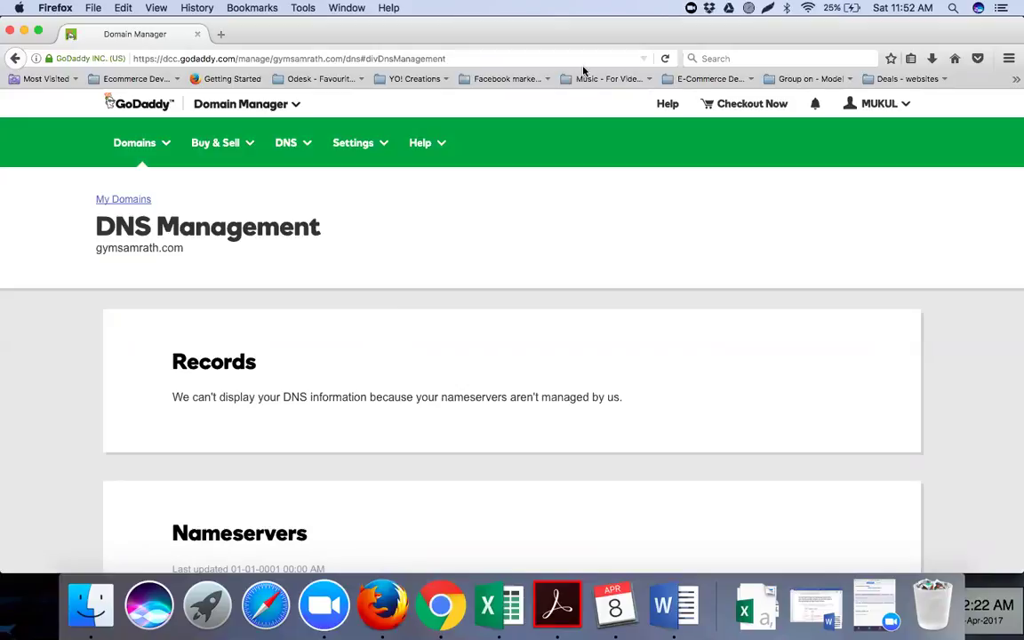
Open a blank new tab, then log out of GoDaddy via the account menu.
{"action": "left_click", "coordinate": [221, 36]}
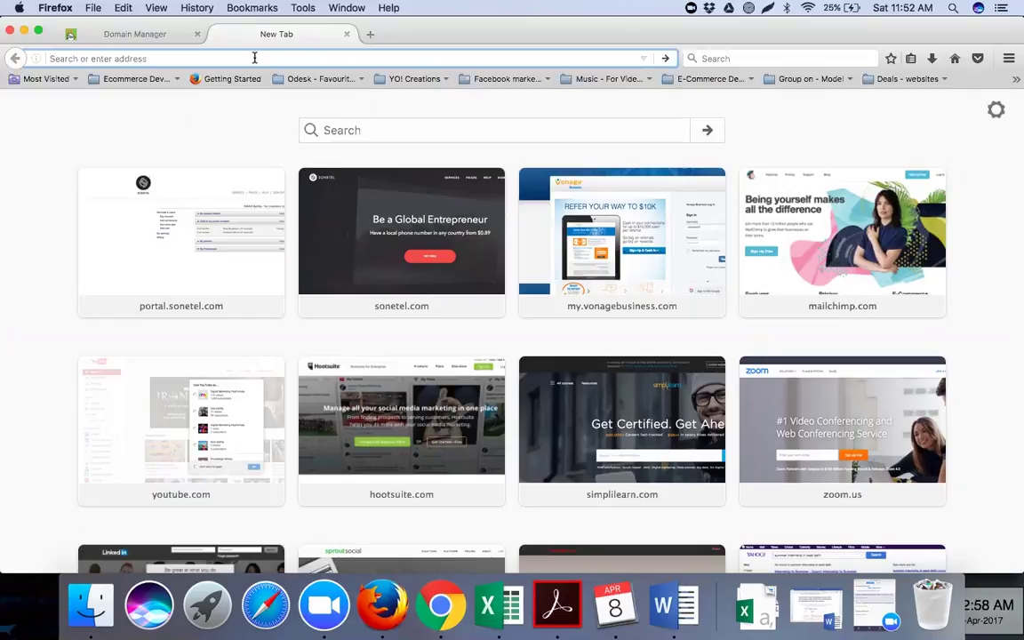
{"action": "left_click", "coordinate": [148, 34]}
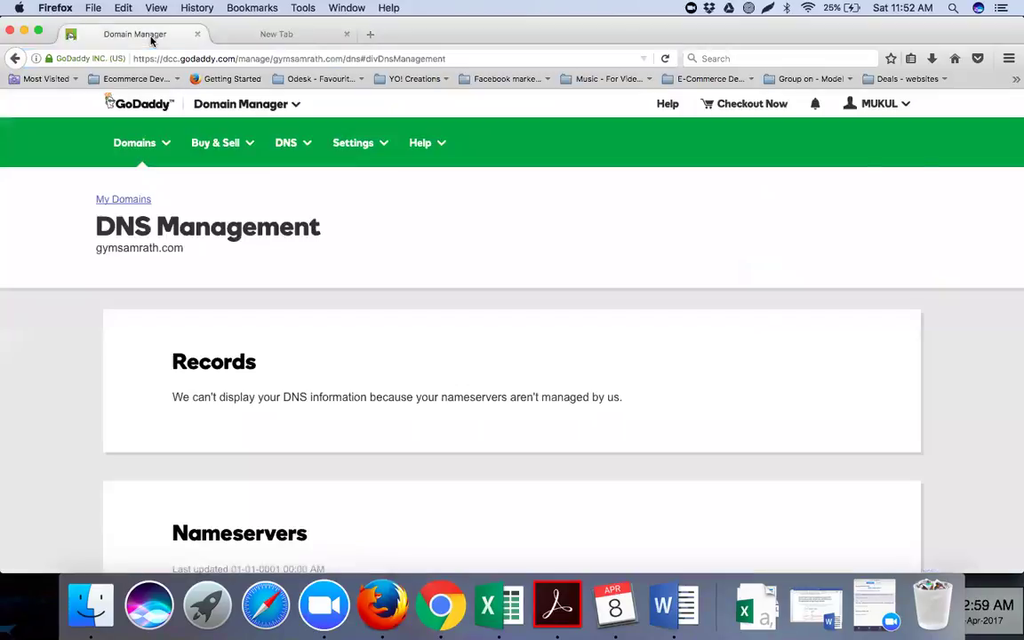
{"action": "left_click", "coordinate": [898, 104]}
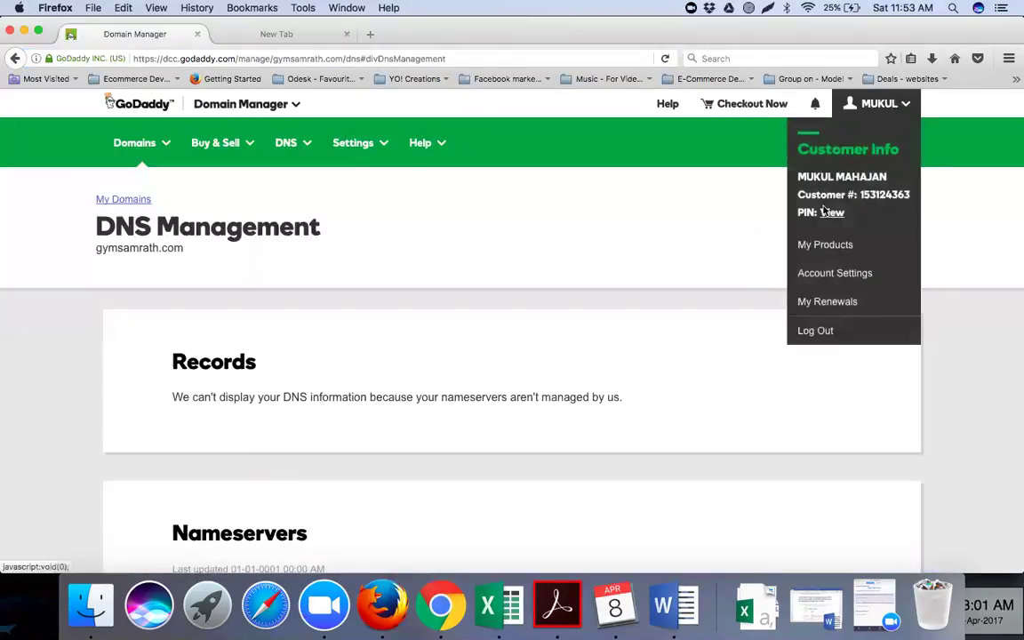
{"action": "left_click", "coordinate": [818, 332]}
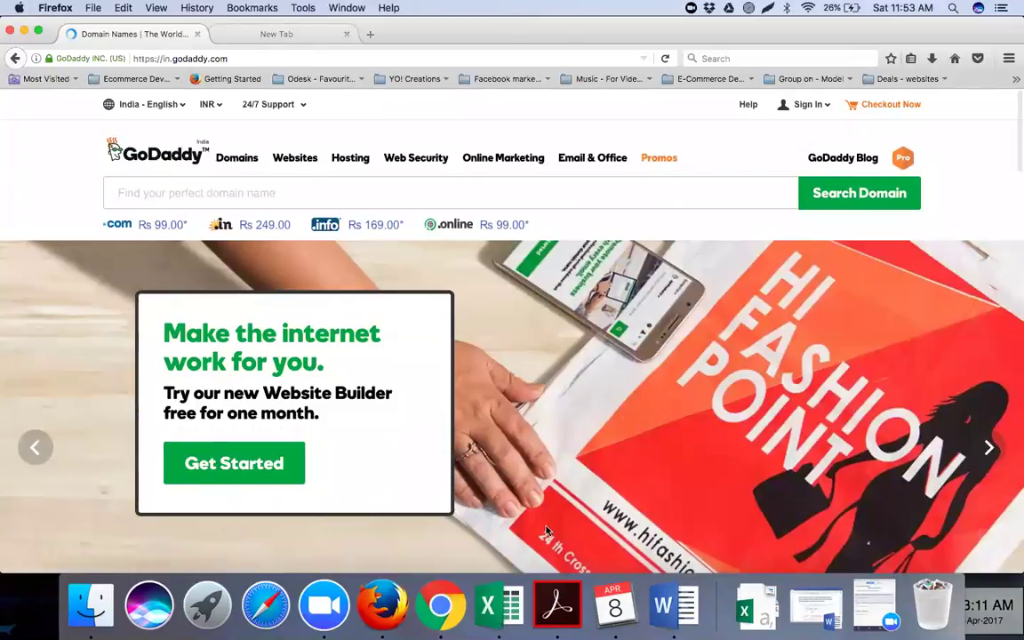
Look up and select the participant's domain name in the Excel details sheet.
{"action": "key", "text": "ctrl+Tab"}
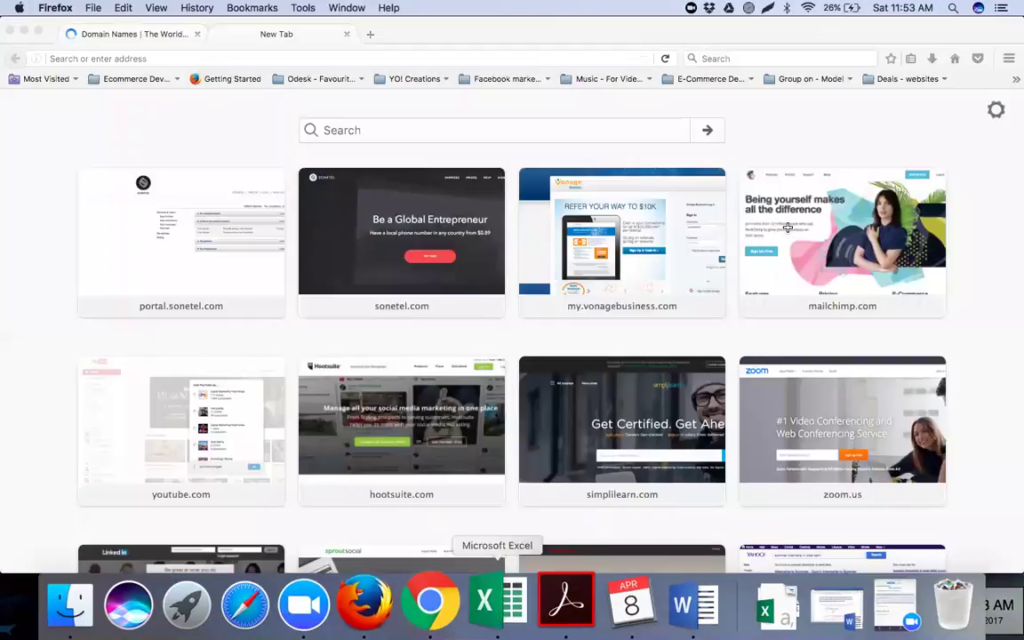
{"action": "left_click", "coordinate": [485, 604]}
{"action": "left_click_drag", "start_coordinate": [190, 113], "coordinate": [131, 113]}
{"action": "key", "text": "super+c"}
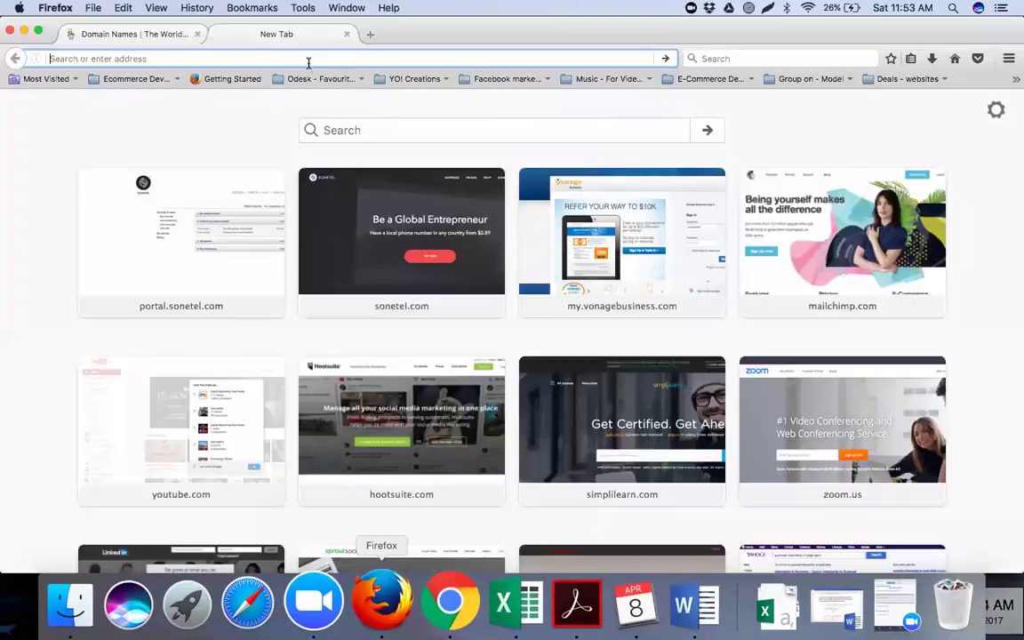
Open the GoDaddy Sign In page, then go to the blank new tab and Excel.
{"action": "left_click", "coordinate": [160, 36]}
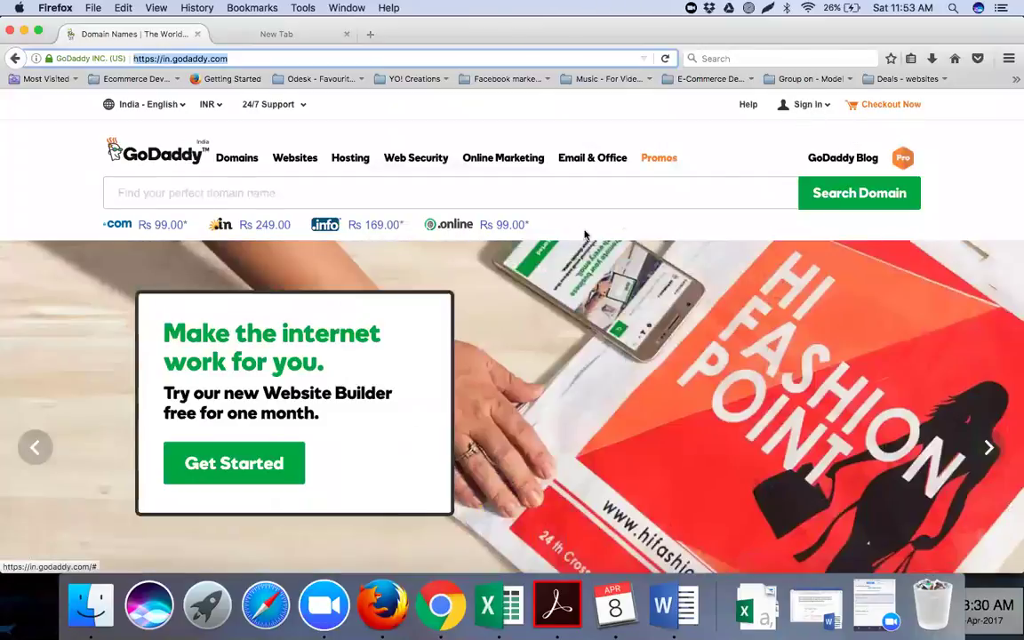
{"action": "left_click", "coordinate": [805, 104]}
{"action": "left_click", "coordinate": [698, 220]}
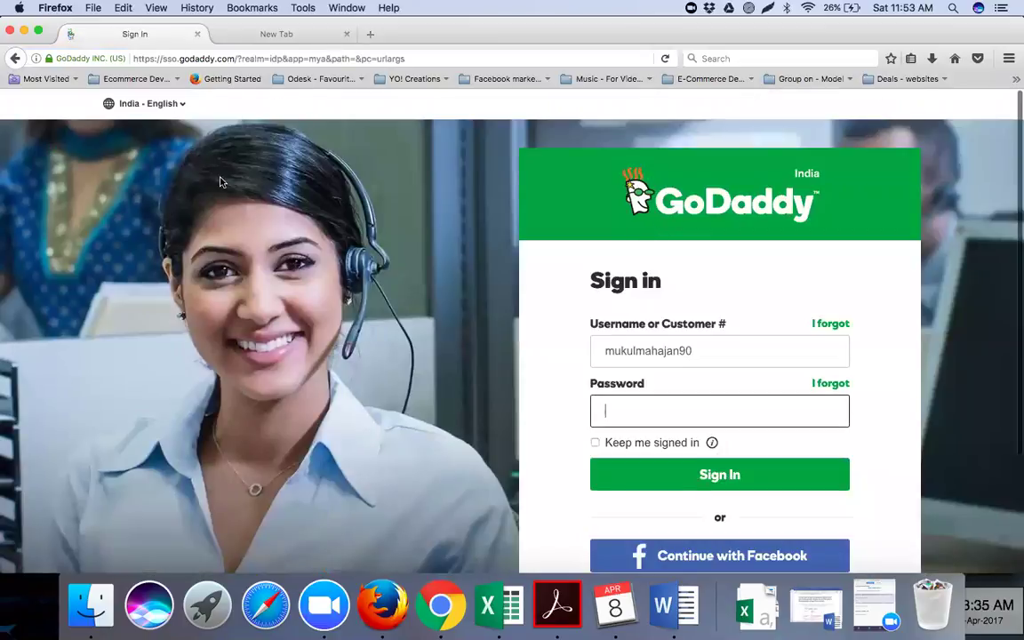
{"action": "left_click", "coordinate": [272, 35]}
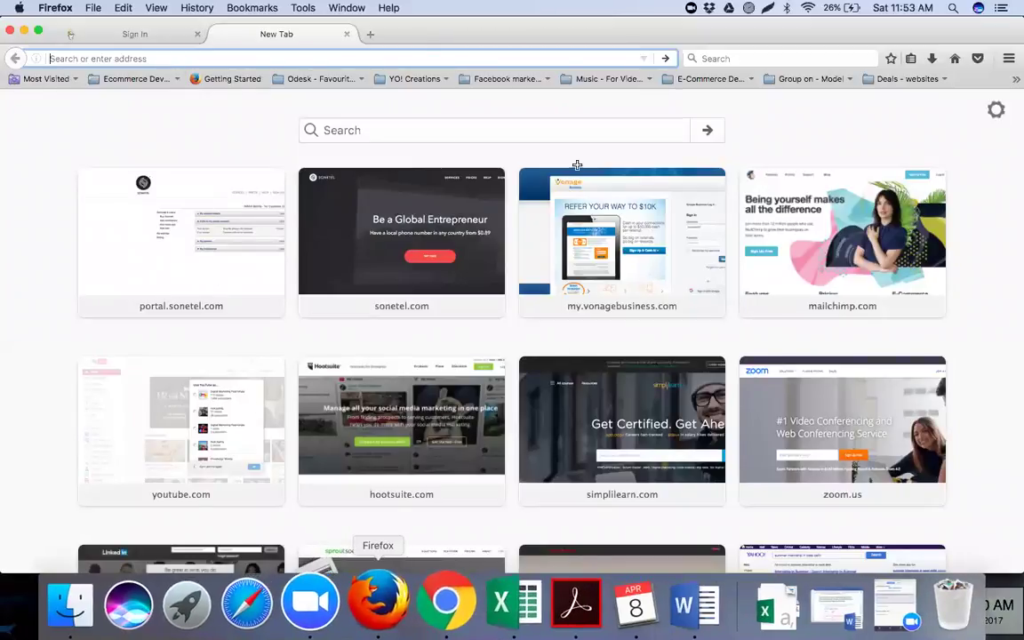
{"action": "left_click", "coordinate": [516, 607]}
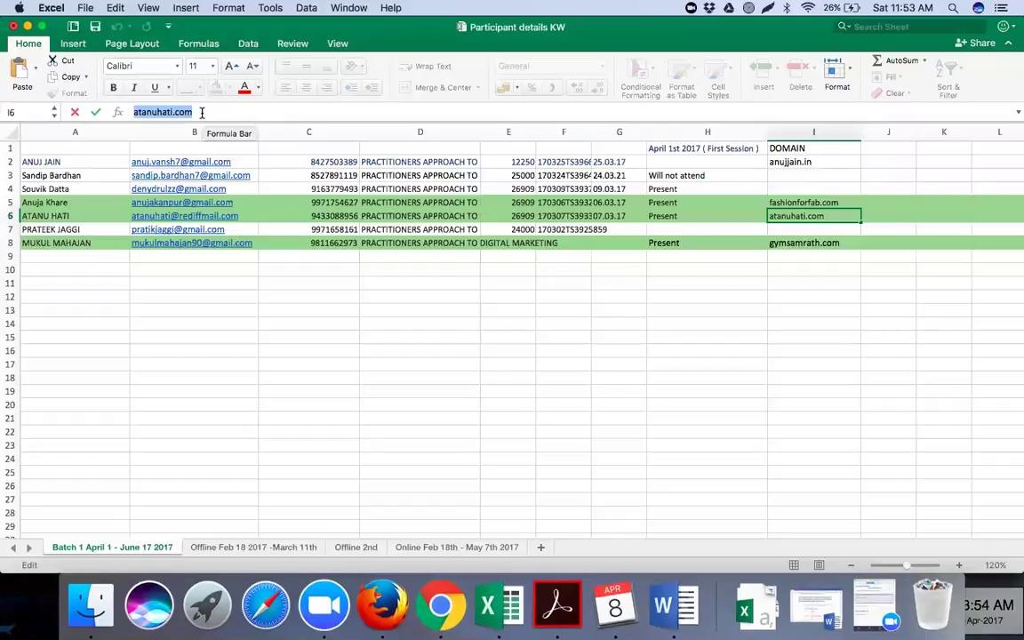
Paste the participant's domain into Firefox's address bar with /wp-admin appended and load it.
{"action": "left_click", "coordinate": [373, 604]}
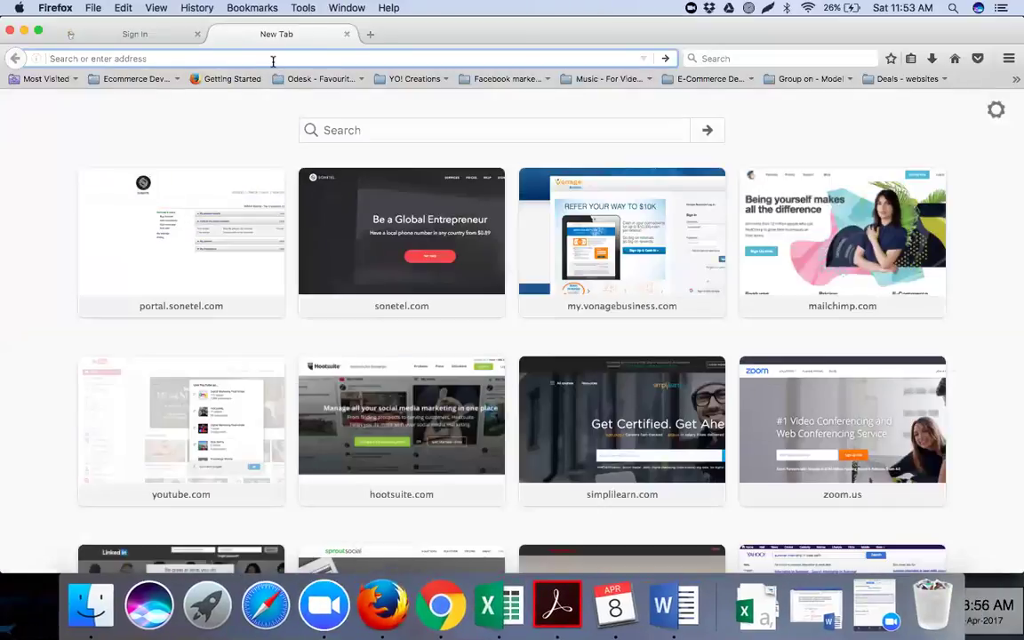
{"action": "key", "text": "super+v"}
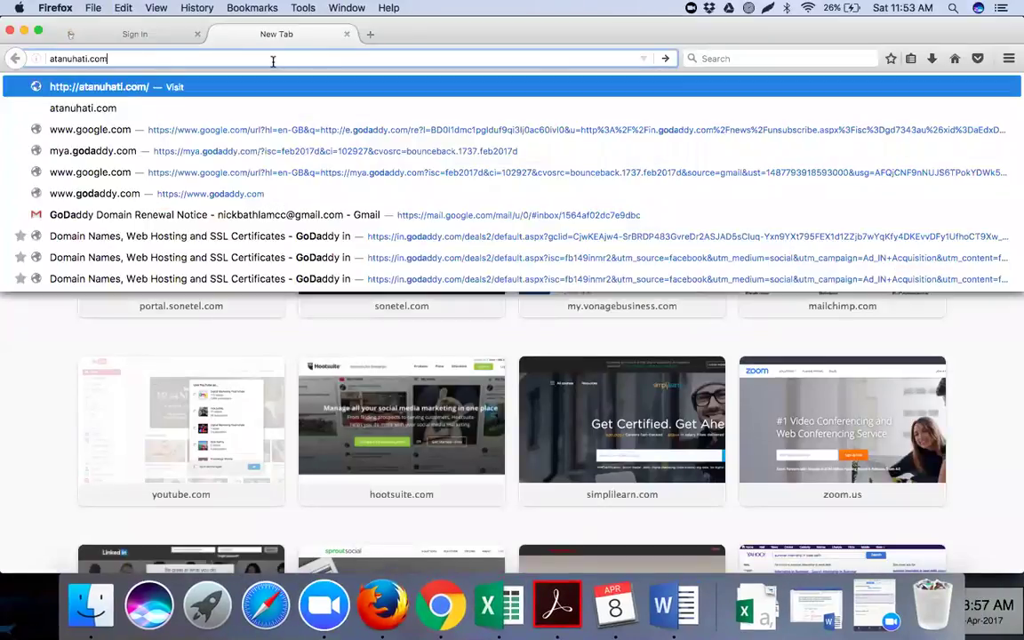
{"action": "type", "text": "/wp-a"}
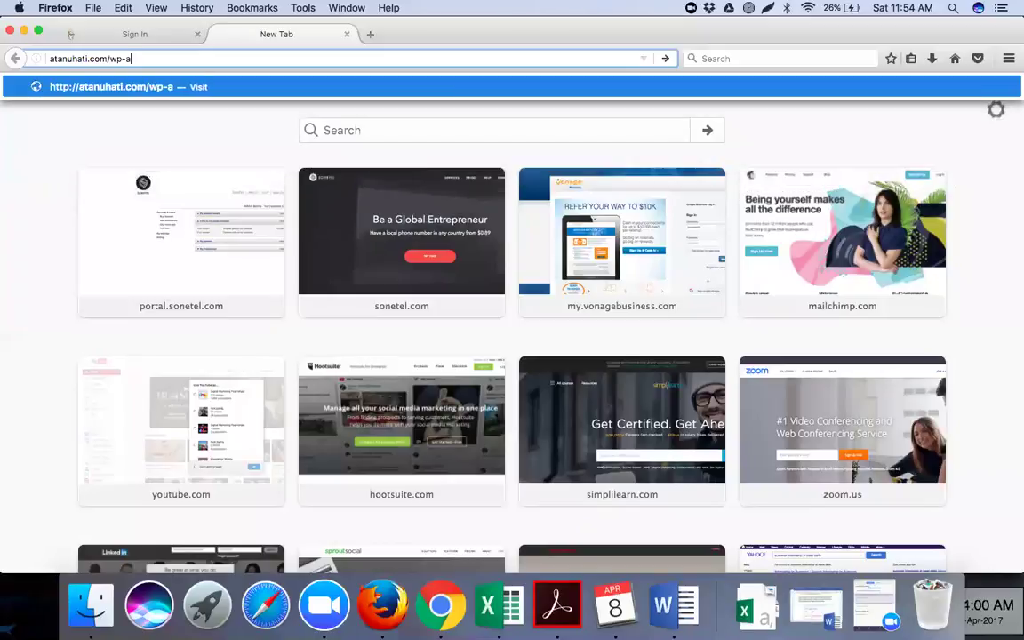
{"action": "type", "text": "dmin"}
{"action": "key", "text": "Return"}
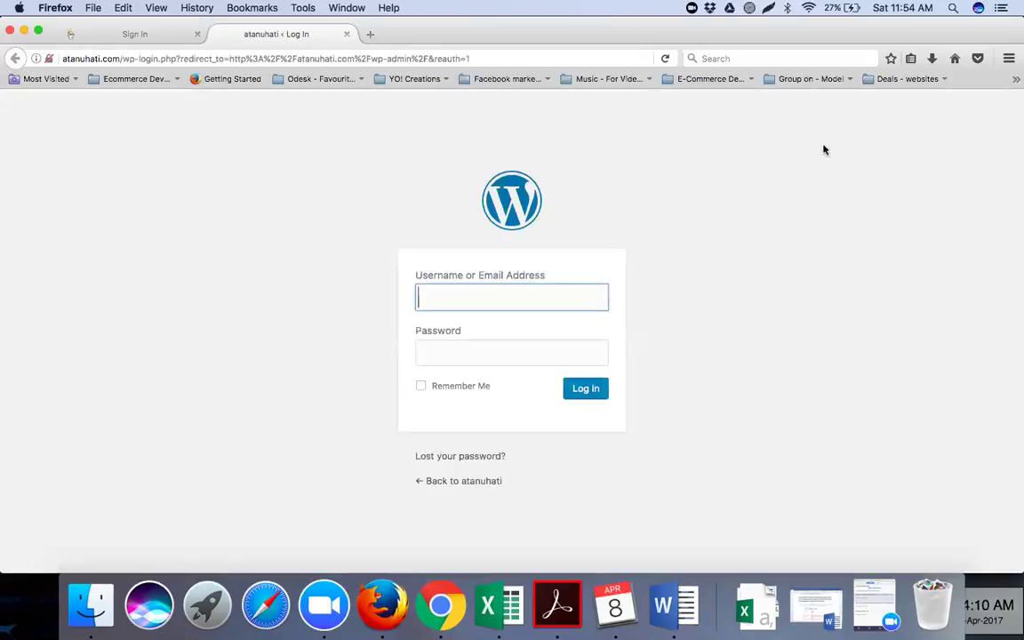
Open the 'Lost your password?' form, then switch back to the Excel sheet.
{"action": "left_click", "coordinate": [458, 460]}
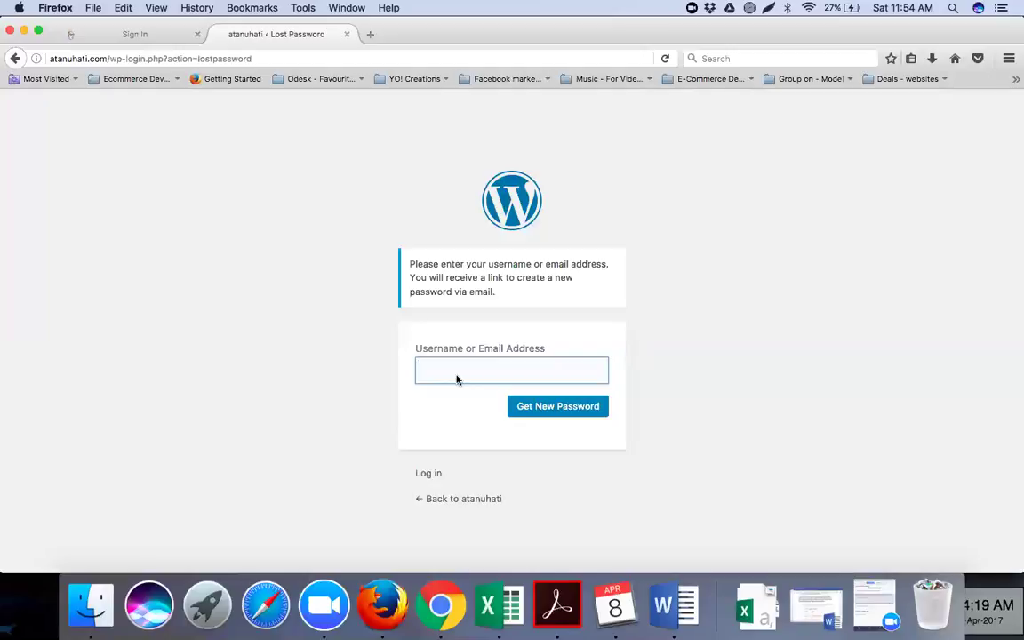
{"action": "key", "text": "super+Tab"}
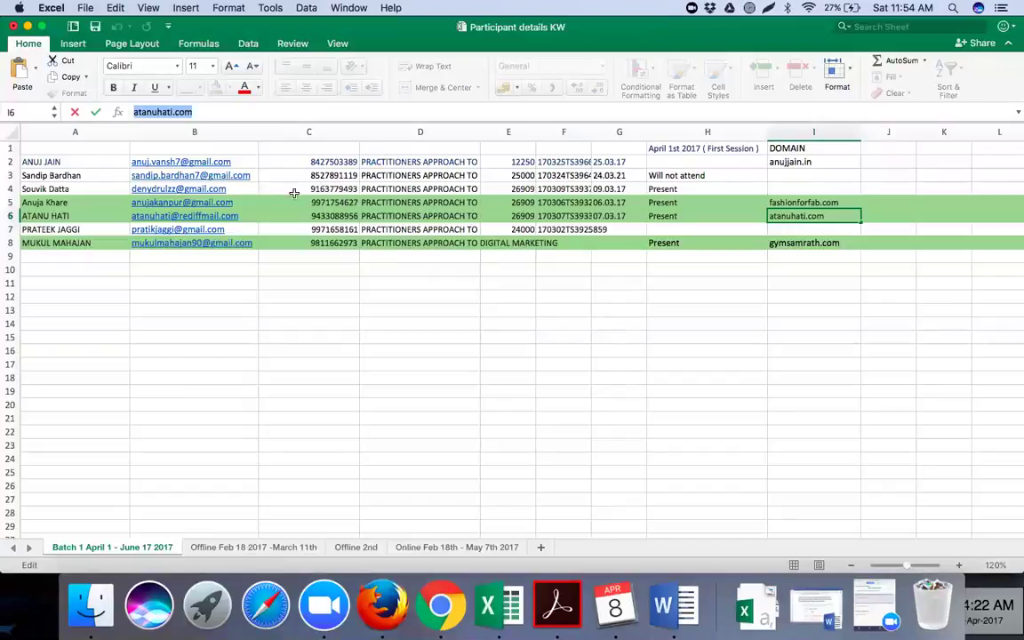
Copy the participant's e-mail from cell B6 into the Lost Password Username or Email field.
{"action": "left_click", "coordinate": [70, 216]}
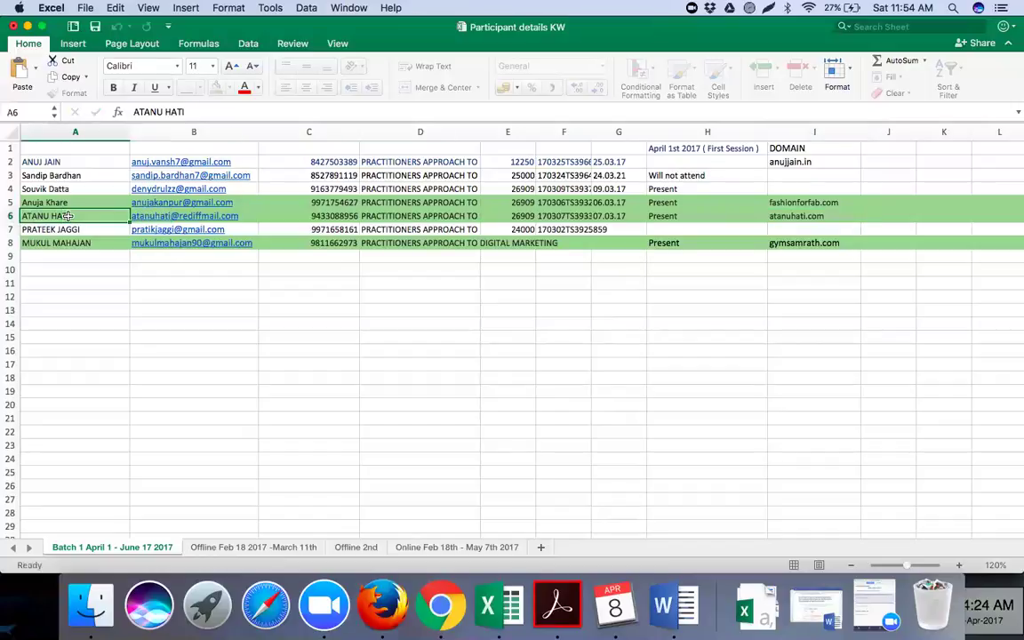
{"action": "key", "text": "Right"}
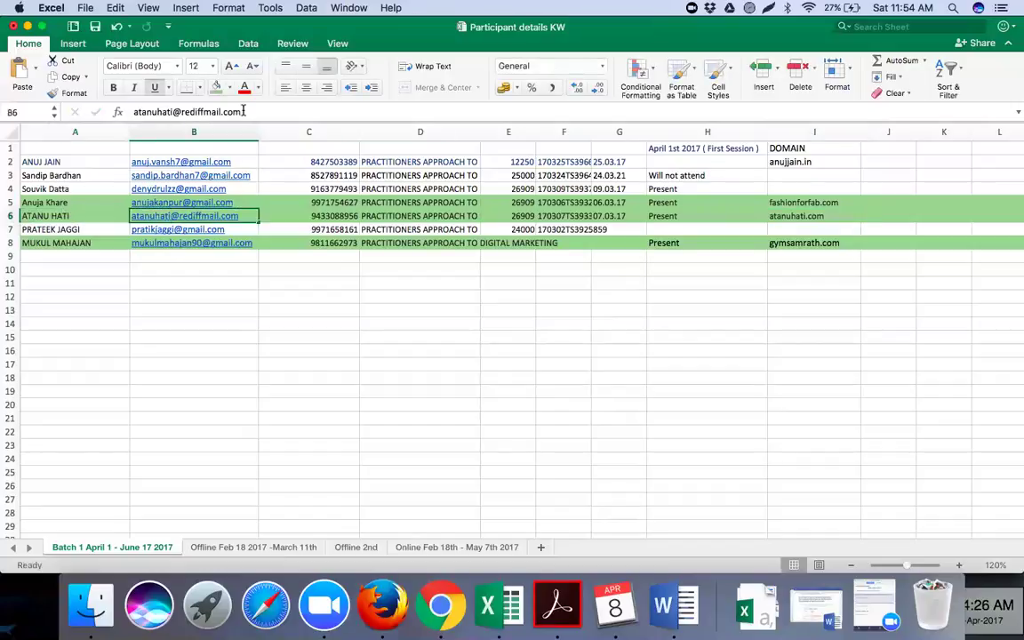
{"action": "left_click_drag", "start_coordinate": [243, 111], "coordinate": [126, 111]}
{"action": "key", "text": "super+c"}
{"action": "key", "text": "super+Tab"}
{"action": "left_click", "coordinate": [439, 371]}
{"action": "key", "text": "super+v"}
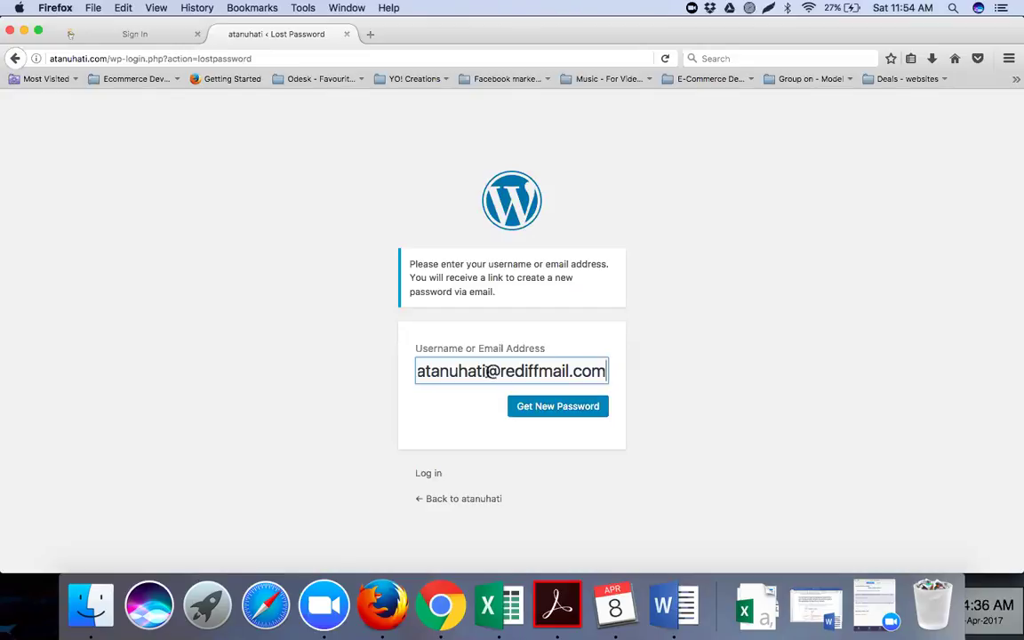
Request a new password with Get New Password and dismiss the insecure-connection warning.
{"action": "left_click", "coordinate": [531, 408]}
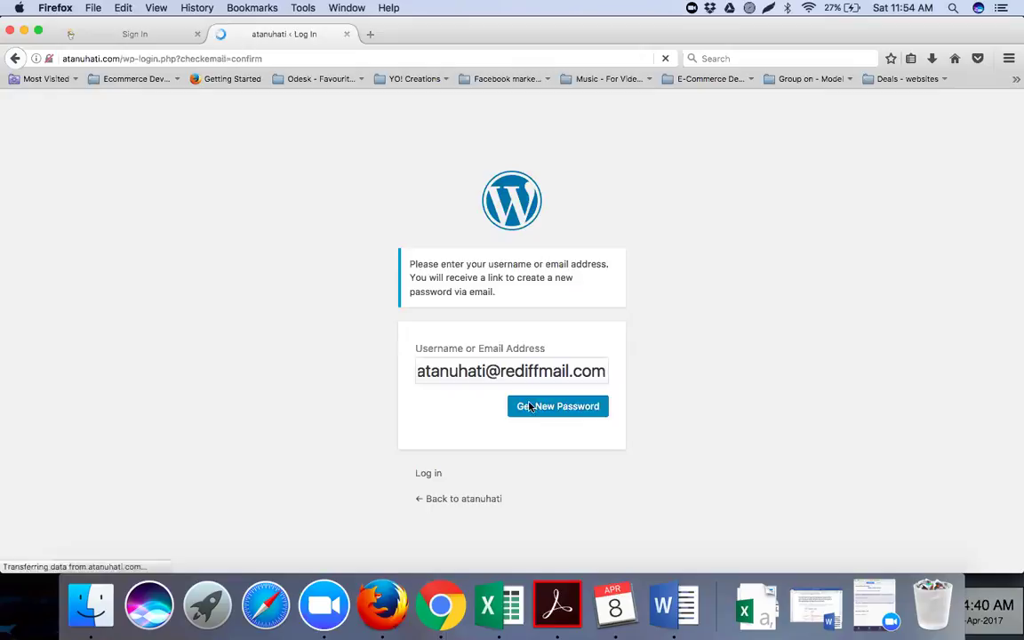
{"action": "left_click", "coordinate": [650, 332]}
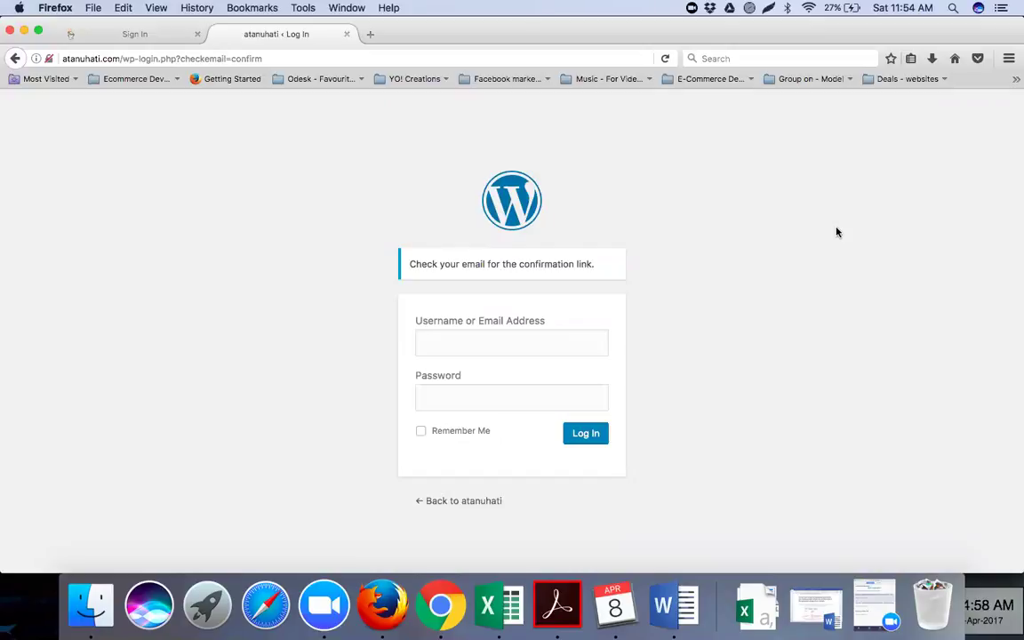
Replace the GoDaddy sign-in username with the next participant's, then return to the WordPress login tab.
{"action": "left_click", "coordinate": [126, 35]}
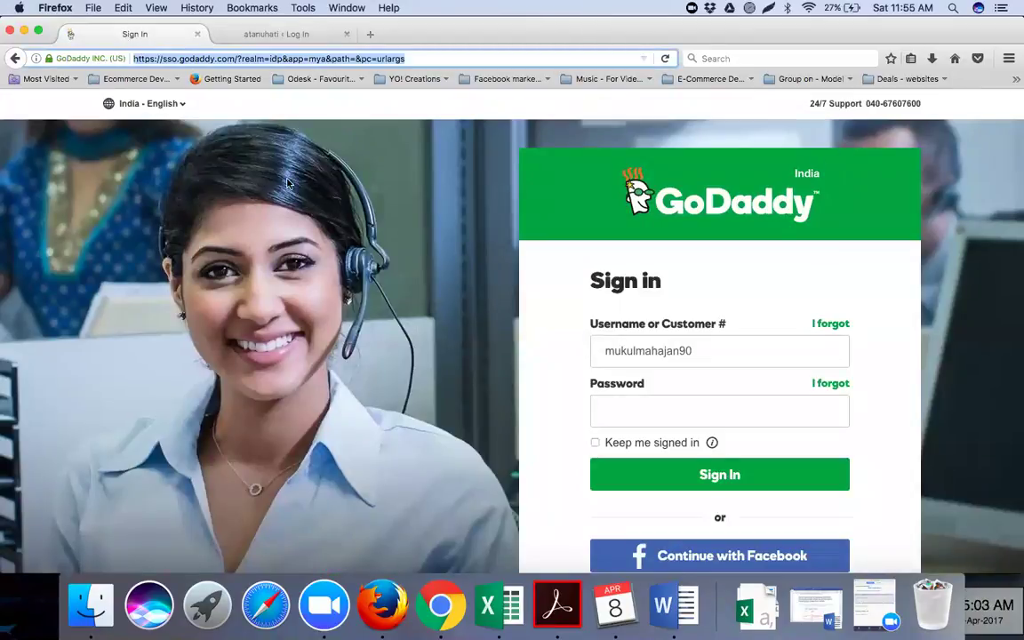
{"action": "left_click", "coordinate": [610, 354]}
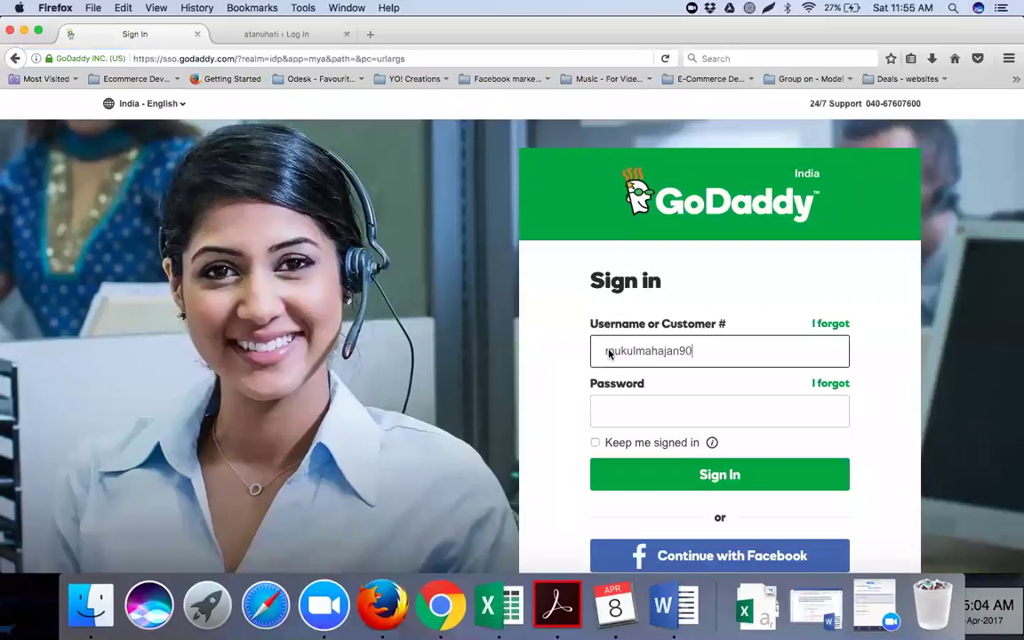
{"action": "left_click", "coordinate": [616, 384]}
{"action": "left_click", "coordinate": [622, 410]}
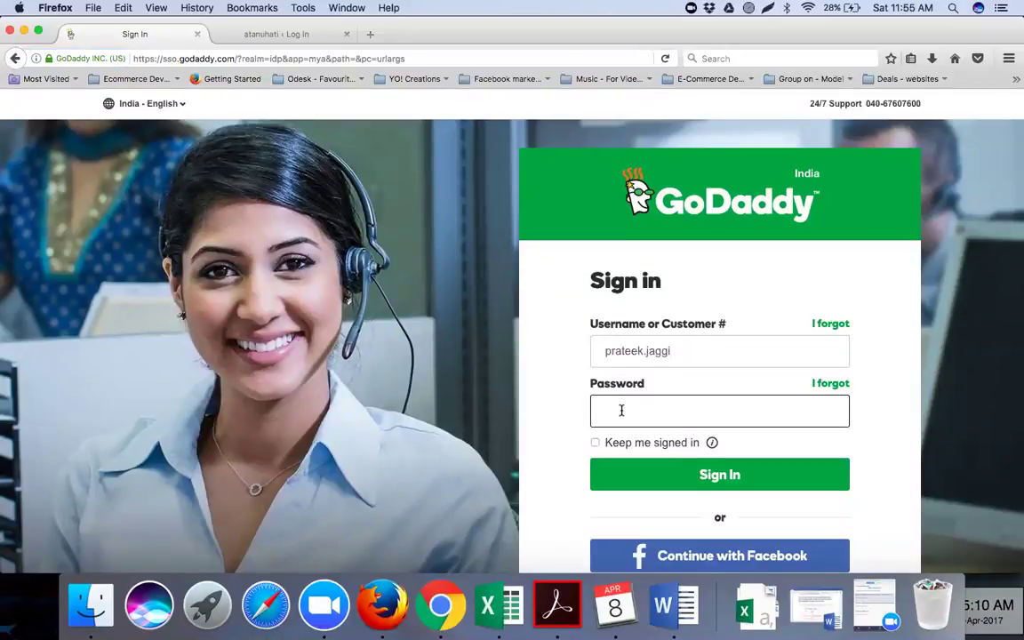
{"action": "left_click", "coordinate": [280, 36]}
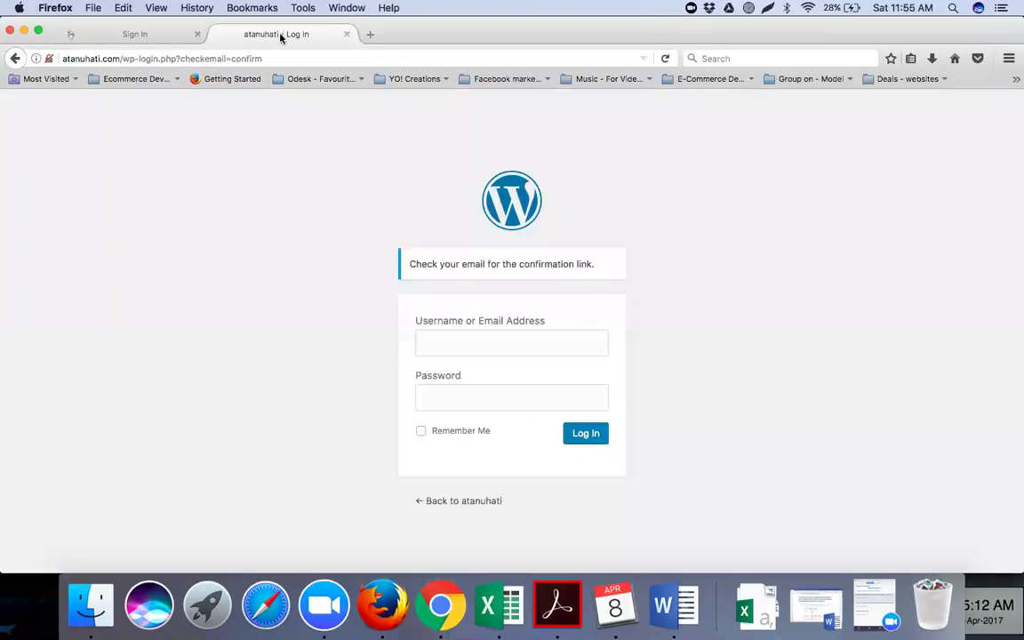
Copy the next participant's domain from Excel cell I8 into Firefox's address bar.
{"action": "left_click", "coordinate": [509, 610]}
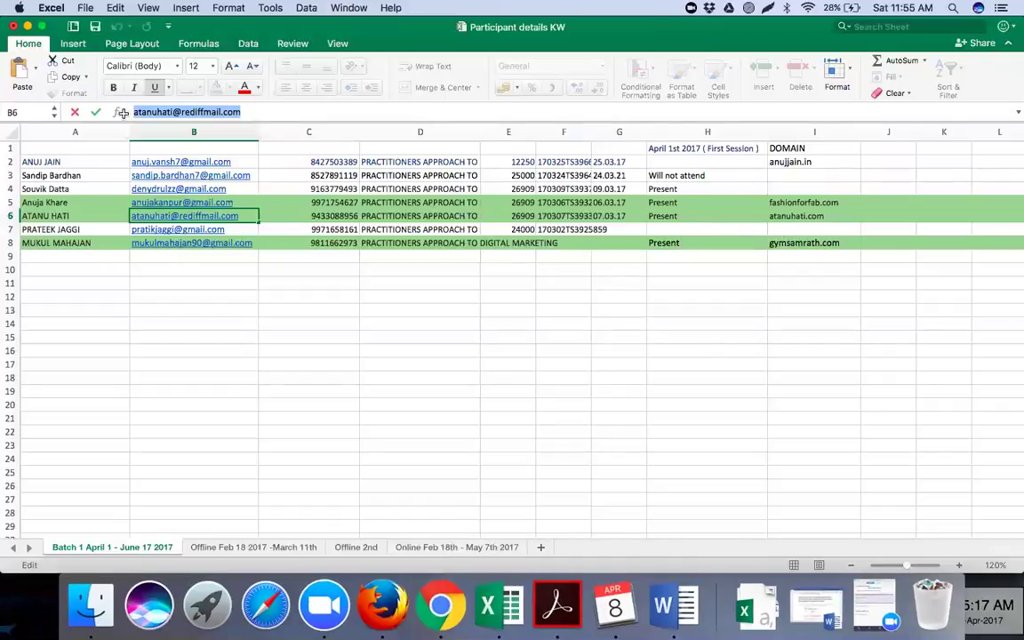
{"action": "left_click", "coordinate": [779, 240]}
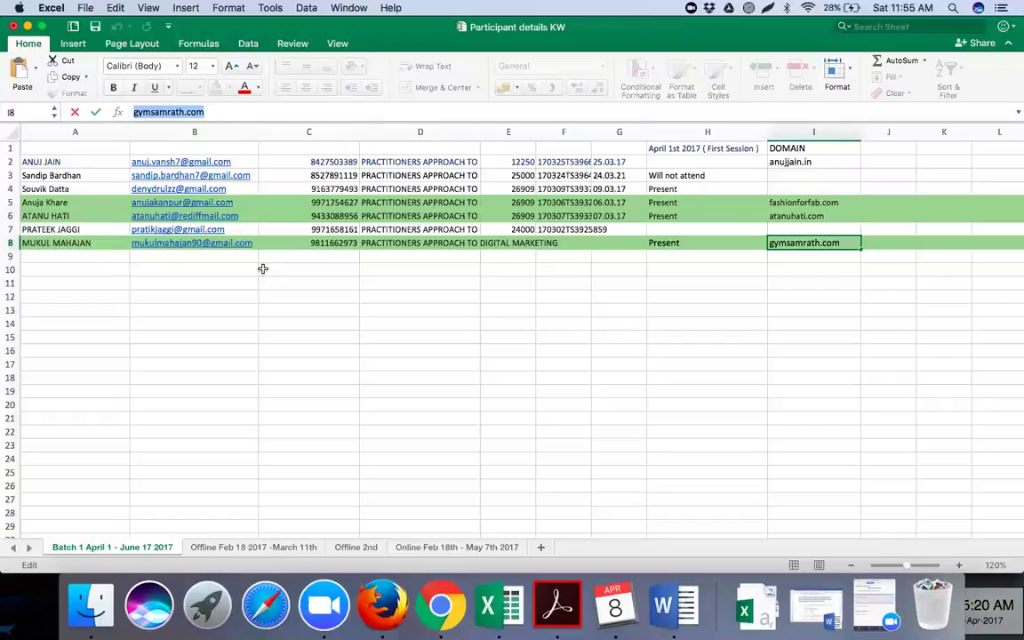
{"action": "left_click", "coordinate": [381, 605]}
{"action": "left_click", "coordinate": [352, 58]}
{"action": "type", "text": "gymsamrath.com"}
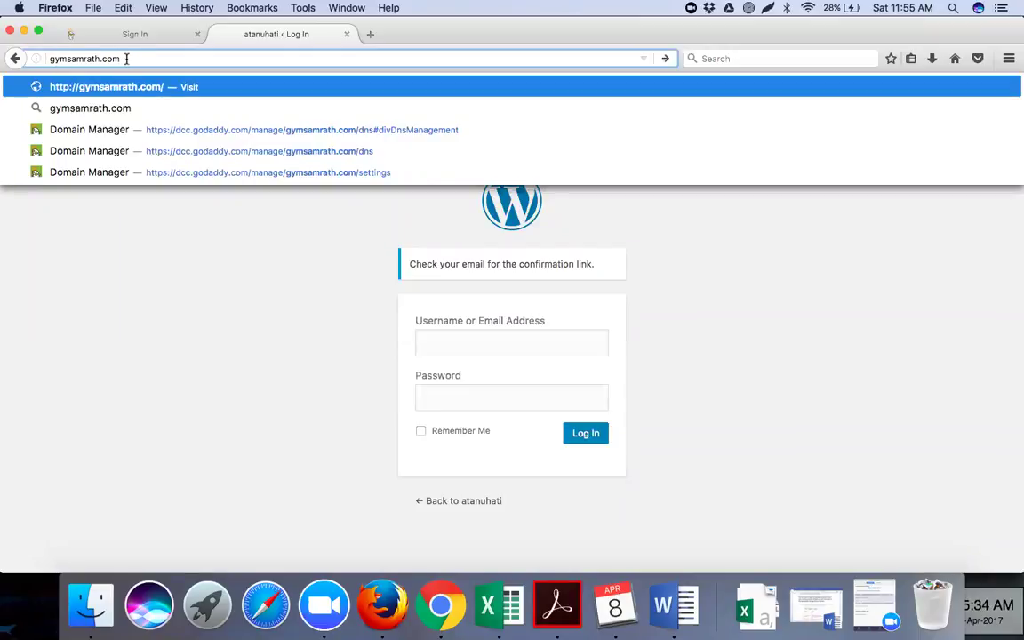
Load the new domain's /wp-admin login page, then move to the GoDaddy tab.
{"action": "type", "text": "/wp"}
{"action": "key", "text": "Return"}
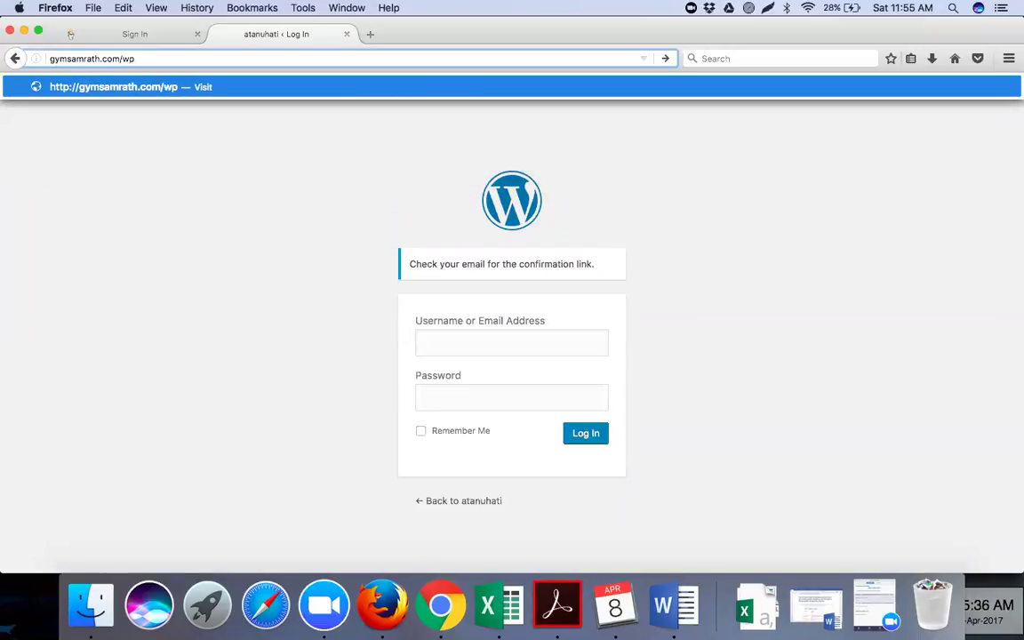
{"action": "type", "text": "-admin"}
{"action": "key", "text": "Return"}
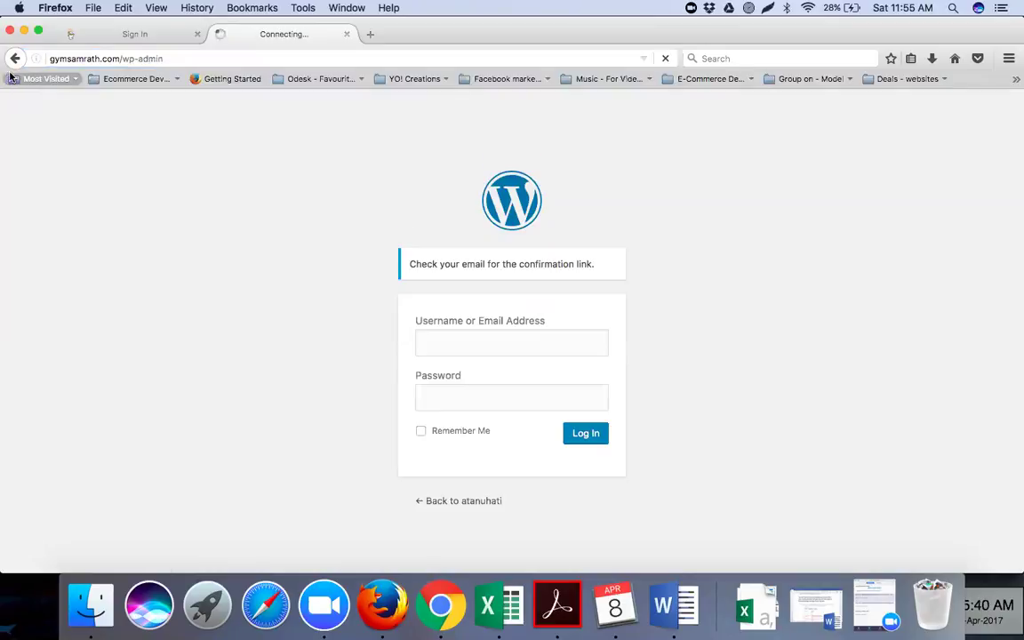
{"action": "left_click", "coordinate": [173, 59]}
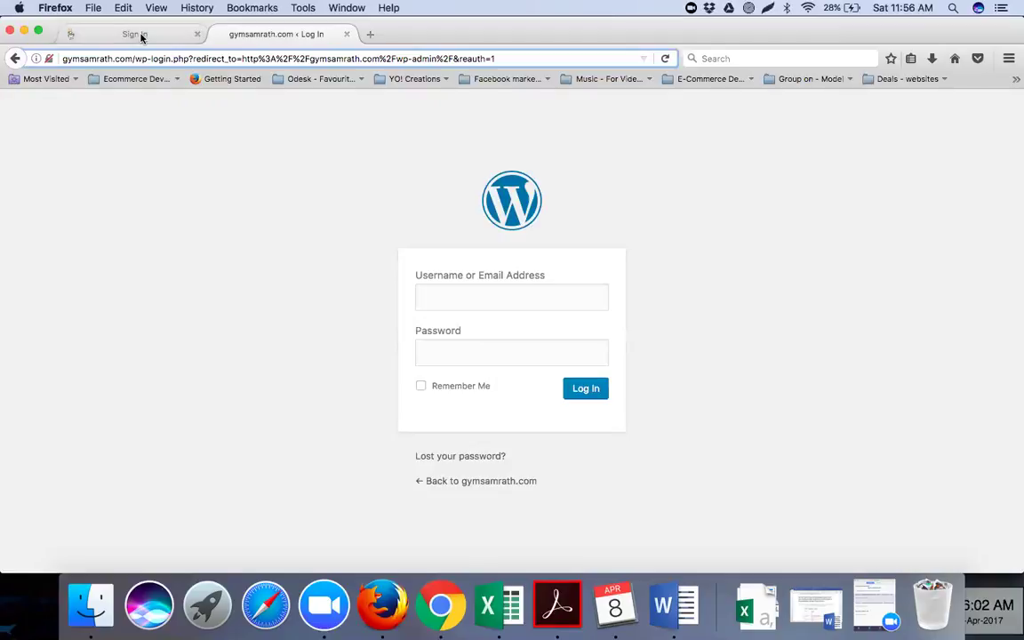
{"action": "left_click", "coordinate": [169, 34]}
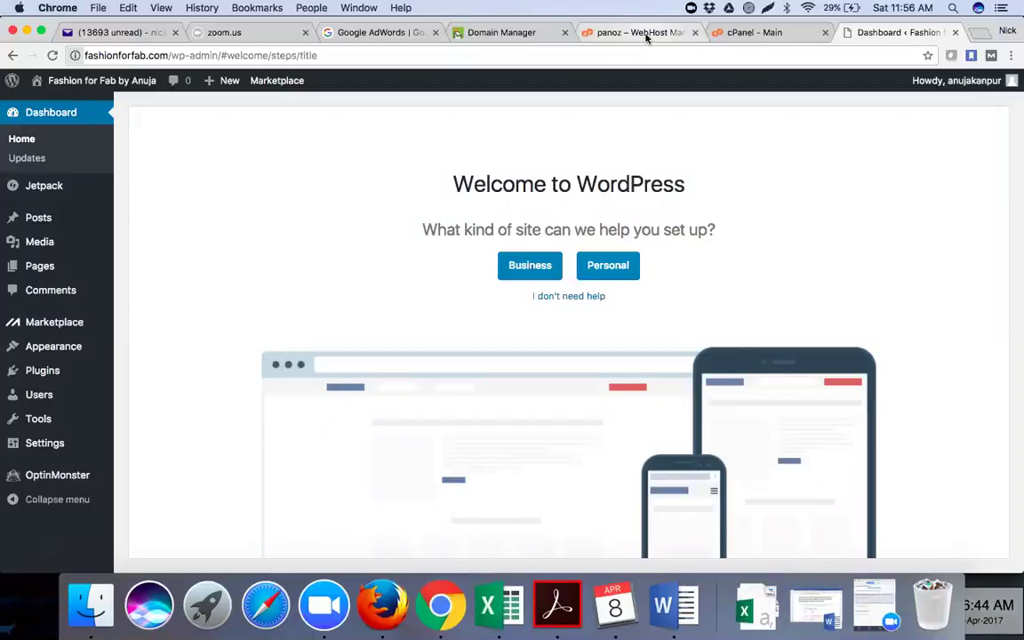
Check the cPanel and Dashboard tabs in Chrome, then switch back to Firefox's GoDaddy sign-in.
{"action": "left_click", "coordinate": [741, 35]}
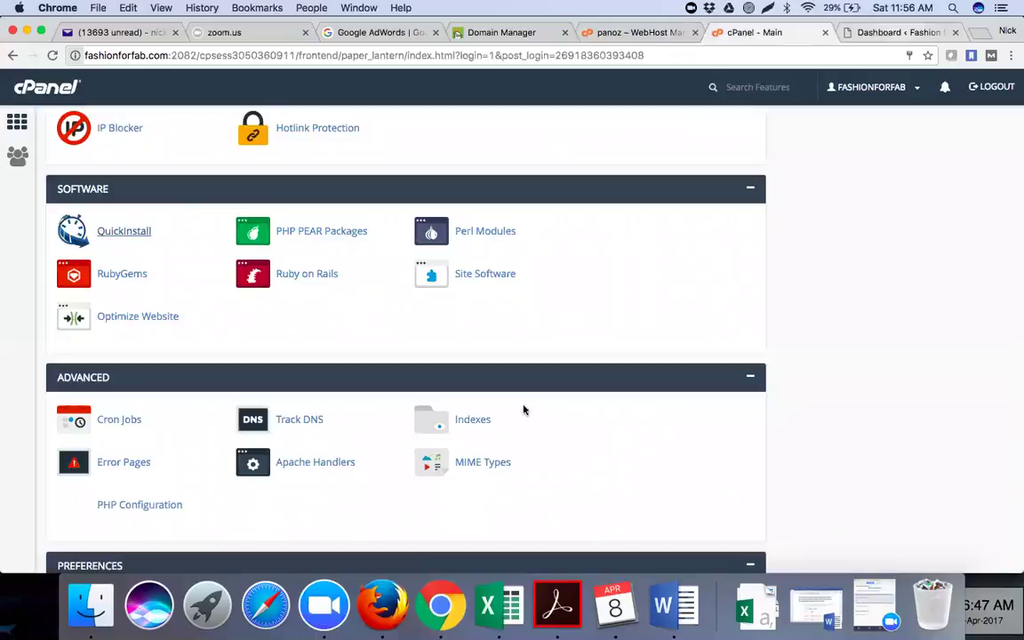
{"action": "left_click", "coordinate": [896, 33]}
{"action": "left_click", "coordinate": [382, 604]}
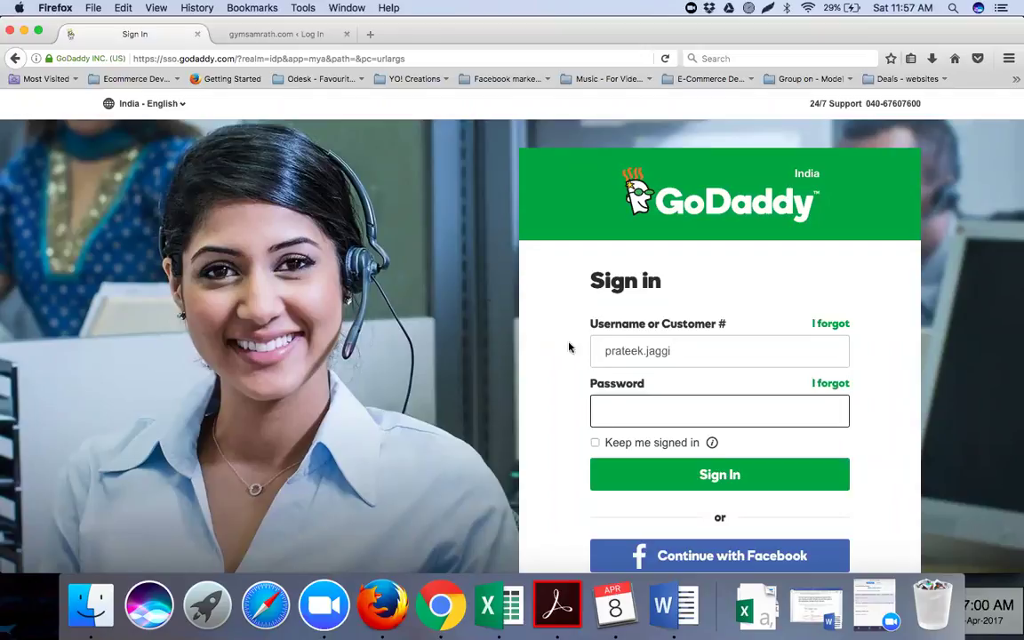
{"action": "key", "text": "super+v"}
{"action": "left_click", "coordinate": [678, 480]}
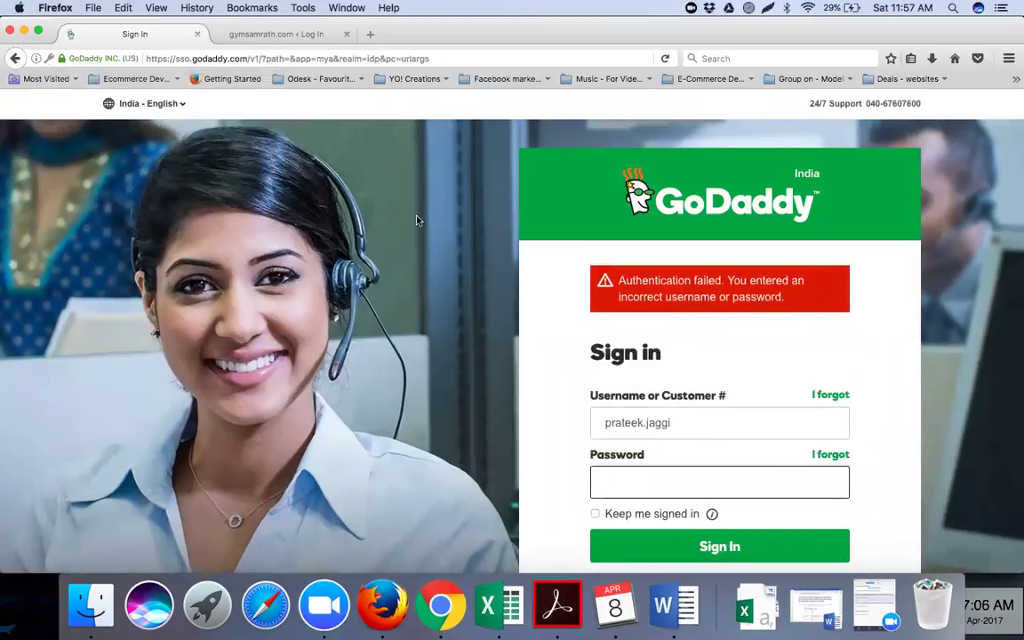
{"action": "left_click", "coordinate": [604, 422]}
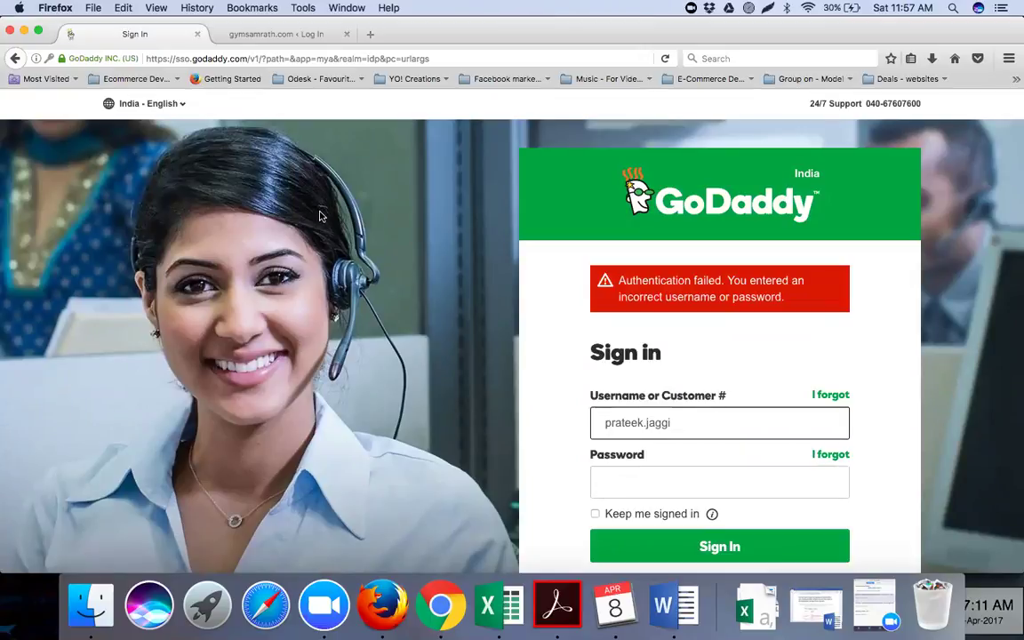
{"action": "left_click", "coordinate": [616, 487]}
{"action": "type", "text": "••••••••••••••"}
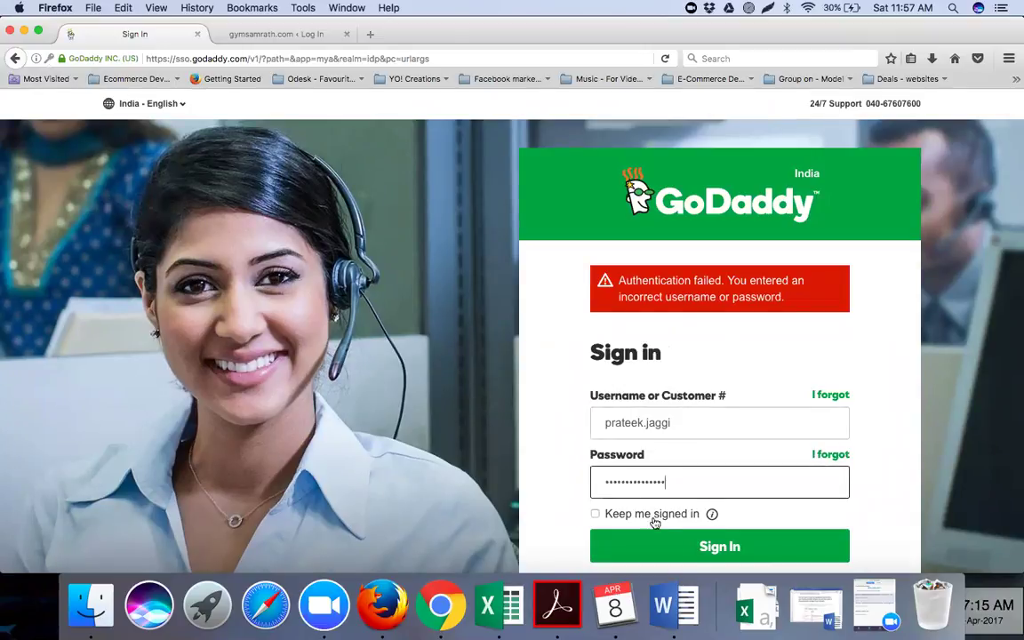
{"action": "left_click", "coordinate": [667, 549]}
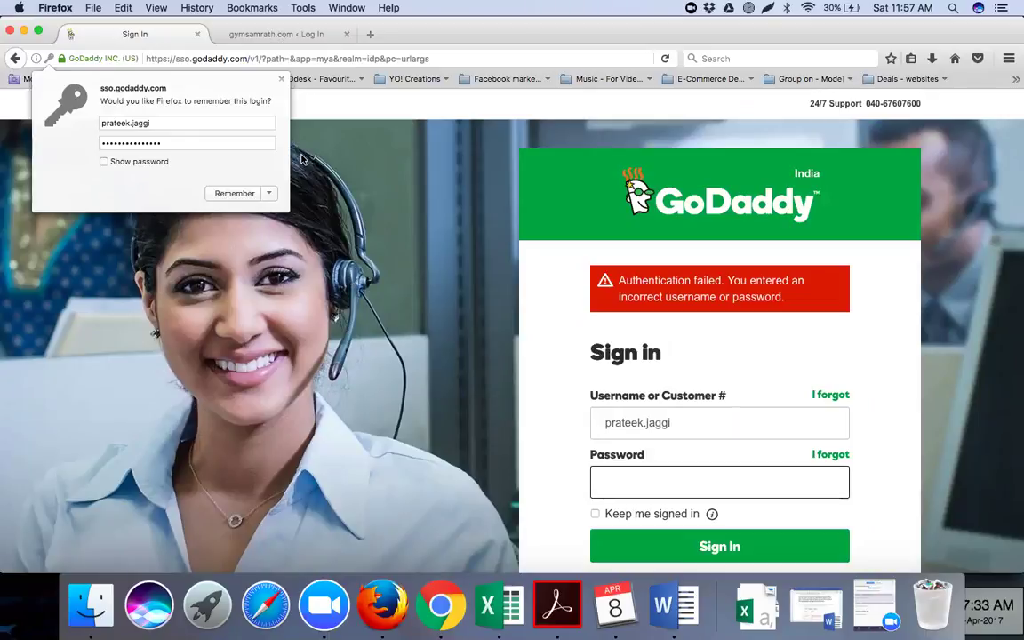
{"action": "key", "text": "ctrl+Tab"}
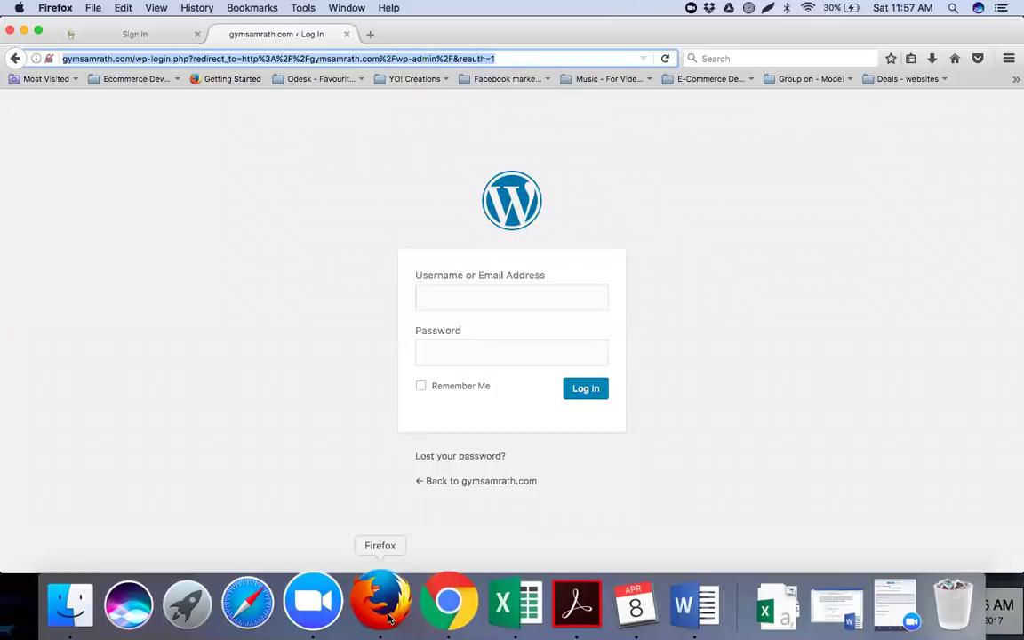
{"action": "left_click", "coordinate": [106, 35]}
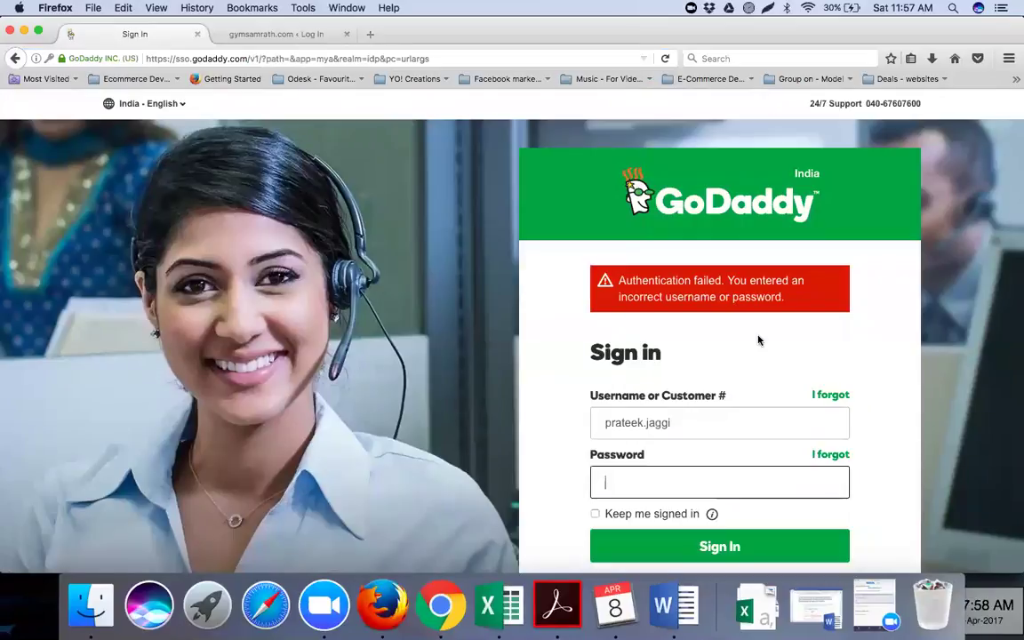
{"action": "scroll", "coordinate": [758, 340], "scroll_direction": "down", "scroll_amount": 3}
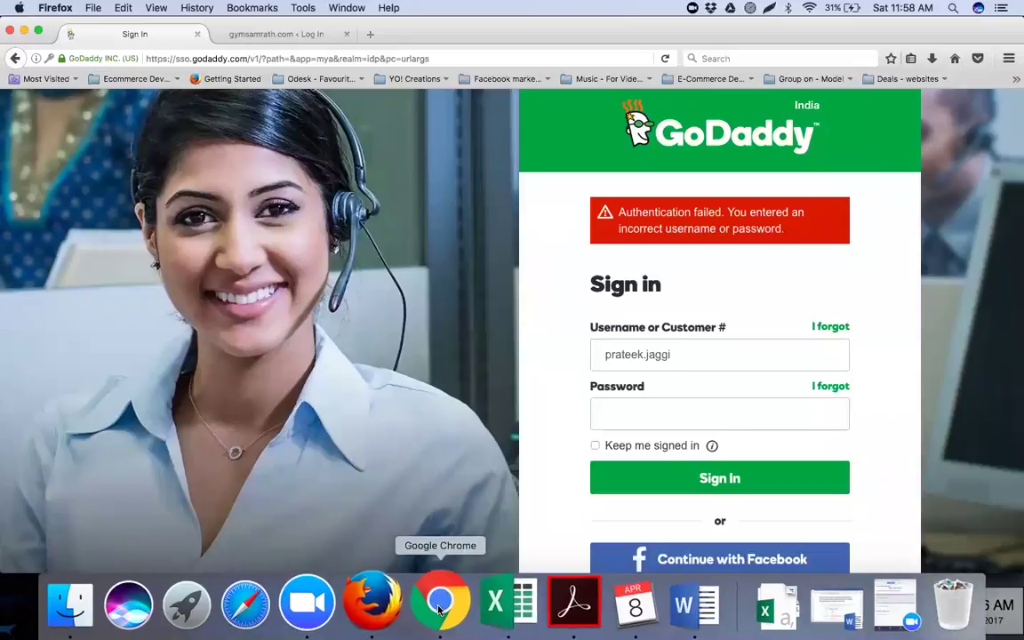
{"action": "key", "text": "super+Tab"}
Step through the WHM and cPanel - Main tabs to the Fashion for Fab dashboard in Chrome.
{"action": "left_click", "coordinate": [626, 32]}
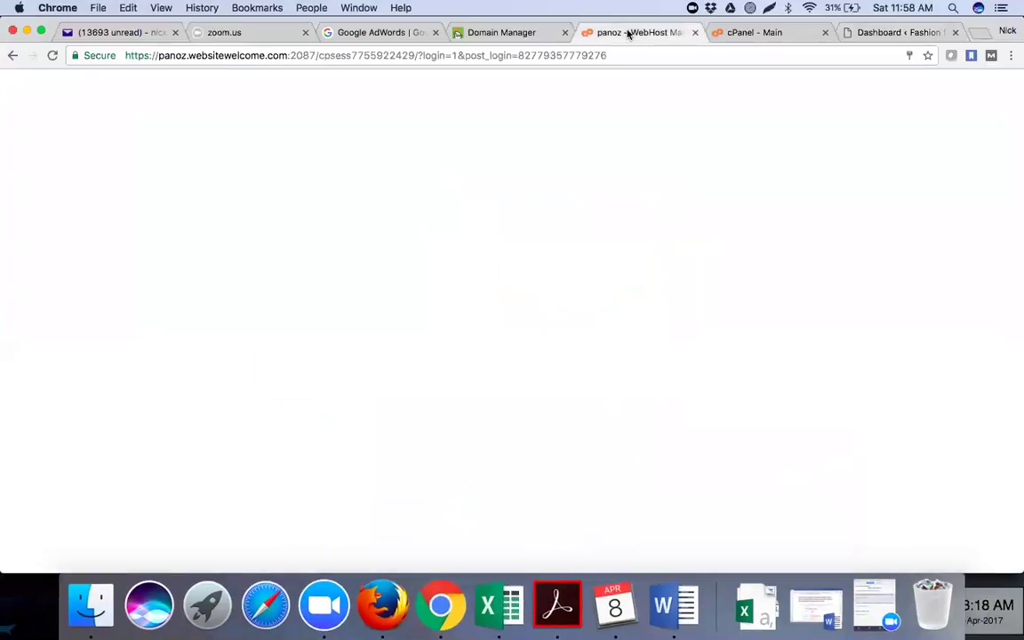
{"action": "left_click", "coordinate": [776, 34]}
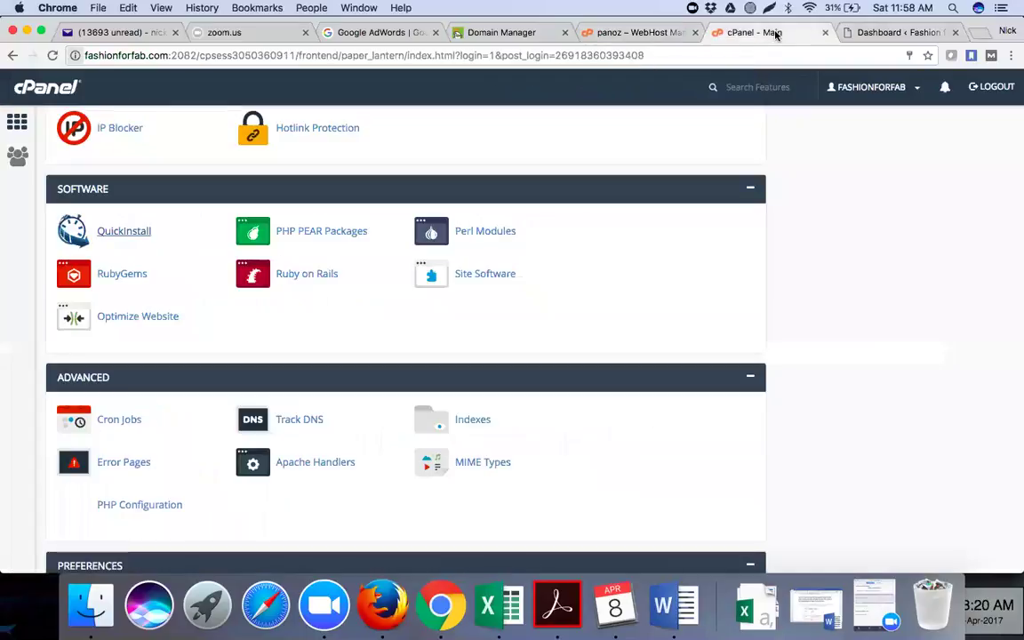
{"action": "left_click", "coordinate": [882, 34]}
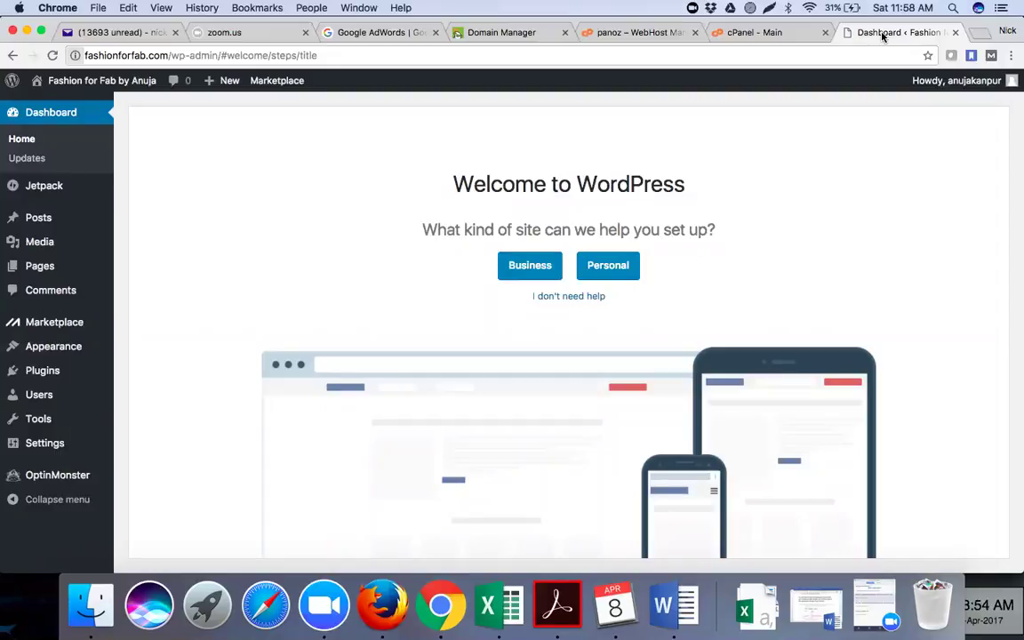
Select the first participant's domain text from cell I2 in the formula bar, then return to Firefox.
{"action": "left_click", "coordinate": [514, 614]}
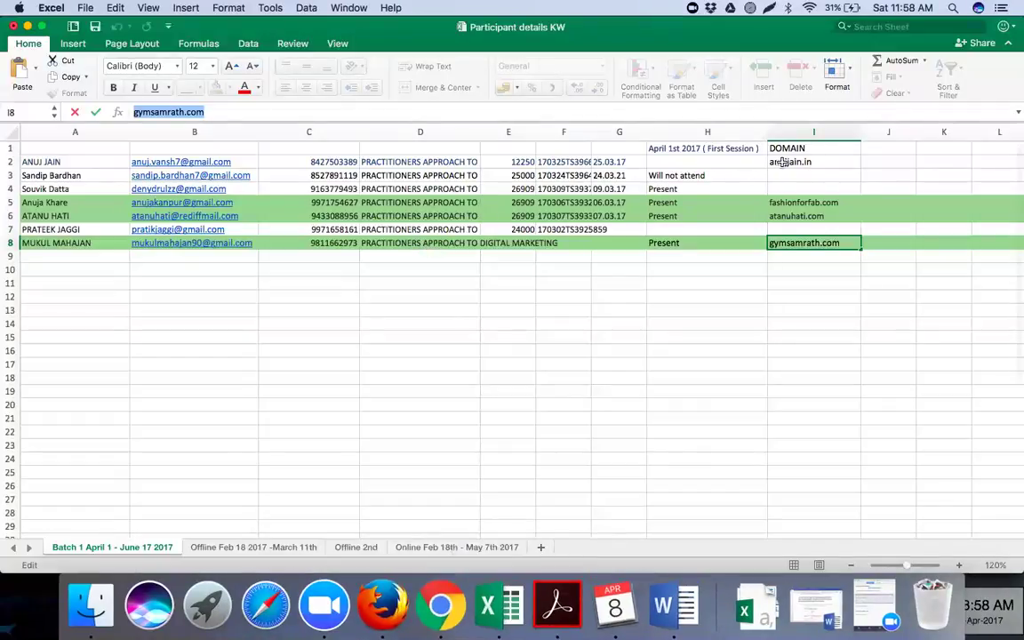
{"action": "left_click", "coordinate": [781, 162]}
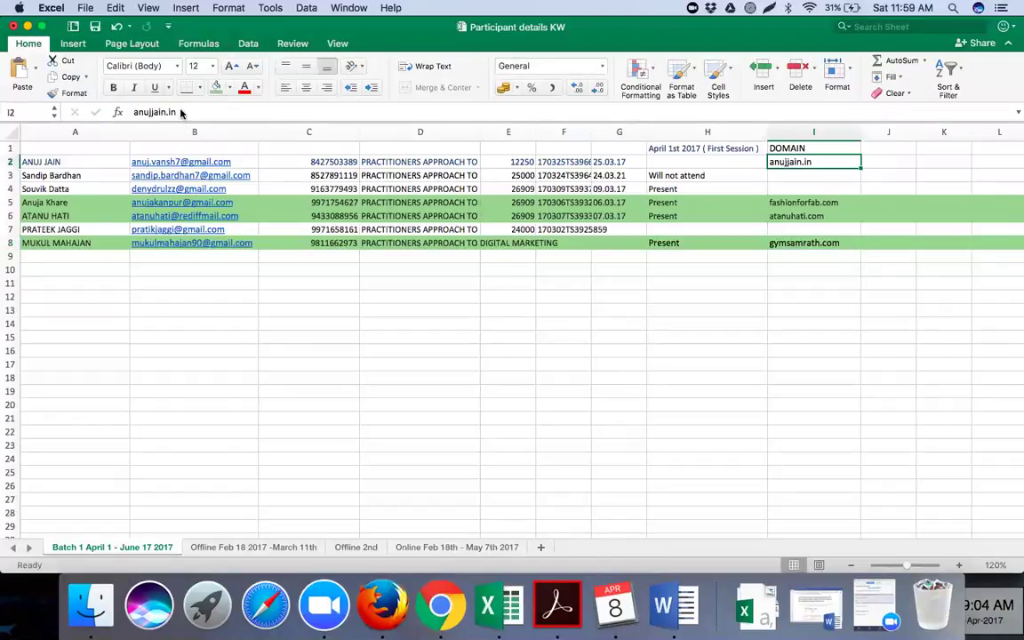
{"action": "left_click", "coordinate": [162, 111]}
{"action": "left_click_drag", "start_coordinate": [132, 112], "coordinate": [177, 112]}
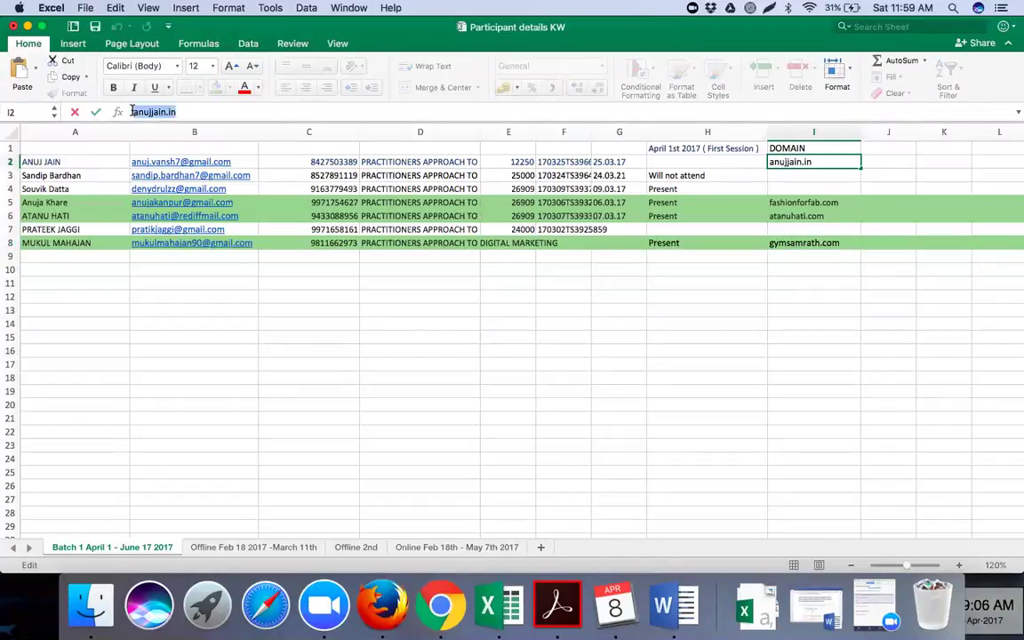
{"action": "left_click", "coordinate": [374, 612]}
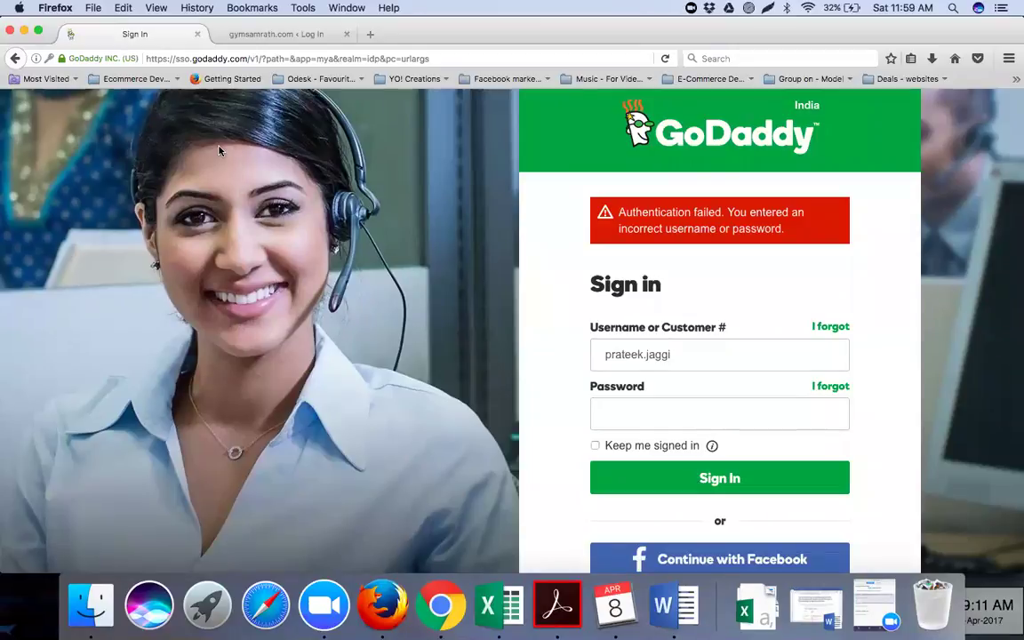
Open the participant's domain in a new Firefox tab.
{"action": "key", "text": "super+t"}
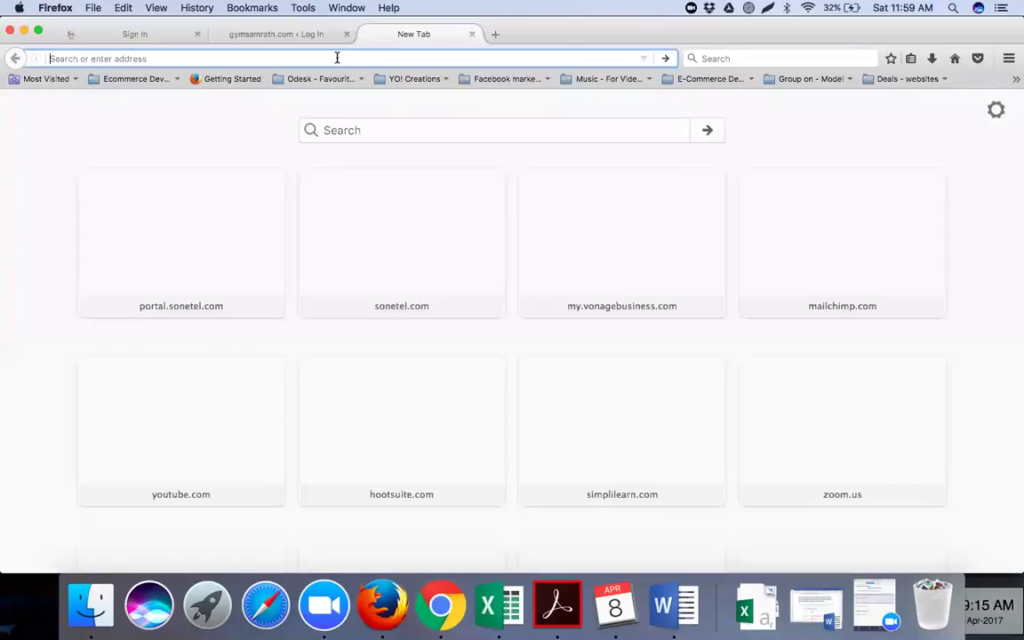
{"action": "key", "text": "Return"}
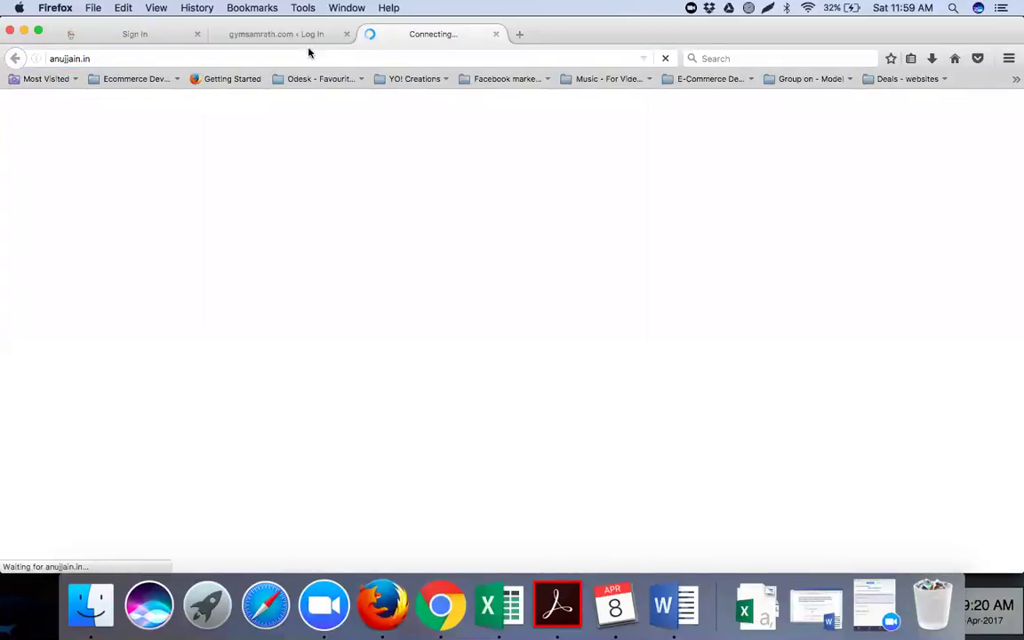
Sign in to GoDaddy with the account password and decline saving the login.
{"action": "left_click", "coordinate": [128, 33]}
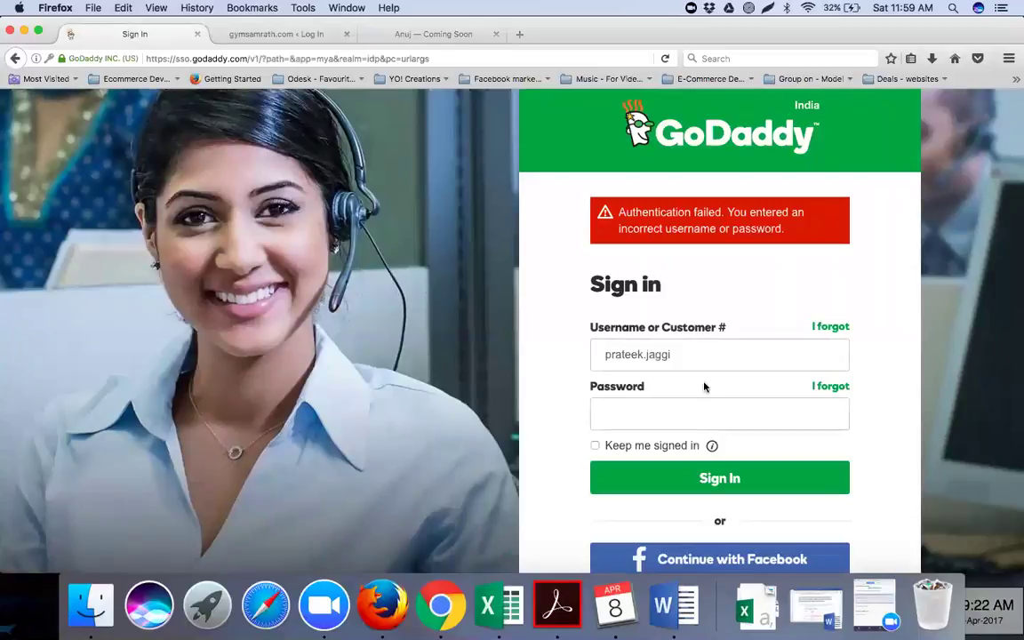
{"action": "left_click", "coordinate": [697, 412]}
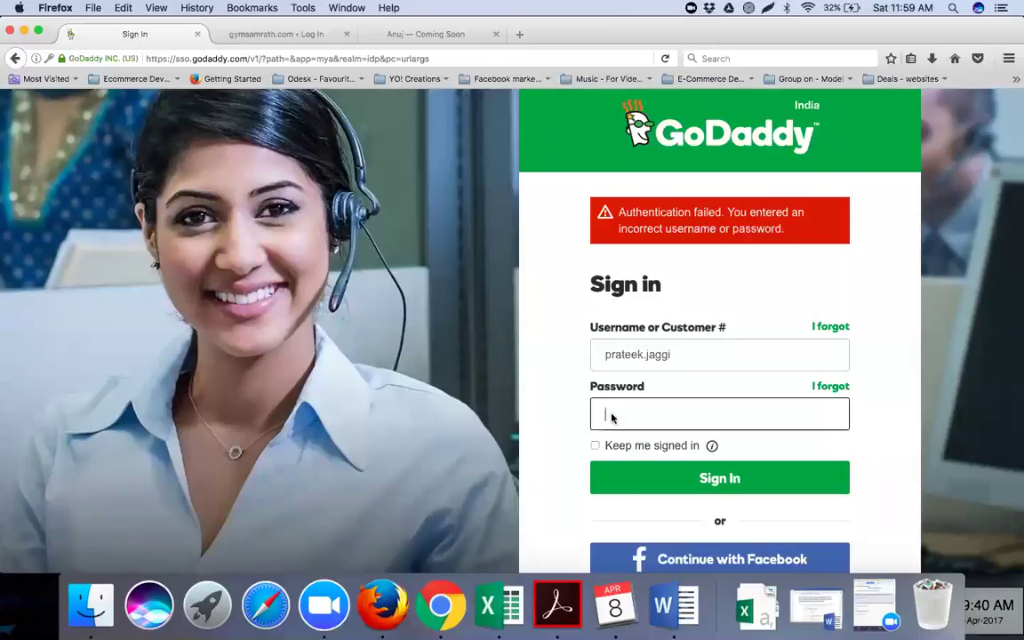
{"action": "type", "text": "•••••••••••••••"}
{"action": "key", "text": "Return"}
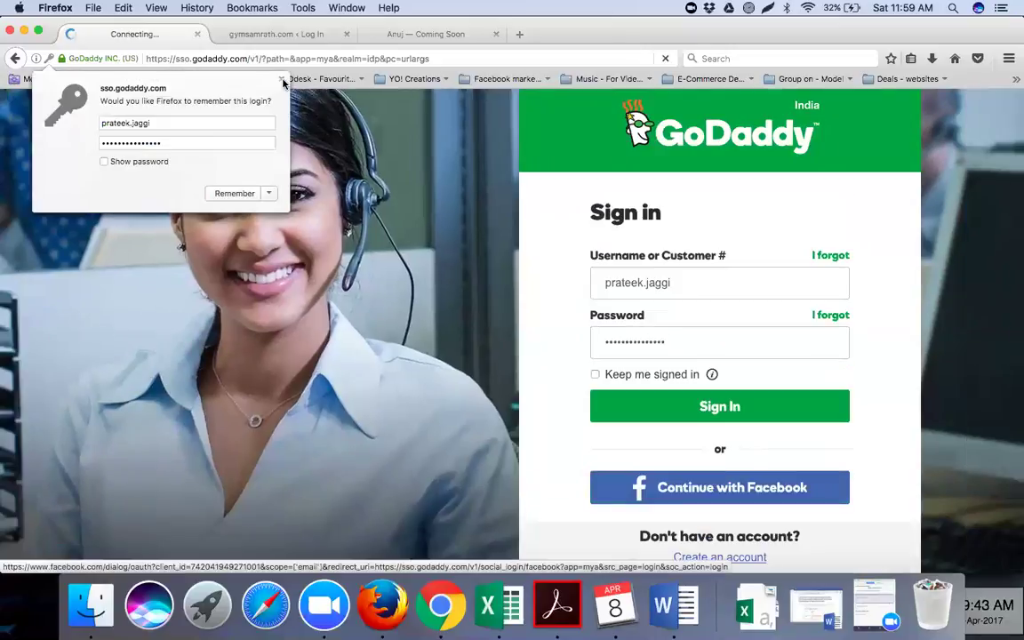
{"action": "left_click", "coordinate": [283, 79]}
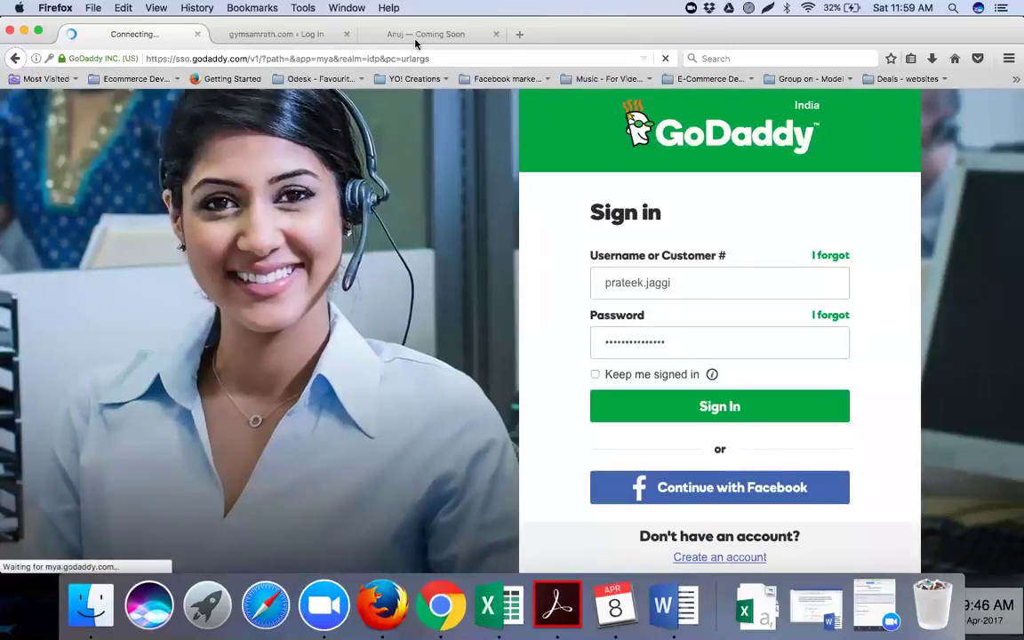
Go from the site's Coming Soon page to its WordPress admin login, dismissing the insecure-connection warning.
{"action": "left_click", "coordinate": [372, 34]}
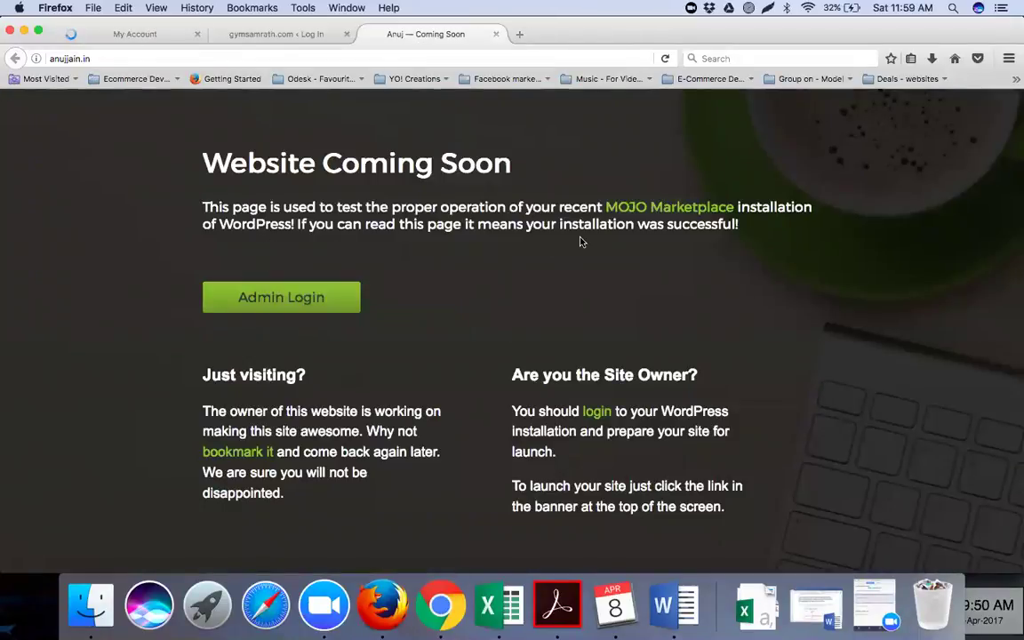
{"action": "left_click", "coordinate": [308, 299]}
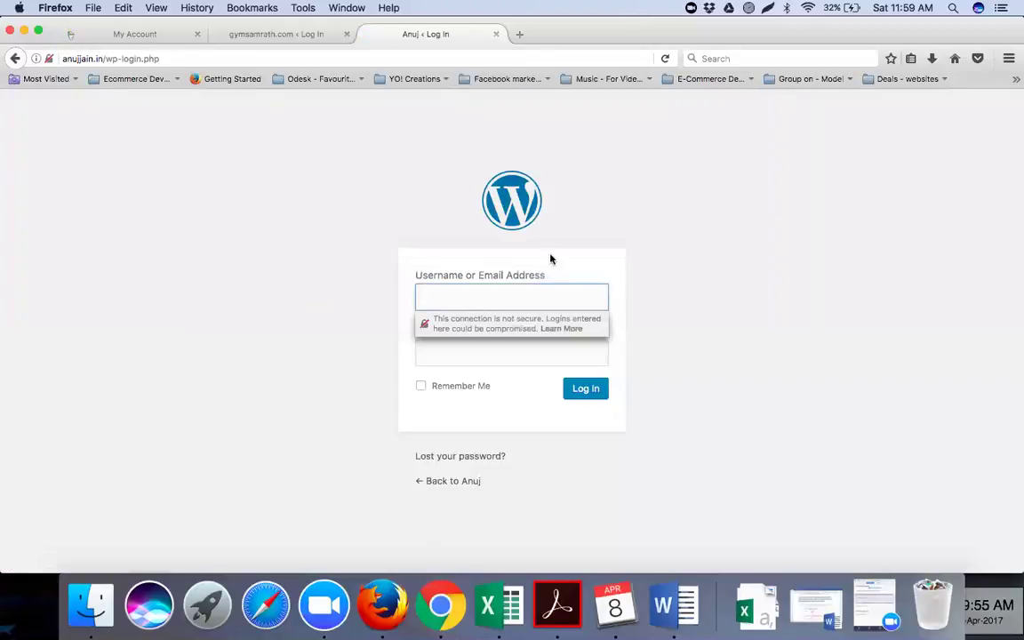
{"action": "key", "text": "Escape"}
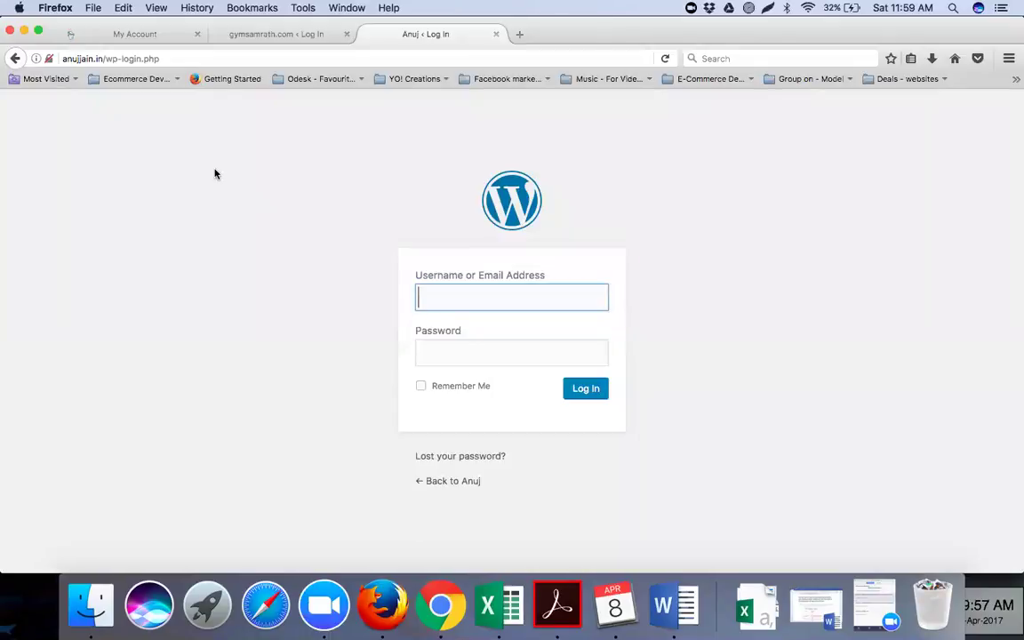
{"action": "left_click", "coordinate": [455, 483]}
Open the Lost Password form and copy the first participant's e-mail address from the spreadsheet.
{"action": "left_click", "coordinate": [459, 459]}
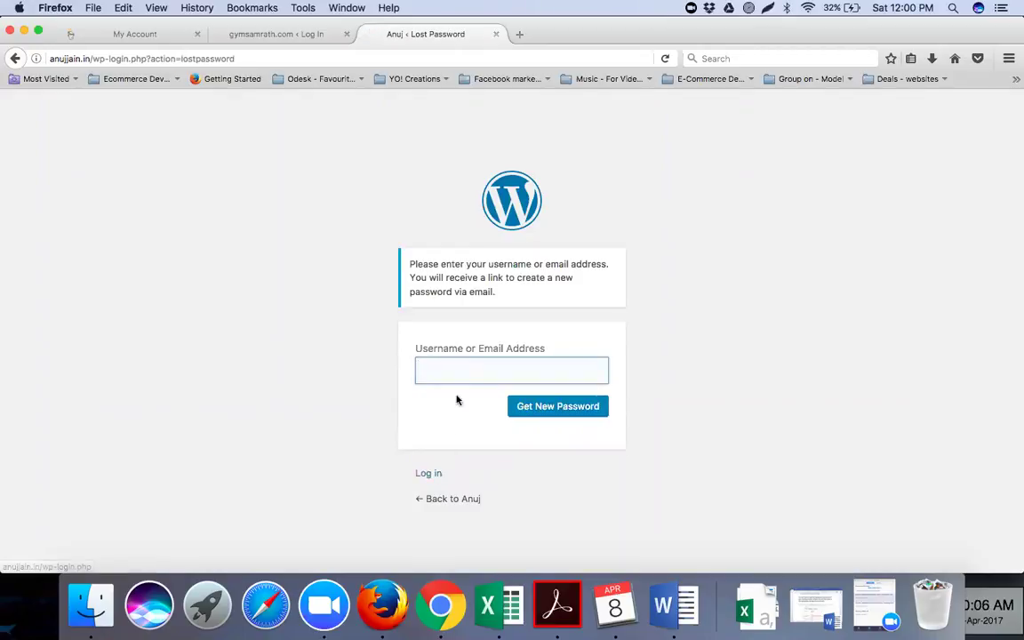
{"action": "left_click", "coordinate": [472, 370]}
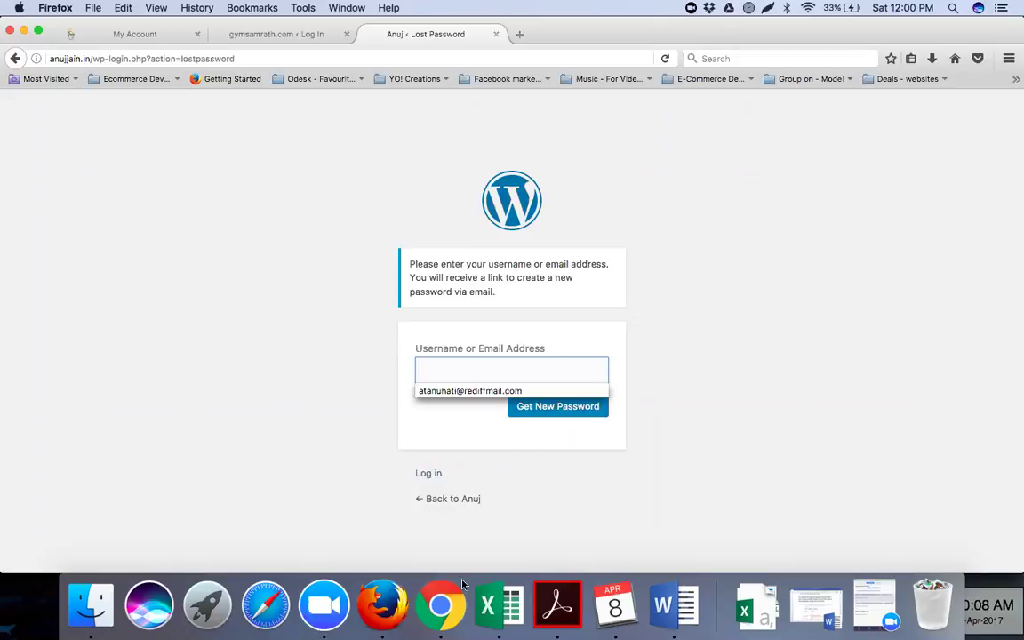
{"action": "left_click", "coordinate": [503, 598]}
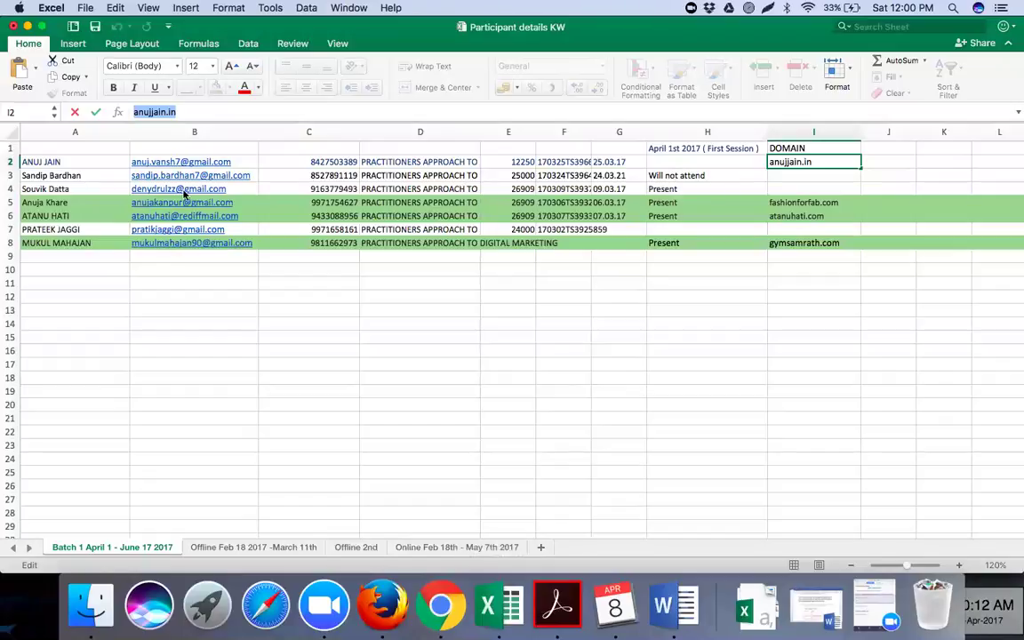
{"action": "left_click", "coordinate": [115, 164]}
{"action": "key", "text": "Right"}
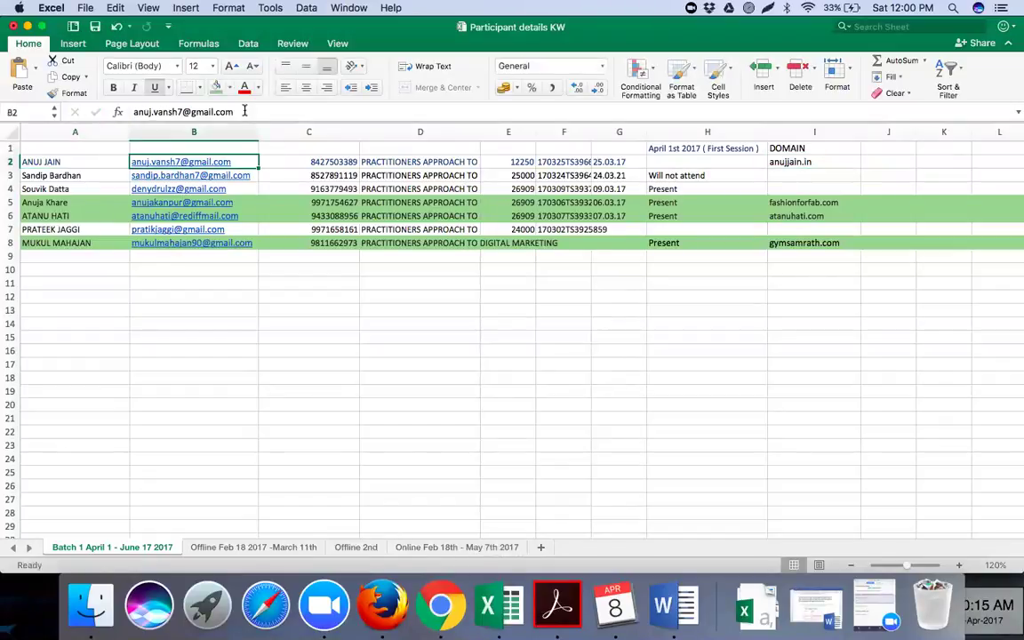
{"action": "left_click_drag", "start_coordinate": [242, 111], "coordinate": [131, 114]}
{"action": "key", "text": "super+c"}
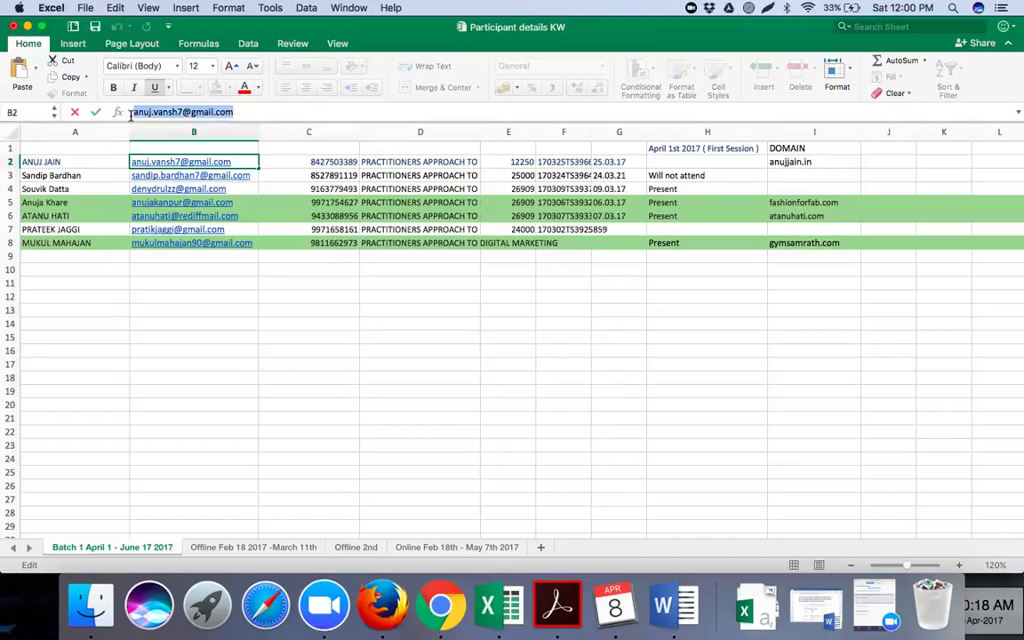
Paste the e-mail into the Lost Password form and request the reset link.
{"action": "left_click", "coordinate": [382, 605]}
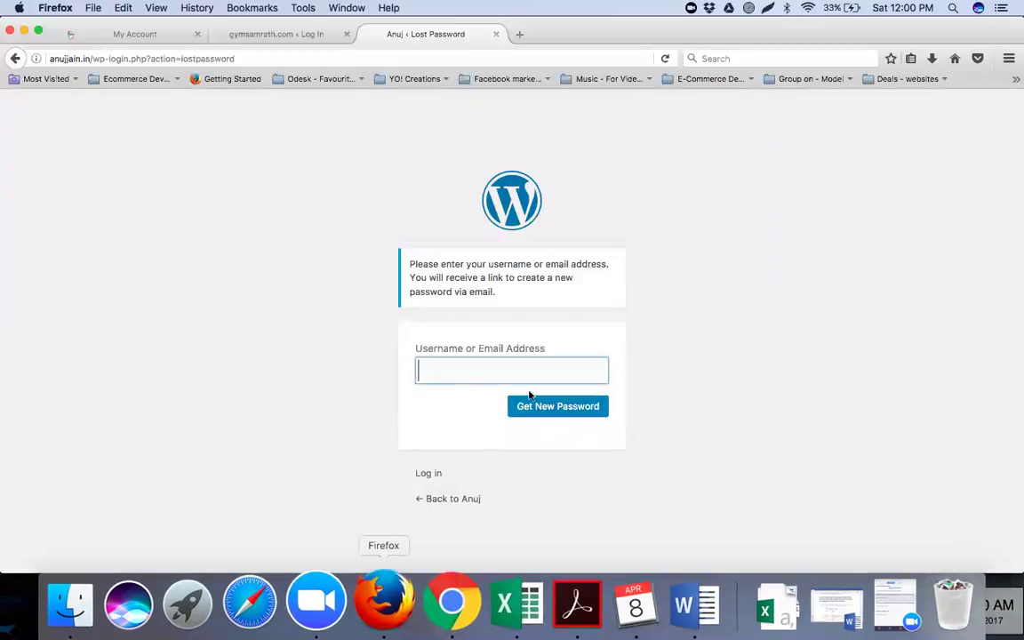
{"action": "left_click", "coordinate": [501, 371]}
{"action": "key", "text": "super+v"}
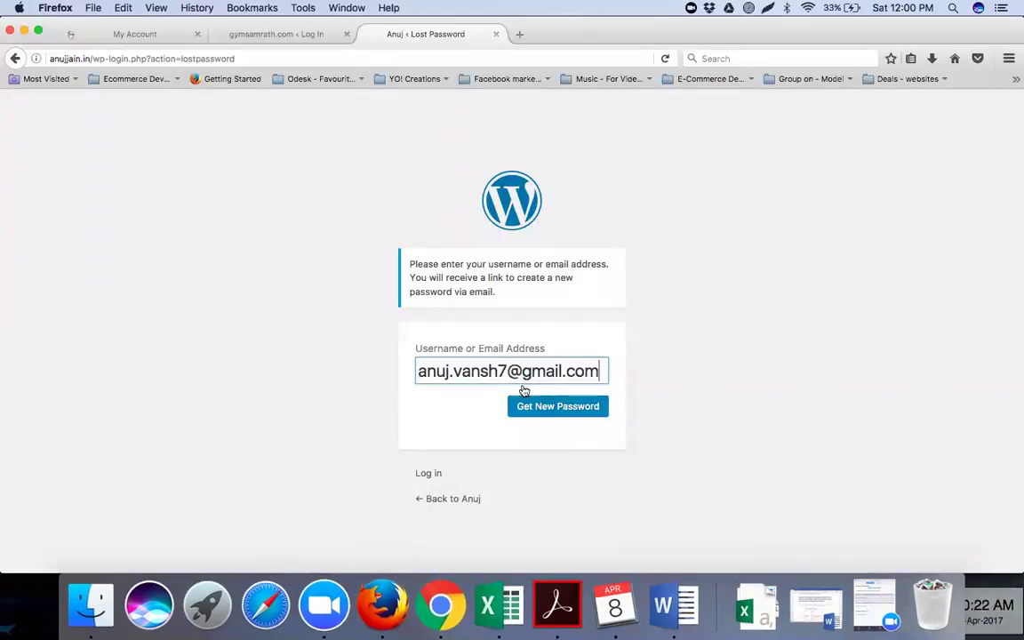
{"action": "left_click", "coordinate": [548, 413]}
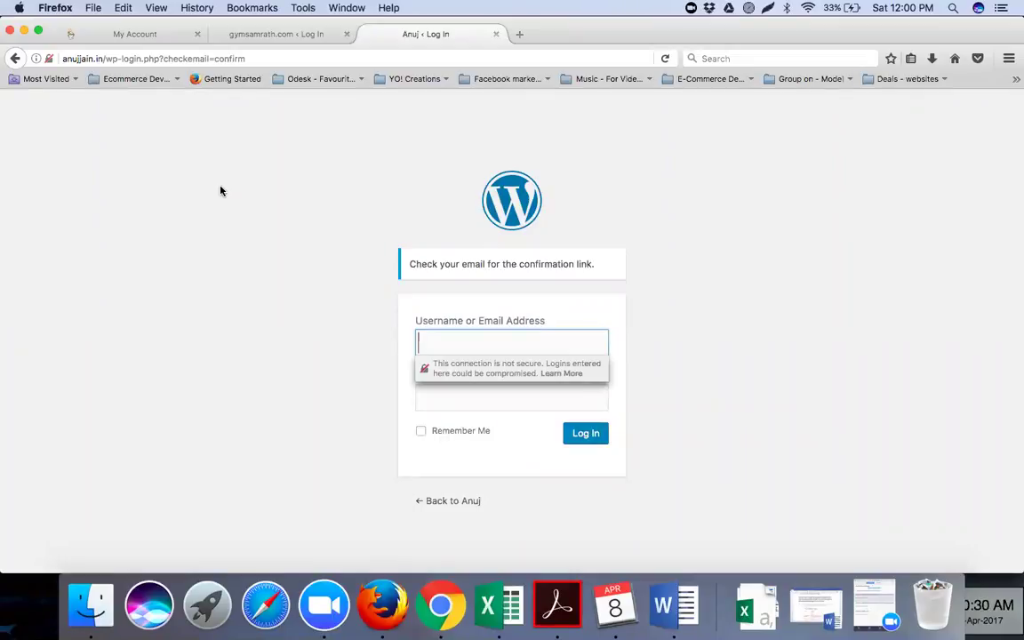
{"action": "key", "text": "super+Tab"}
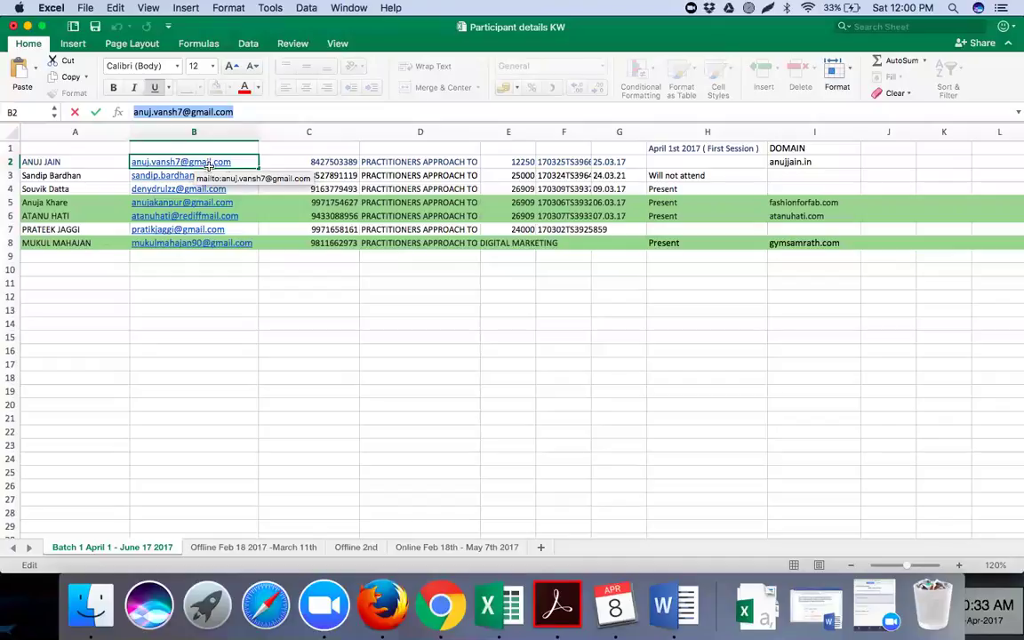
{"action": "key", "text": "super+Tab"}
From My Account, expand Domains, open the domain's settings and go to Manage DNS.
{"action": "left_click", "coordinate": [132, 33]}
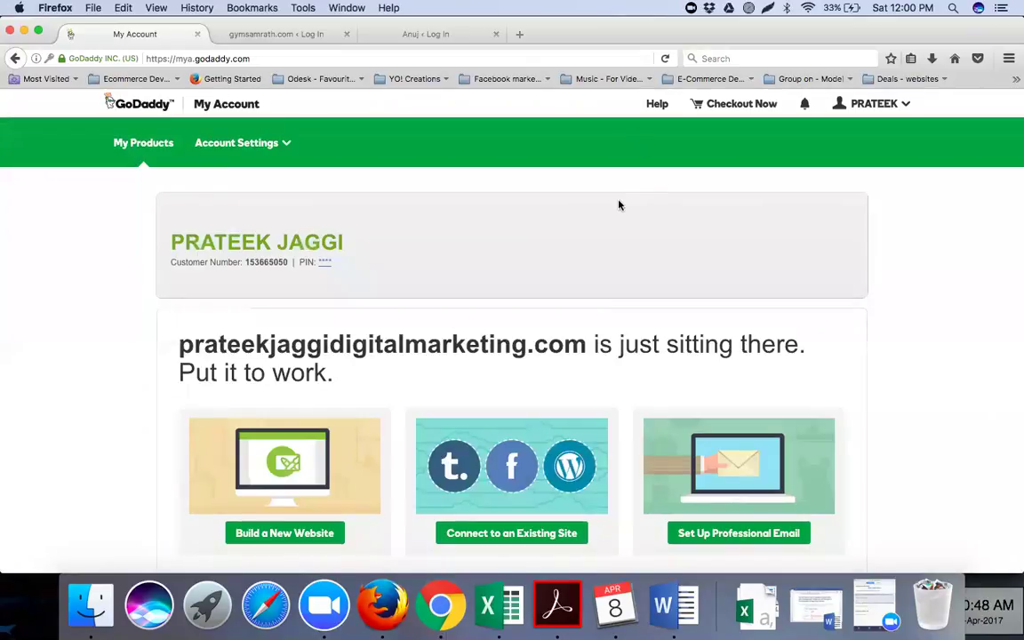
{"action": "scroll", "coordinate": [34, 297], "scroll_direction": "down", "scroll_amount": 5}
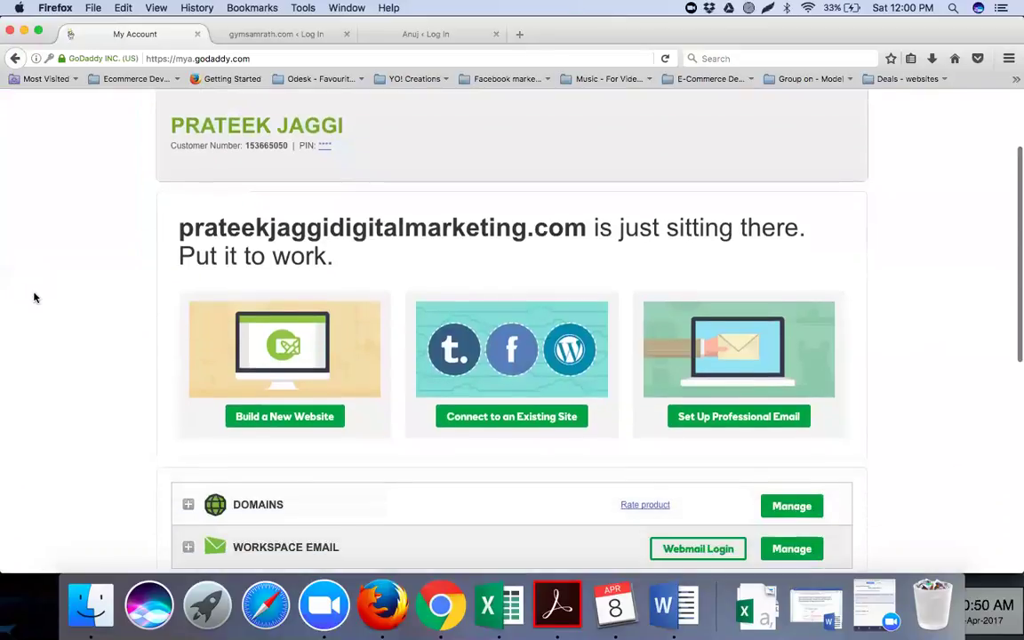
{"action": "scroll", "coordinate": [270, 297], "scroll_direction": "down", "scroll_amount": 3}
{"action": "left_click", "coordinate": [270, 297]}
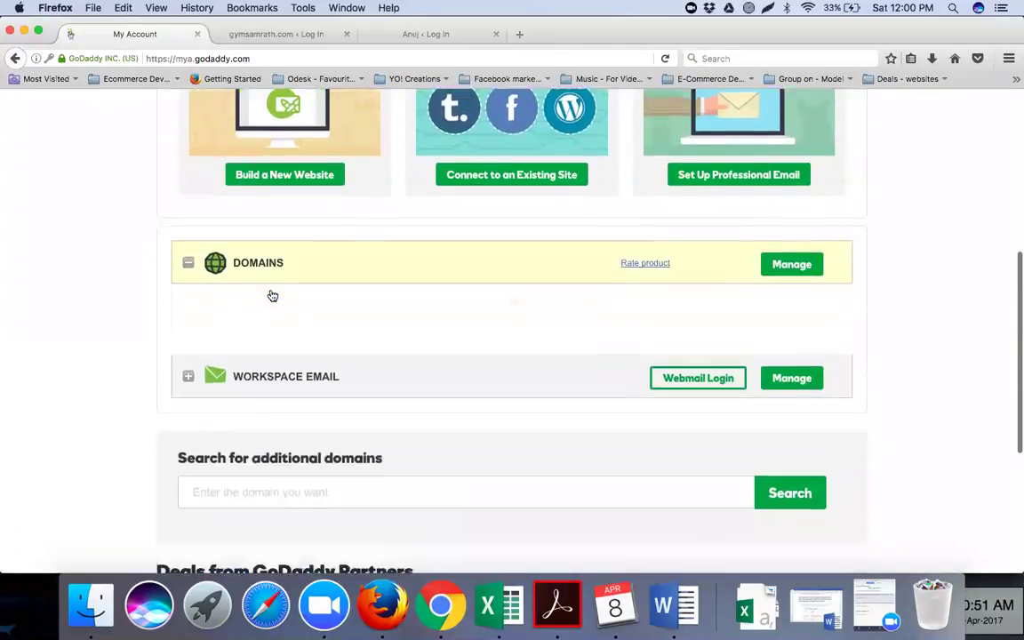
{"action": "scroll", "coordinate": [271, 295], "scroll_direction": "down", "scroll_amount": 3}
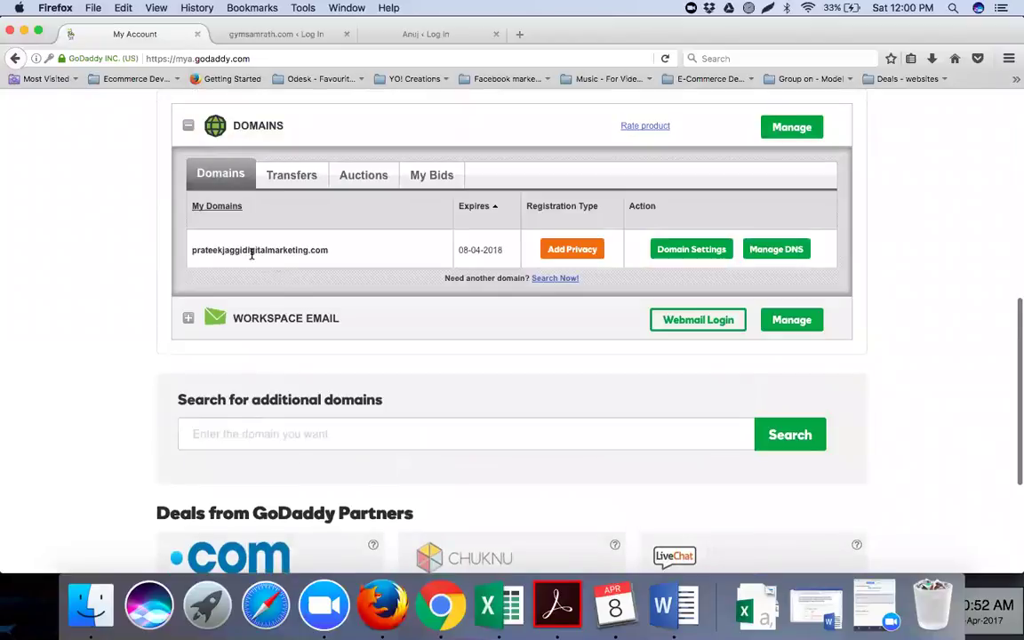
{"action": "left_click", "coordinate": [673, 256]}
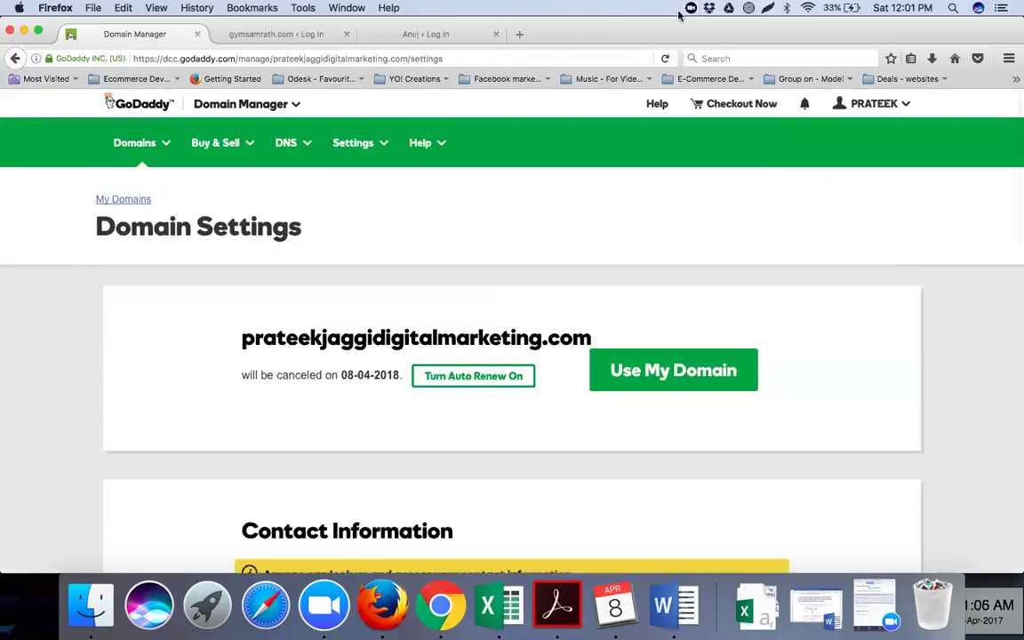
{"action": "scroll", "coordinate": [81, 377], "scroll_direction": "down", "scroll_amount": 5}
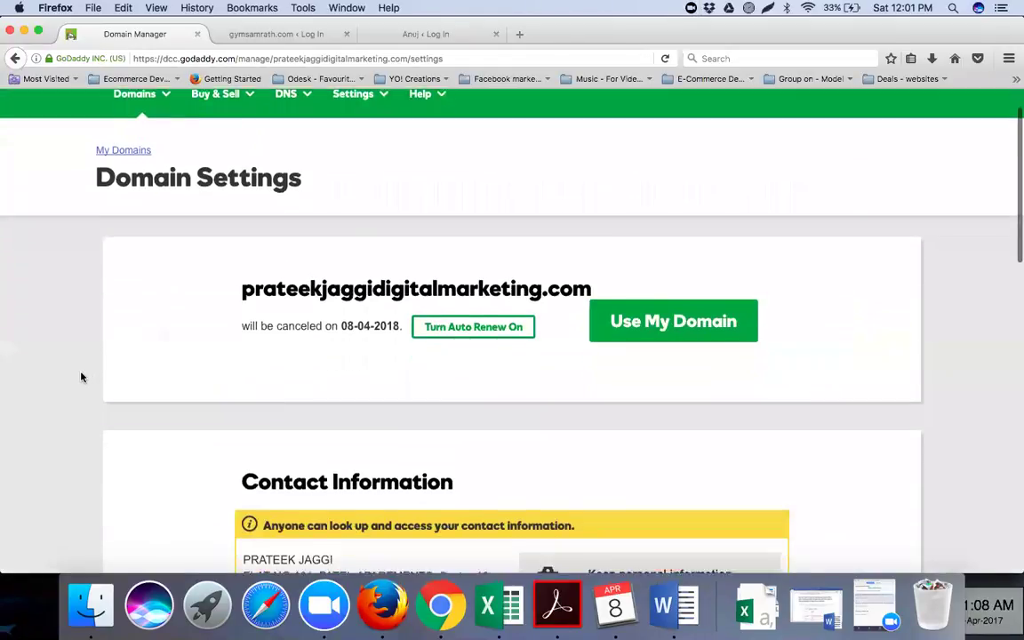
{"action": "scroll", "coordinate": [81, 377], "scroll_direction": "down", "scroll_amount": 5}
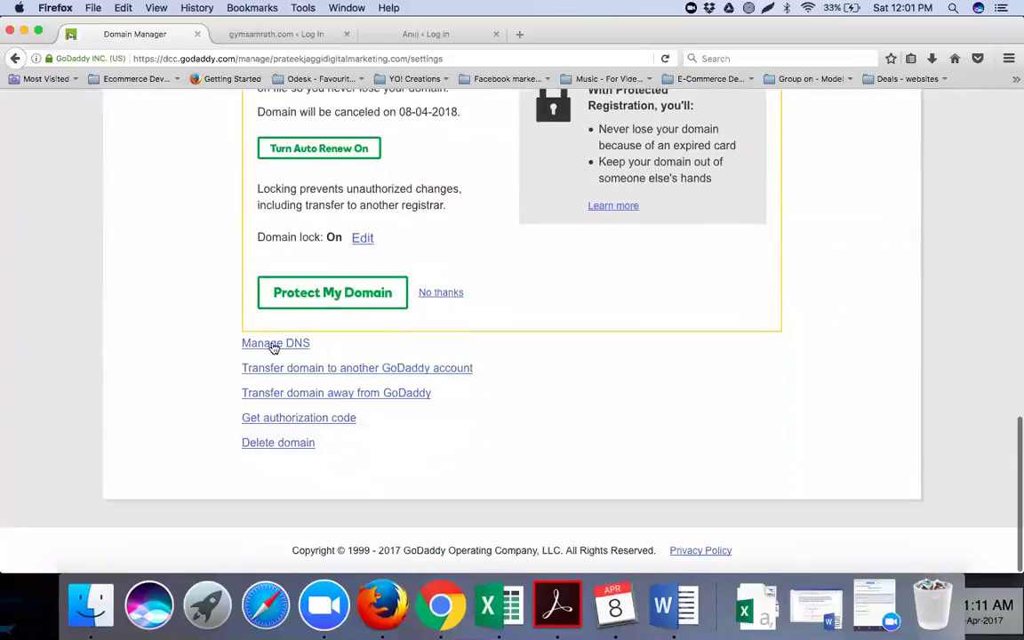
{"action": "left_click", "coordinate": [275, 344]}
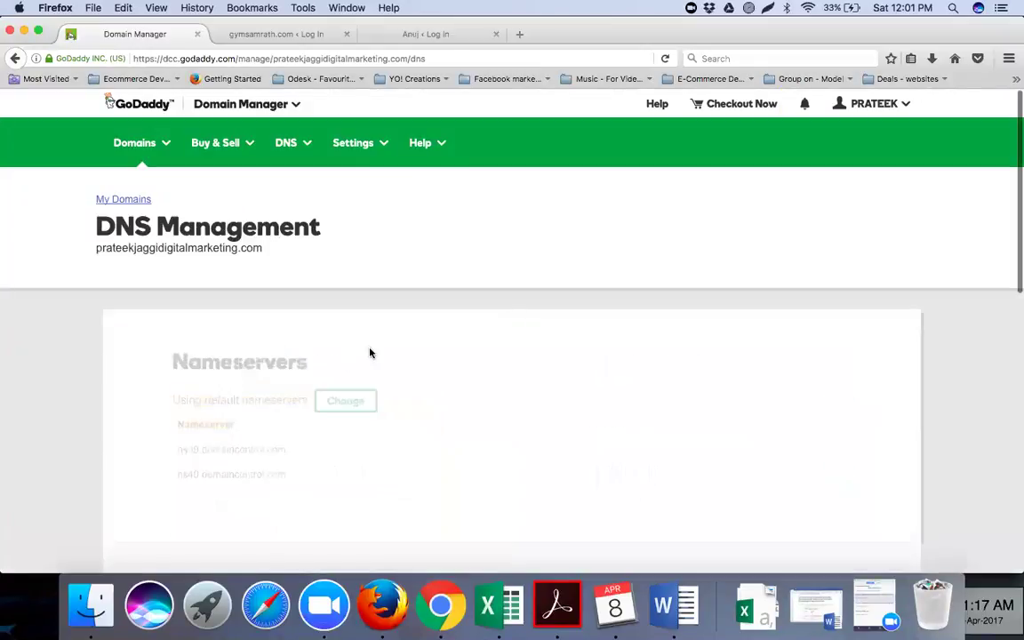
Switch the domain's nameservers to Custom and enter ns1.internethostingpackages.com as the first.
{"action": "scroll", "coordinate": [371, 352], "scroll_direction": "down", "scroll_amount": 10}
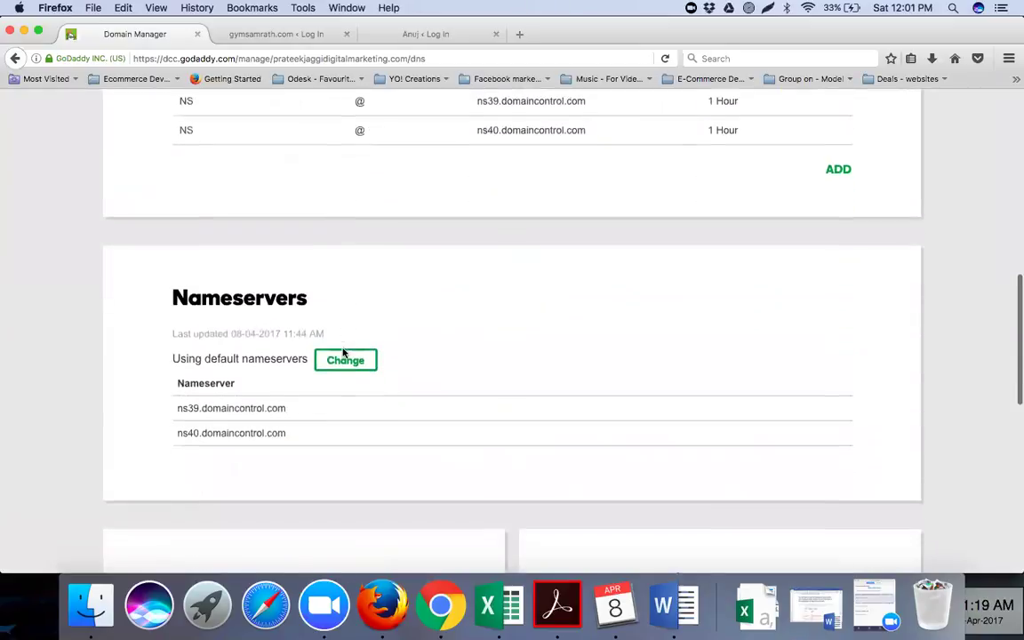
{"action": "left_click", "coordinate": [345, 339]}
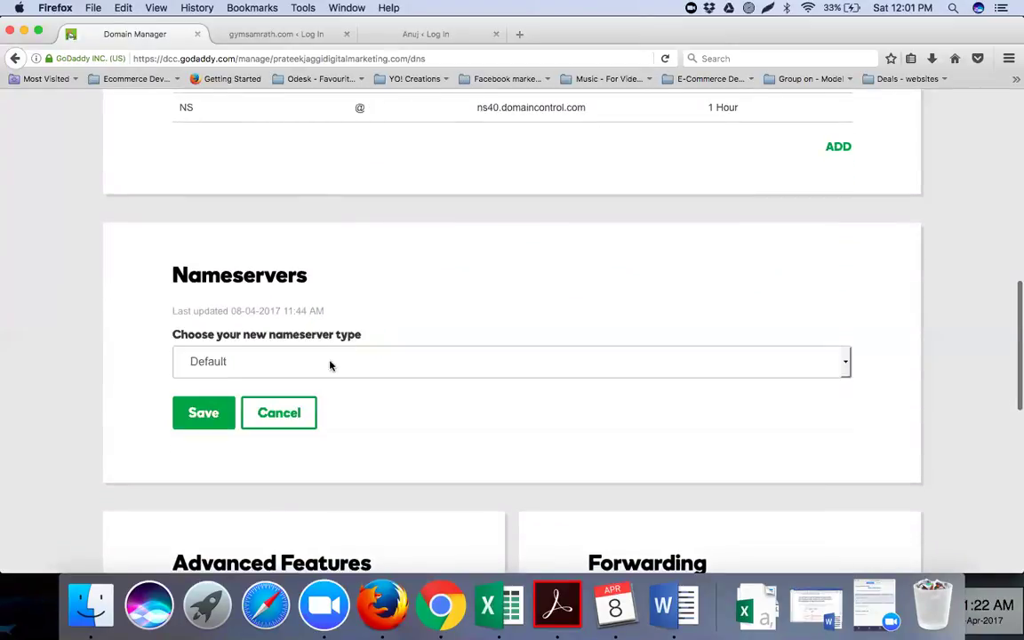
{"action": "left_click", "coordinate": [328, 363]}
{"action": "left_click", "coordinate": [332, 398]}
{"action": "left_click", "coordinate": [265, 439]}
{"action": "type", "text": "ns1.interneth"}
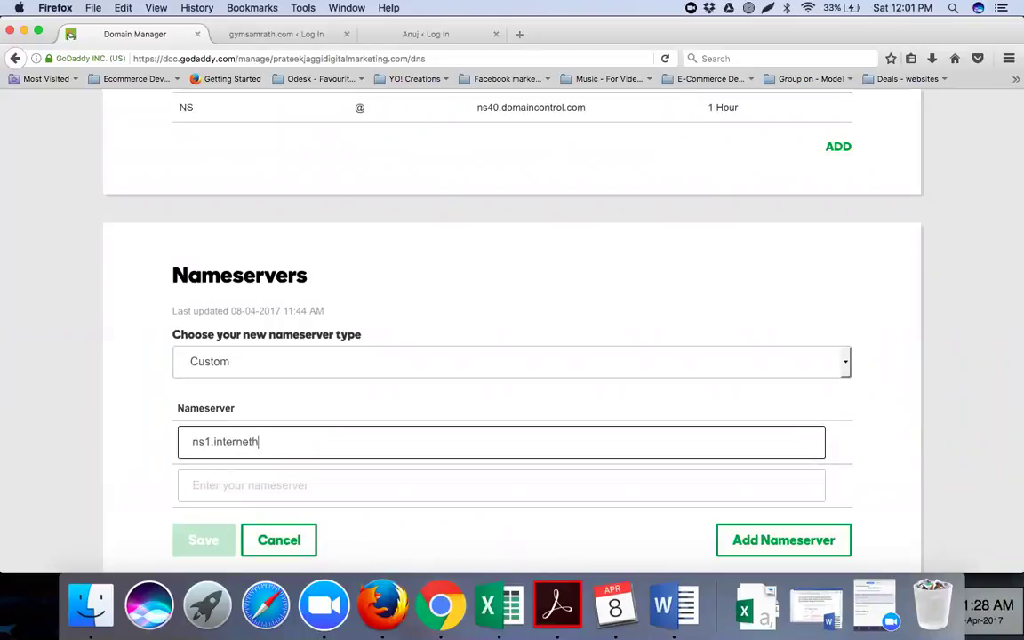
{"action": "type", "text": "ostingpackages.com"}
Set ns2.internethostingpackages.com as the second nameserver, save, and select the domain name.
{"action": "key", "text": "super+a"}
{"action": "key", "text": "super+c"}
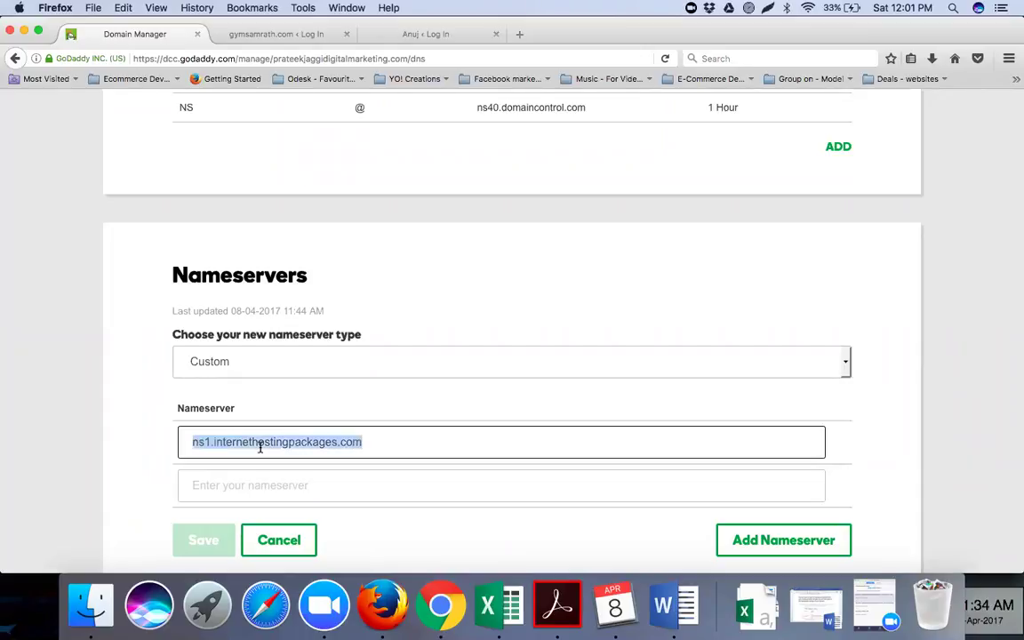
{"action": "left_click", "coordinate": [262, 480]}
{"action": "key", "text": "super+v"}
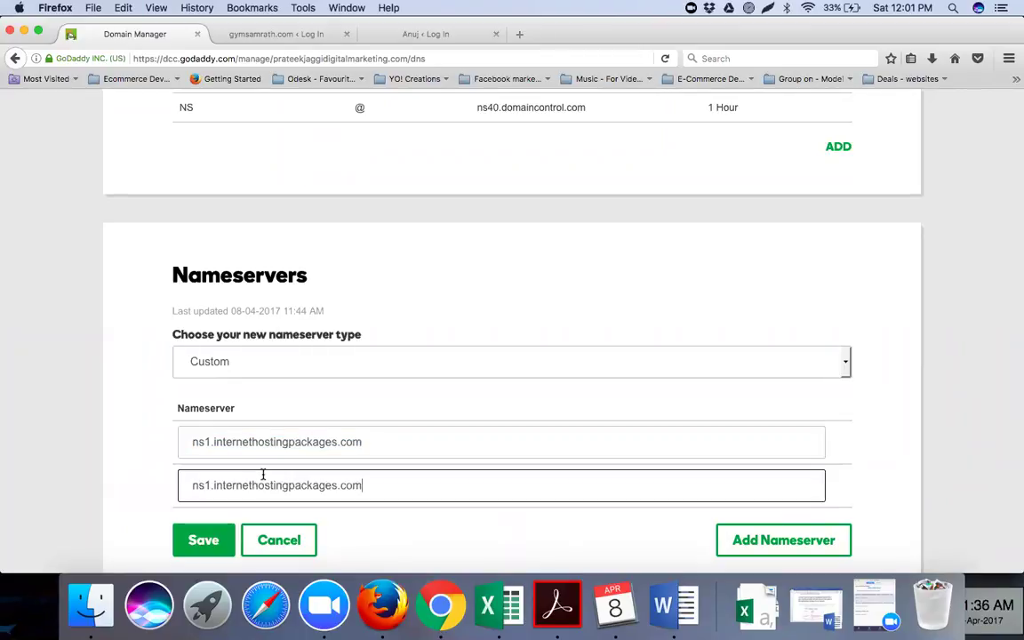
{"action": "left_click", "coordinate": [208, 487]}
{"action": "key", "text": "BackSpace"}
{"action": "type", "text": "2"}
{"action": "left_click", "coordinate": [189, 540]}
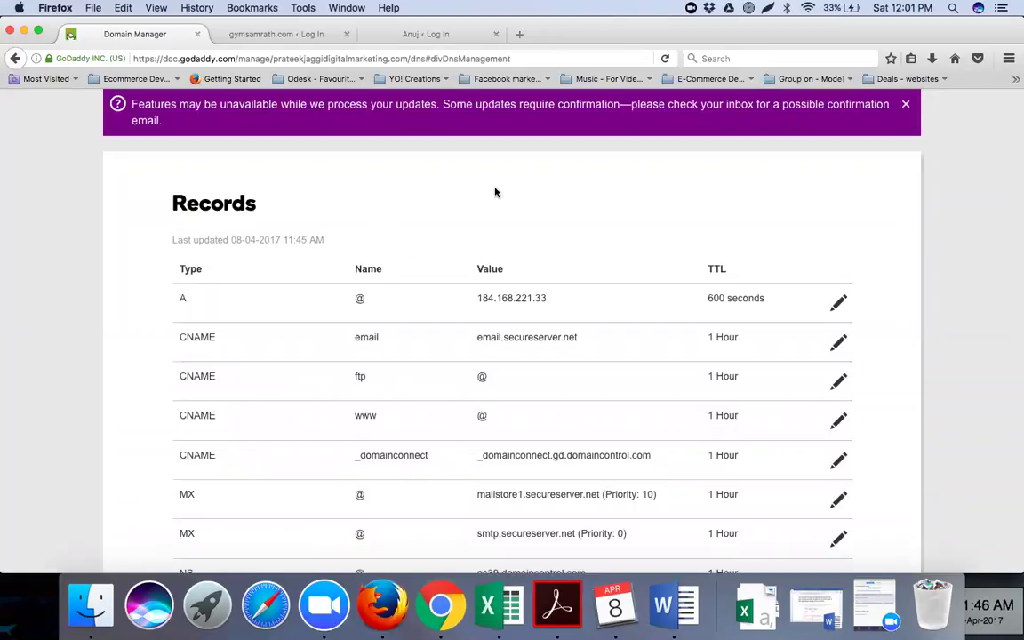
{"action": "scroll", "coordinate": [402, 229], "scroll_direction": "up", "scroll_amount": 3}
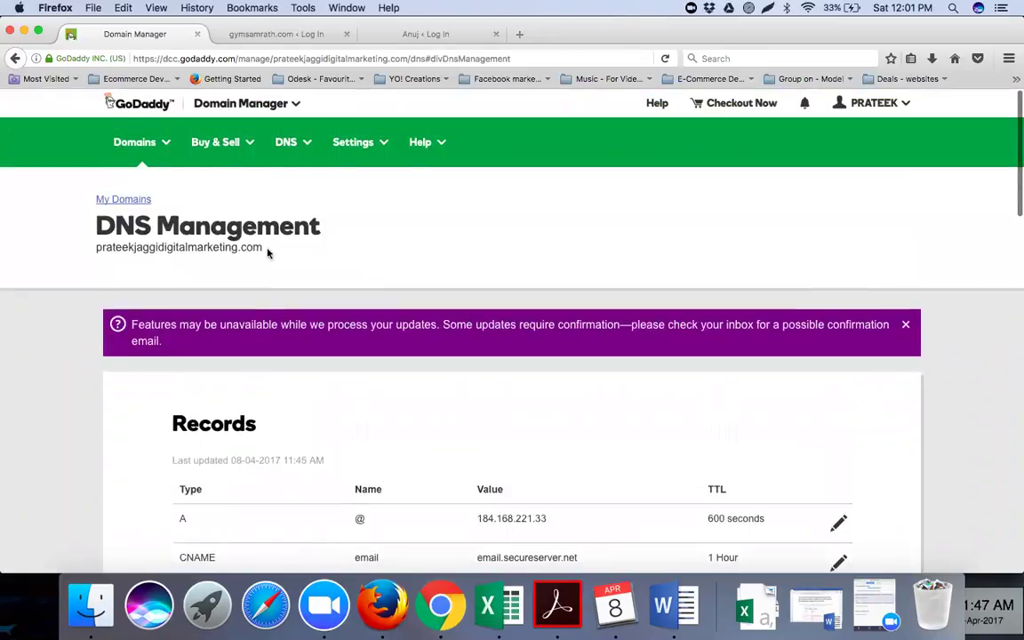
{"action": "left_click_drag", "start_coordinate": [267, 249], "coordinate": [94, 256]}
{"action": "key", "text": "super+c"}
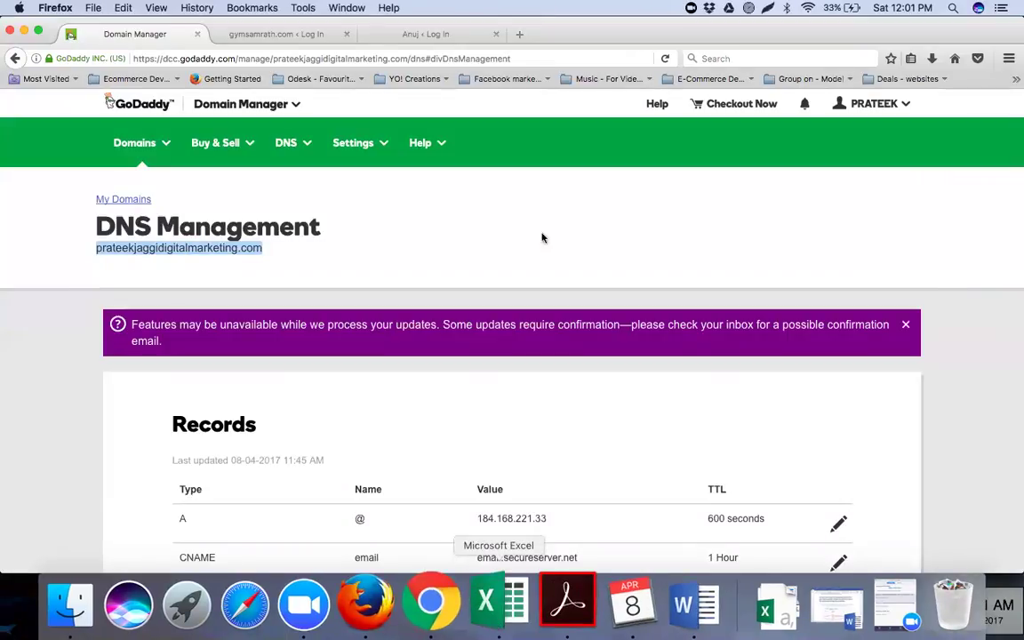
Paste the copied domain into cell I7 of the participant spreadsheet.
{"action": "key", "text": "super+Tab"}
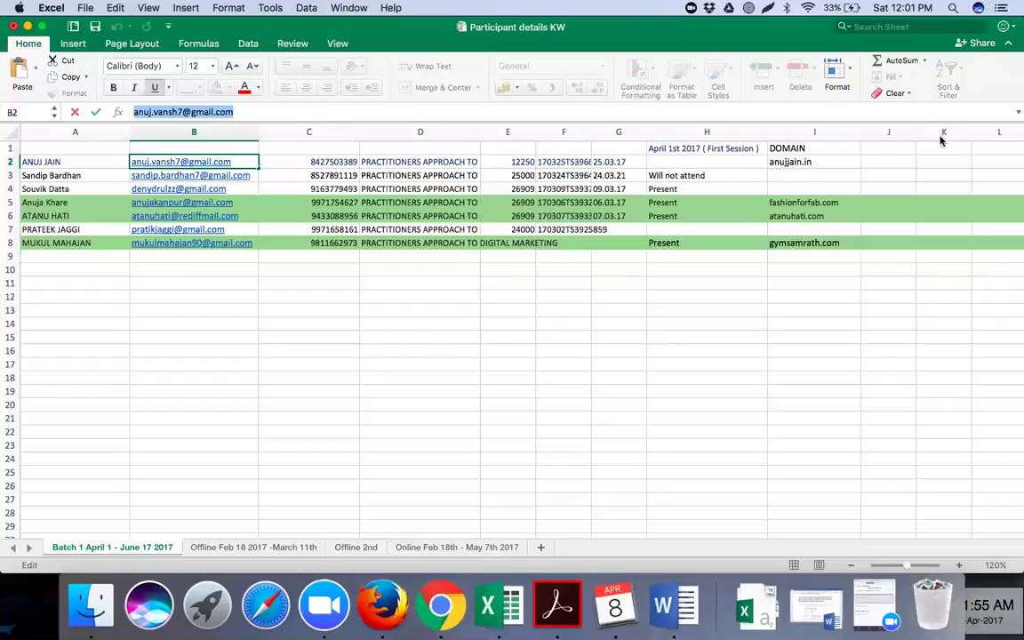
{"action": "left_click", "coordinate": [800, 230]}
{"action": "key", "text": "super+v"}
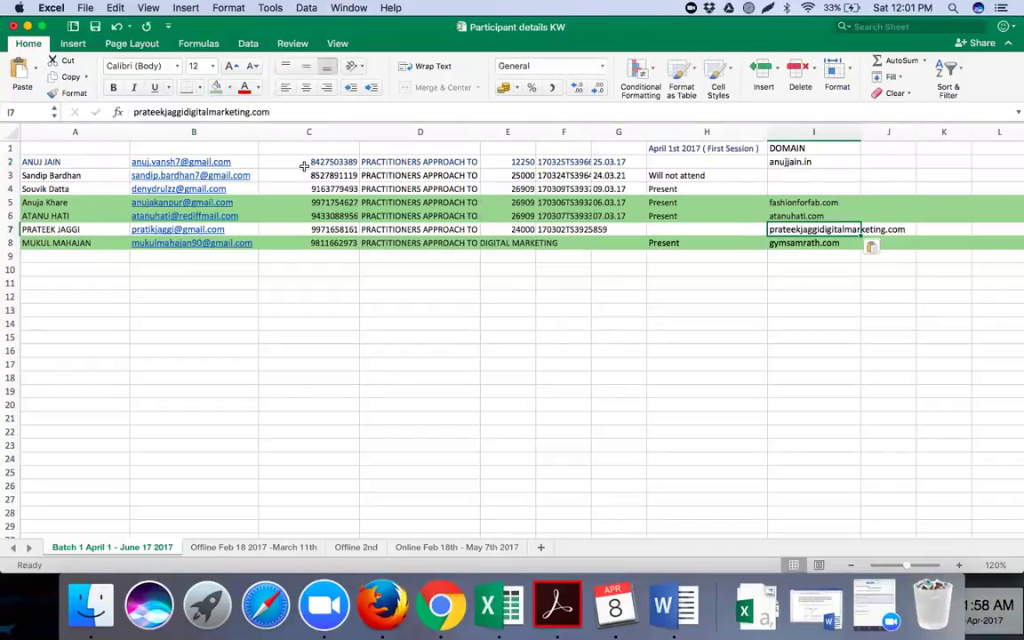
Add a WORDPRESS heading in cell J1 and widen column I to fit the domains.
{"action": "left_click", "coordinate": [11, 162]}
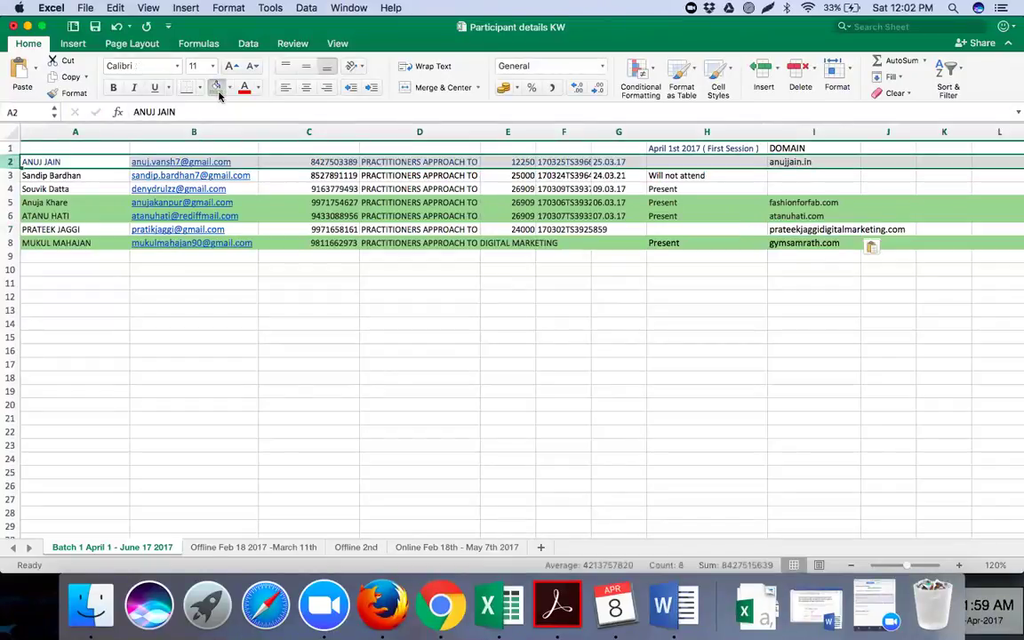
{"action": "left_click", "coordinate": [880, 147]}
{"action": "type", "text": "WO"}
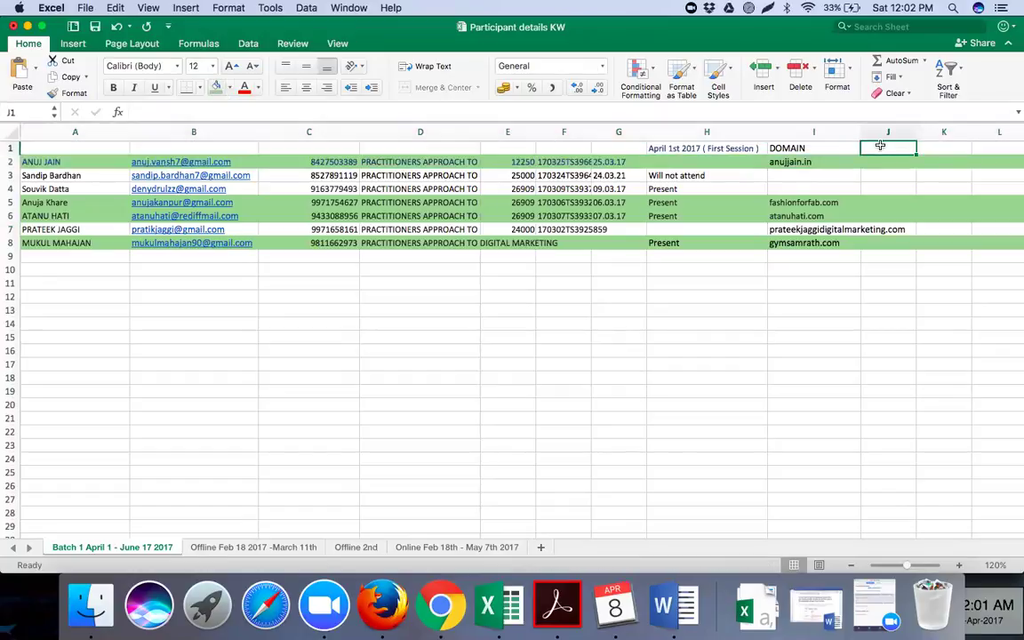
{"action": "type", "text": "RDPRESS"}
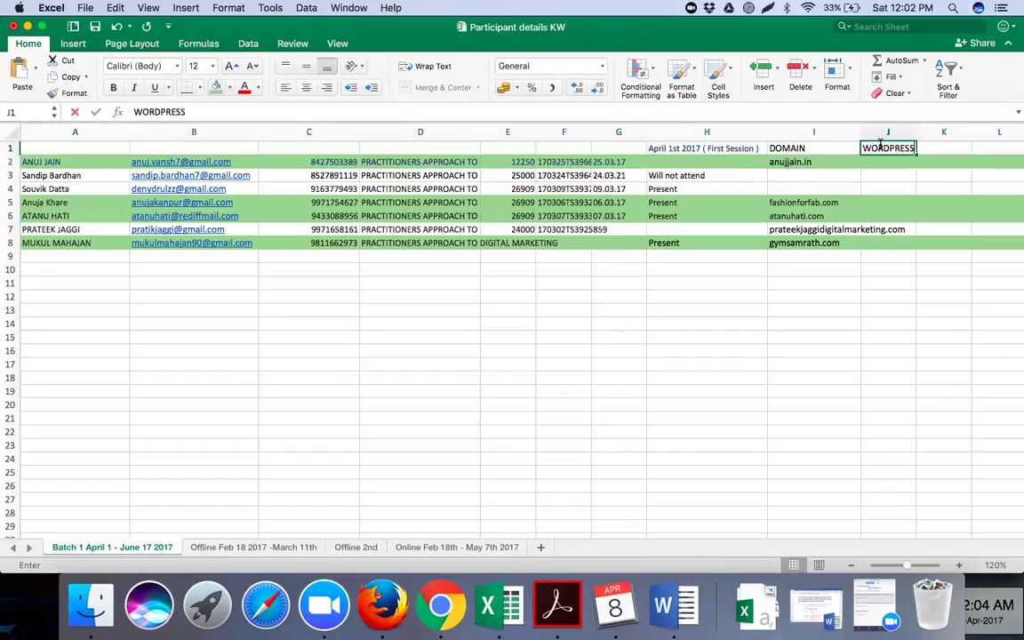
{"action": "left_click", "coordinate": [885, 336]}
{"action": "left_click_drag", "start_coordinate": [860, 132], "coordinate": [912, 136]}
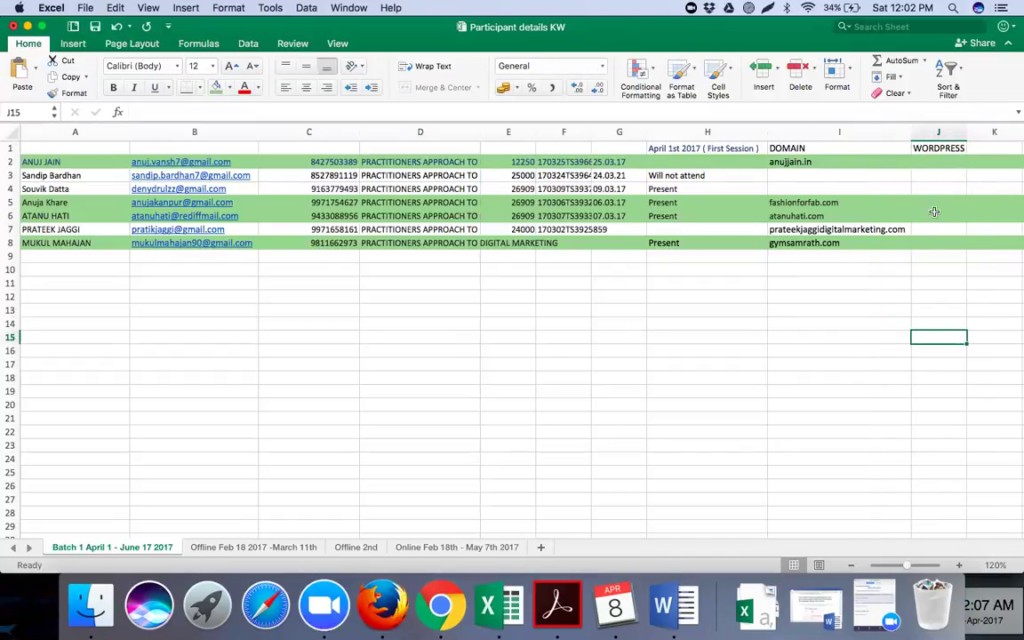
Mark YES under WORDPRESS in cells J5, J6 and J8.
{"action": "left_click", "coordinate": [934, 198]}
{"action": "type", "text": "YES"}
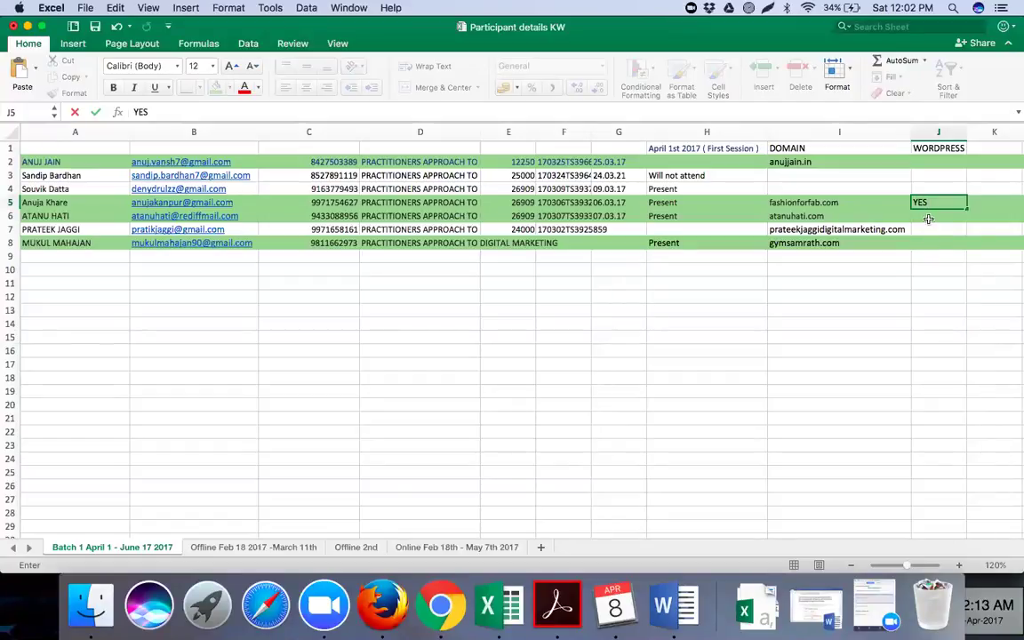
{"action": "left_click", "coordinate": [929, 216]}
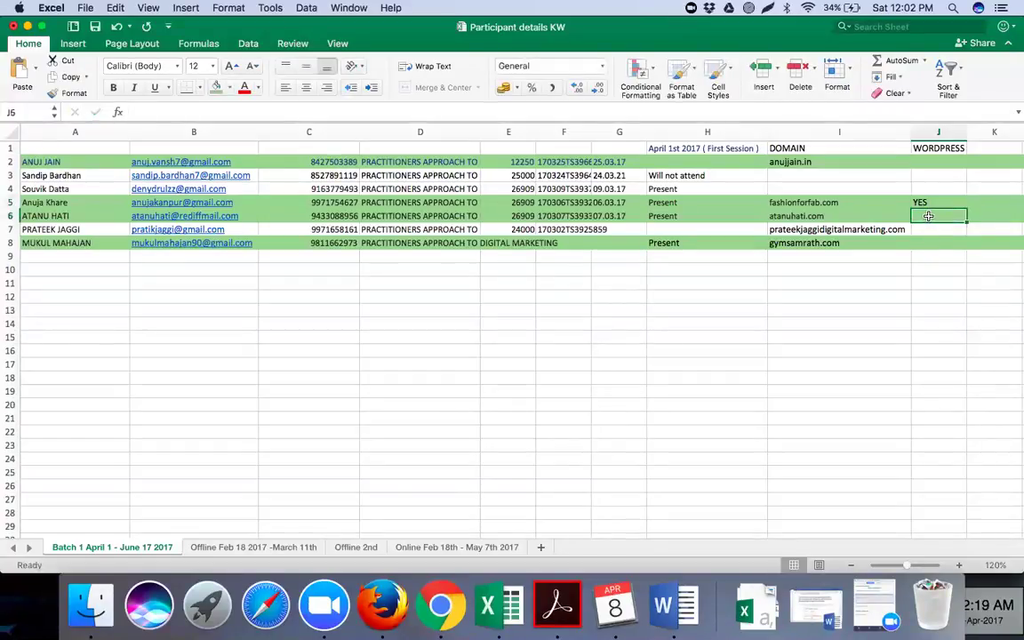
{"action": "double_click", "coordinate": [928, 216]}
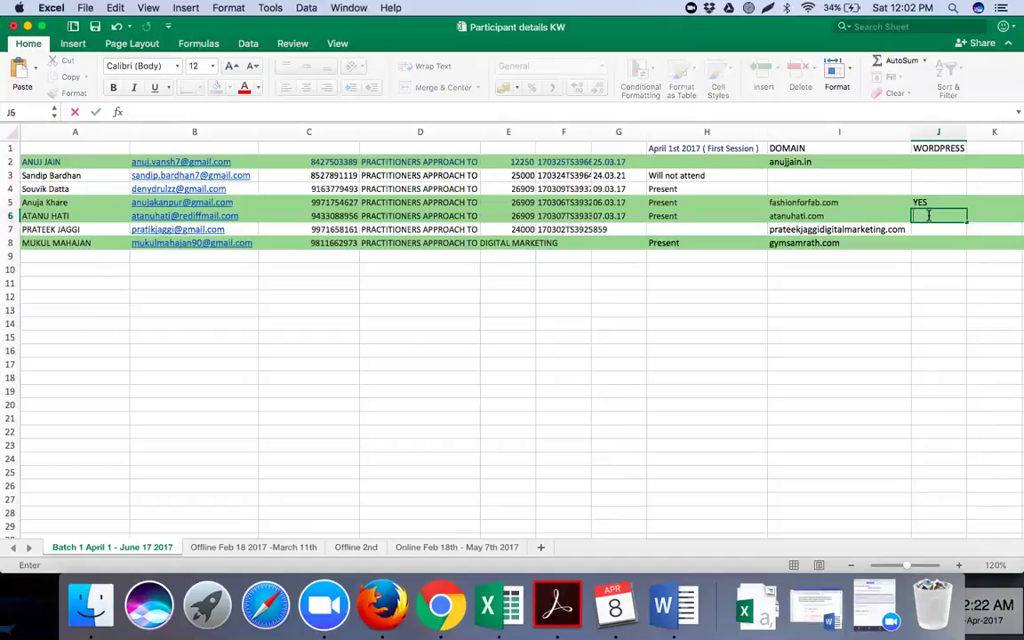
{"action": "type", "text": "Y"}
{"action": "key", "text": "Return"}
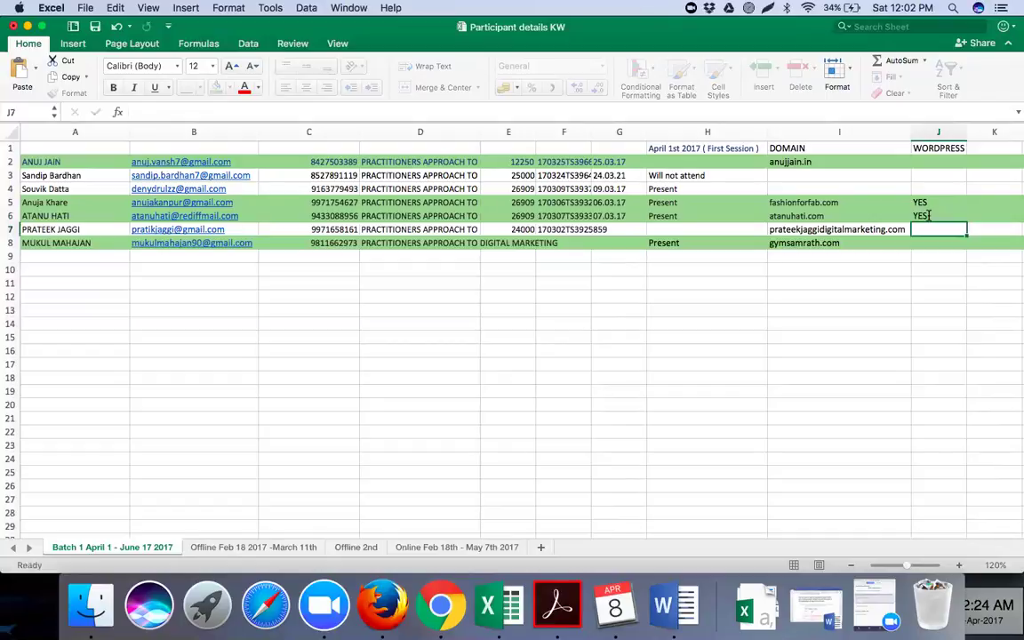
{"action": "key", "text": "Return"}
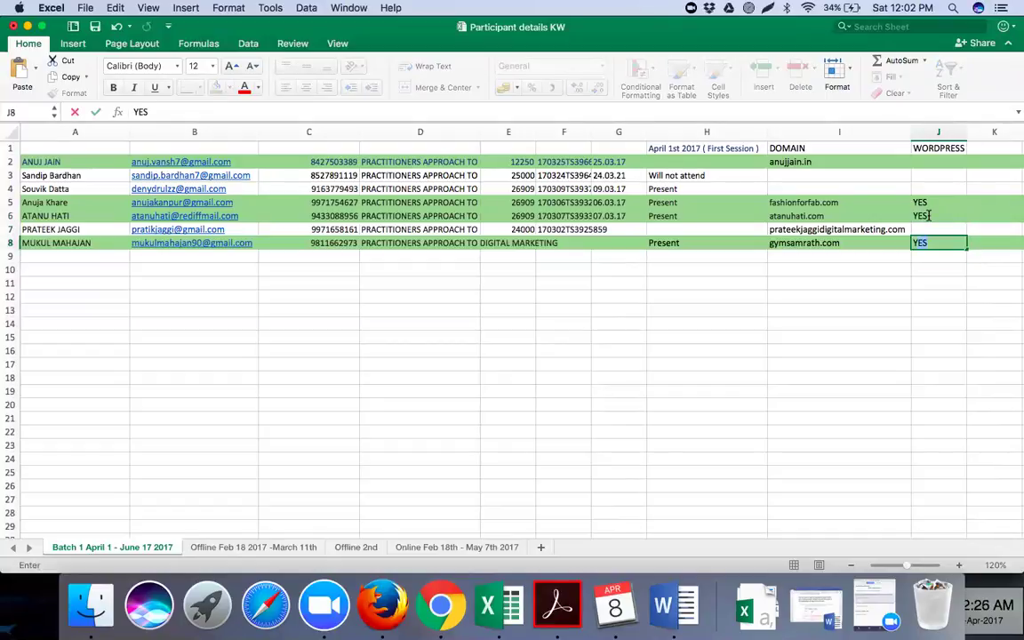
{"action": "key", "text": "Return"}
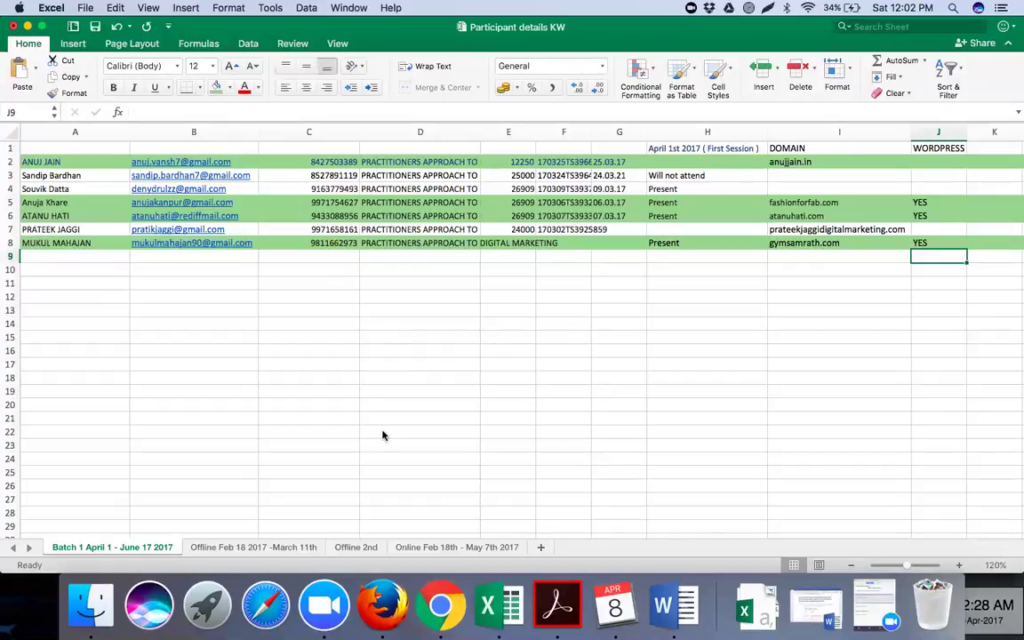
{"action": "left_click", "coordinate": [384, 605]}
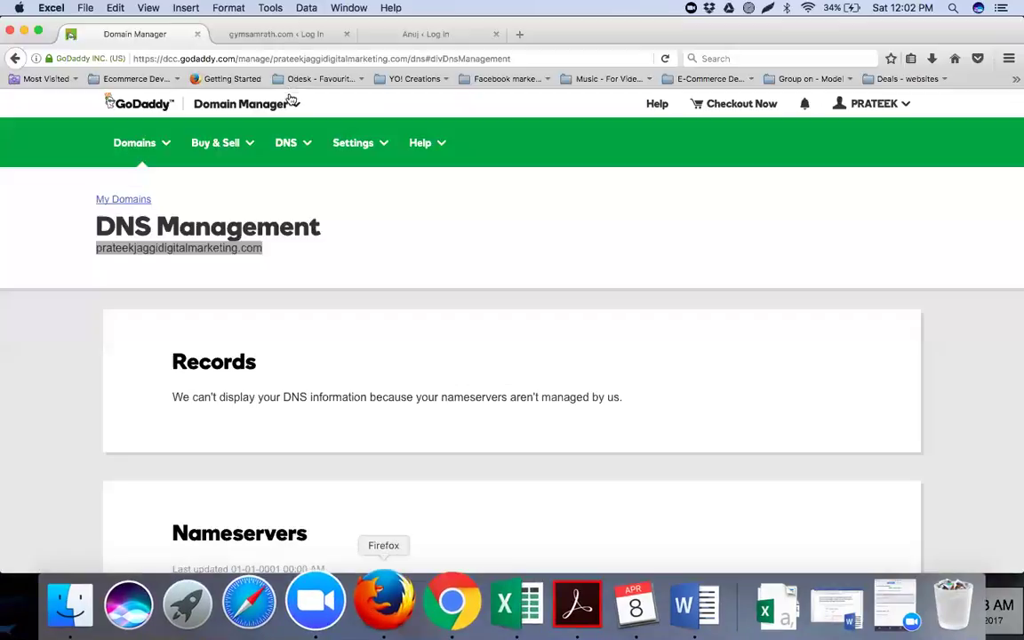
{"action": "left_click", "coordinate": [275, 35]}
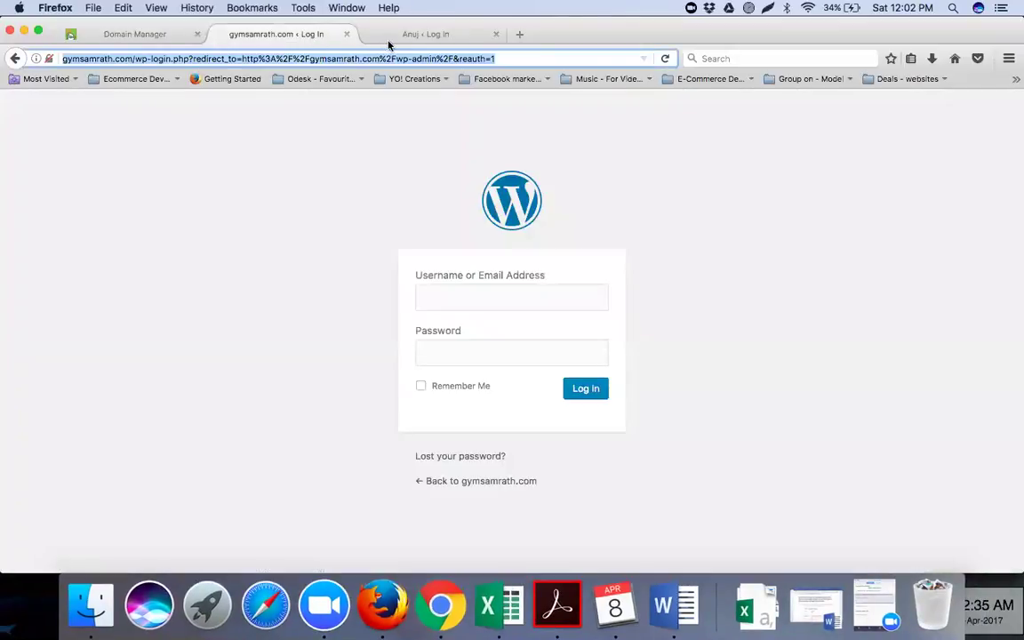
{"action": "left_click", "coordinate": [400, 35]}
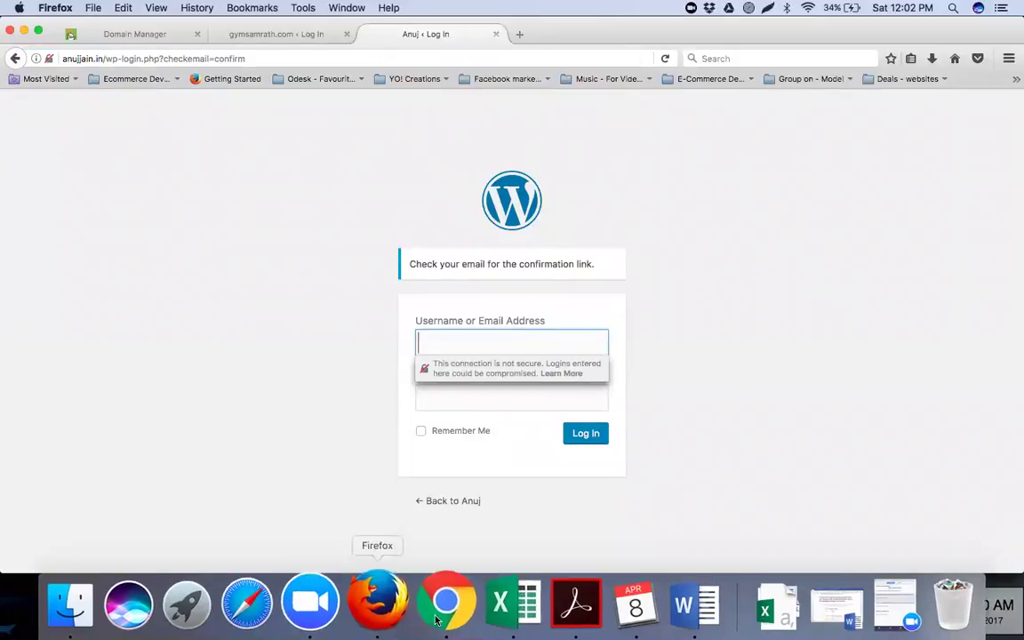
{"action": "left_click", "coordinate": [487, 613]}
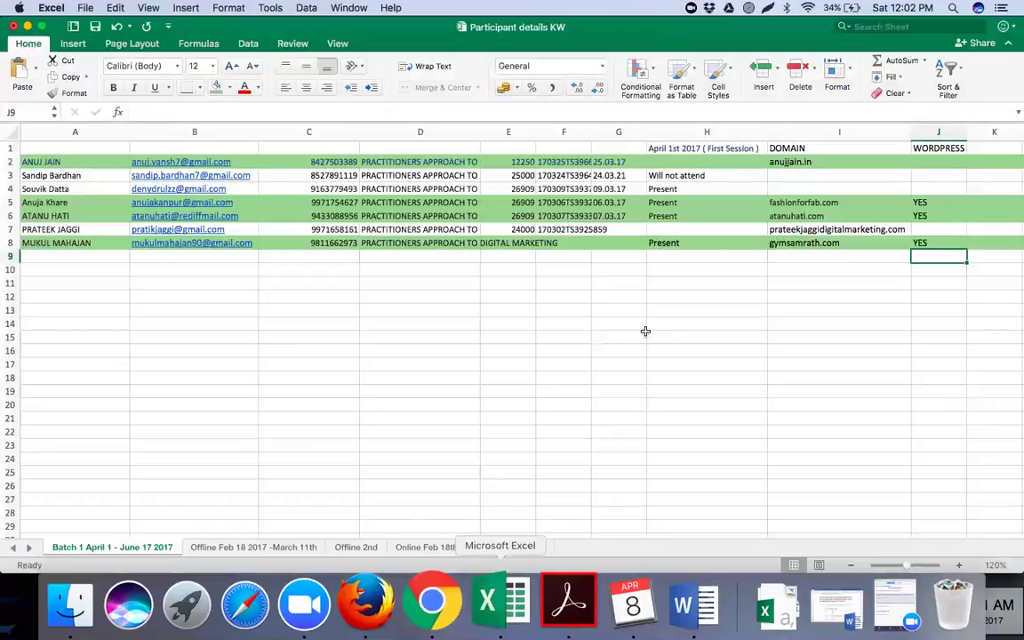
{"action": "left_click", "coordinate": [839, 162]}
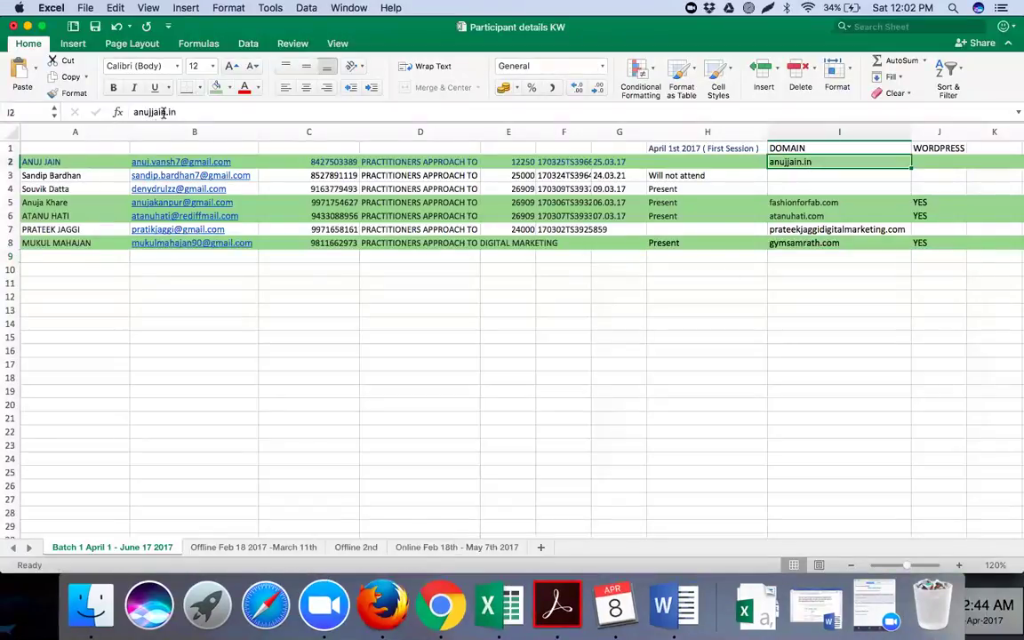
{"action": "left_click_drag", "start_coordinate": [176, 111], "coordinate": [124, 108]}
{"action": "key", "text": "super+c"}
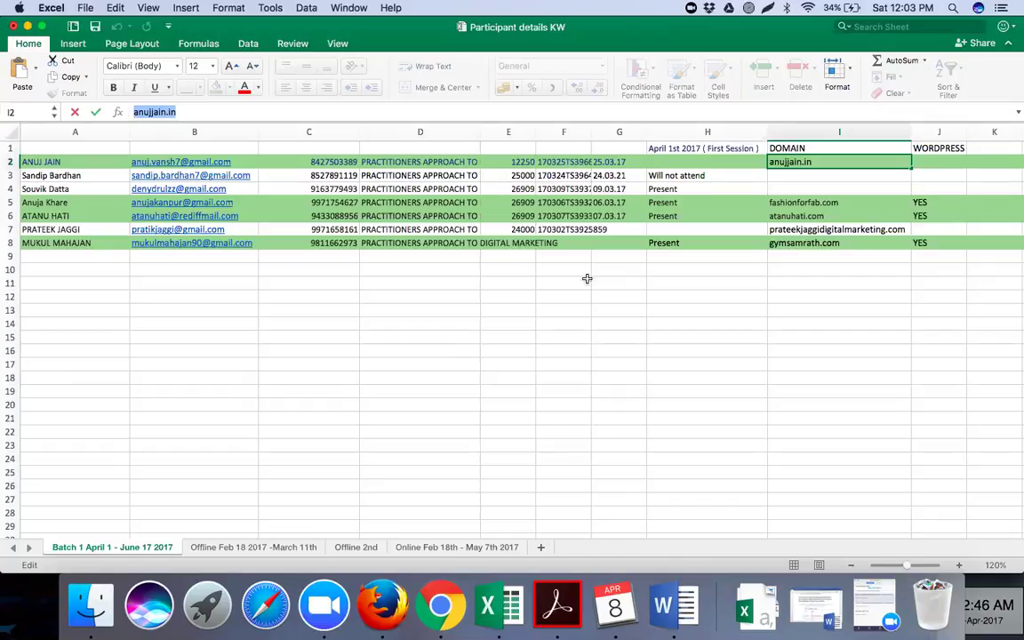
Open WHM's Create a New Account form and leave its Domain field empty after pasting and clearing.
{"action": "left_click", "coordinate": [429, 620]}
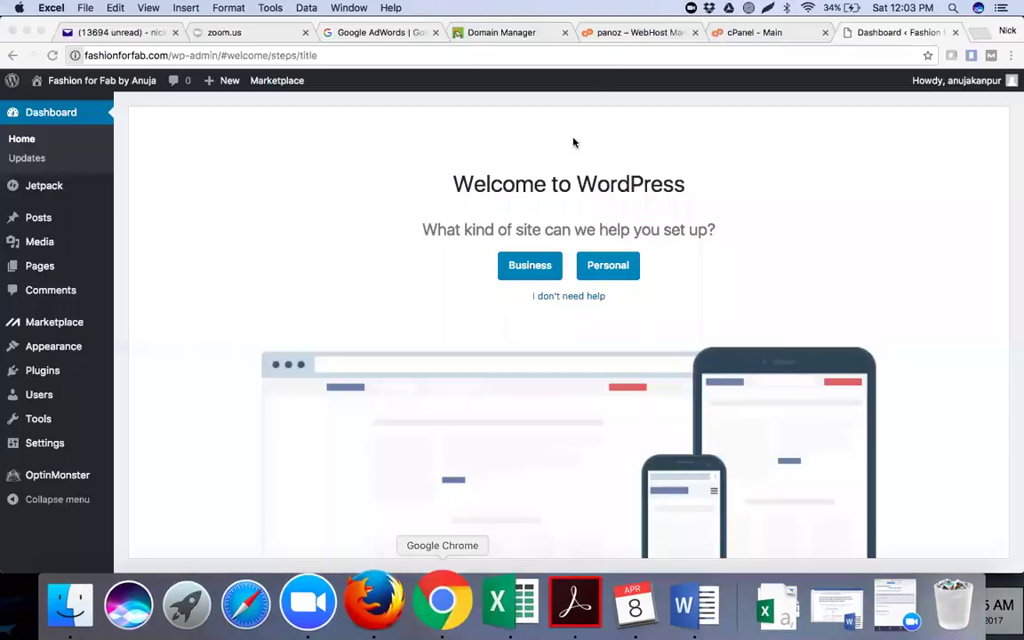
{"action": "key", "text": "super+5"}
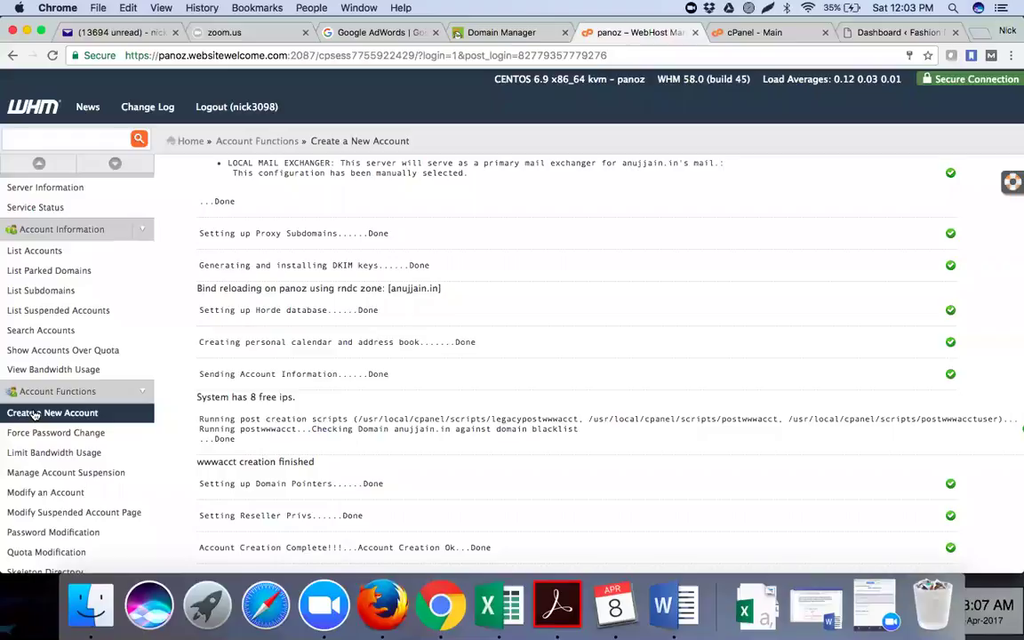
{"action": "left_click", "coordinate": [34, 414]}
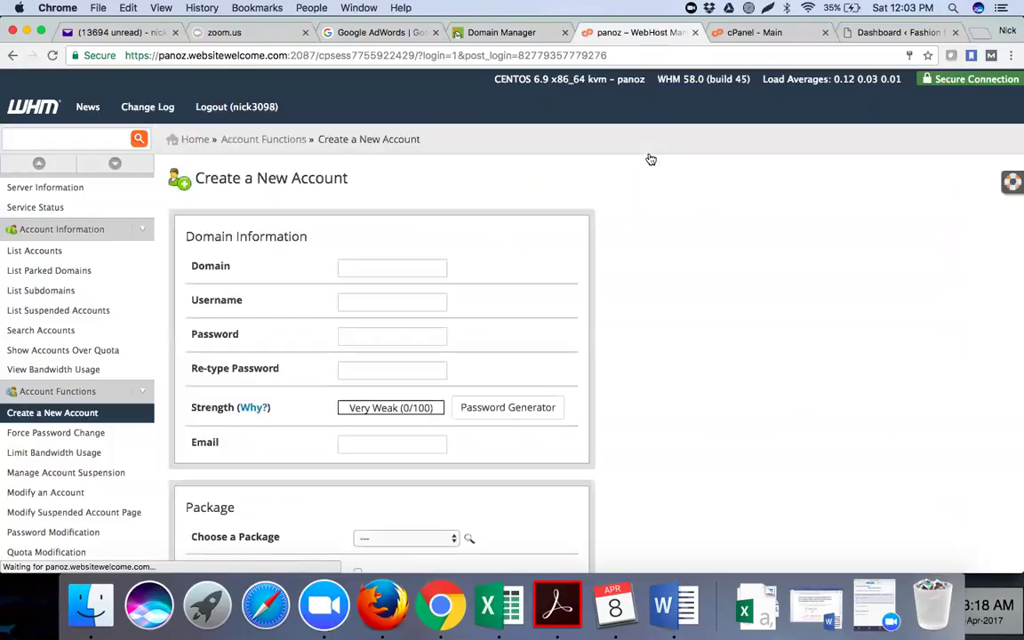
{"action": "left_click", "coordinate": [408, 265]}
{"action": "key", "text": "super+v"}
{"action": "key", "text": "super+a"}
{"action": "key", "text": "BackSpace"}
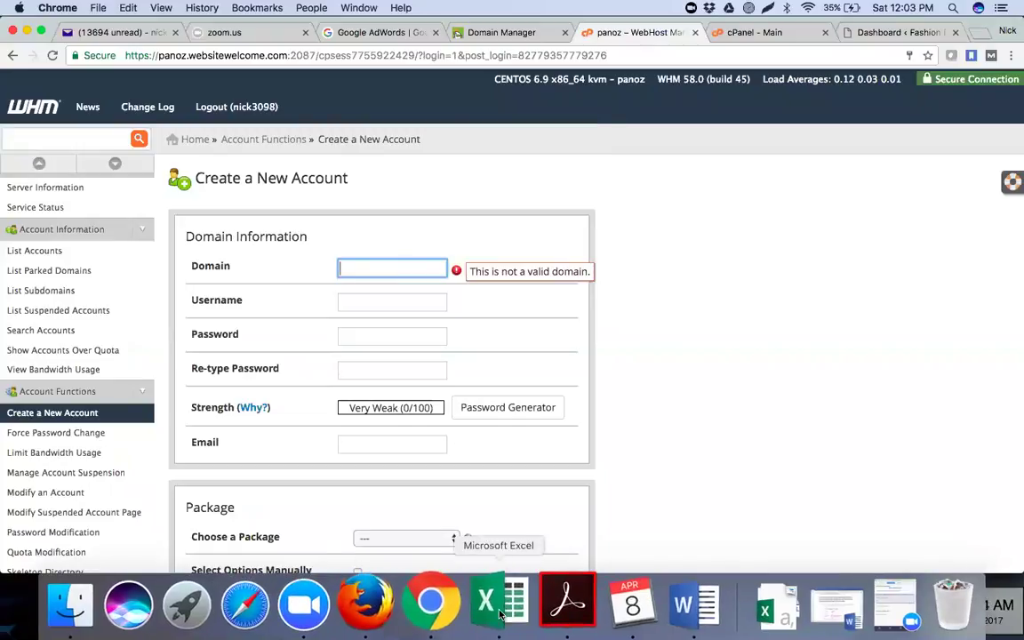
{"action": "key", "text": "super+Tab"}
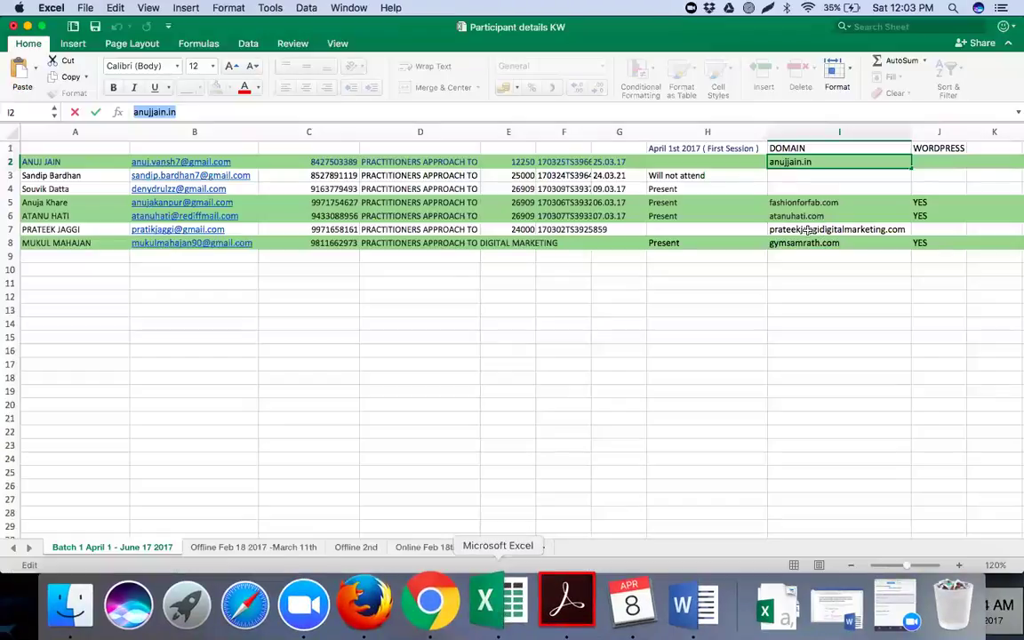
{"action": "key", "text": "Down"}
{"action": "key", "text": "Down"}
{"action": "key", "text": "Down"}
{"action": "key", "text": "Down"}
{"action": "key", "text": "Down"}
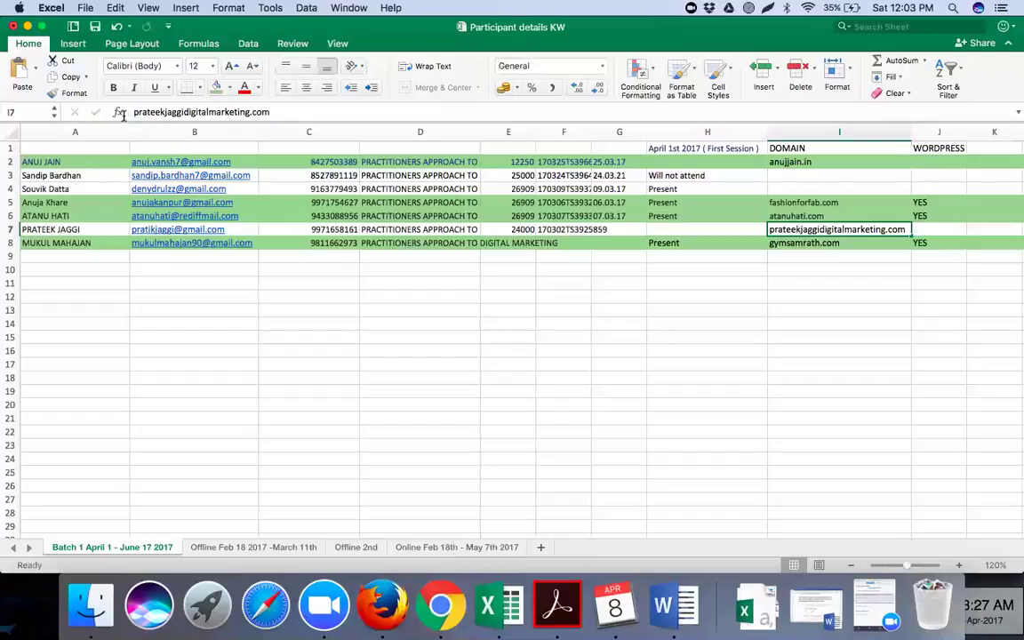
{"action": "left_click_drag", "start_coordinate": [134, 112], "coordinate": [271, 112]}
{"action": "key", "text": "super+c"}
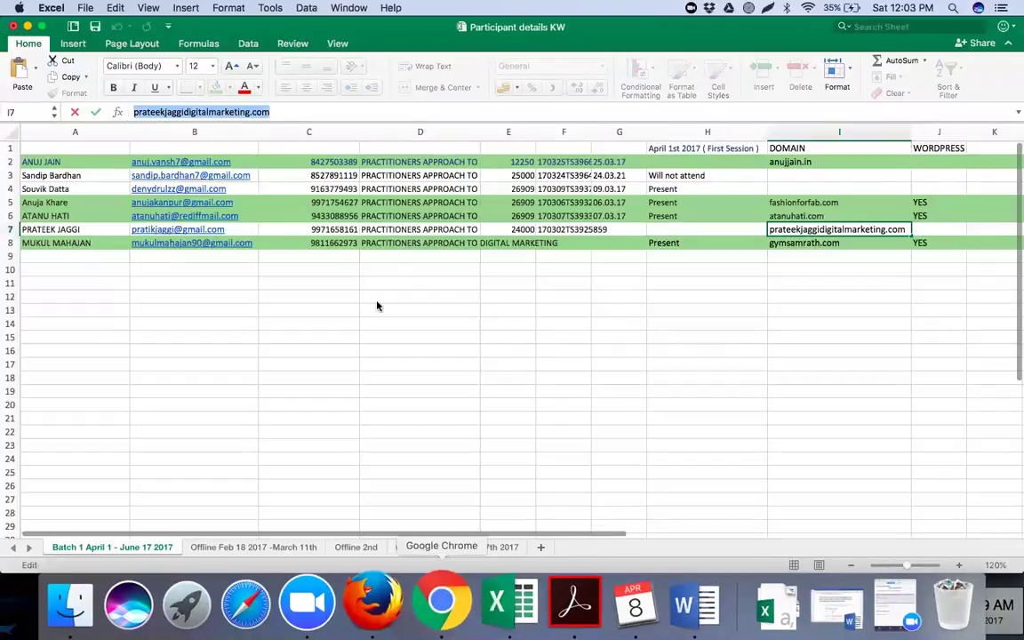
{"action": "key", "text": "super+Tab"}
{"action": "key", "text": "super+v"}
{"action": "left_click", "coordinate": [377, 300]}
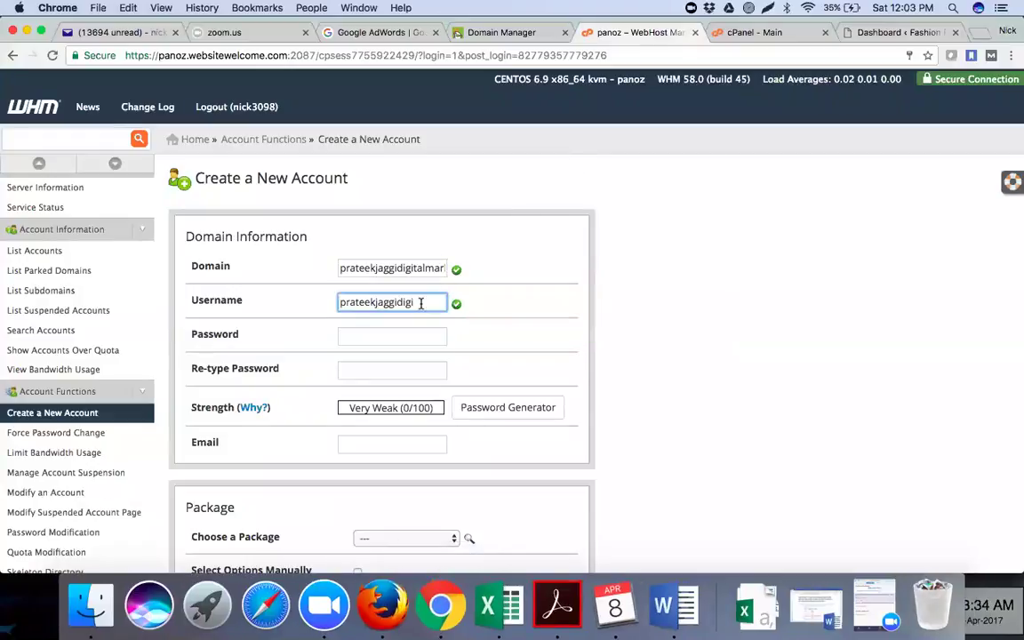
Check the auto-filled username and enter a Very Strong password in both password fields.
{"action": "left_click", "coordinate": [420, 302]}
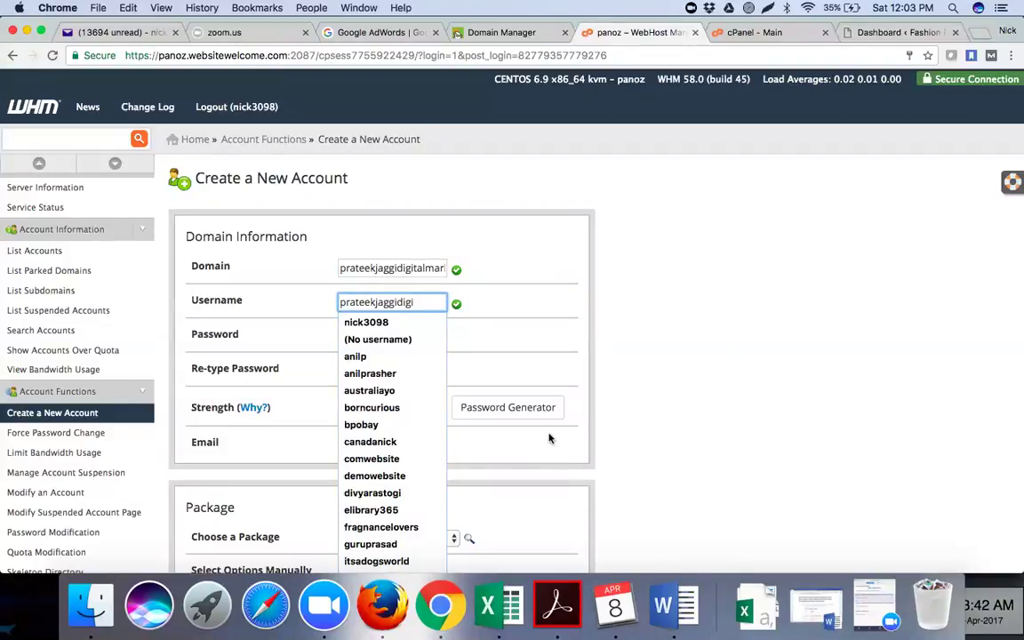
{"action": "left_click", "coordinate": [703, 520]}
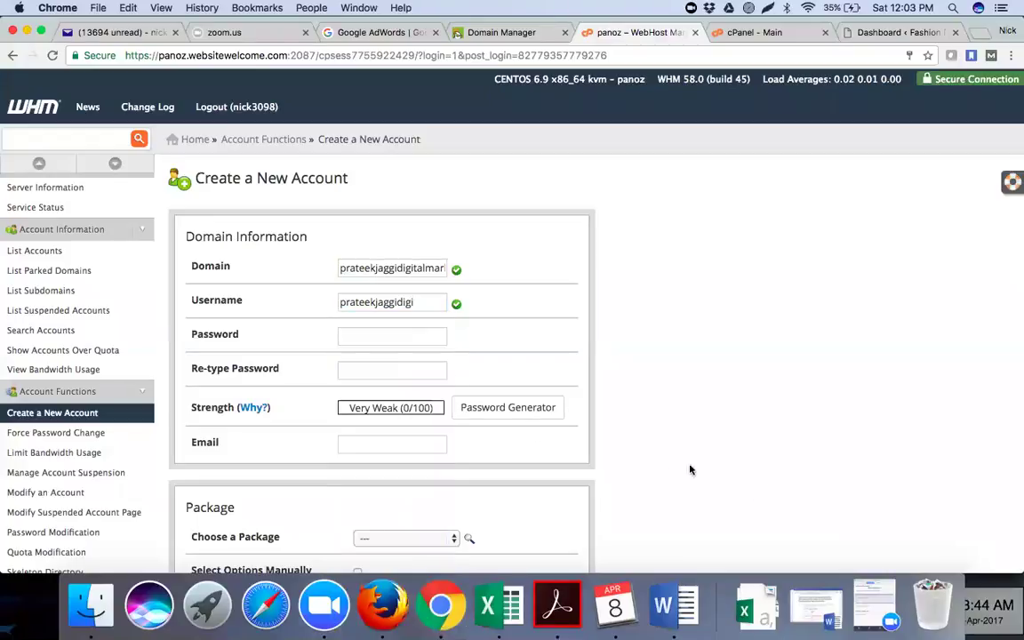
{"action": "left_click", "coordinate": [373, 335]}
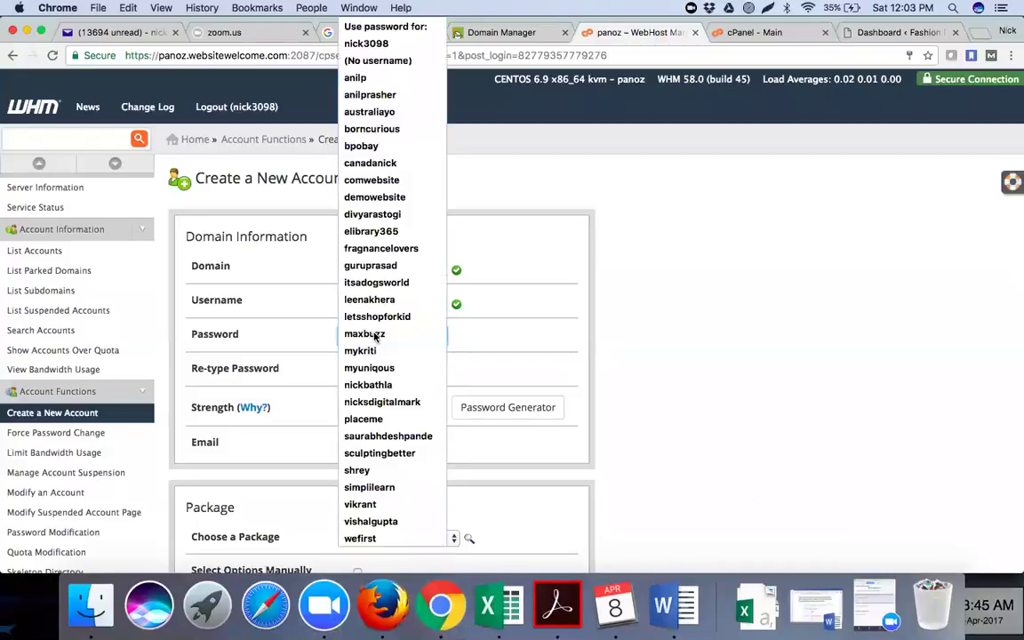
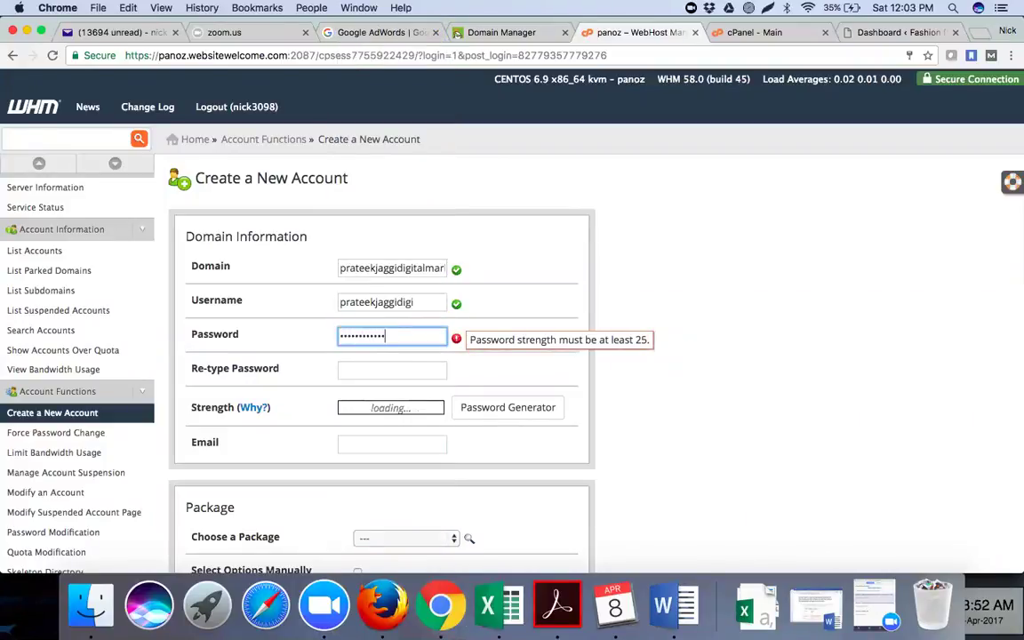
{"action": "left_click", "coordinate": [361, 371]}
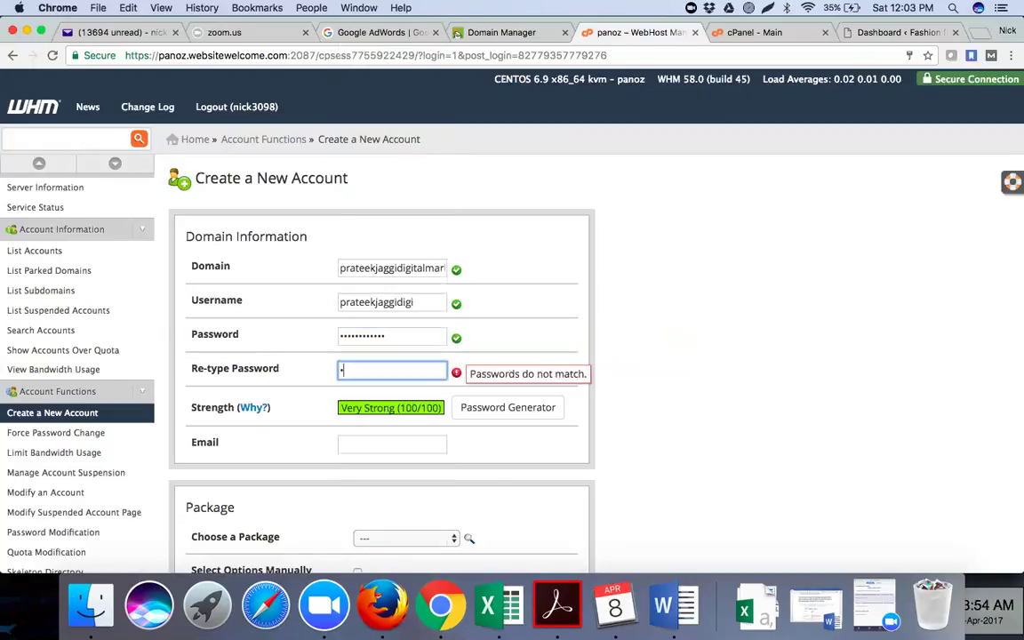
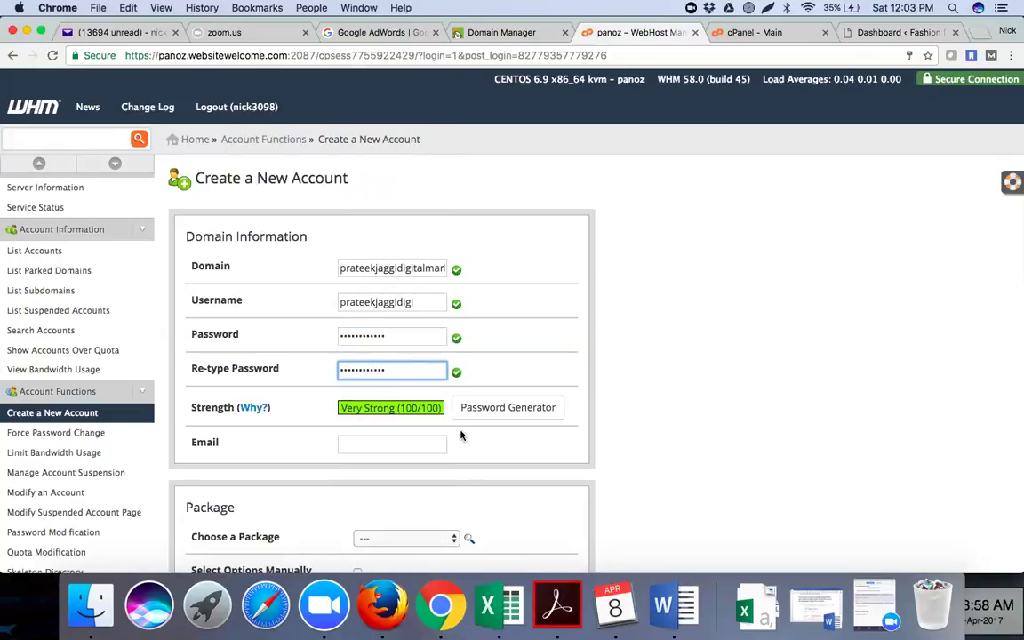
Go to the contact e-mail field, then fetch the address from the participant spreadsheet.
{"action": "left_click", "coordinate": [418, 438]}
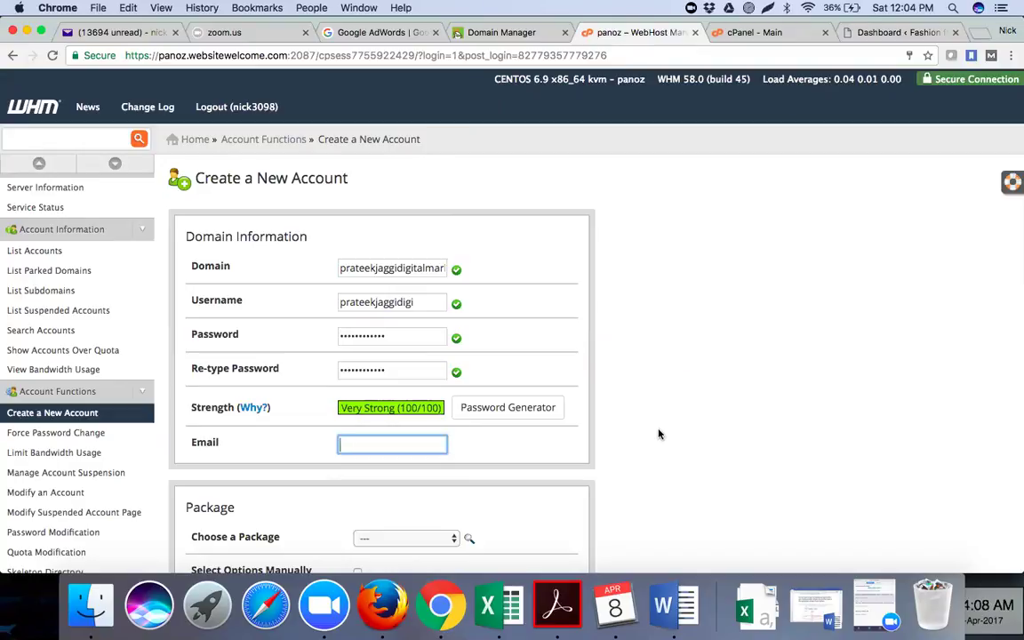
{"action": "left_click", "coordinate": [828, 355]}
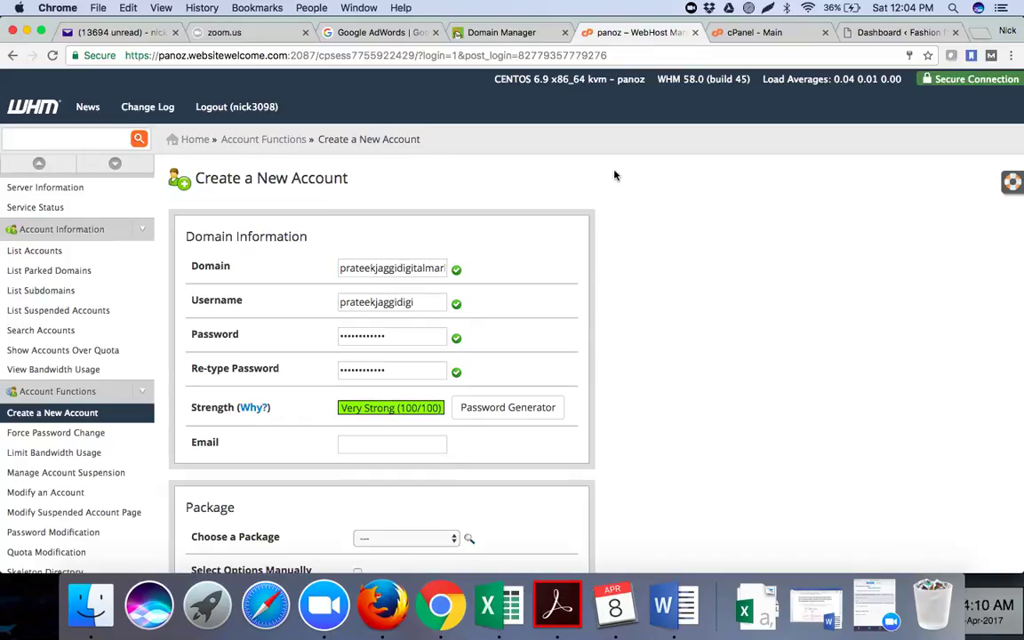
{"action": "left_click", "coordinate": [373, 443]}
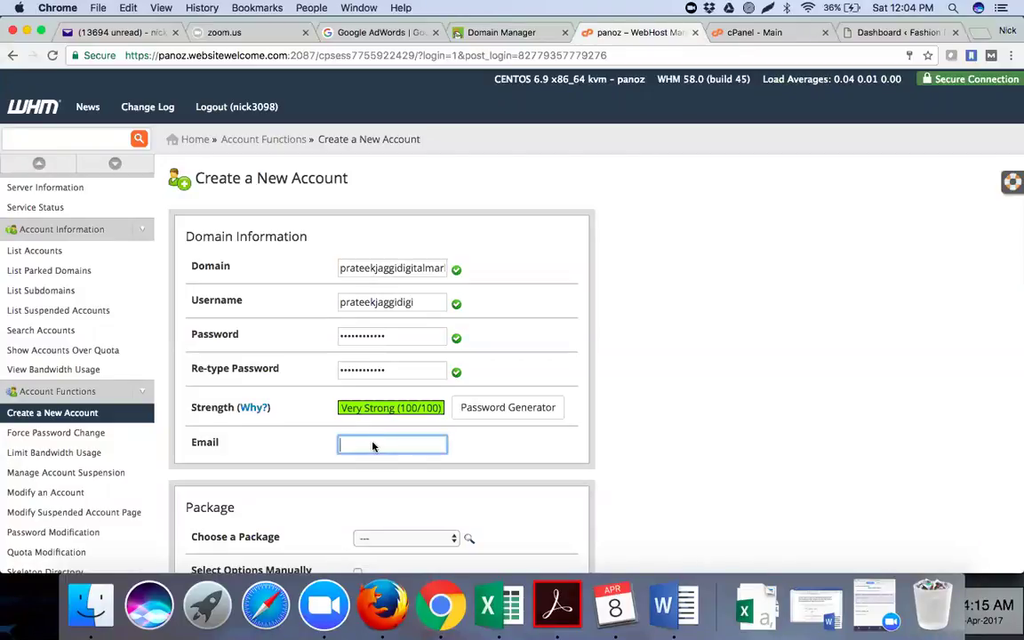
{"action": "key", "text": "super+Tab"}
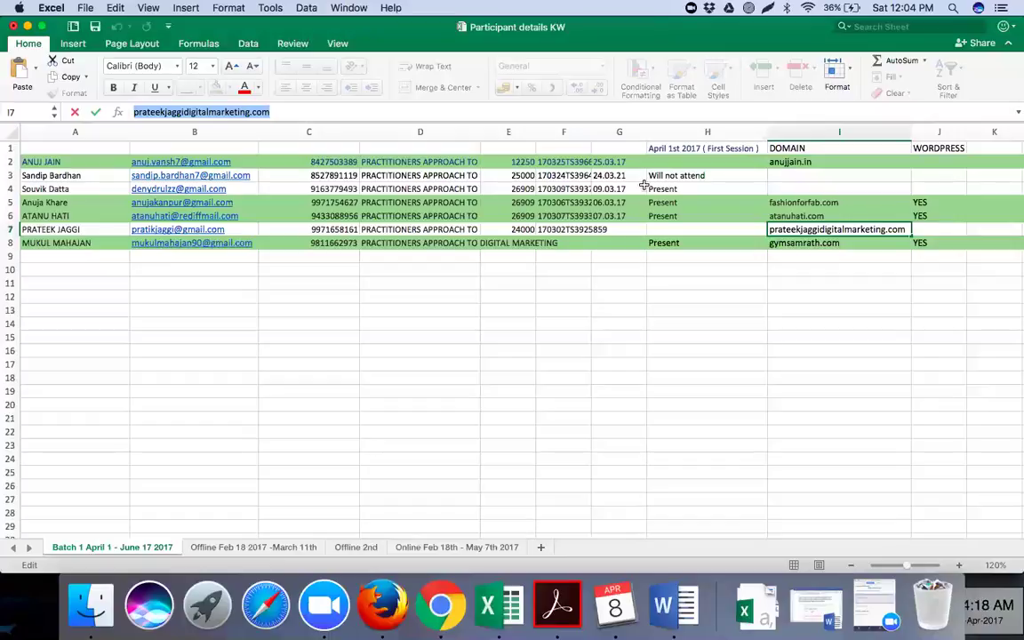
Copy the participant's e-mail address from cell B7 in row 7.
{"action": "left_click", "coordinate": [293, 233]}
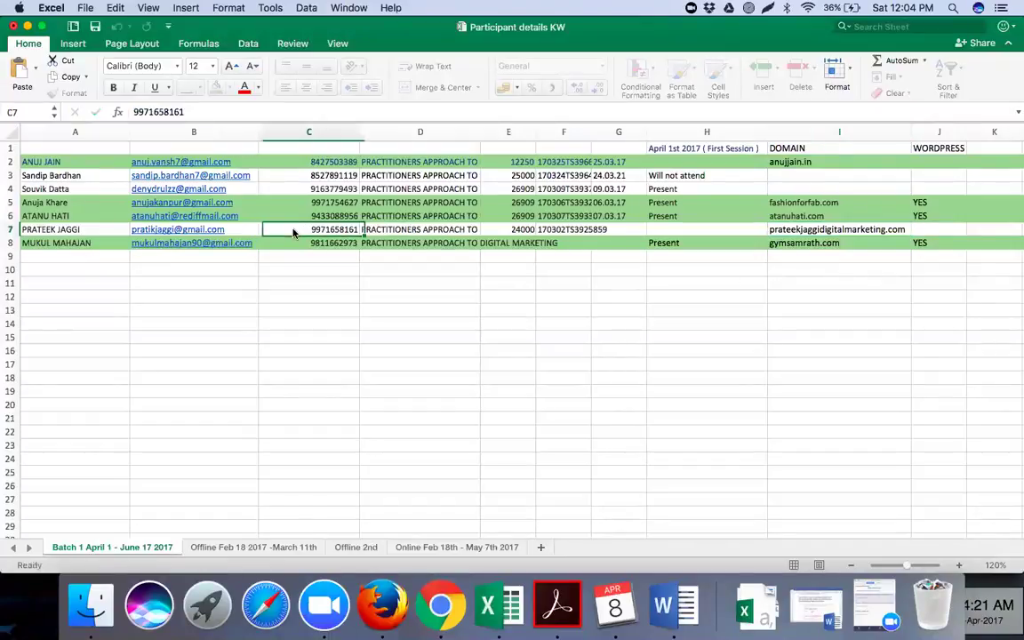
{"action": "left_click", "coordinate": [238, 229]}
{"action": "left_click_drag", "start_coordinate": [227, 113], "coordinate": [132, 112]}
{"action": "key", "text": "super+c"}
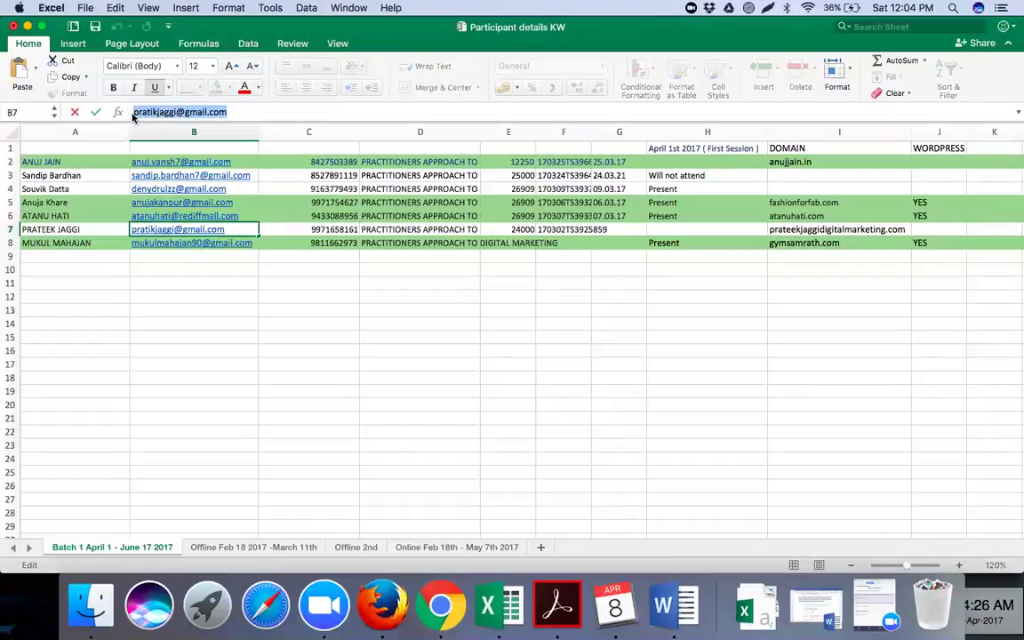
{"action": "key", "text": "super+Tab"}
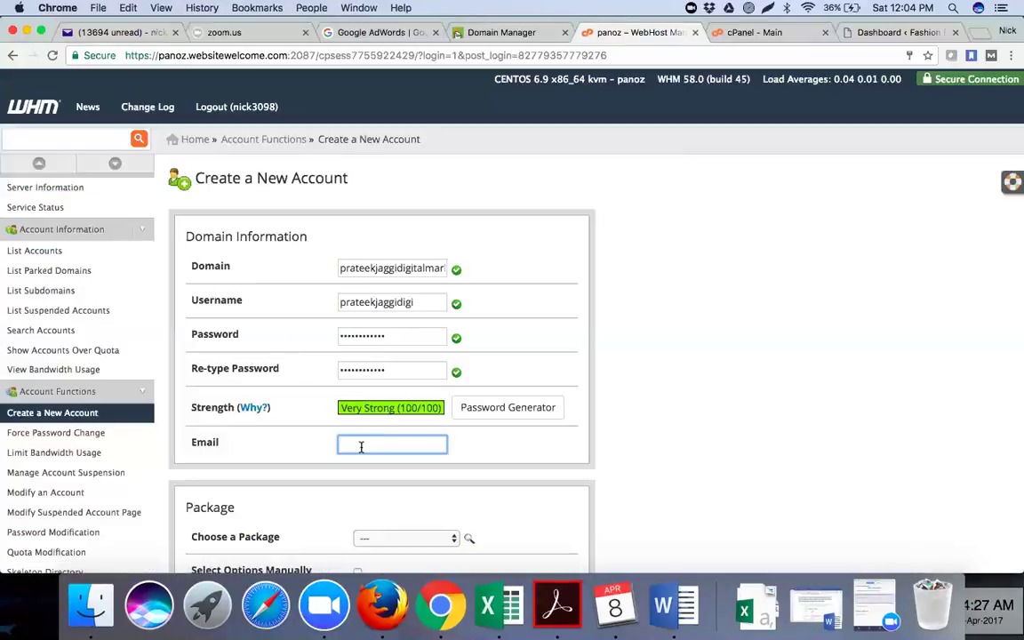
Paste the participant's e-mail into the Email field and choose the nick3098_Basic package.
{"action": "key", "text": "super+v"}
{"action": "left_click", "coordinate": [613, 433]}
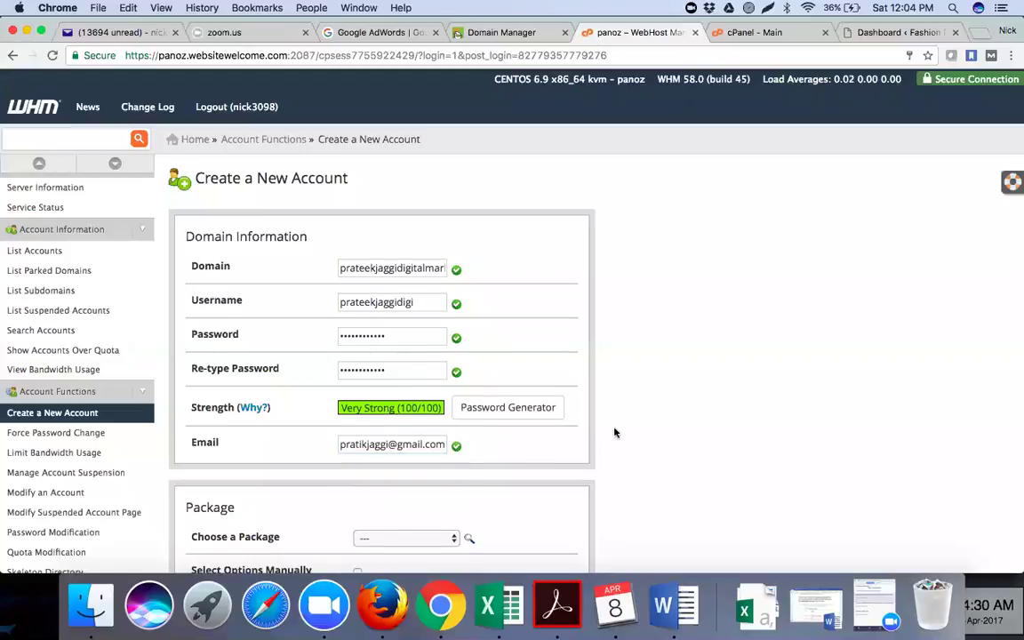
{"action": "scroll", "coordinate": [613, 433], "scroll_direction": "down", "scroll_amount": 5}
{"action": "left_click", "coordinate": [420, 322]}
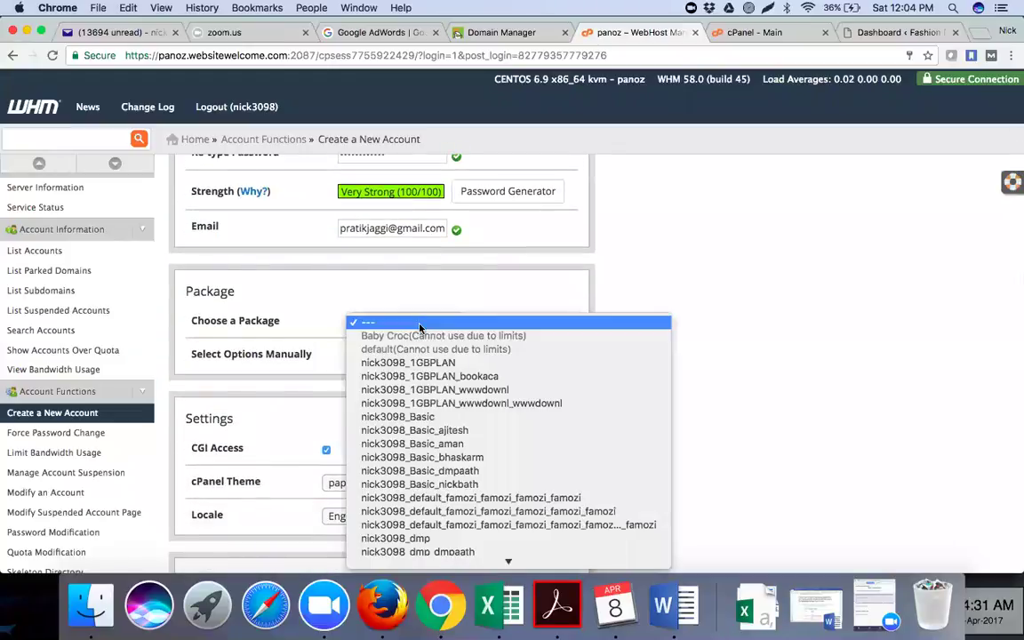
{"action": "left_click", "coordinate": [427, 416]}
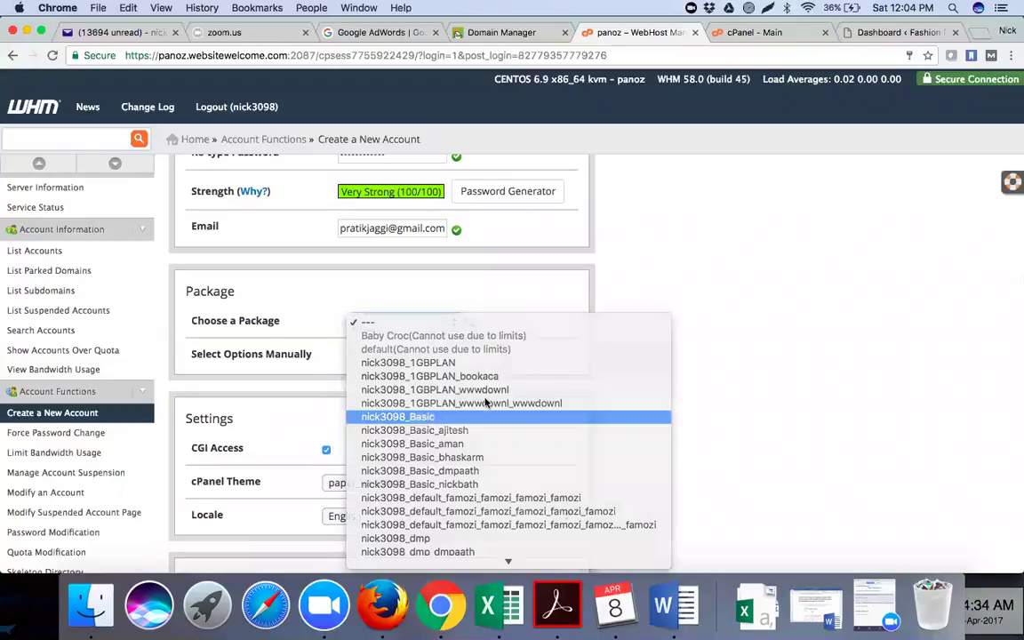
{"action": "scroll", "coordinate": [604, 403], "scroll_direction": "down", "scroll_amount": 2}
{"action": "scroll", "coordinate": [605, 403], "scroll_direction": "down", "scroll_amount": 4}
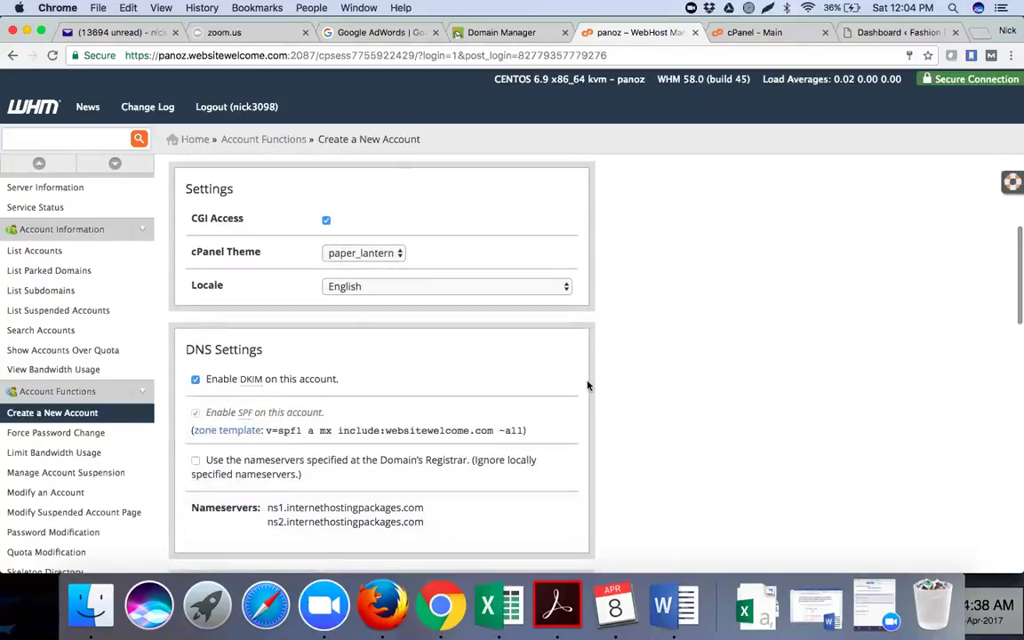
{"action": "scroll", "coordinate": [586, 385], "scroll_direction": "down", "scroll_amount": 12}
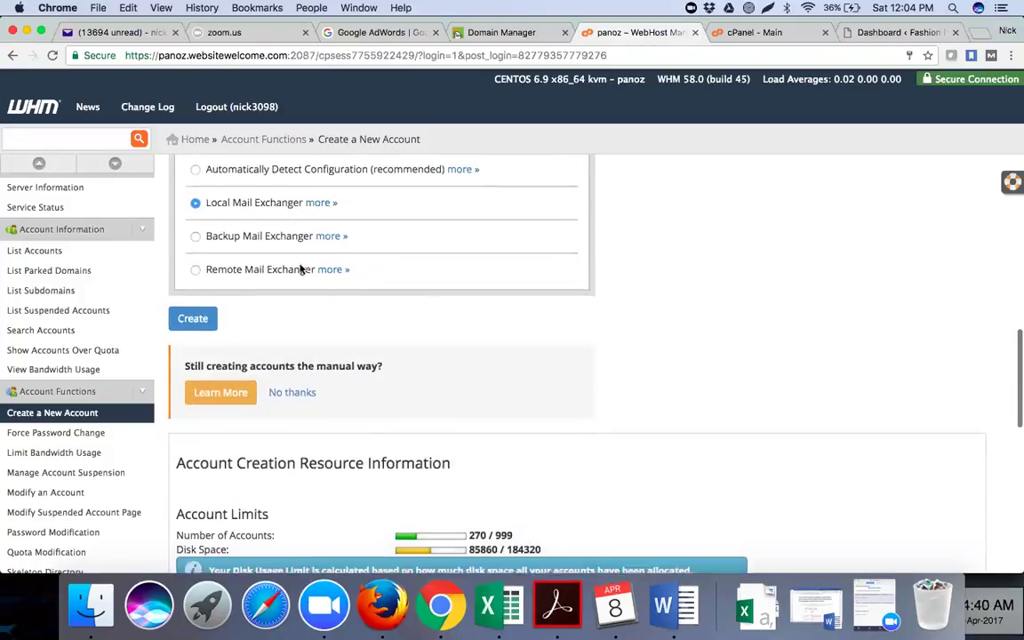
{"action": "scroll", "coordinate": [301, 268], "scroll_direction": "down", "scroll_amount": 1}
{"action": "left_click", "coordinate": [193, 285]}
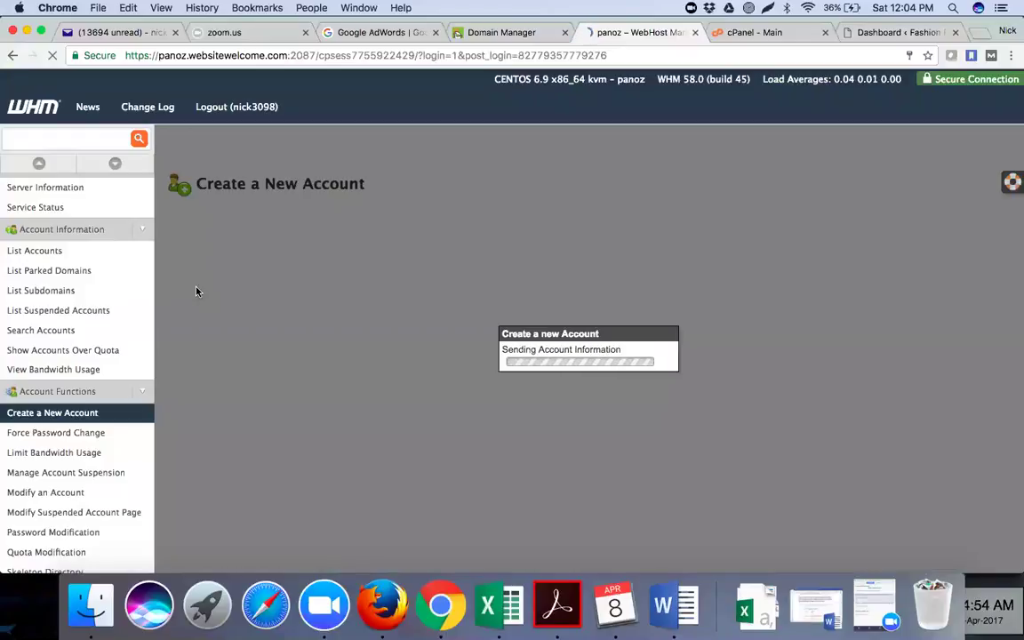
{"action": "scroll", "coordinate": [319, 305], "scroll_direction": "down", "scroll_amount": 4}
{"action": "scroll", "coordinate": [318, 305], "scroll_direction": "down", "scroll_amount": 10}
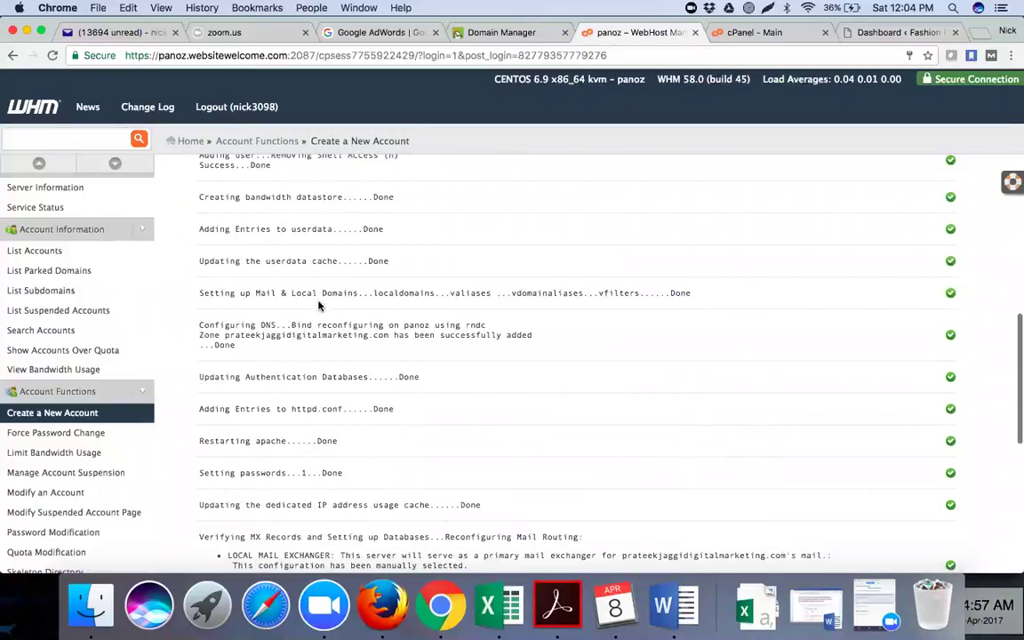
{"action": "scroll", "coordinate": [318, 305], "scroll_direction": "up", "scroll_amount": 15}
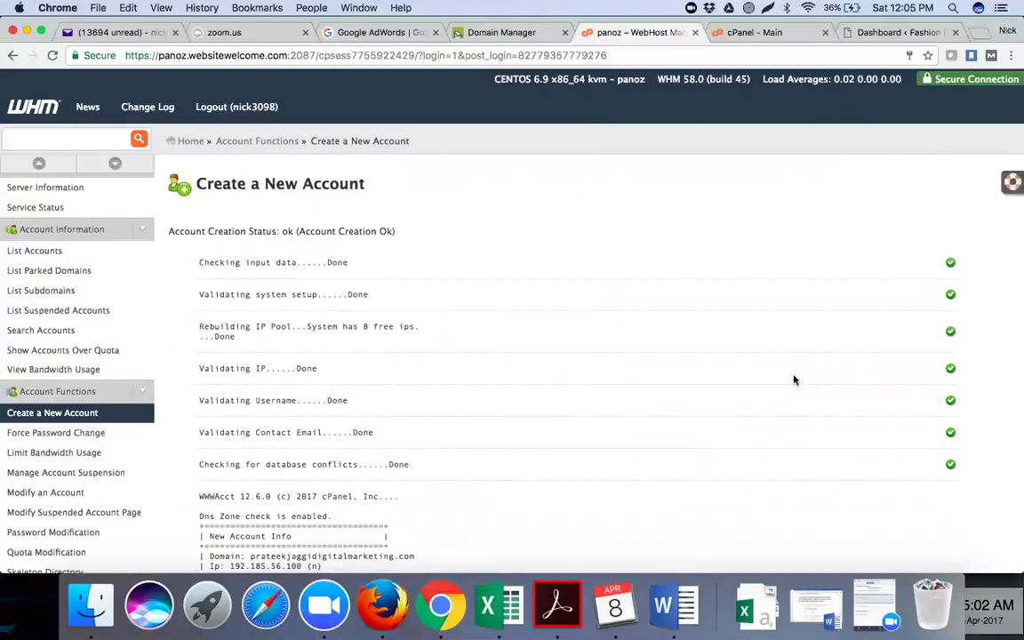
Copy the participant's domain from Excel cell I7 and return to Chrome.
{"action": "key", "text": "super+Tab"}
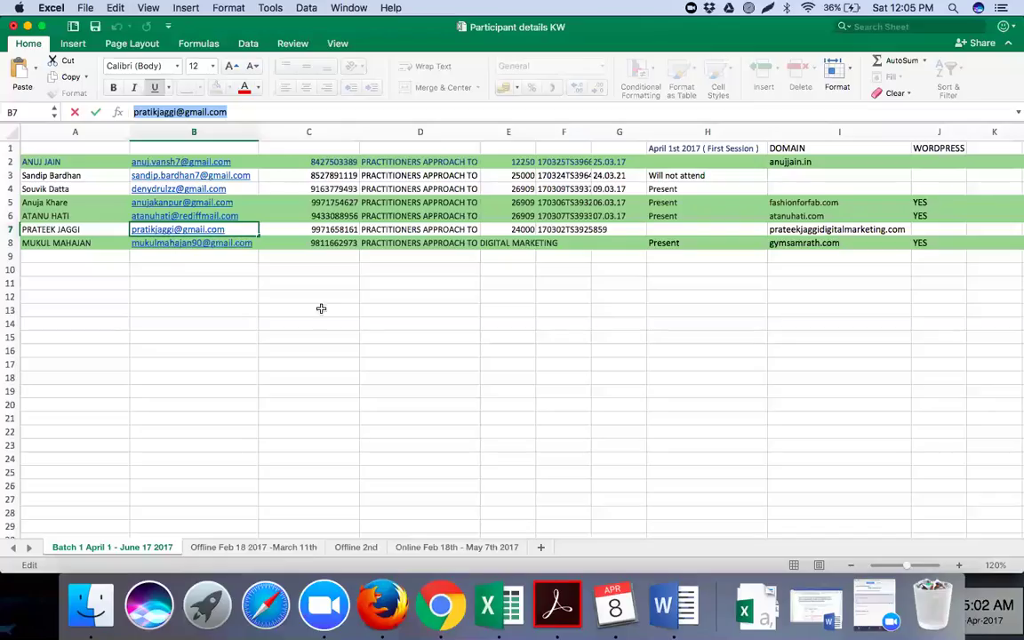
{"action": "left_click", "coordinate": [802, 230]}
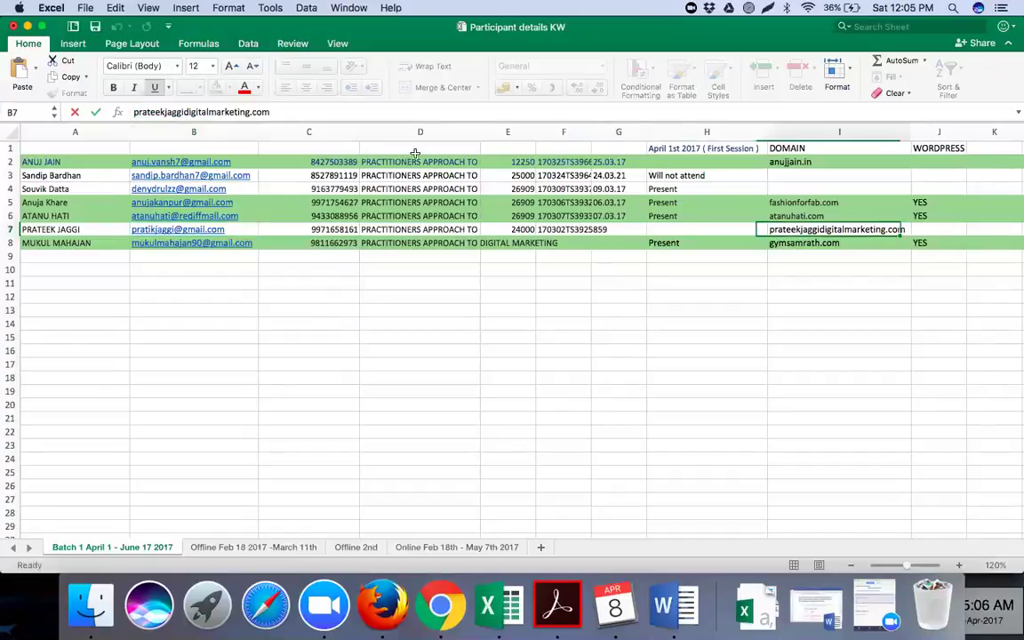
{"action": "left_click_drag", "start_coordinate": [269, 112], "coordinate": [130, 112]}
{"action": "key", "text": "super+c"}
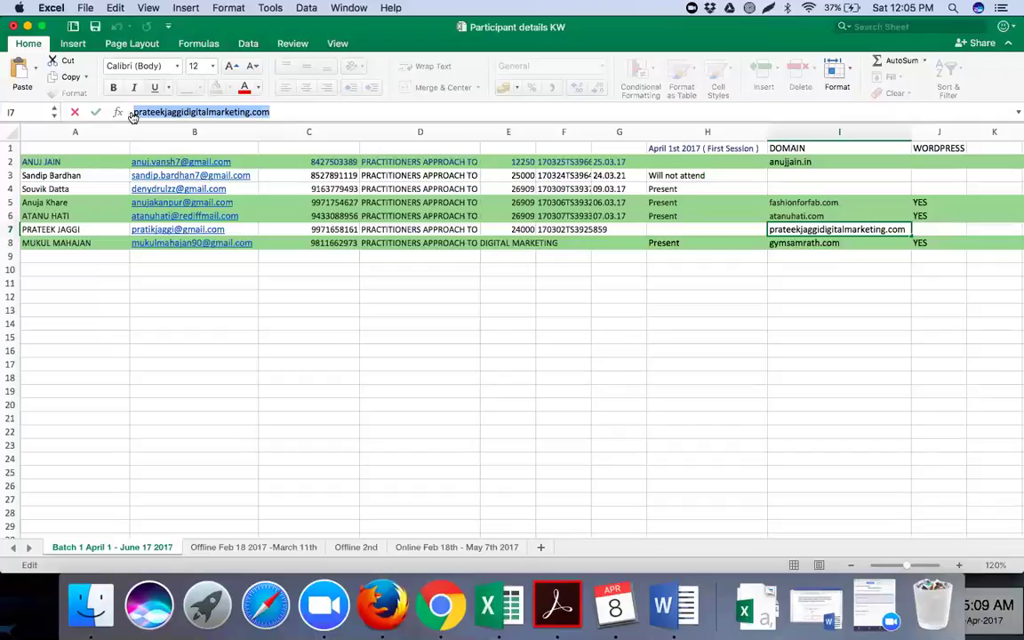
{"action": "key", "text": "super+Tab"}
Load the participant's domain with /wp-admin appended in a new tab.
{"action": "key", "text": "super+t"}
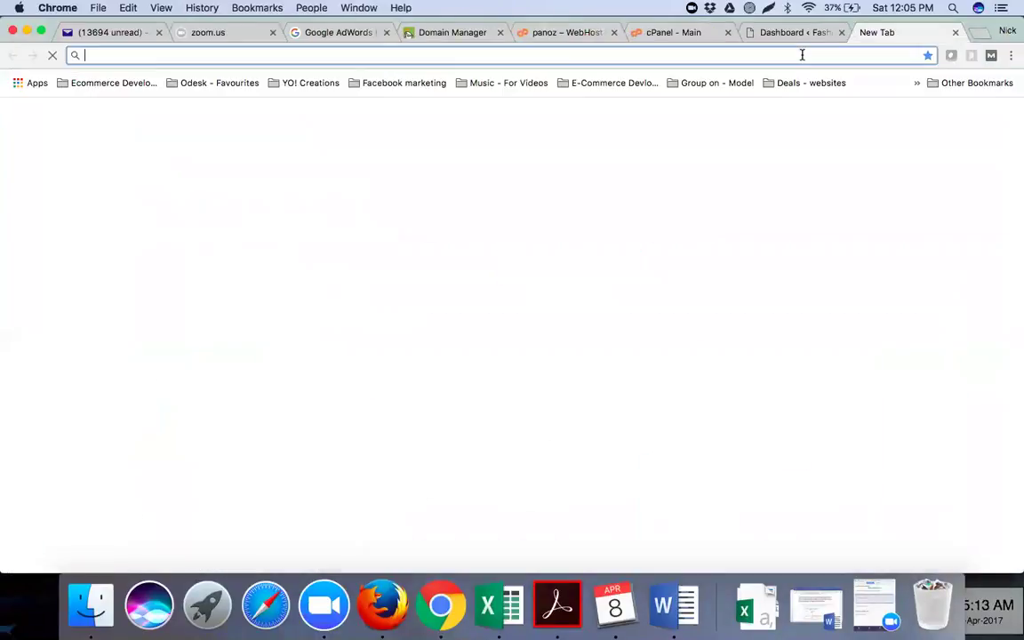
{"action": "key", "text": "super+v"}
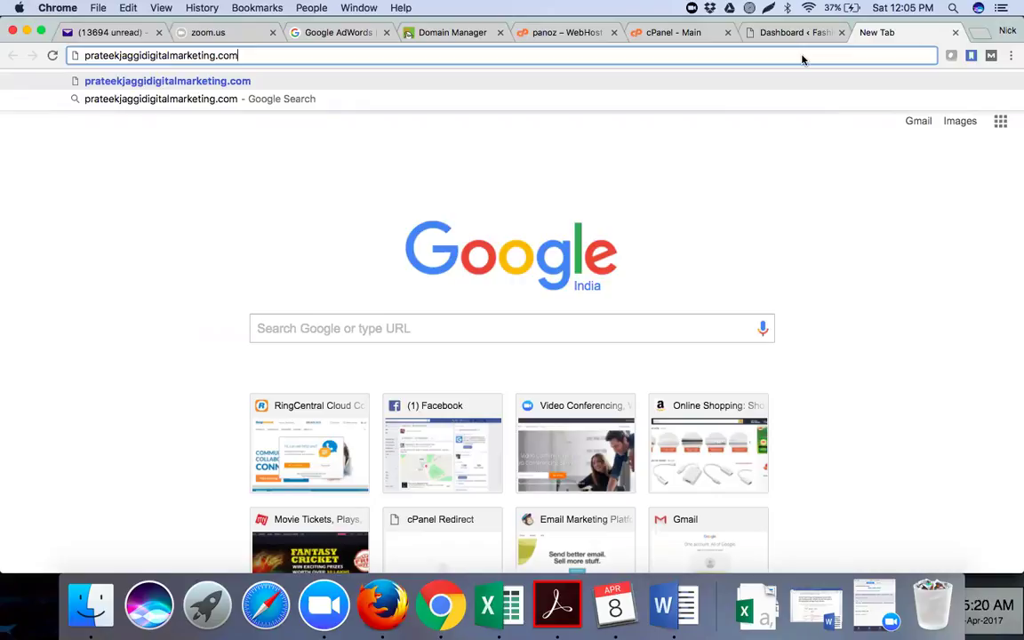
{"action": "type", "text": "/"}
{"action": "type", "text": "wp-admin"}
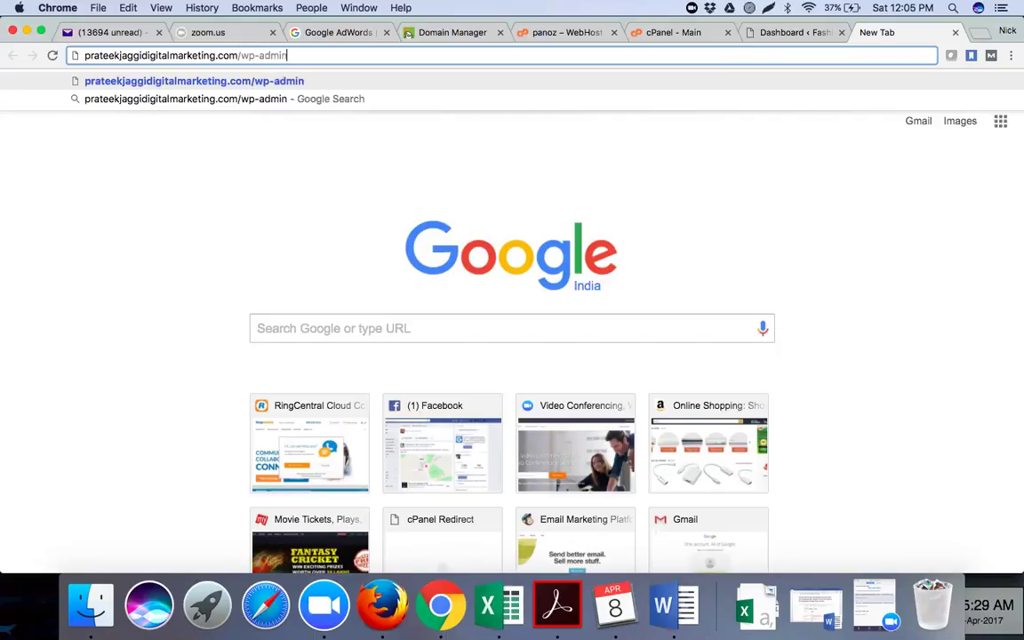
{"action": "key", "text": "Return"}
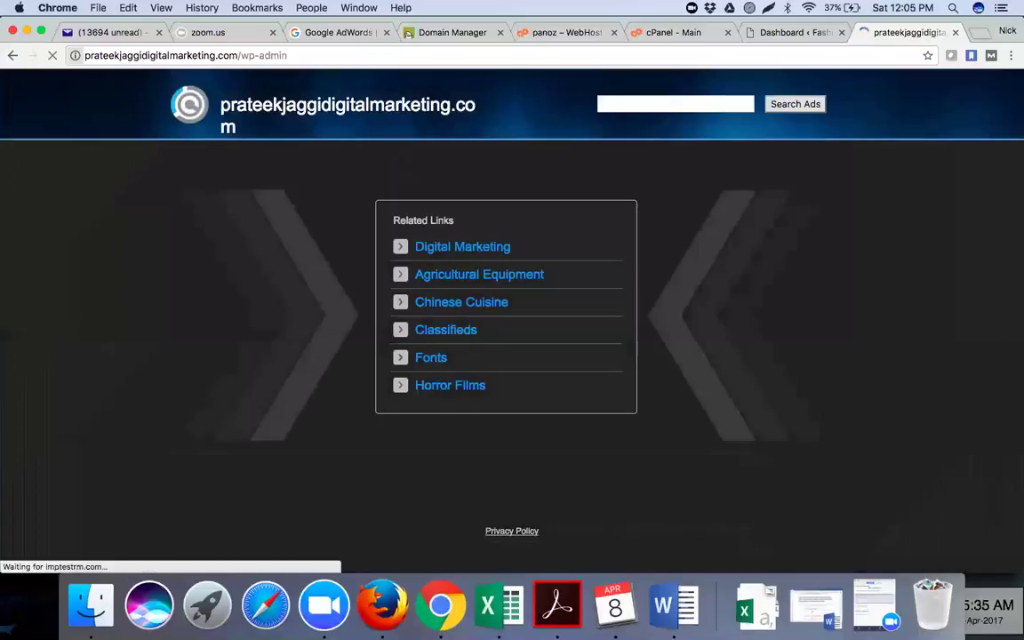
Change the address to the domain's /cpanel page to reach the cPanel login.
{"action": "left_click", "coordinate": [293, 53]}
{"action": "left_click", "coordinate": [297, 55]}
{"action": "key", "text": "BackSpace"}
{"action": "key", "text": "BackSpace"}
{"action": "key", "text": "BackSpace"}
{"action": "key", "text": "BackSpace"}
{"action": "key", "text": "BackSpace"}
{"action": "key", "text": "BackSpace"}
{"action": "key", "text": "BackSpace"}
{"action": "key", "text": "BackSpace"}
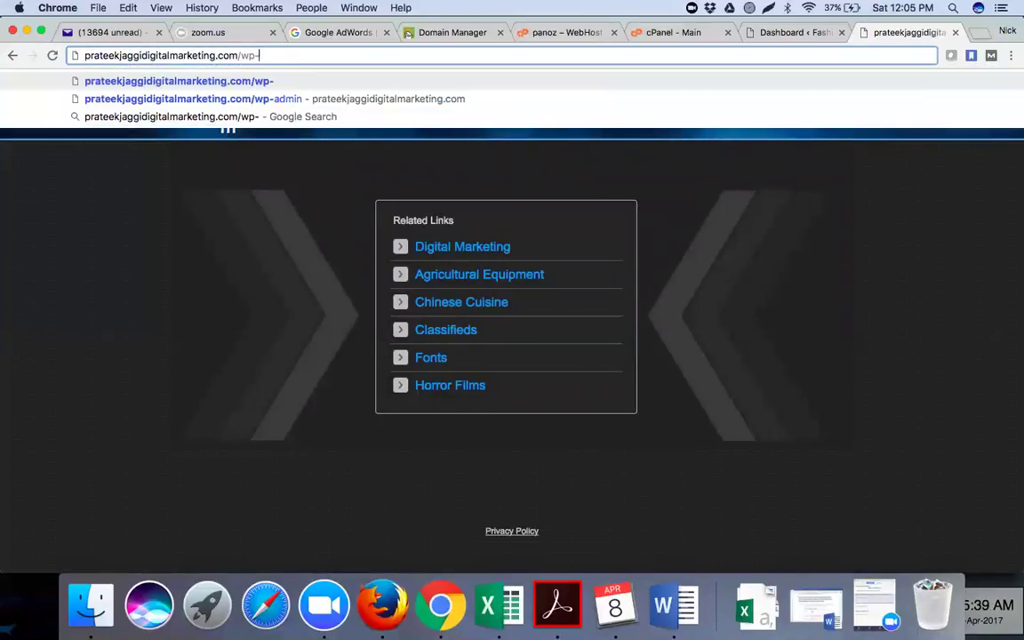
{"action": "type", "text": "c"}
{"action": "type", "text": "panel"}
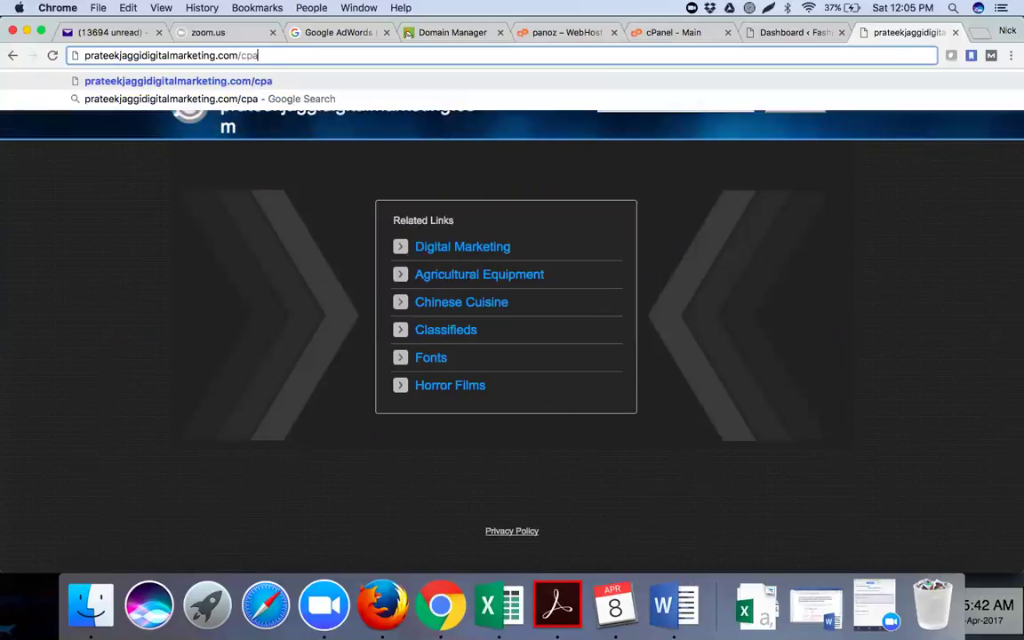
{"action": "key", "text": "Return"}
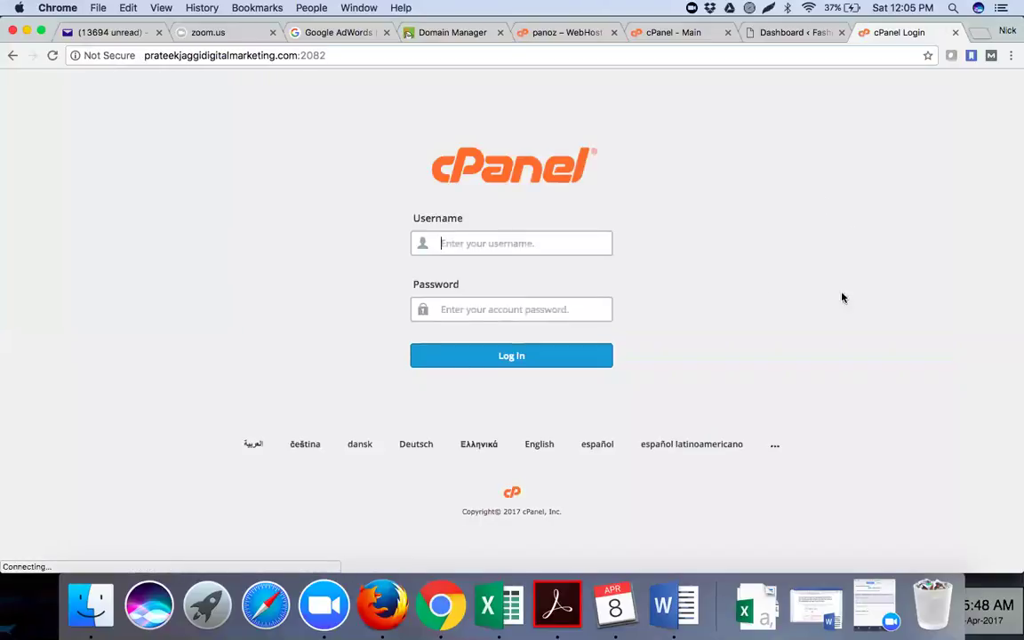
{"action": "left_click", "coordinate": [382, 604]}
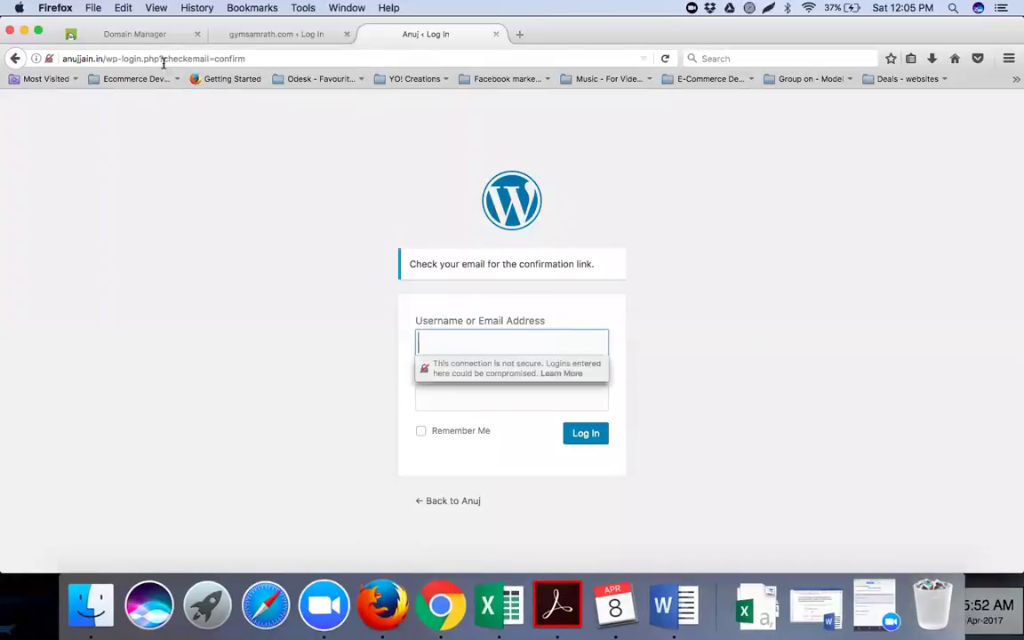
{"action": "left_click", "coordinate": [264, 269]}
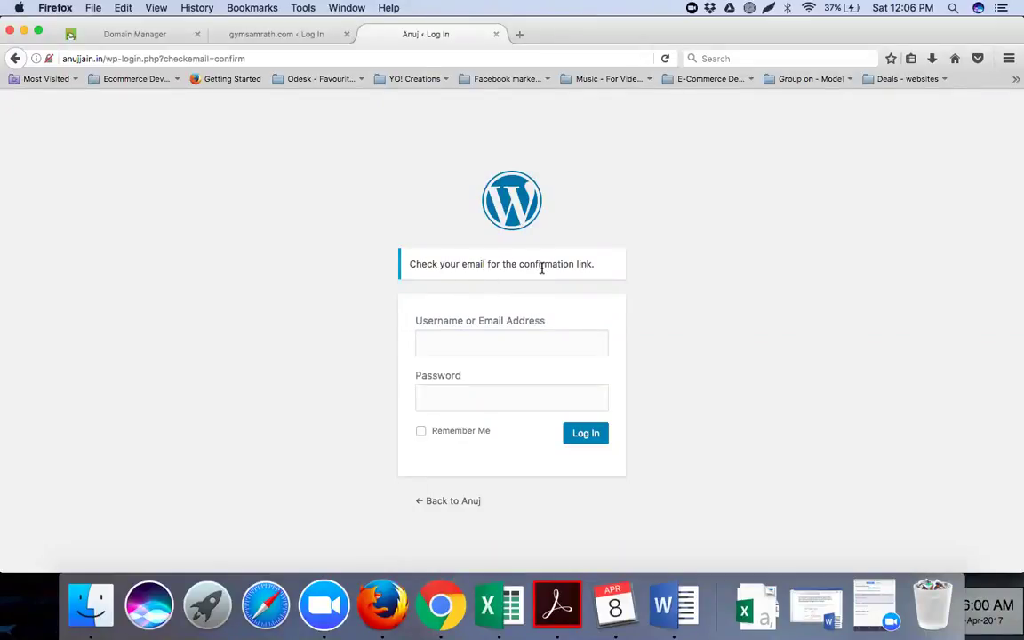
{"action": "left_click", "coordinate": [440, 603]}
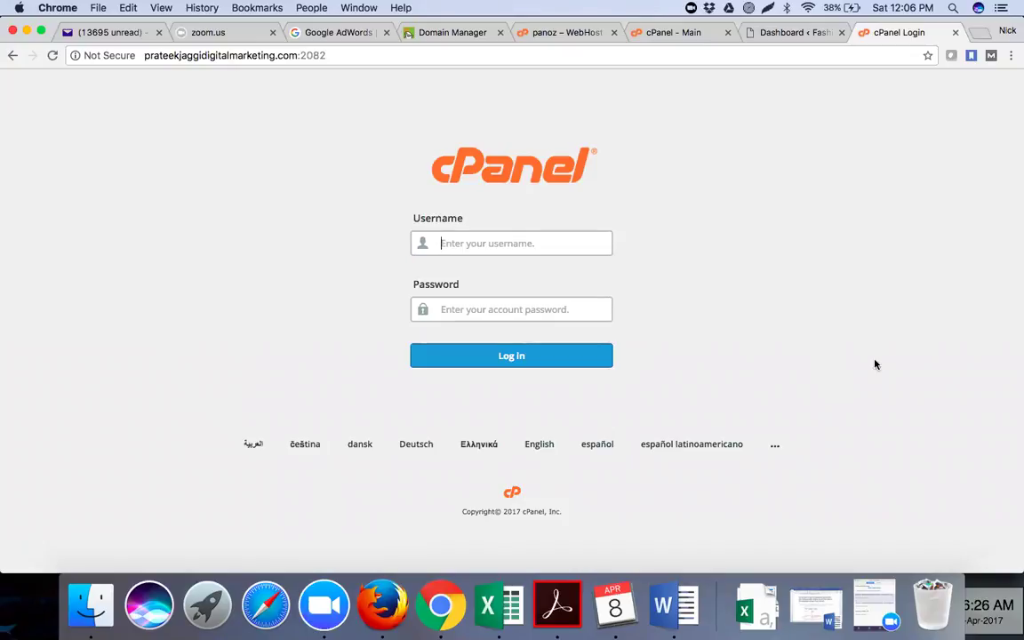
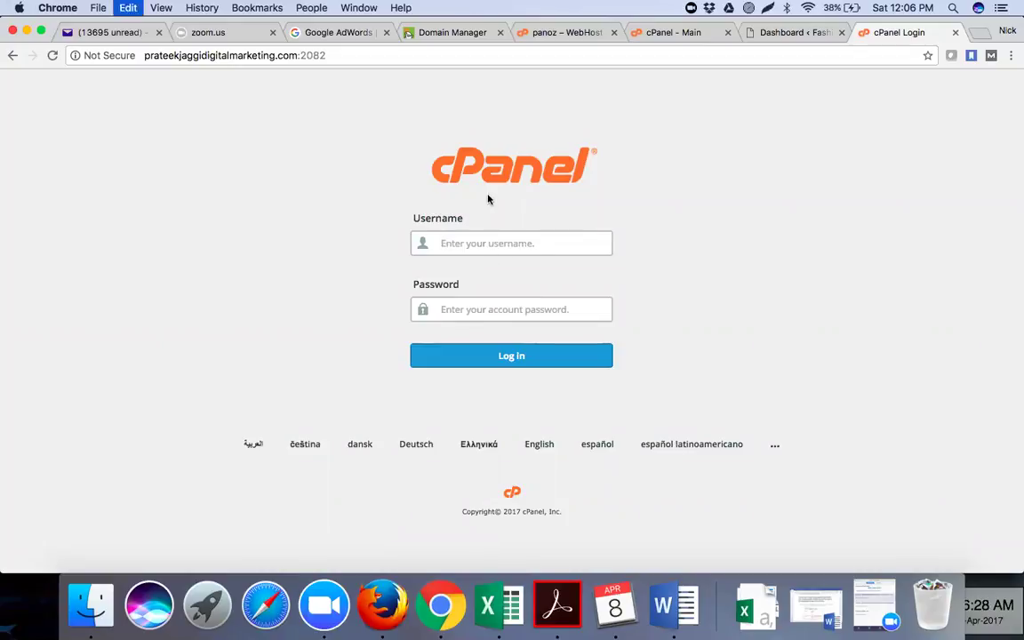
Paste the account username, enter the account password, and log in to cPanel.
{"action": "left_click", "coordinate": [466, 309]}
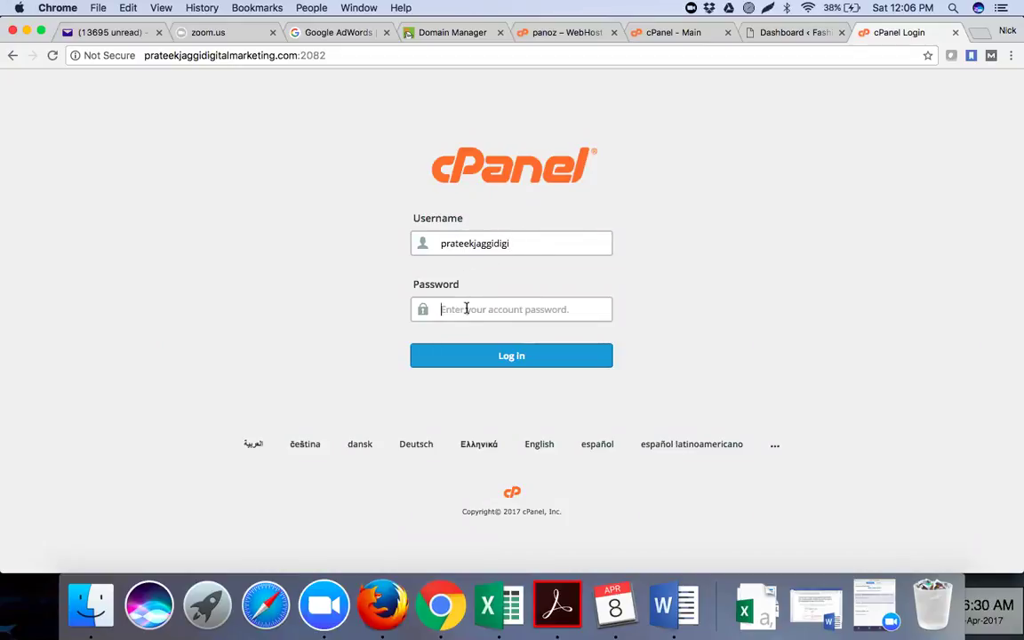
{"action": "type", "text": "•••••••••••"}
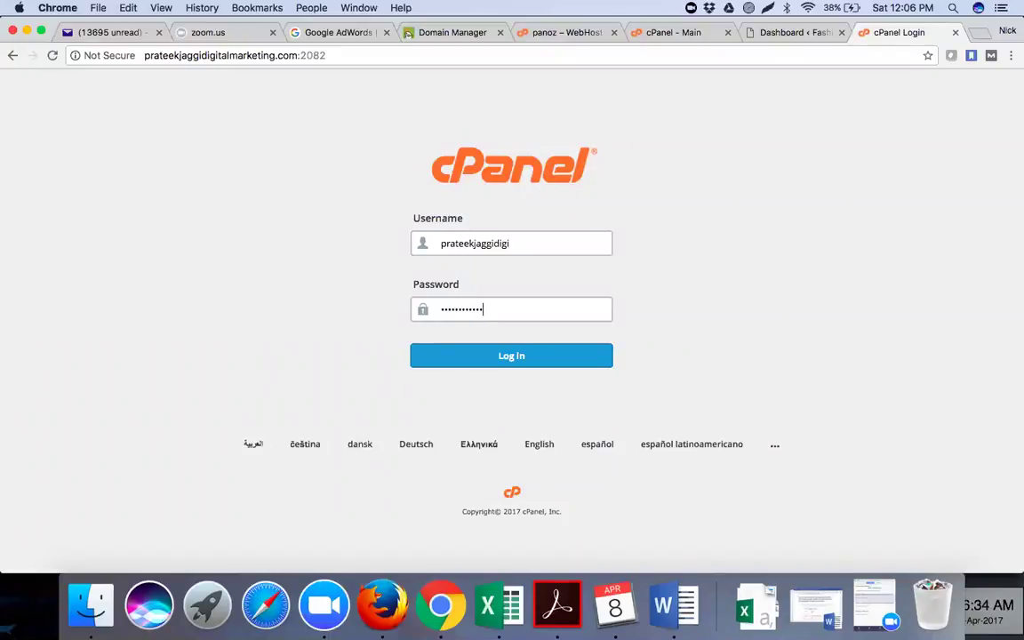
{"action": "left_click", "coordinate": [433, 364]}
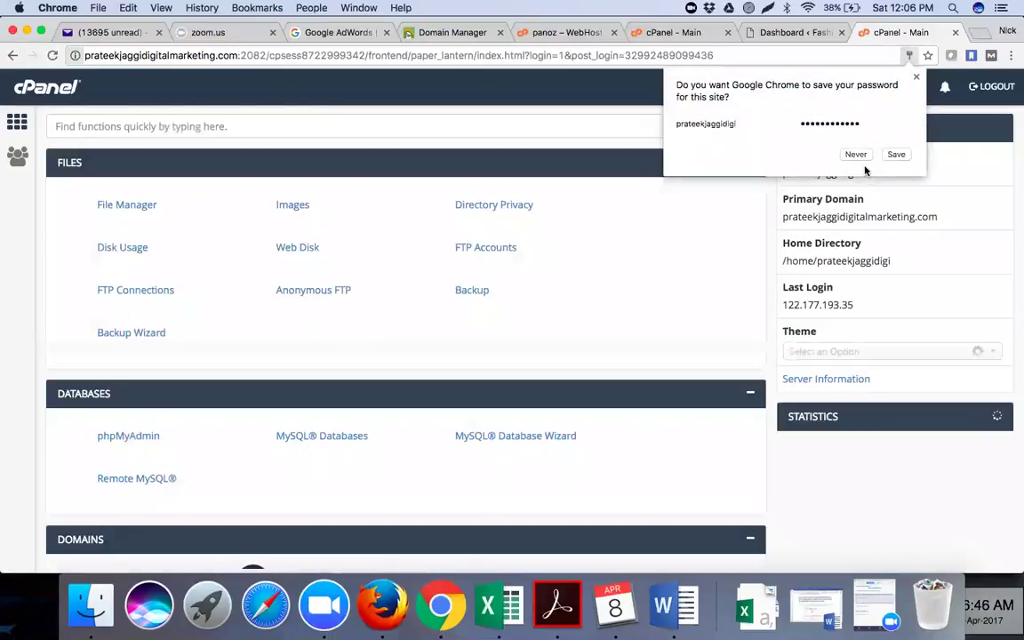
Decline Chrome's save-password prompt and launch QuickInstall from the Software section.
{"action": "left_click", "coordinate": [854, 154]}
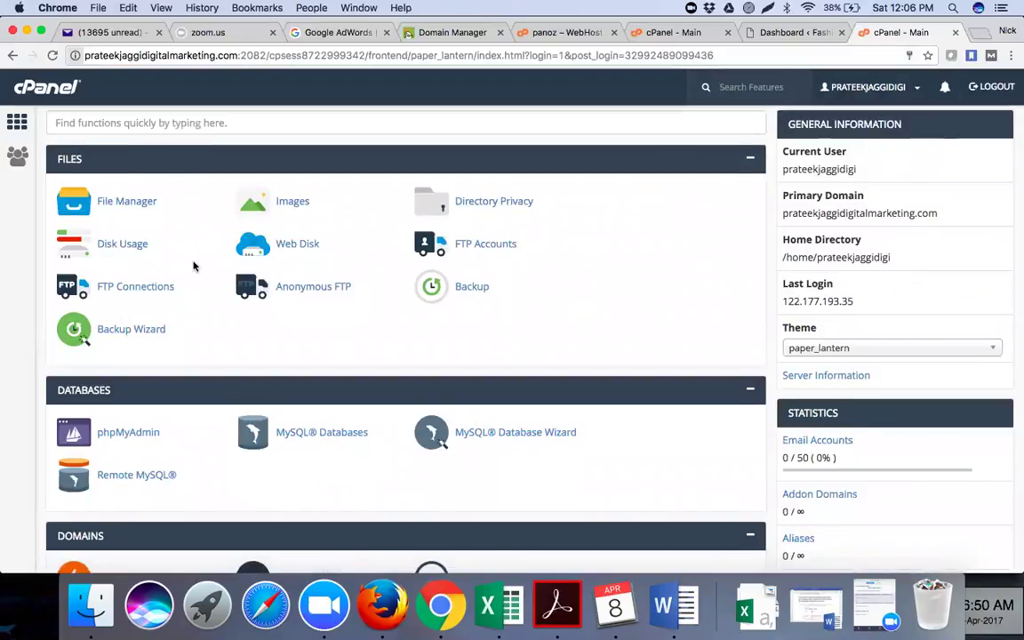
{"action": "scroll", "coordinate": [195, 267], "scroll_direction": "down", "scroll_amount": 2}
{"action": "scroll", "coordinate": [202, 352], "scroll_direction": "down", "scroll_amount": 4}
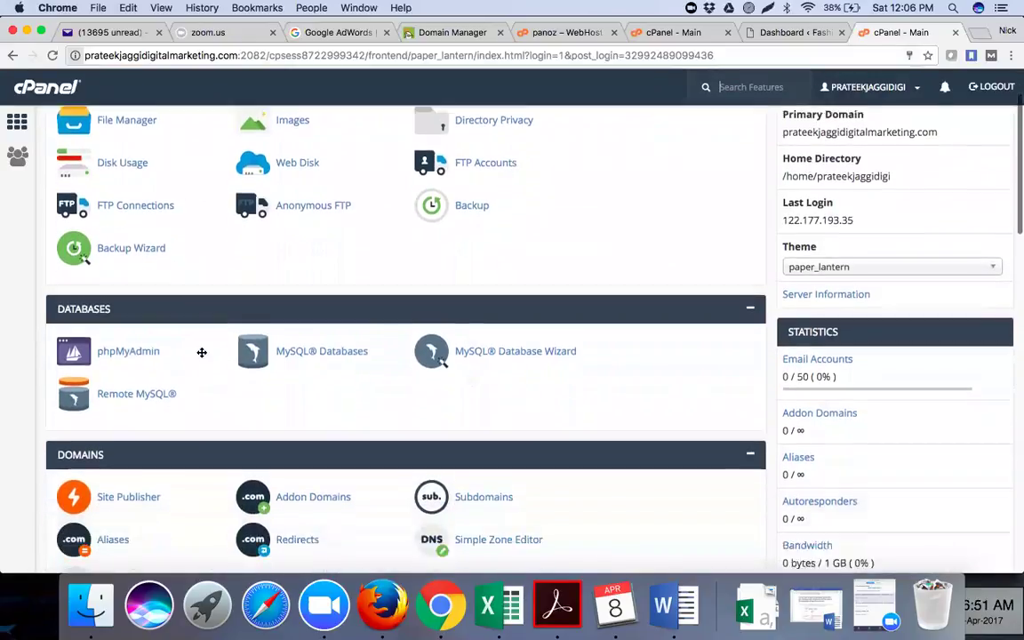
{"action": "scroll", "coordinate": [200, 352], "scroll_direction": "down", "scroll_amount": 1}
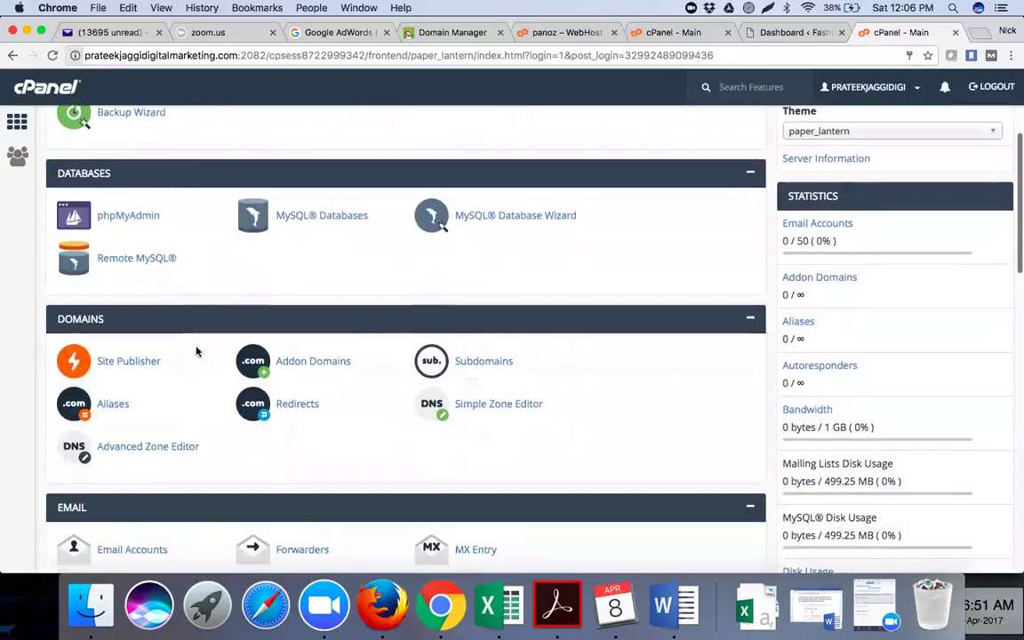
{"action": "scroll", "coordinate": [196, 351], "scroll_direction": "down", "scroll_amount": 15}
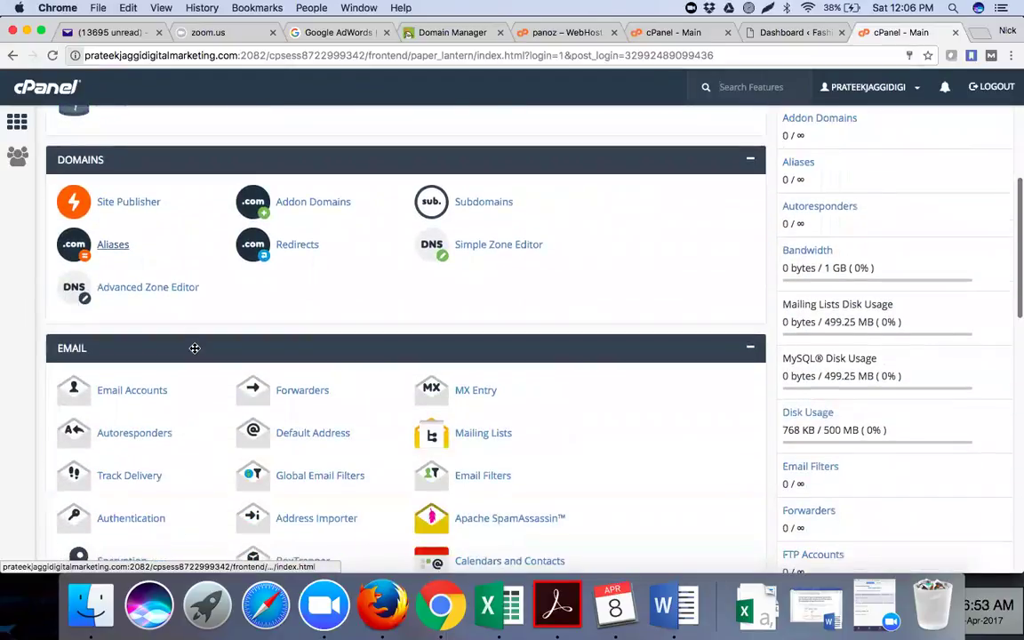
{"action": "scroll", "coordinate": [152, 192], "scroll_direction": "down", "scroll_amount": 1}
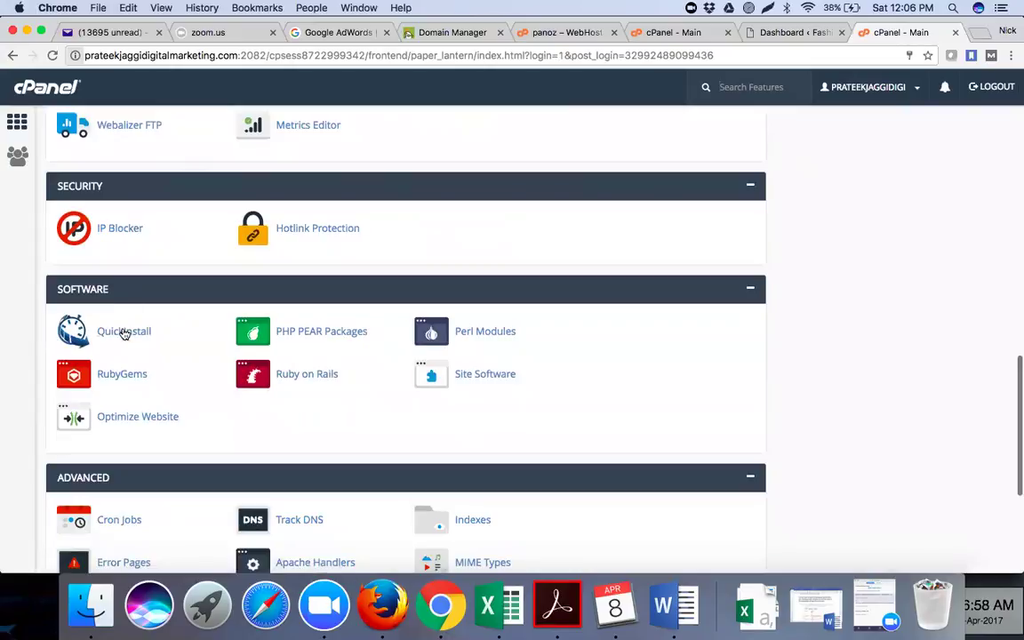
{"action": "scroll", "coordinate": [171, 290], "scroll_direction": "down", "scroll_amount": 5}
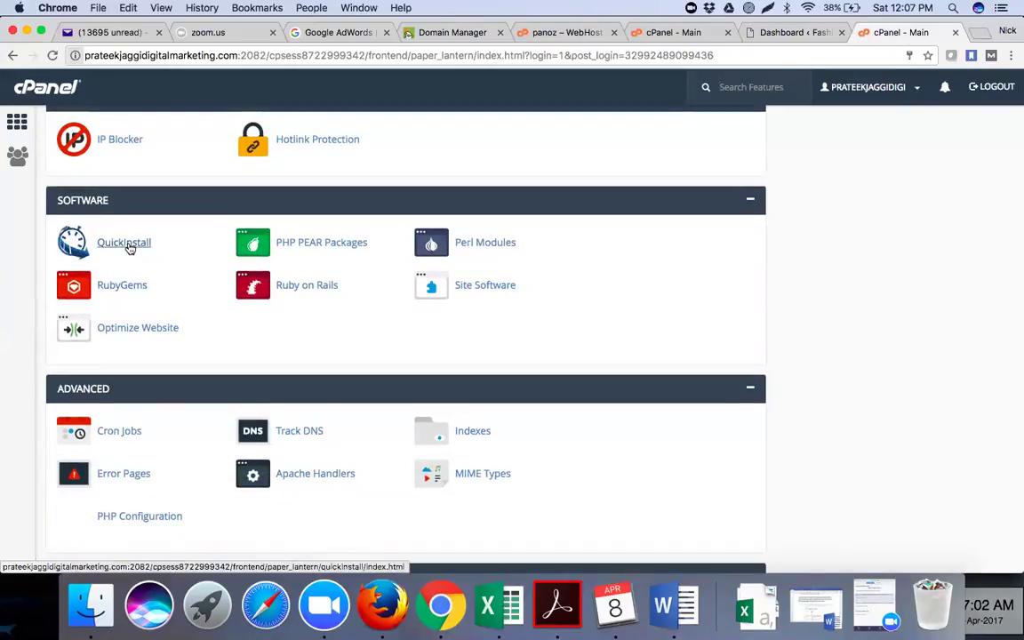
{"action": "left_click", "coordinate": [129, 248]}
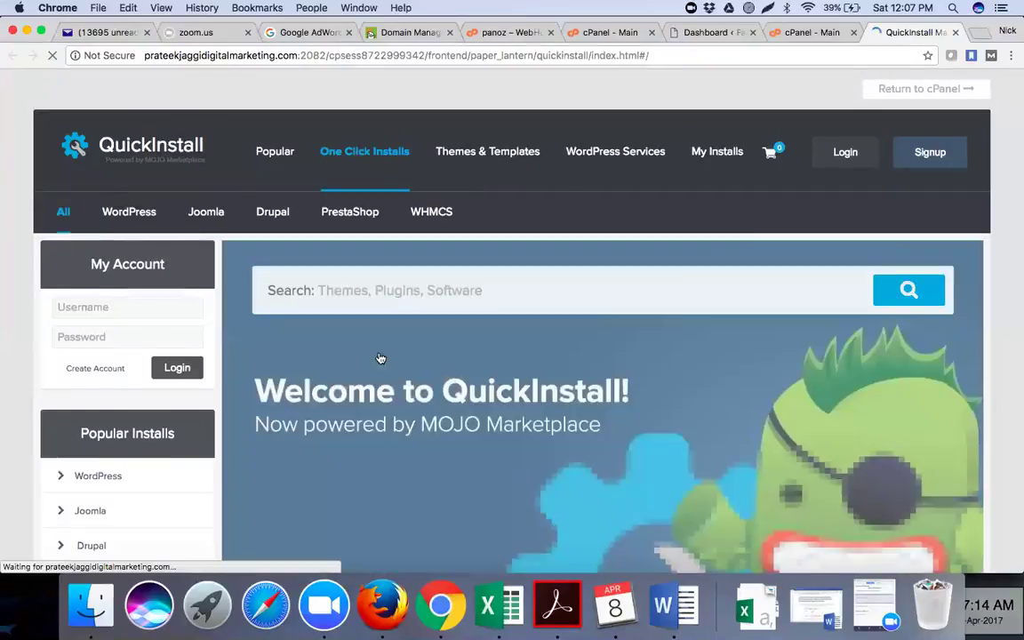
Open QuickInstall's WordPress installer and choose the free Install WordPress option.
{"action": "scroll", "coordinate": [384, 365], "scroll_direction": "down", "scroll_amount": 2}
{"action": "scroll", "coordinate": [384, 368], "scroll_direction": "down", "scroll_amount": 10}
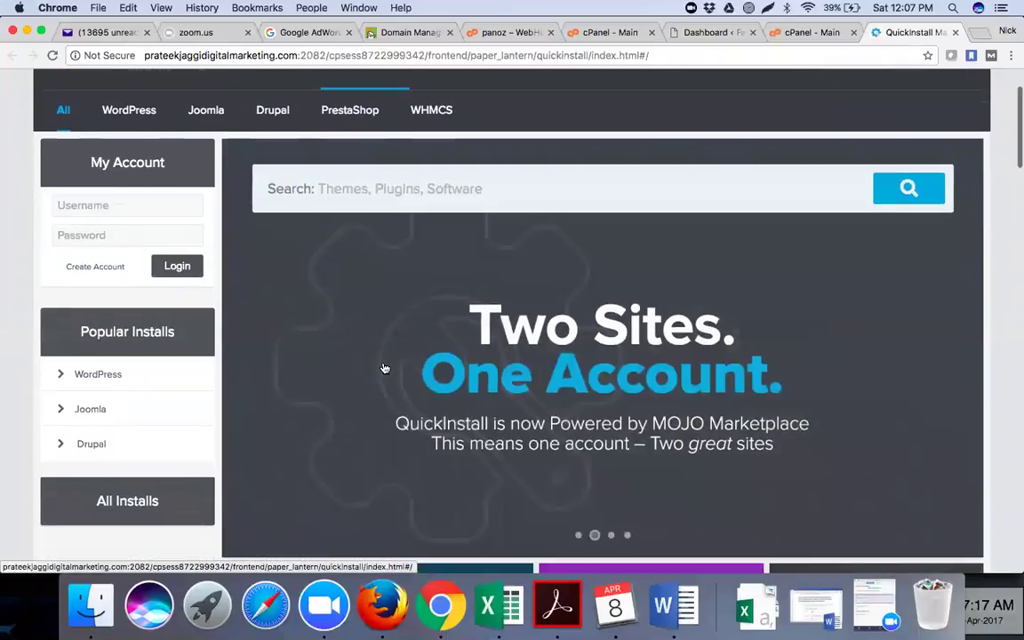
{"action": "scroll", "coordinate": [411, 373], "scroll_direction": "down", "scroll_amount": 4}
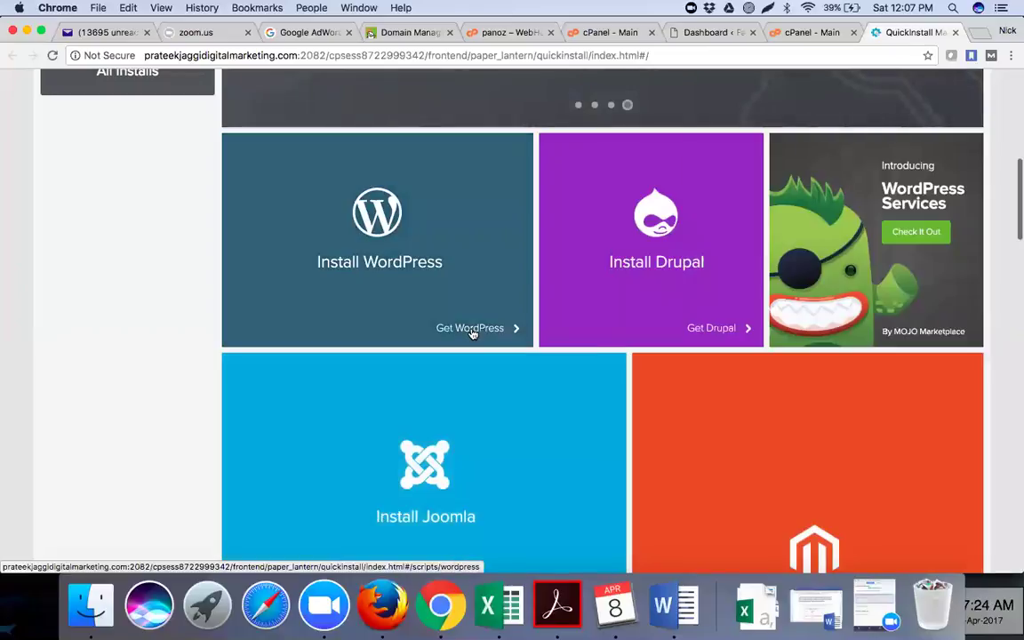
{"action": "left_click", "coordinate": [472, 329]}
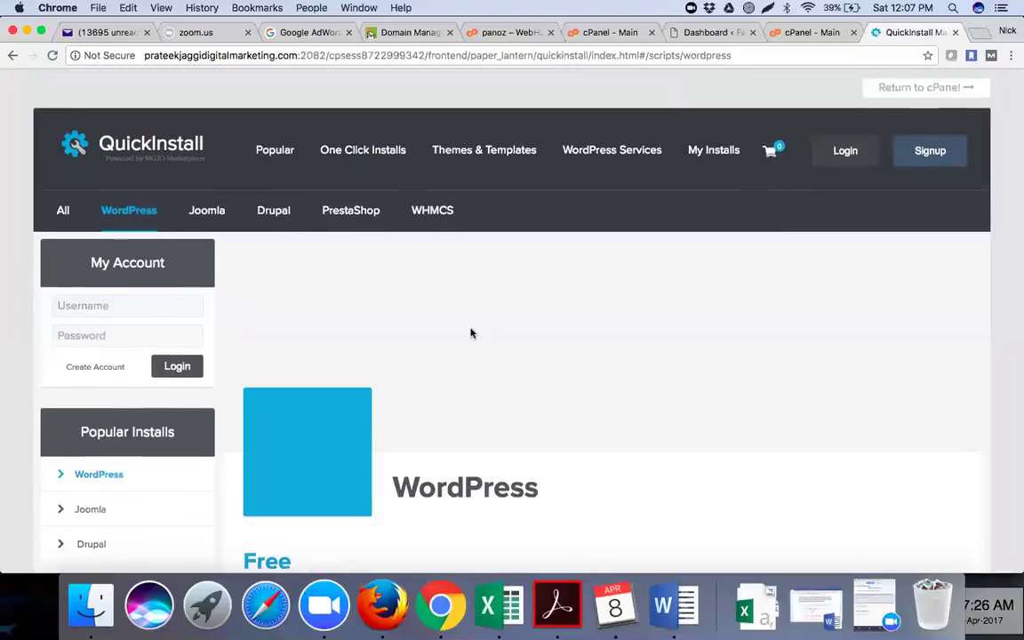
{"action": "scroll", "coordinate": [471, 333], "scroll_direction": "down", "scroll_amount": 6}
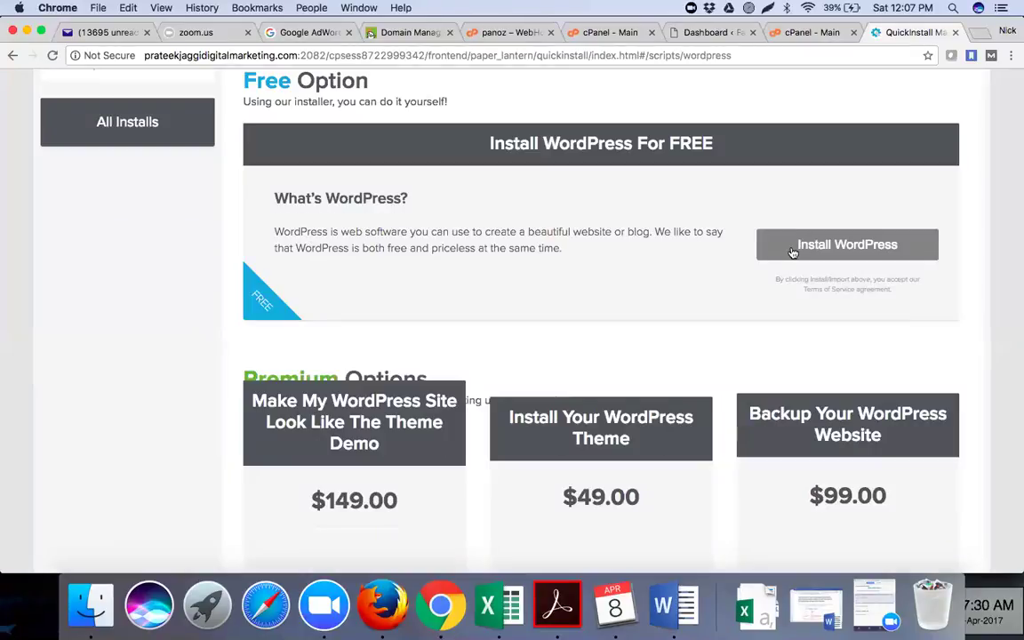
{"action": "left_click", "coordinate": [792, 253]}
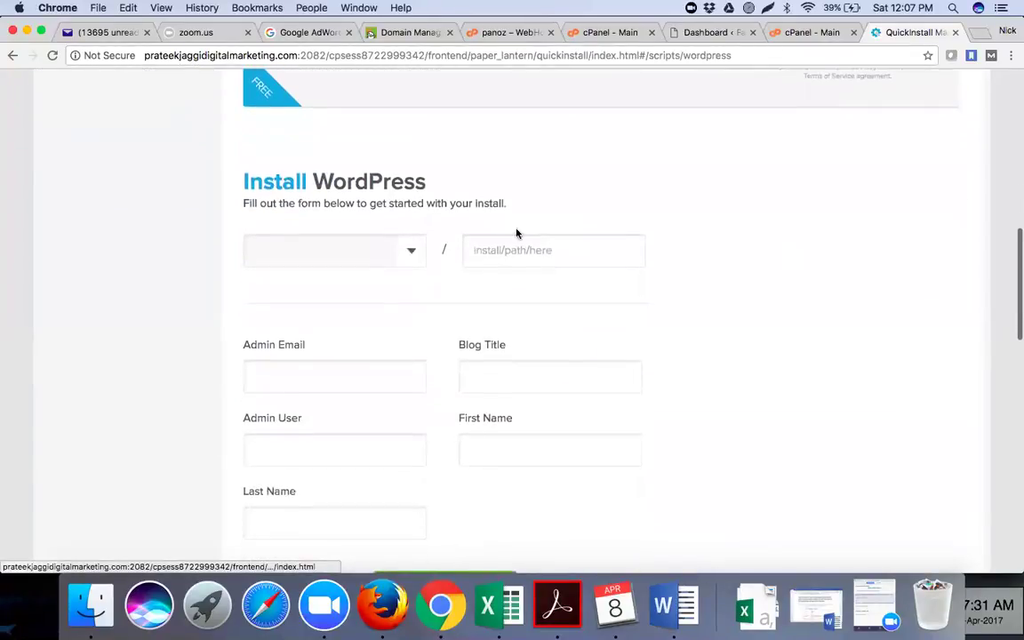
Select the participant's domain as the install location in the domain dropdown.
{"action": "left_click", "coordinate": [410, 251]}
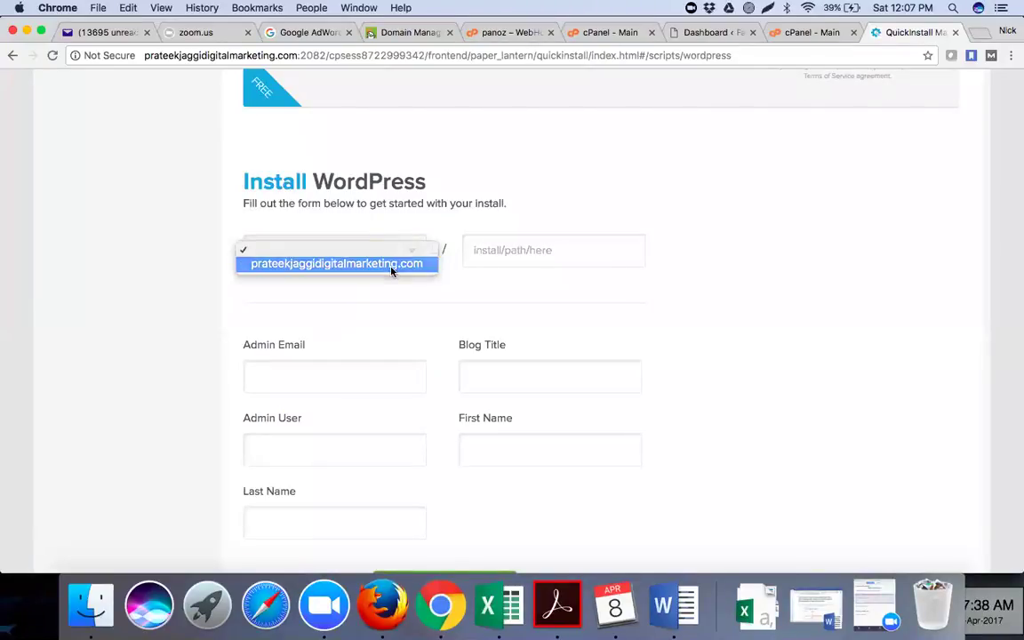
{"action": "left_click", "coordinate": [393, 267]}
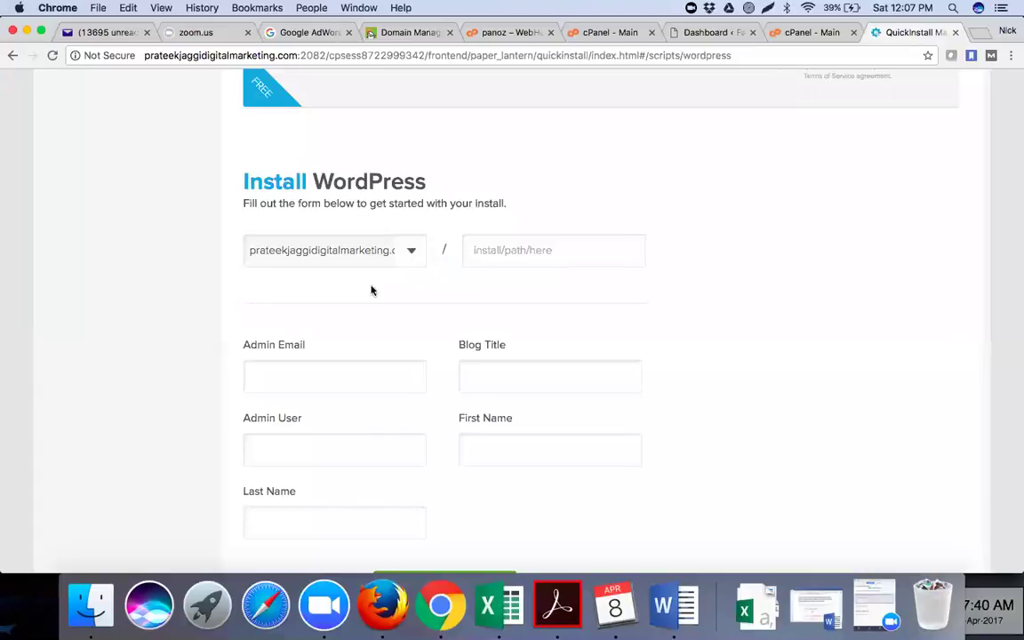
{"action": "scroll", "coordinate": [421, 288], "scroll_direction": "down", "scroll_amount": 1}
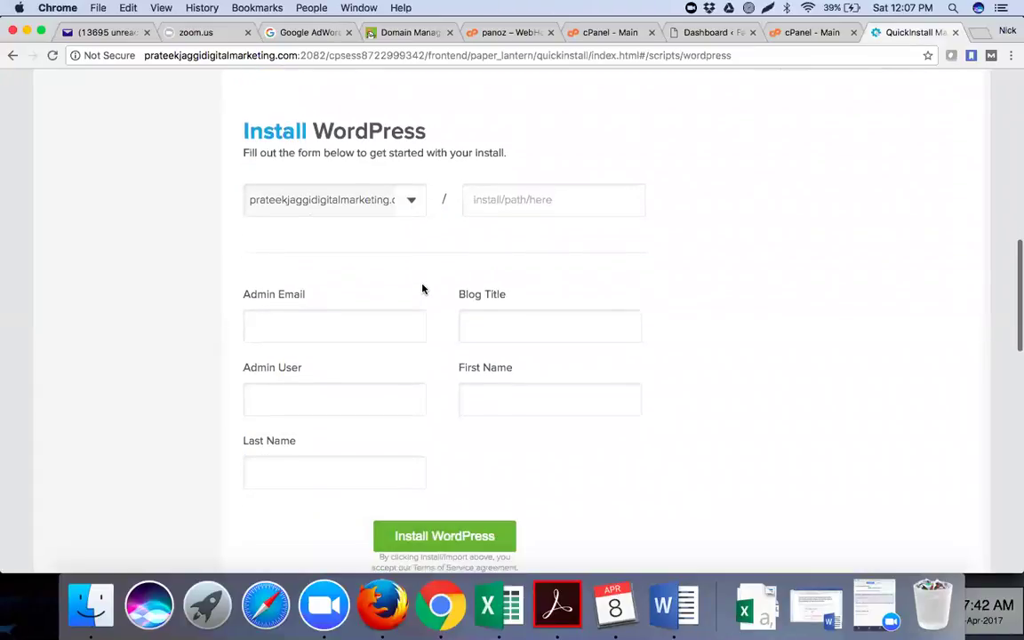
{"action": "left_click", "coordinate": [592, 199]}
{"action": "left_click", "coordinate": [338, 322]}
Copy the participant's e-mail from Excel cell B7 and switch back to the browser.
{"action": "key", "text": "super+Tab"}
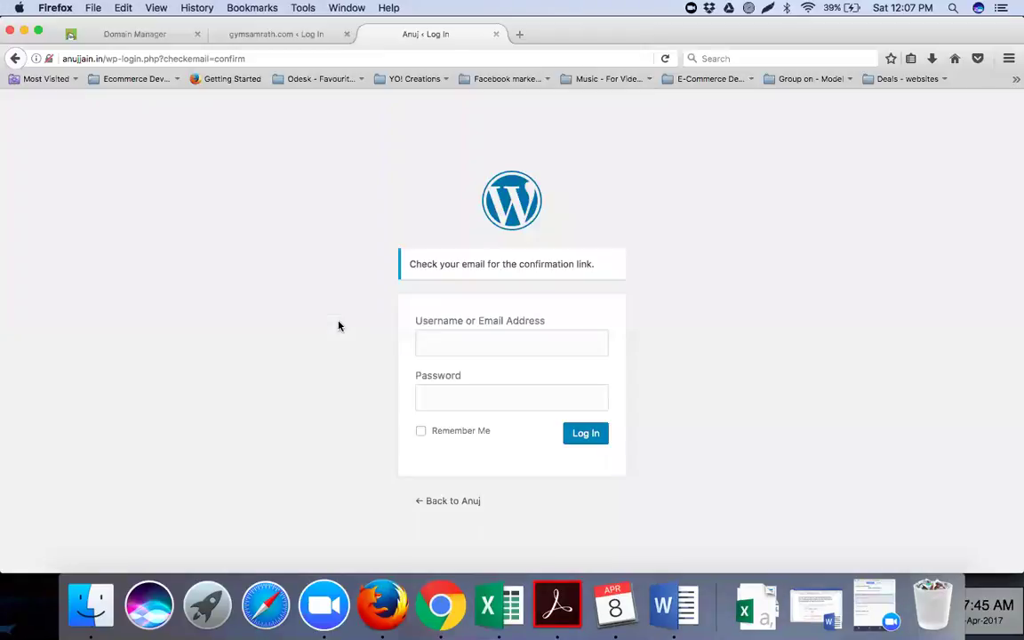
{"action": "key", "text": "super+Tab"}
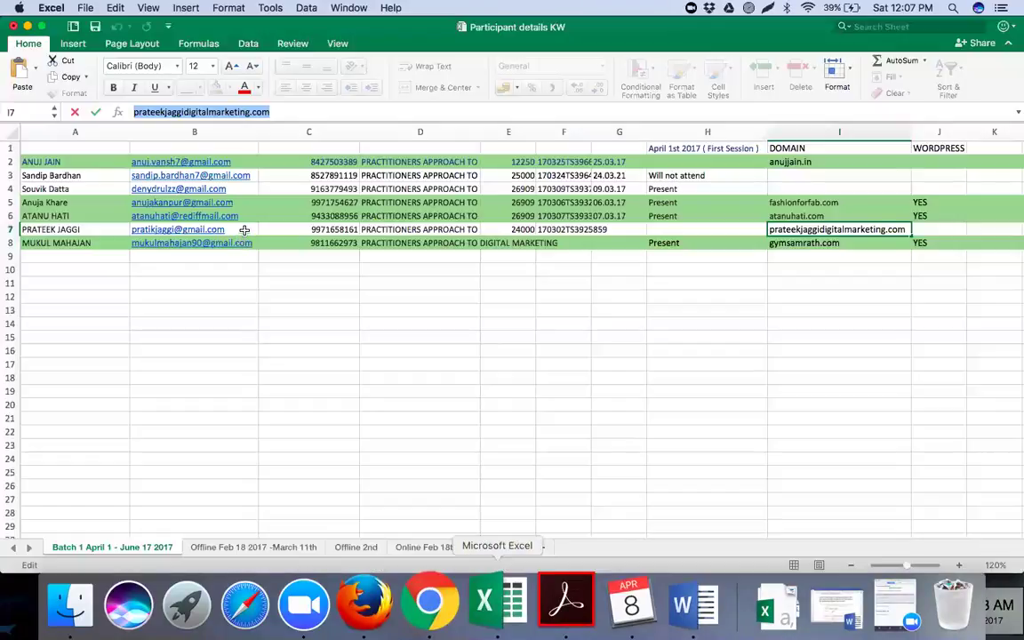
{"action": "left_click", "coordinate": [243, 230]}
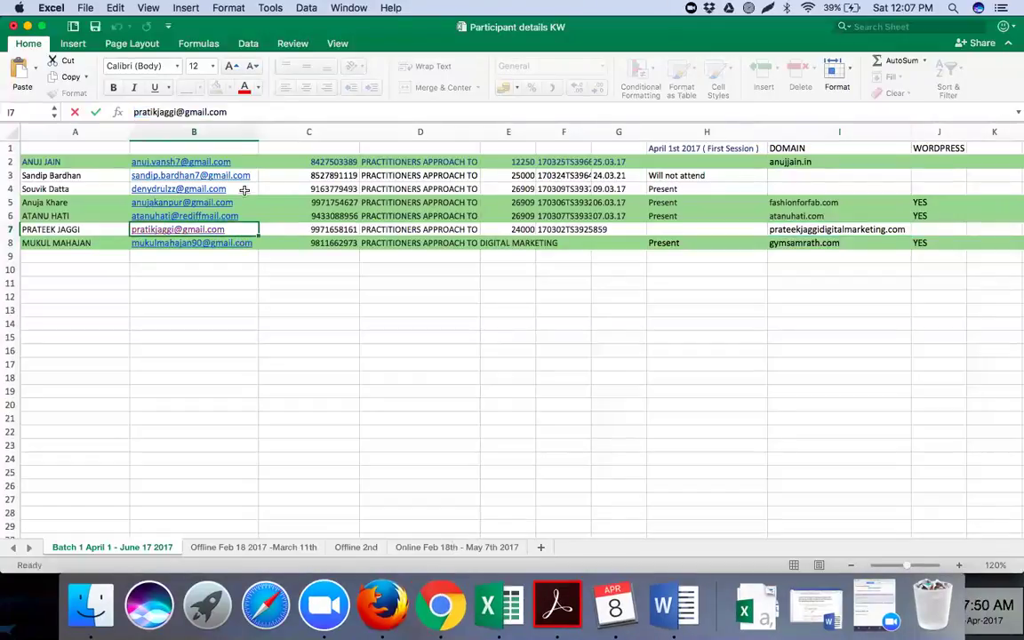
{"action": "left_click_drag", "start_coordinate": [228, 112], "coordinate": [134, 112]}
{"action": "key", "text": "super+c"}
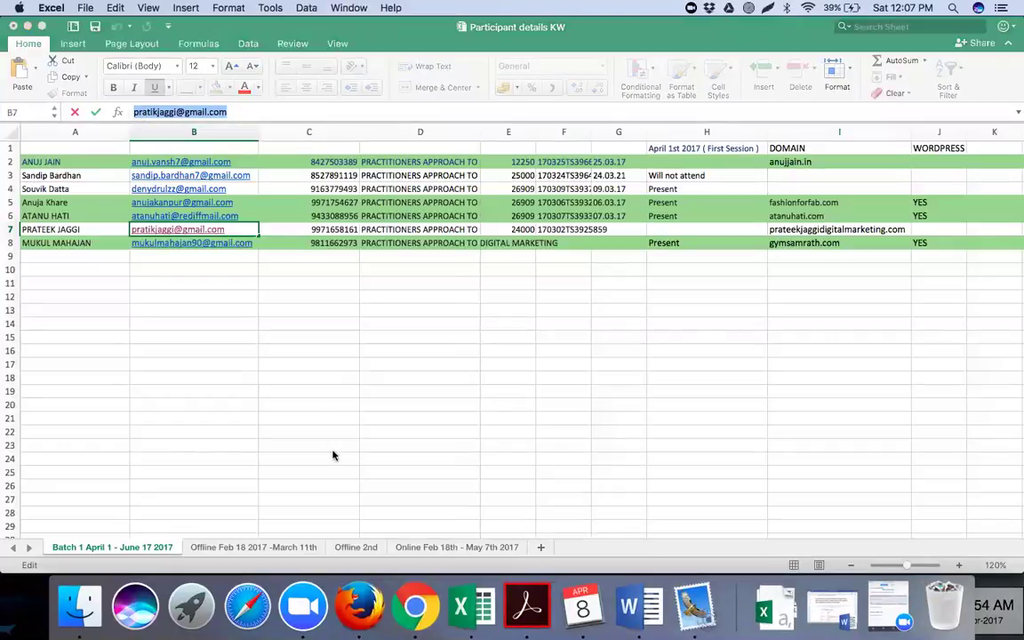
{"action": "left_click", "coordinate": [361, 605]}
{"action": "left_click", "coordinate": [407, 605]}
Paste the participant's e-mail as Admin Email and enter the digital marketing blog title.
{"action": "left_click", "coordinate": [311, 318]}
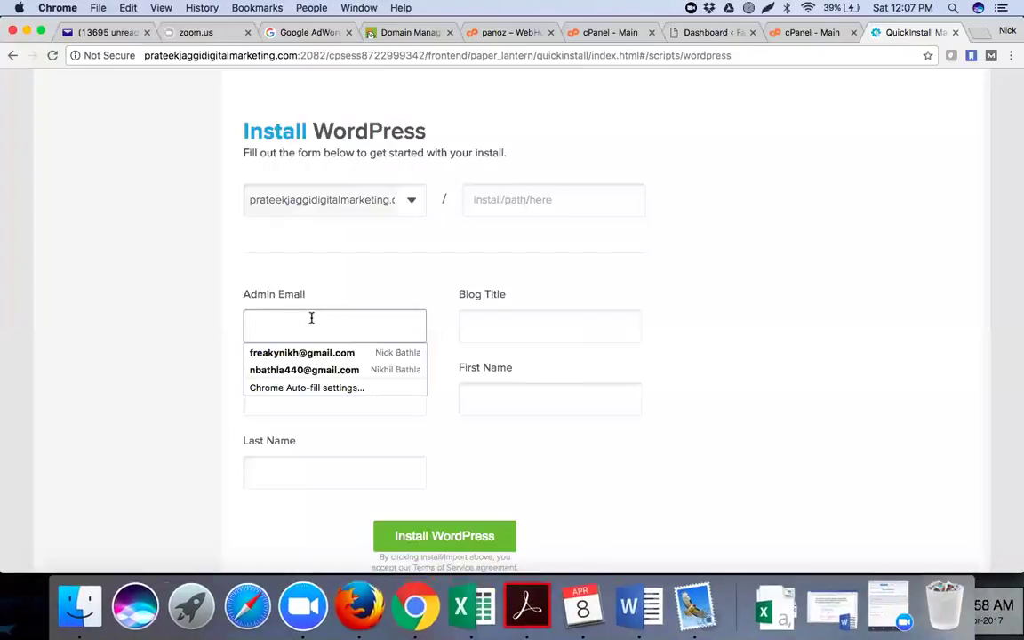
{"action": "key", "text": "super+v"}
{"action": "left_click", "coordinate": [487, 330]}
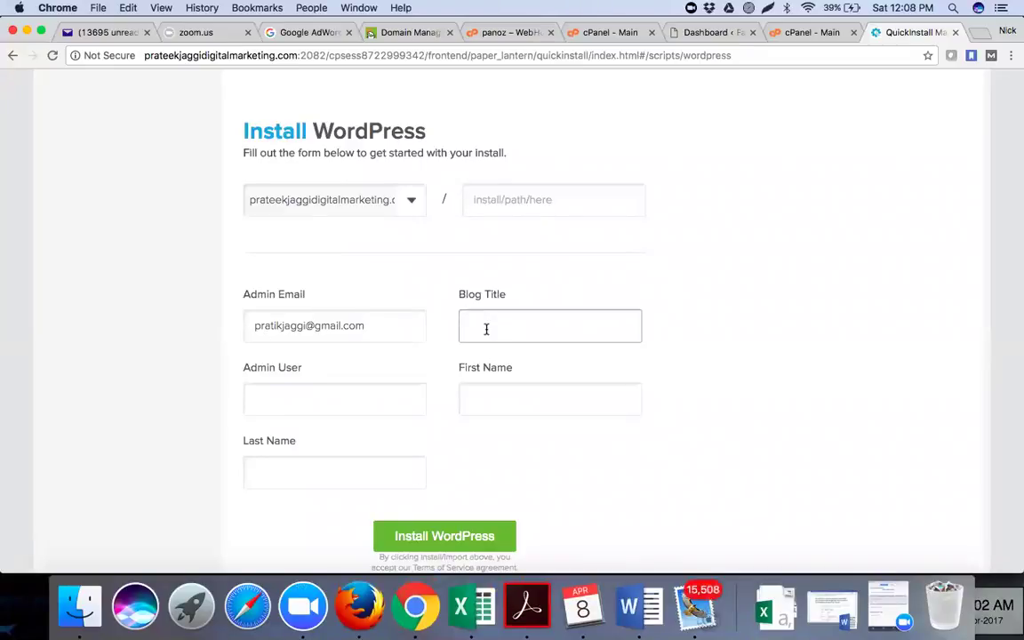
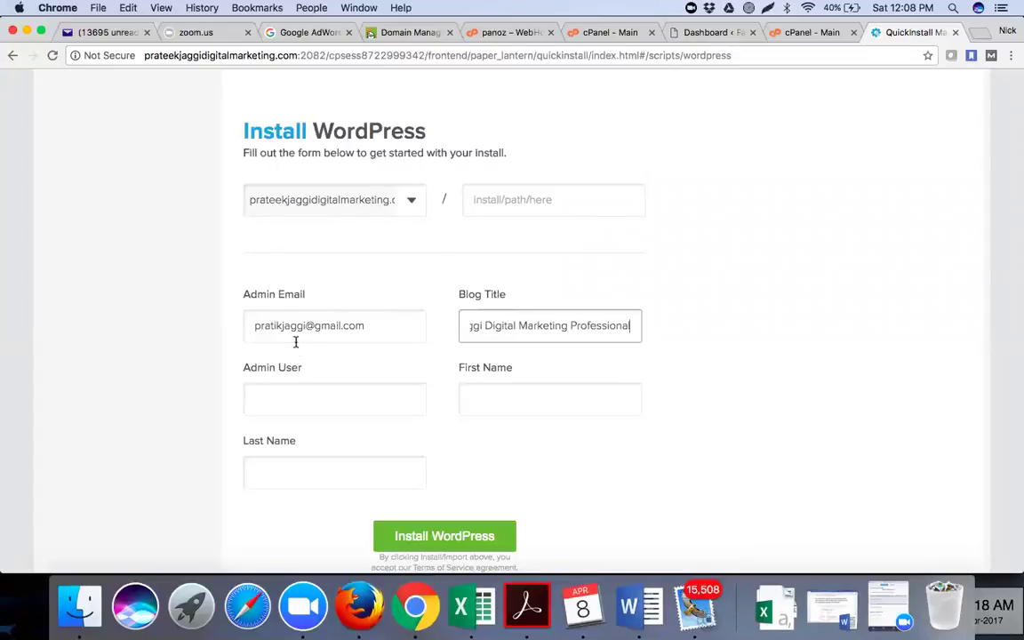
{"action": "left_click", "coordinate": [372, 328]}
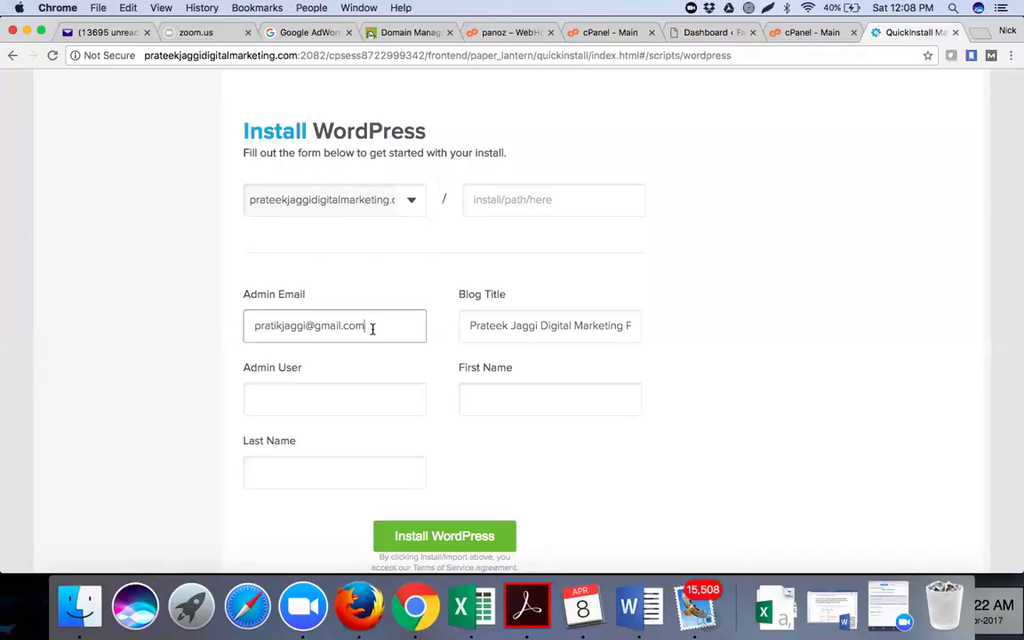
{"action": "left_click", "coordinate": [161, 294]}
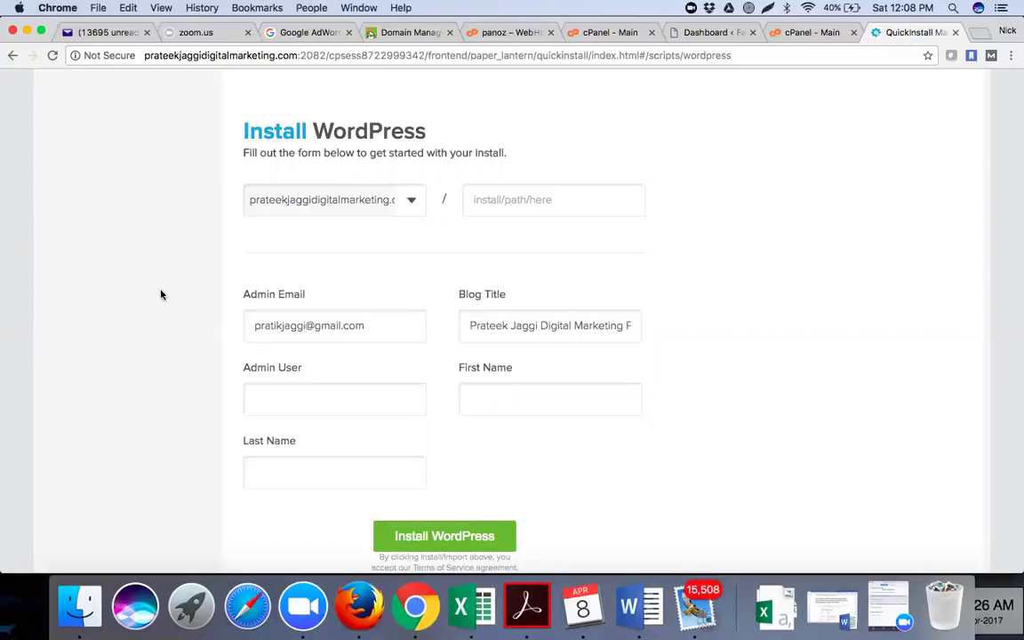
Fill Admin User, First Name and Last Name with the participant's username and name.
{"action": "scroll", "coordinate": [161, 295], "scroll_direction": "down", "scroll_amount": 1}
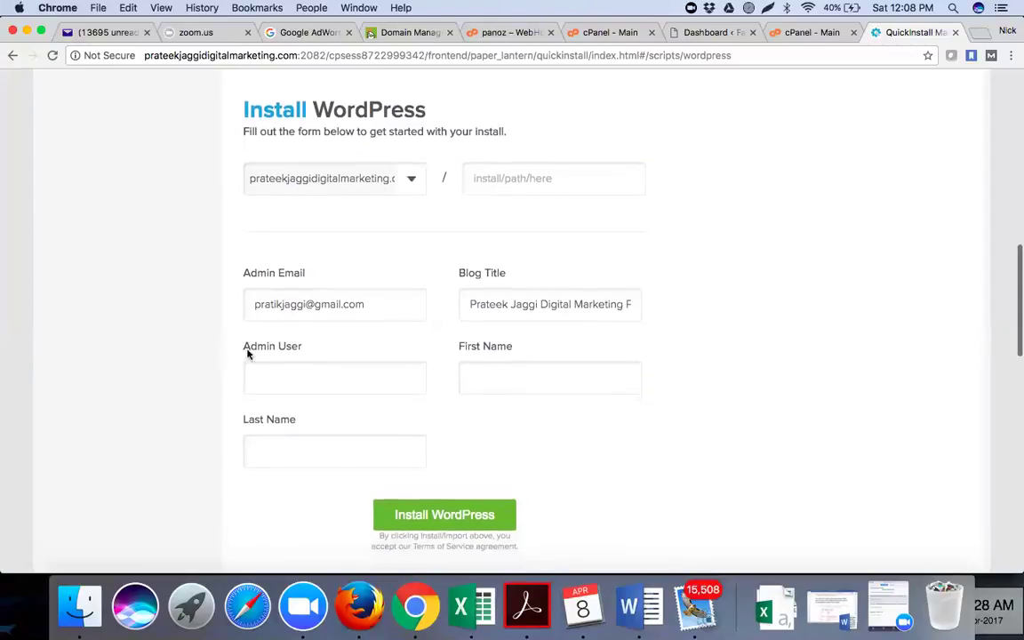
{"action": "left_click", "coordinate": [288, 379]}
{"action": "left_click", "coordinate": [480, 382]}
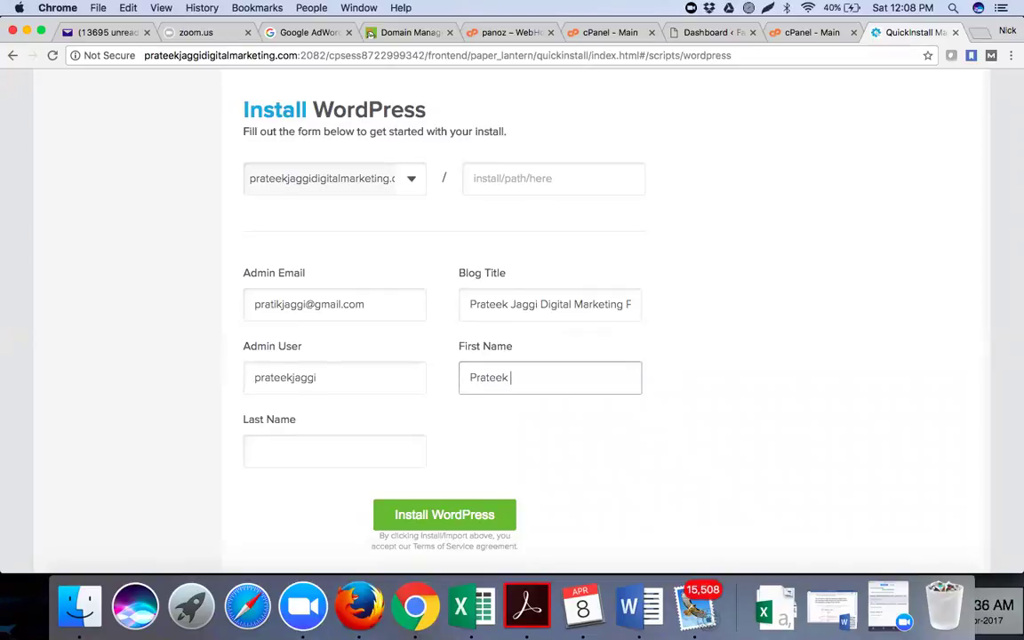
{"action": "left_click", "coordinate": [364, 445]}
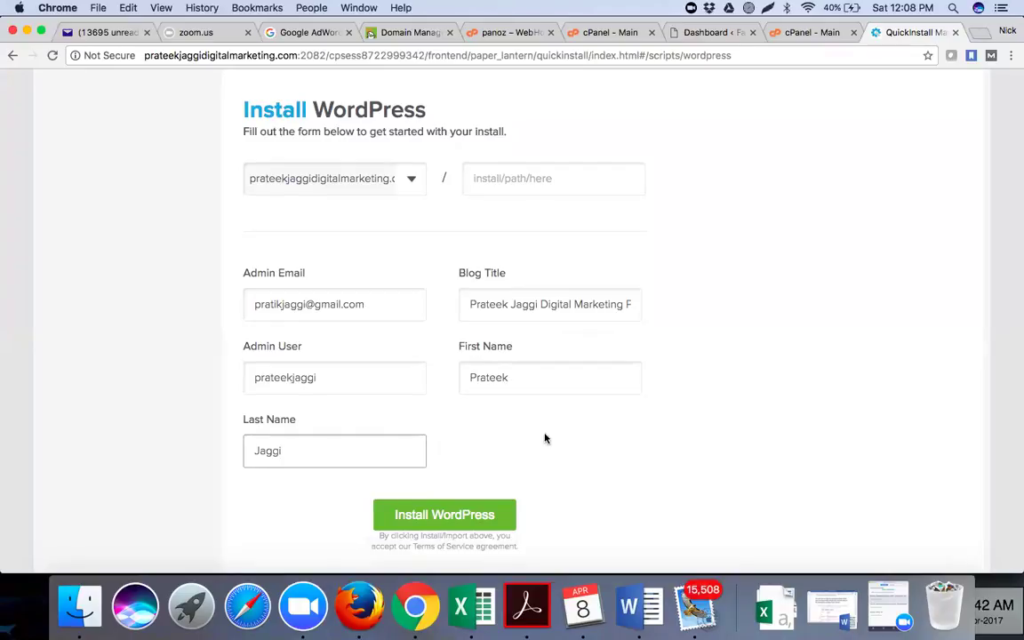
Launch the WordPress installation and dismiss the theme upsell popup.
{"action": "left_click", "coordinate": [464, 517]}
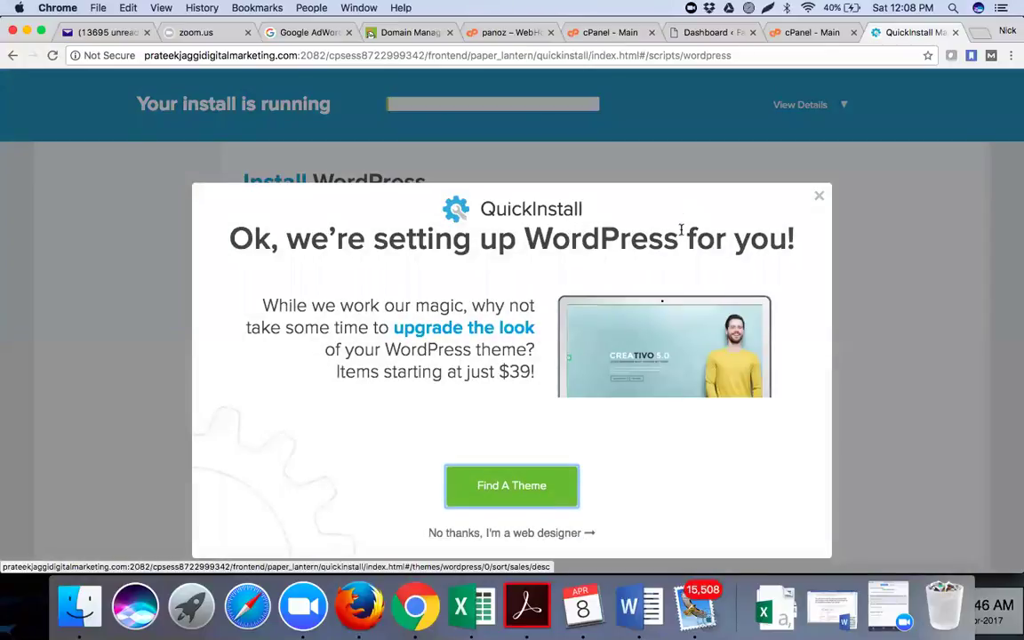
{"action": "left_click", "coordinate": [642, 128]}
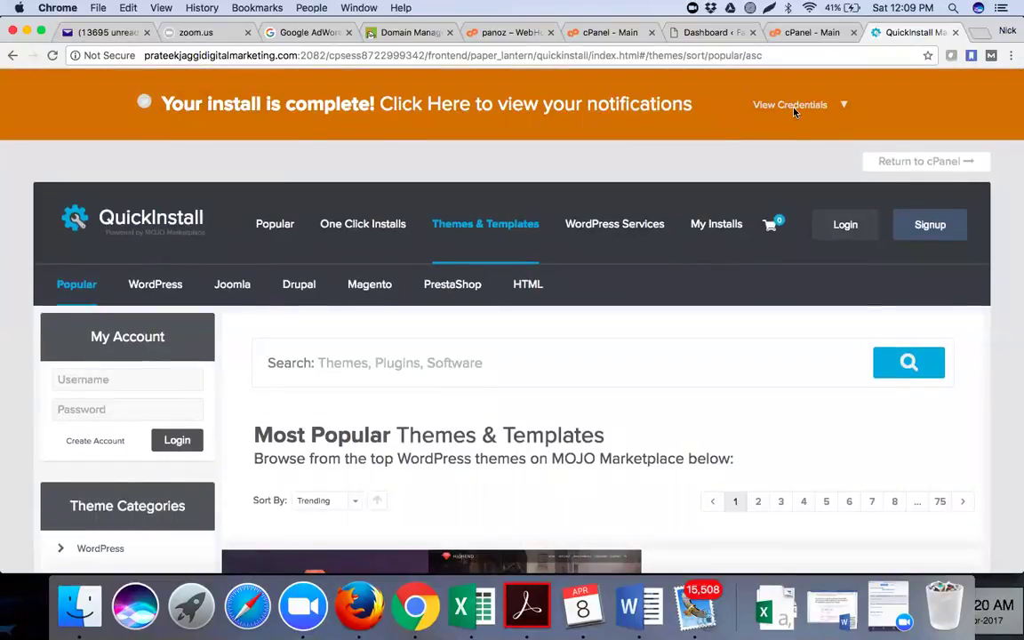
Reveal and select the install credentials, then open the Admin Area link in a new tab.
{"action": "left_click", "coordinate": [845, 105]}
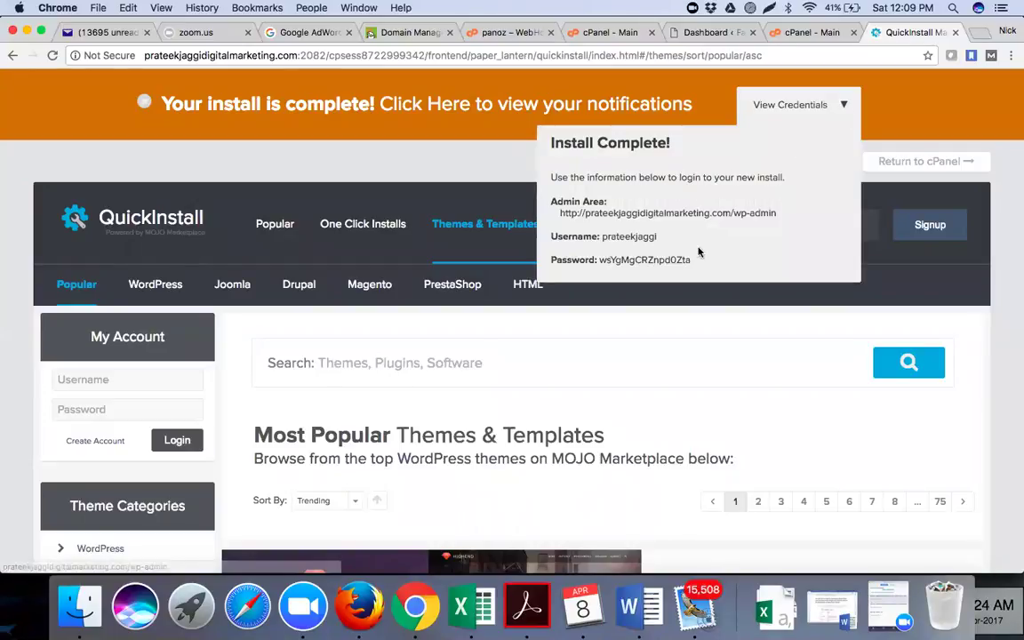
{"action": "left_click_drag", "start_coordinate": [693, 264], "coordinate": [501, 178]}
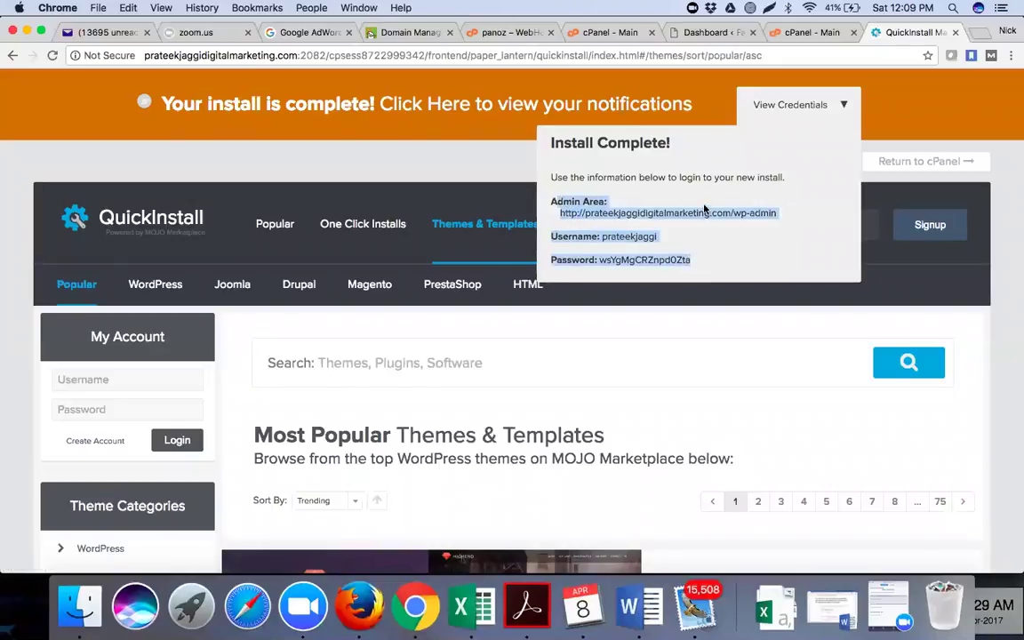
{"action": "left_click", "coordinate": [705, 209]}
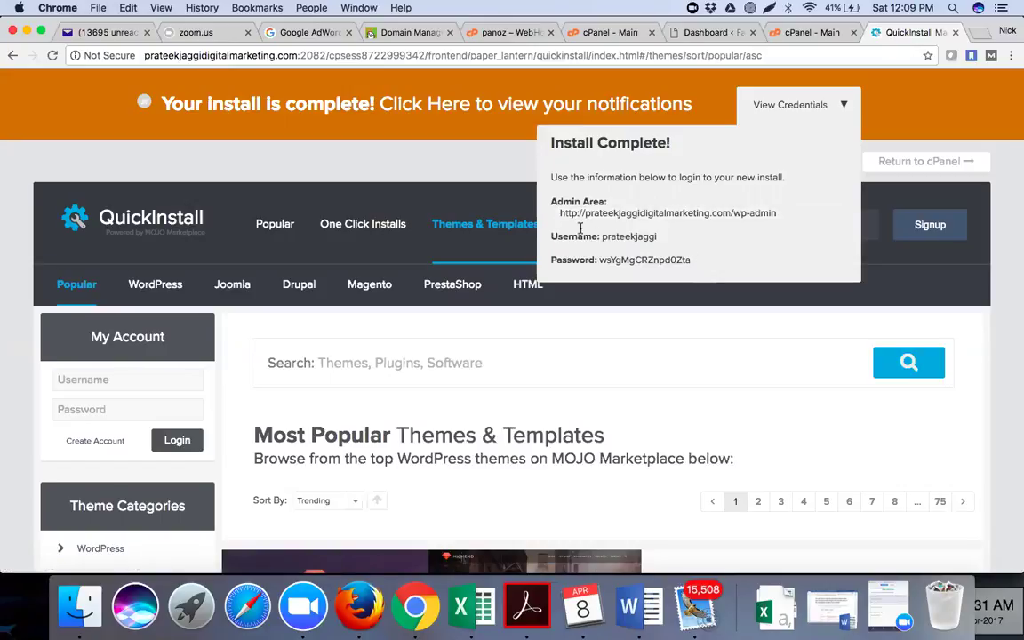
{"action": "left_click_drag", "start_coordinate": [698, 260], "coordinate": [549, 201]}
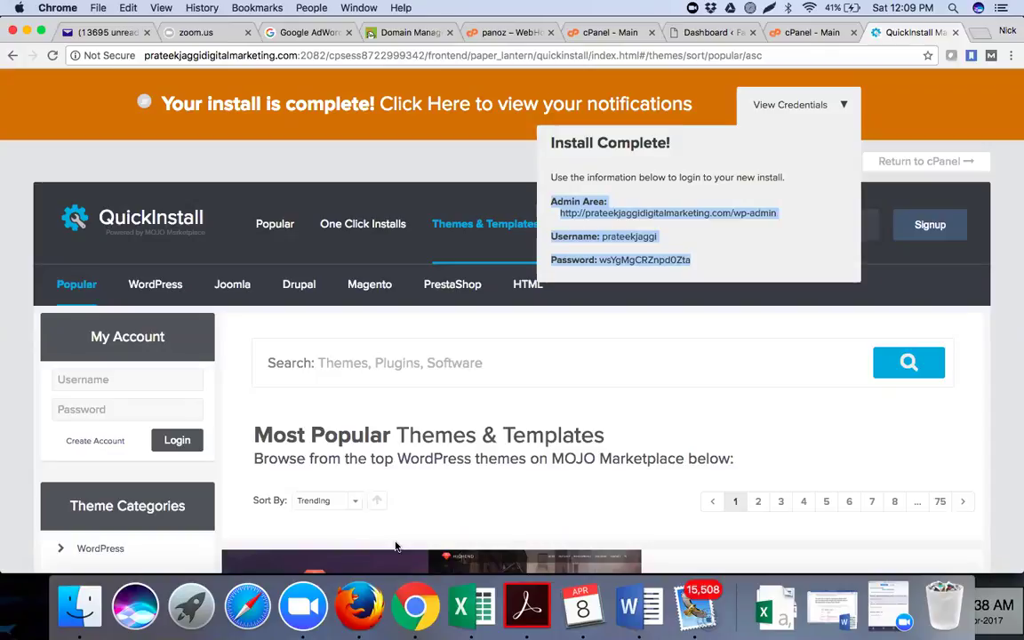
{"action": "left_click", "coordinate": [760, 245]}
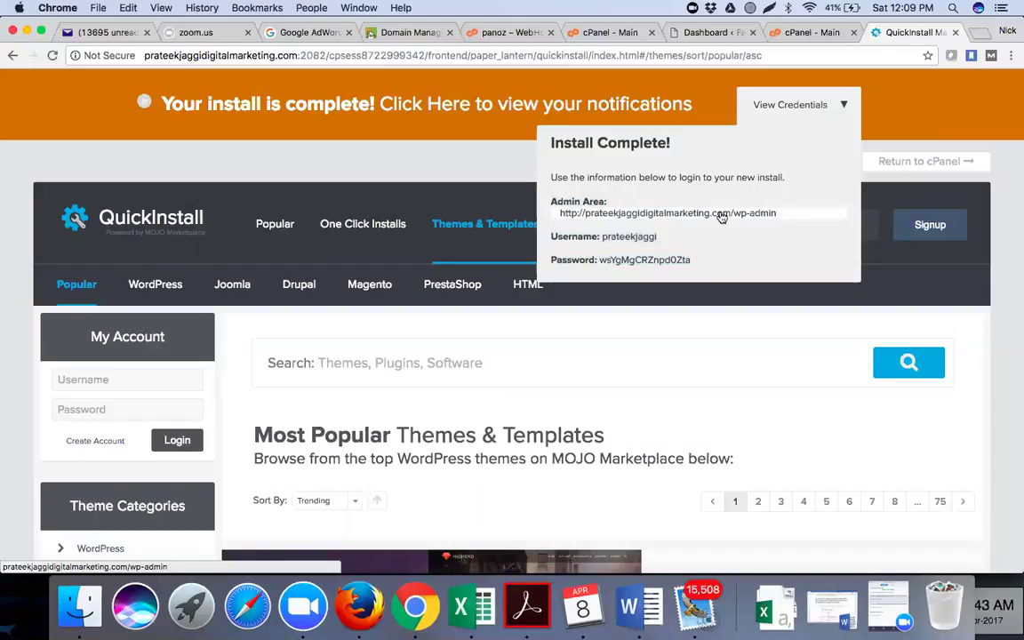
{"action": "left_click", "coordinate": [722, 215]}
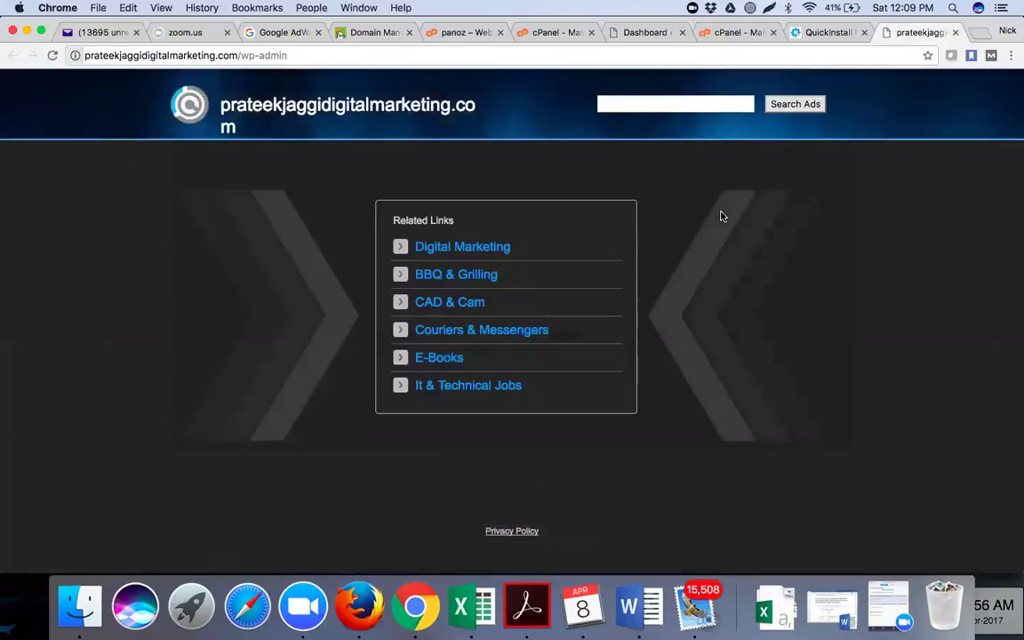
Reload the new site's wp-admin address until the WordPress login page replaces the parked page.
{"action": "left_click", "coordinate": [366, 55]}
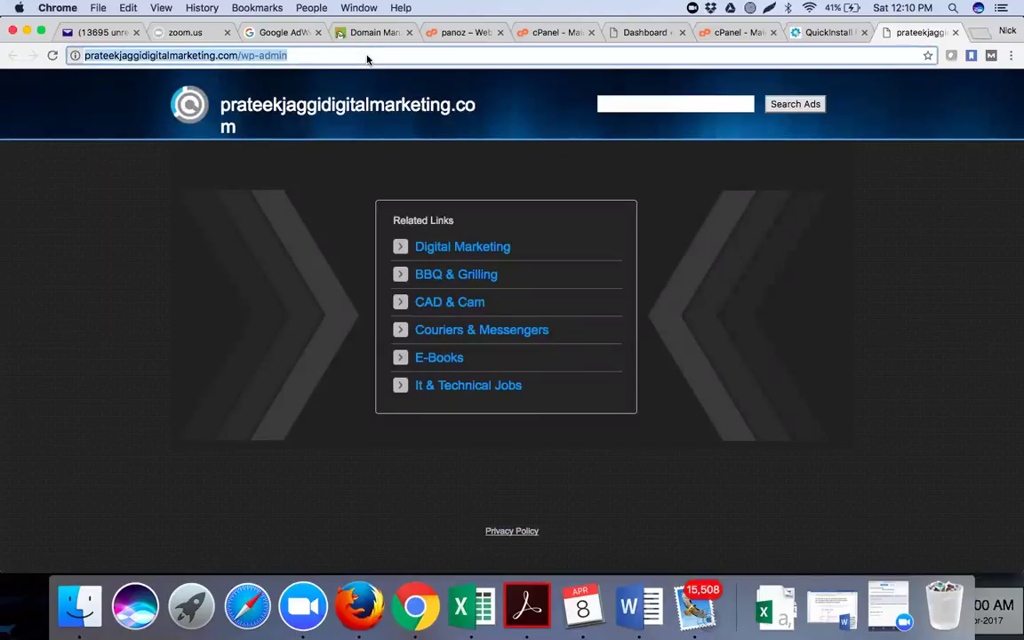
{"action": "key", "text": "Return"}
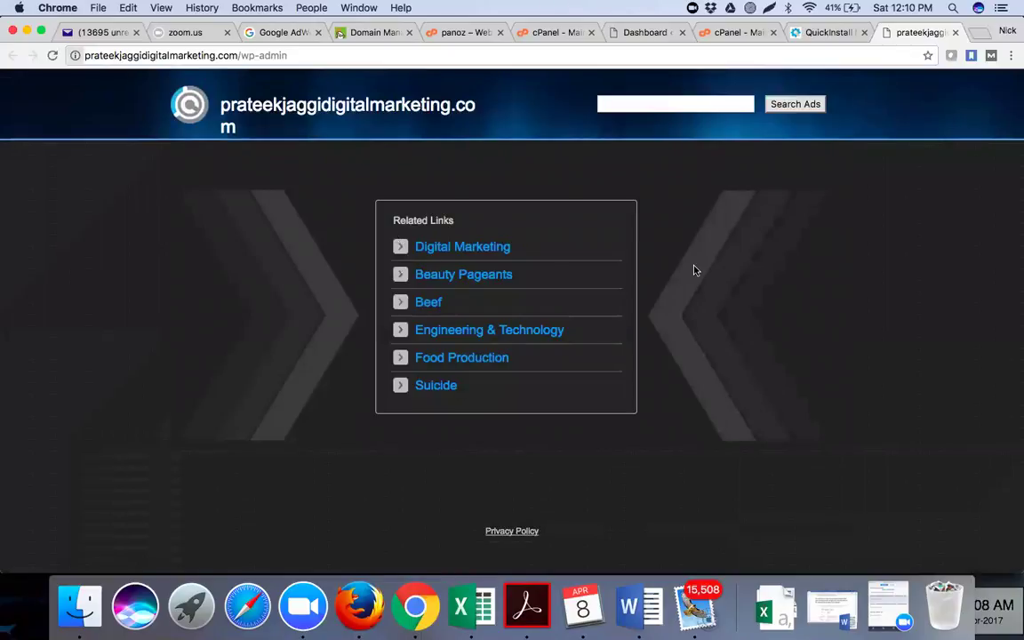
{"action": "left_click", "coordinate": [226, 58]}
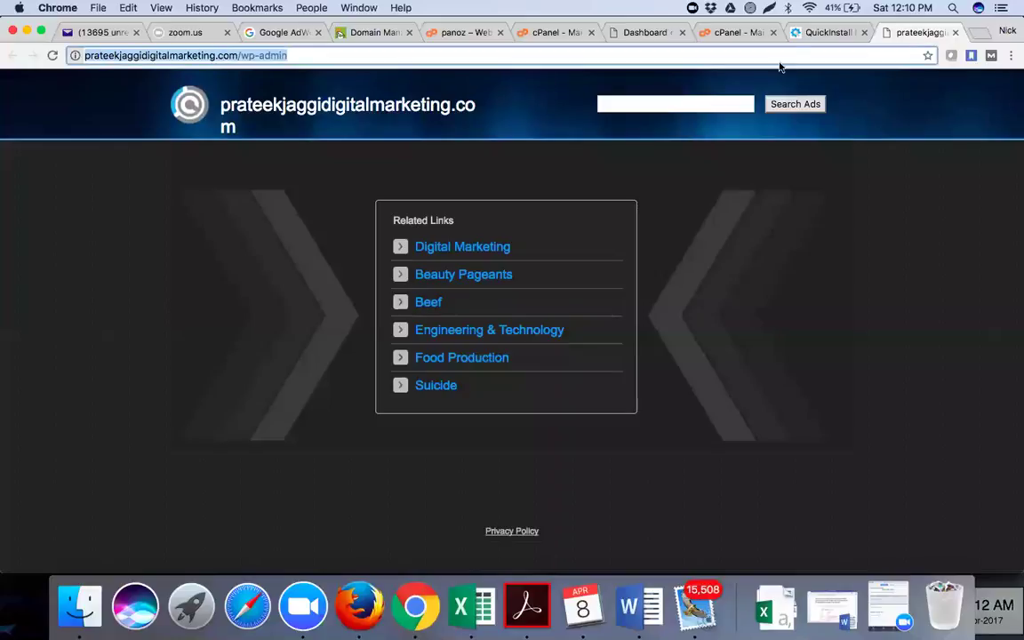
{"action": "left_click", "coordinate": [824, 34]}
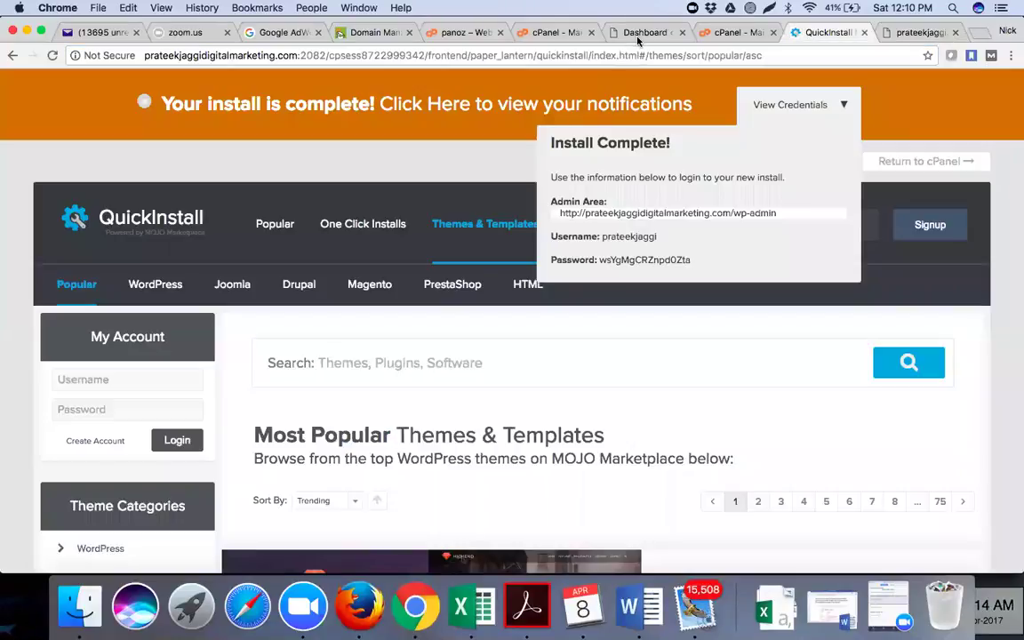
{"action": "left_click", "coordinate": [637, 37]}
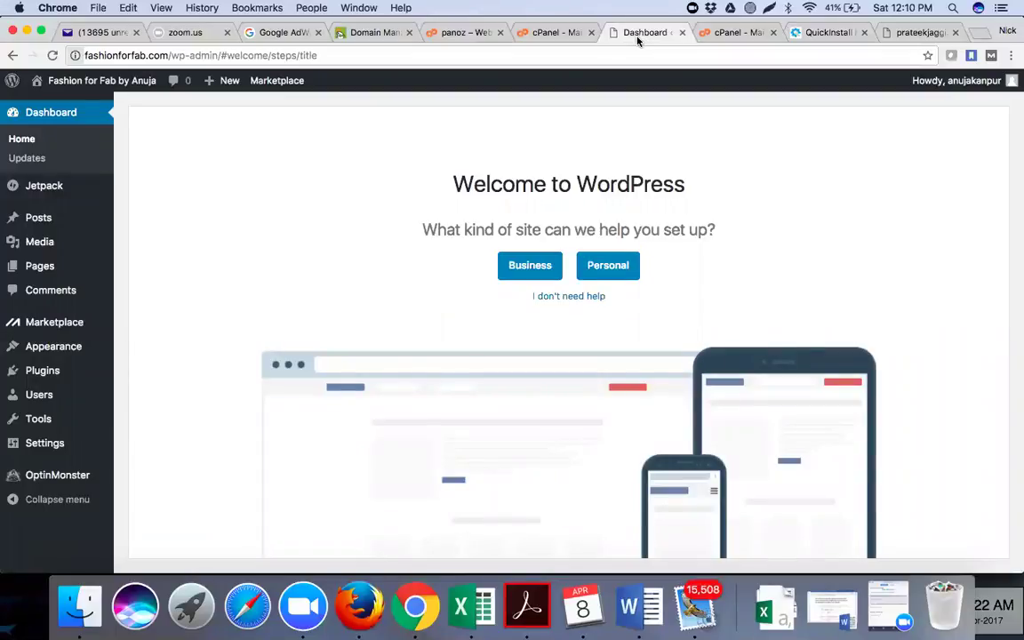
{"action": "left_click", "coordinate": [899, 32]}
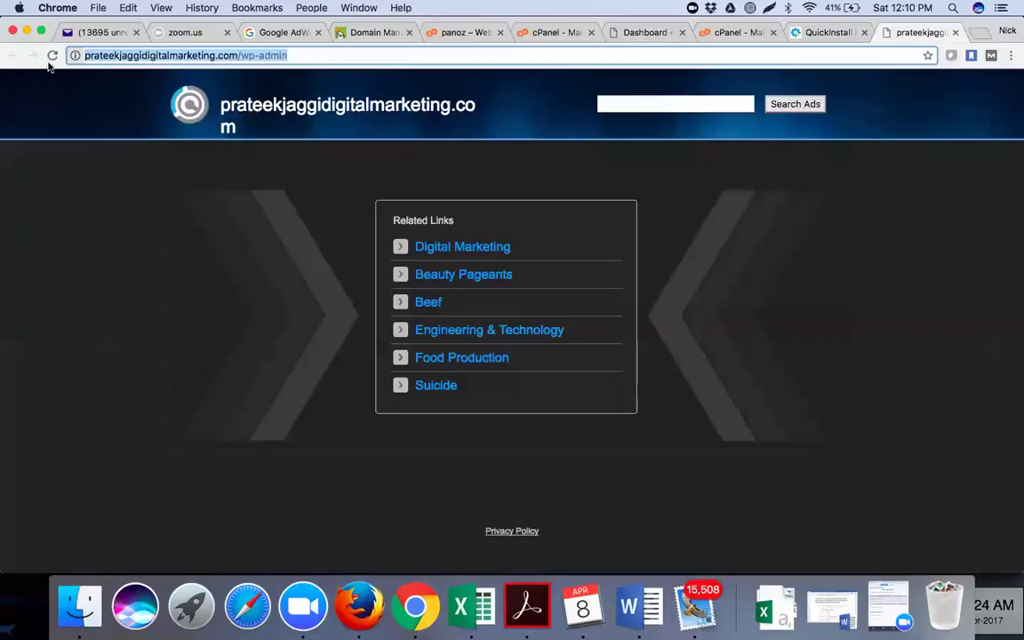
{"action": "left_click", "coordinate": [52, 56]}
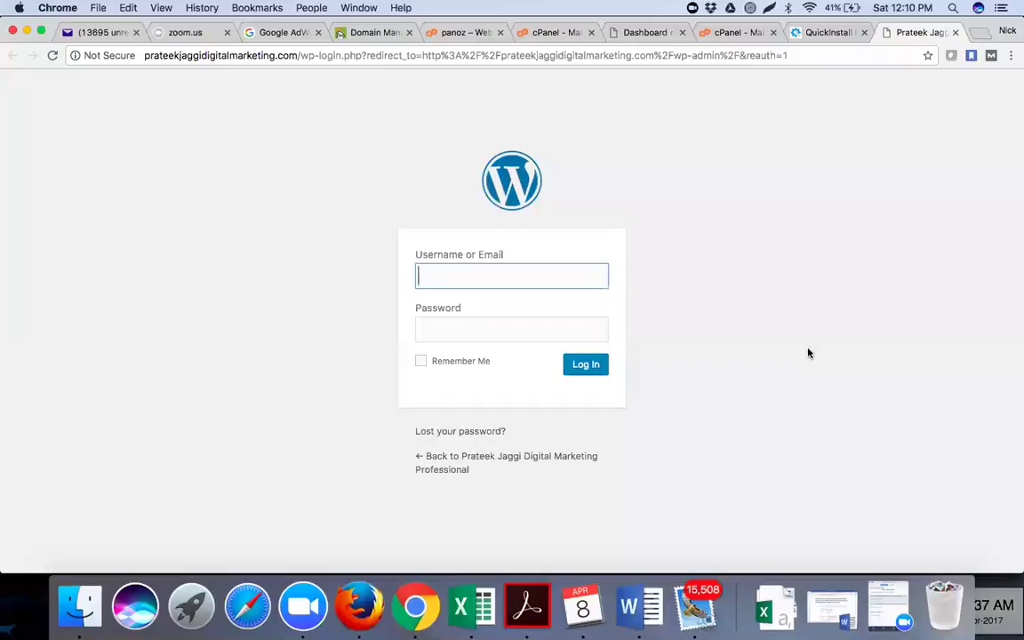
Log in to the new site's wp-admin with the admin username and password from the QuickInstall credentials.
{"action": "left_click", "coordinate": [503, 272]}
{"action": "left_click", "coordinate": [709, 201]}
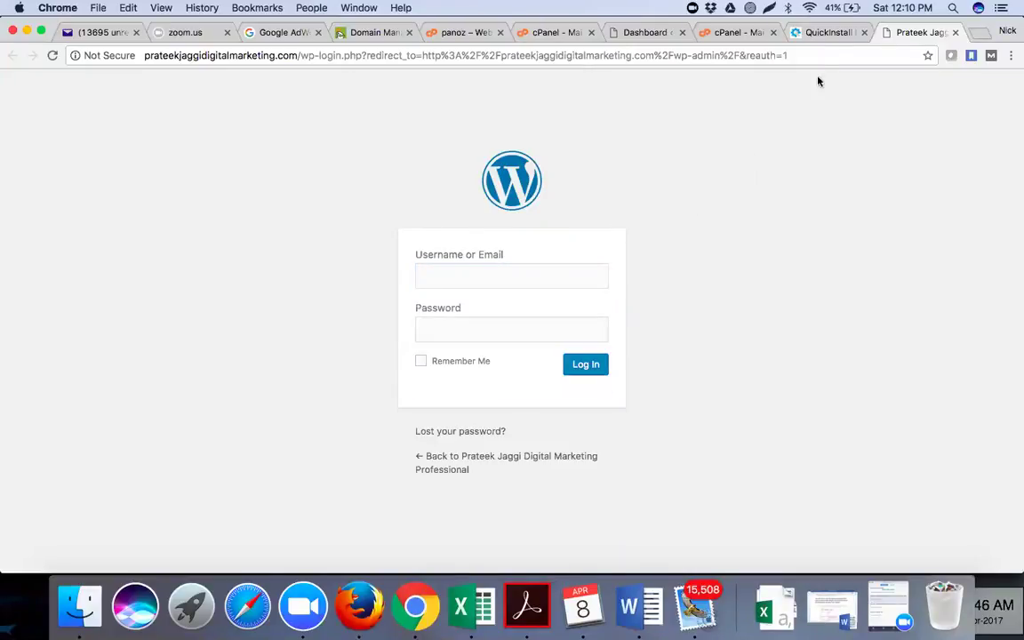
{"action": "key", "text": "ctrl+shift+Tab"}
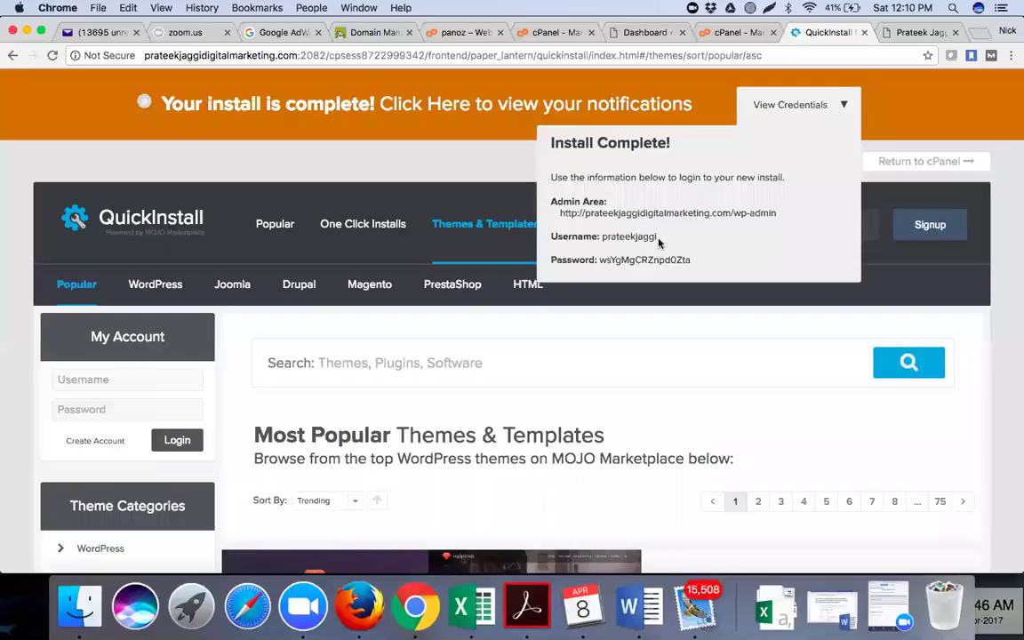
{"action": "left_click_drag", "start_coordinate": [660, 240], "coordinate": [602, 236]}
{"action": "key", "text": "super+c"}
{"action": "left_click", "coordinate": [916, 32]}
{"action": "left_click", "coordinate": [532, 272]}
{"action": "key", "text": "super+v"}
{"action": "left_click", "coordinate": [498, 330]}
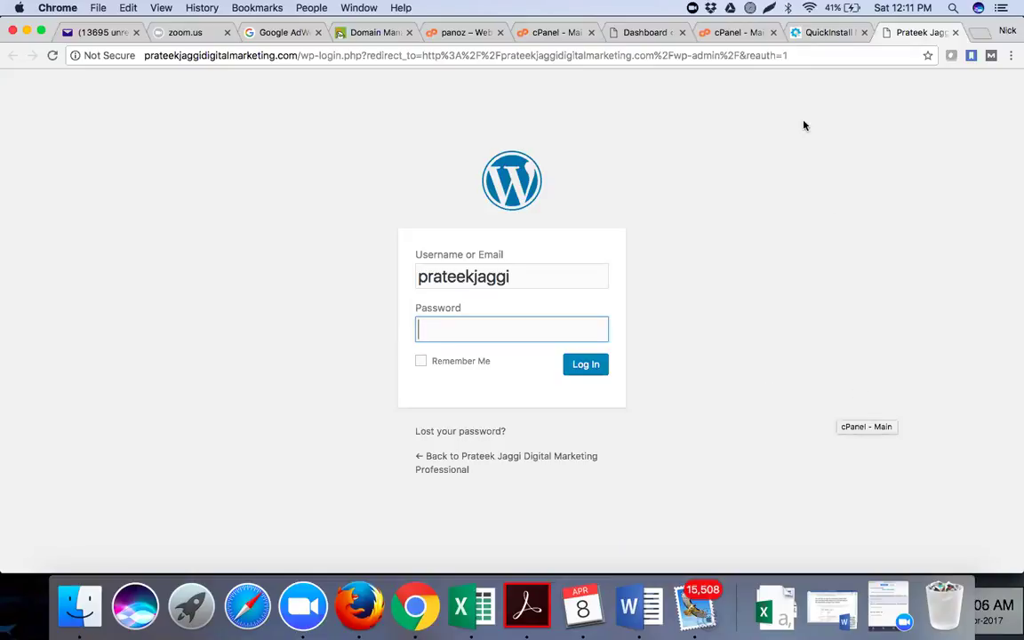
{"action": "key", "text": "super+v"}
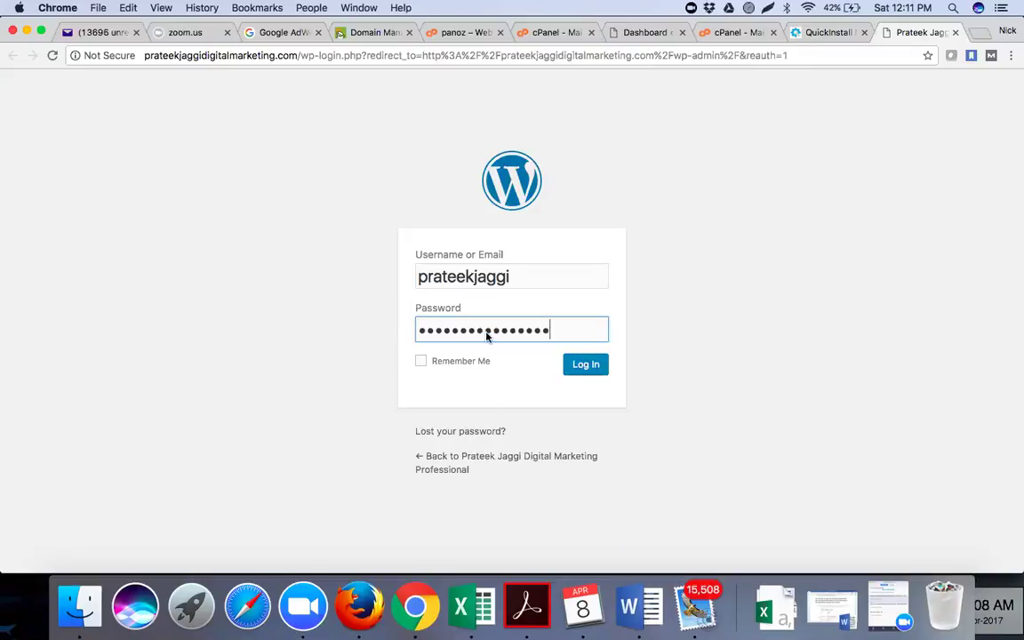
{"action": "left_click", "coordinate": [574, 369]}
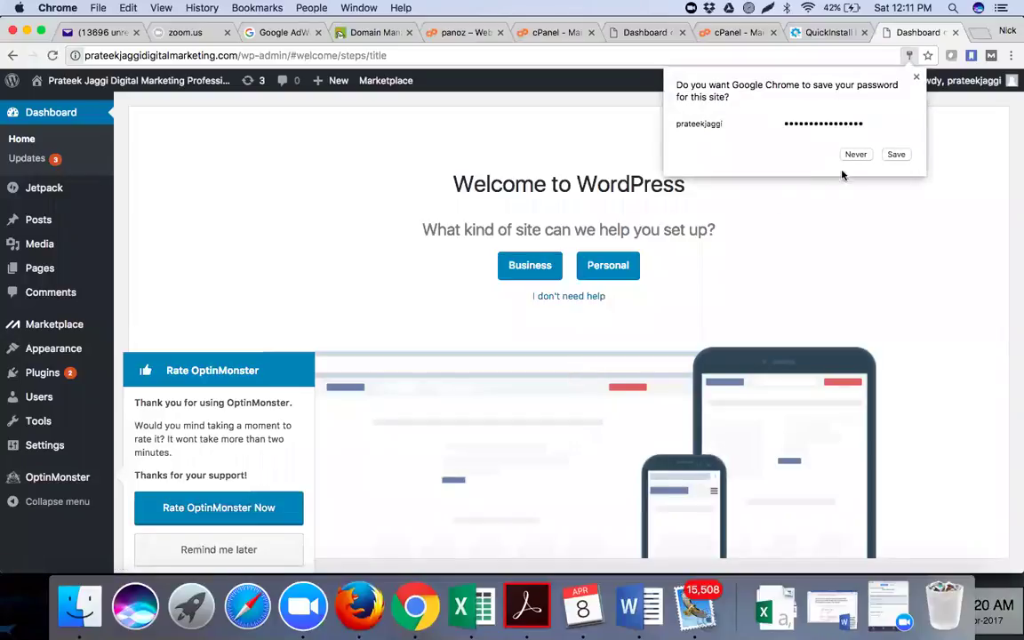
Choose Never on Chrome's offer to save the admin password.
{"action": "left_click", "coordinate": [855, 158]}
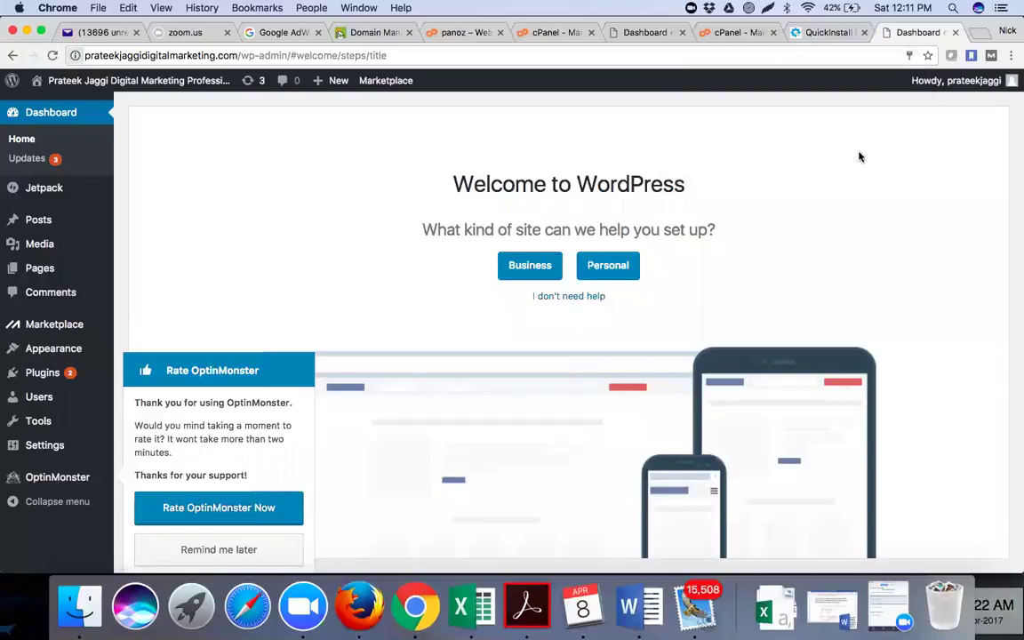
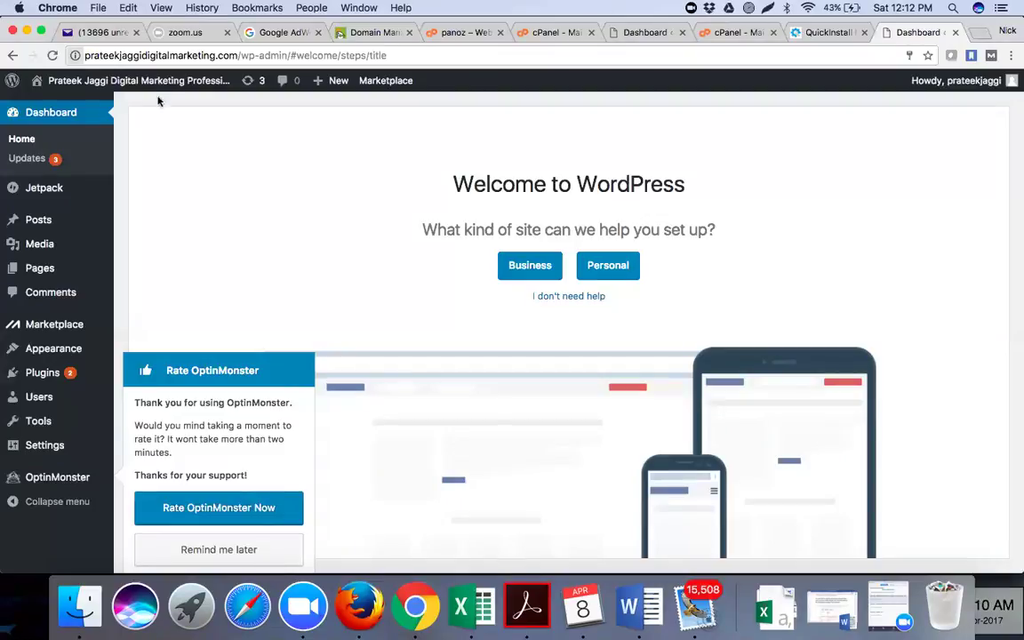
Visit the live site and scroll through its Hello world post and sidebar widgets.
{"action": "mouse_move", "coordinate": [152, 83]}
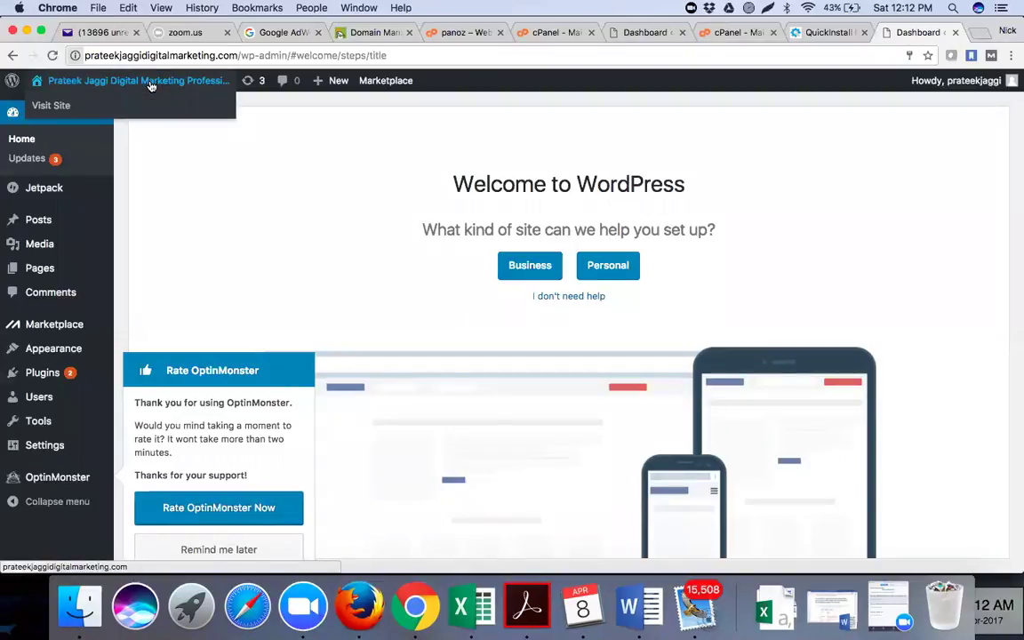
{"action": "left_click", "coordinate": [52, 106]}
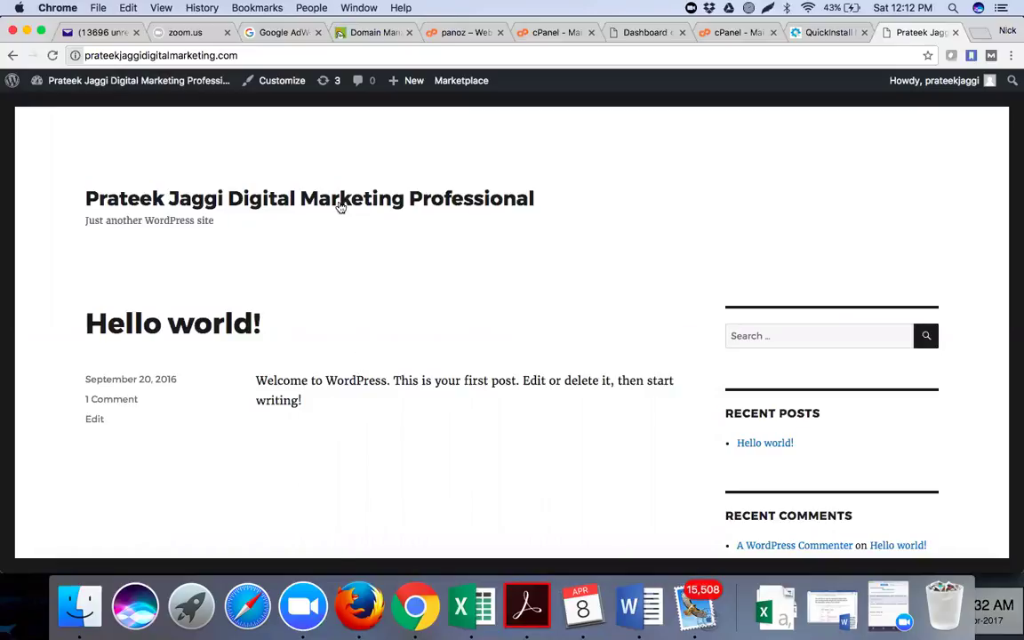
{"action": "scroll", "coordinate": [338, 301], "scroll_direction": "down", "scroll_amount": 5}
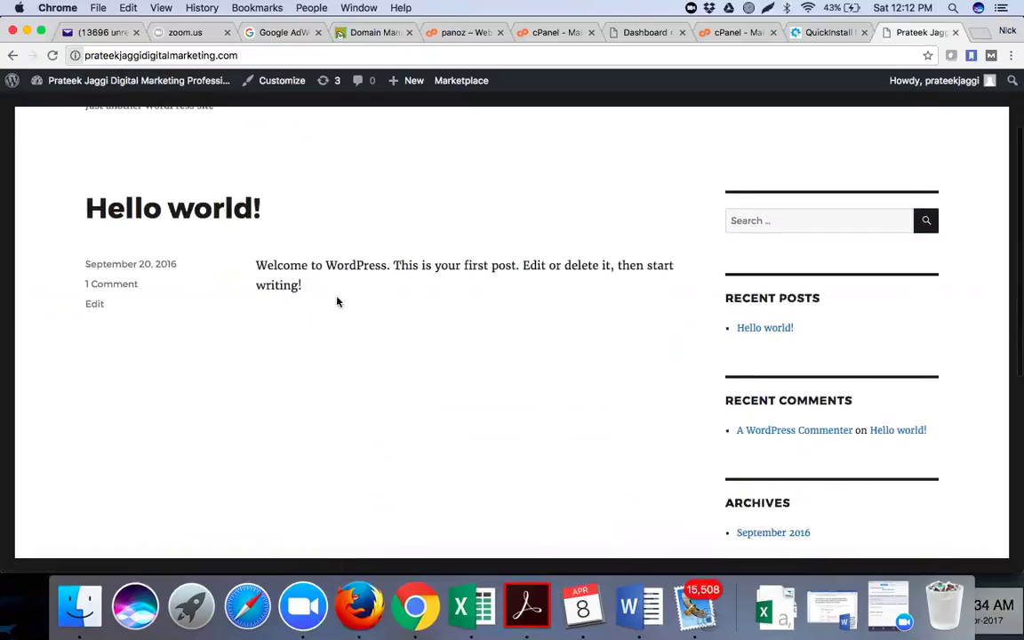
{"action": "scroll", "coordinate": [338, 302], "scroll_direction": "down", "scroll_amount": 7}
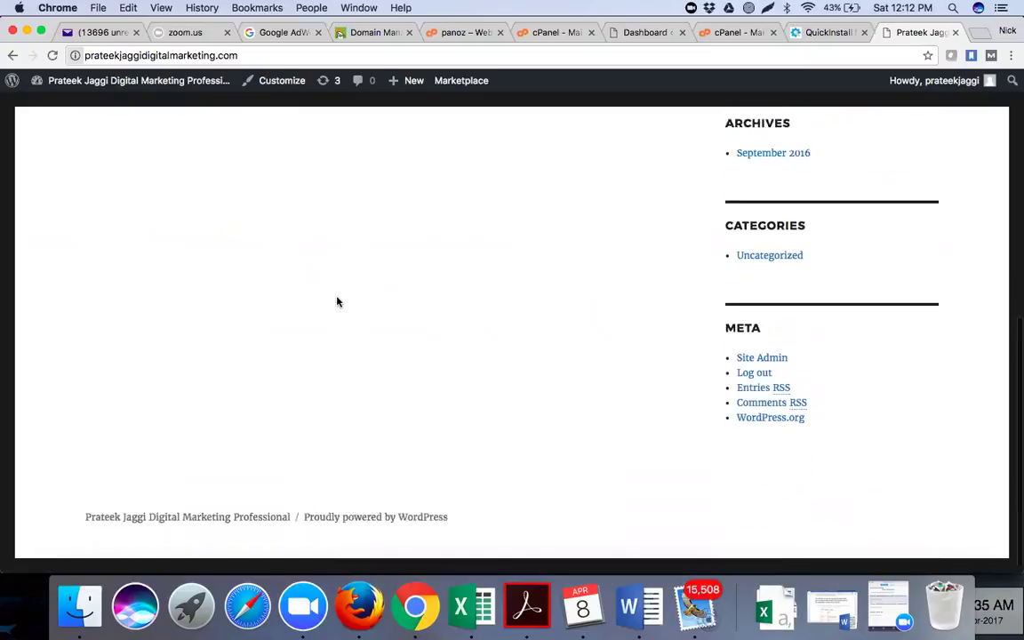
{"action": "scroll", "coordinate": [337, 302], "scroll_direction": "up", "scroll_amount": 5}
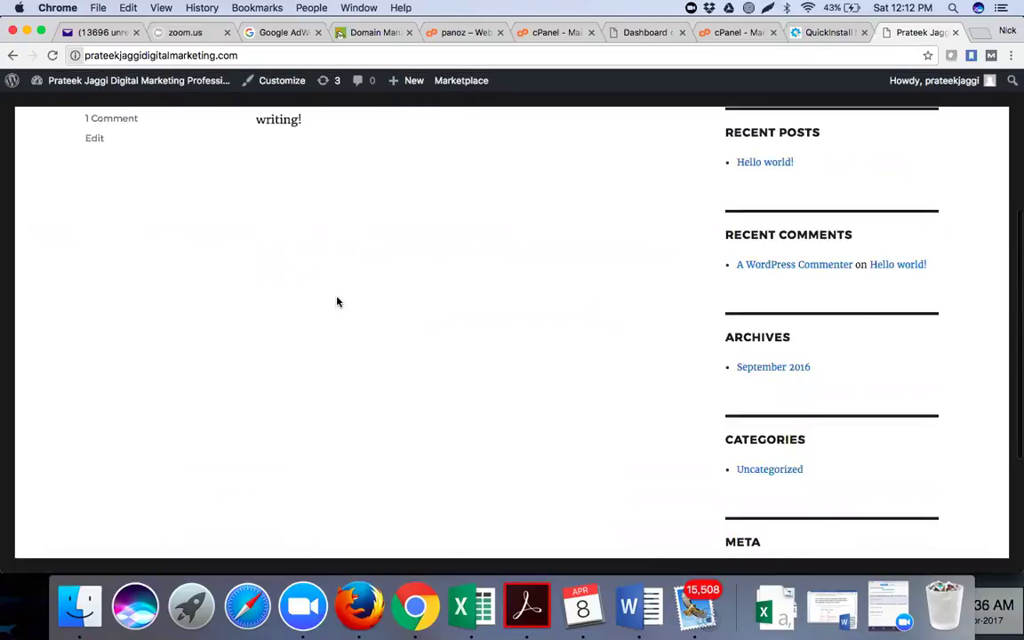
{"action": "scroll", "coordinate": [337, 302], "scroll_direction": "up", "scroll_amount": 7}
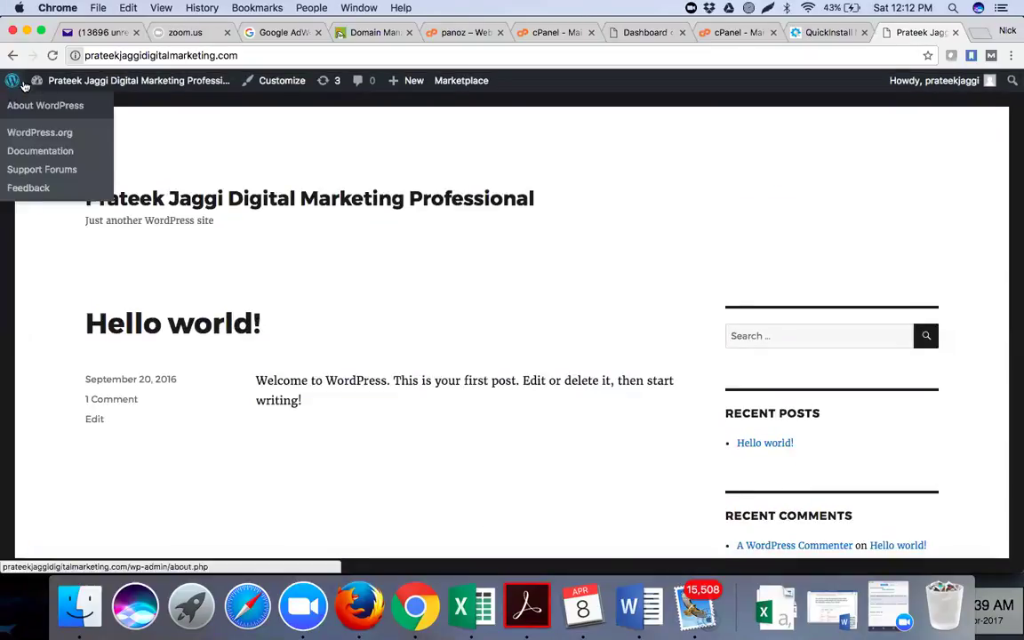
{"action": "mouse_move", "coordinate": [68, 82]}
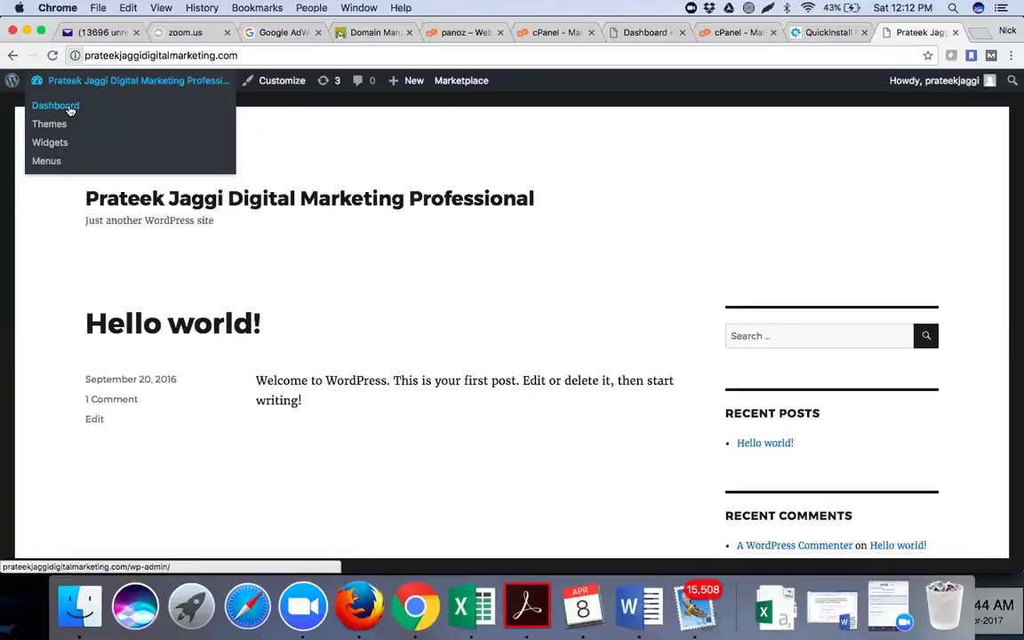
Return to the admin dashboard and quit the Mail app from the dock.
{"action": "left_click", "coordinate": [71, 111]}
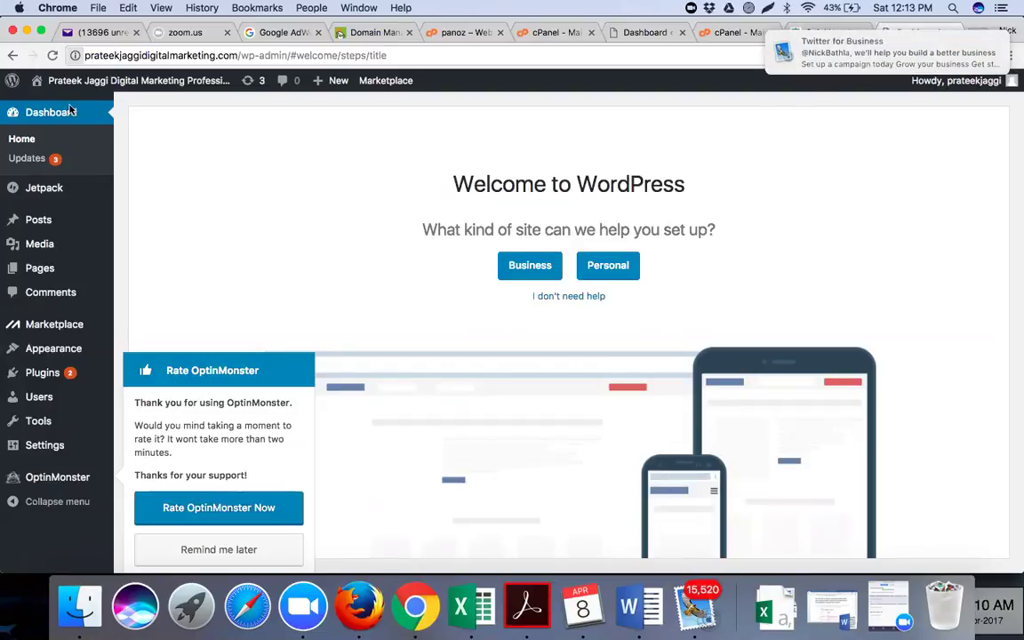
{"action": "right_click", "coordinate": [681, 616]}
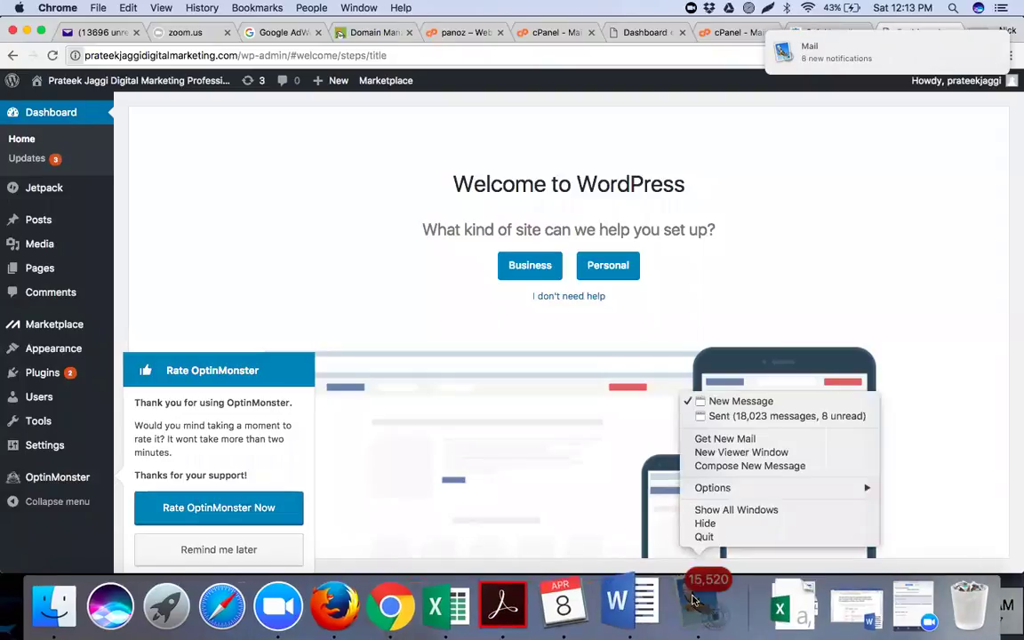
{"action": "left_click", "coordinate": [731, 539]}
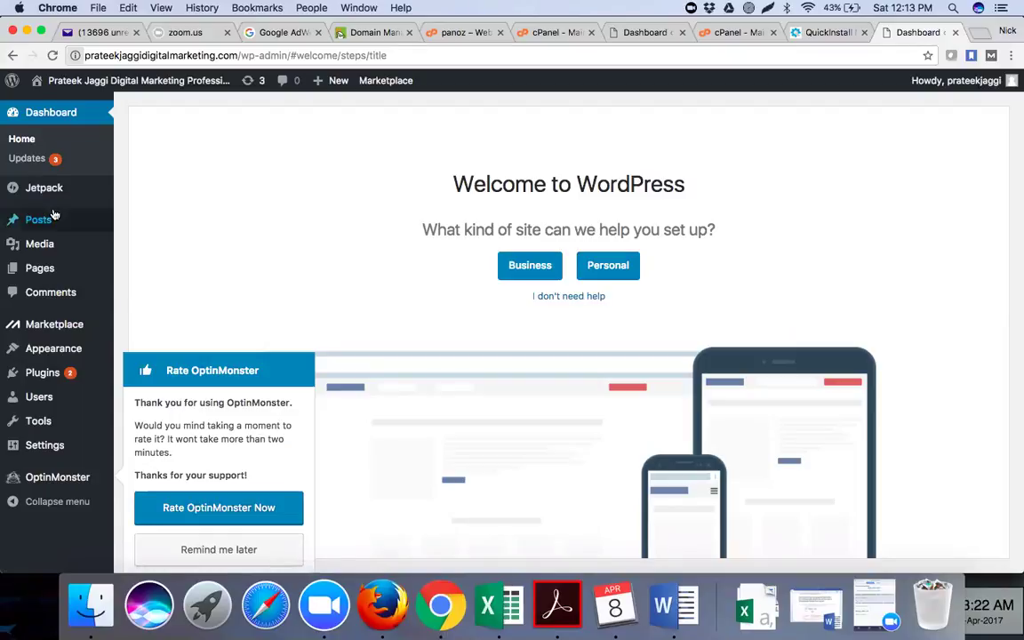
Postpone the OptinMonster rating request and go to Appearance > Themes.
{"action": "mouse_move", "coordinate": [46, 222]}
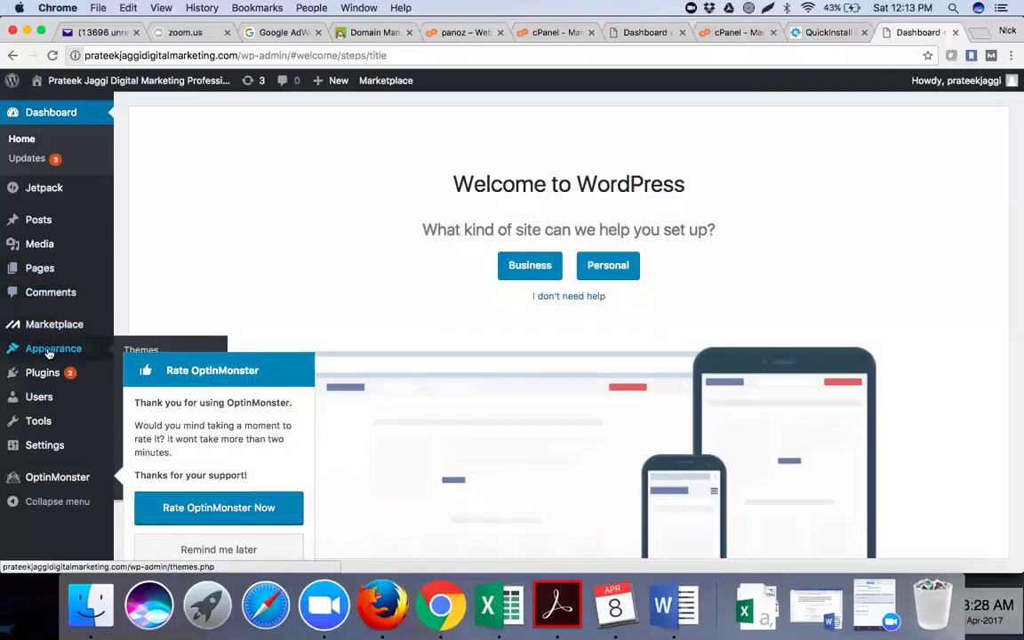
{"action": "left_click", "coordinate": [237, 552]}
{"action": "mouse_move", "coordinate": [62, 454]}
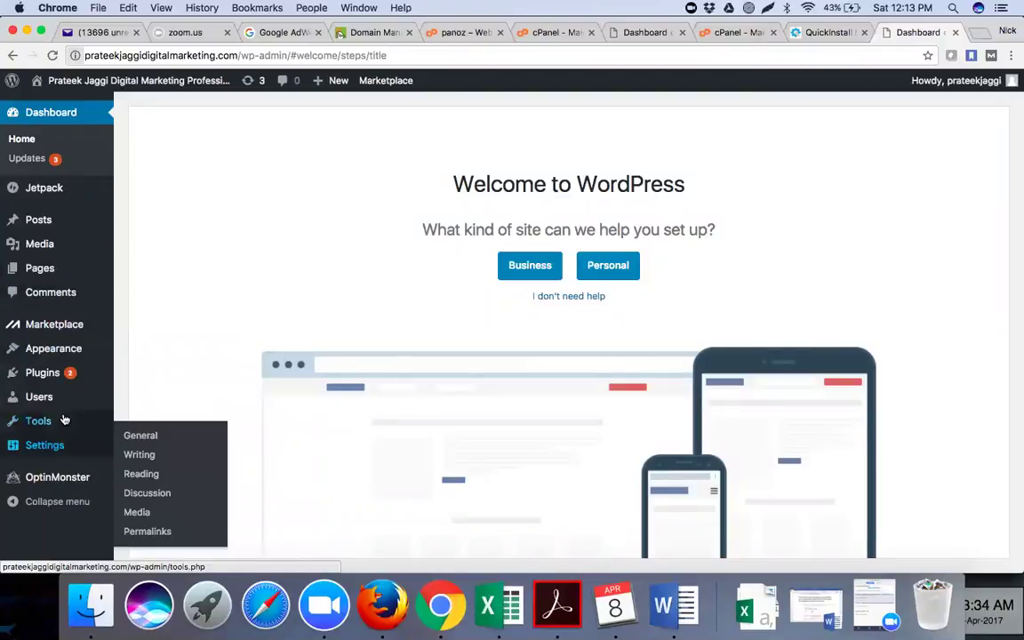
{"action": "mouse_move", "coordinate": [76, 358]}
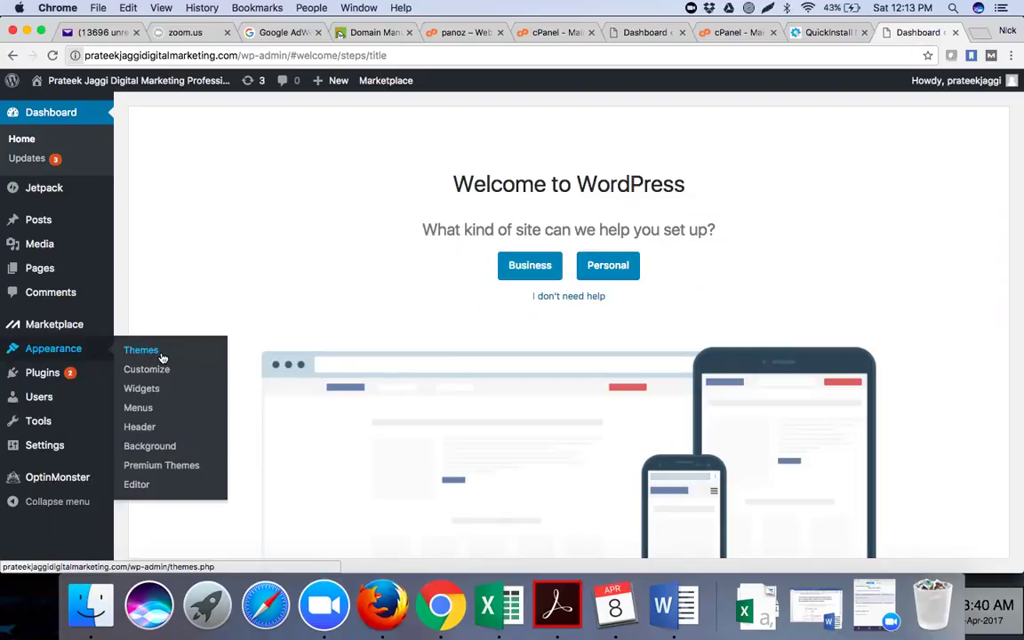
{"action": "left_click", "coordinate": [140, 350]}
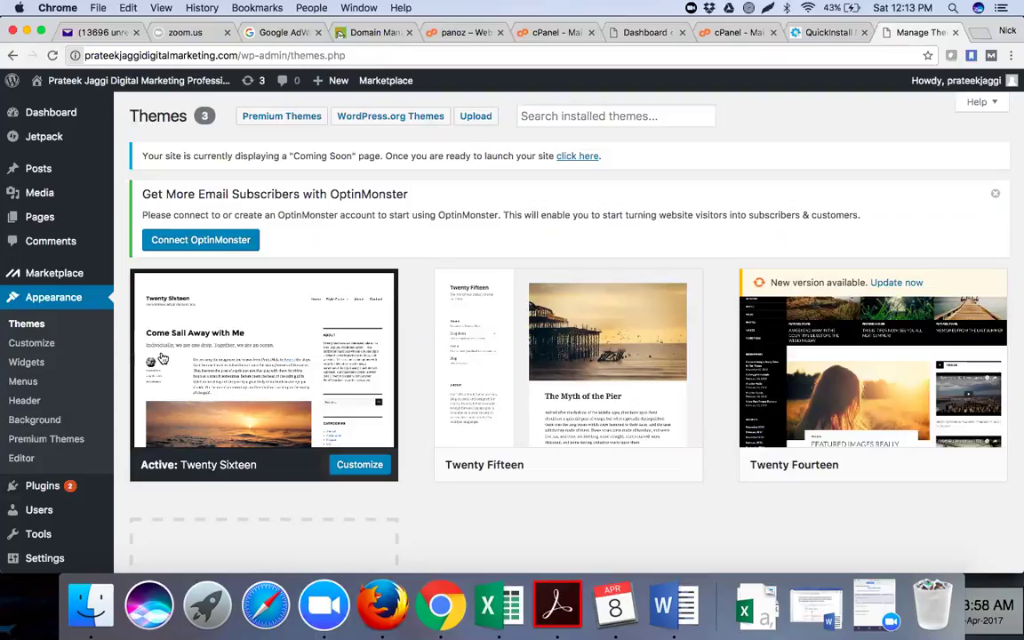
Dismiss the OptinMonster subscriber notice and scroll down the Themes page.
{"action": "mouse_move", "coordinate": [108, 82]}
{"action": "left_click", "coordinate": [994, 194]}
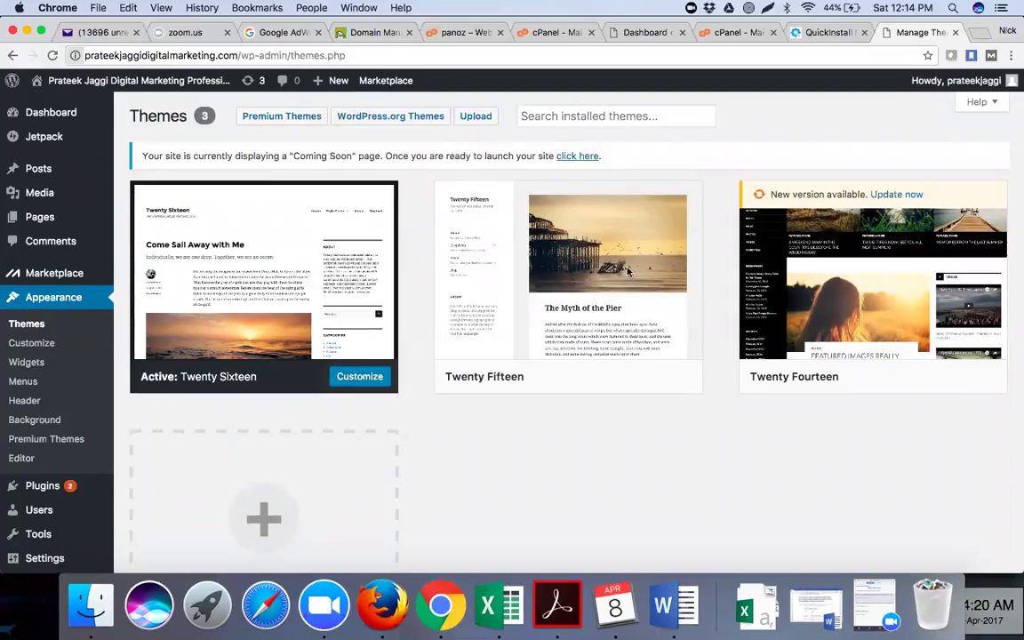
{"action": "scroll", "coordinate": [505, 321], "scroll_direction": "down", "scroll_amount": 4}
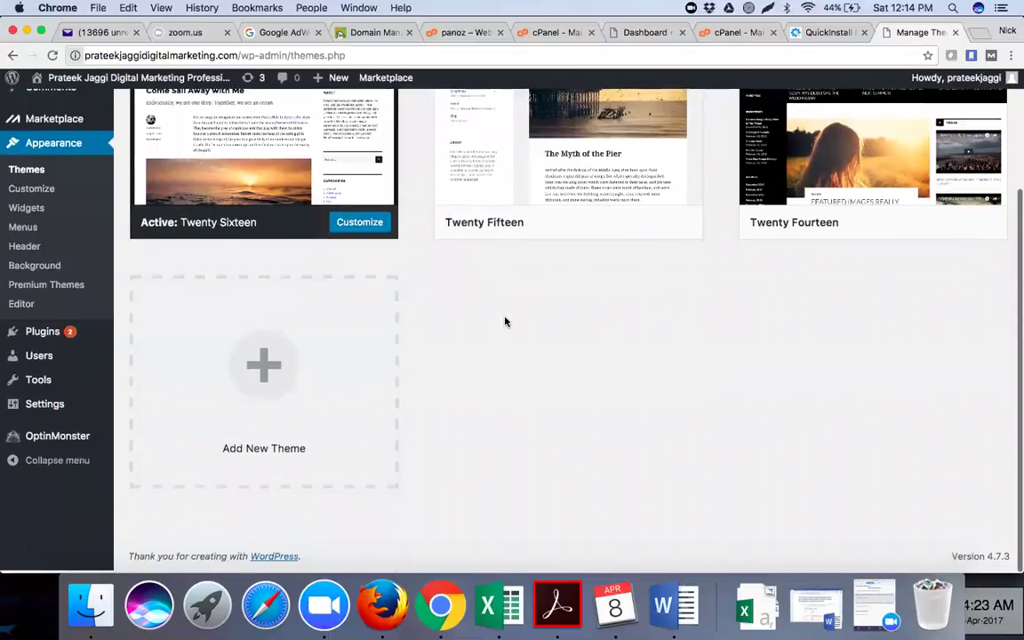
Start adding a new theme and search the directory for 'marketing'.
{"action": "left_click", "coordinate": [264, 378]}
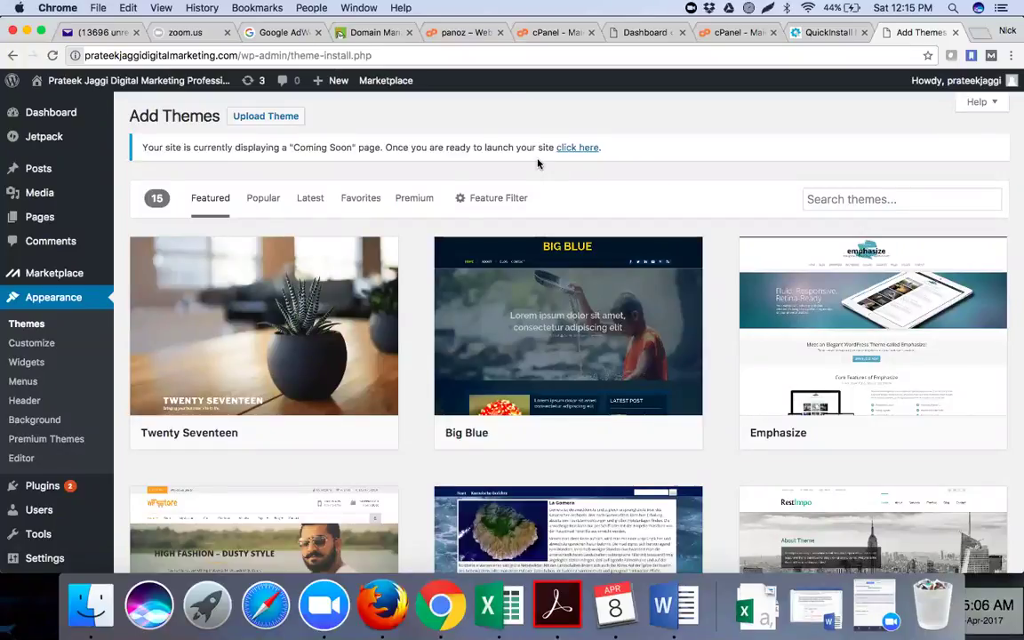
{"action": "left_click", "coordinate": [920, 197]}
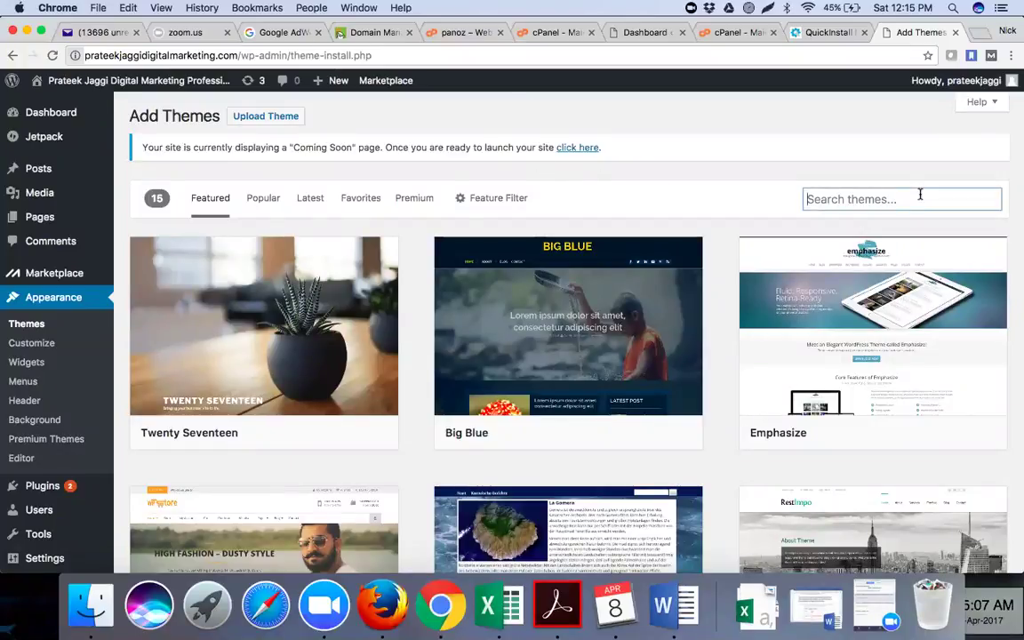
{"action": "type", "text": "marketing"}
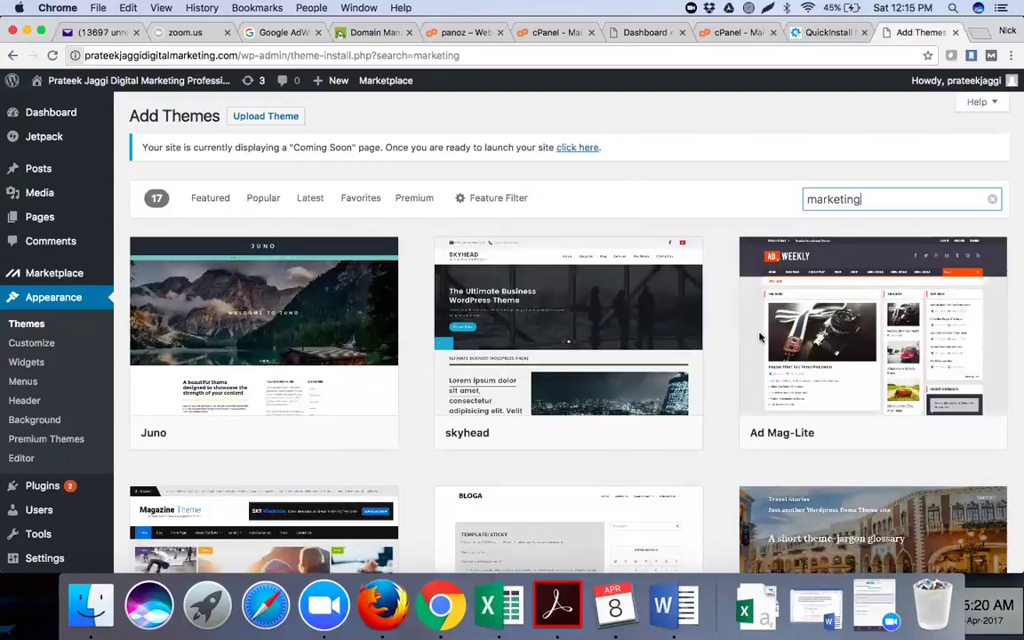
Scroll through the 17 marketing results, including Juno, skyhead and Ad Mag-Lite.
{"action": "scroll", "coordinate": [500, 301], "scroll_direction": "down", "scroll_amount": 2}
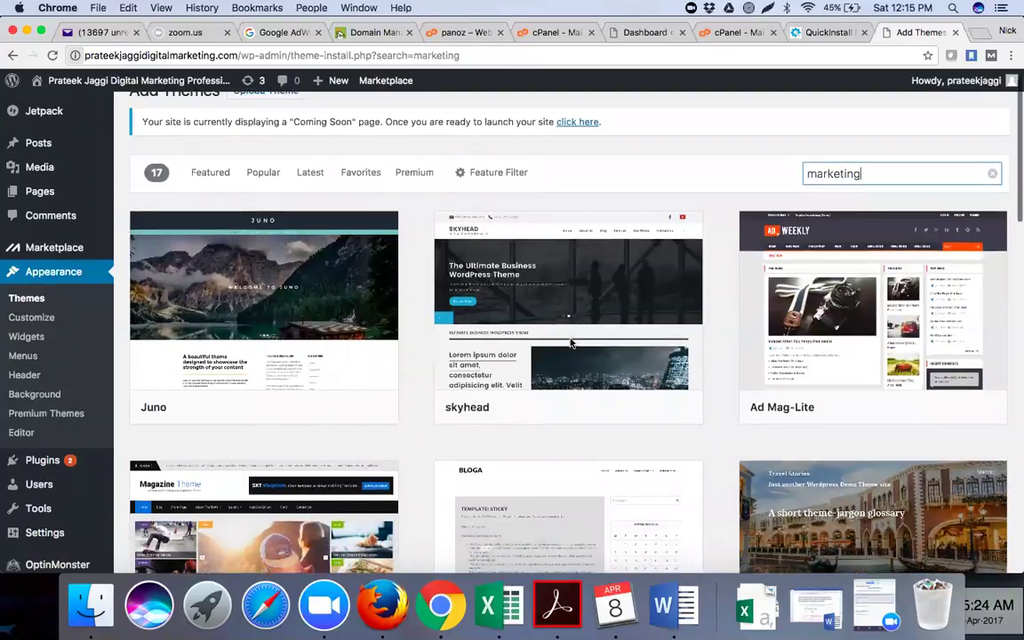
{"action": "scroll", "coordinate": [571, 342], "scroll_direction": "down", "scroll_amount": 1}
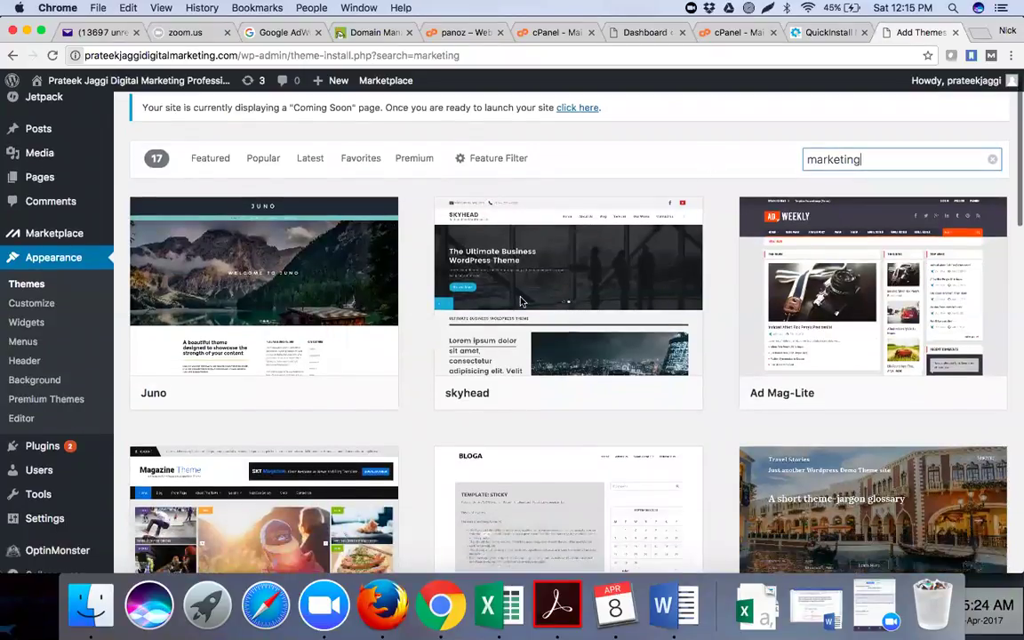
{"action": "scroll", "coordinate": [521, 301], "scroll_direction": "down", "scroll_amount": 5}
{"action": "scroll", "coordinate": [521, 300], "scroll_direction": "down", "scroll_amount": 3}
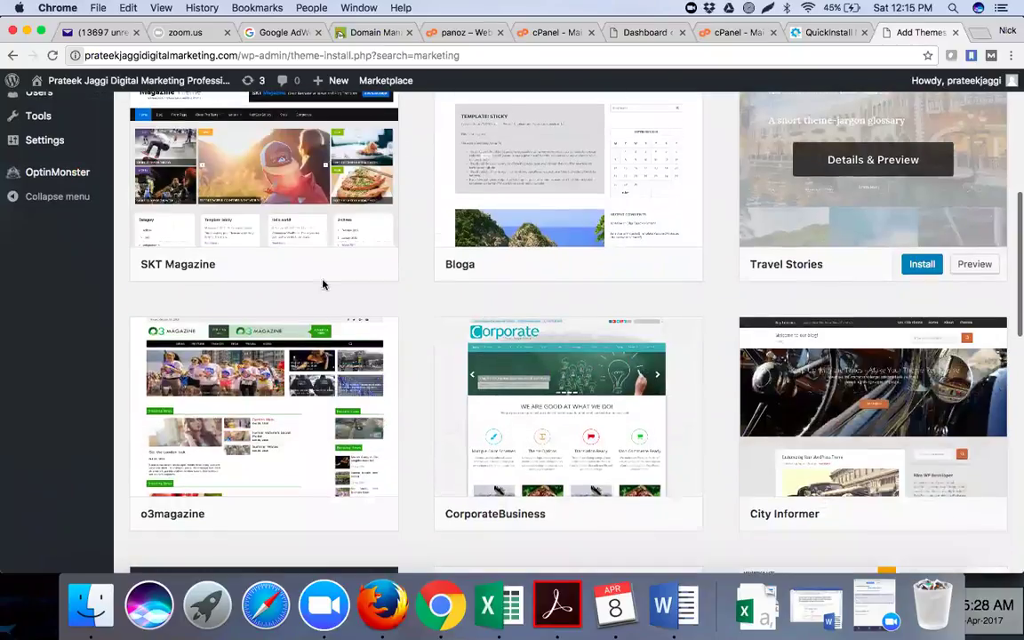
{"action": "scroll", "coordinate": [311, 266], "scroll_direction": "down", "scroll_amount": 1}
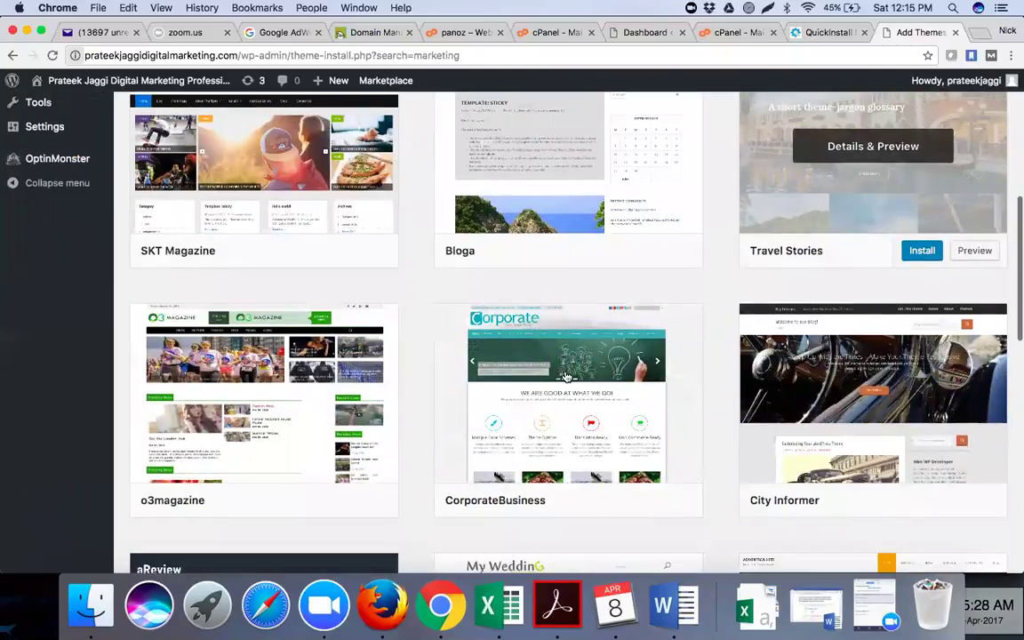
{"action": "scroll", "coordinate": [623, 318], "scroll_direction": "down", "scroll_amount": 5}
{"action": "scroll", "coordinate": [622, 320], "scroll_direction": "down", "scroll_amount": 1}
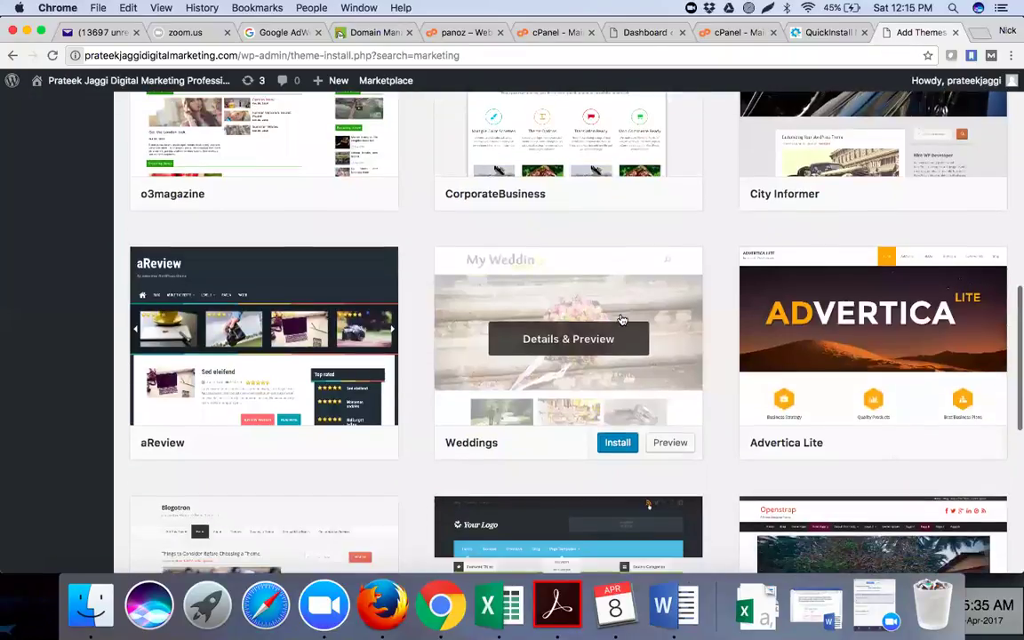
{"action": "scroll", "coordinate": [621, 320], "scroll_direction": "down", "scroll_amount": 2}
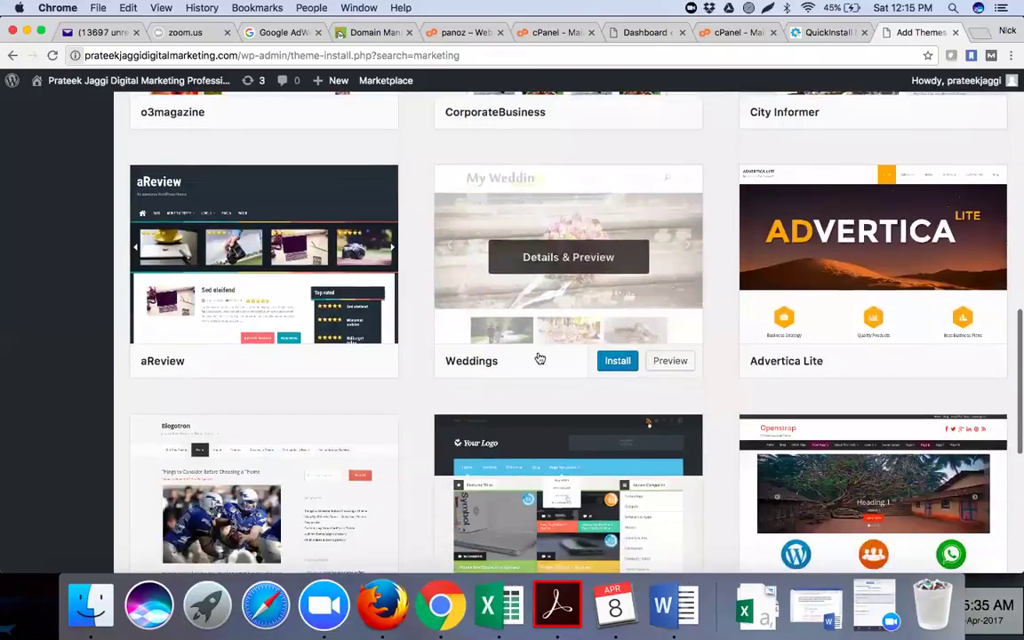
{"action": "scroll", "coordinate": [542, 355], "scroll_direction": "down", "scroll_amount": 4}
{"action": "scroll", "coordinate": [573, 334], "scroll_direction": "down", "scroll_amount": 2}
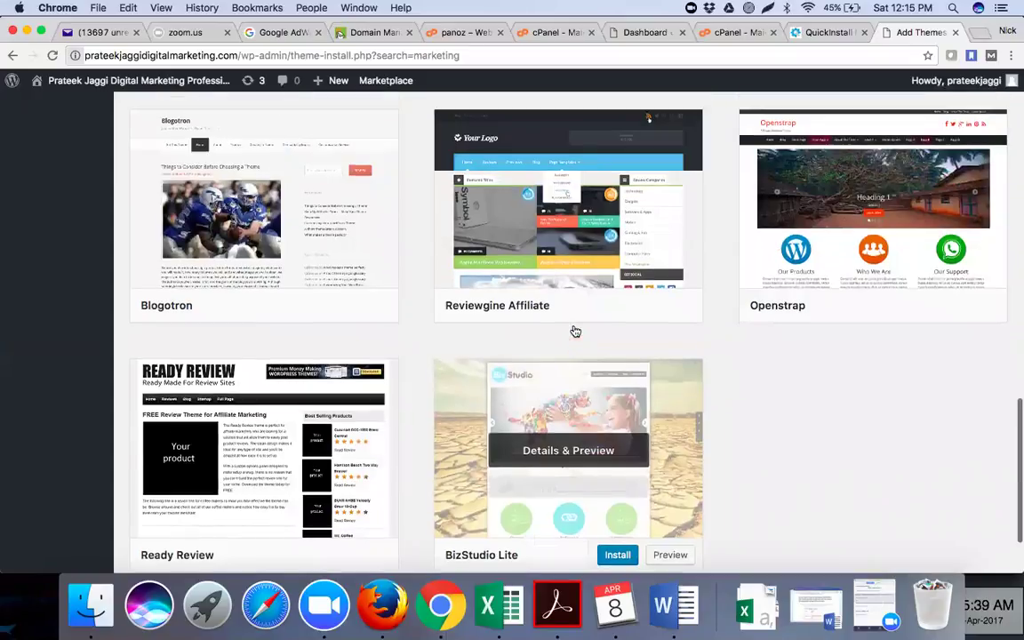
{"action": "scroll", "coordinate": [575, 331], "scroll_direction": "up", "scroll_amount": 4}
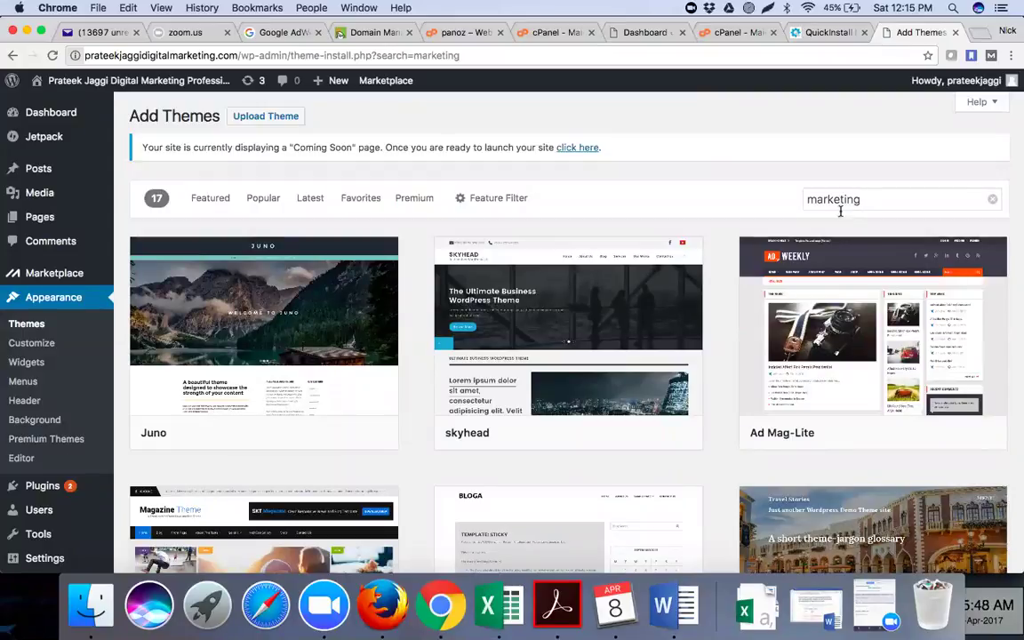
Select the whole 'marketing' term in the theme search box.
{"action": "mouse_move", "coordinate": [613, 307]}
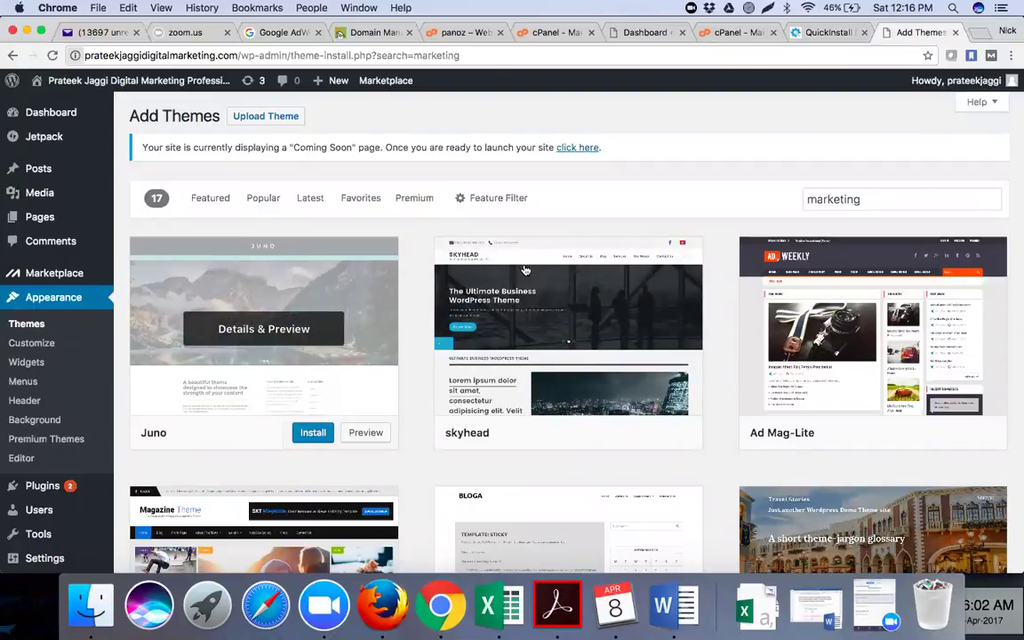
{"action": "left_click", "coordinate": [871, 199]}
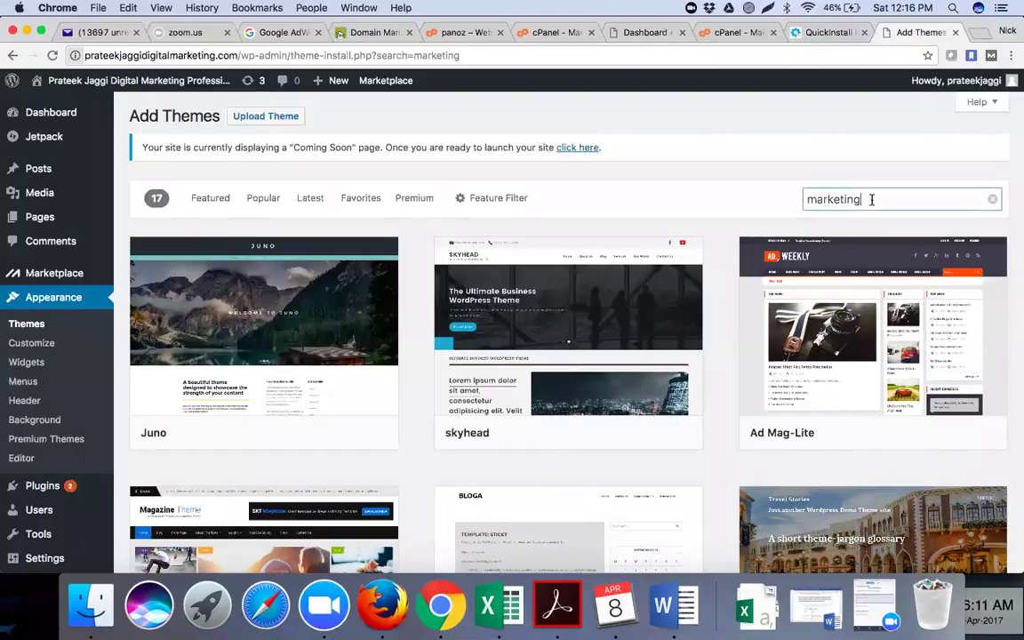
{"action": "key", "text": "super+a"}
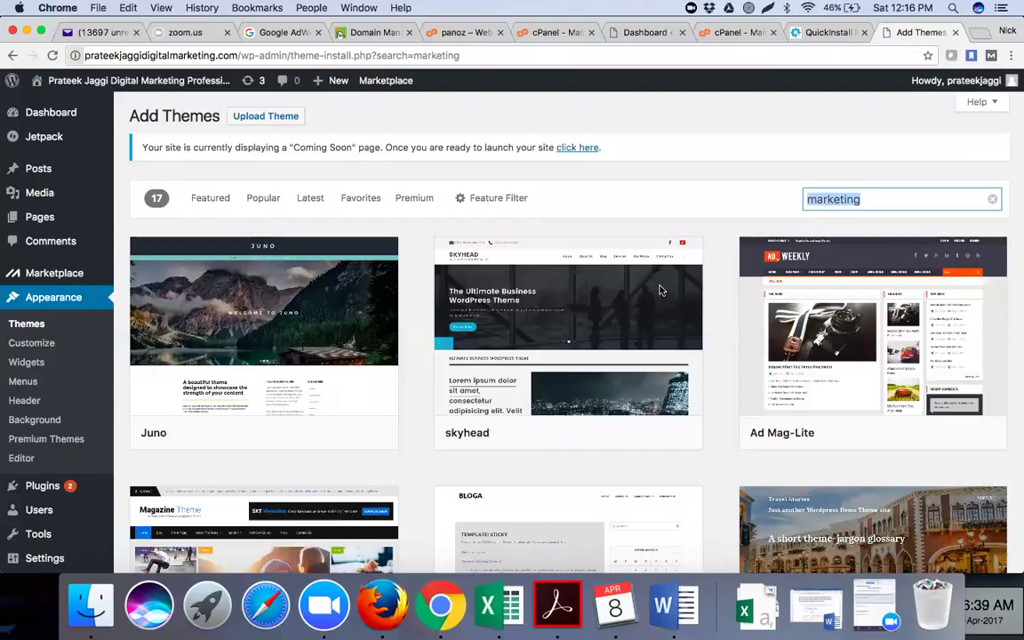
Clear the marketing search and search themes for 'personal profile'.
{"action": "left_click", "coordinate": [898, 199]}
{"action": "left_click", "coordinate": [993, 200]}
{"action": "type", "text": "p"}
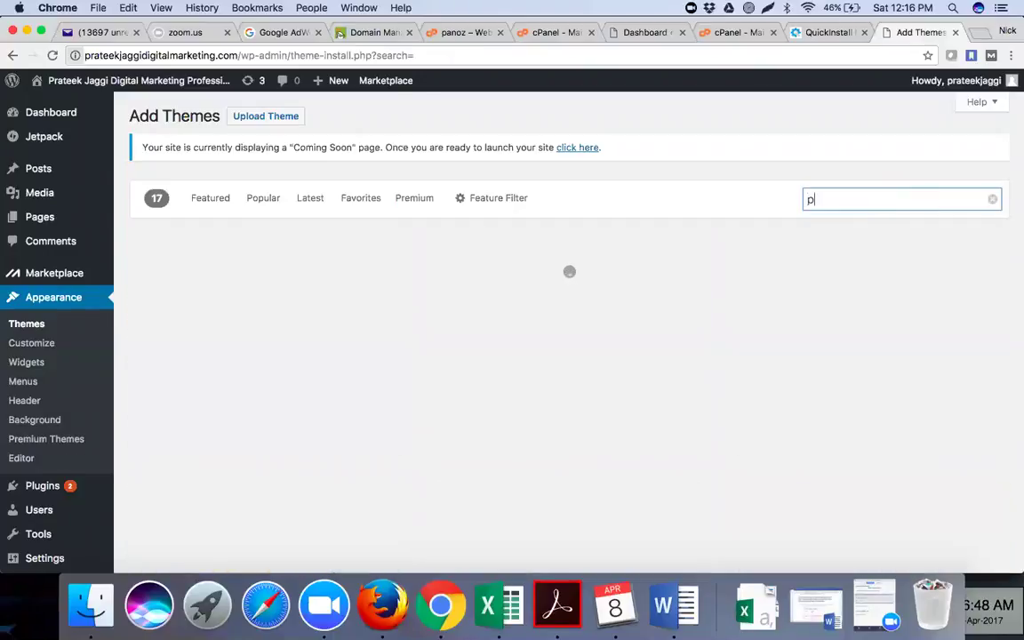
{"action": "type", "text": "ersonal profile"}
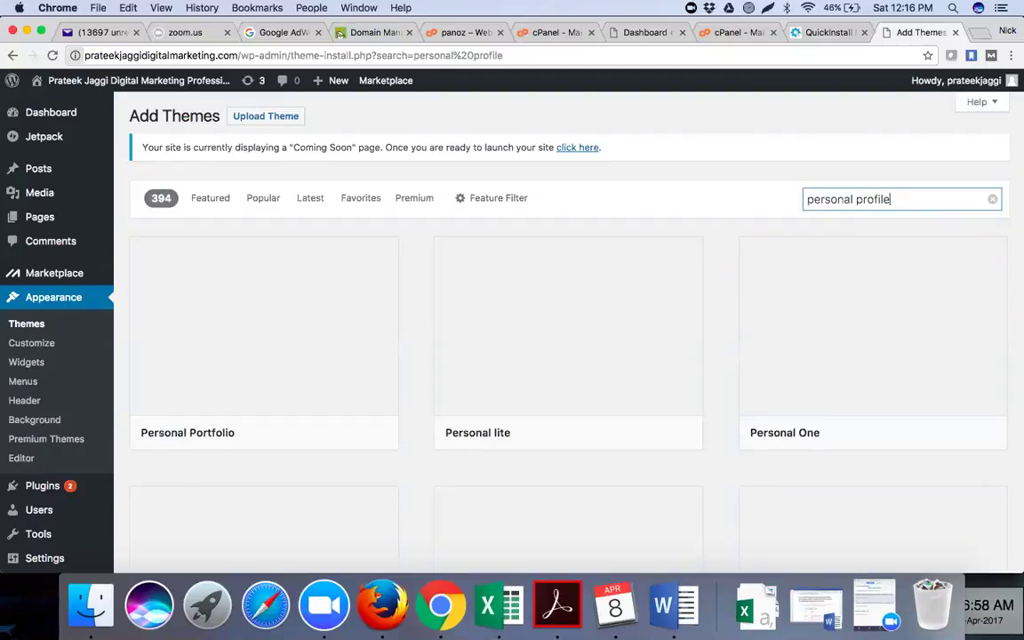
{"action": "mouse_move", "coordinate": [737, 275]}
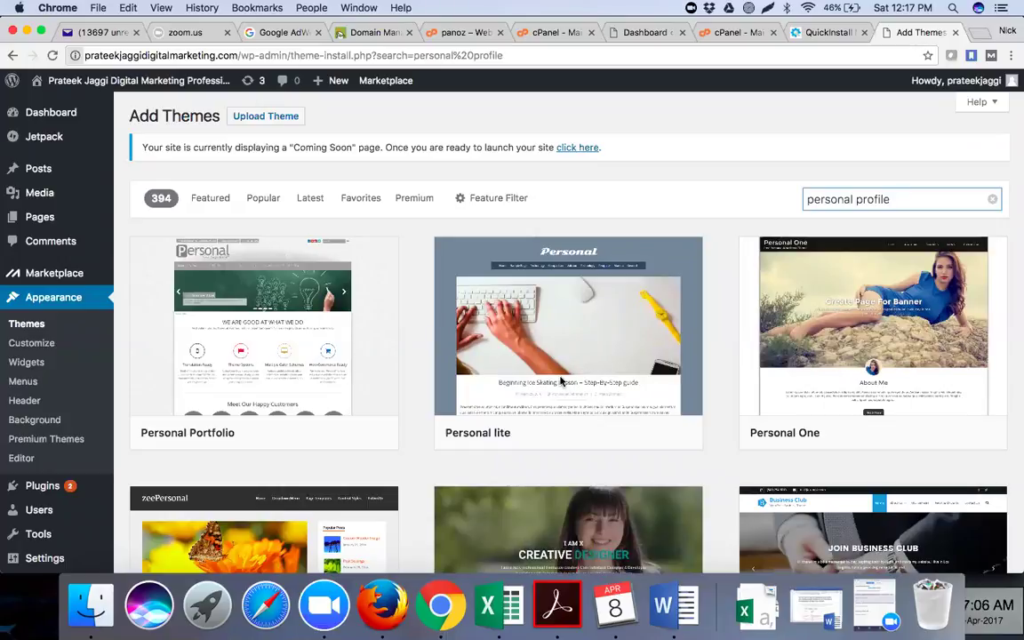
Browse the personal profile results, then empty the search box.
{"action": "scroll", "coordinate": [560, 381], "scroll_direction": "down", "scroll_amount": 1}
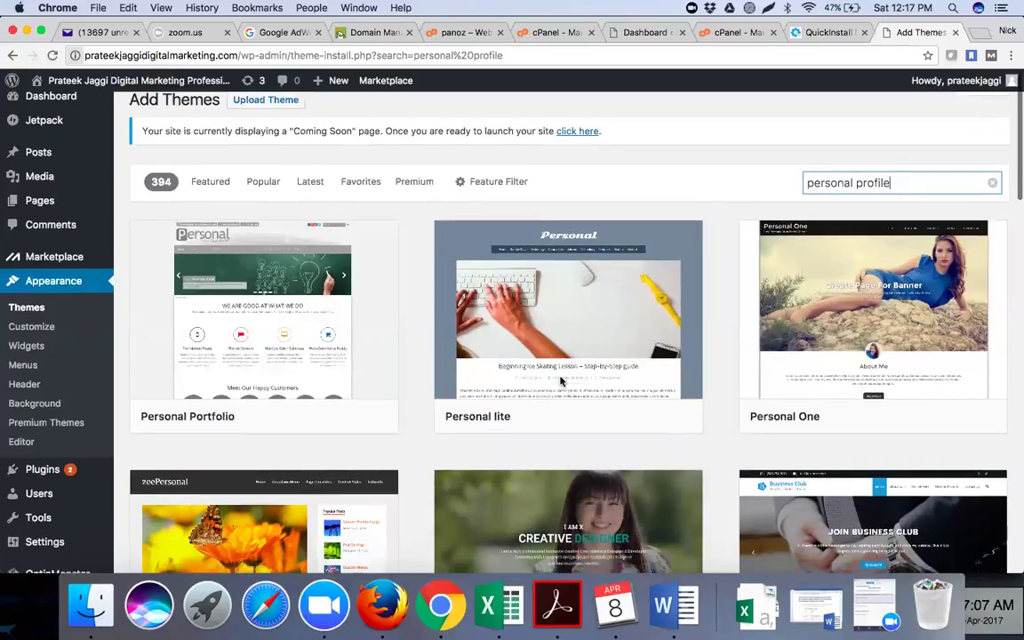
{"action": "scroll", "coordinate": [811, 311], "scroll_direction": "down", "scroll_amount": 10}
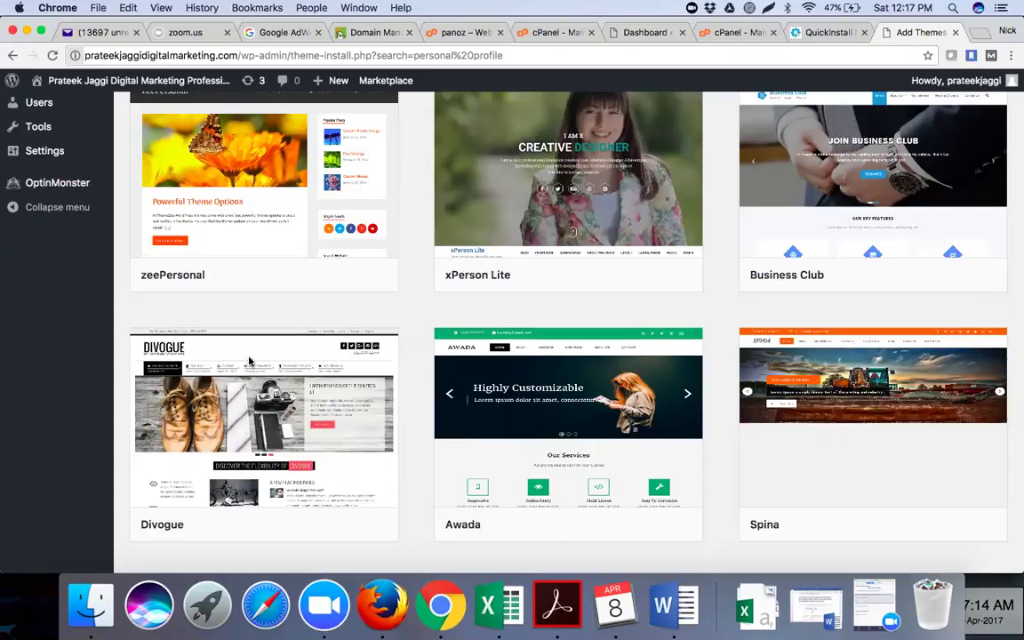
{"action": "scroll", "coordinate": [249, 362], "scroll_direction": "down", "scroll_amount": 5}
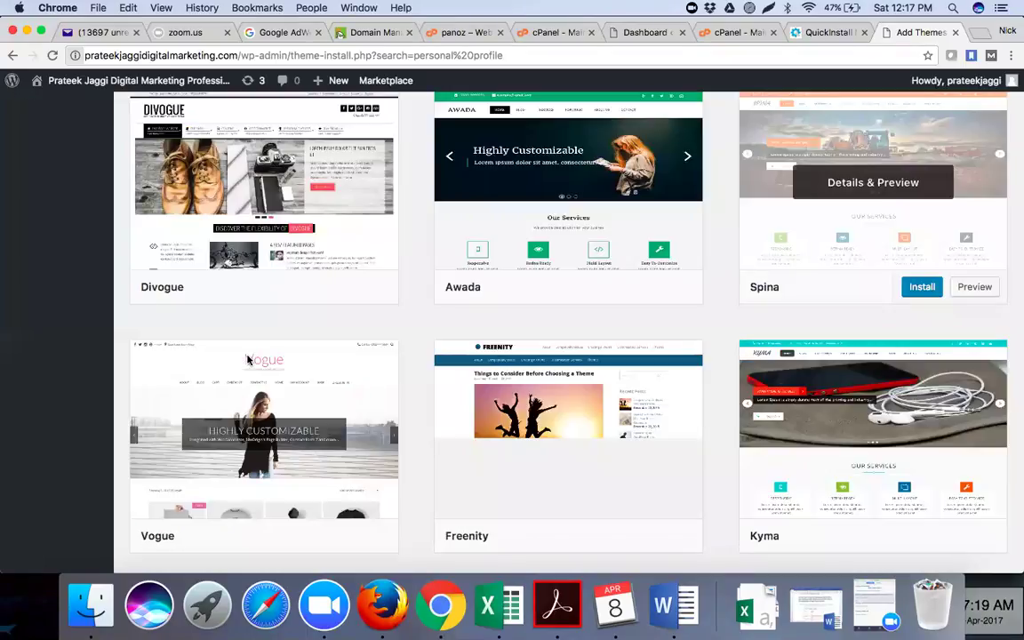
{"action": "scroll", "coordinate": [249, 359], "scroll_direction": "down", "scroll_amount": 2}
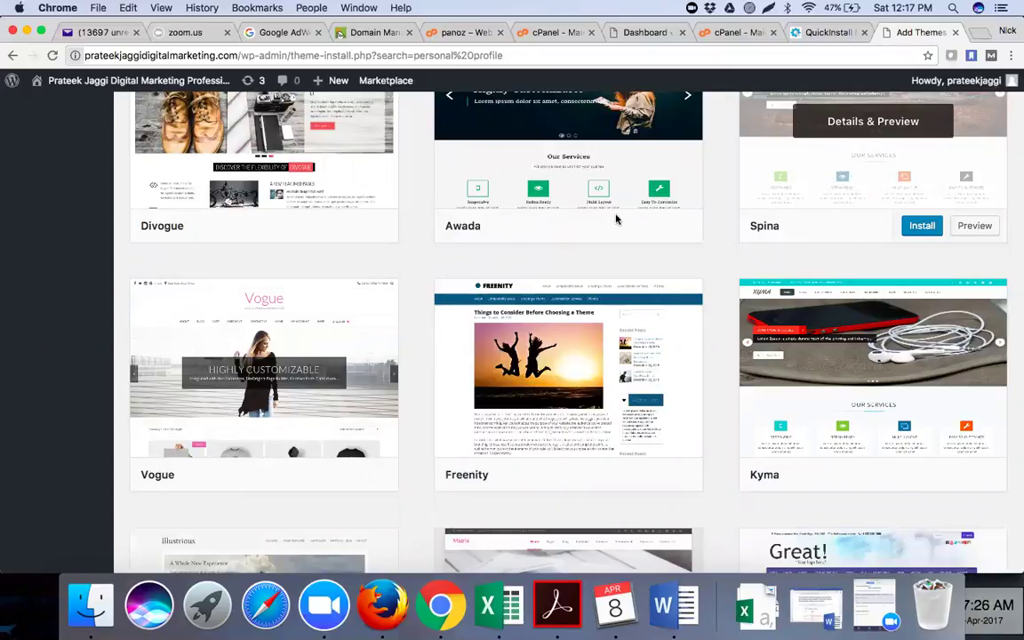
{"action": "scroll", "coordinate": [480, 258], "scroll_direction": "down", "scroll_amount": 3}
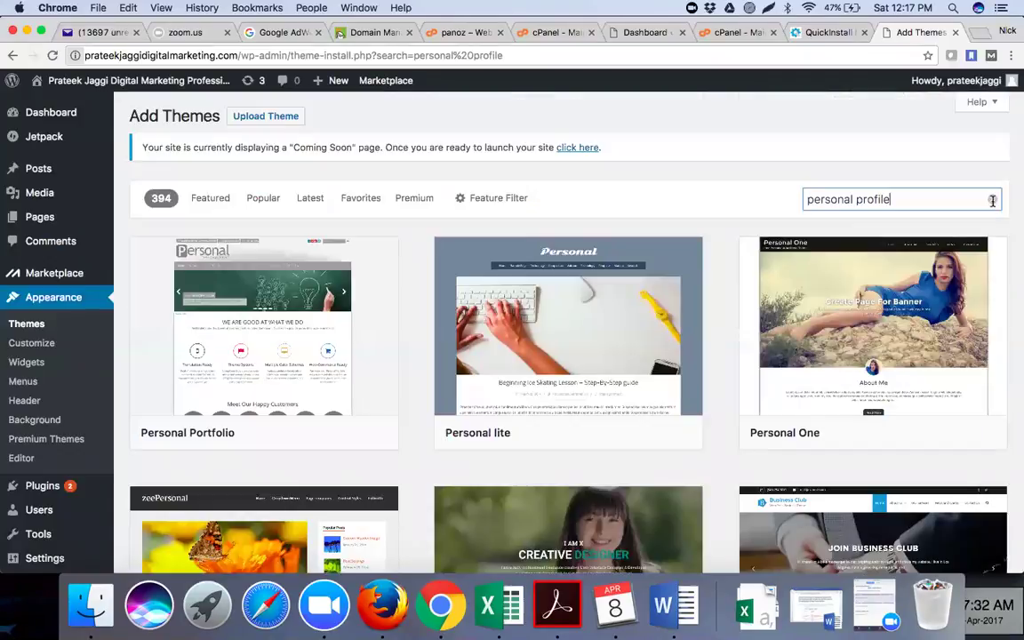
{"action": "key", "text": "super+a"}
{"action": "key", "text": "BackSpace"}
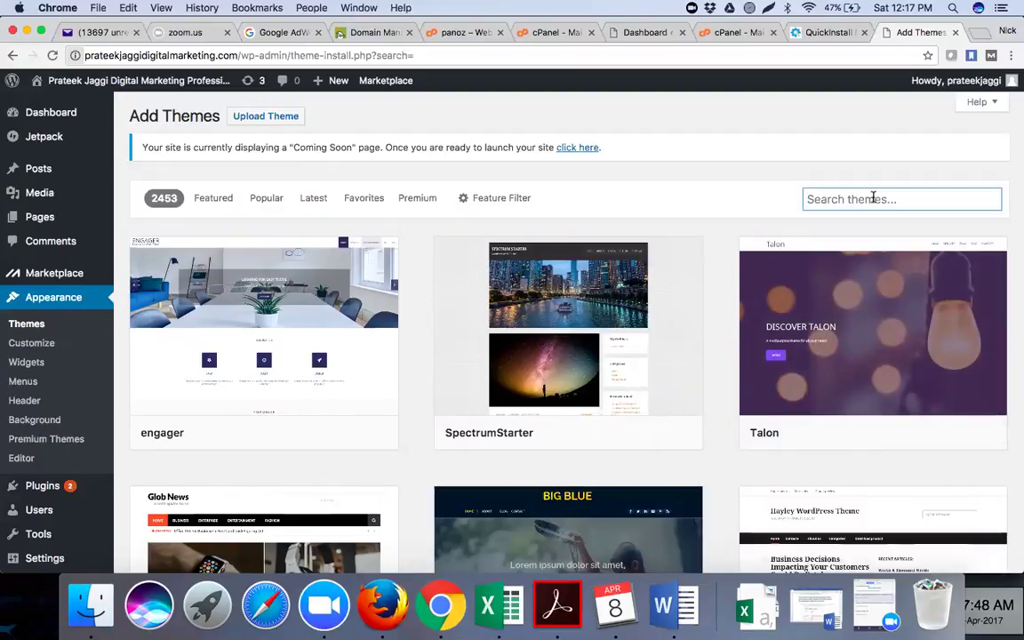
Search for 'gym' and browse the 25 results, such as fGymm, VW Fitness and SKT Strong.
{"action": "type", "text": "gym"}
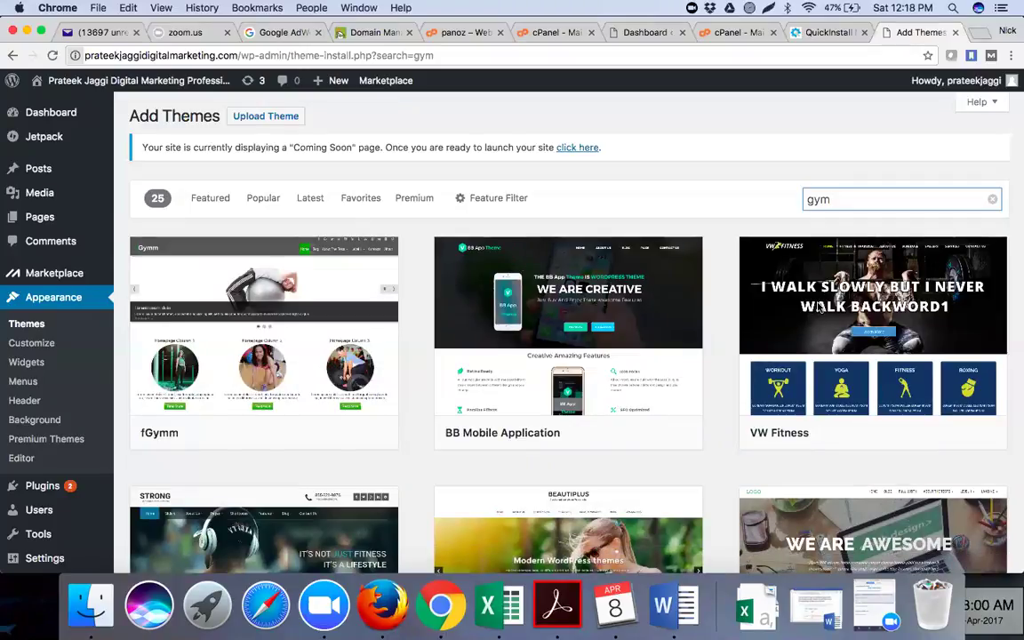
{"action": "scroll", "coordinate": [819, 305], "scroll_direction": "down", "scroll_amount": 3}
{"action": "scroll", "coordinate": [292, 237], "scroll_direction": "down", "scroll_amount": 2}
{"action": "scroll", "coordinate": [292, 237], "scroll_direction": "down", "scroll_amount": 1}
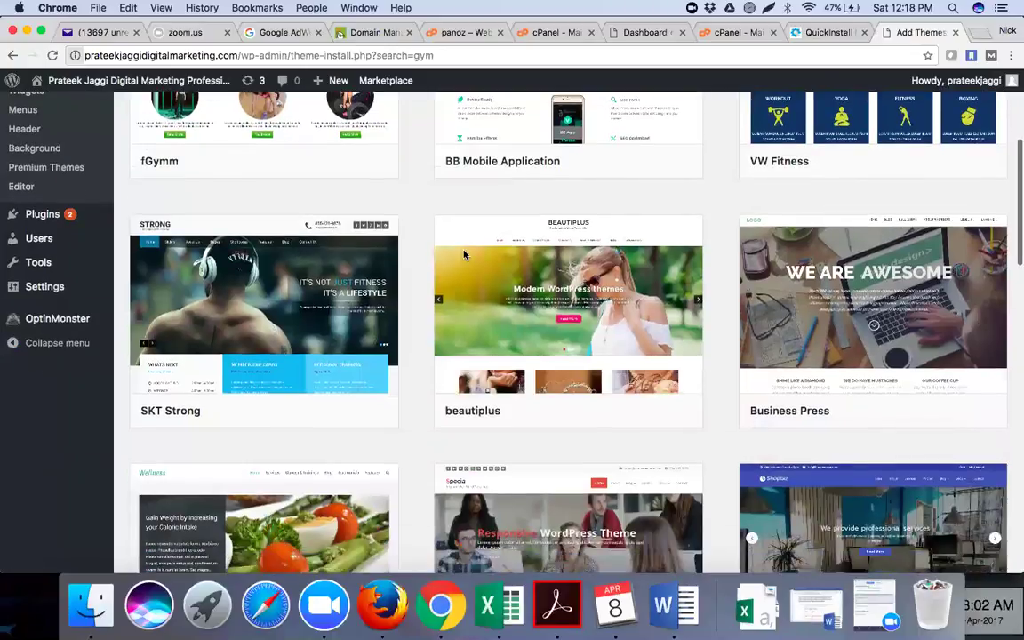
{"action": "scroll", "coordinate": [816, 336], "scroll_direction": "down", "scroll_amount": 1}
{"action": "scroll", "coordinate": [816, 336], "scroll_direction": "up", "scroll_amount": 1}
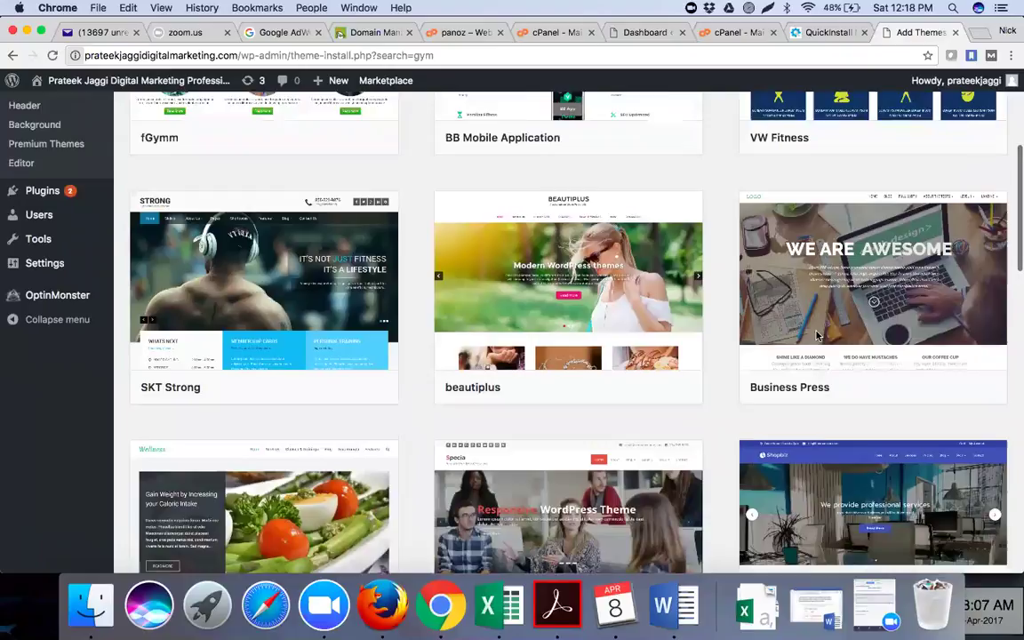
{"action": "scroll", "coordinate": [818, 197], "scroll_direction": "up", "scroll_amount": 1}
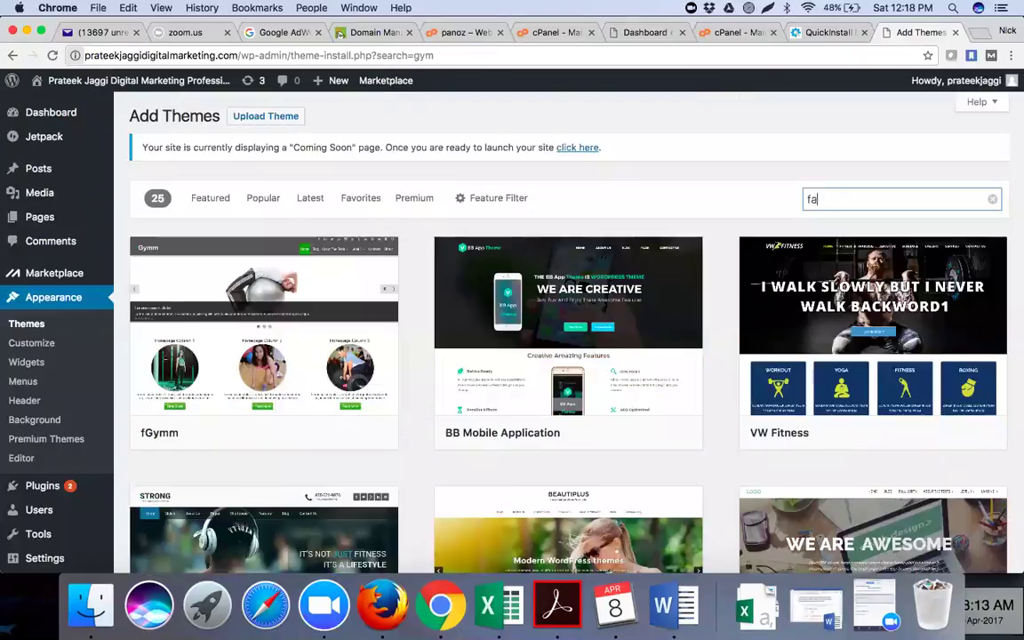
Search for 'fashion' and browse results like Gama Store, Fashify, Kale and Orsay.
{"action": "type", "text": "shion"}
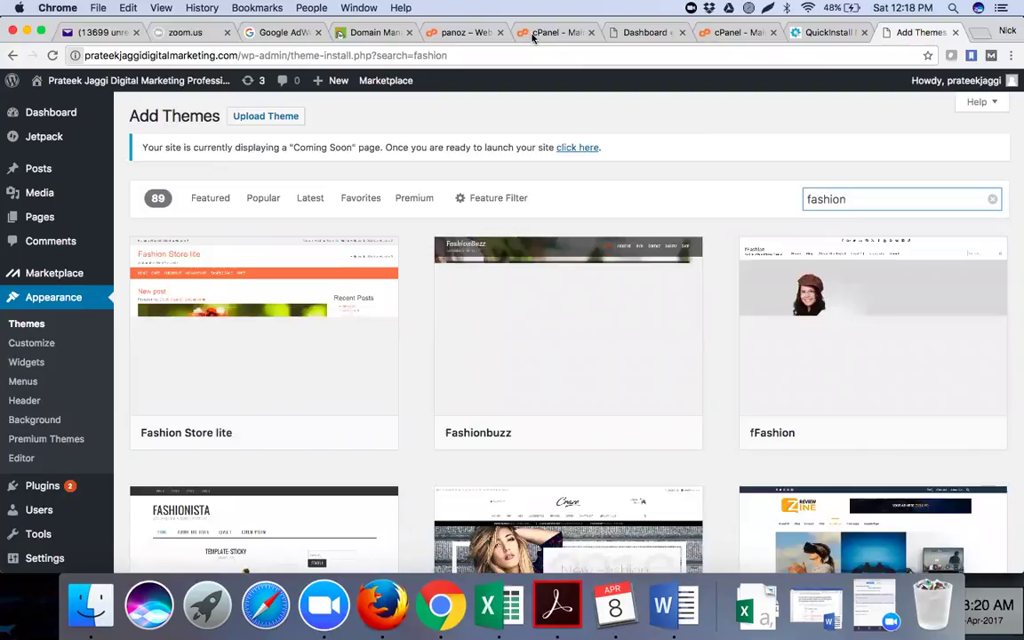
{"action": "left_click", "coordinate": [733, 170]}
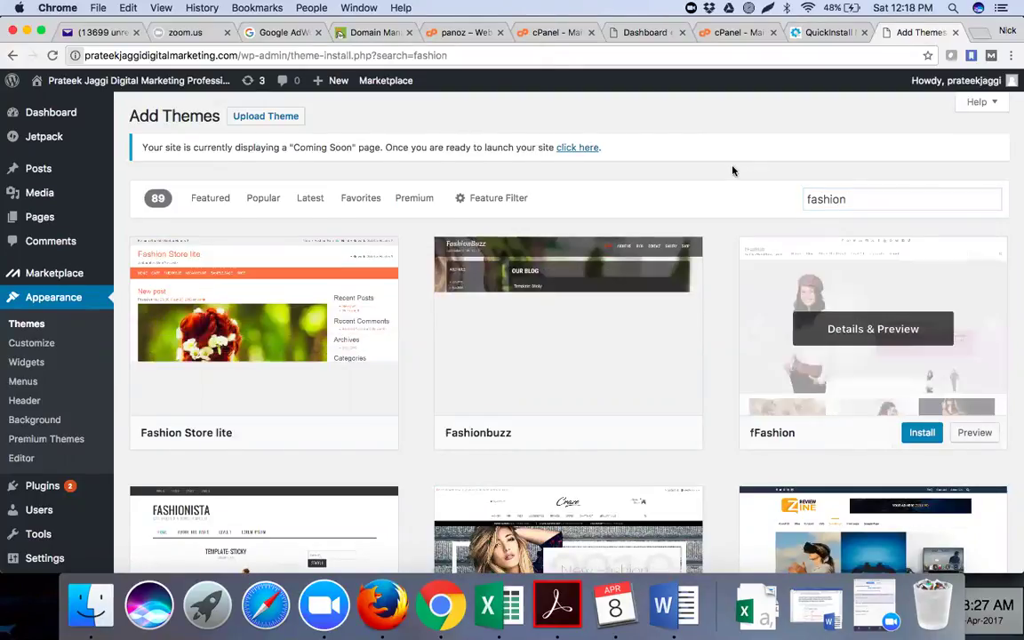
{"action": "scroll", "coordinate": [789, 344], "scroll_direction": "down", "scroll_amount": 1}
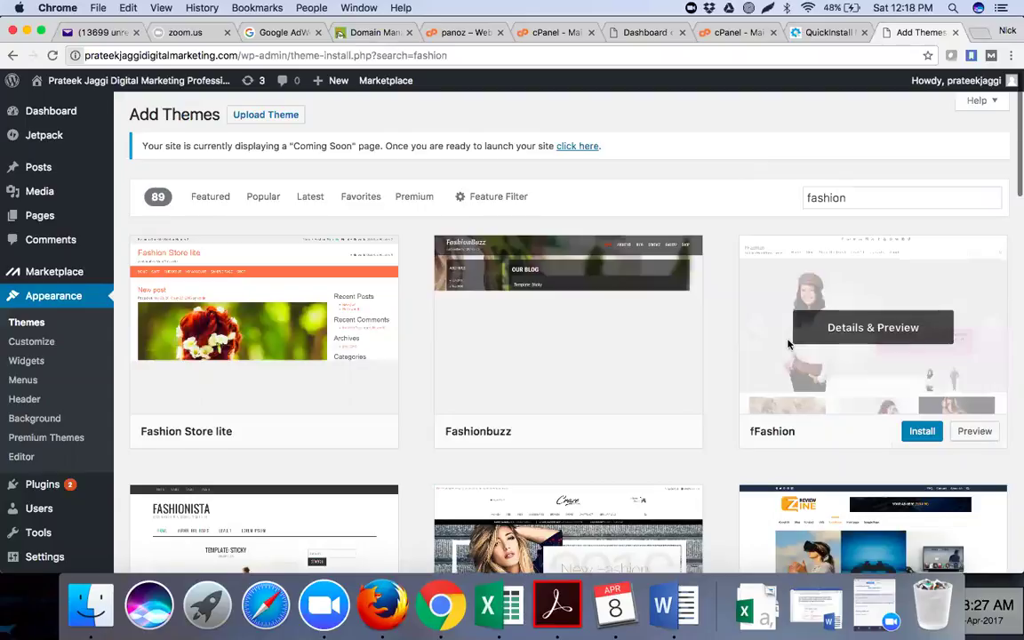
{"action": "scroll", "coordinate": [789, 344], "scroll_direction": "down", "scroll_amount": 3}
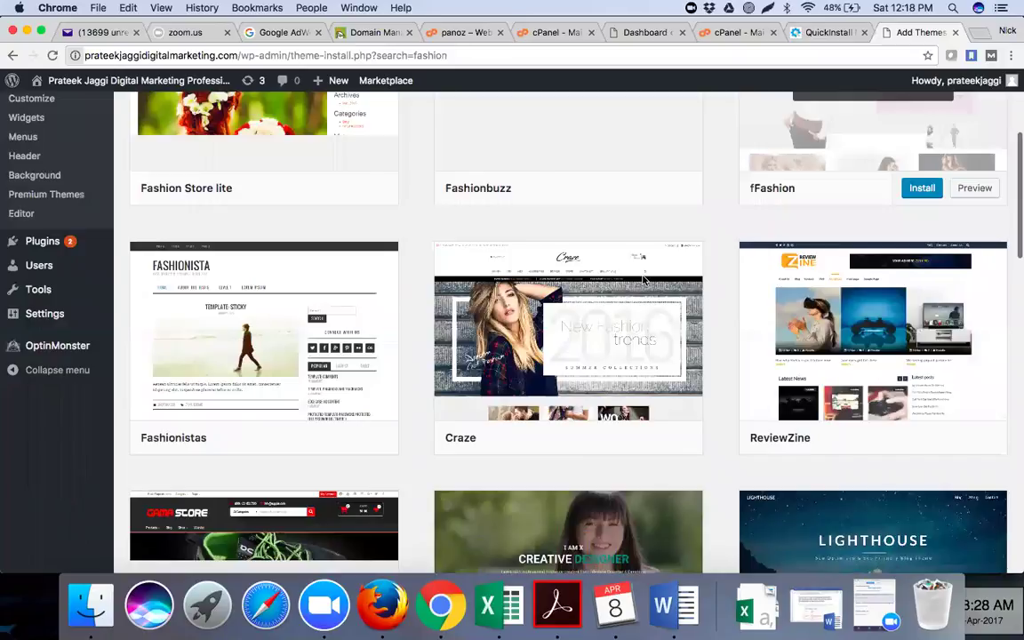
{"action": "scroll", "coordinate": [522, 264], "scroll_direction": "down", "scroll_amount": 2}
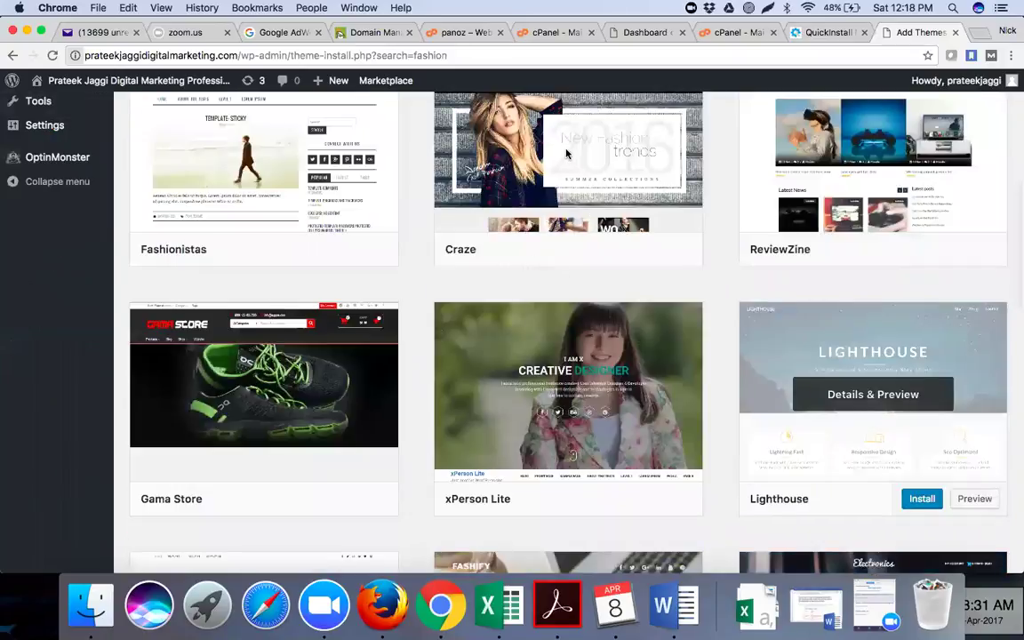
{"action": "scroll", "coordinate": [564, 152], "scroll_direction": "down", "scroll_amount": 1}
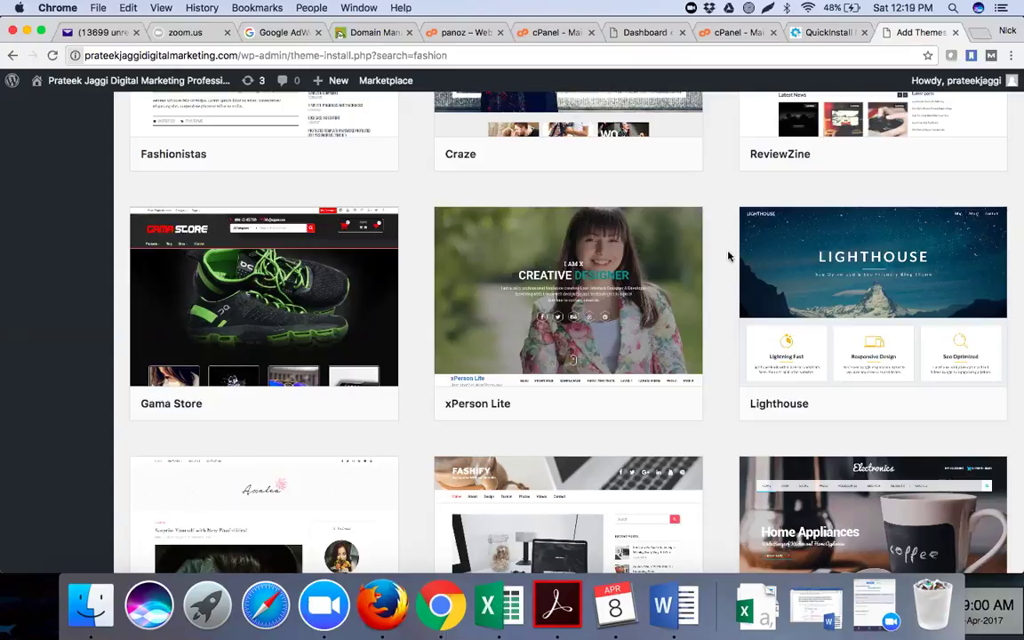
{"action": "scroll", "coordinate": [728, 257], "scroll_direction": "down", "scroll_amount": 5}
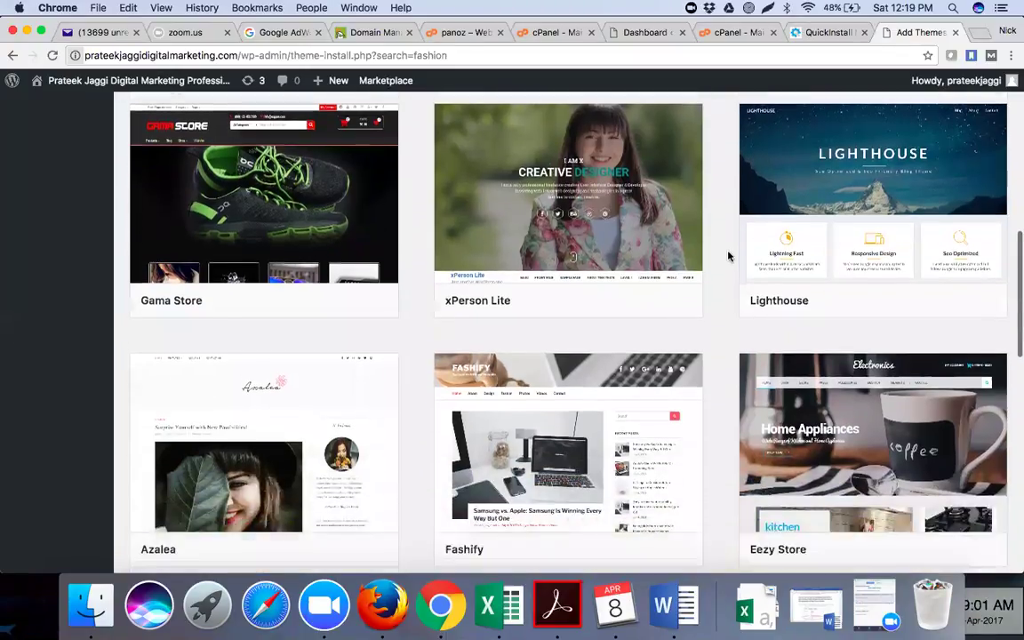
{"action": "scroll", "coordinate": [728, 257], "scroll_direction": "down", "scroll_amount": 1}
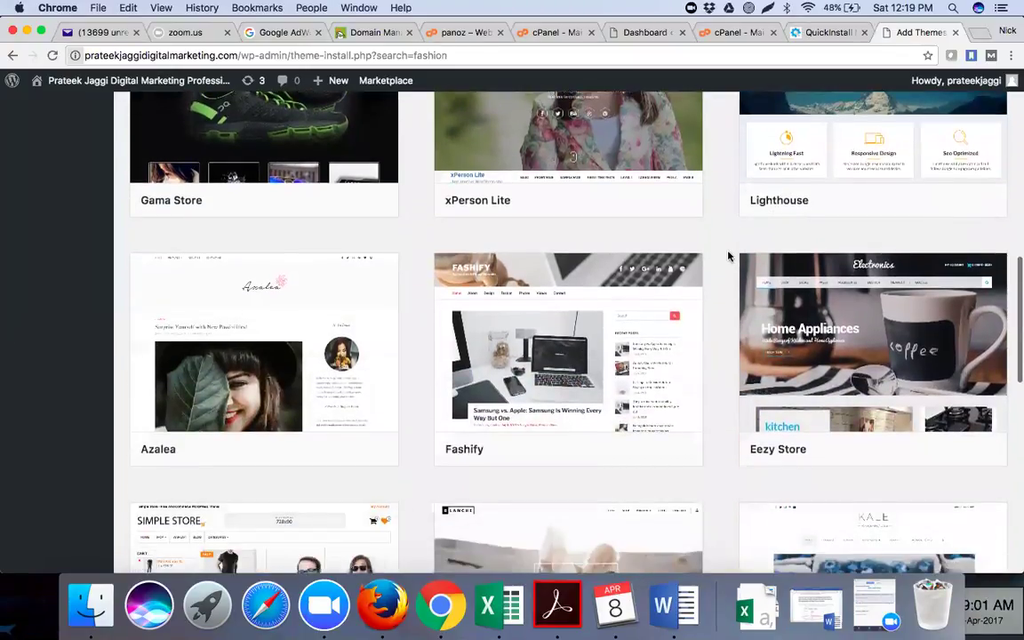
{"action": "scroll", "coordinate": [728, 257], "scroll_direction": "down", "scroll_amount": 2}
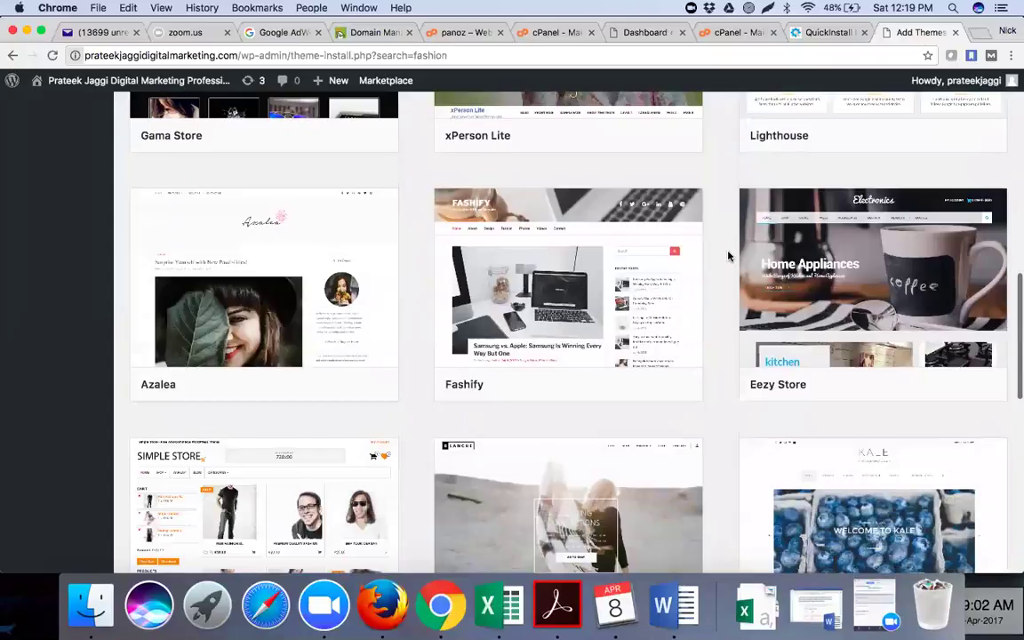
{"action": "scroll", "coordinate": [728, 257], "scroll_direction": "down", "scroll_amount": 1}
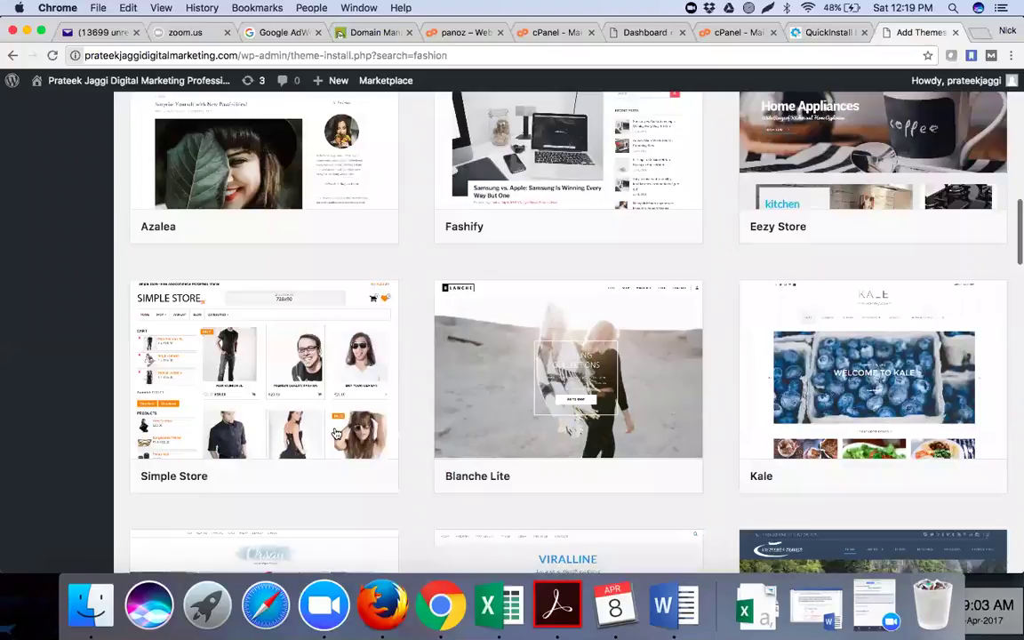
{"action": "scroll", "coordinate": [336, 433], "scroll_direction": "down", "scroll_amount": 2}
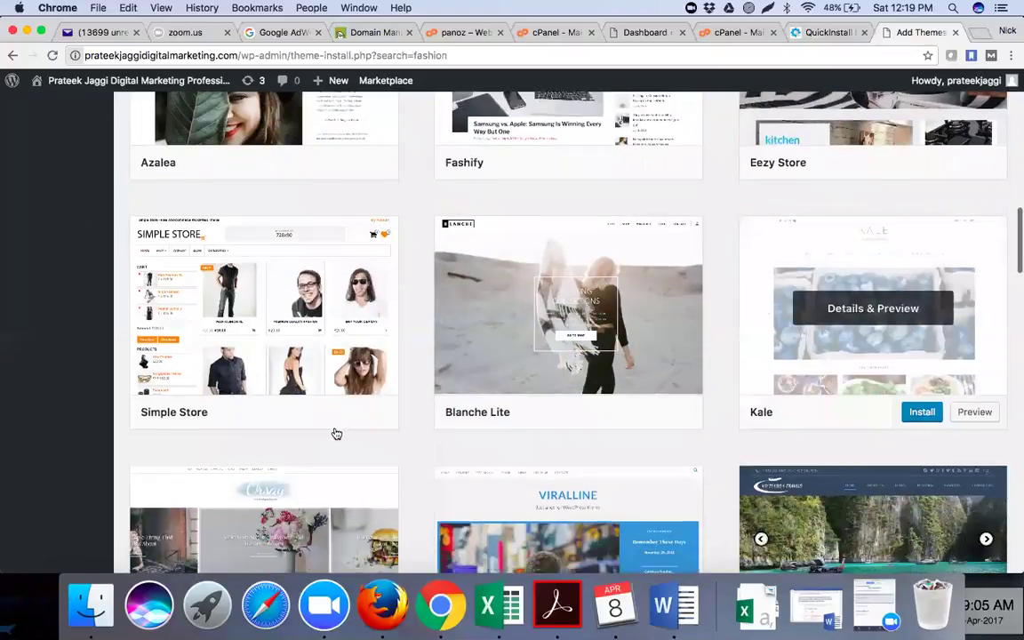
{"action": "scroll", "coordinate": [336, 434], "scroll_direction": "down", "scroll_amount": 8}
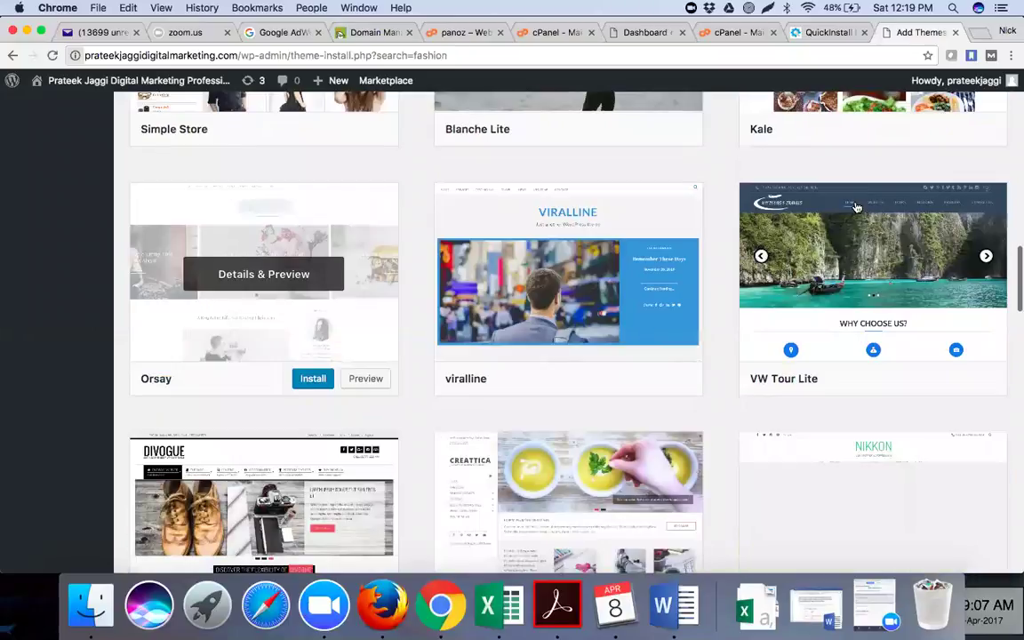
{"action": "scroll", "coordinate": [856, 207], "scroll_direction": "down", "scroll_amount": 8}
Replace the search with 'personal portfolio', listing 394 results led by Personal lite.
{"action": "scroll", "coordinate": [800, 203], "scroll_direction": "up", "scroll_amount": 15}
{"action": "triple_click", "coordinate": [900, 199]}
{"action": "type", "text": "per"}
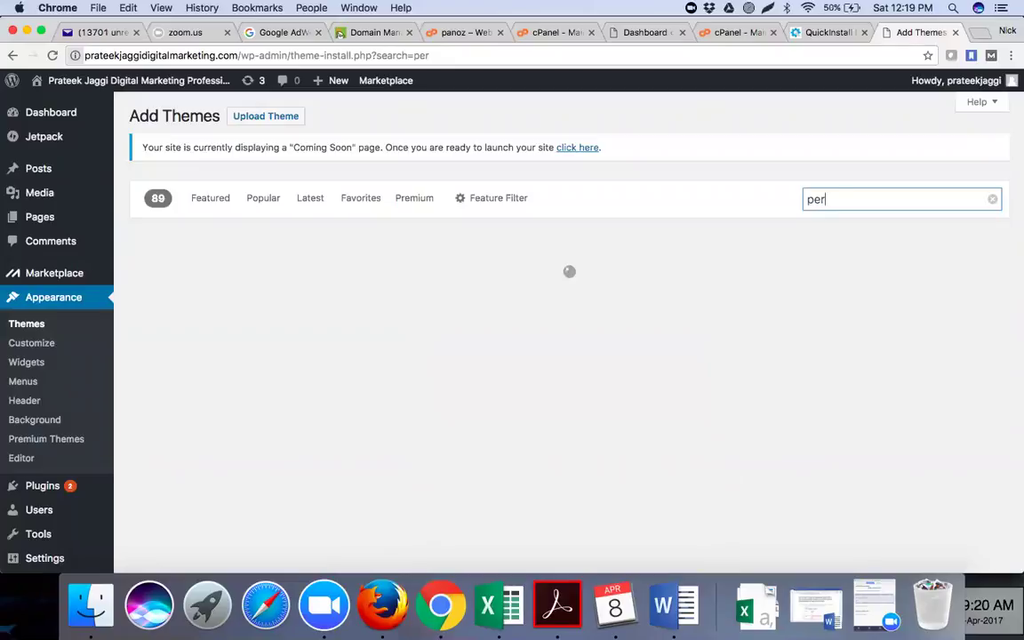
{"action": "type", "text": "sonal portfolio"}
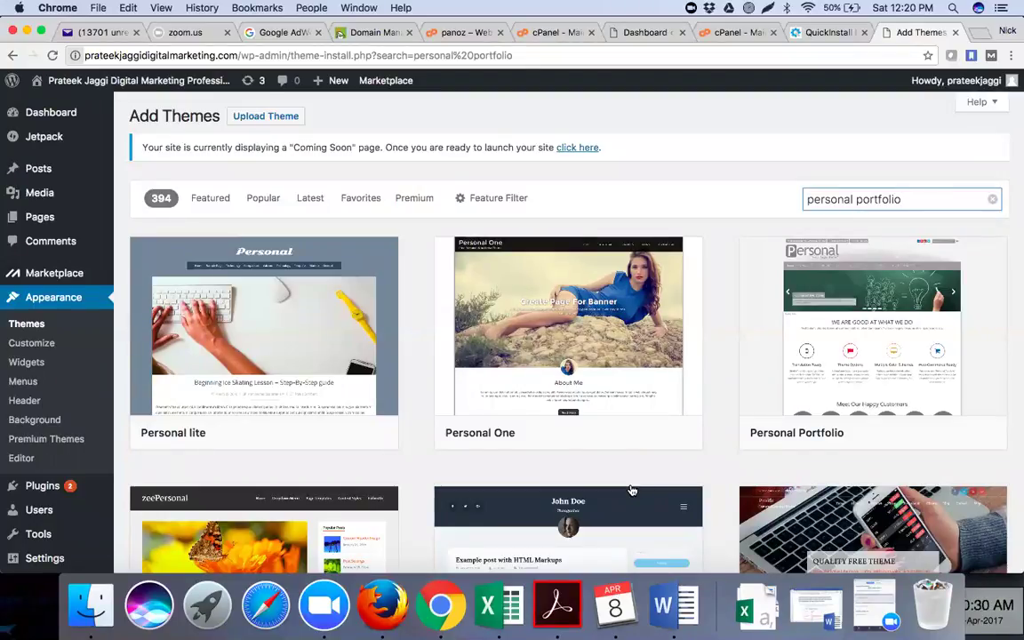
Open and close the macOS Wi-Fi menu, then raise the system volume.
{"action": "left_click", "coordinate": [809, 10]}
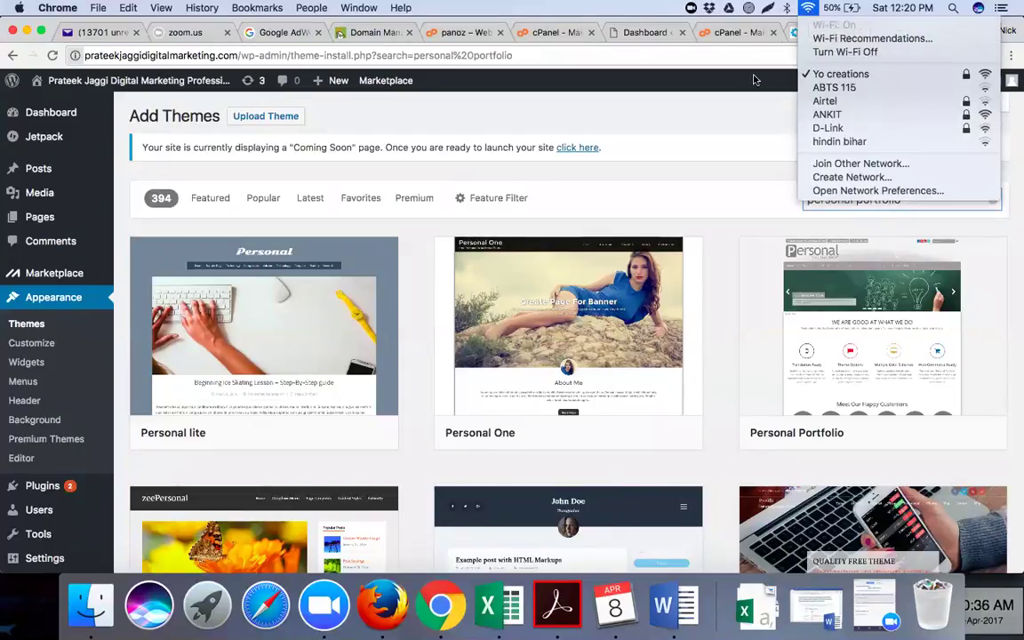
{"action": "left_click", "coordinate": [730, 117]}
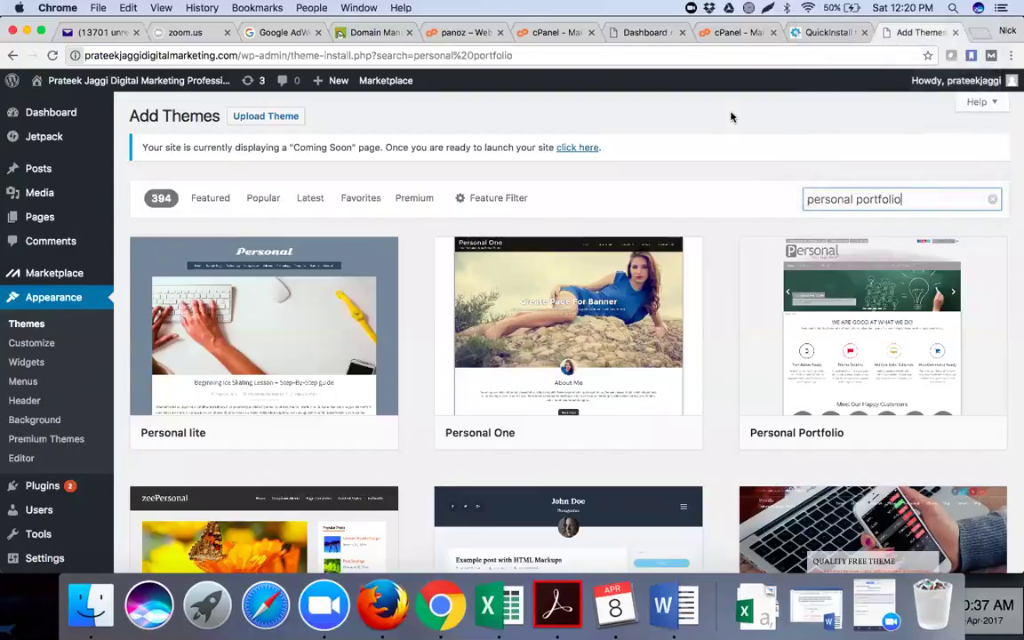
{"action": "key", "text": "XF86AudioRaiseVolume"}
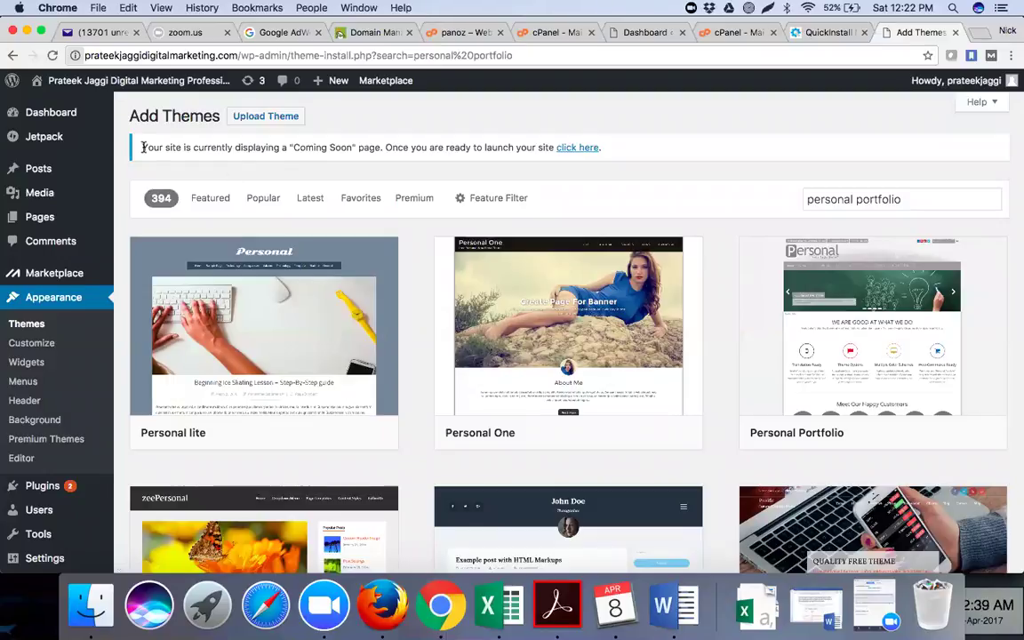
Use the Coming Soon notice's 'click here' link to make the site live.
{"action": "left_click_drag", "start_coordinate": [133, 142], "coordinate": [554, 150]}
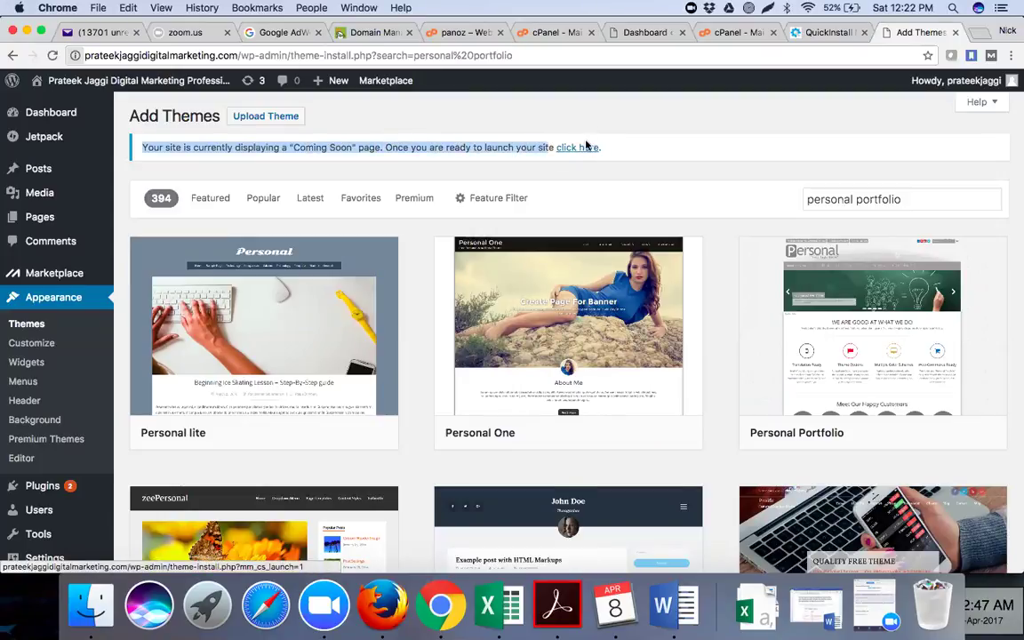
{"action": "left_click", "coordinate": [580, 147]}
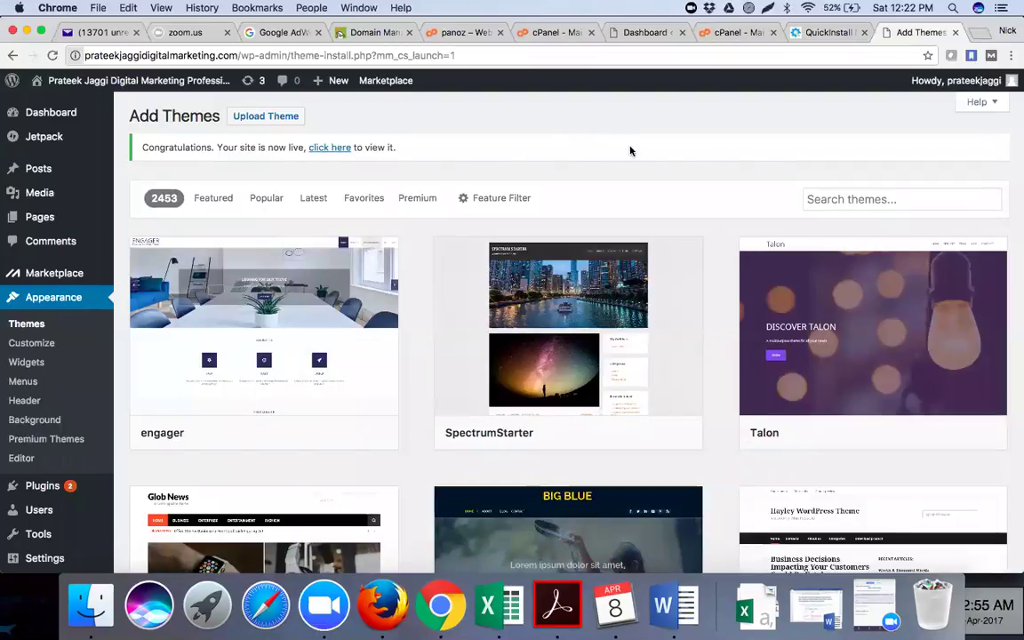
Search themes for 'personal portfolio marketing', then trim the query to 'personal portfolio'.
{"action": "left_click", "coordinate": [857, 199]}
{"action": "type", "text": "personal portfolio ma"}
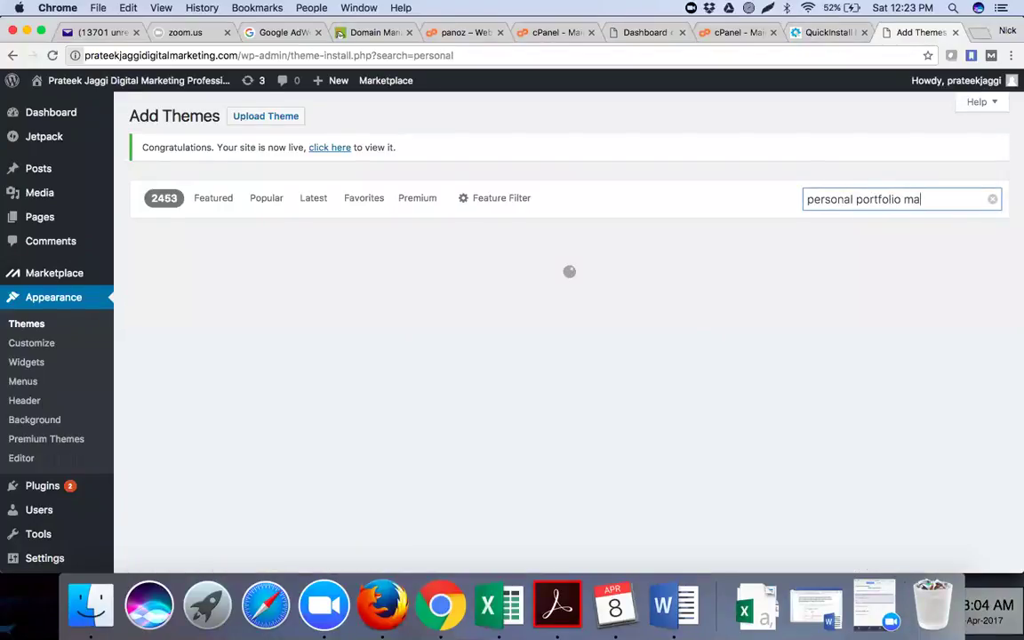
{"action": "type", "text": "rketing"}
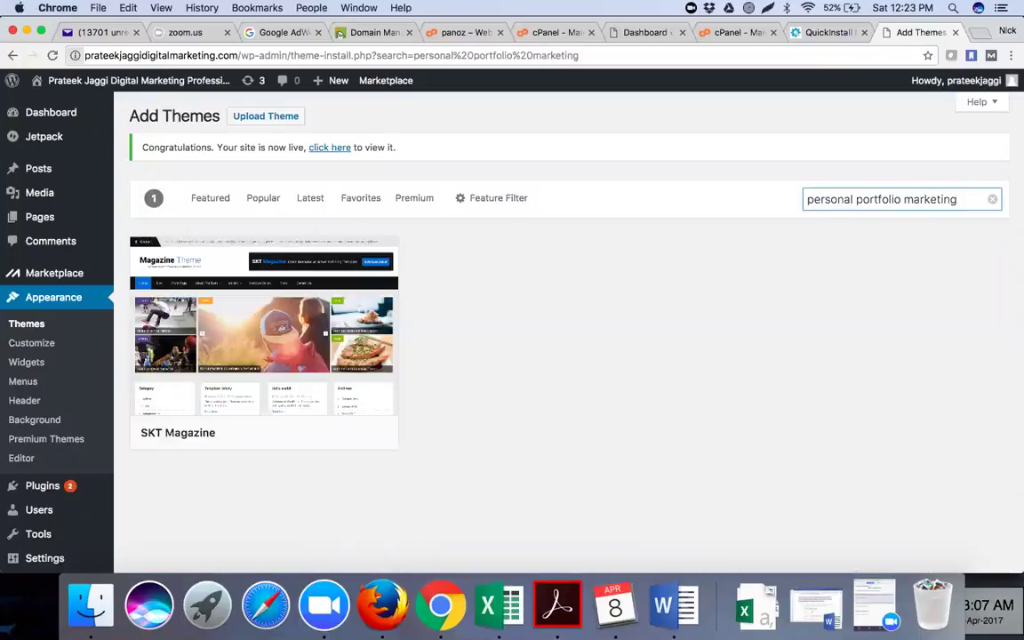
{"action": "left_click_drag", "start_coordinate": [905, 199], "coordinate": [958, 200]}
{"action": "key", "text": "BackSpace"}
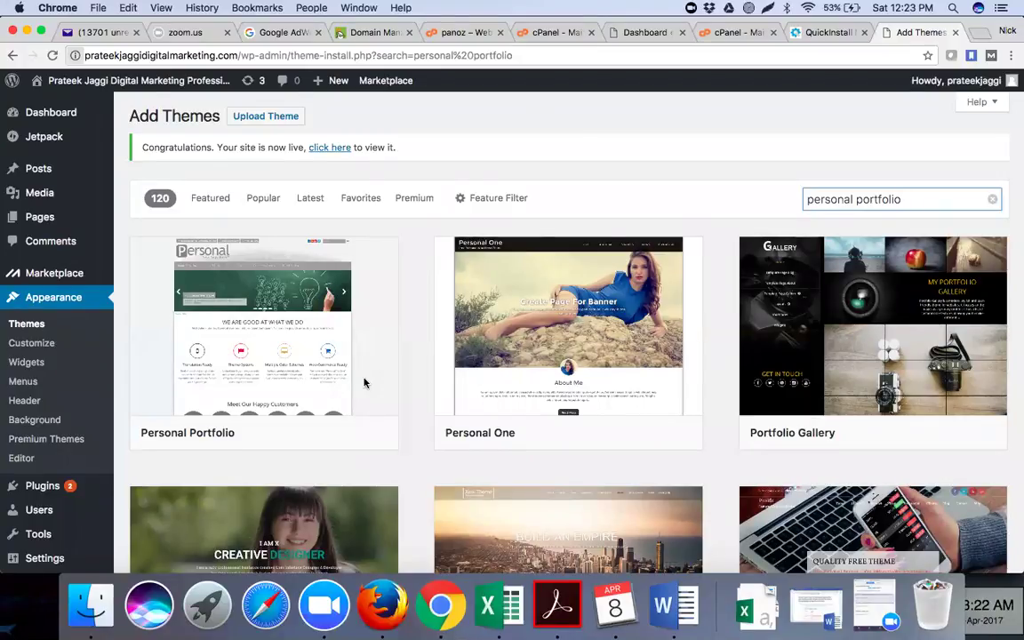
Scroll the personal portfolio results down until the Business Club thumbnail appears.
{"action": "scroll", "coordinate": [364, 382], "scroll_direction": "down", "scroll_amount": 3}
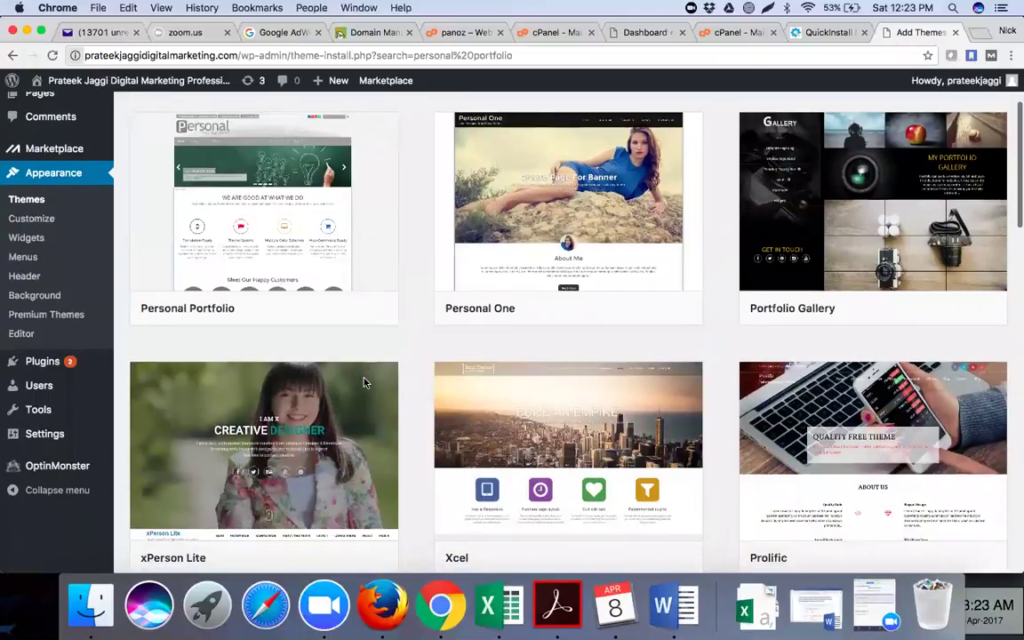
{"action": "scroll", "coordinate": [363, 383], "scroll_direction": "up", "scroll_amount": 2}
{"action": "scroll", "coordinate": [364, 382], "scroll_direction": "down", "scroll_amount": 7}
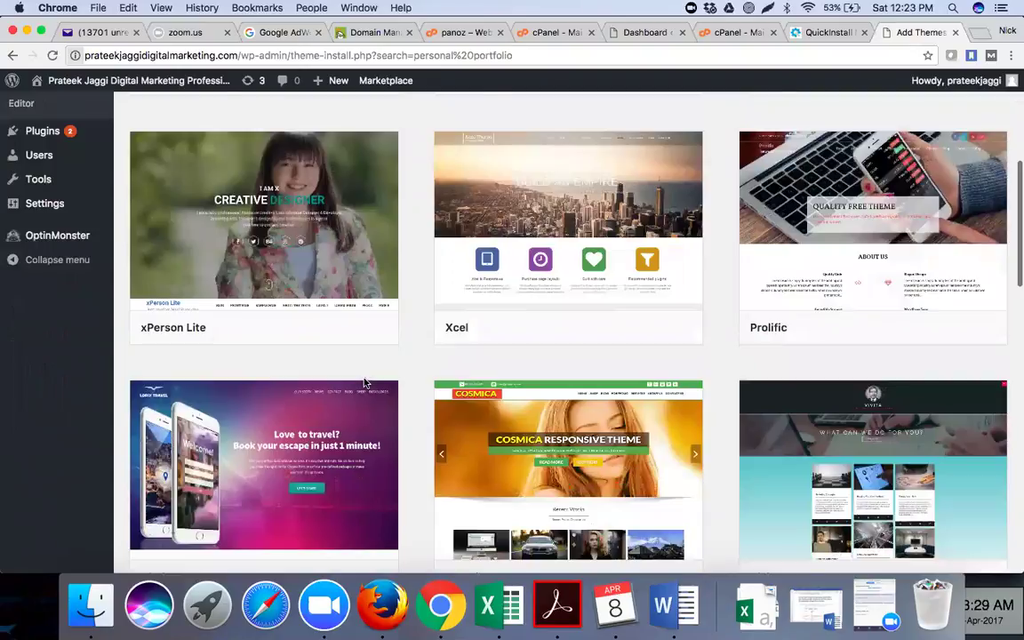
{"action": "scroll", "coordinate": [364, 382], "scroll_direction": "down", "scroll_amount": 2}
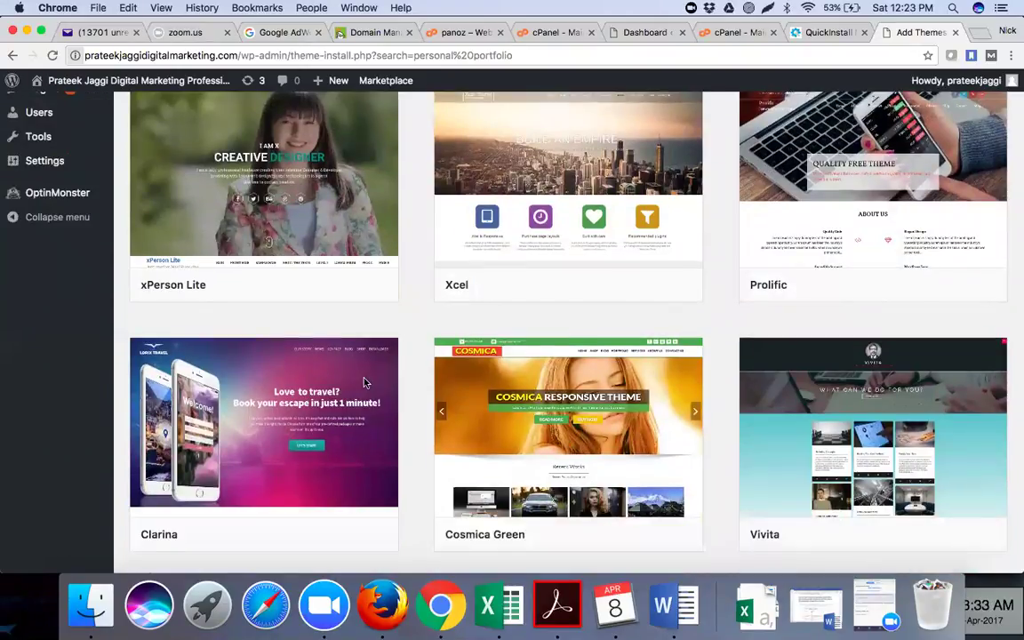
{"action": "scroll", "coordinate": [513, 465], "scroll_direction": "down", "scroll_amount": 5}
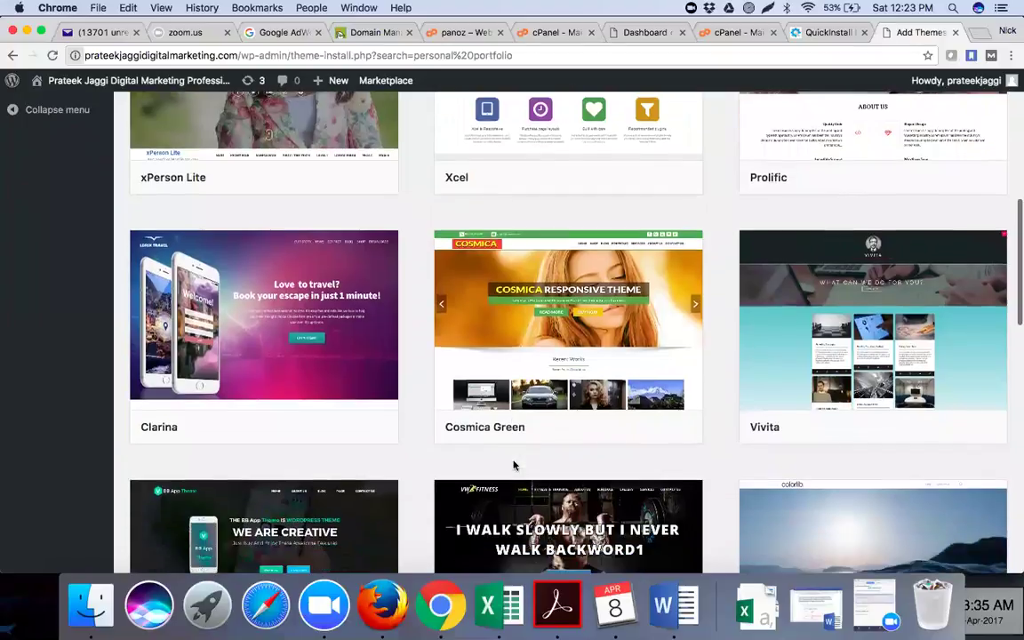
{"action": "scroll", "coordinate": [513, 466], "scroll_direction": "down", "scroll_amount": 3}
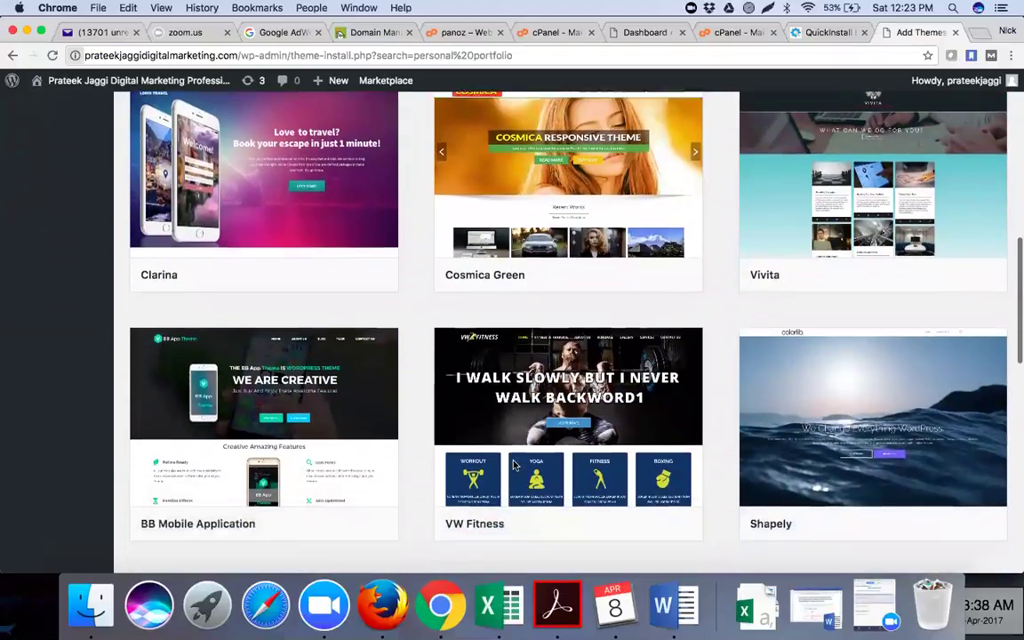
{"action": "scroll", "coordinate": [513, 465], "scroll_direction": "down", "scroll_amount": 3}
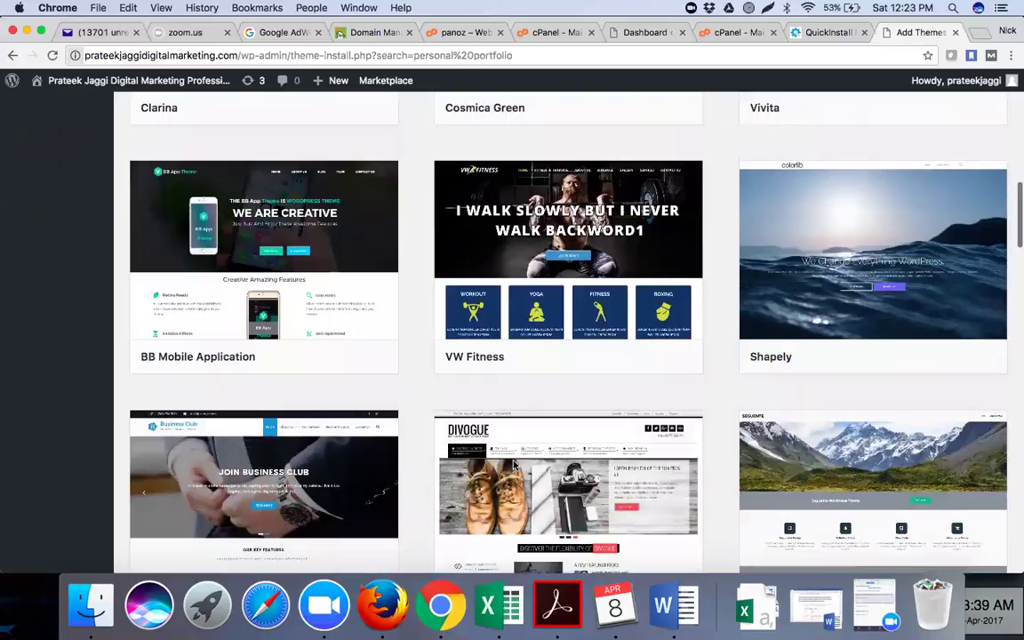
{"action": "scroll", "coordinate": [513, 465], "scroll_direction": "down", "scroll_amount": 1}
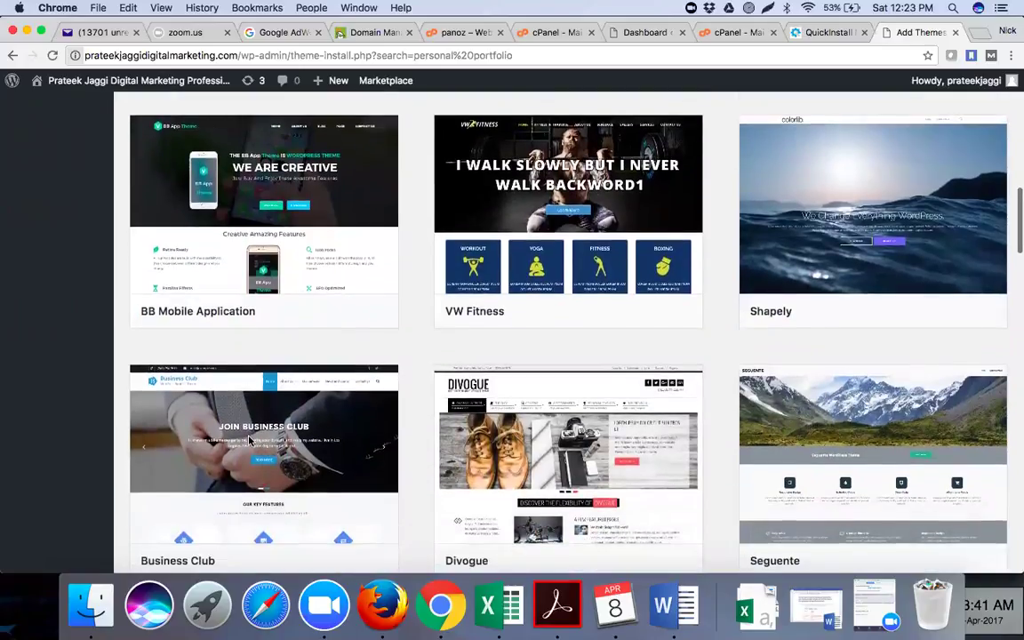
{"action": "scroll", "coordinate": [254, 356], "scroll_direction": "down", "scroll_amount": 1}
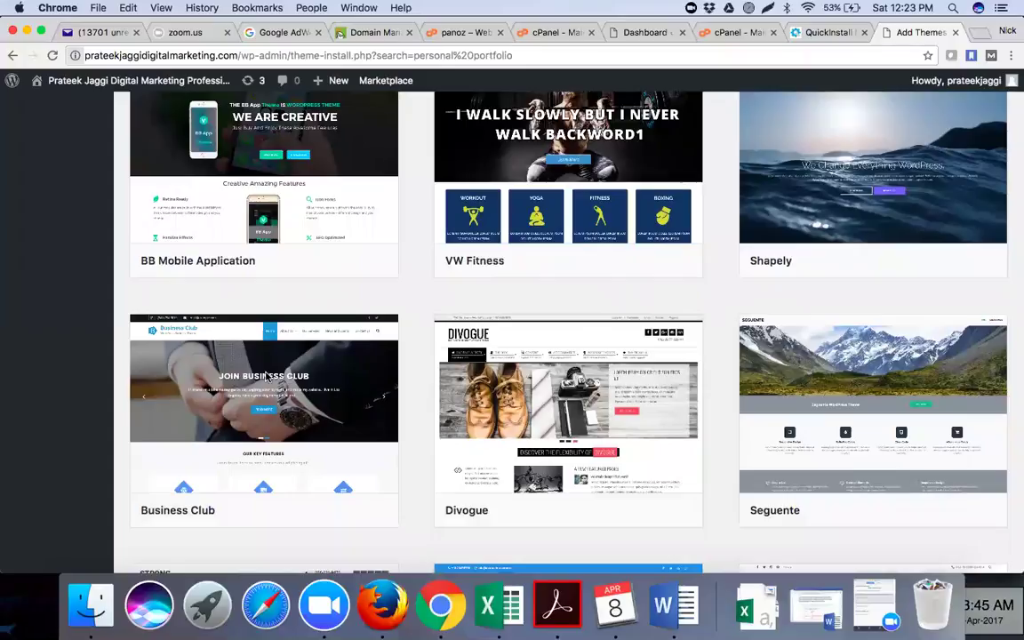
{"action": "scroll", "coordinate": [265, 376], "scroll_direction": "down", "scroll_amount": 3}
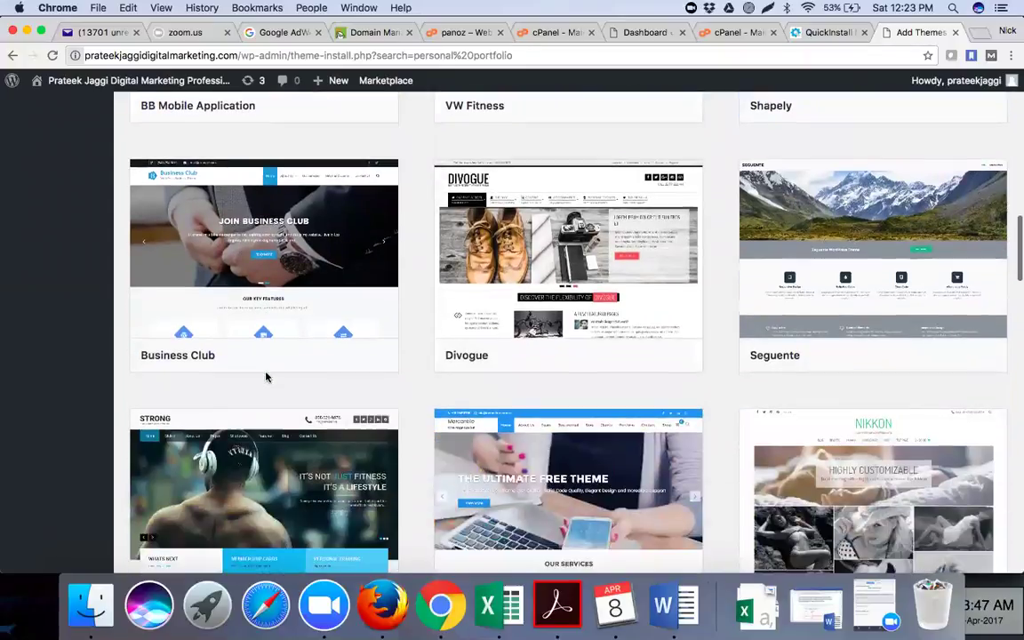
{"action": "scroll", "coordinate": [266, 376], "scroll_direction": "up", "scroll_amount": 3}
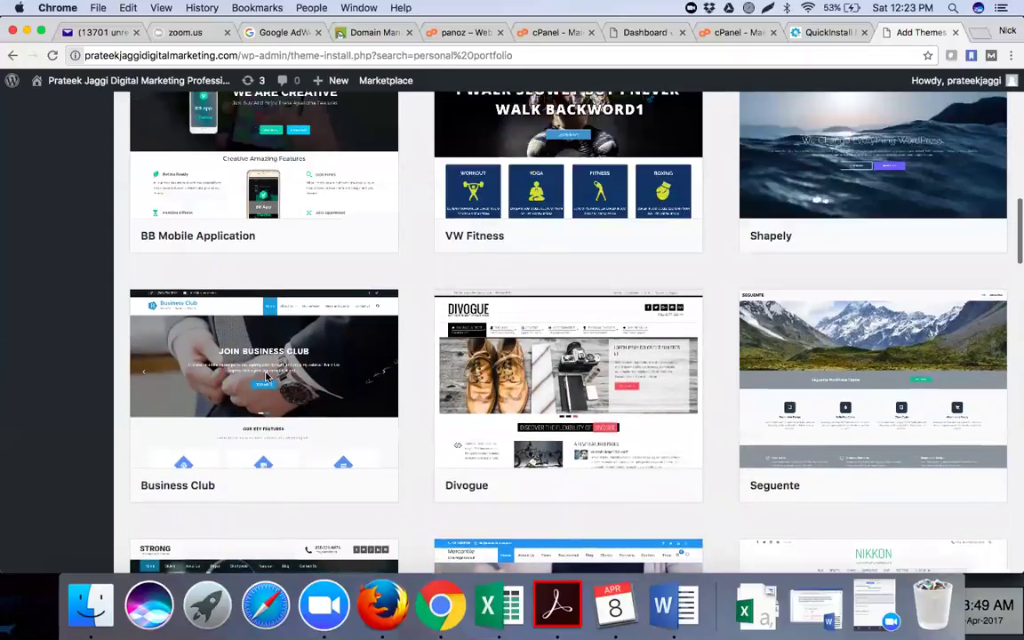
Install Business Club from its theme preview panel and activate it.
{"action": "left_click", "coordinate": [266, 376]}
{"action": "left_click", "coordinate": [188, 87]}
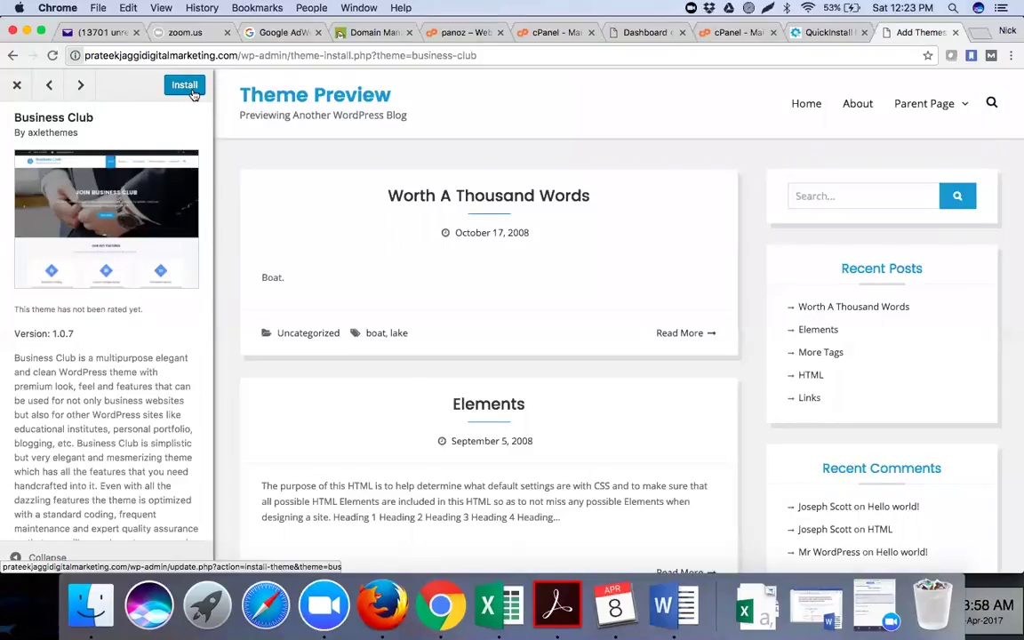
{"action": "left_click", "coordinate": [185, 85]}
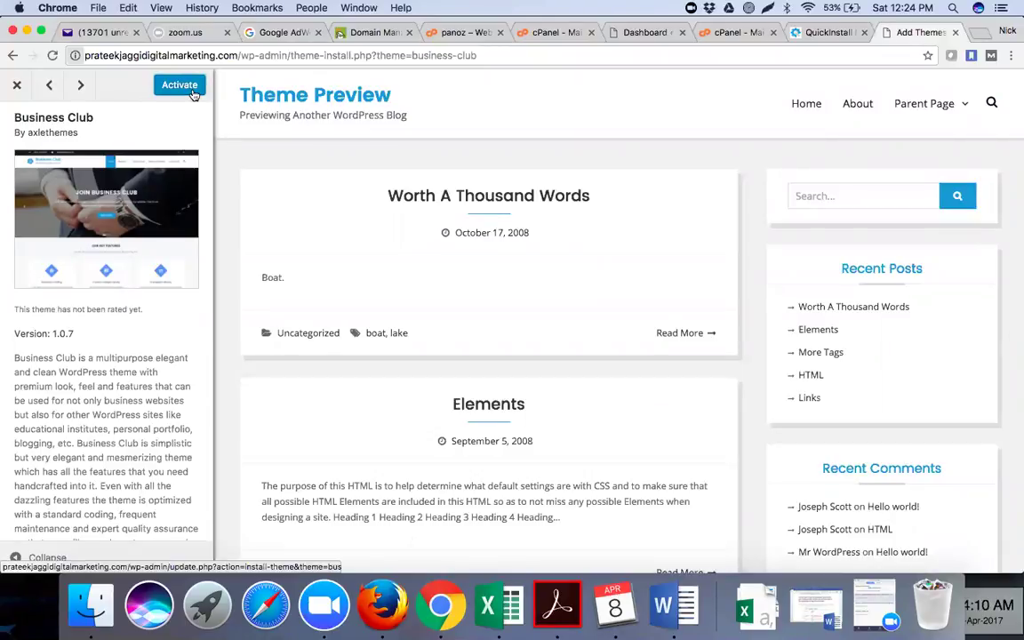
{"action": "left_click", "coordinate": [178, 87]}
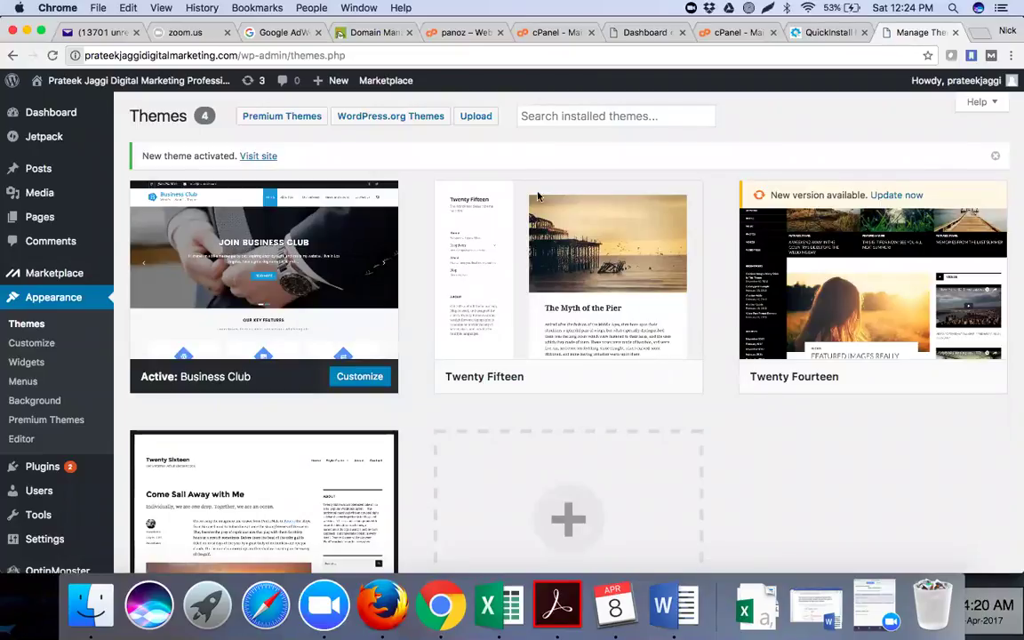
Open 'Visit site' in a new tab, close the Domain Manager tab, and view the site.
{"action": "right_click", "coordinate": [268, 157]}
{"action": "left_click", "coordinate": [291, 163]}
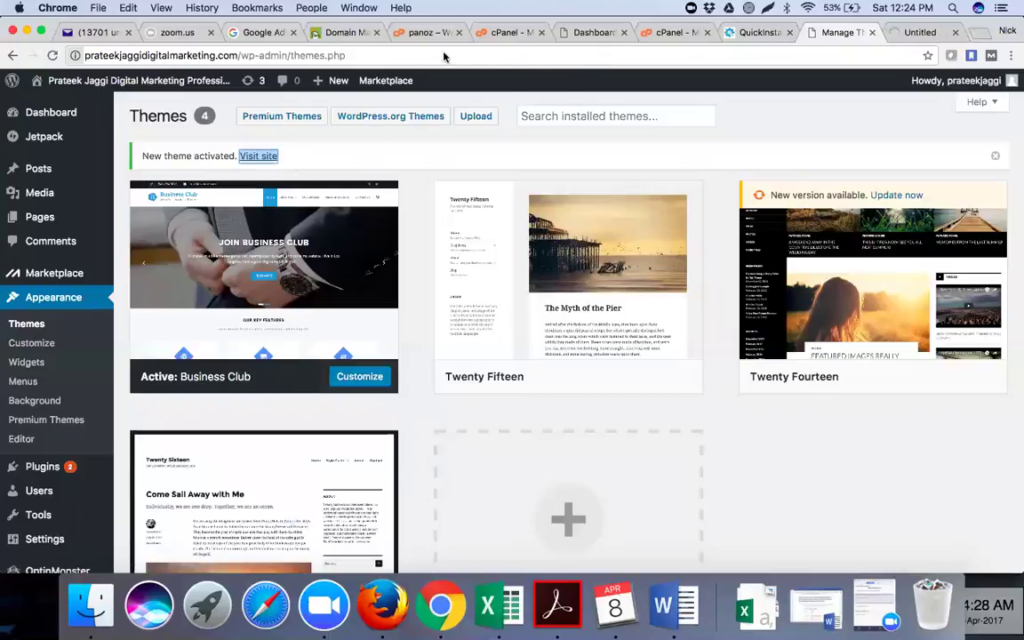
{"action": "left_click", "coordinate": [375, 33]}
{"action": "left_click", "coordinate": [906, 36]}
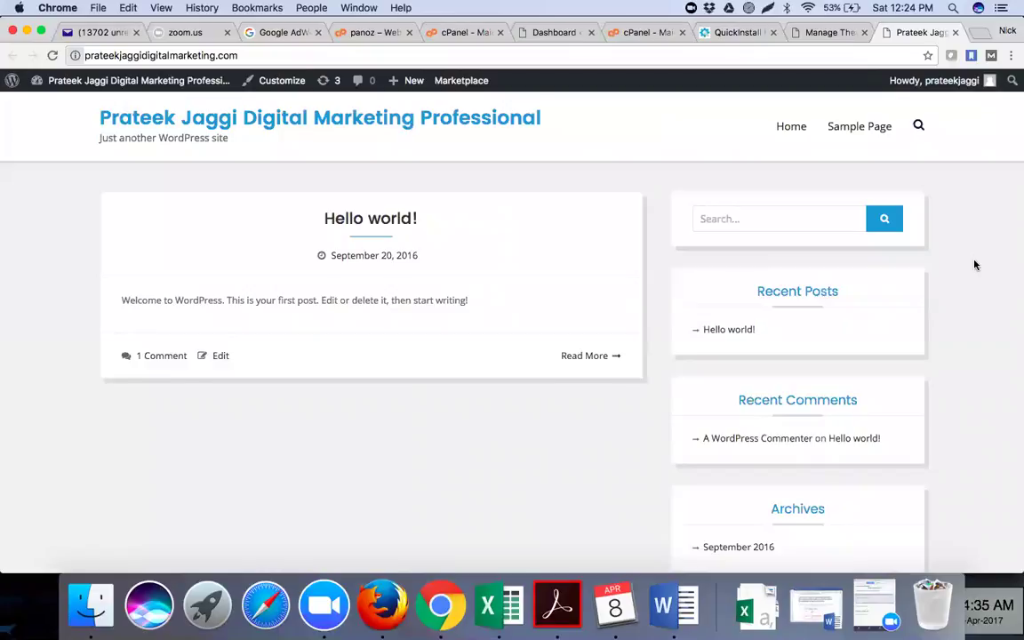
Scroll the Business Club front page, then go back to the Themes admin tab.
{"action": "scroll", "coordinate": [975, 265], "scroll_direction": "down", "scroll_amount": 4}
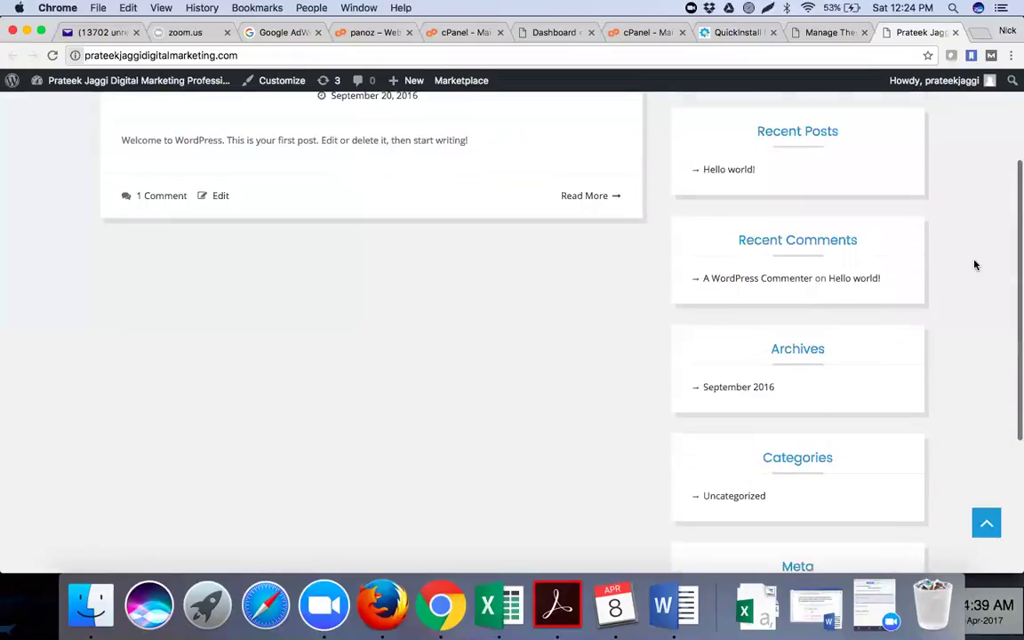
{"action": "scroll", "coordinate": [974, 265], "scroll_direction": "up", "scroll_amount": 4}
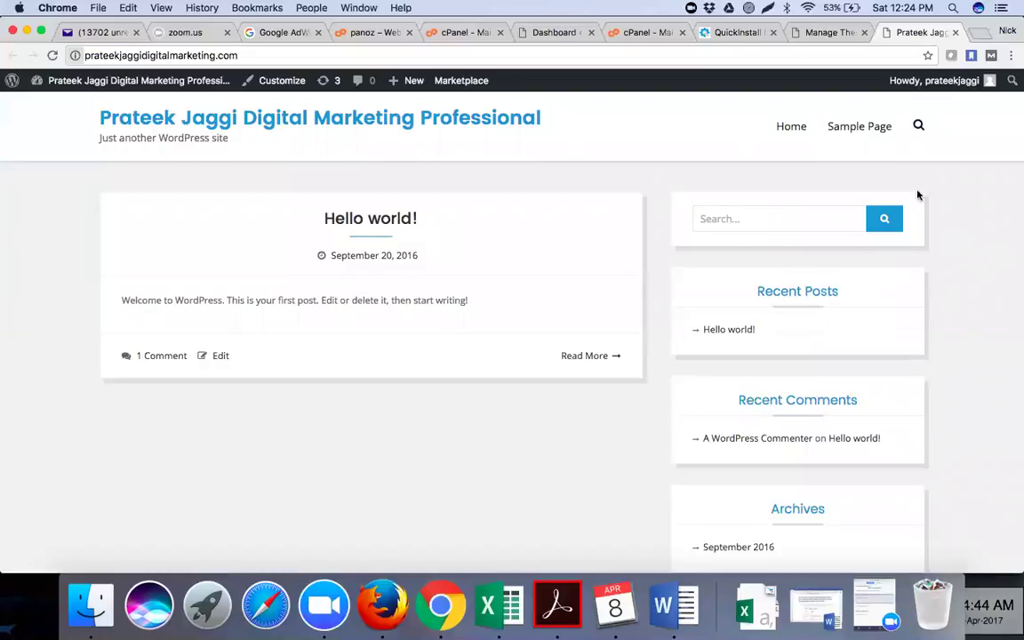
{"action": "left_click", "coordinate": [806, 39]}
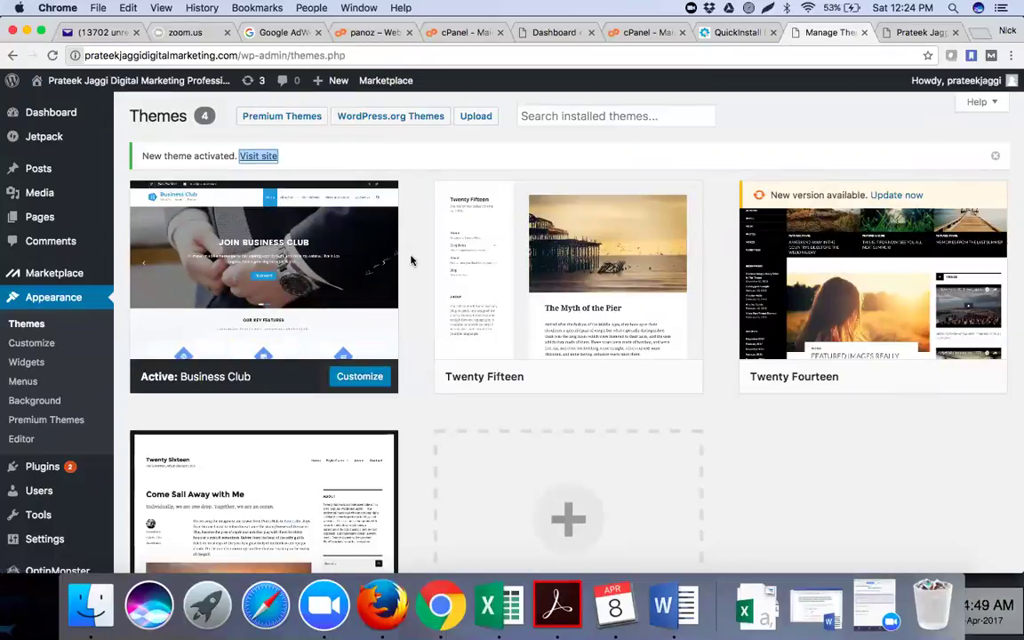
{"action": "left_click", "coordinate": [910, 33]}
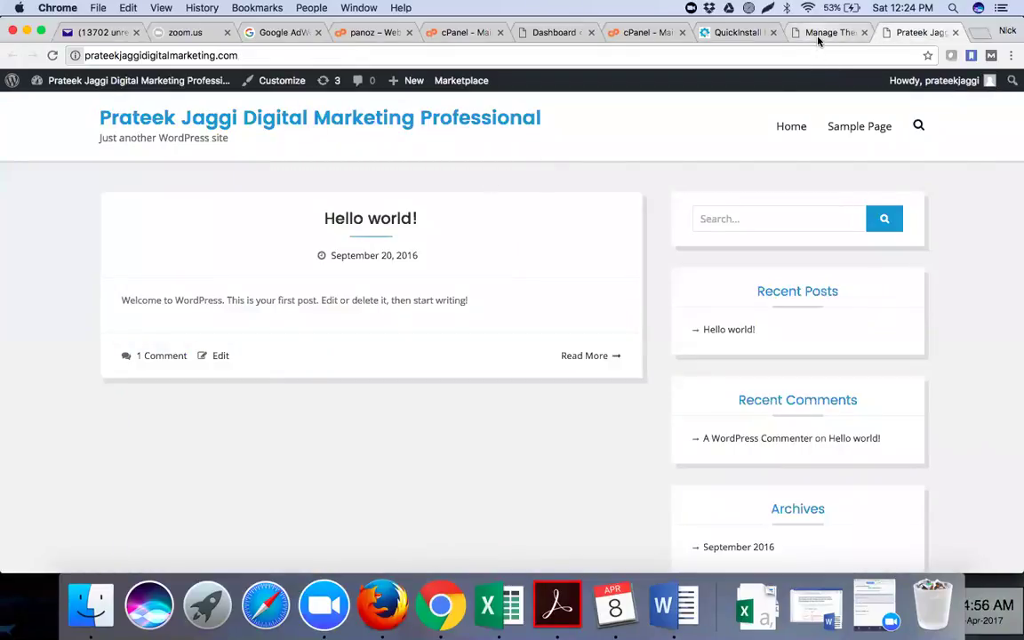
{"action": "key", "text": "ctrl+shift+Tab"}
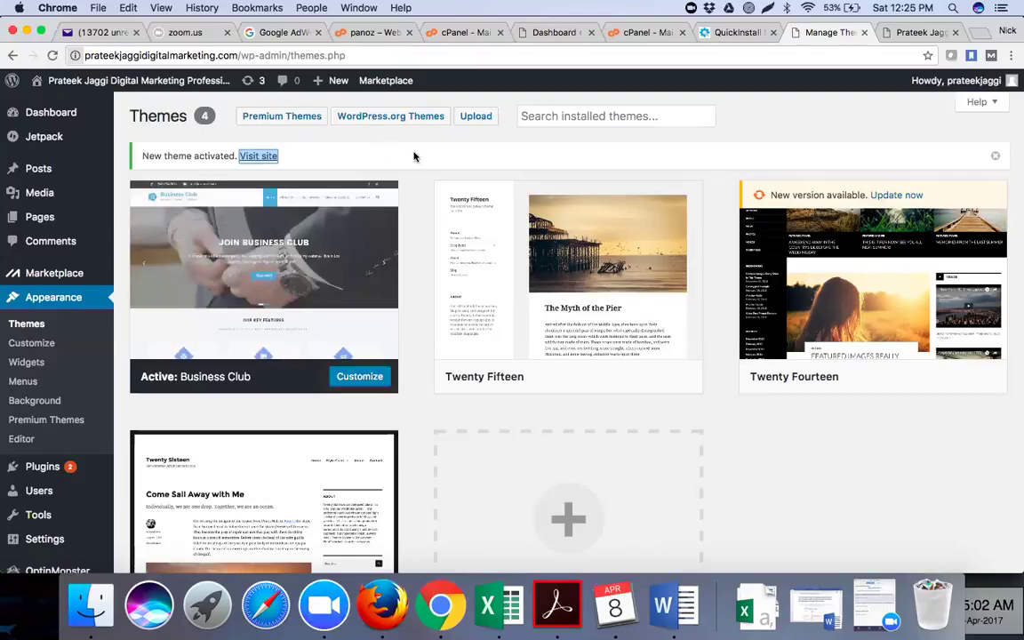
Launch the Business Club Customizer, comparing it with the live site tab while it loads.
{"action": "left_click", "coordinate": [352, 380]}
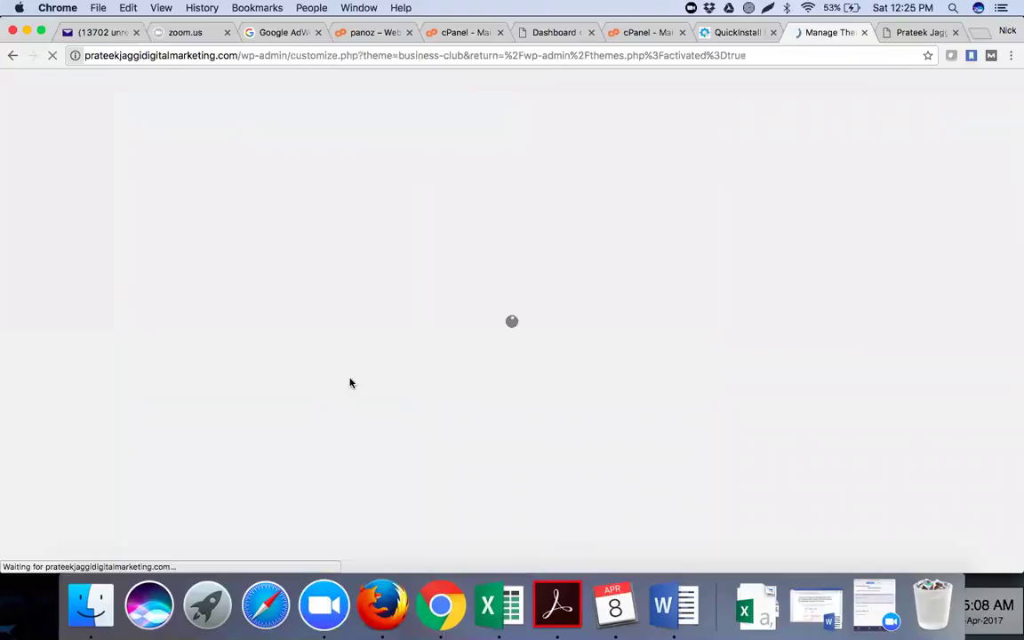
{"action": "left_click", "coordinate": [896, 36]}
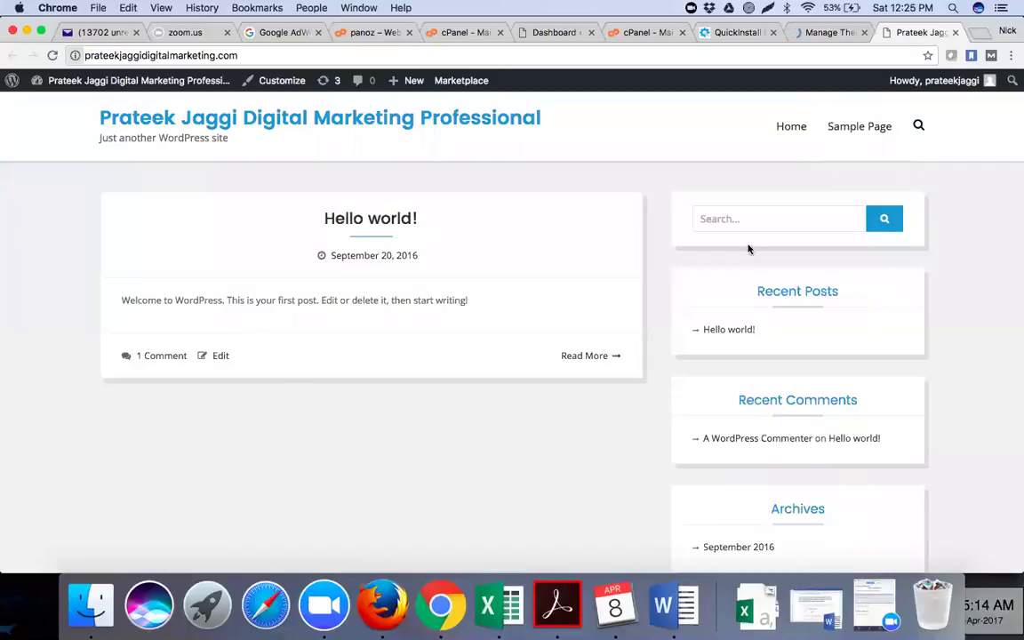
{"action": "left_click", "coordinate": [812, 35]}
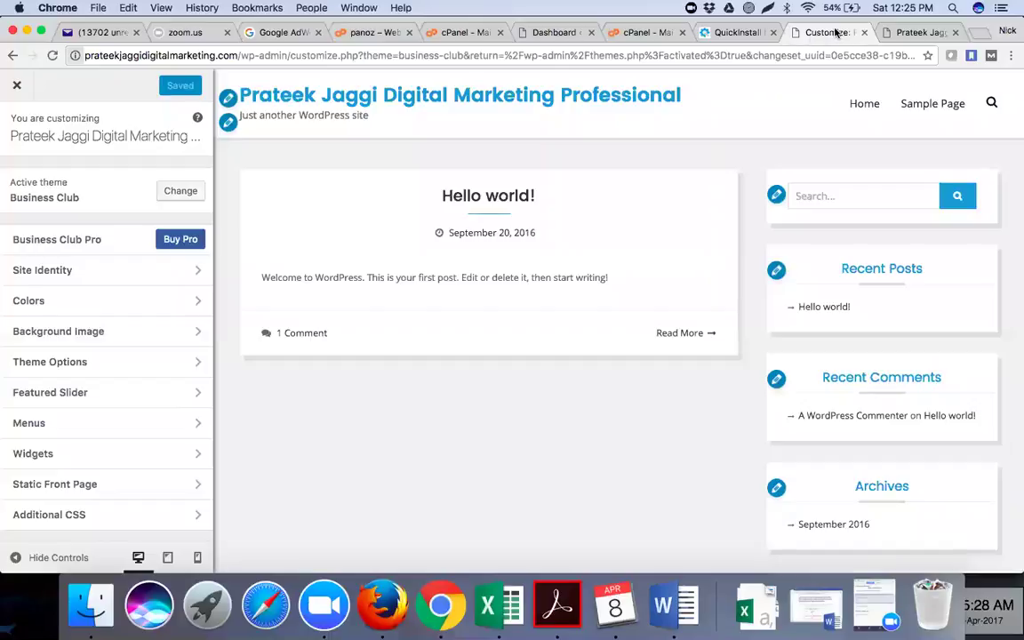
{"action": "left_click", "coordinate": [906, 33]}
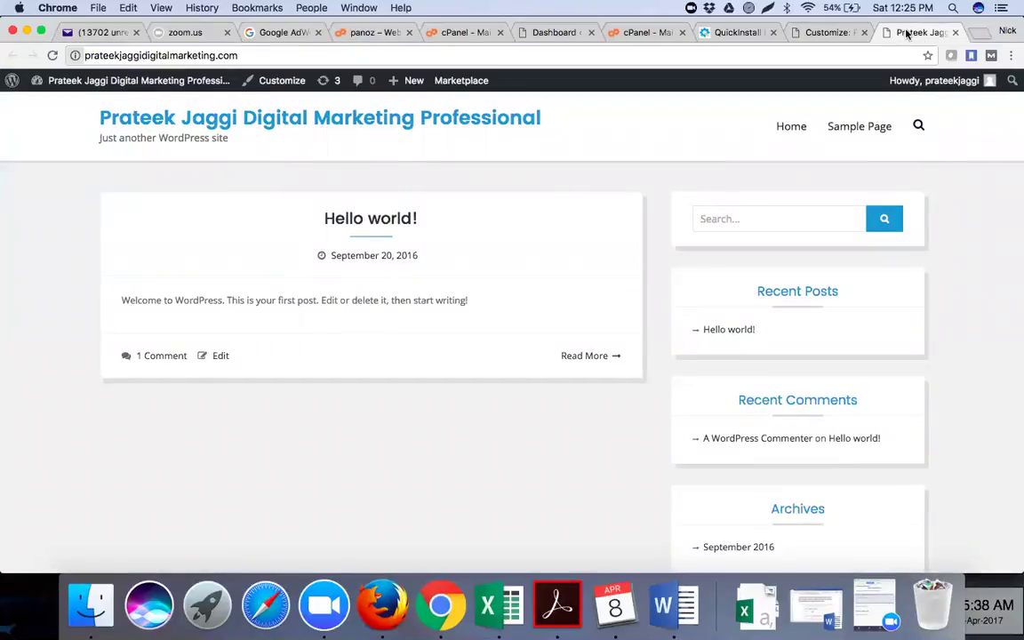
{"action": "left_click", "coordinate": [818, 32]}
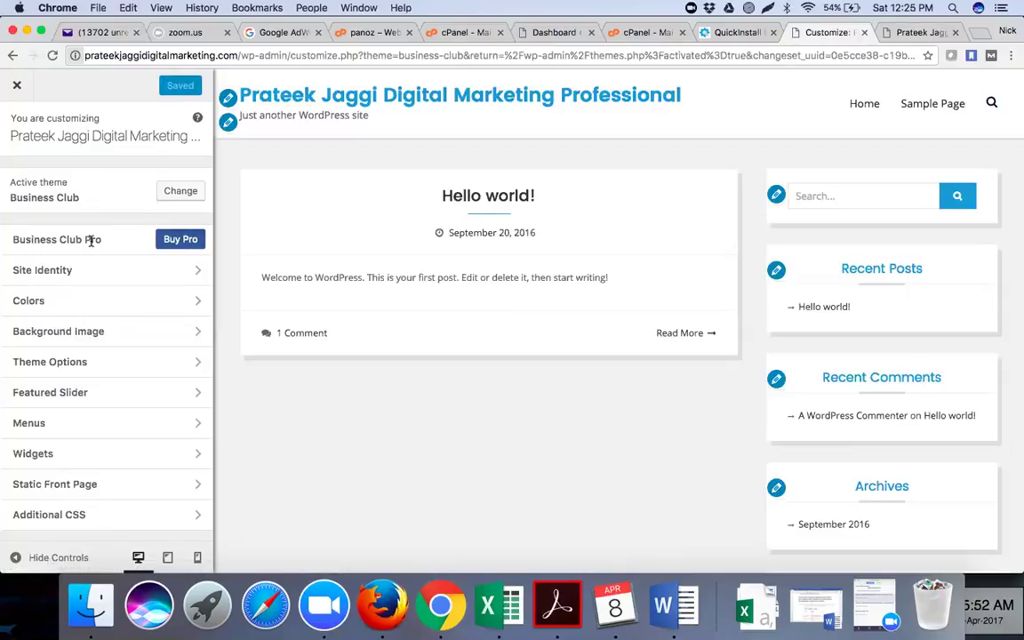
Open a new browser tab, view the live site, then return to the Customizer.
{"action": "left_click", "coordinate": [981, 34]}
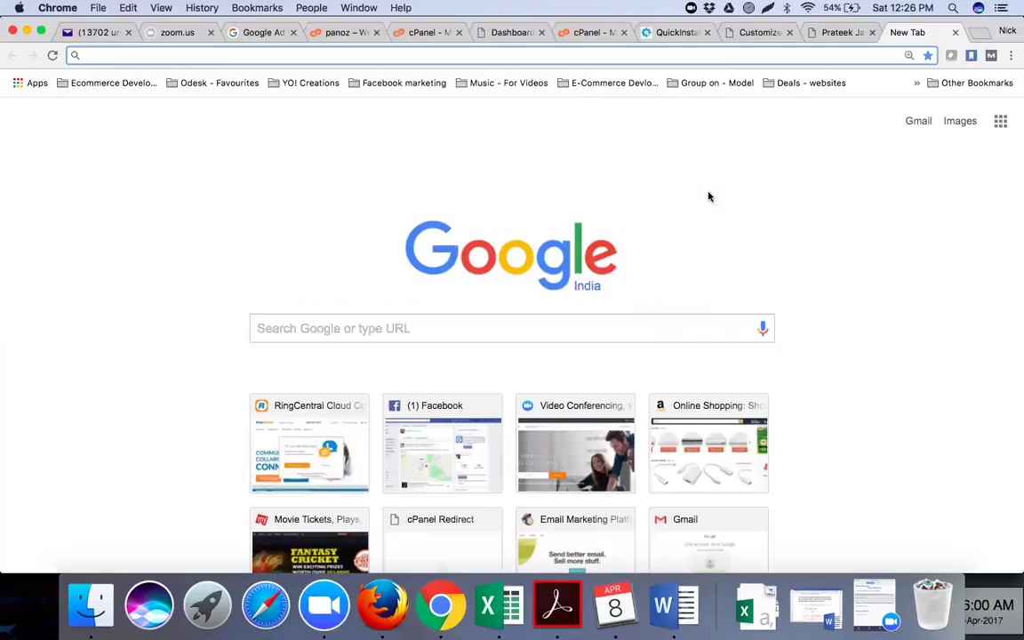
{"action": "left_click", "coordinate": [840, 33]}
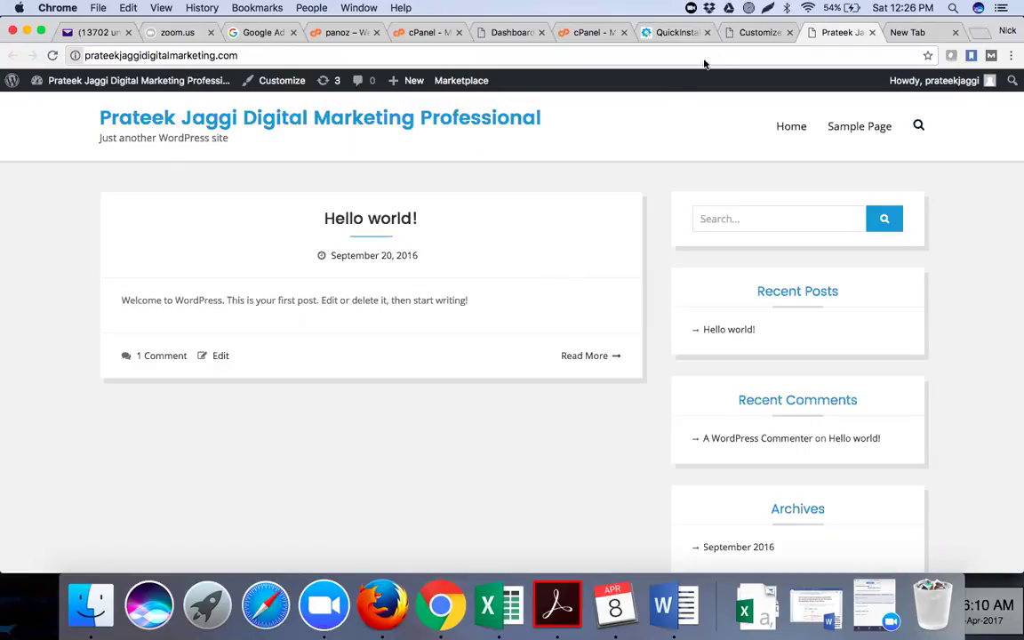
{"action": "left_click", "coordinate": [752, 33]}
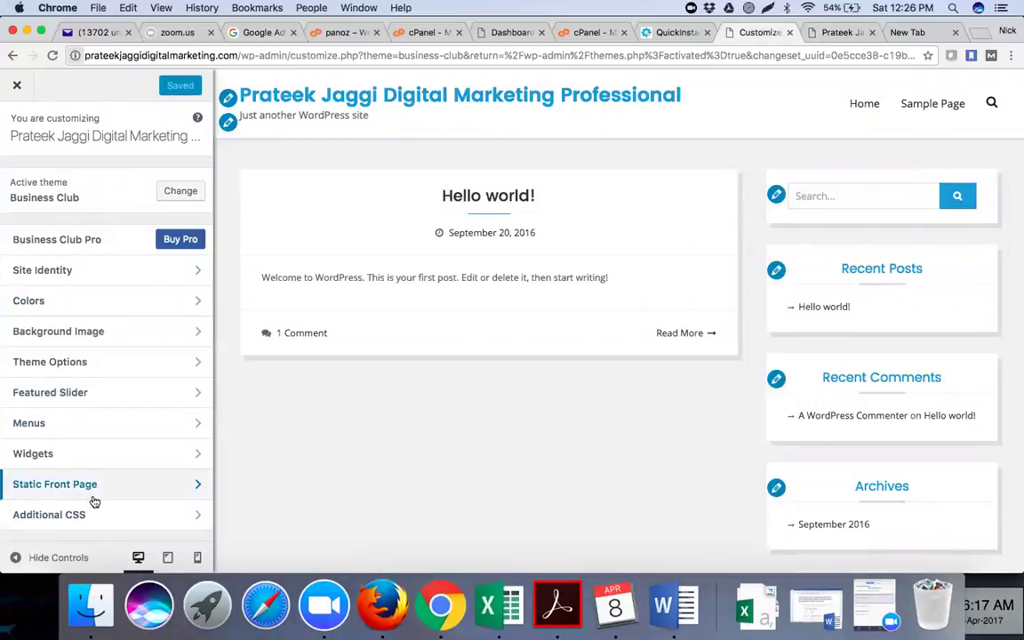
Set the background colour to light grey #b2b2b2, publish it, and open Background Image settings.
{"action": "left_click", "coordinate": [93, 428]}
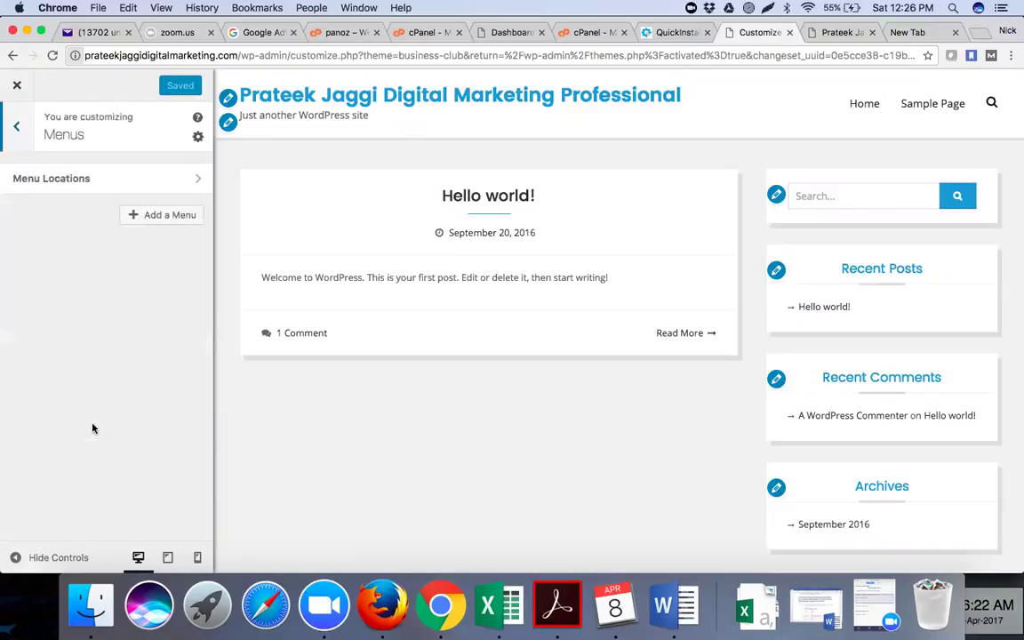
{"action": "left_click", "coordinate": [16, 125]}
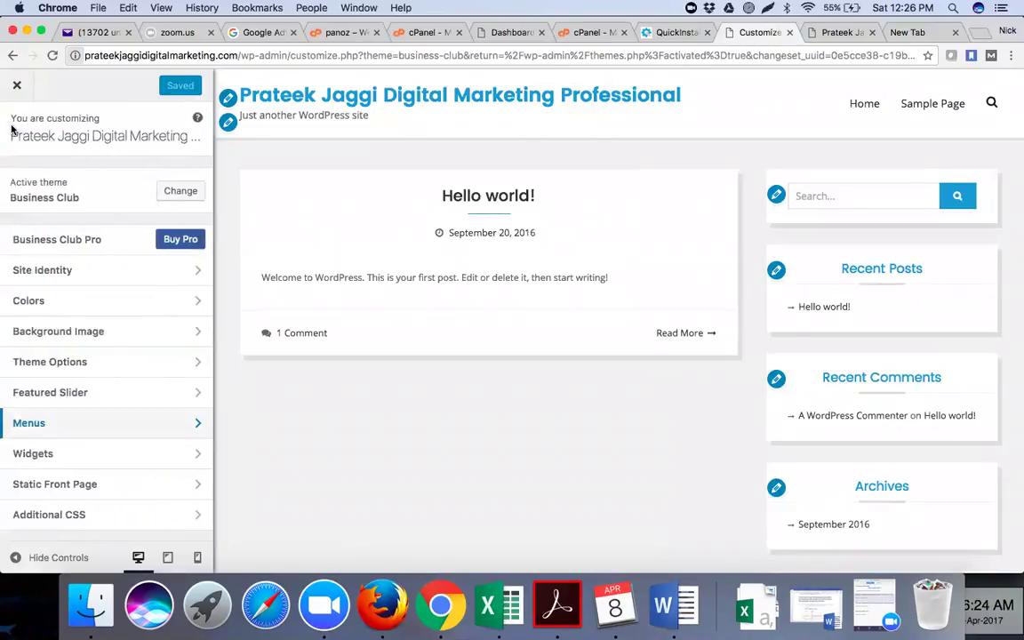
{"action": "left_click", "coordinate": [103, 305]}
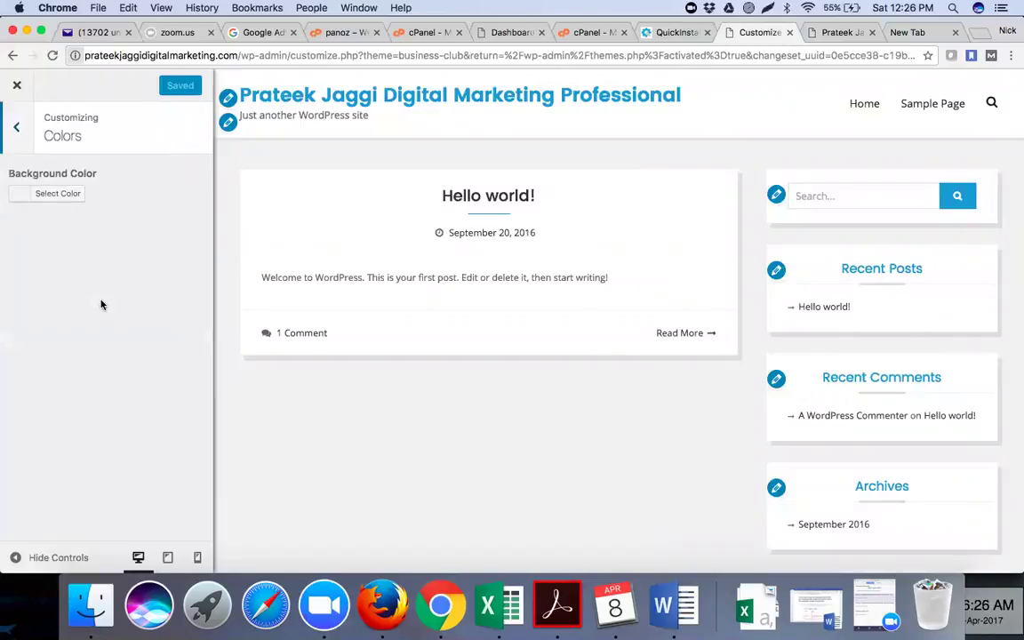
{"action": "left_click", "coordinate": [64, 197]}
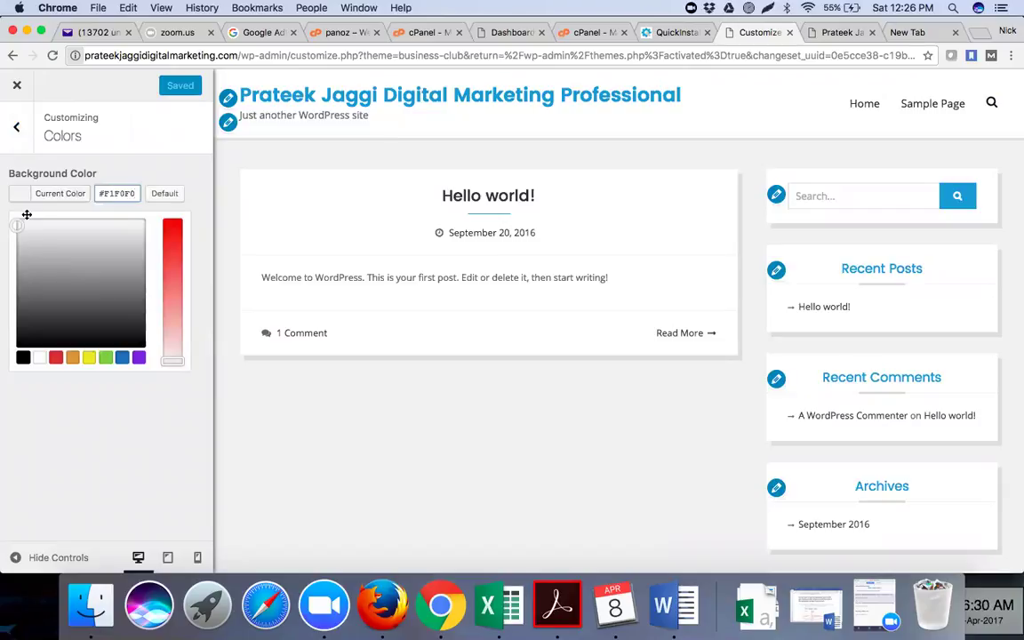
{"action": "left_click", "coordinate": [75, 227]}
{"action": "mouse_move", "coordinate": [100, 228]}
{"action": "left_mouse_down"}
{"action": "mouse_move", "coordinate": [119, 244]}
{"action": "mouse_move", "coordinate": [122, 302]}
{"action": "mouse_move", "coordinate": [99, 285]}
{"action": "mouse_move", "coordinate": [98, 258]}
{"action": "left_mouse_up"}
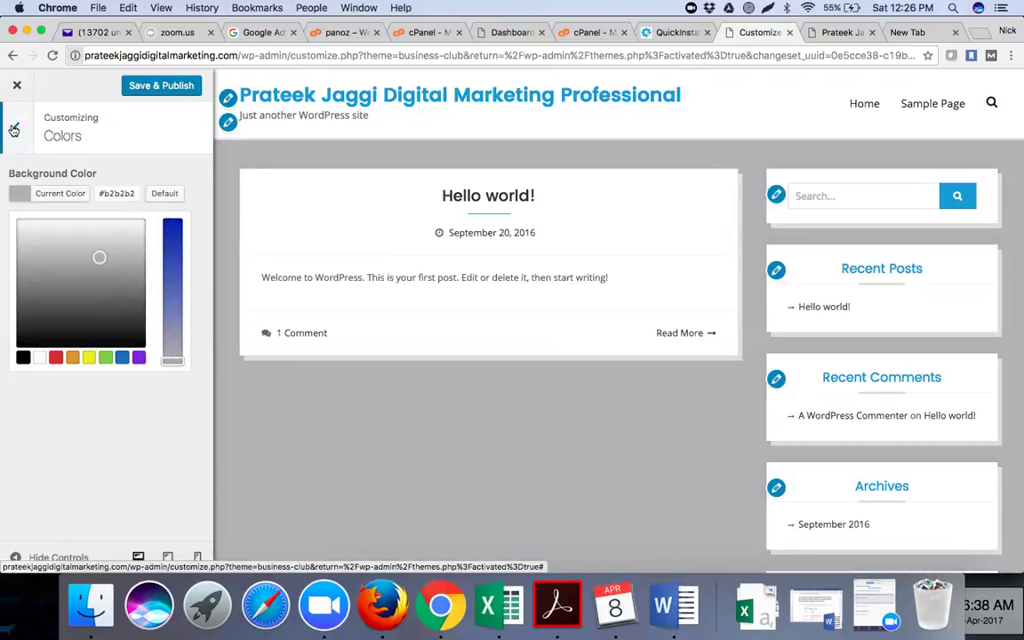
{"action": "left_click", "coordinate": [198, 86]}
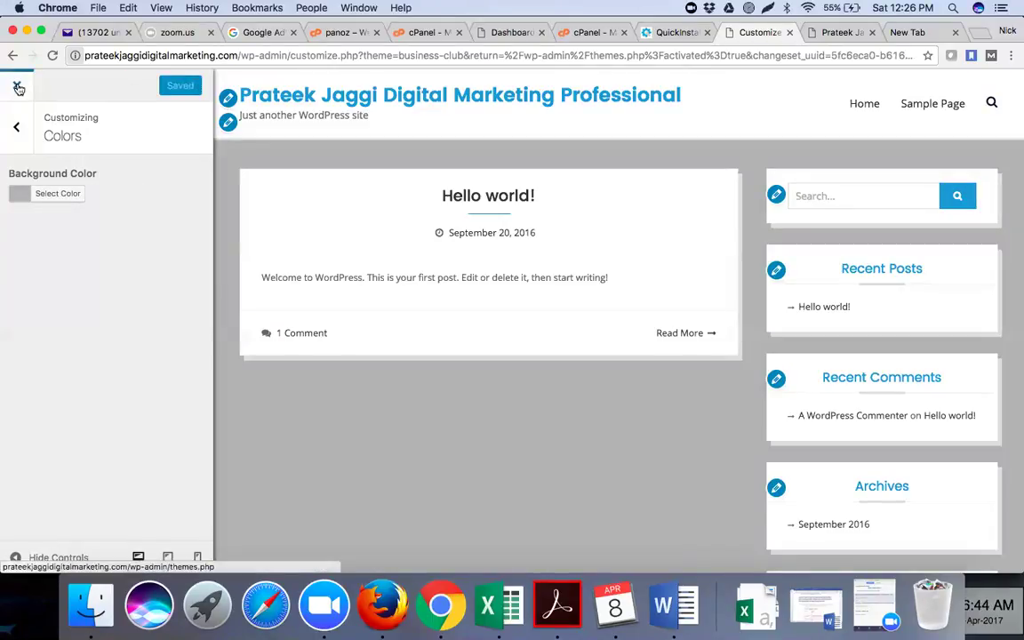
{"action": "left_click", "coordinate": [17, 127]}
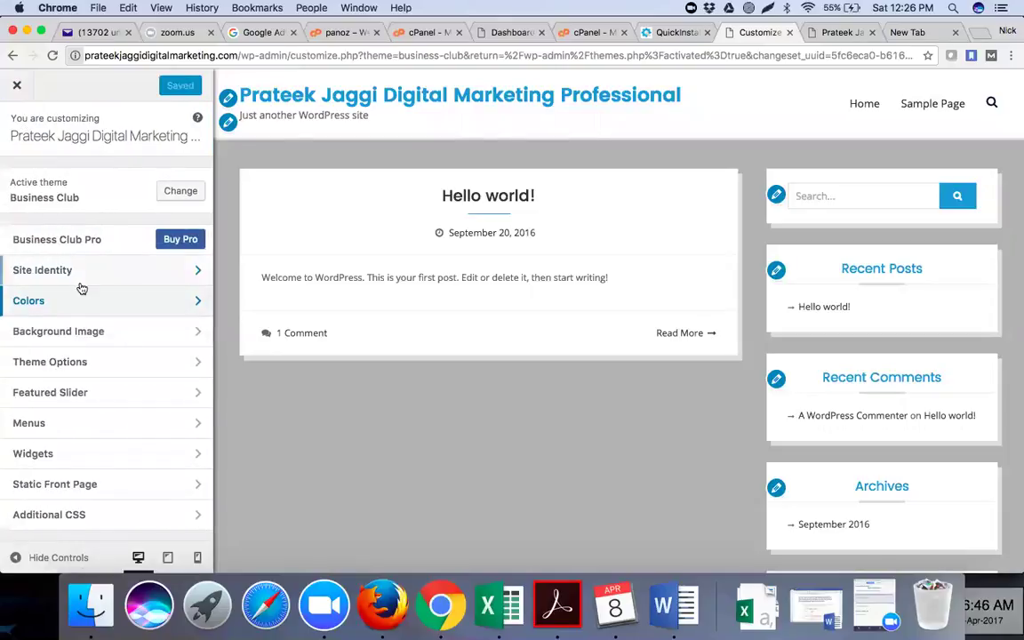
{"action": "left_click", "coordinate": [89, 330]}
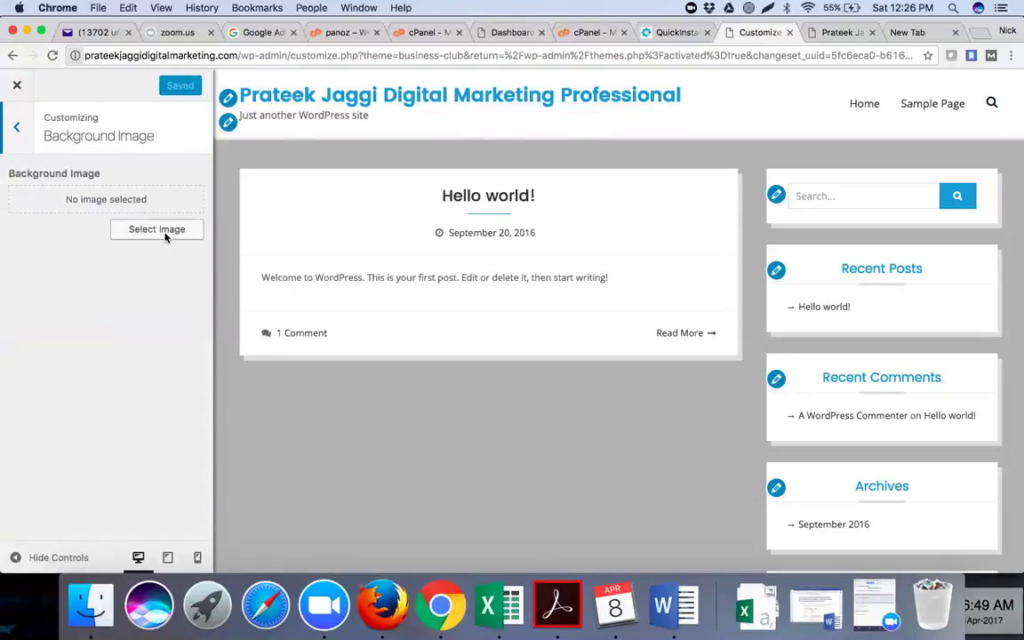
Upload safe_image.png from the Desktop into the media library via Select Files.
{"action": "left_click", "coordinate": [156, 229]}
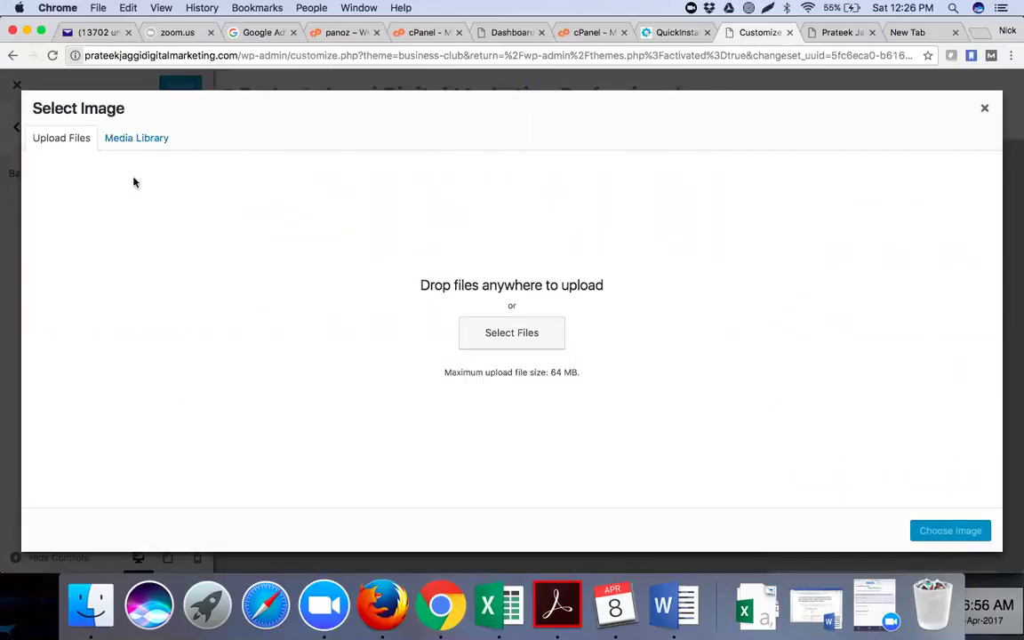
{"action": "left_click", "coordinate": [138, 138]}
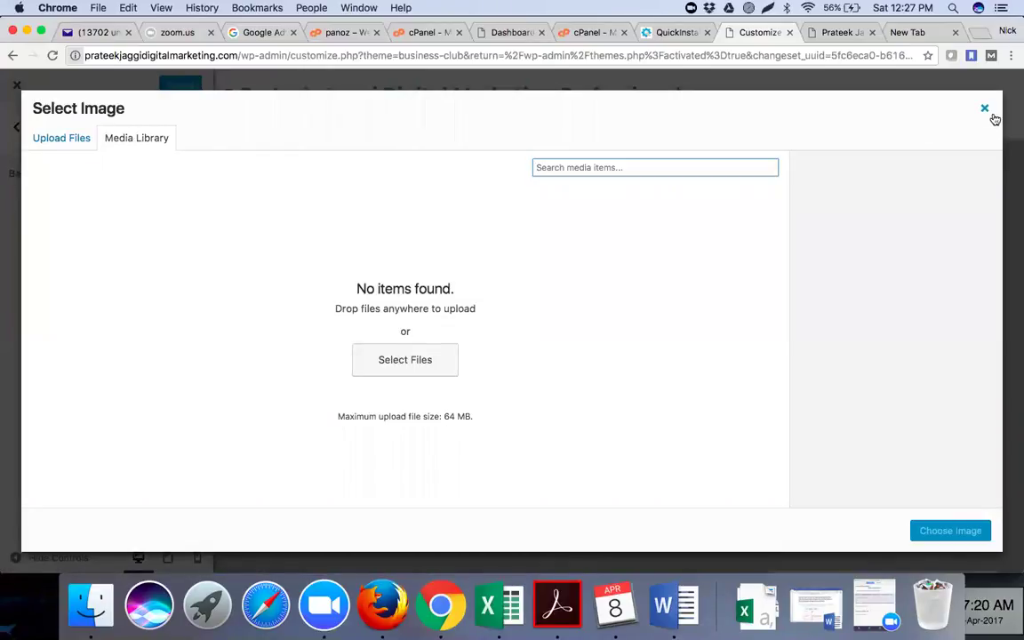
{"action": "left_click", "coordinate": [391, 374]}
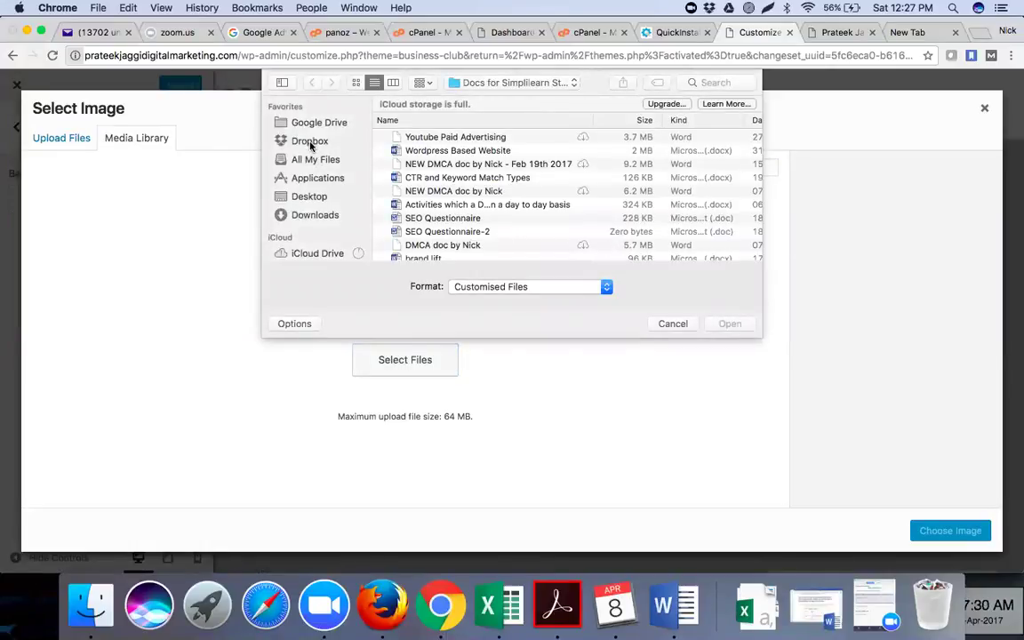
{"action": "left_click", "coordinate": [309, 198]}
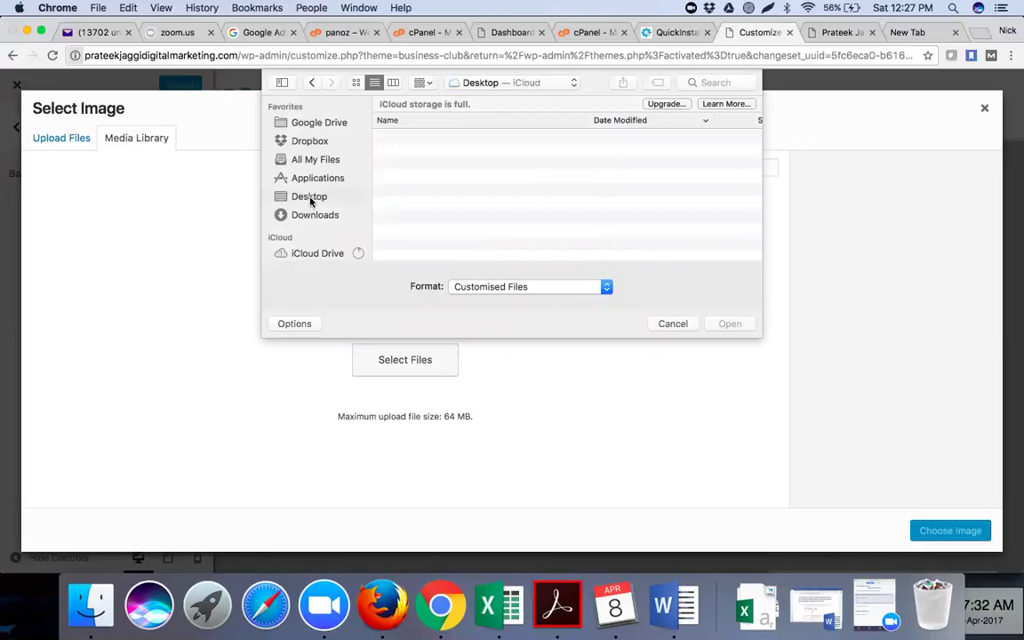
{"action": "scroll", "coordinate": [462, 204], "scroll_direction": "down", "scroll_amount": 5}
{"action": "scroll", "coordinate": [462, 204], "scroll_direction": "down", "scroll_amount": 4}
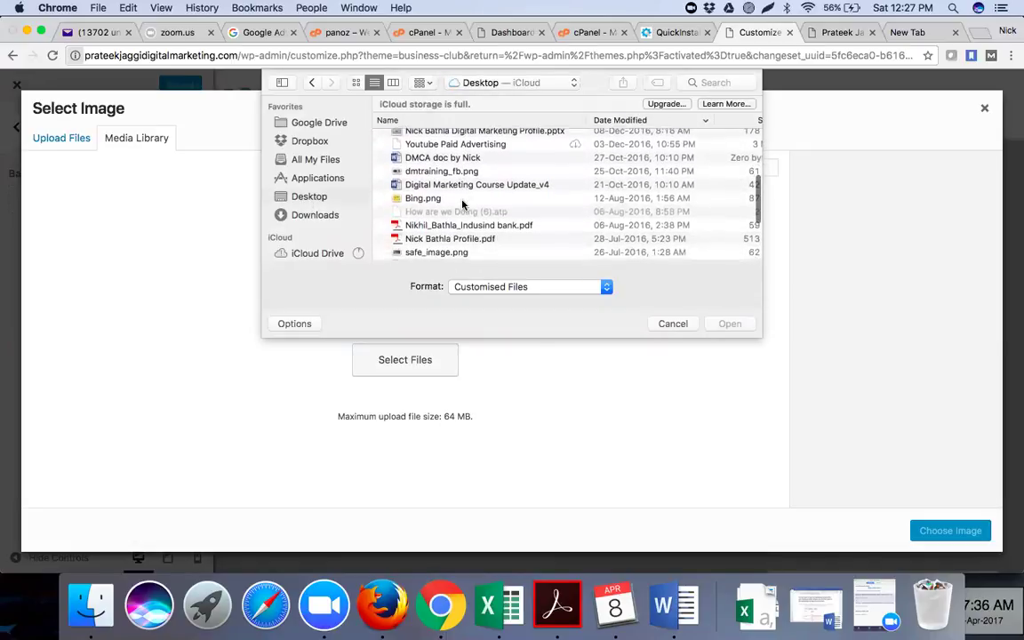
{"action": "left_click", "coordinate": [462, 201]}
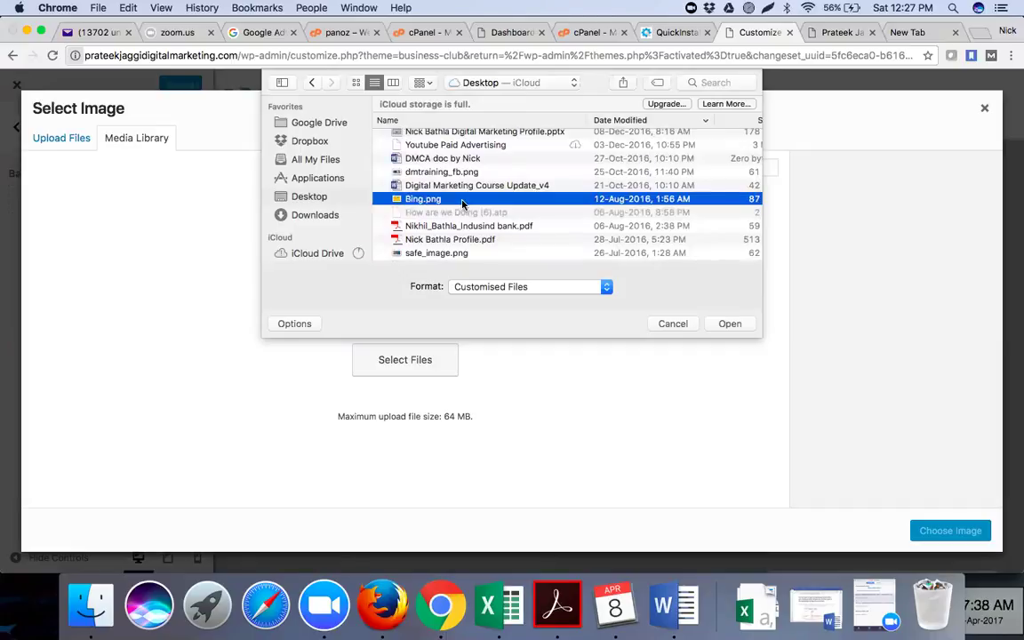
{"action": "scroll", "coordinate": [463, 203], "scroll_direction": "down", "scroll_amount": 3}
{"action": "left_click", "coordinate": [462, 204]}
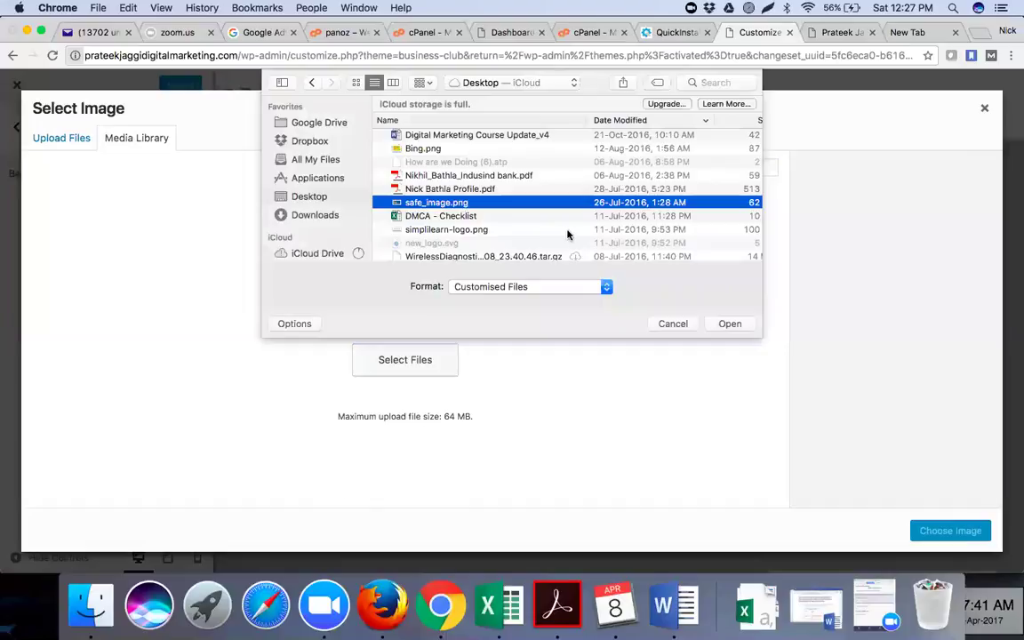
{"action": "scroll", "coordinate": [567, 234], "scroll_direction": "down", "scroll_amount": 3}
{"action": "scroll", "coordinate": [568, 234], "scroll_direction": "down", "scroll_amount": 1}
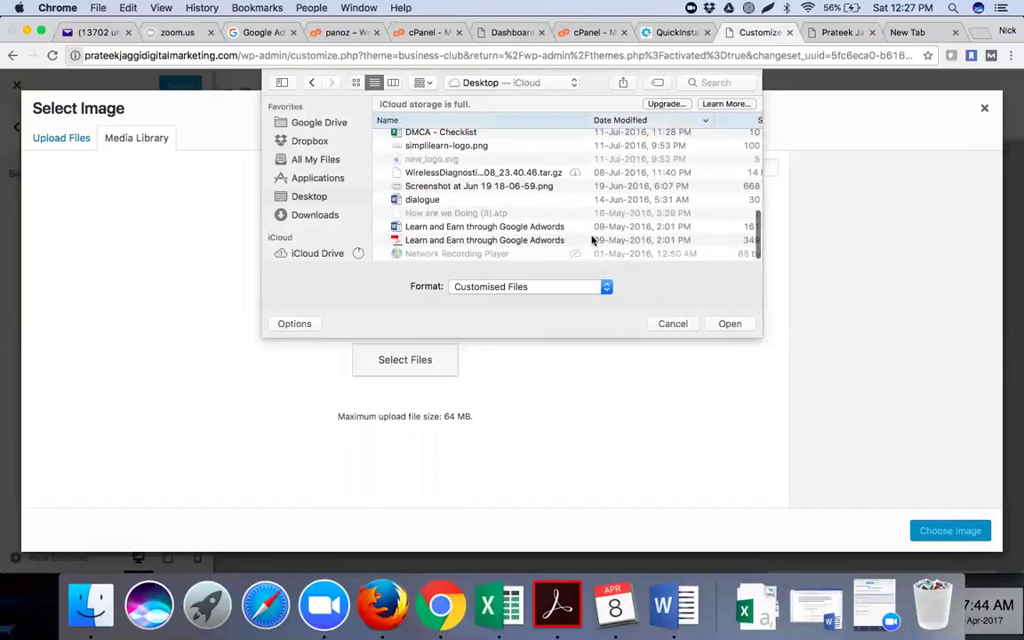
{"action": "left_click", "coordinate": [728, 325]}
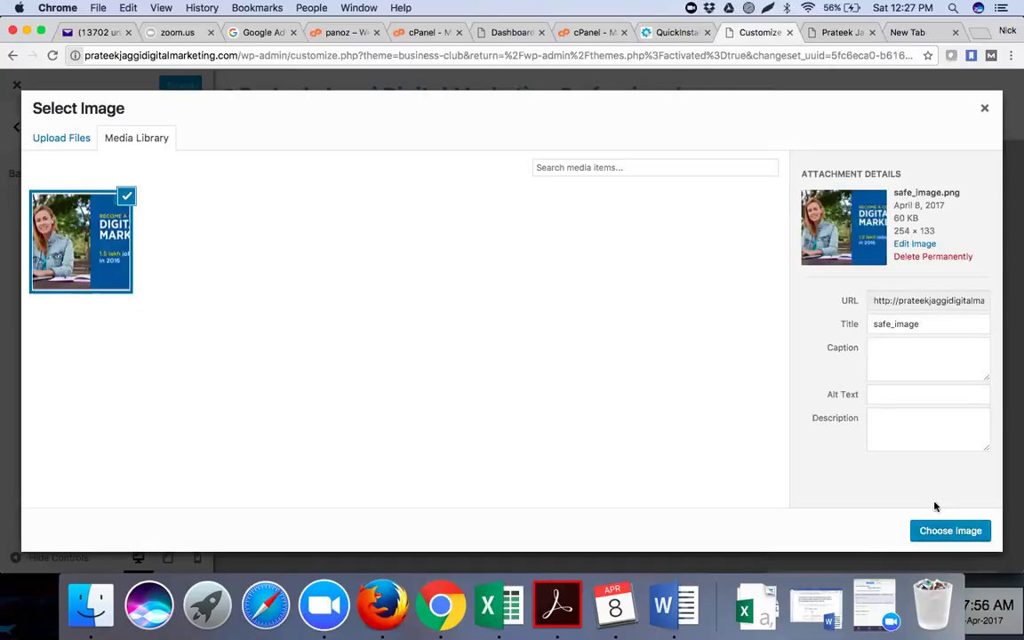
Apply safe_image.png as the background, trying top, top-right and centre positions.
{"action": "left_click", "coordinate": [958, 533]}
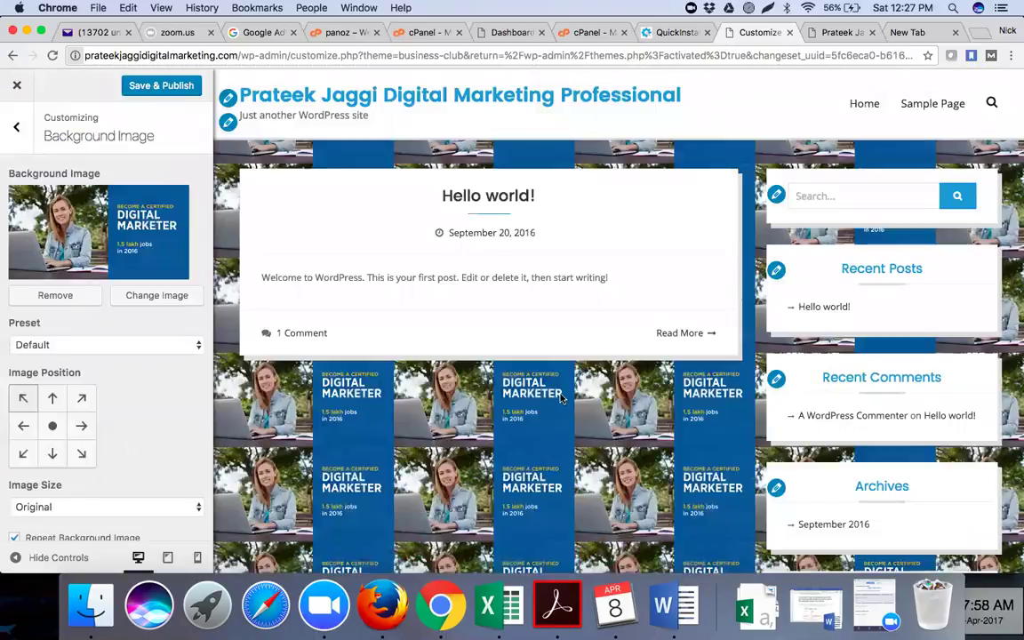
{"action": "left_click", "coordinate": [54, 400]}
{"action": "left_click", "coordinate": [84, 400]}
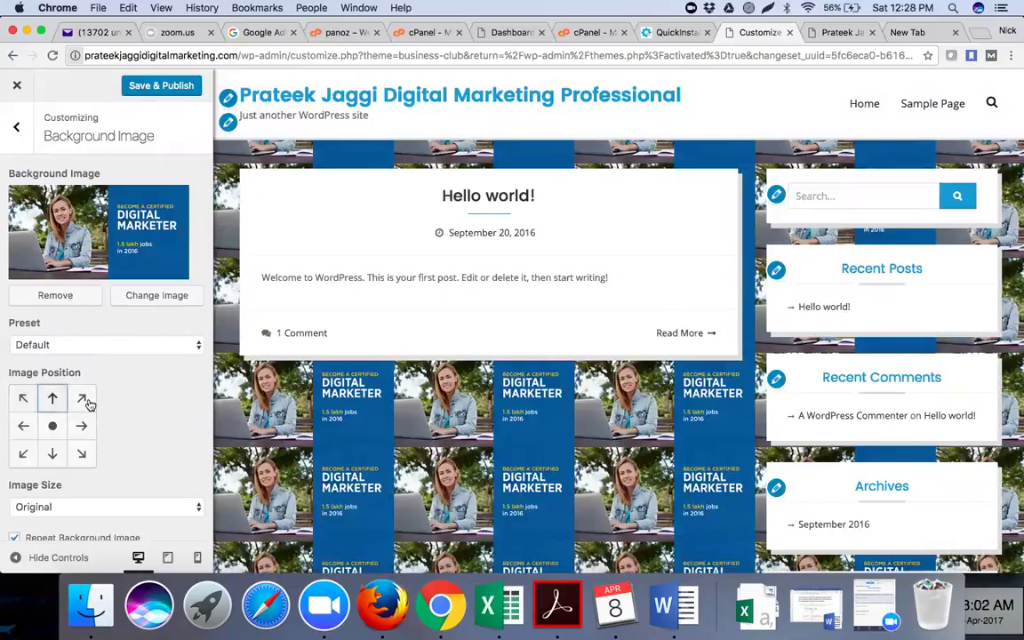
{"action": "left_click", "coordinate": [53, 426]}
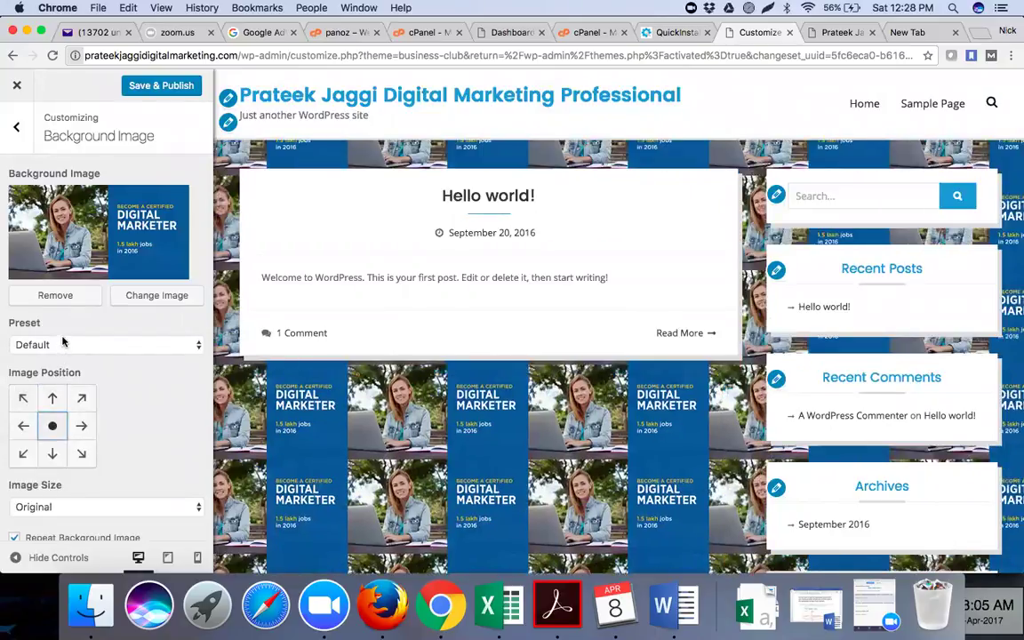
Switch the background image size to Fit to Screen, then to Fill Screen.
{"action": "left_click", "coordinate": [89, 512]}
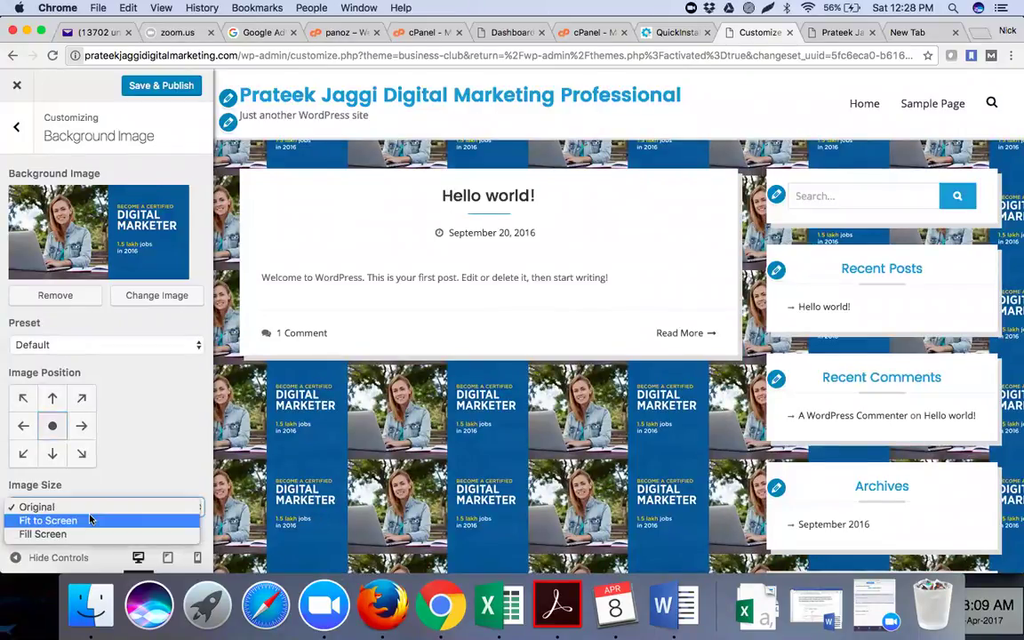
{"action": "key", "text": "Escape"}
{"action": "left_click", "coordinate": [89, 519]}
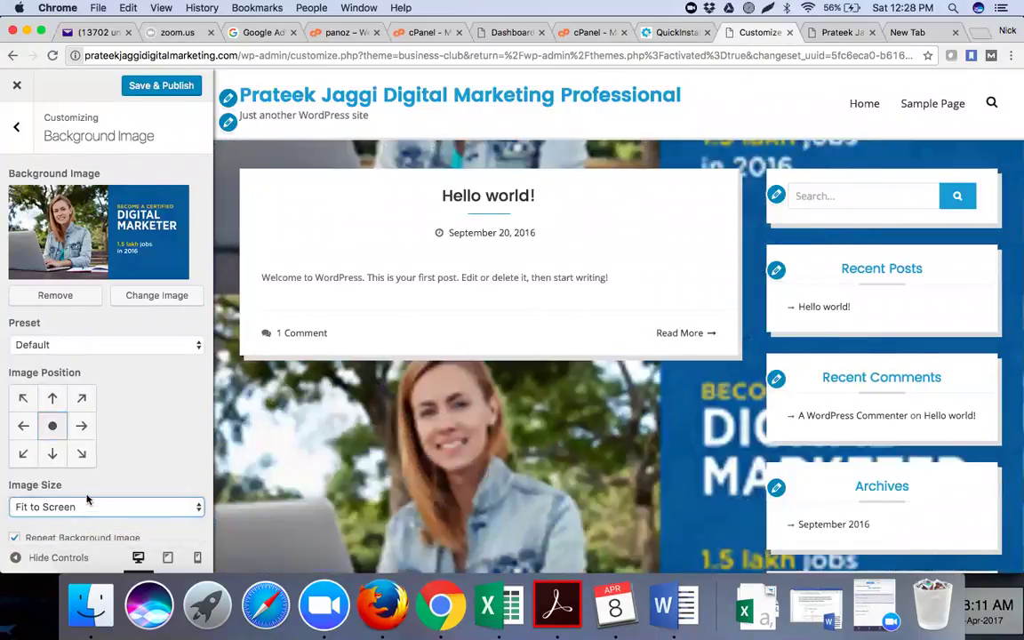
{"action": "left_click", "coordinate": [87, 506]}
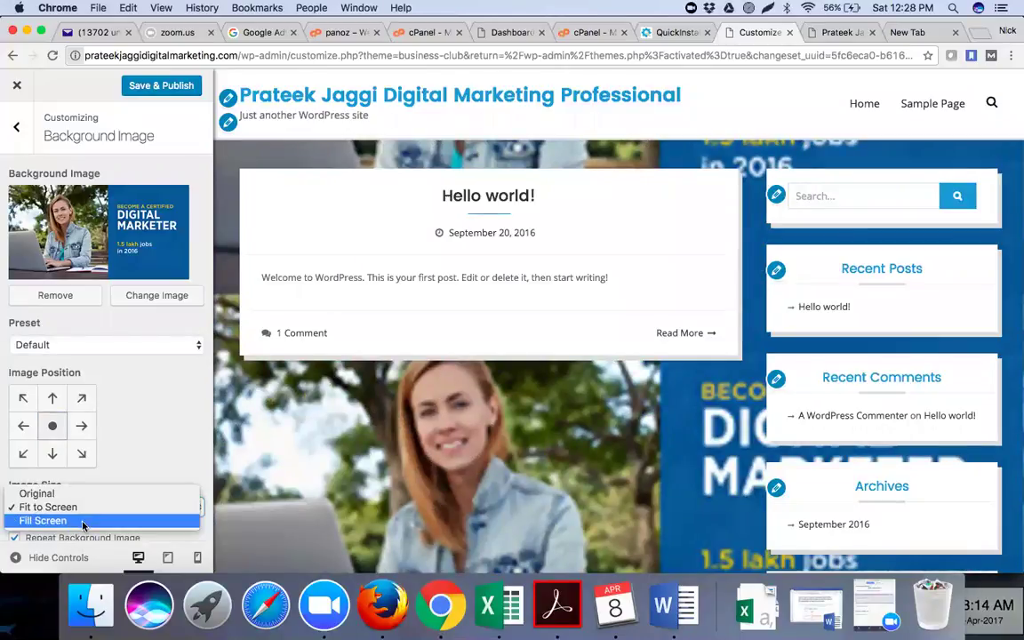
{"action": "left_click", "coordinate": [83, 521]}
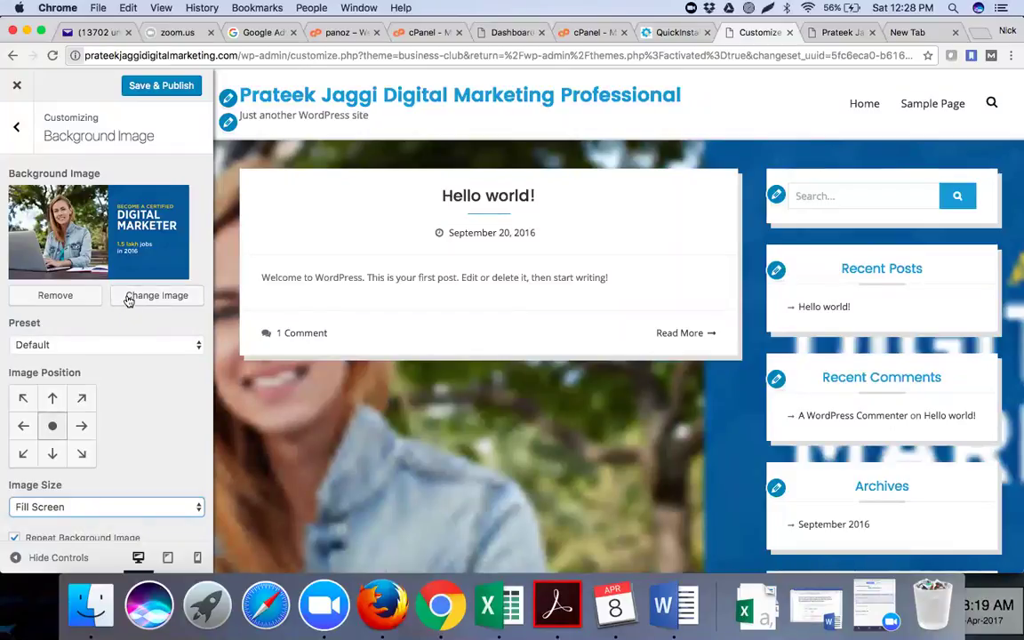
Anchor the image right, then bottom, and finally remove the background image.
{"action": "left_click", "coordinate": [81, 426]}
{"action": "left_click", "coordinate": [55, 454]}
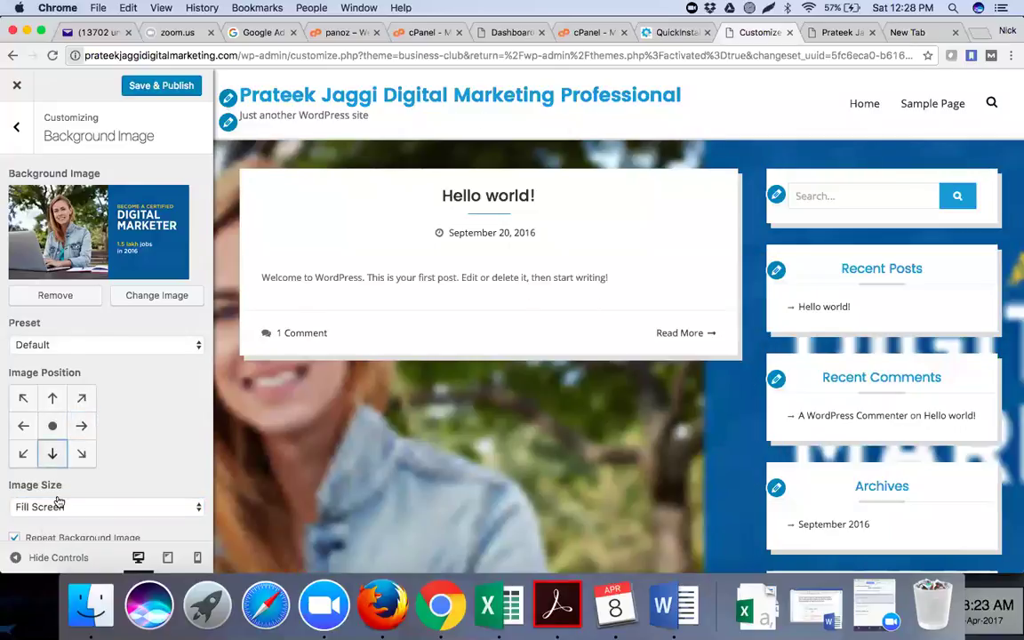
{"action": "scroll", "coordinate": [57, 500], "scroll_direction": "down", "scroll_amount": 2}
{"action": "scroll", "coordinate": [57, 499], "scroll_direction": "up", "scroll_amount": 2}
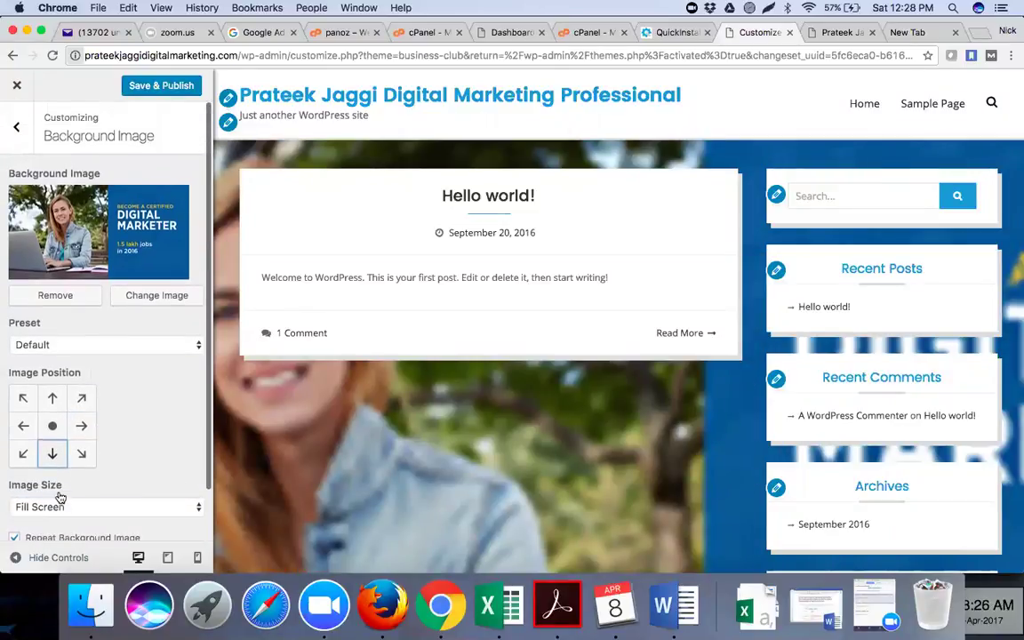
{"action": "left_click", "coordinate": [51, 294]}
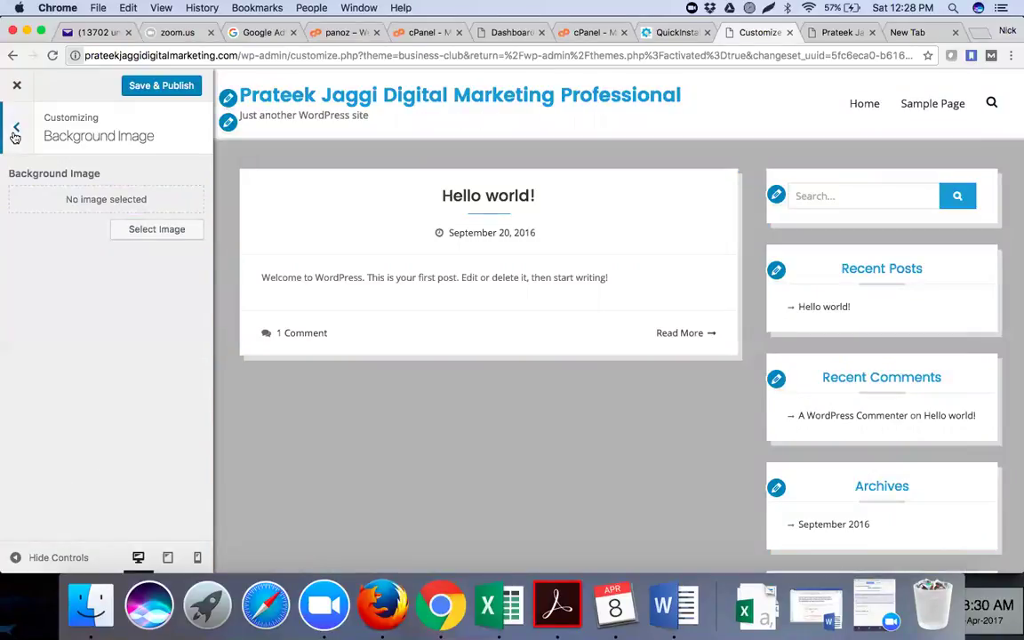
Inspect Theme Options > Header, checking the contact number and email fields.
{"action": "left_click", "coordinate": [16, 128]}
{"action": "left_click", "coordinate": [99, 363]}
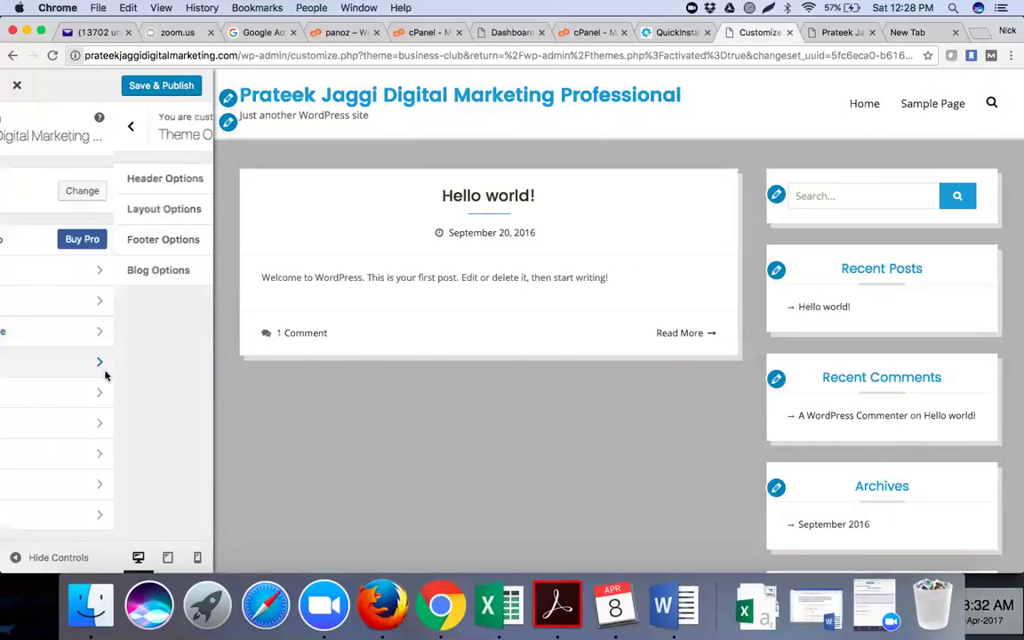
{"action": "left_click", "coordinate": [101, 184]}
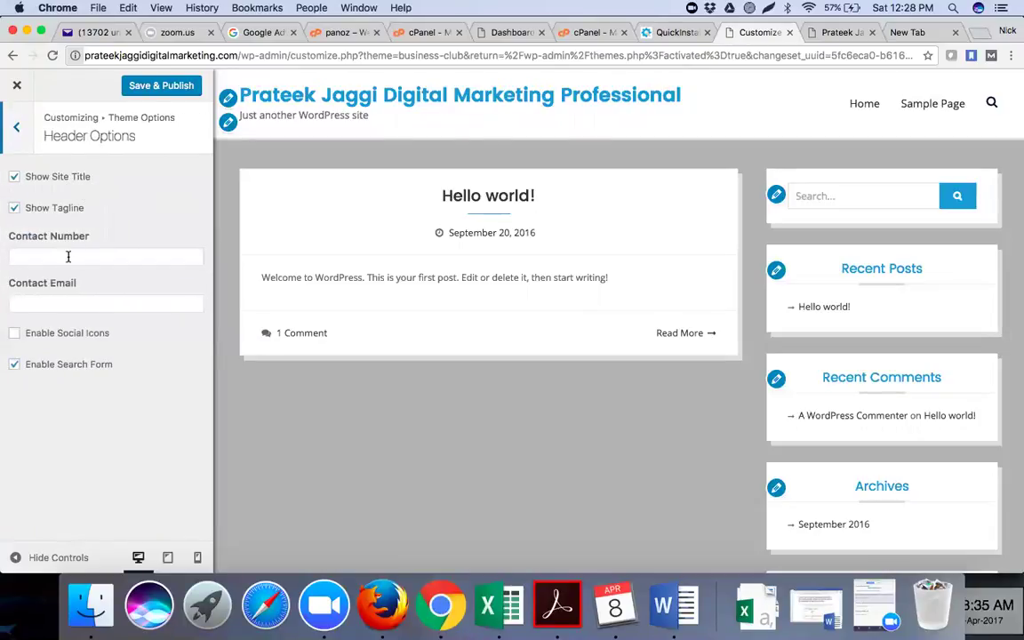
{"action": "left_click", "coordinate": [68, 257]}
{"action": "left_click", "coordinate": [57, 303]}
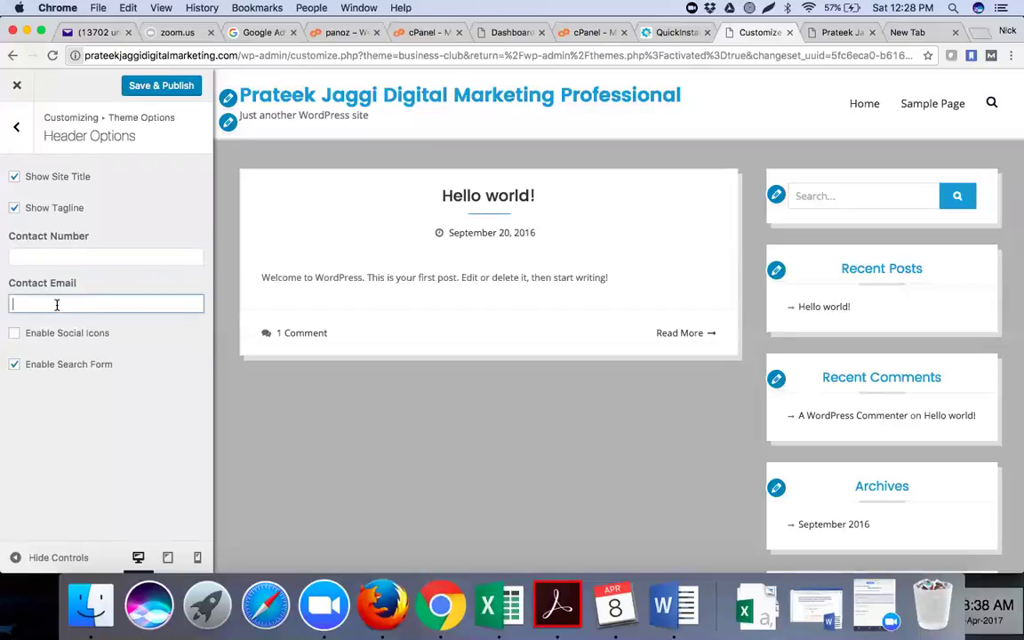
{"action": "left_click", "coordinate": [16, 135]}
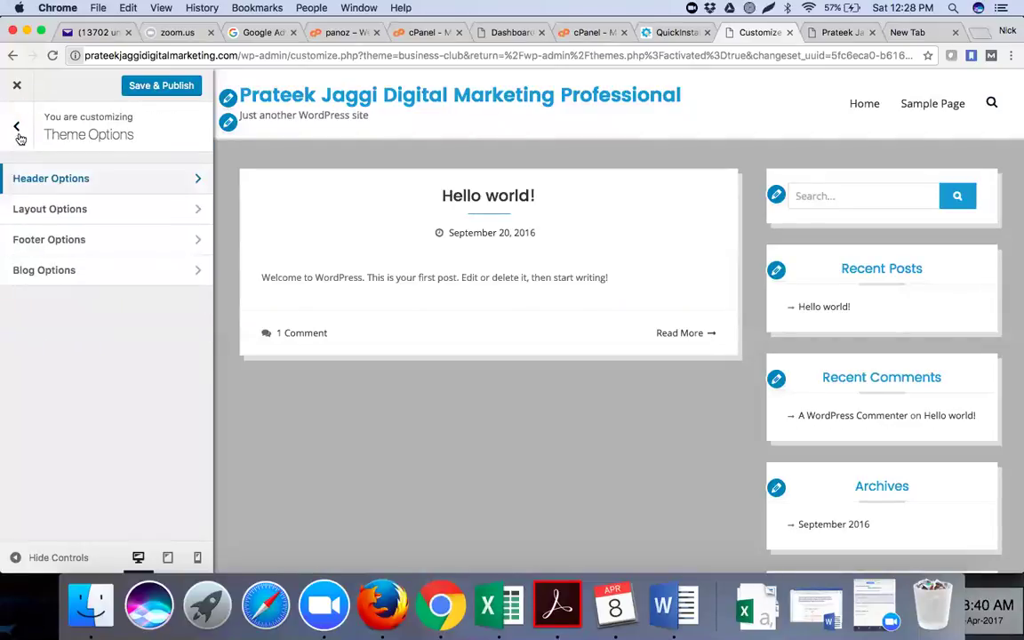
Check the Footer copyright field and Blog Options, then return to the main sections.
{"action": "left_click", "coordinate": [87, 241]}
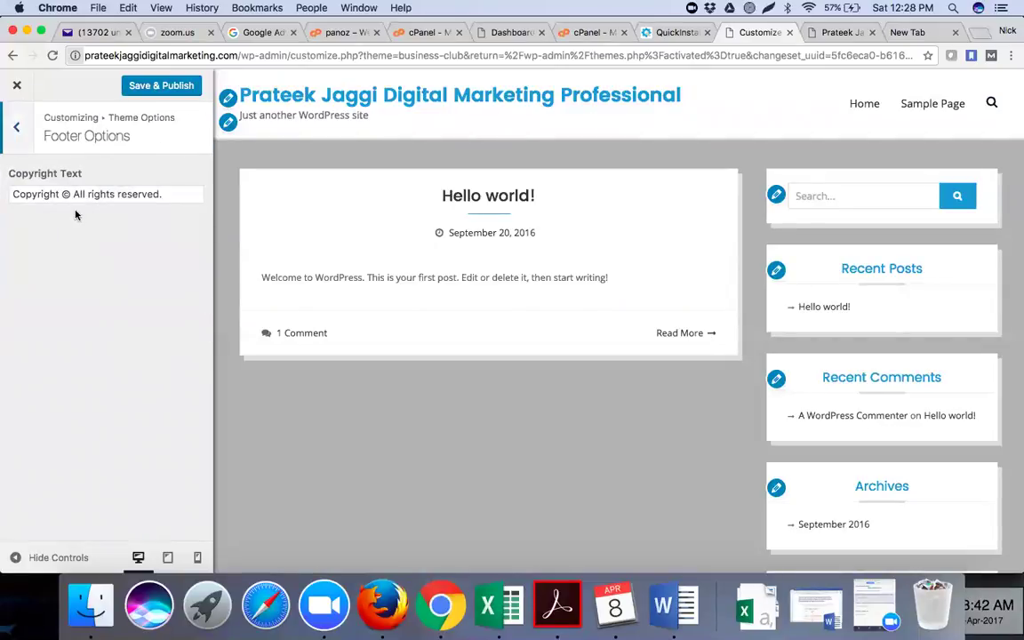
{"action": "left_click", "coordinate": [88, 194]}
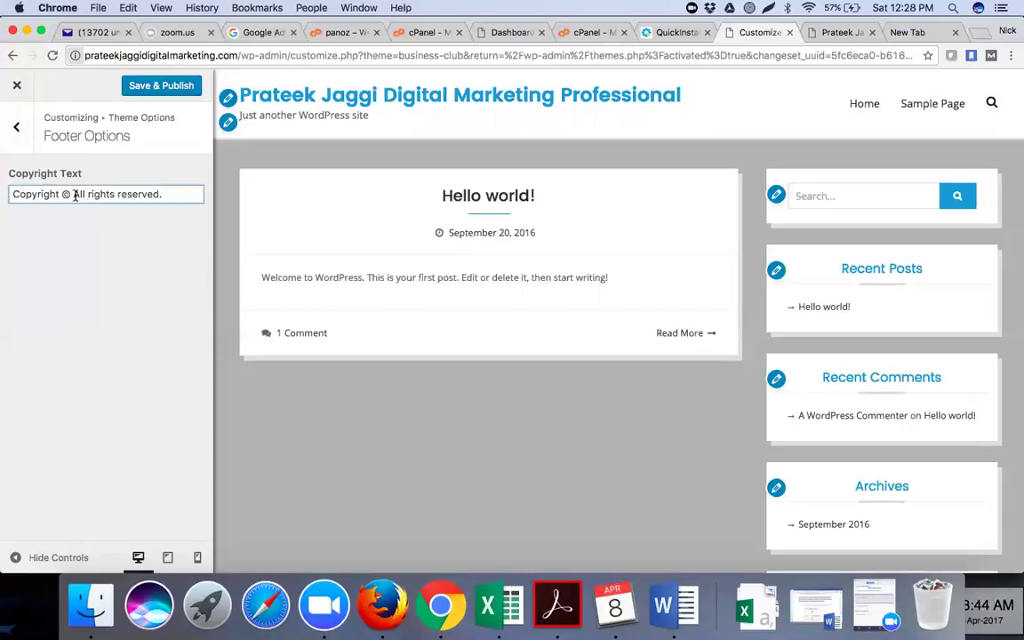
{"action": "left_click", "coordinate": [17, 133]}
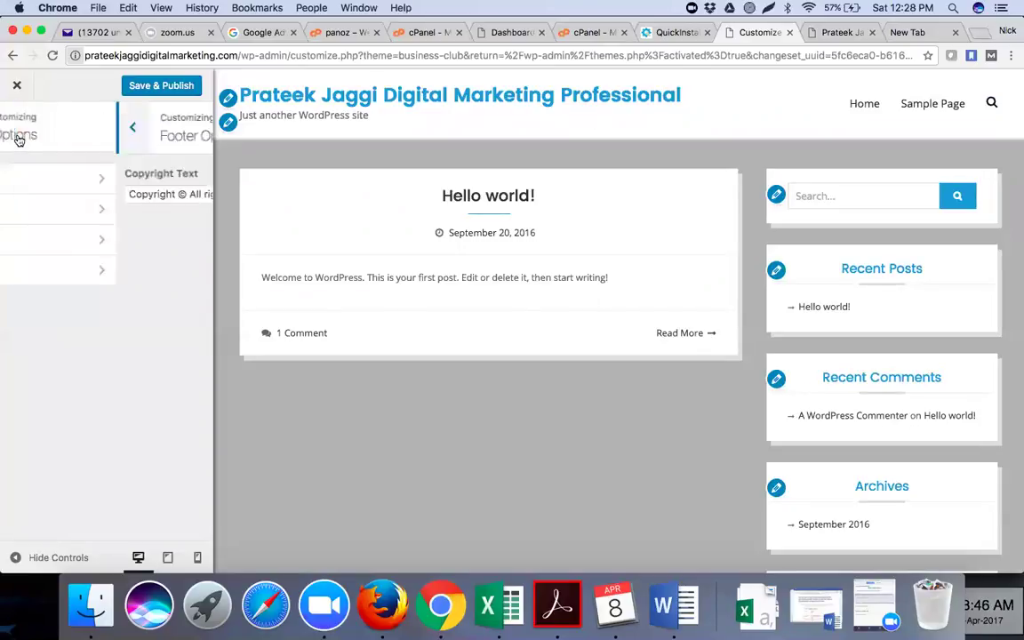
{"action": "left_click", "coordinate": [93, 272]}
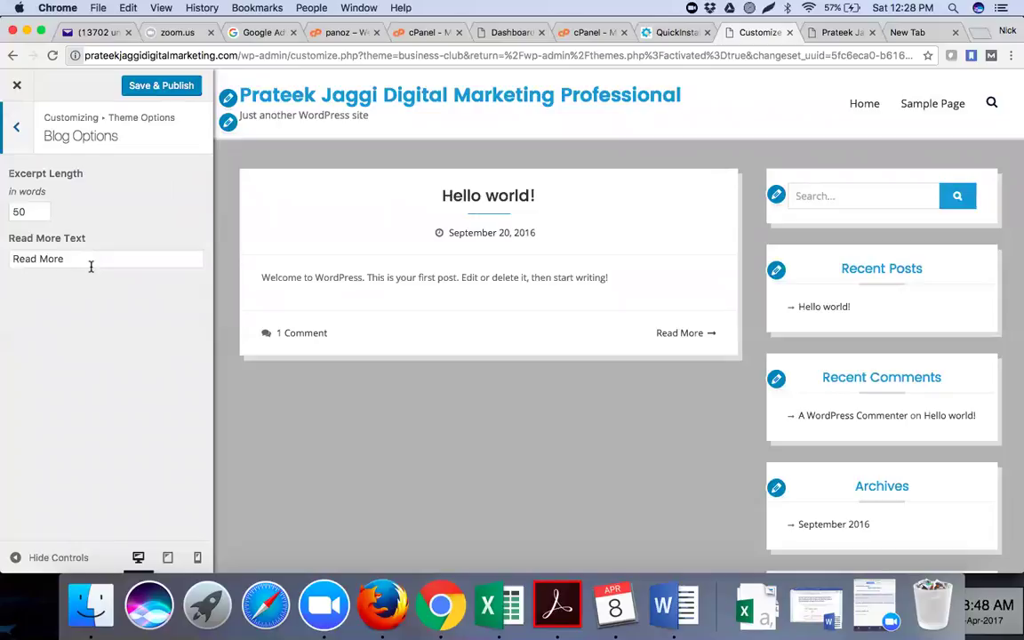
{"action": "left_click", "coordinate": [24, 133]}
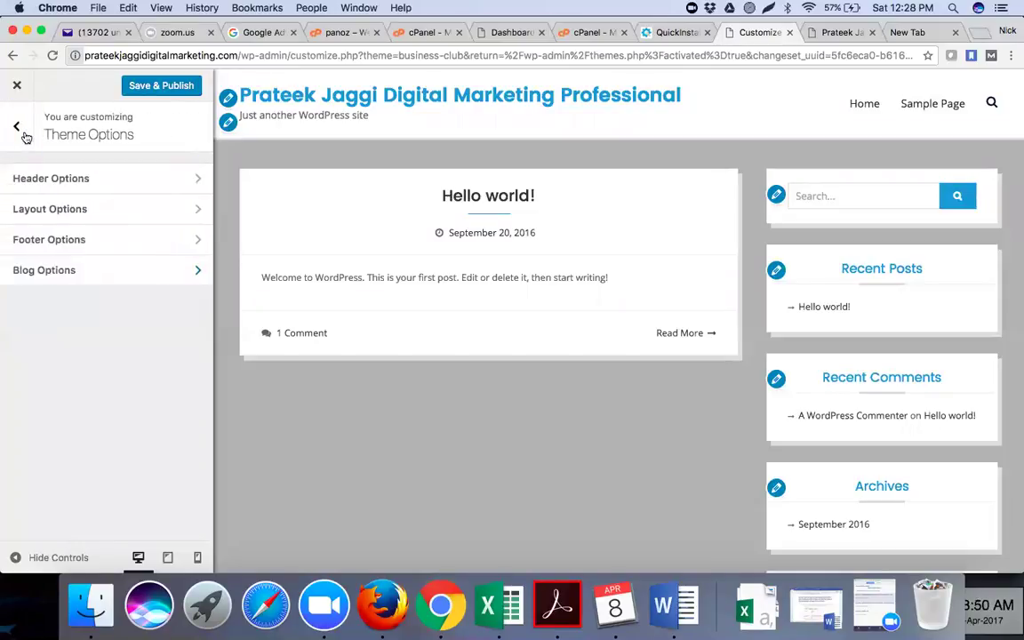
{"action": "left_click", "coordinate": [19, 131]}
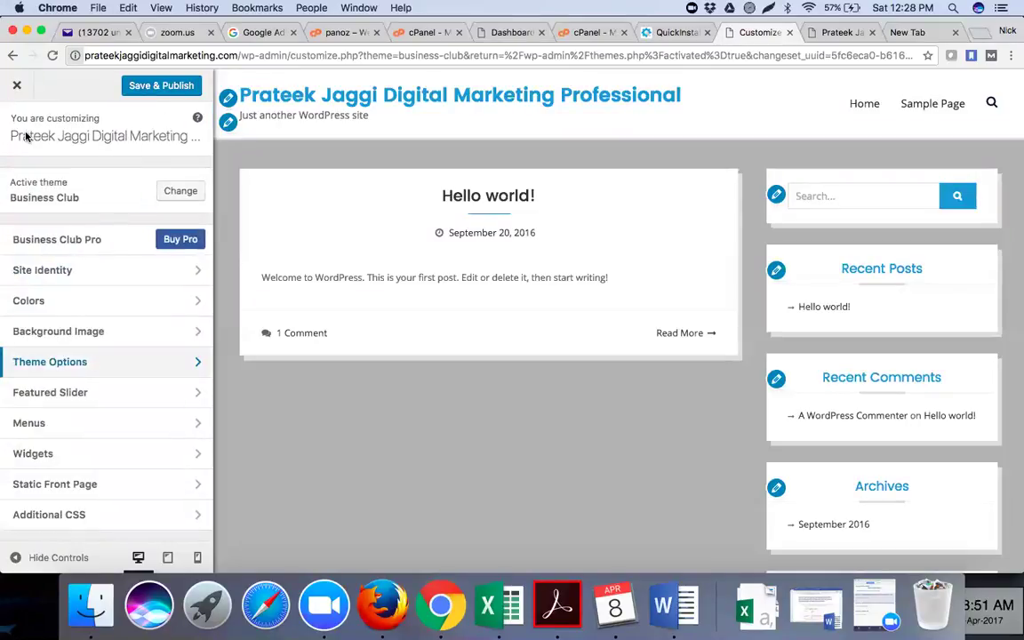
Leave the featured slider type set to Disabled.
{"action": "left_click", "coordinate": [100, 395]}
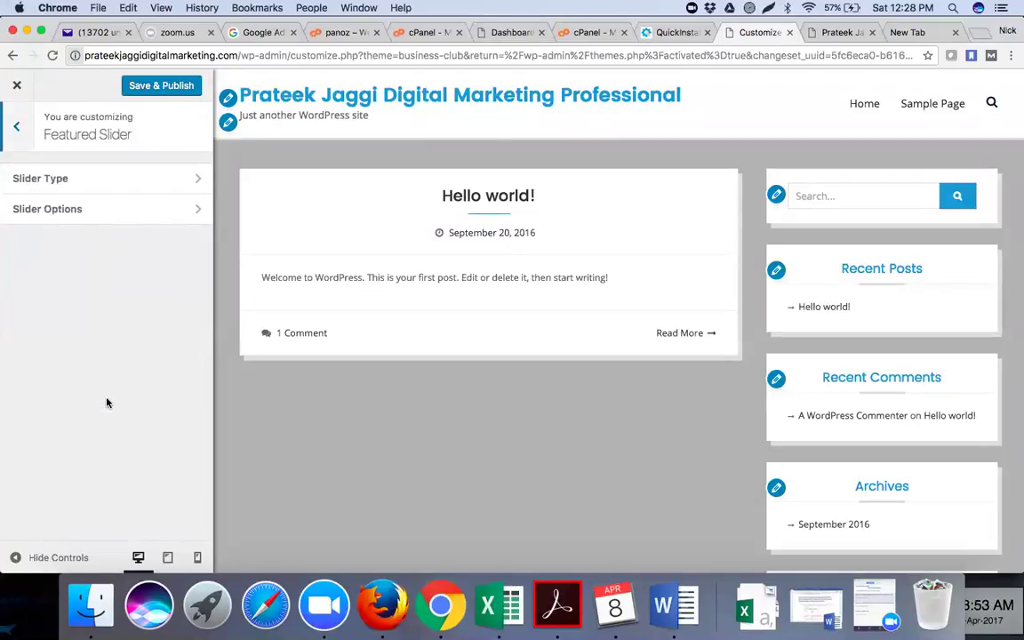
{"action": "left_click", "coordinate": [82, 175]}
{"action": "left_click", "coordinate": [100, 198]}
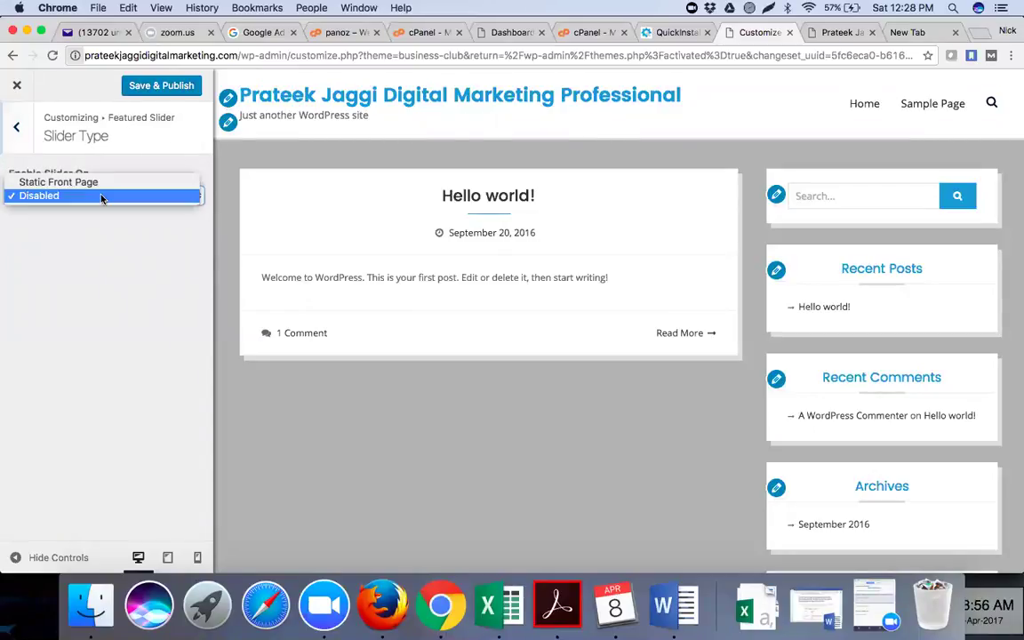
{"action": "left_click", "coordinate": [23, 136]}
{"action": "left_click", "coordinate": [20, 131]}
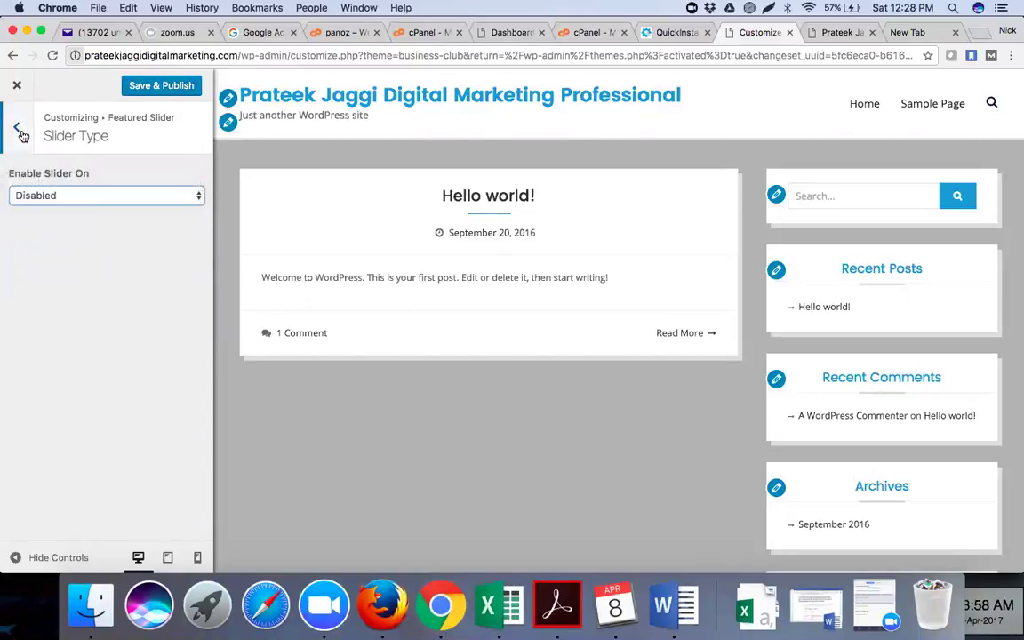
Review the slider options (fadeout, 3-second delay, 1-second duration), then Save & Publish and exit the Customizer.
{"action": "left_click", "coordinate": [59, 210]}
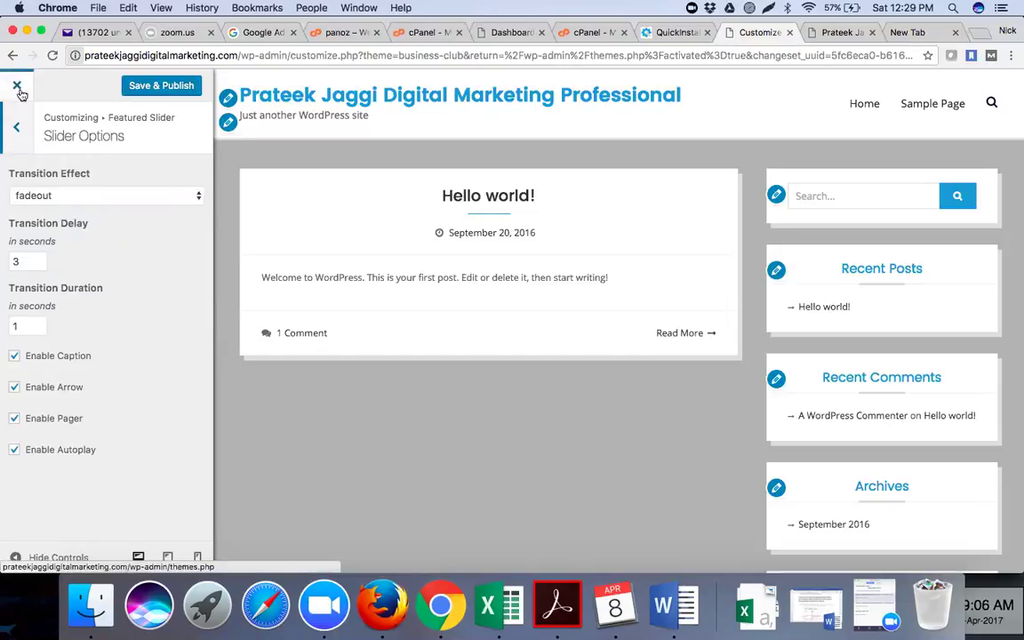
{"action": "left_click", "coordinate": [140, 88]}
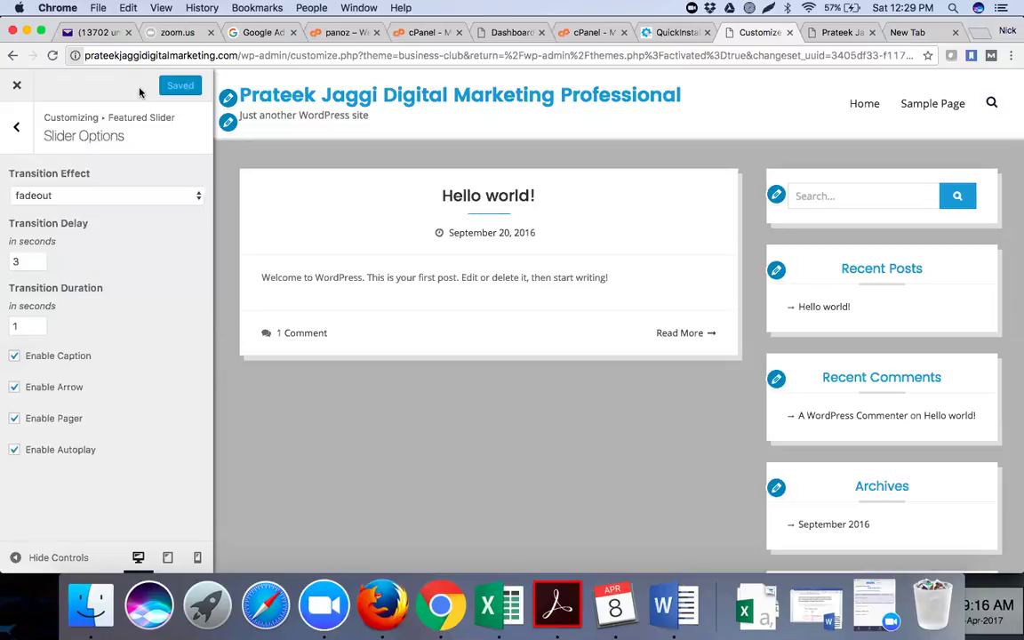
{"action": "left_click", "coordinate": [17, 86]}
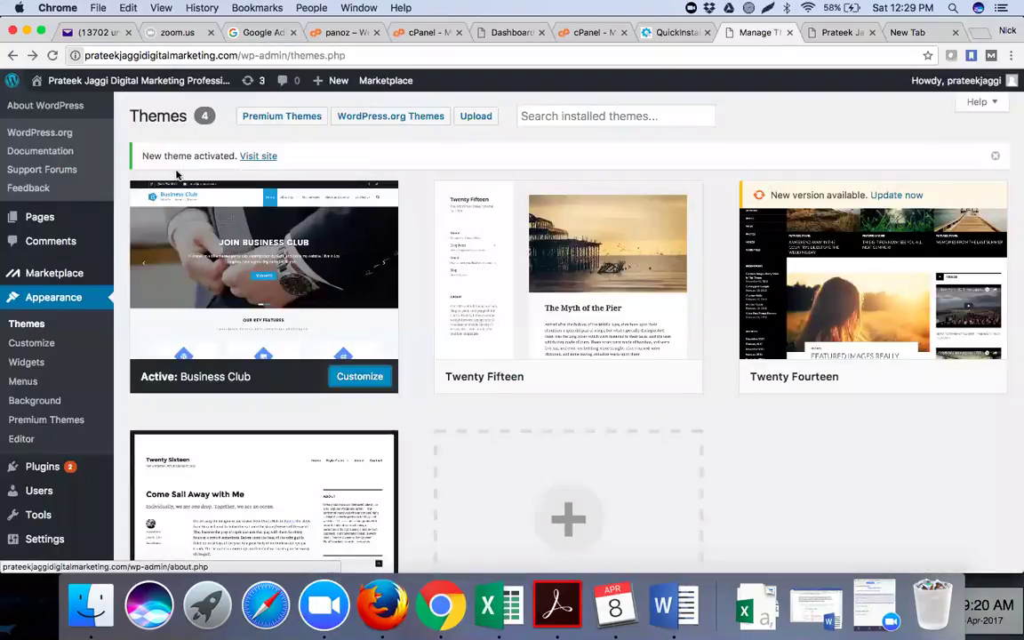
Go to All Pages and start a new page with Add New.
{"action": "mouse_move", "coordinate": [75, 173]}
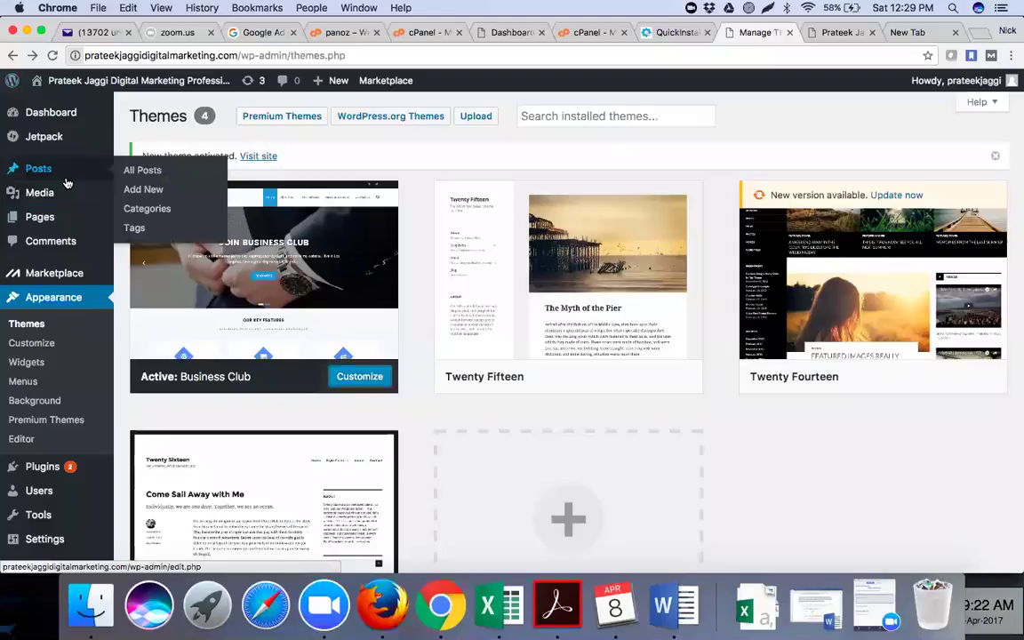
{"action": "mouse_move", "coordinate": [81, 220]}
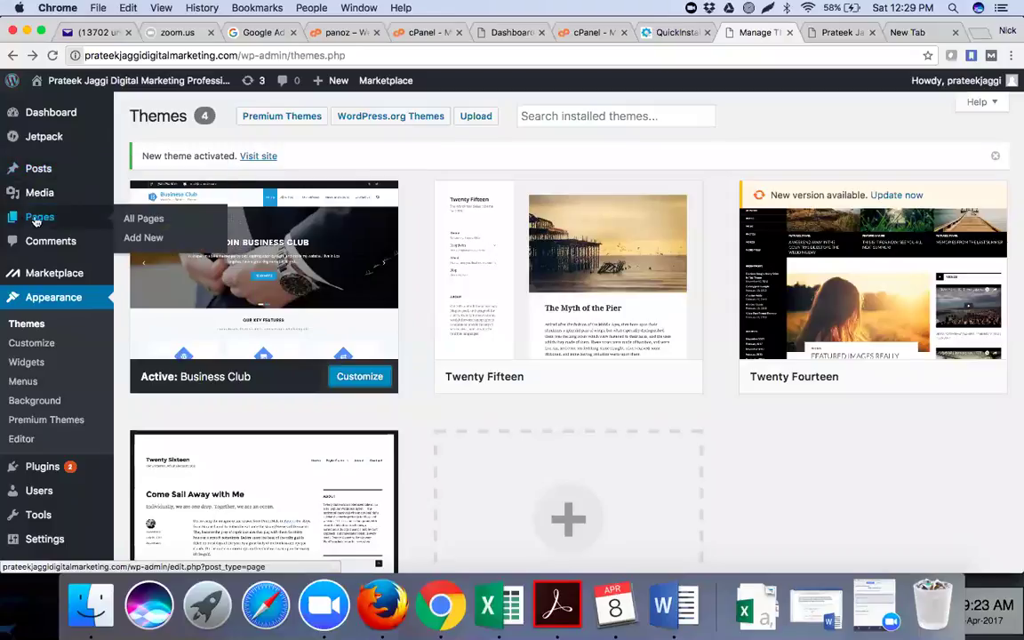
{"action": "left_click", "coordinate": [157, 220]}
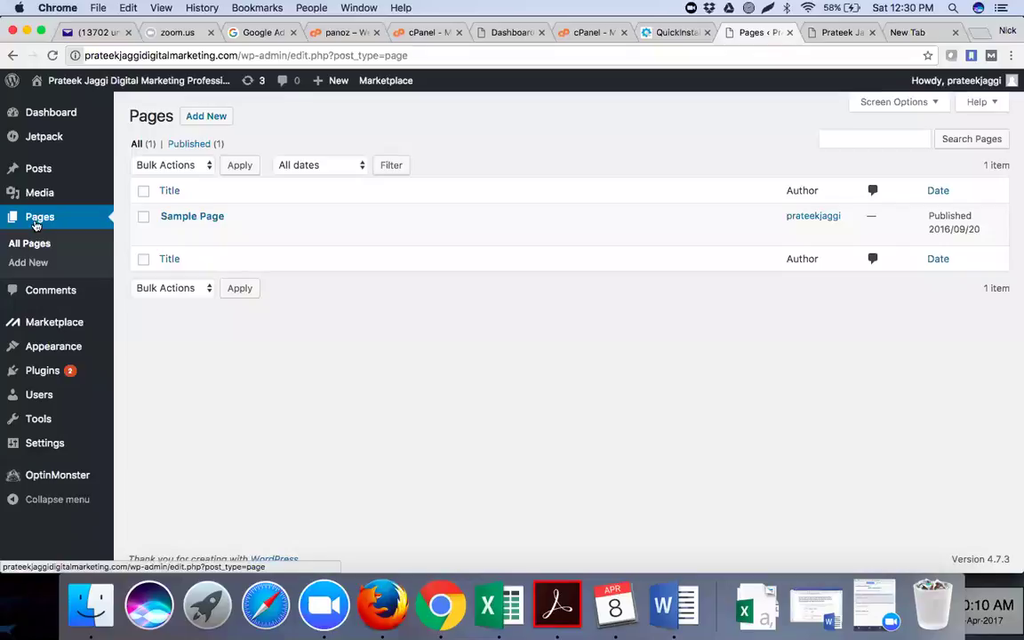
{"action": "left_click", "coordinate": [219, 119]}
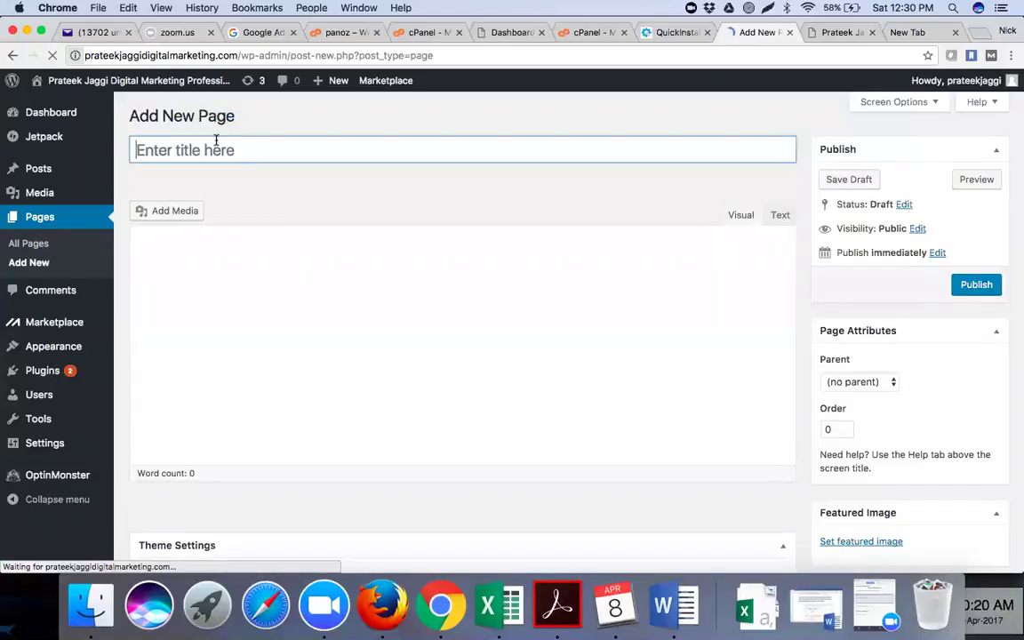
{"action": "left_click", "coordinate": [210, 146]}
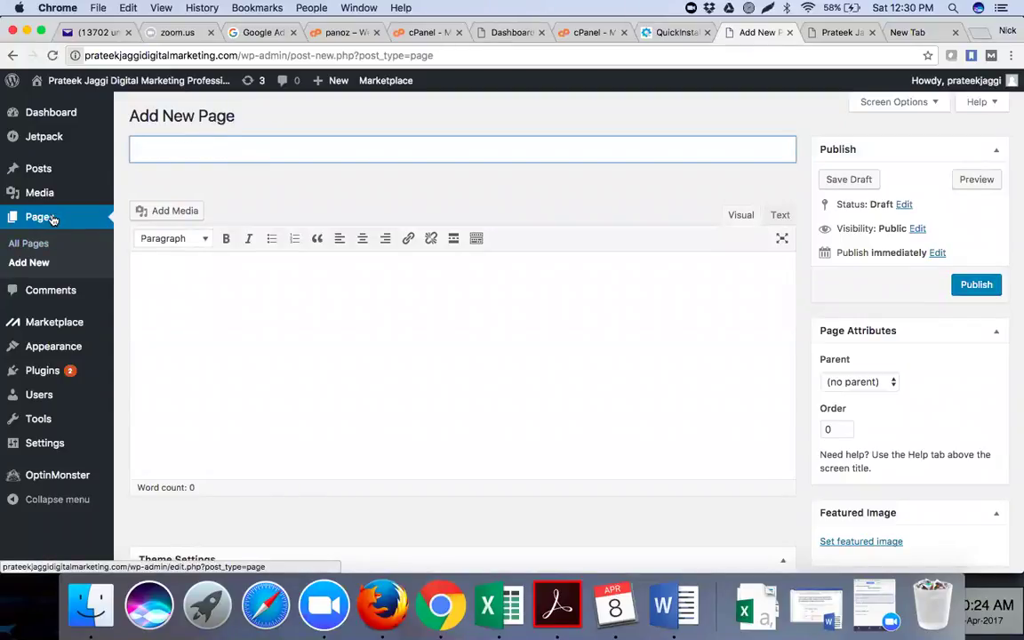
{"action": "left_click", "coordinate": [216, 305]}
{"action": "scroll", "coordinate": [215, 306], "scroll_direction": "down", "scroll_amount": 3}
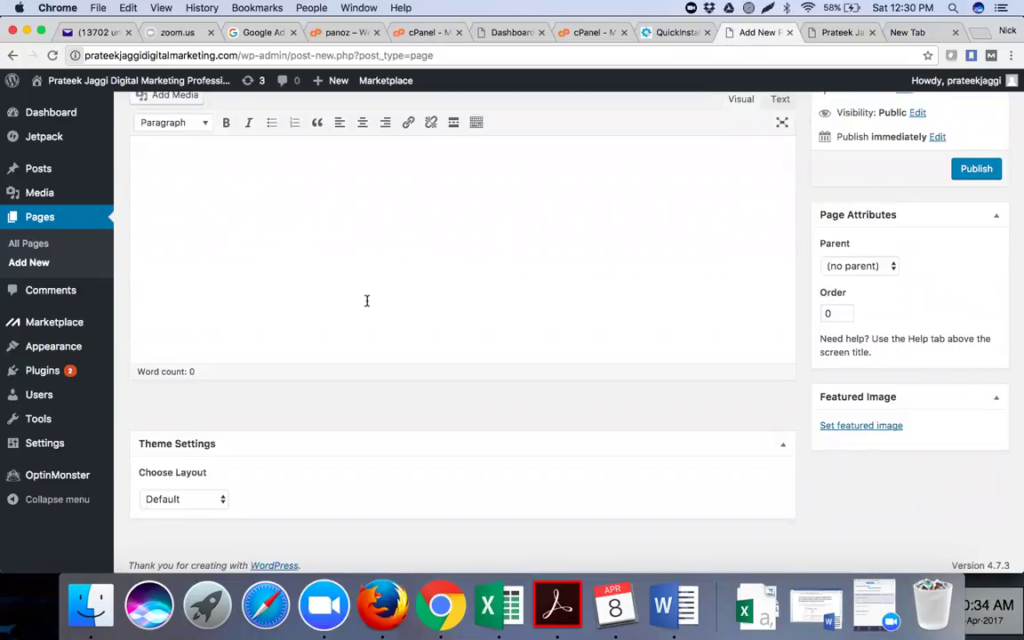
{"action": "scroll", "coordinate": [365, 299], "scroll_direction": "down", "scroll_amount": 1}
{"action": "scroll", "coordinate": [240, 474], "scroll_direction": "up", "scroll_amount": 1}
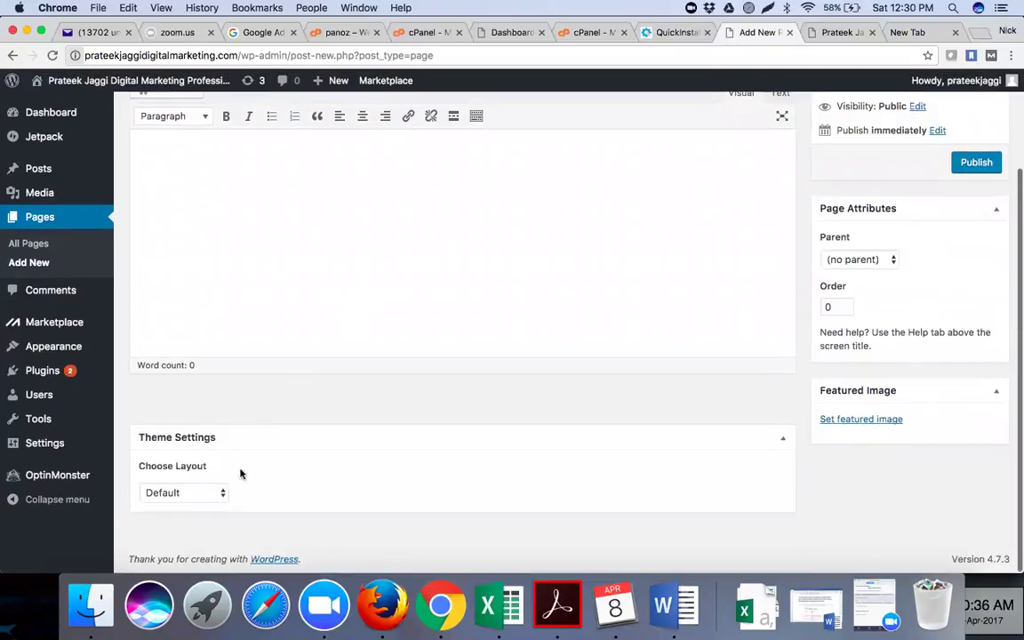
{"action": "left_click", "coordinate": [213, 493]}
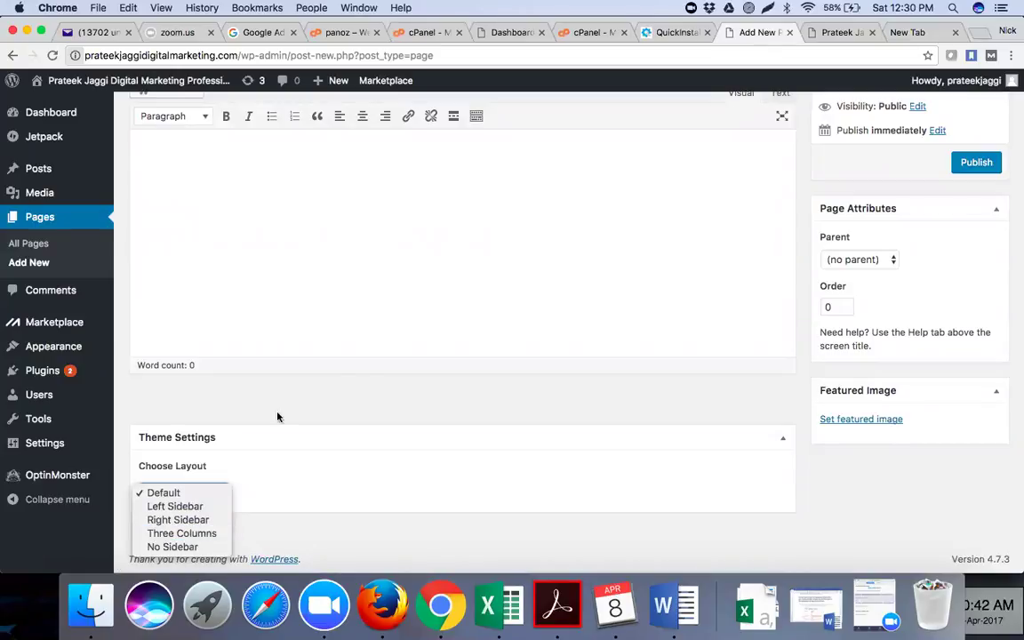
{"action": "left_click", "coordinate": [409, 408]}
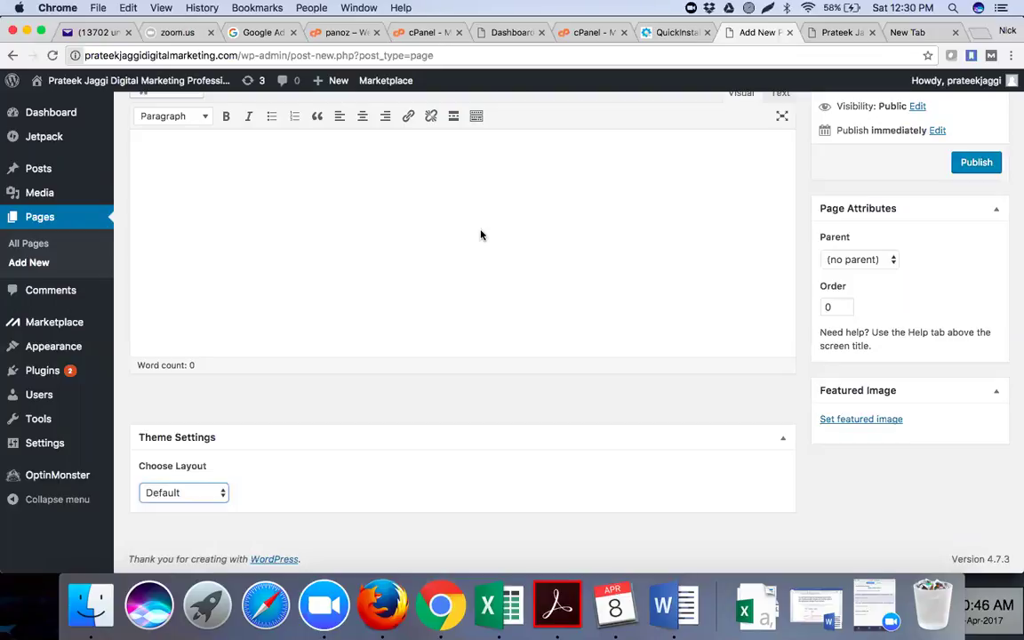
{"action": "left_click", "coordinate": [872, 480]}
{"action": "scroll", "coordinate": [872, 480], "scroll_direction": "up", "scroll_amount": 3}
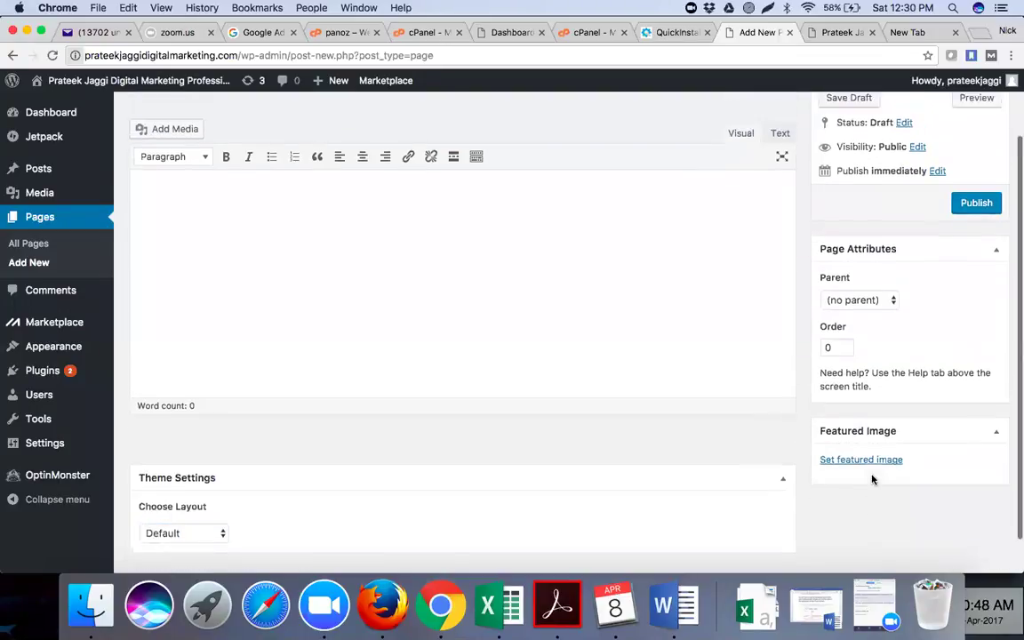
{"action": "left_click", "coordinate": [889, 355]}
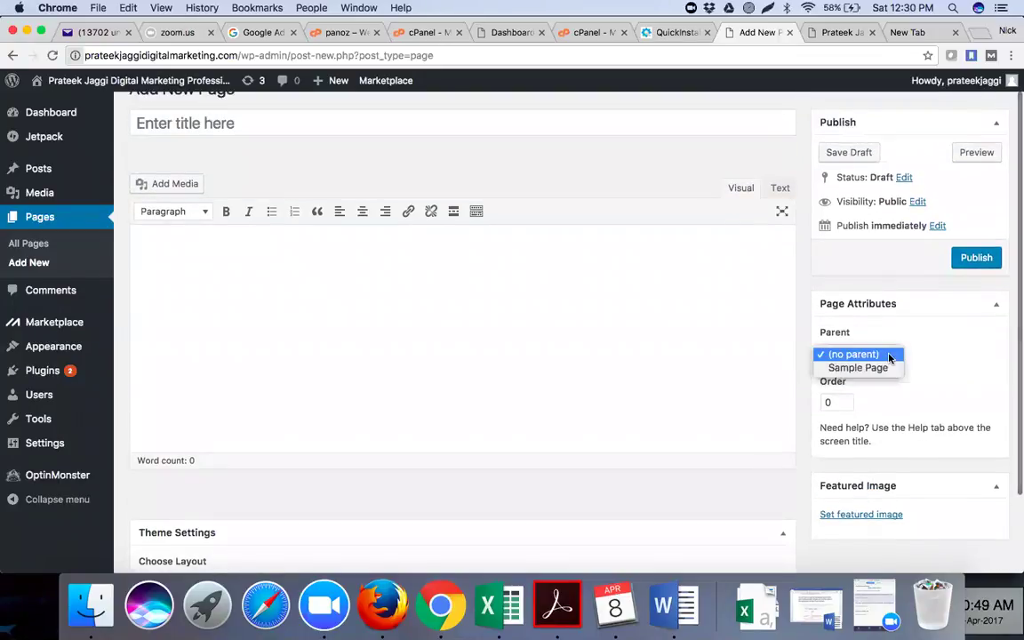
{"action": "left_click", "coordinate": [942, 360]}
{"action": "scroll", "coordinate": [942, 360], "scroll_direction": "up", "scroll_amount": 1}
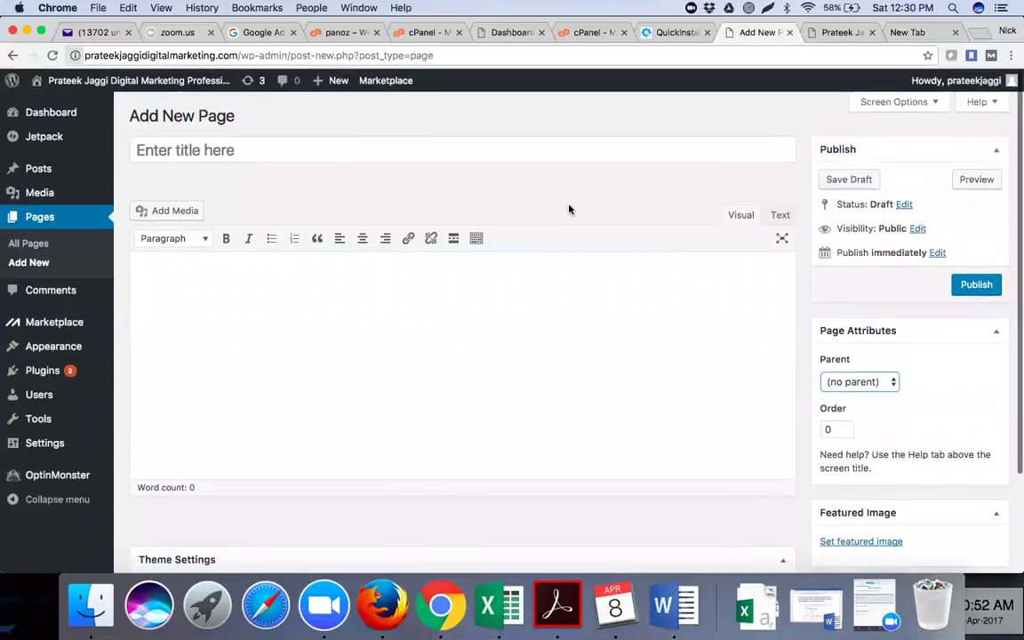
{"action": "left_click", "coordinate": [327, 147]}
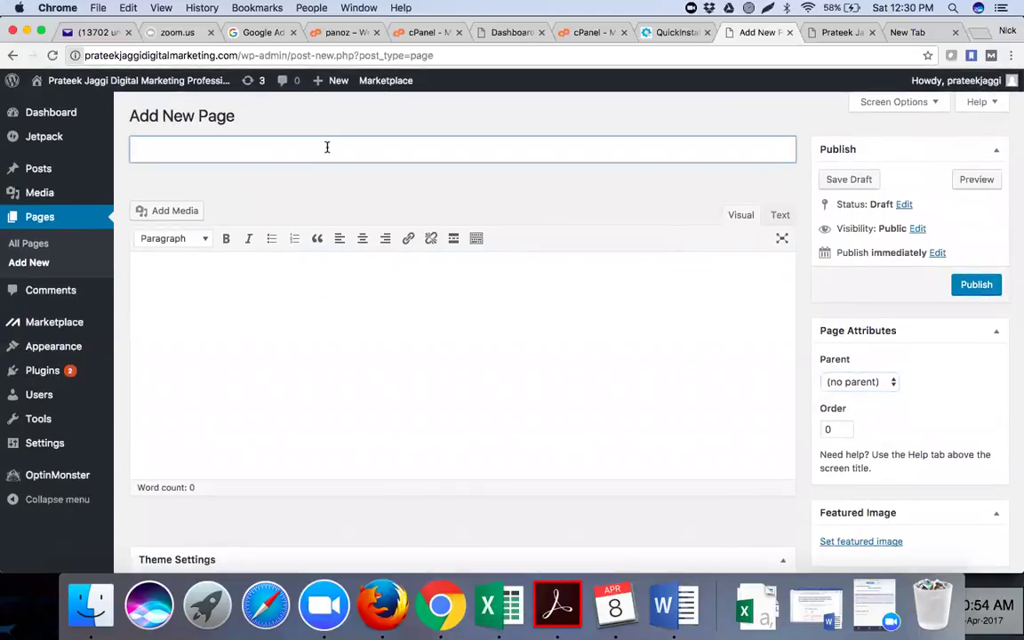
Title the page About plus the owner's name, add a 'Digital Marketing Pro' intro line, and publish.
{"action": "type", "text": "About Prateek"}
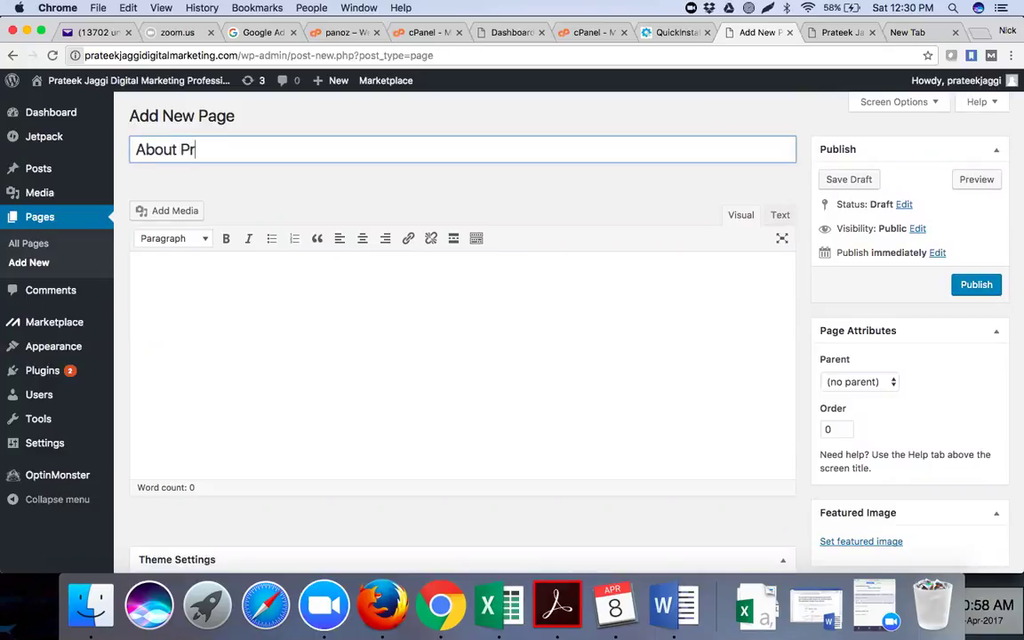
{"action": "left_click", "coordinate": [233, 275]}
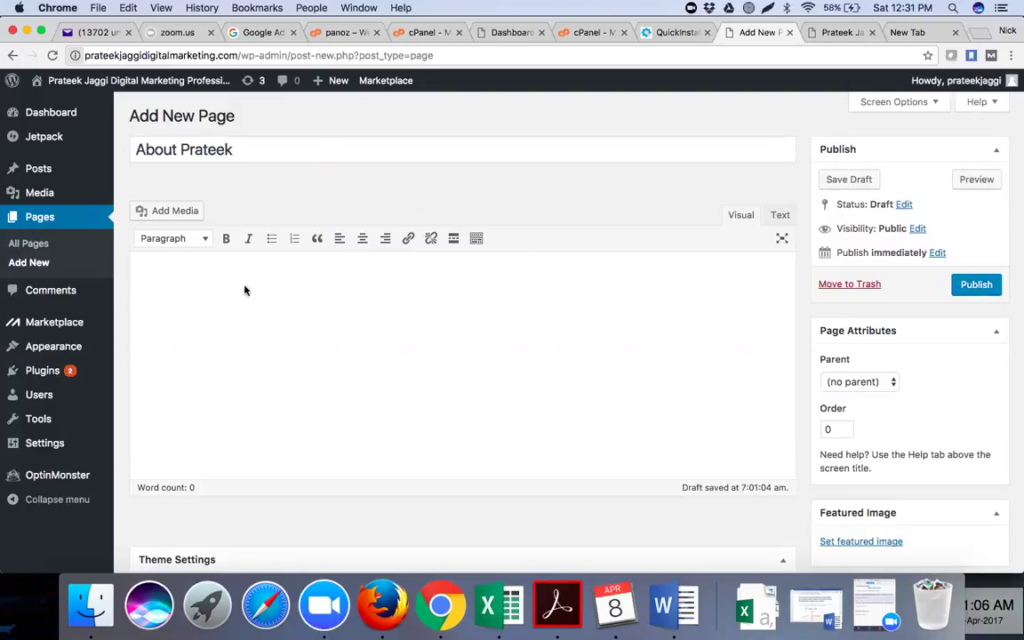
{"action": "type", "text": "at"}
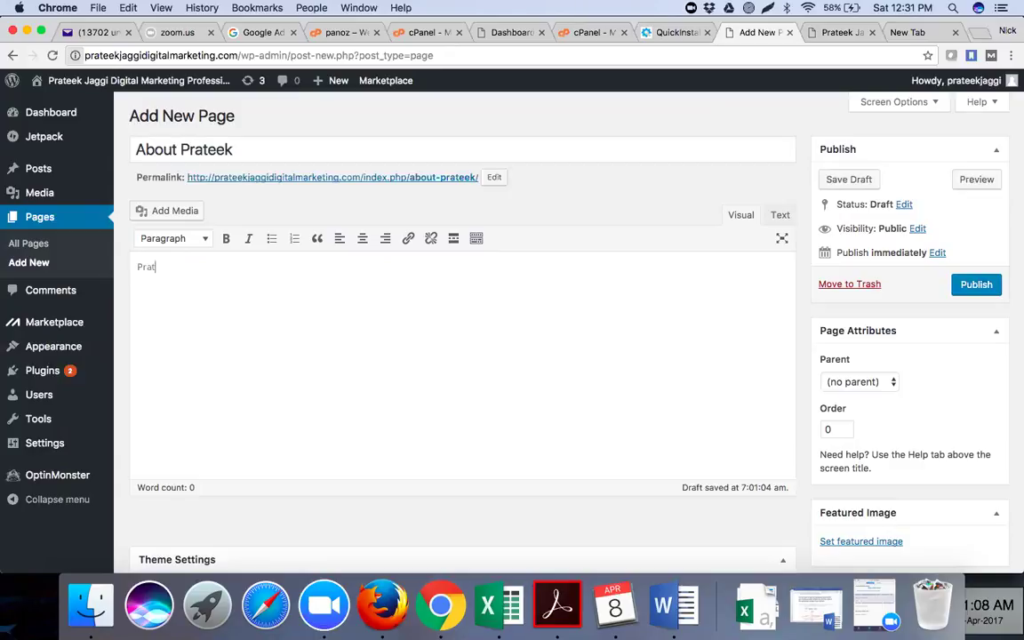
{"action": "type", "text": "eek is a Digital Marketing Pro"}
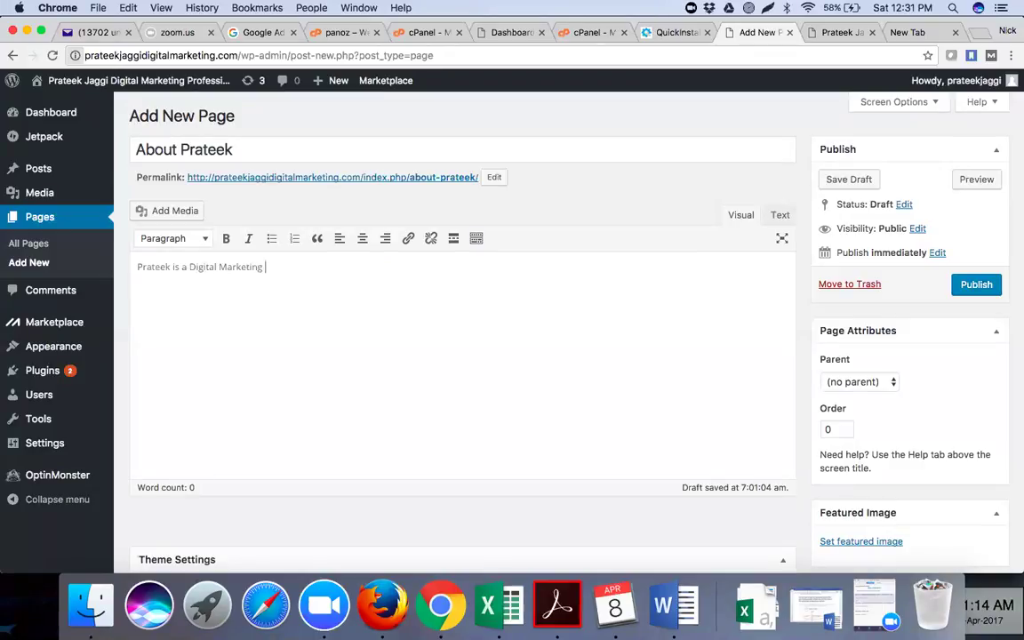
{"action": "key", "text": "BackSpace"}
{"action": "key", "text": "BackSpace"}
{"action": "key", "text": "BackSpace"}
{"action": "type", "text": "..........."}
{"action": "left_click", "coordinate": [969, 290]}
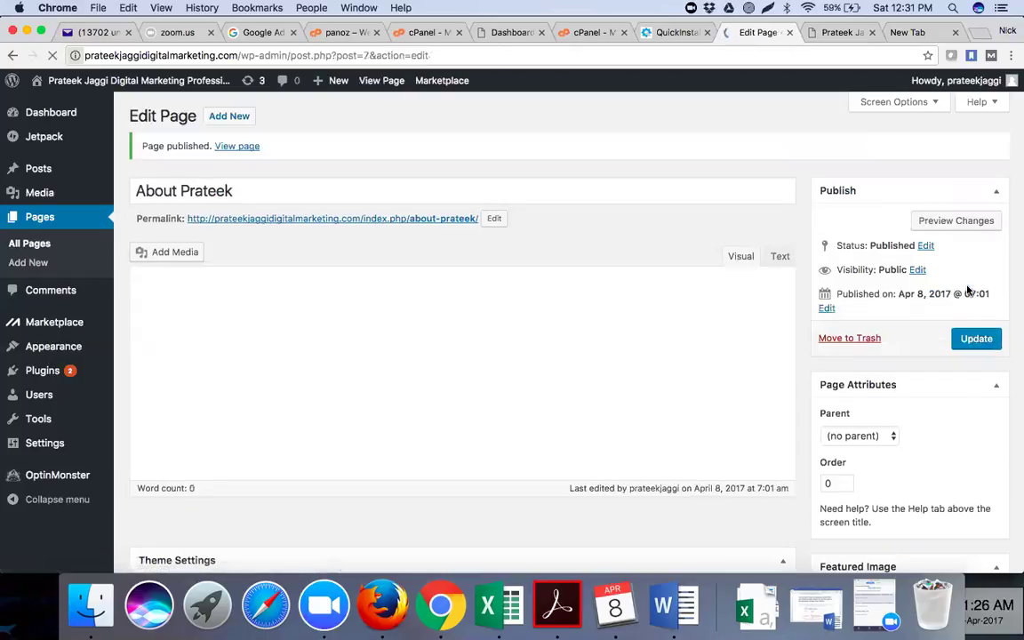
Create a new page titled Contact plus the owner's name, with 'Email :' and 'Phone Number' lines.
{"action": "left_click", "coordinate": [29, 265]}
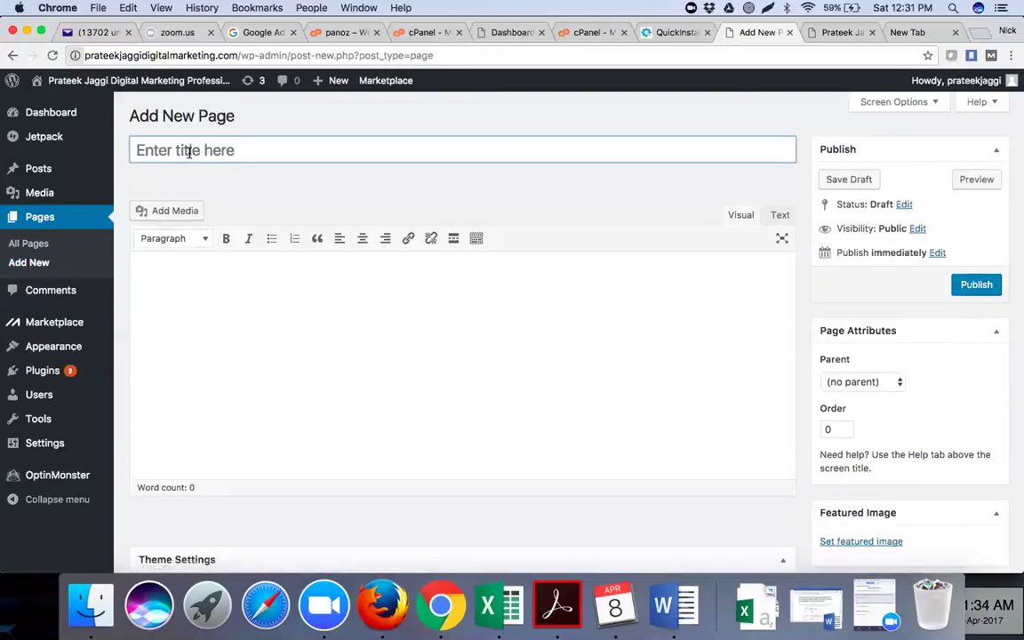
{"action": "left_click", "coordinate": [188, 151]}
{"action": "type", "text": "Conta"}
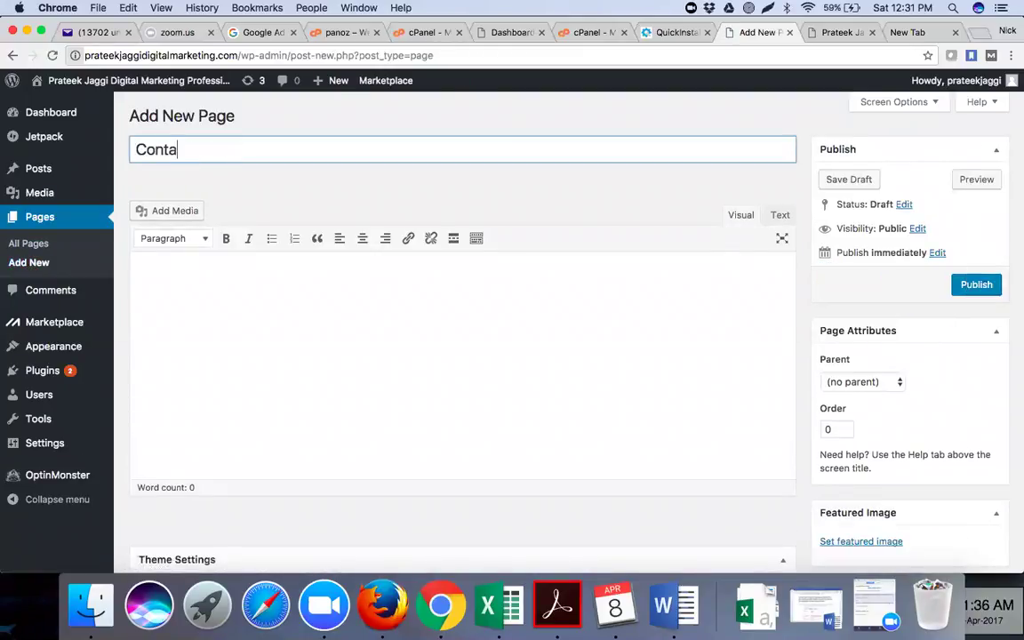
{"action": "type", "text": "ct Prateek"}
{"action": "left_click", "coordinate": [189, 291]}
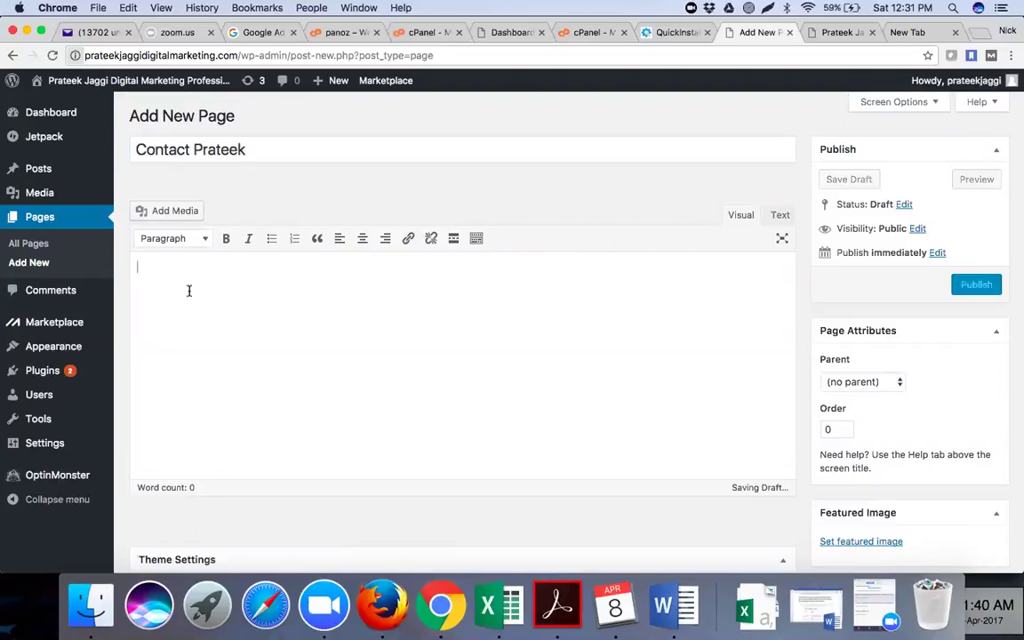
{"action": "type", "text": "Email"}
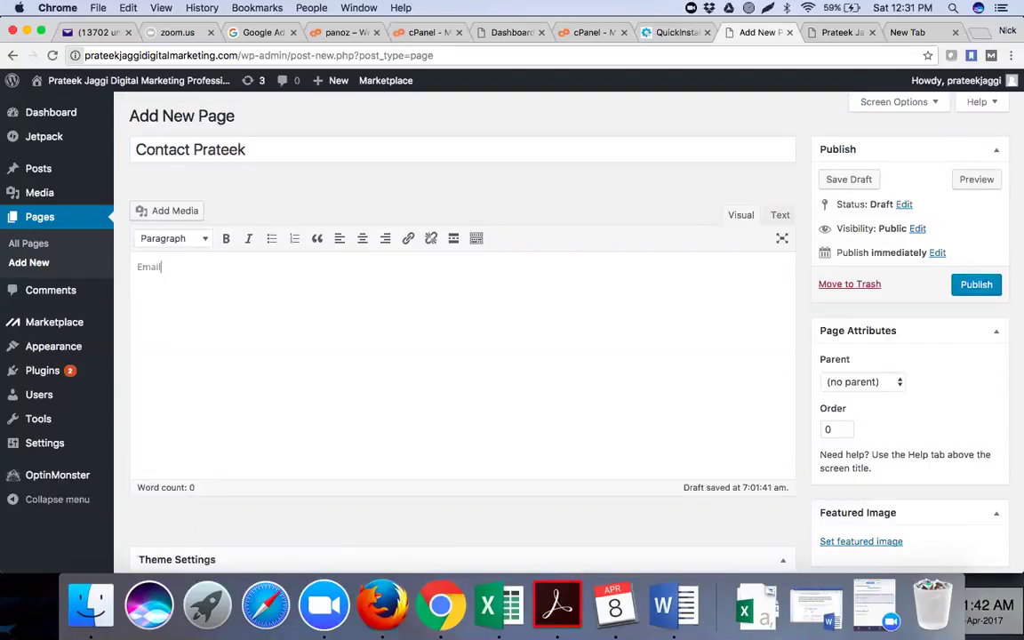
{"action": "type", "text": " : Phone Num"}
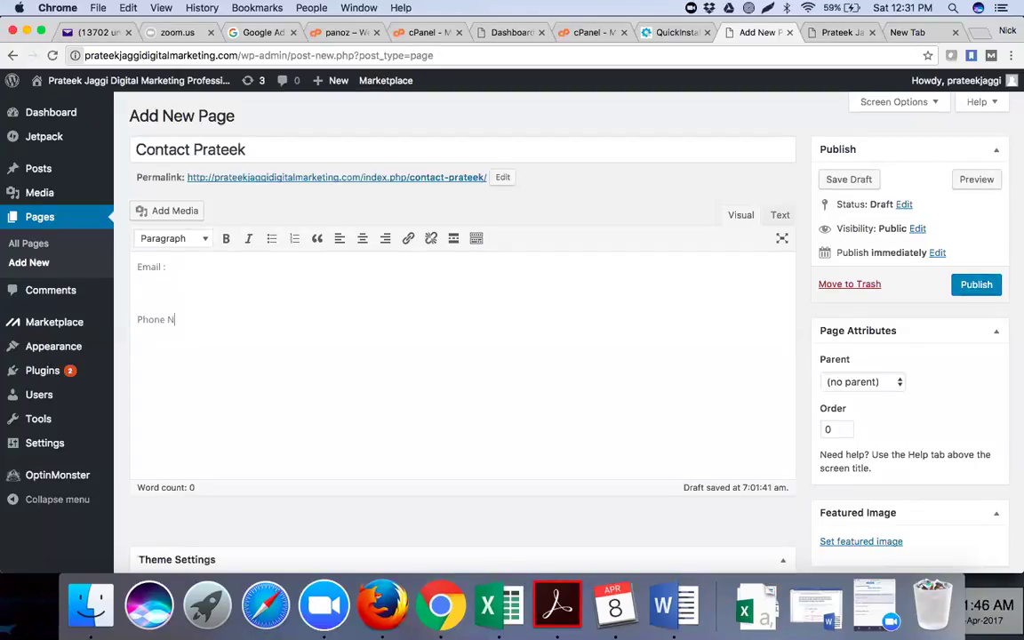
{"action": "type", "text": "ber"}
{"action": "key", "text": "Return"}
{"action": "left_click", "coordinate": [177, 212]}
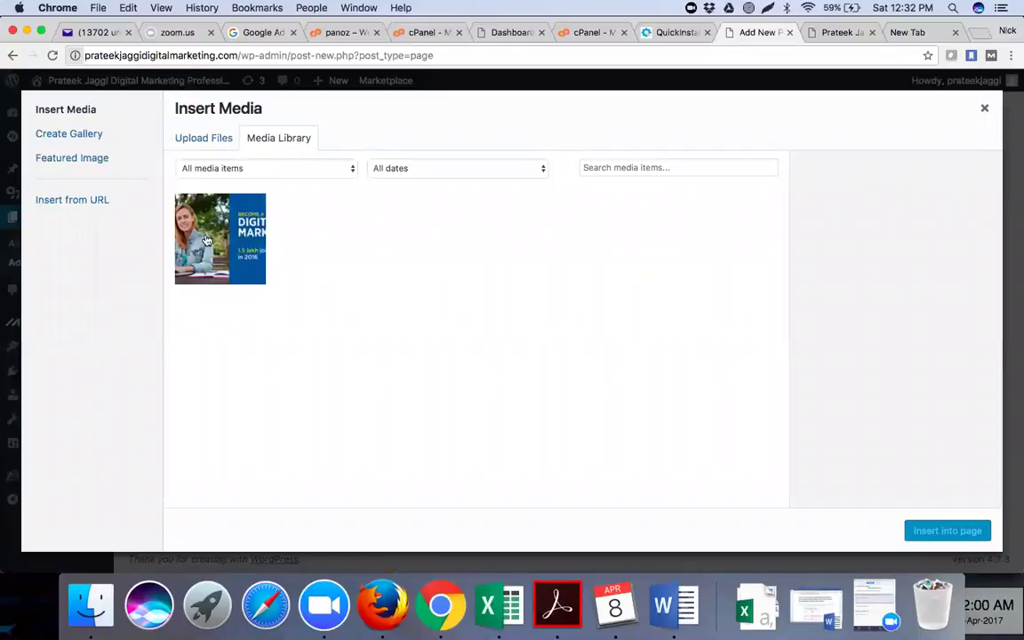
Insert the Digital Marketer banner image and type 'Go My Webis' on a line below it.
{"action": "left_click", "coordinate": [205, 240]}
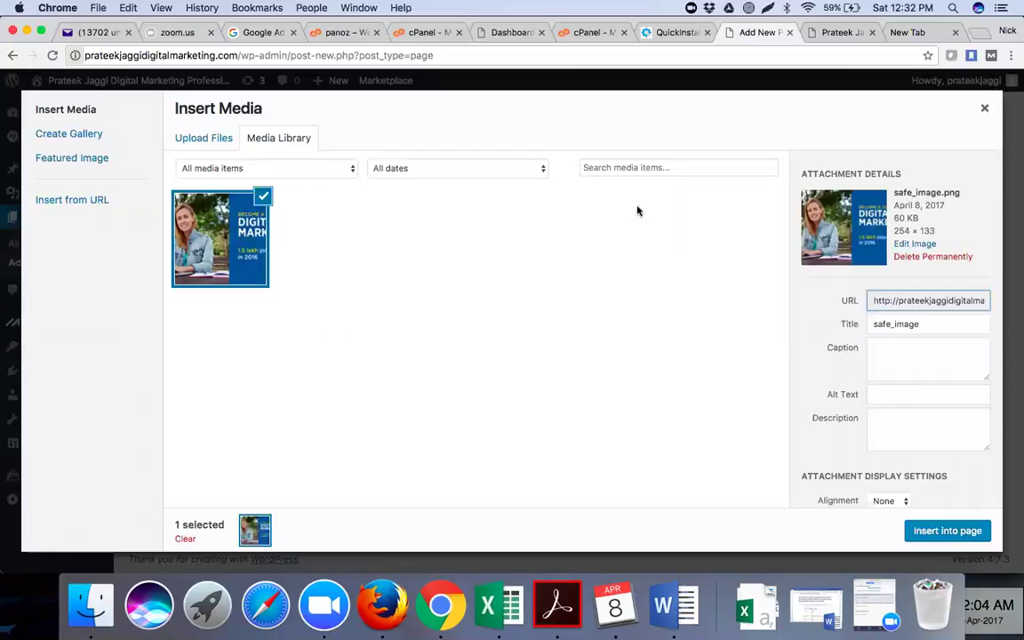
{"action": "left_click", "coordinate": [948, 531]}
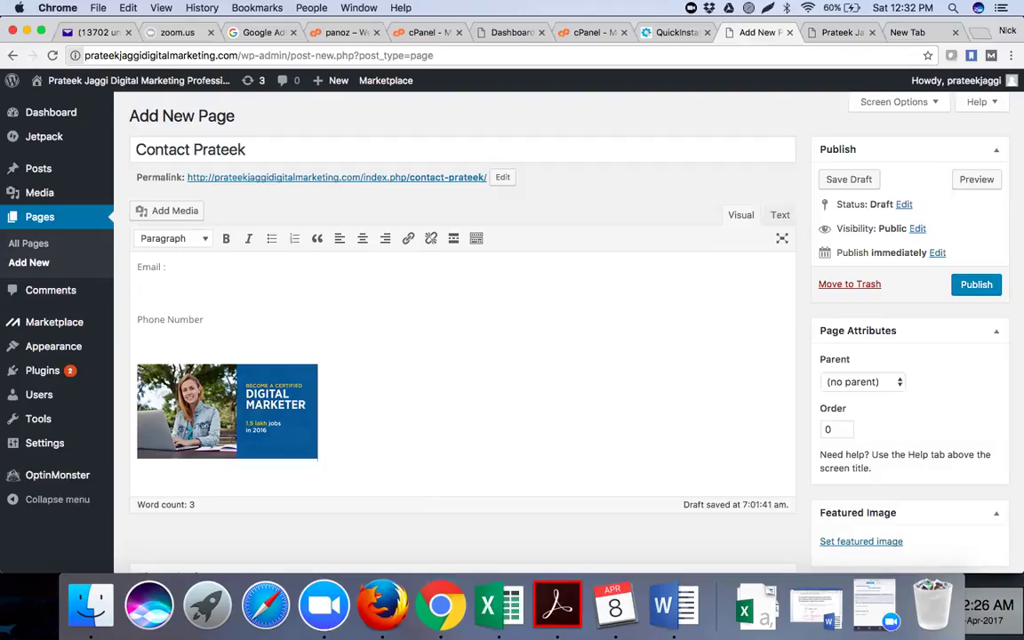
{"action": "key", "text": "Return"}
{"action": "key", "text": "Return"}
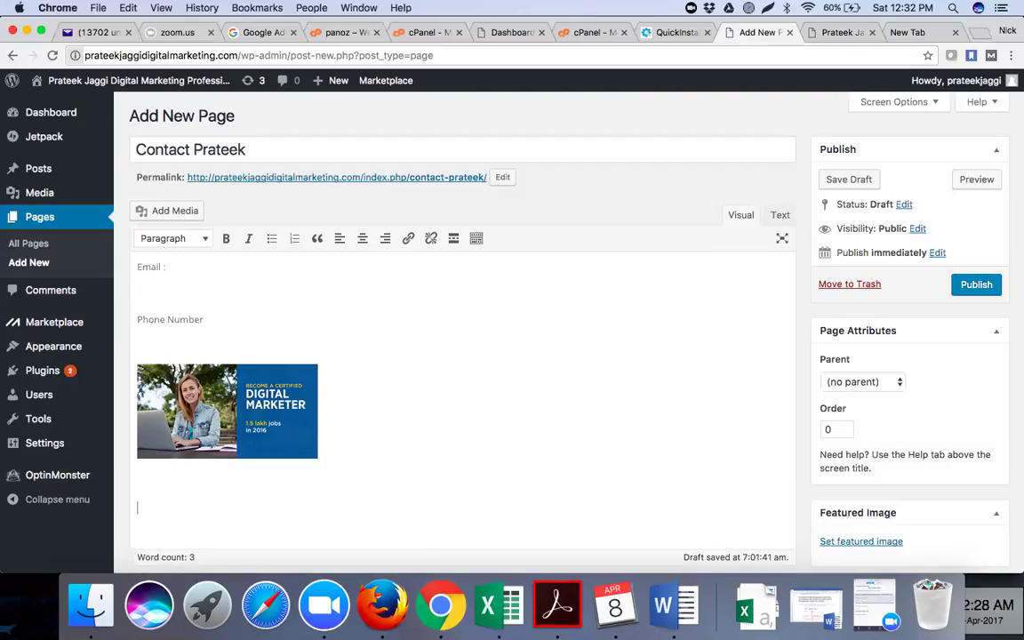
{"action": "type", "text": "Go My Webis"}
Link the 'Go My Webiste' text to the site address copied from the live site.
{"action": "left_click_drag", "start_coordinate": [138, 508], "coordinate": [205, 507]}
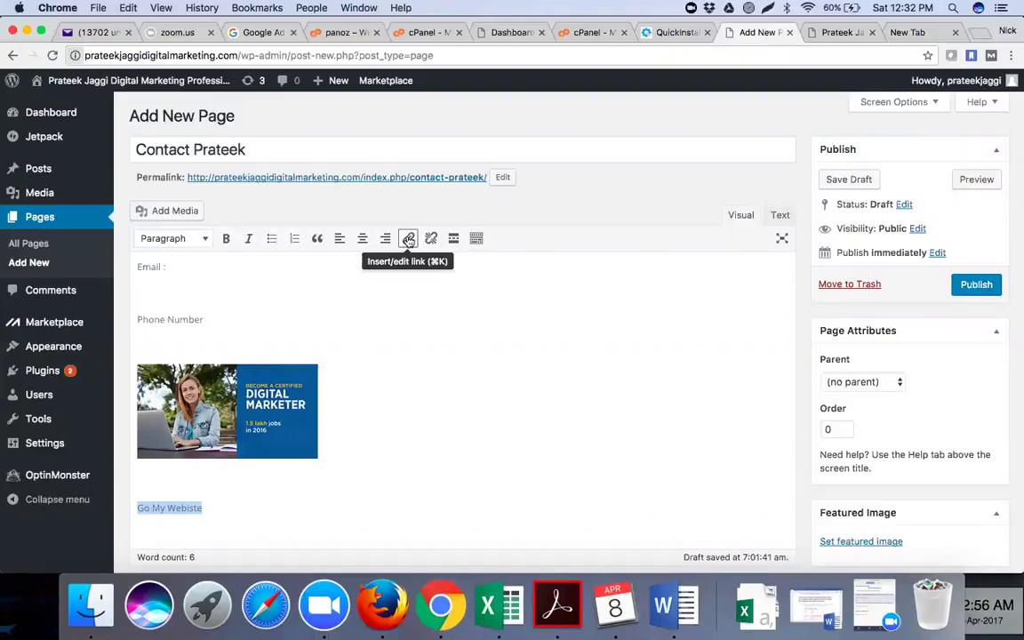
{"action": "left_click", "coordinate": [409, 240]}
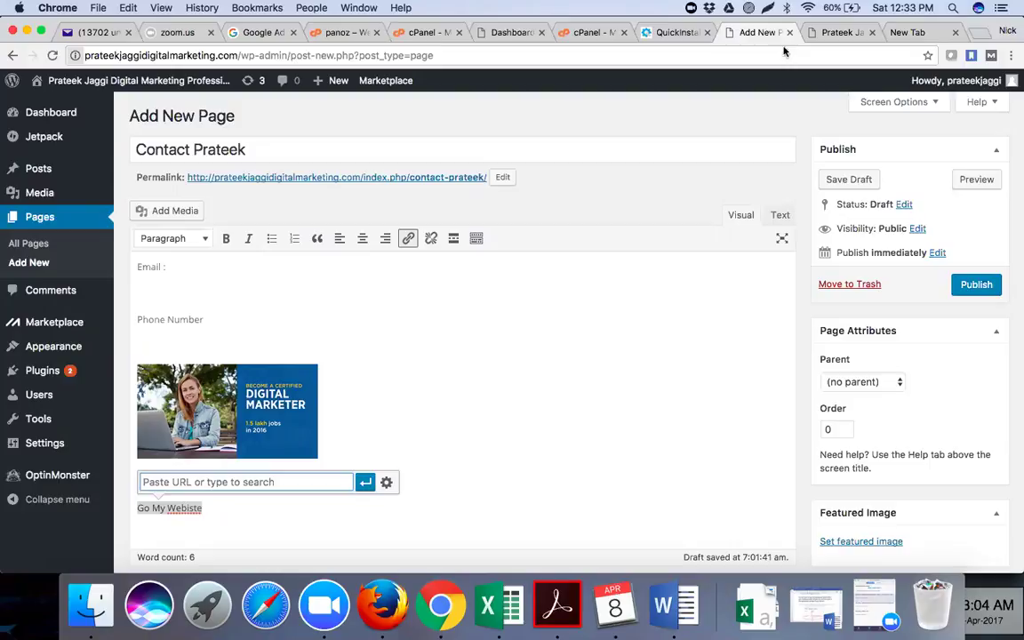
{"action": "left_click", "coordinate": [816, 32]}
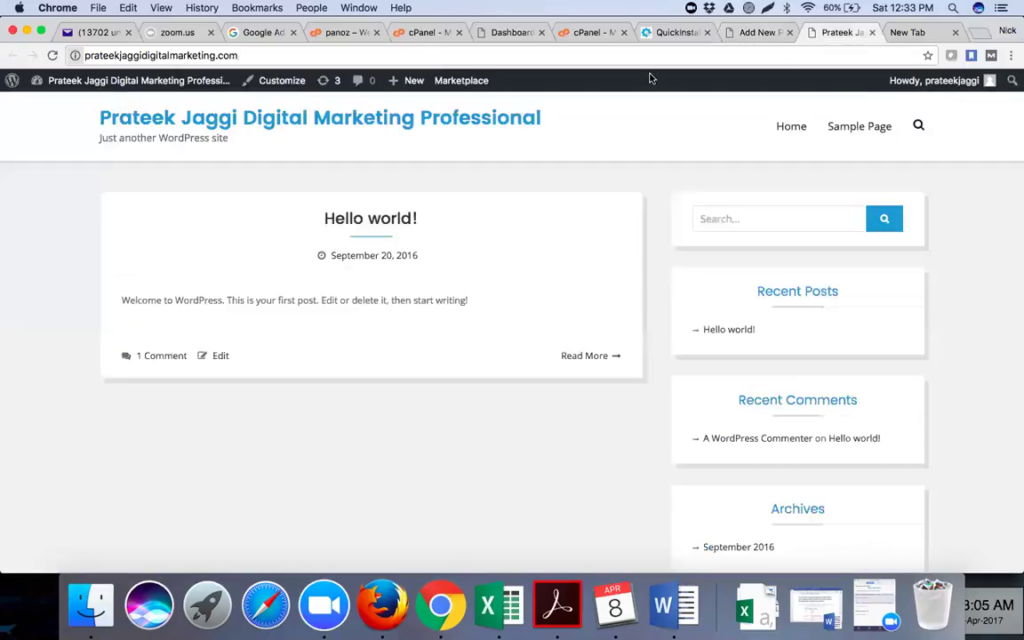
{"action": "left_click", "coordinate": [279, 61]}
{"action": "key", "text": "super+c"}
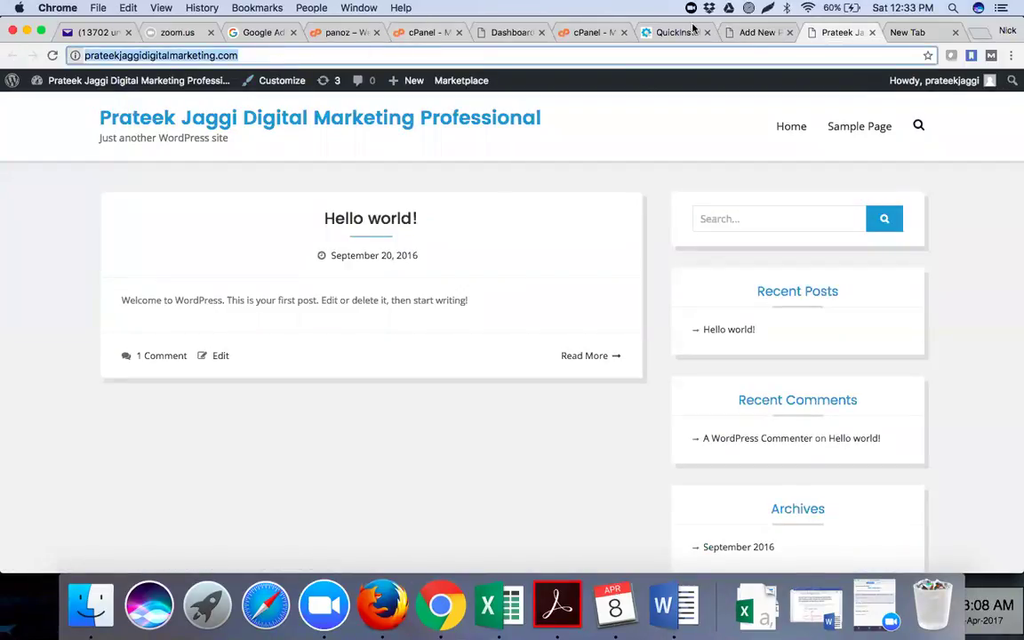
{"action": "key", "text": "ctrl+shift+Tab"}
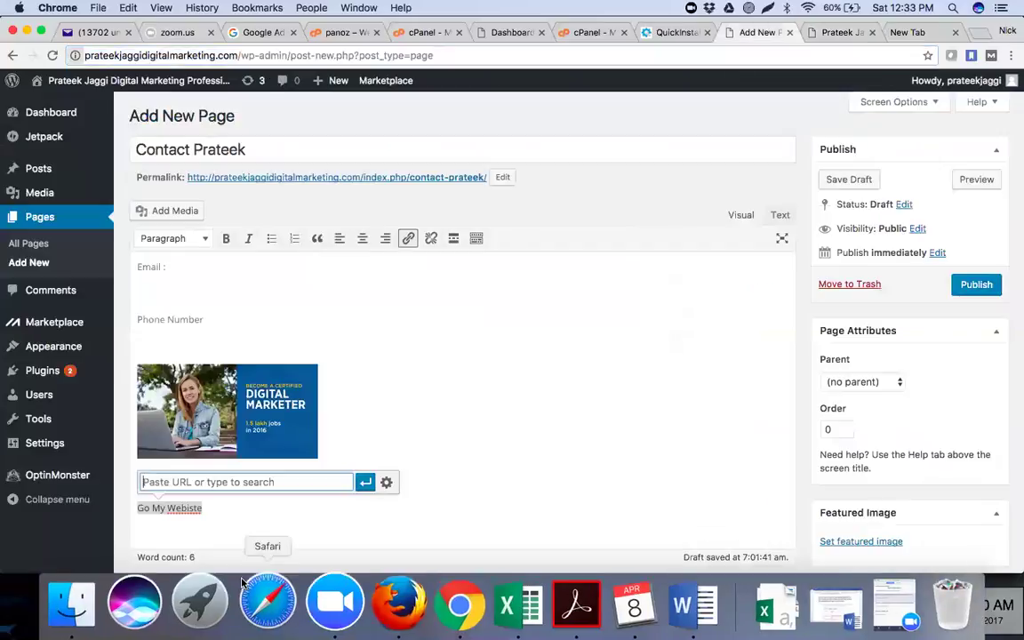
{"action": "key", "text": "super+v"}
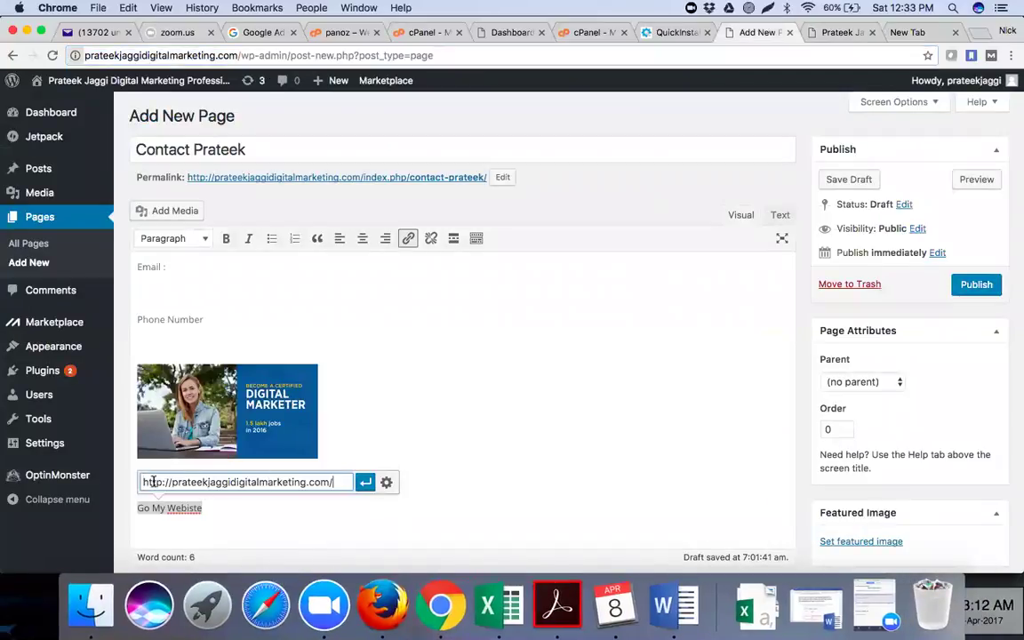
{"action": "key", "text": "Return"}
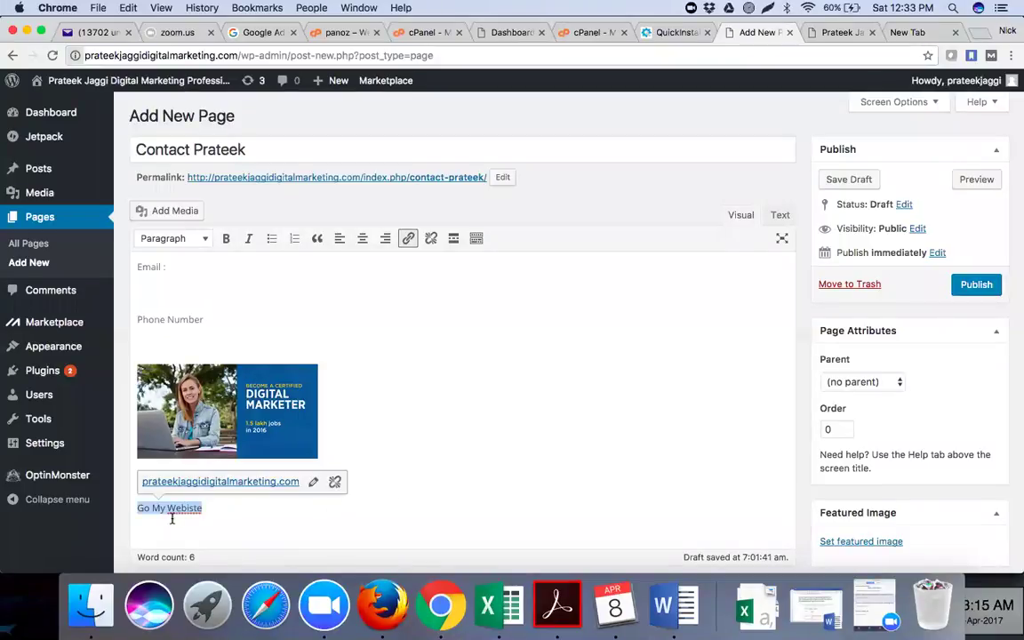
{"action": "key", "text": "Right"}
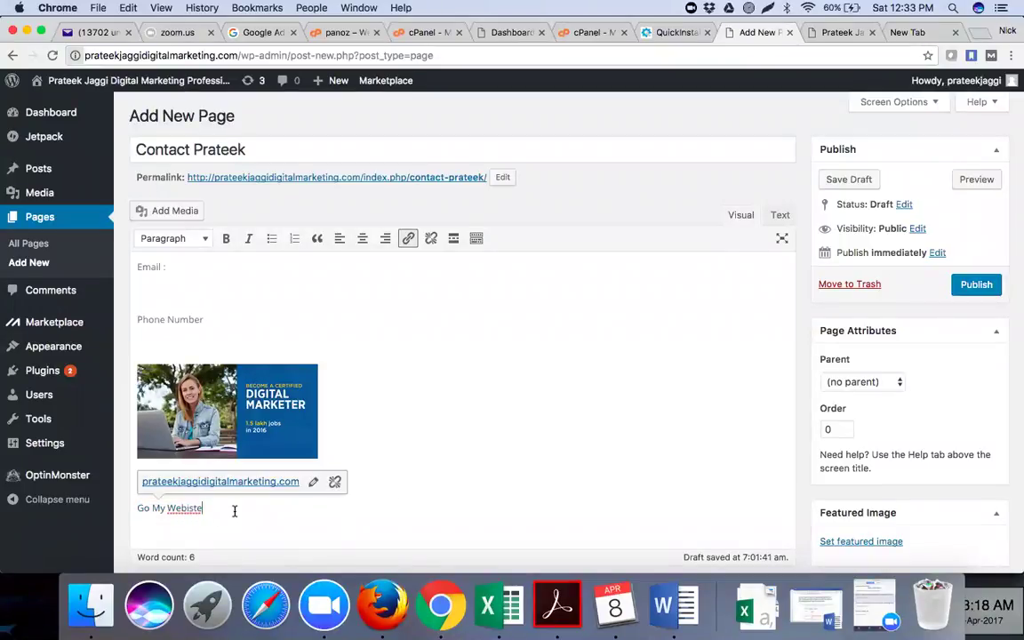
Correct the spelling to 'Go My Website' and reapply the site-address link.
{"action": "key", "text": "BackSpace"}
{"action": "key", "text": "BackSpace"}
{"action": "key", "text": "BackSpace"}
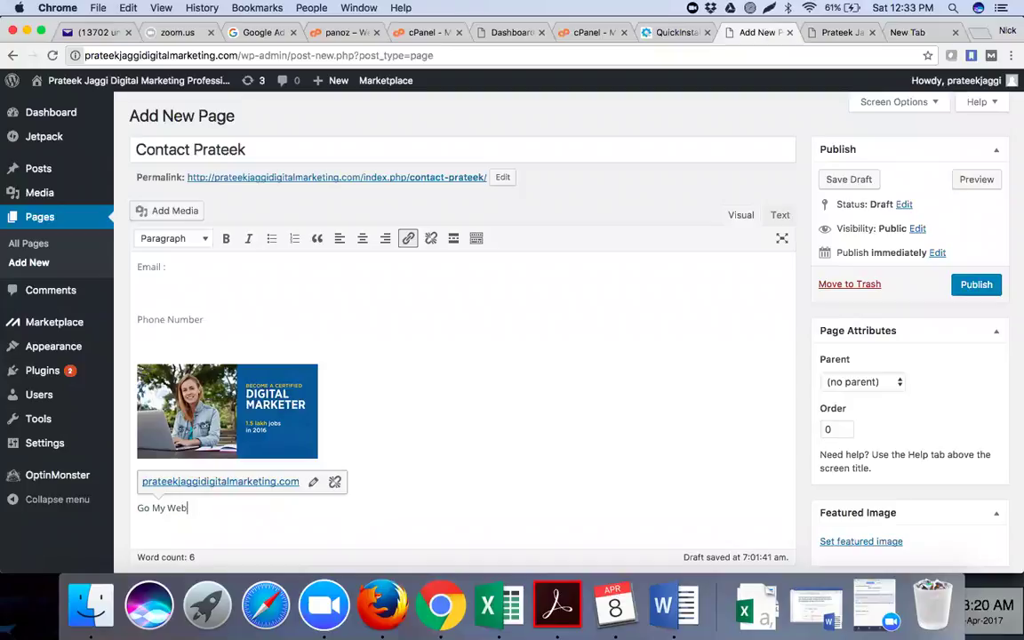
{"action": "type", "text": "i"}
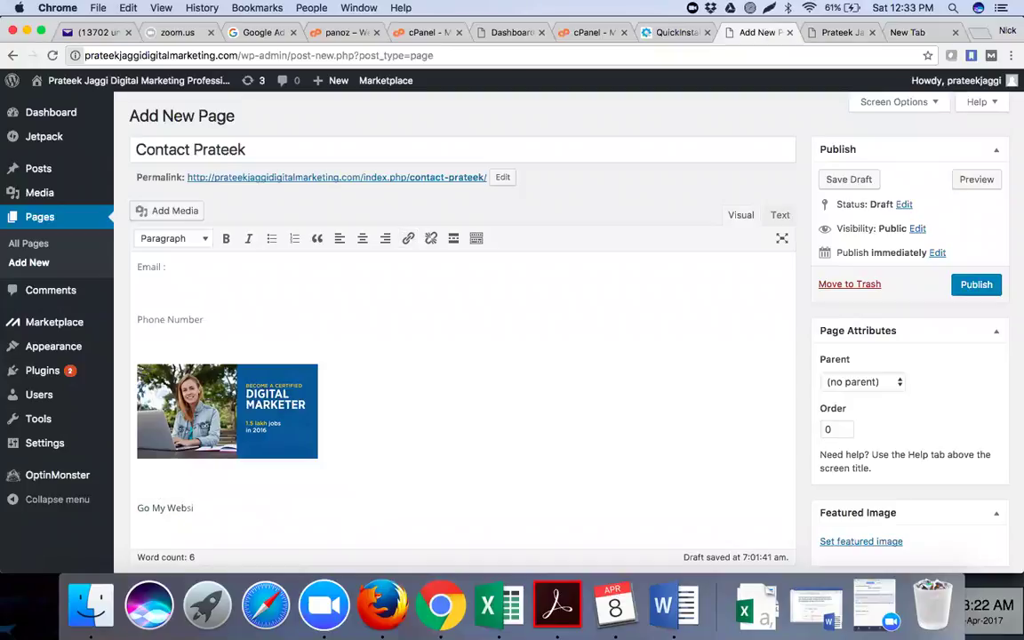
{"action": "type", "text": "te"}
{"action": "left_click_drag", "start_coordinate": [205, 505], "coordinate": [137, 507]}
{"action": "key", "text": "super+v"}
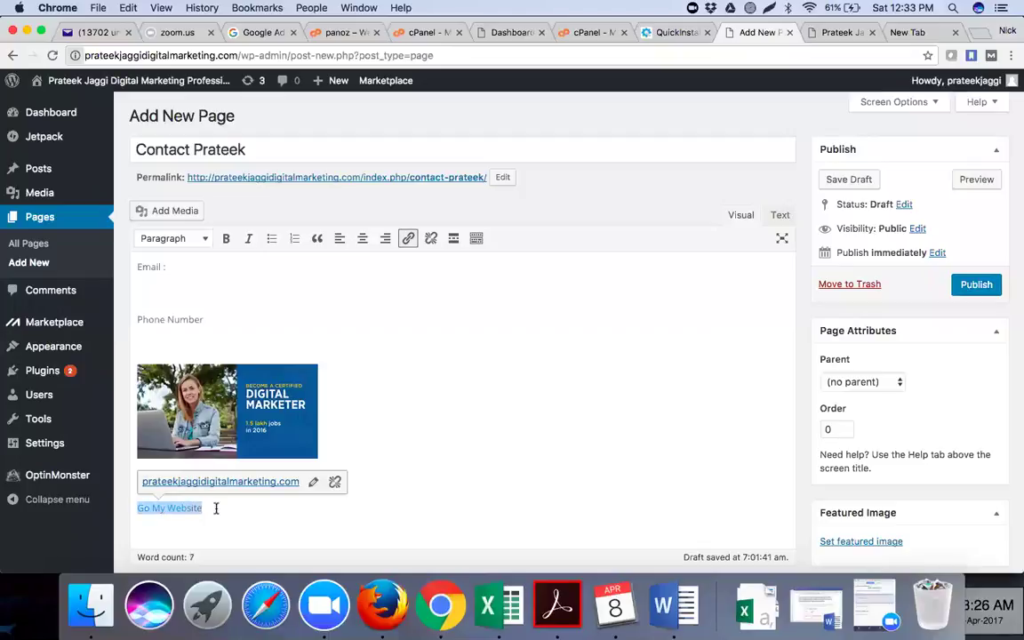
{"action": "left_click", "coordinate": [313, 482]}
{"action": "key", "text": "super+c"}
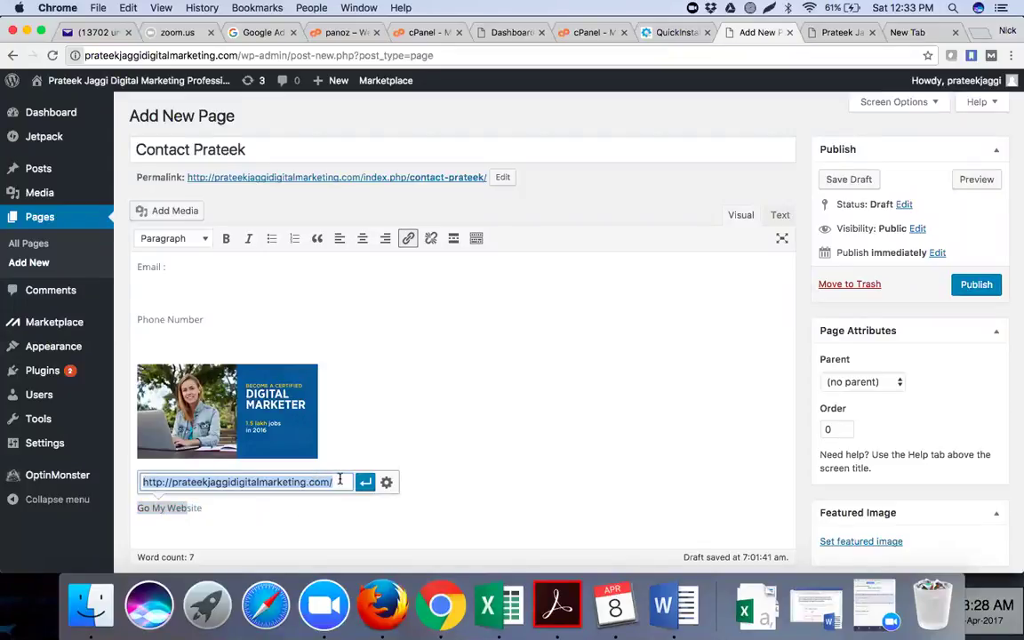
{"action": "left_click", "coordinate": [340, 481]}
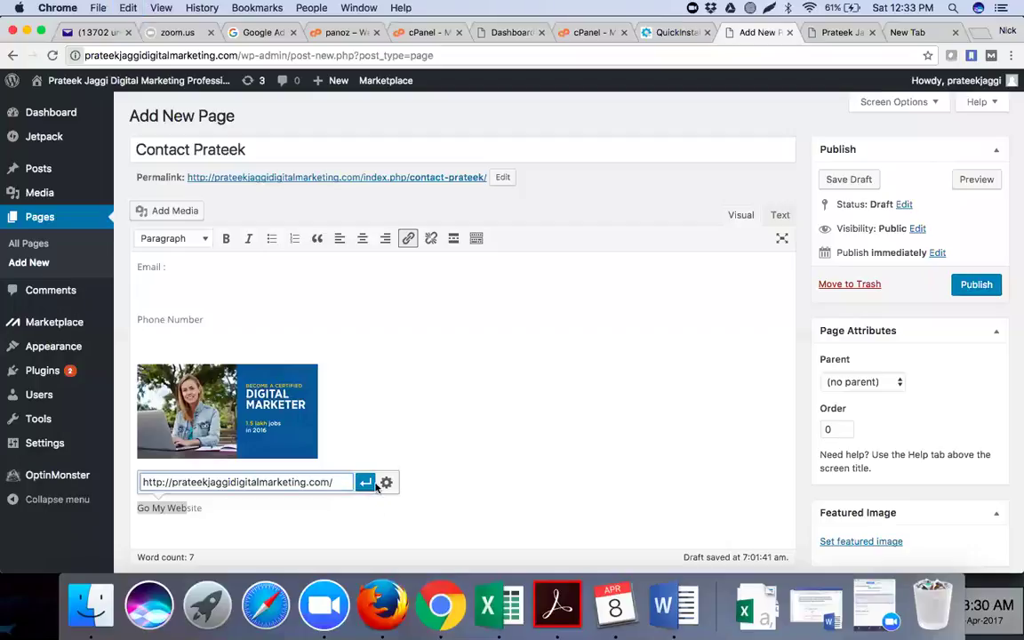
{"action": "left_click", "coordinate": [366, 482]}
{"action": "left_click", "coordinate": [237, 512]}
Remove the link from 'Go My Website' and make the line bold.
{"action": "left_click_drag", "start_coordinate": [205, 508], "coordinate": [138, 508]}
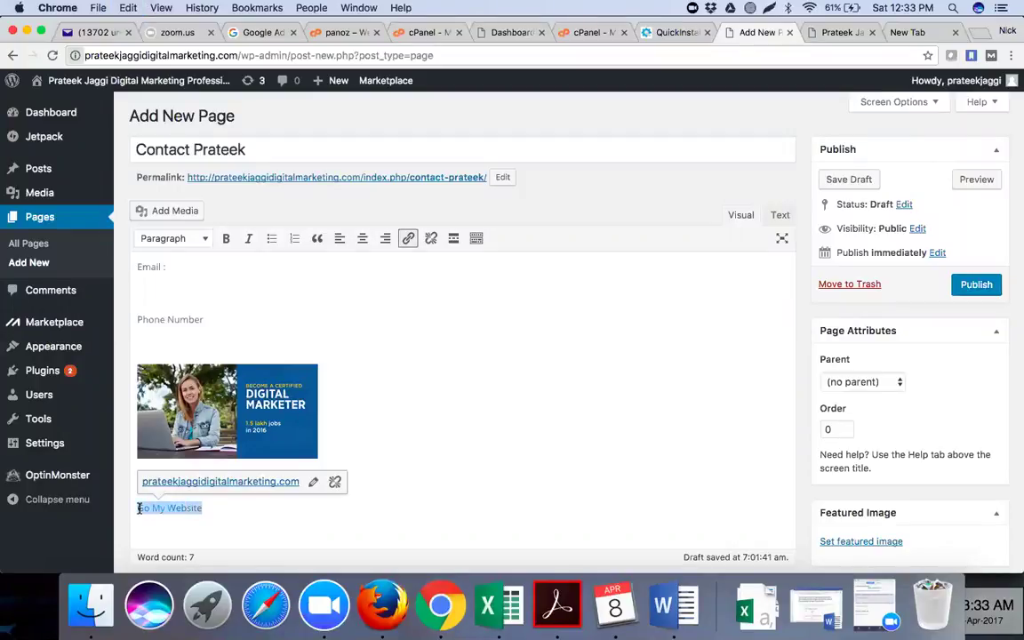
{"action": "left_click", "coordinate": [335, 482]}
{"action": "left_click", "coordinate": [201, 507]}
{"action": "left_click_drag", "start_coordinate": [201, 507], "coordinate": [137, 507]}
{"action": "left_click", "coordinate": [226, 238]}
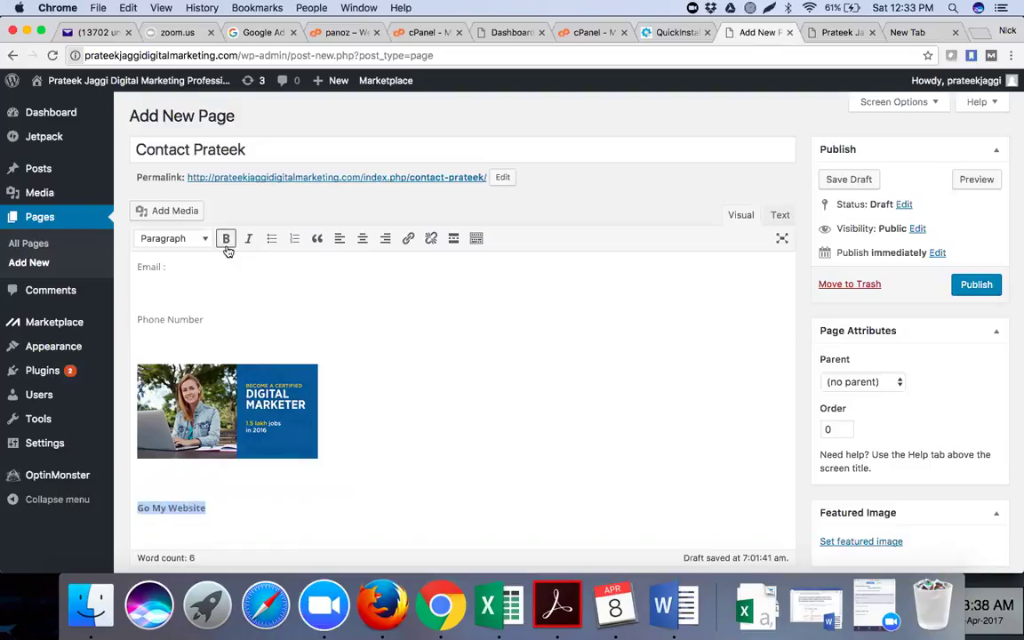
Link 'Go My Website' to the pasted site address, then remove that link again.
{"action": "left_click", "coordinate": [409, 238]}
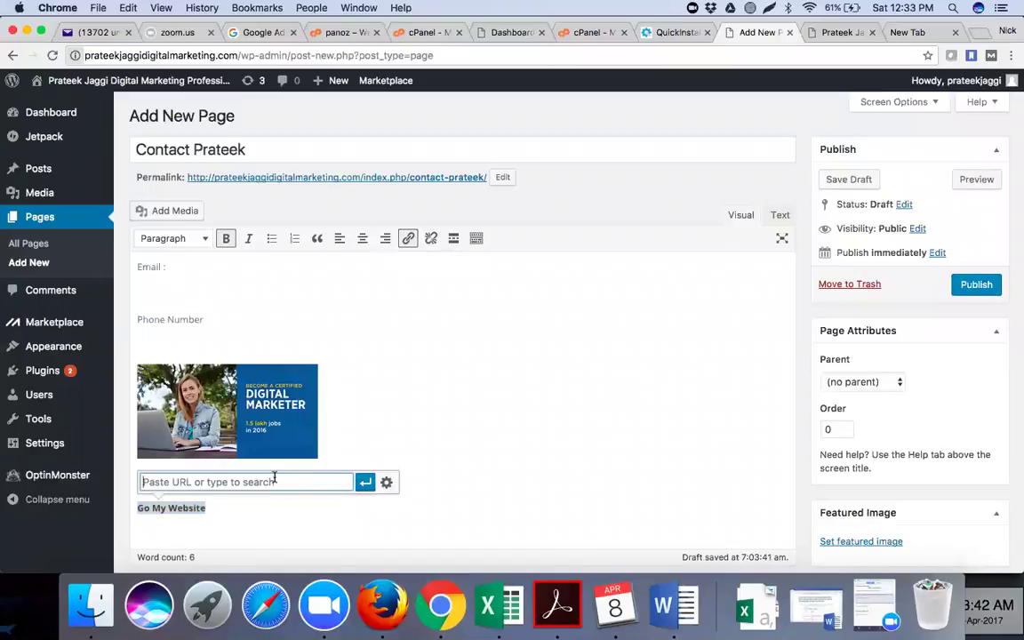
{"action": "key", "text": "super+v"}
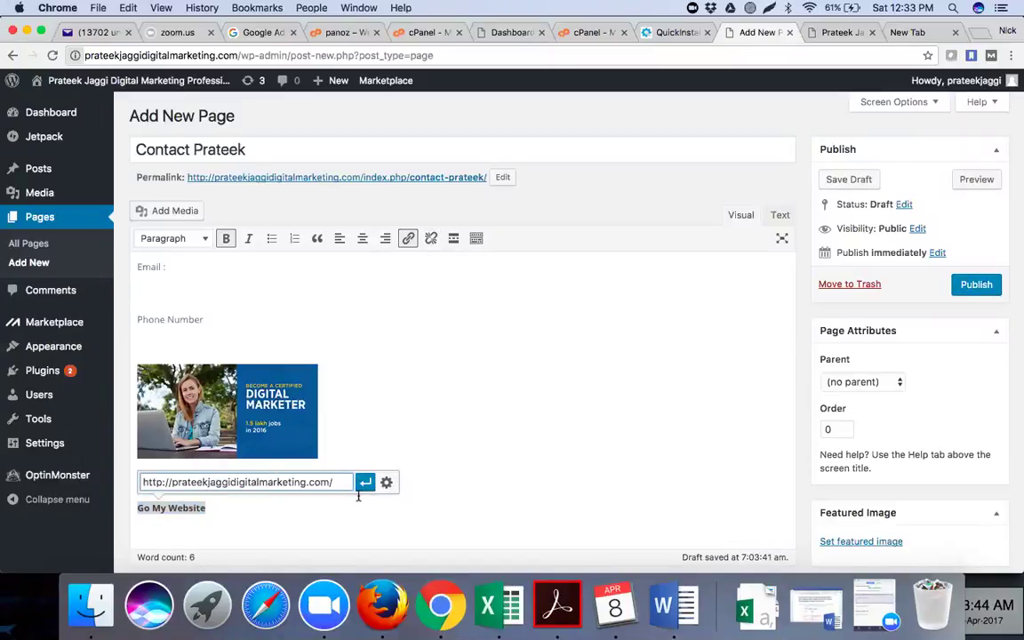
{"action": "key", "text": "Return"}
{"action": "left_click", "coordinate": [249, 519]}
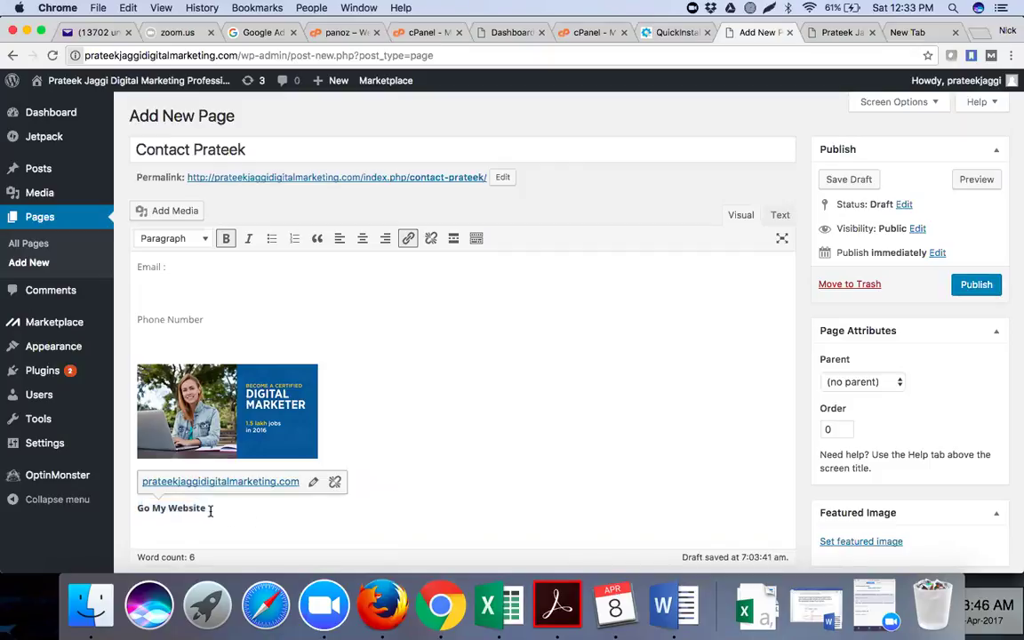
{"action": "left_click_drag", "start_coordinate": [207, 507], "coordinate": [133, 507]}
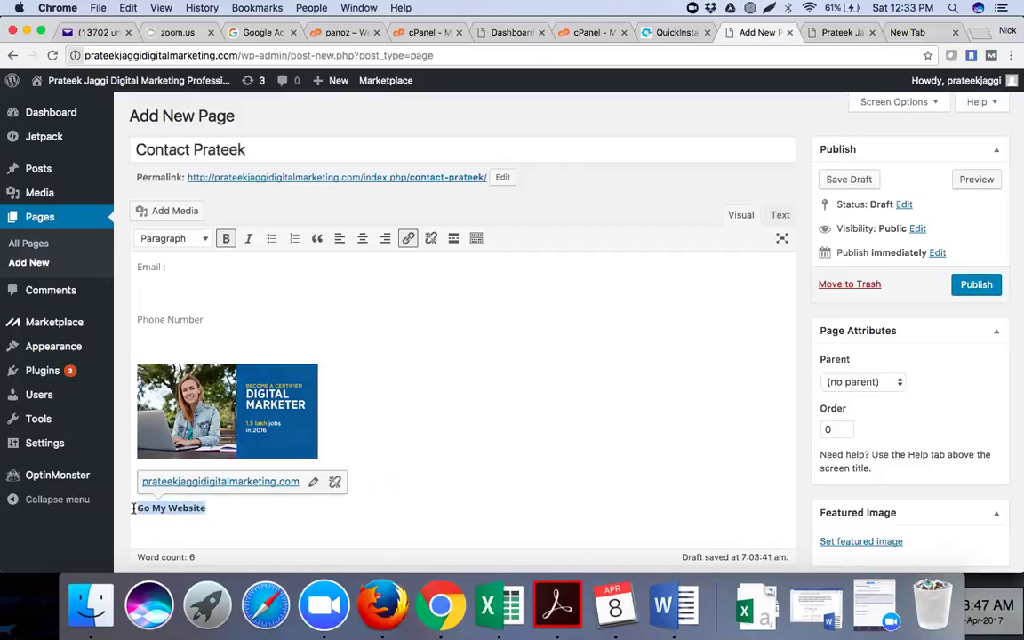
{"action": "left_click", "coordinate": [335, 481]}
{"action": "left_click_drag", "start_coordinate": [208, 507], "coordinate": [134, 507]}
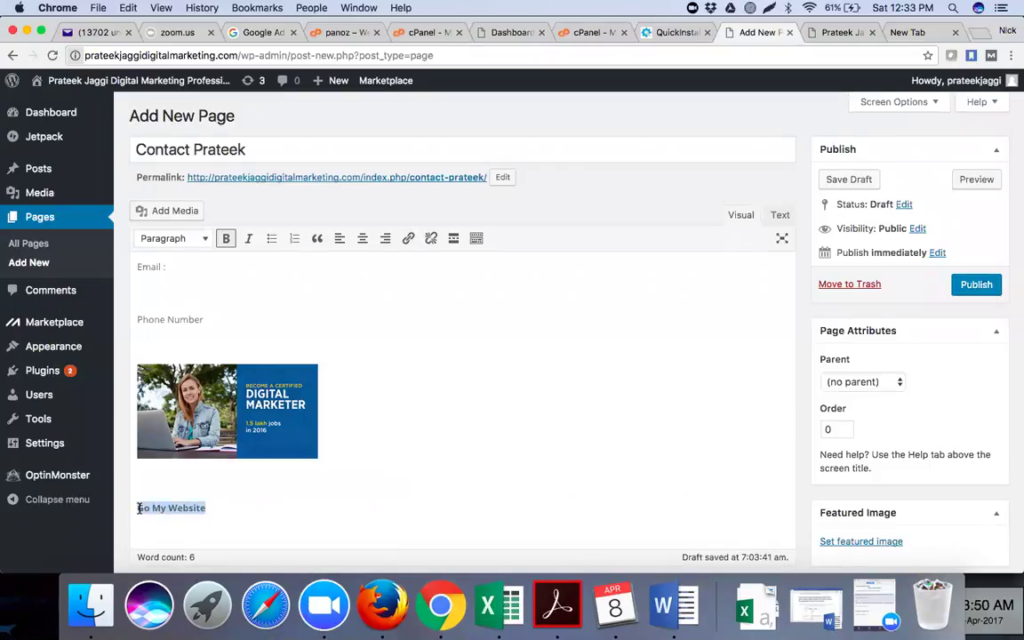
Relink 'Go My Website' to the site's home address and publish the Contact page.
{"action": "left_click", "coordinate": [408, 239]}
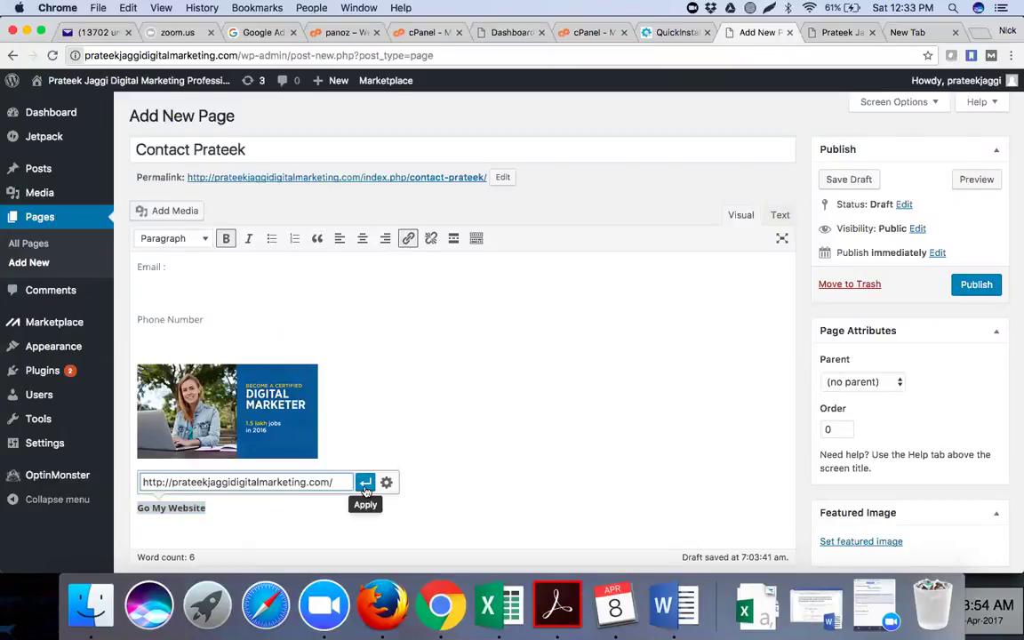
{"action": "left_click", "coordinate": [366, 482]}
{"action": "left_click", "coordinate": [313, 514]}
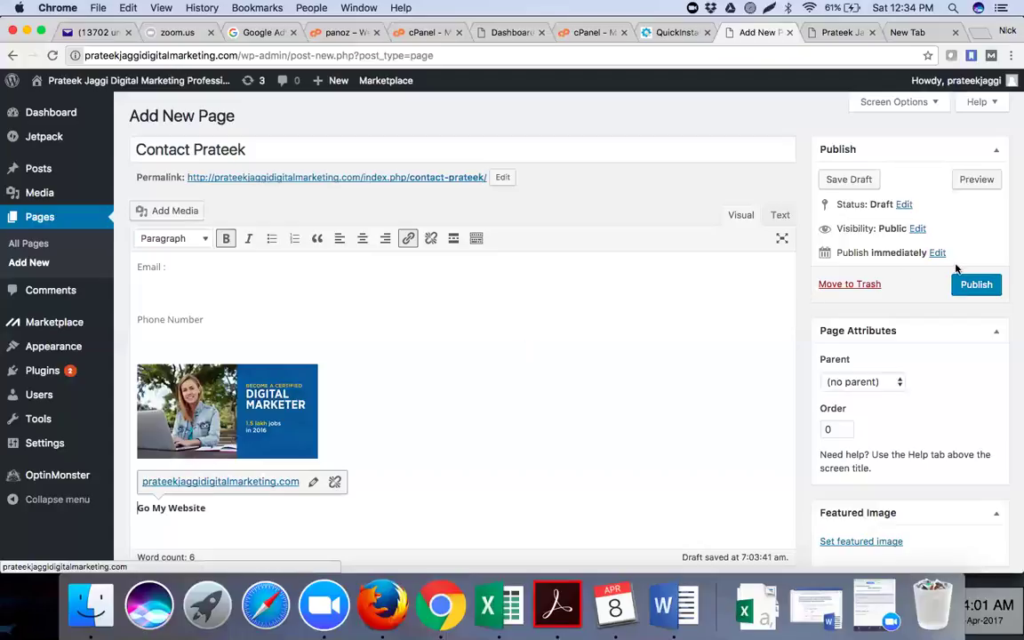
{"action": "left_click", "coordinate": [975, 285]}
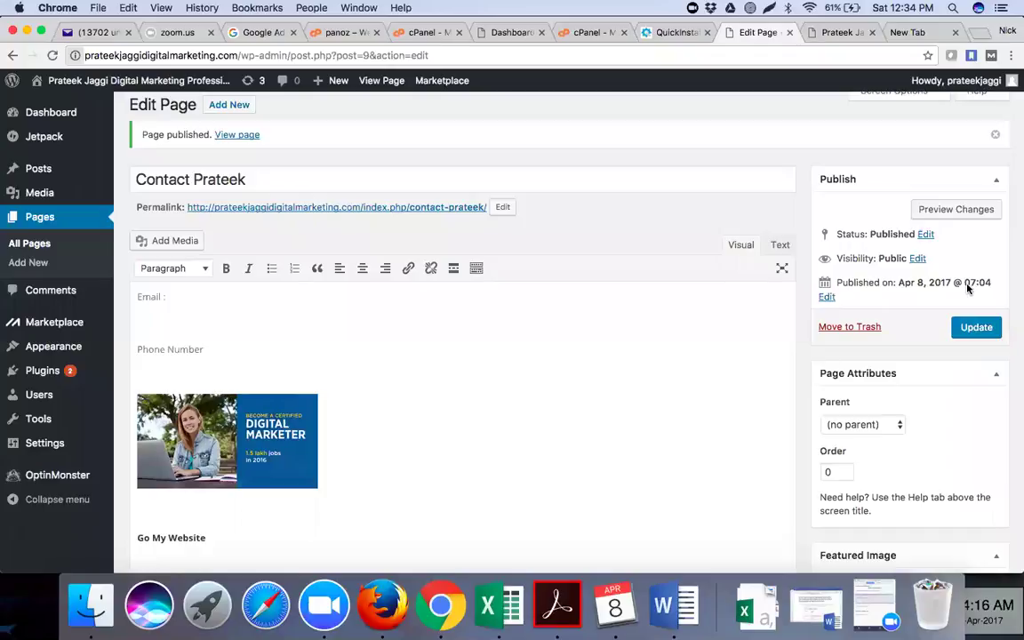
Reload the live site to confirm both new pages appear in the header, then return to the editor.
{"action": "left_click", "coordinate": [833, 32]}
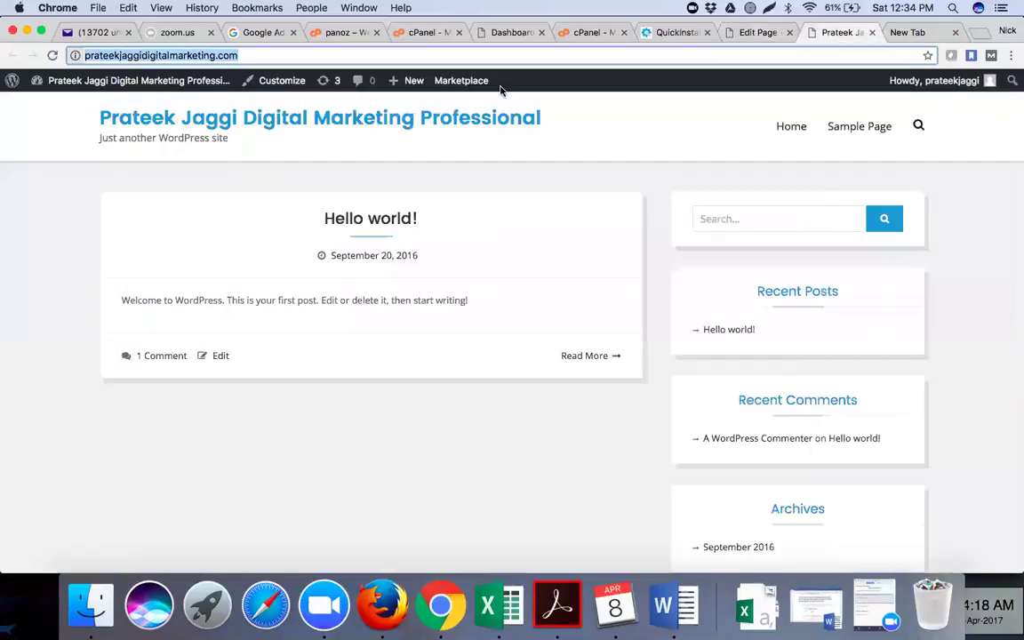
{"action": "left_click", "coordinate": [52, 56]}
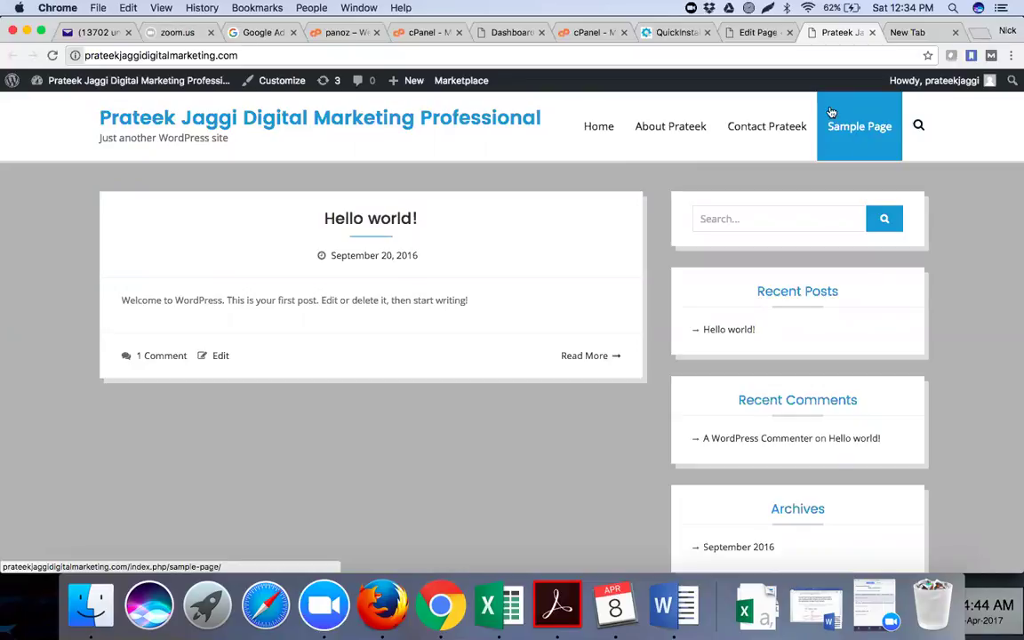
{"action": "left_click", "coordinate": [756, 38]}
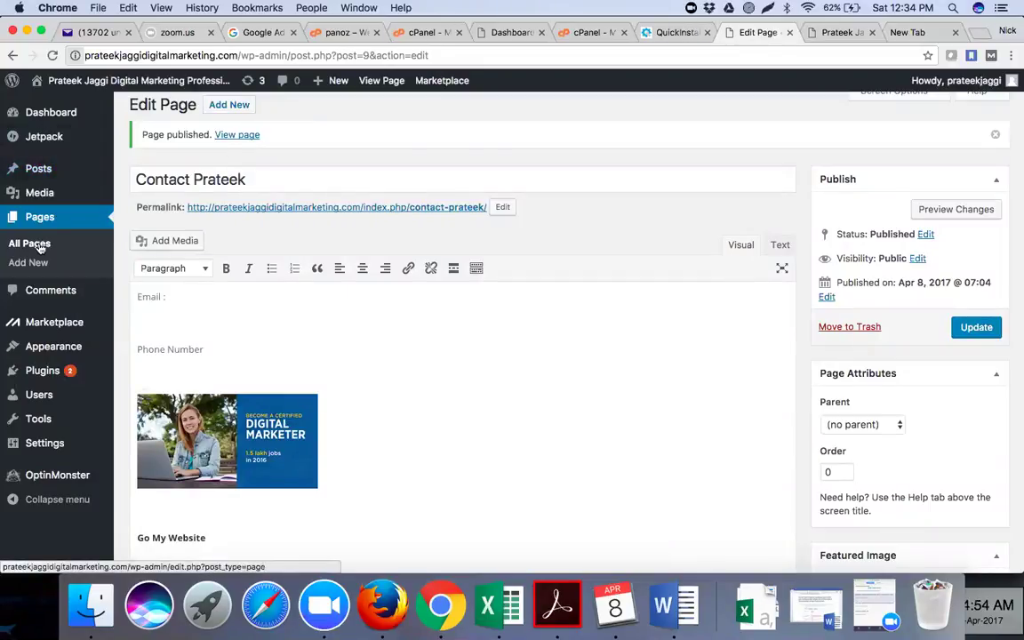
{"action": "mouse_move", "coordinate": [41, 349]}
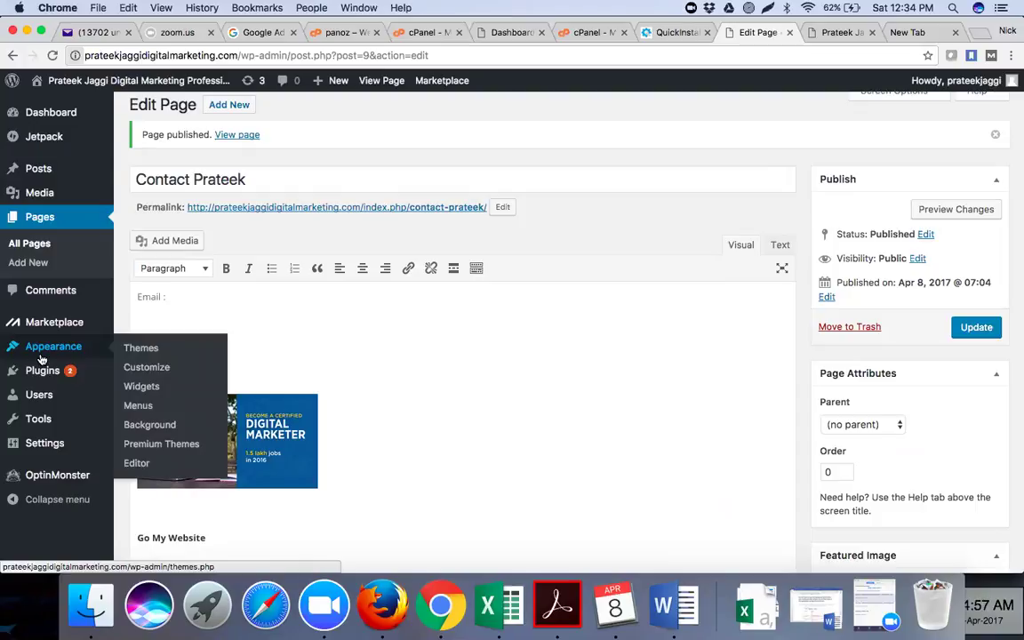
In the Customizer's Menus panel, create a new menu named 'Main Menu'.
{"action": "left_click", "coordinate": [164, 374]}
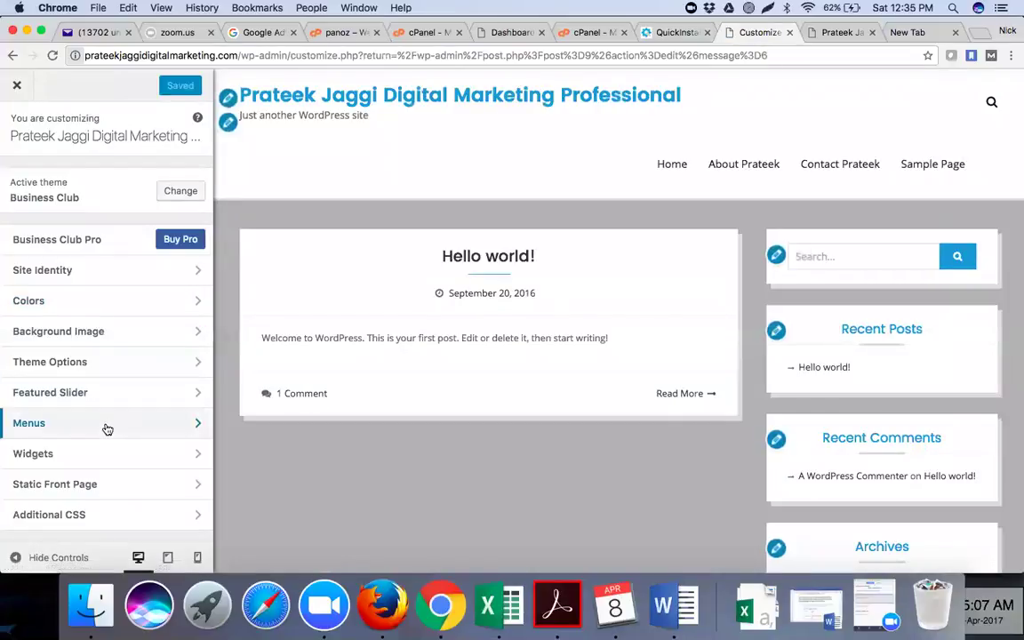
{"action": "left_click", "coordinate": [105, 427]}
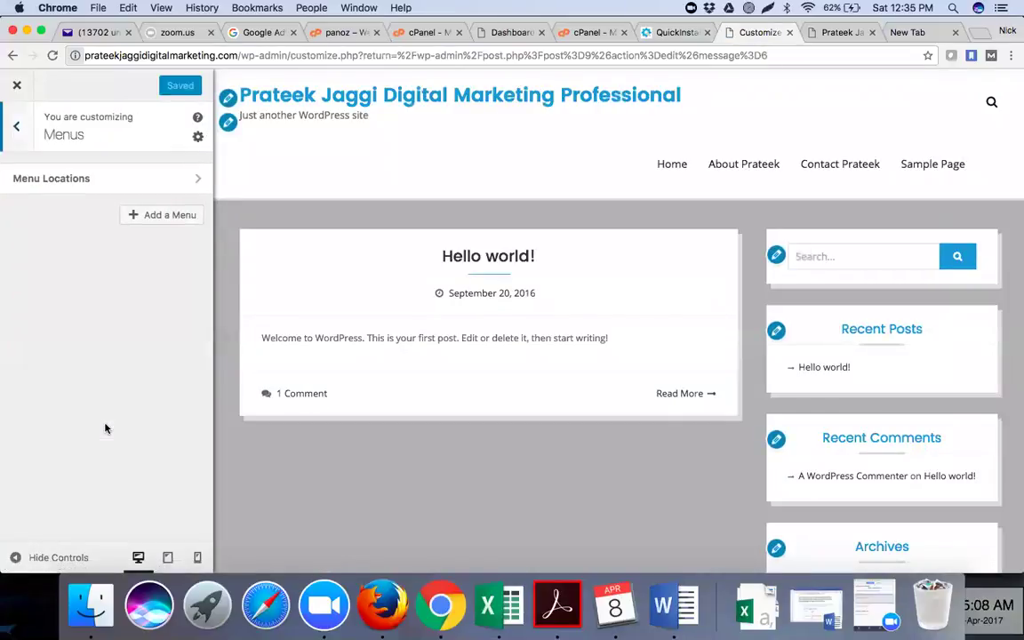
{"action": "left_click", "coordinate": [163, 219]}
{"action": "left_click", "coordinate": [119, 253]}
{"action": "type", "text": "Main"}
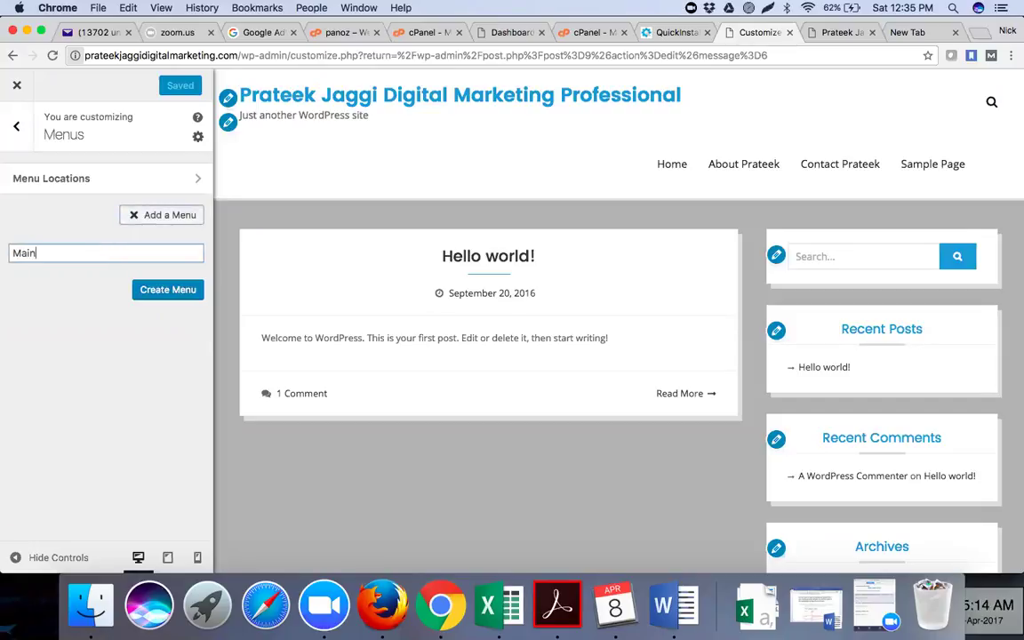
{"action": "type", "text": " Menu"}
{"action": "left_click", "coordinate": [139, 289]}
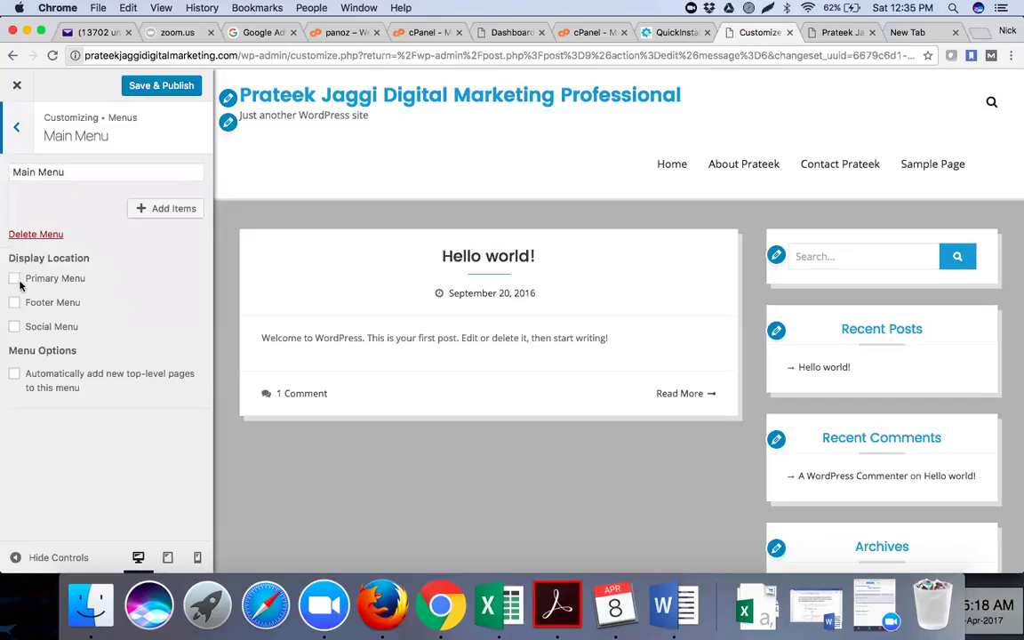
Toggle Main Menu's Primary and Footer locations on and back off, leaving no location assigned.
{"action": "left_click", "coordinate": [15, 280]}
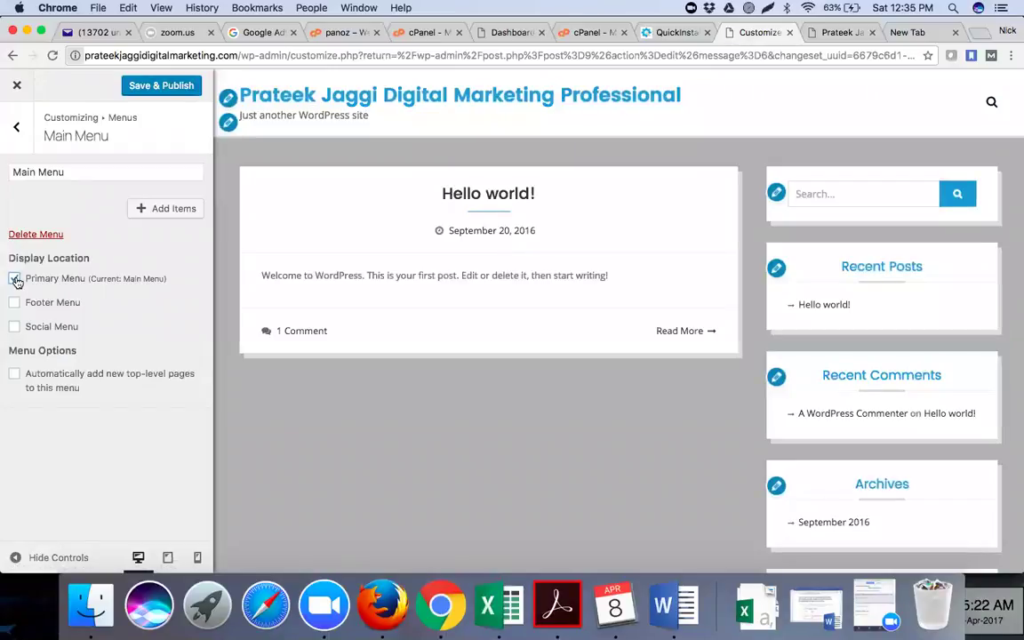
{"action": "left_click", "coordinate": [15, 279]}
{"action": "left_click", "coordinate": [15, 304]}
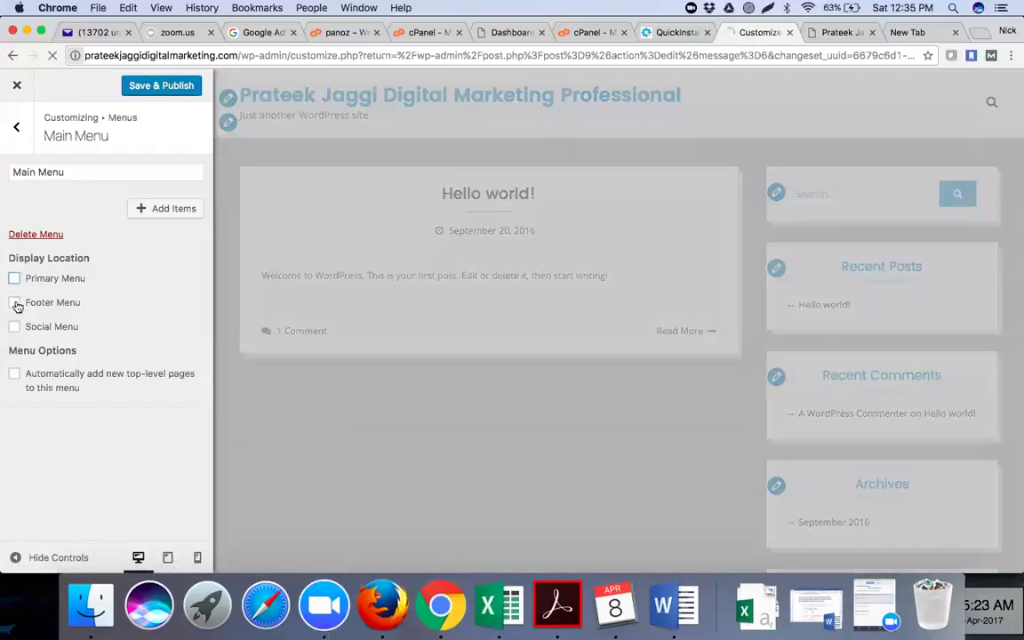
{"action": "left_click", "coordinate": [16, 303]}
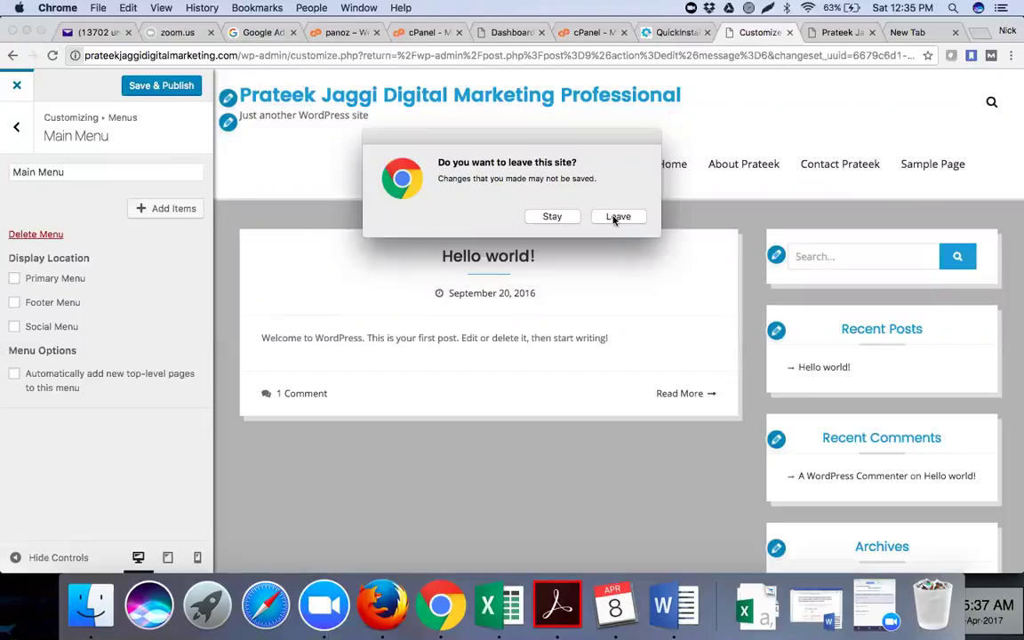
Discard the unsaved Customizer changes and reload the live home page to view its header menu.
{"action": "left_click", "coordinate": [617, 217]}
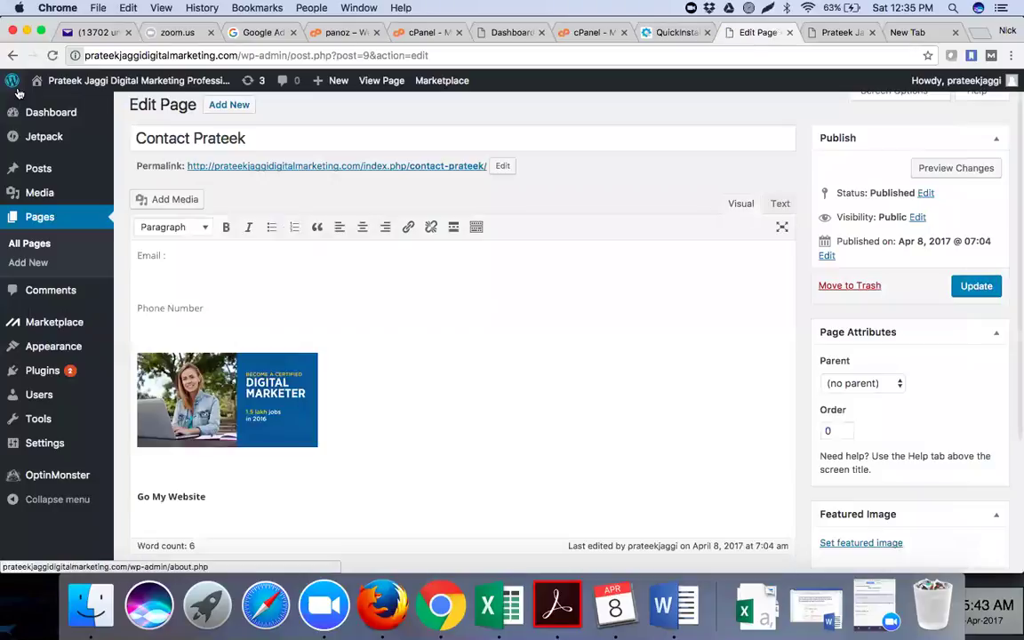
{"action": "left_click", "coordinate": [840, 33]}
{"action": "left_click", "coordinate": [54, 56]}
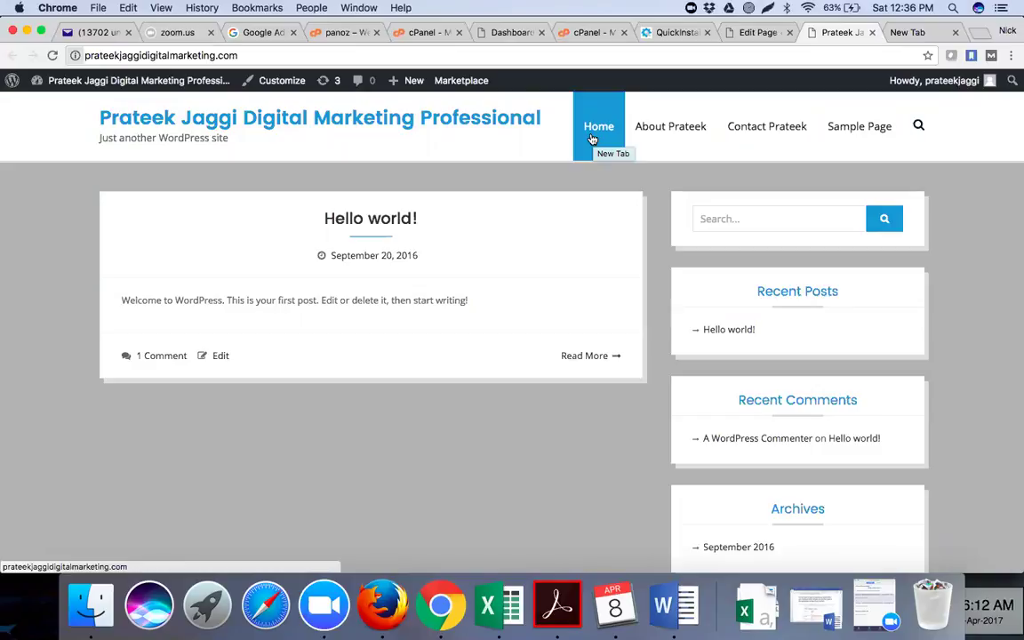
Load themeforest.net in the empty new tab and select its web address in the address bar.
{"action": "left_click", "coordinate": [908, 35]}
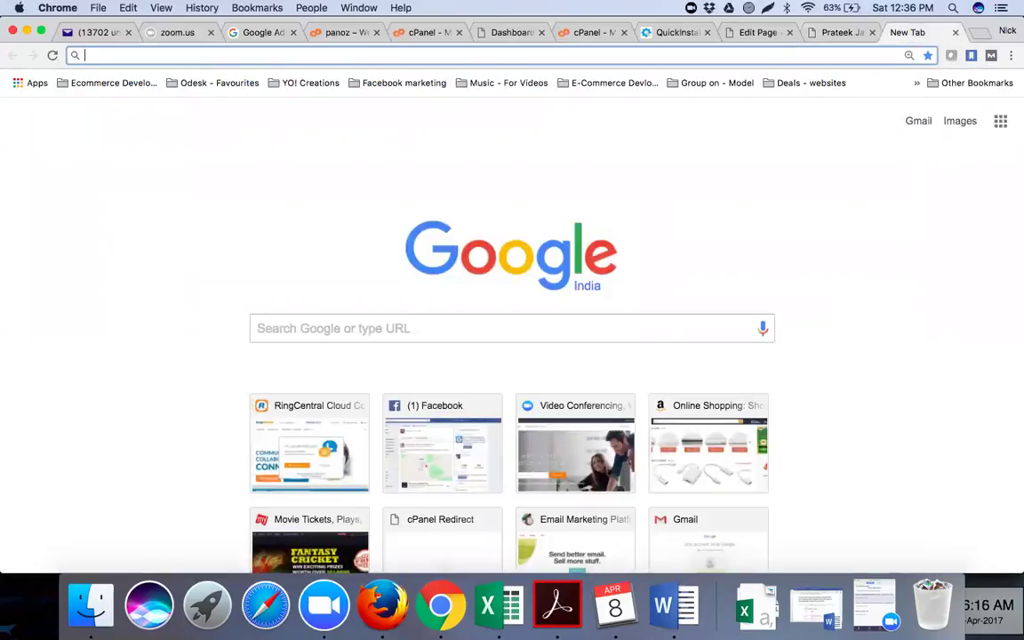
{"action": "type", "text": "theme"}
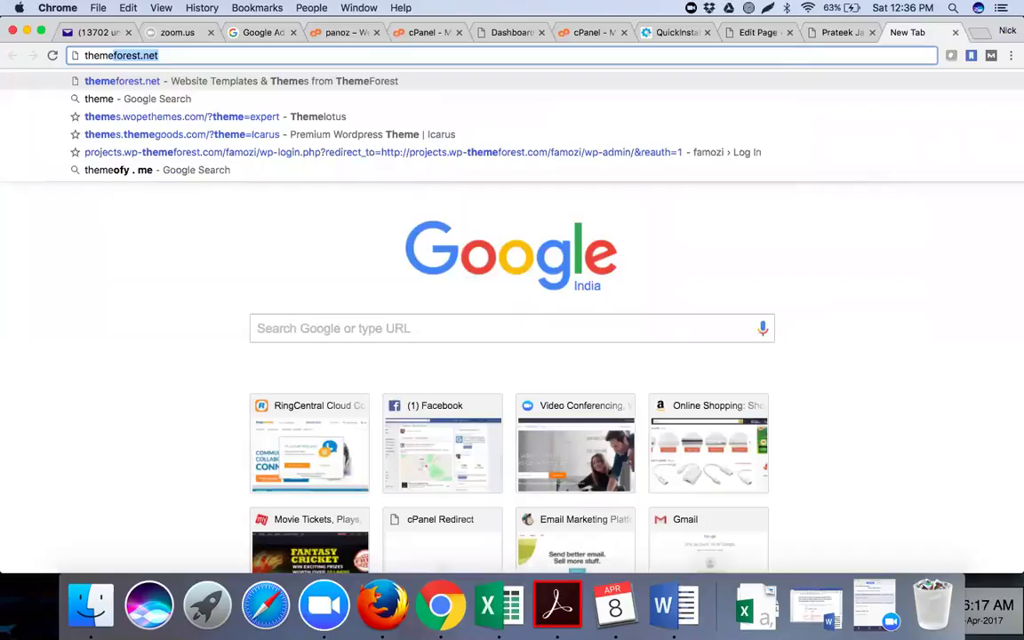
{"action": "key", "text": "Return"}
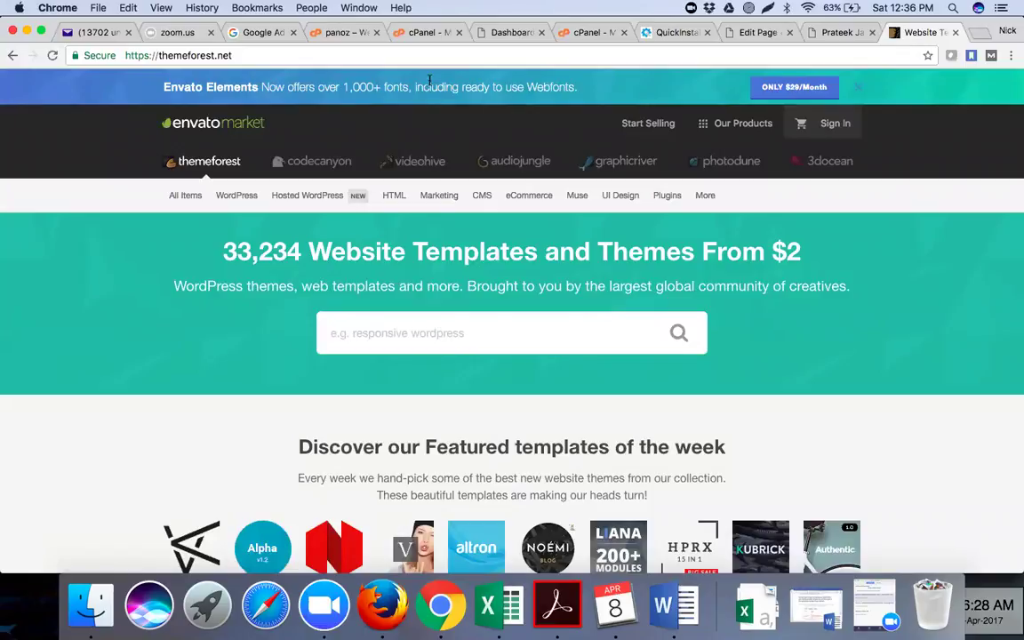
{"action": "left_click", "coordinate": [432, 58]}
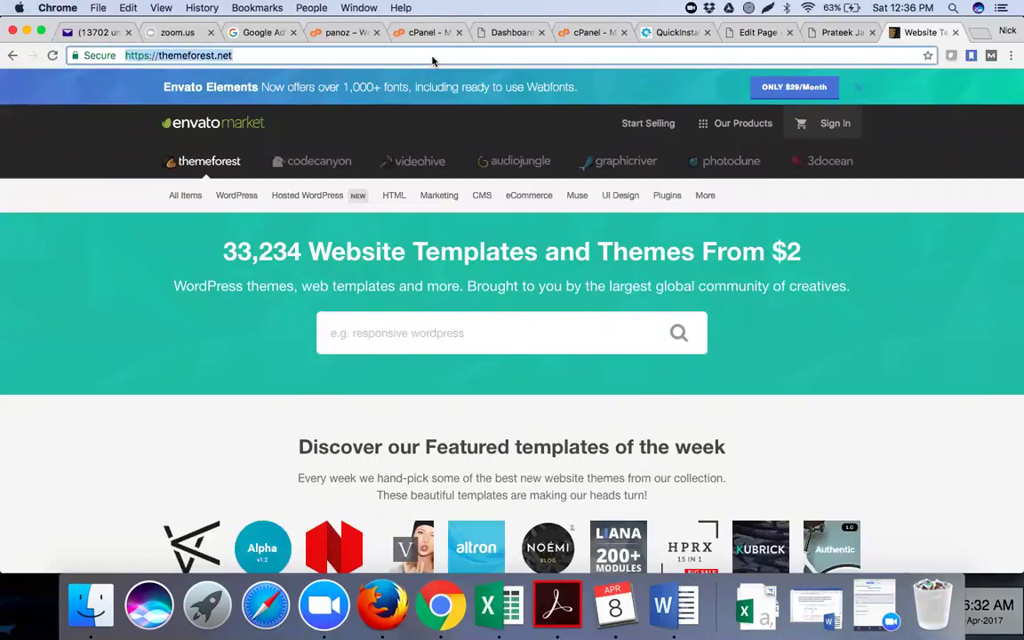
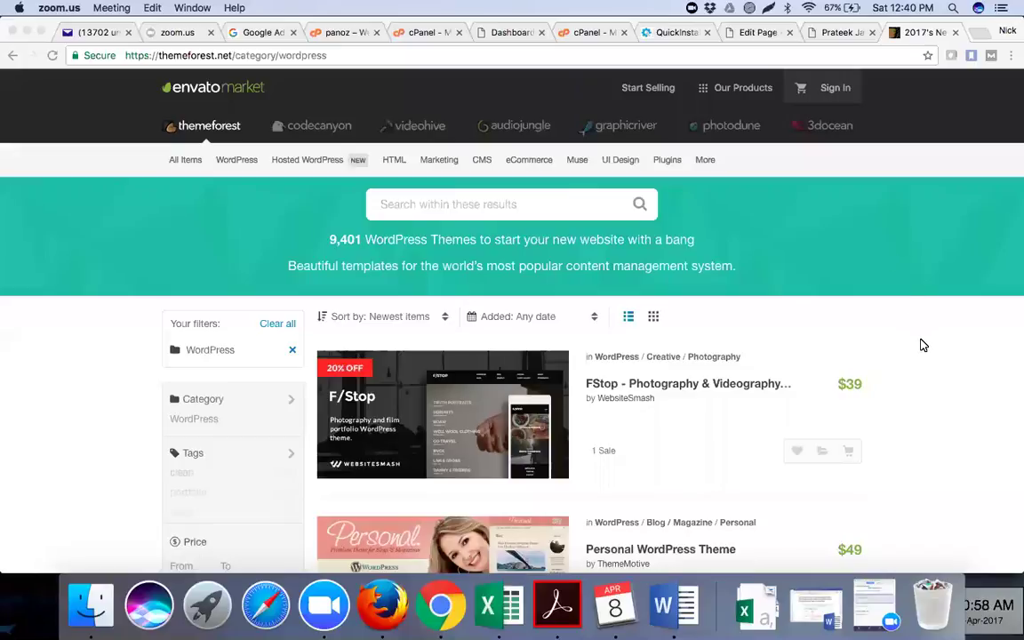
Search within the WordPress themes category for 'fashion'.
{"action": "left_click", "coordinate": [508, 24]}
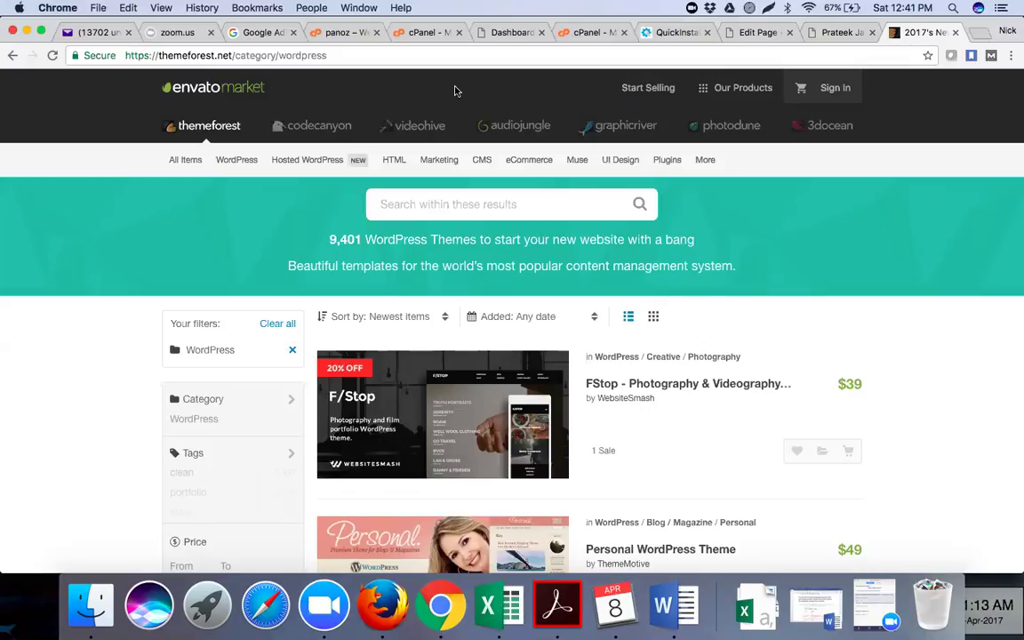
{"action": "left_click", "coordinate": [442, 214]}
{"action": "type", "text": "f"}
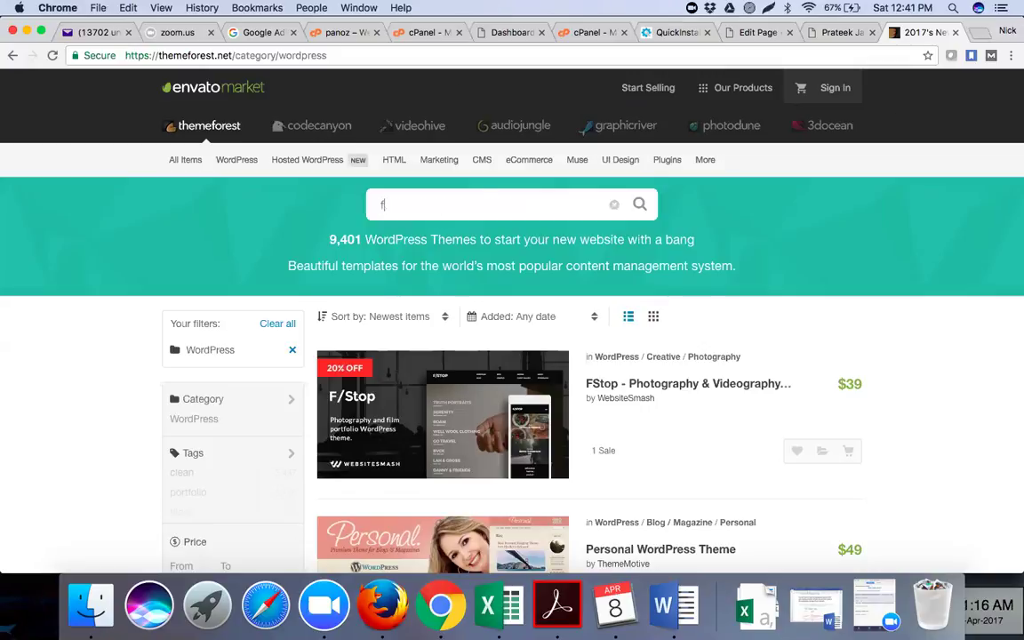
{"action": "type", "text": "ashion"}
{"action": "left_click", "coordinate": [245, 162]}
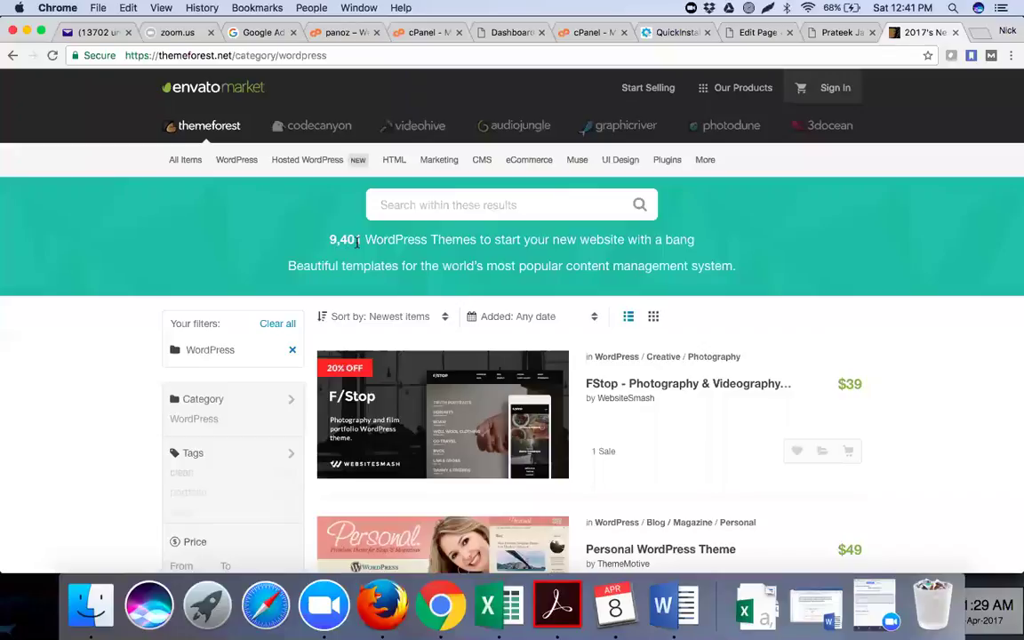
{"action": "left_click", "coordinate": [460, 209]}
{"action": "type", "text": "fashion"}
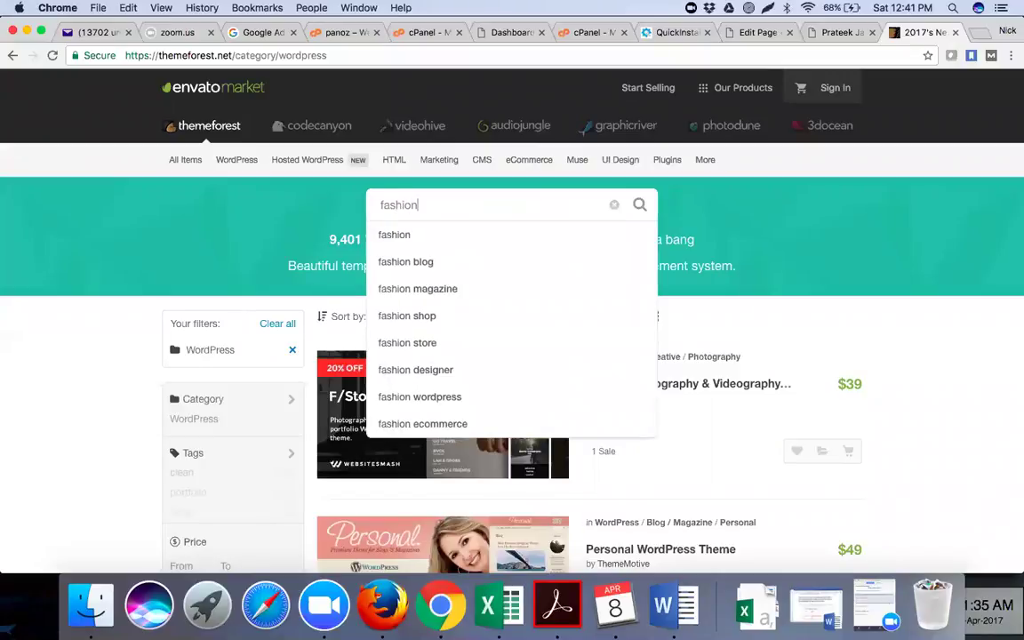
{"action": "key", "text": "Return"}
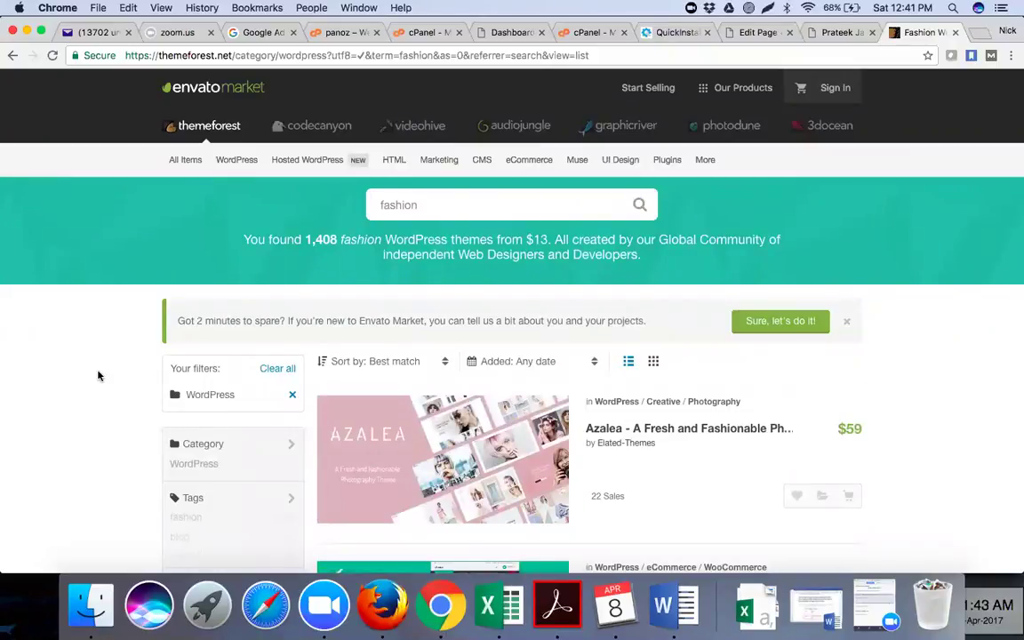
Scroll the fashion results, open the inVogue theme's item page, then its live demo.
{"action": "scroll", "coordinate": [98, 374], "scroll_direction": "down", "scroll_amount": 2}
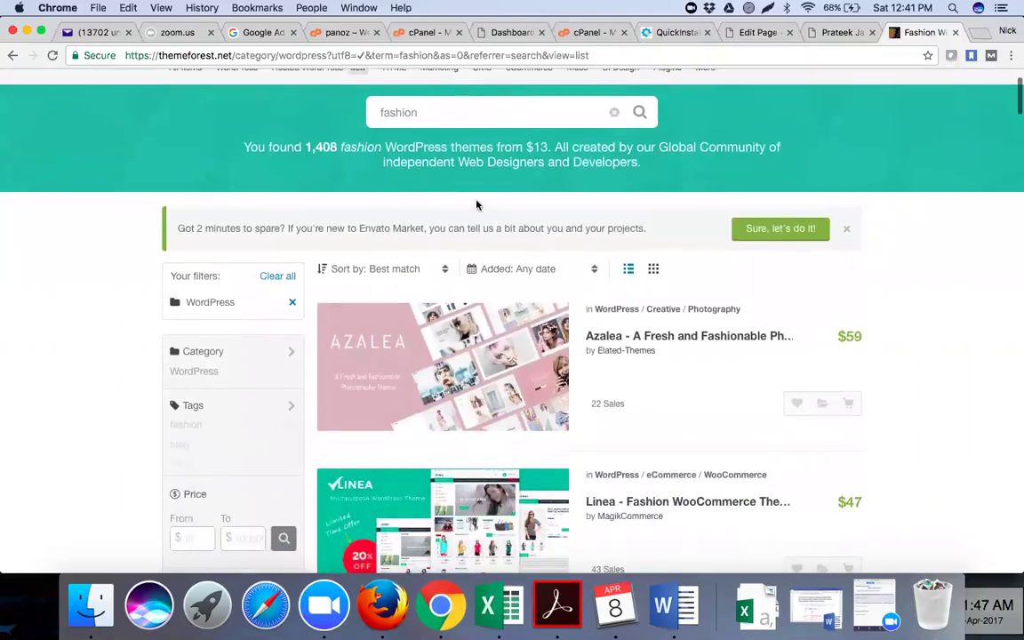
{"action": "scroll", "coordinate": [402, 327], "scroll_direction": "down", "scroll_amount": 4}
{"action": "scroll", "coordinate": [447, 355], "scroll_direction": "down", "scroll_amount": 8}
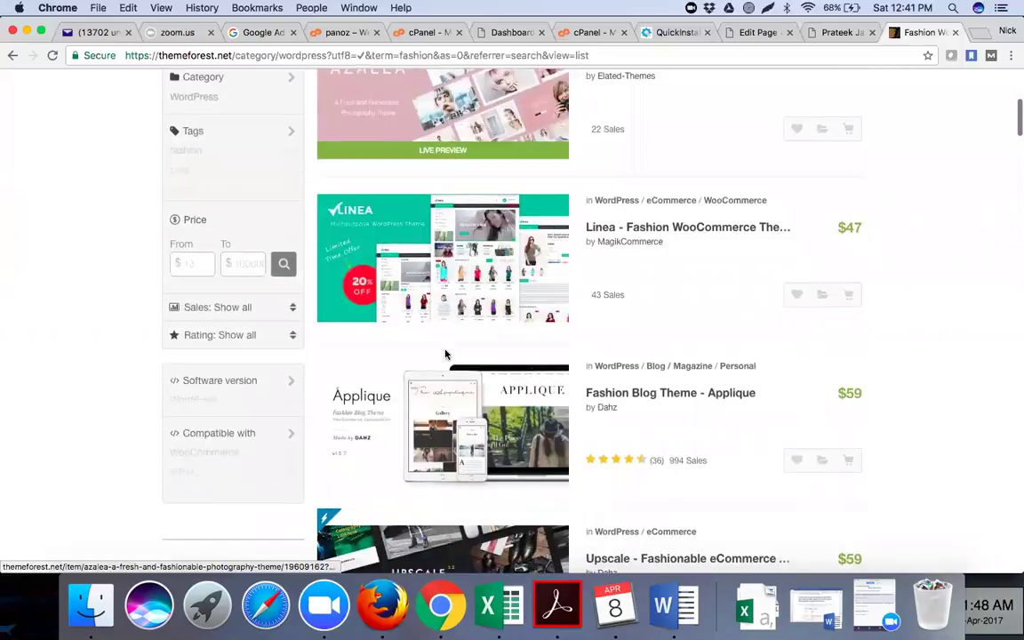
{"action": "scroll", "coordinate": [453, 320], "scroll_direction": "down", "scroll_amount": 9}
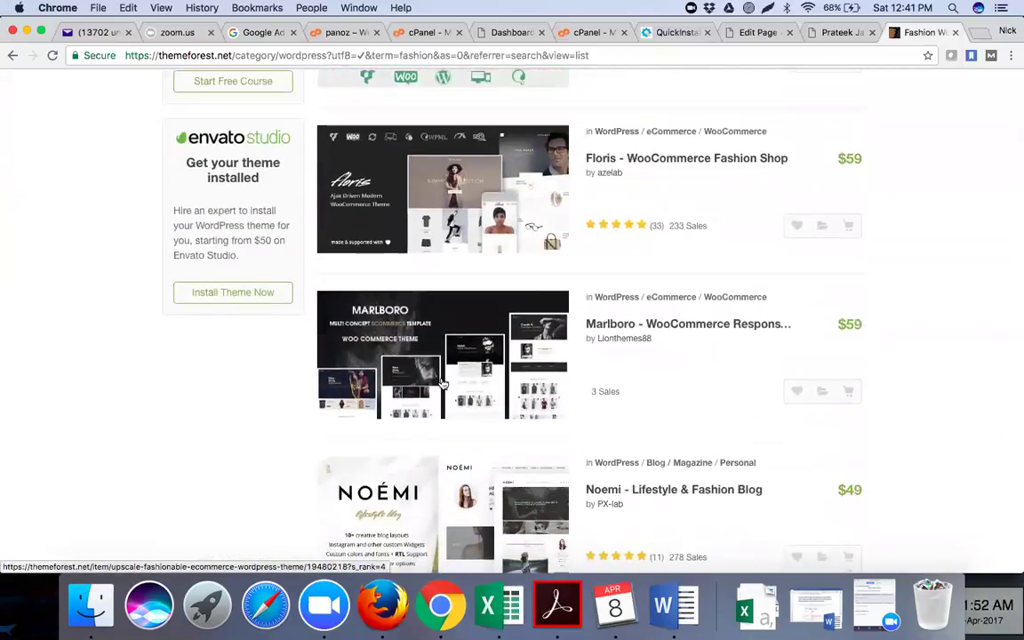
{"action": "scroll", "coordinate": [441, 382], "scroll_direction": "down", "scroll_amount": 4}
{"action": "scroll", "coordinate": [425, 472], "scroll_direction": "down", "scroll_amount": 8}
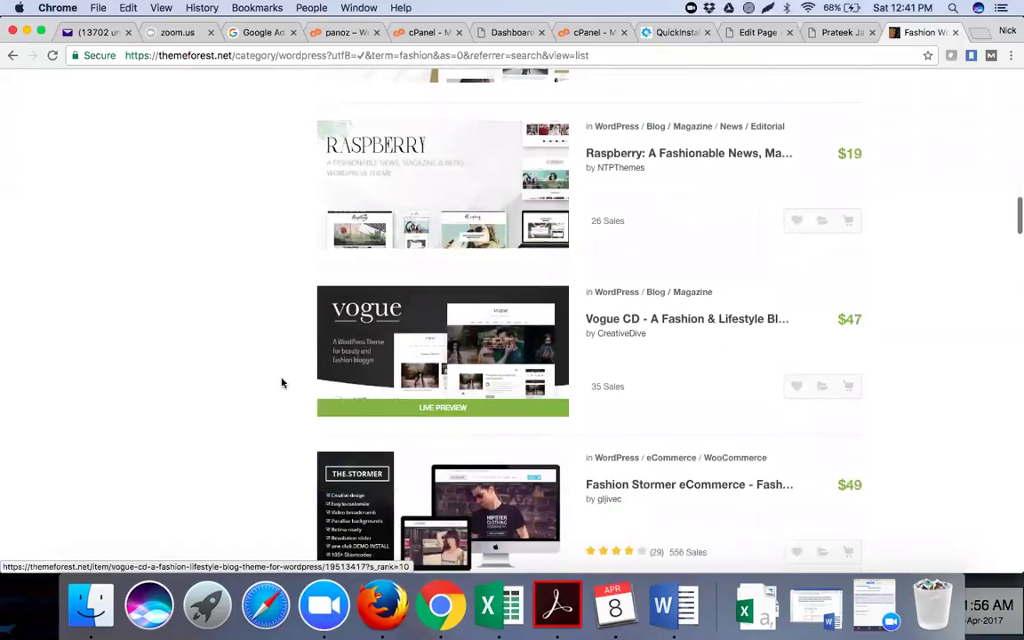
{"action": "scroll", "coordinate": [275, 388], "scroll_direction": "down", "scroll_amount": 3}
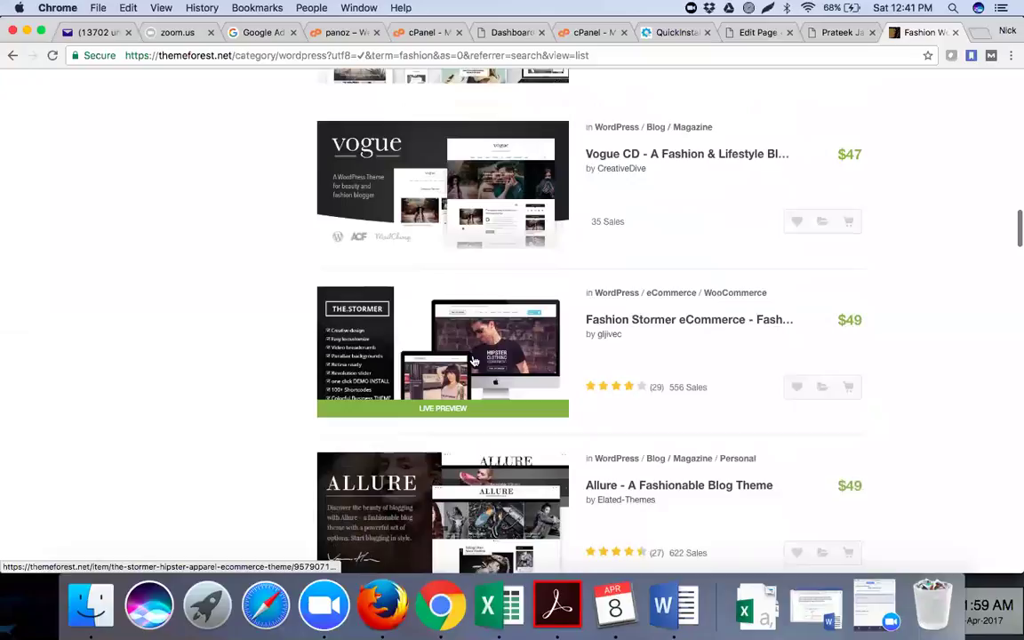
{"action": "scroll", "coordinate": [451, 471], "scroll_direction": "down", "scroll_amount": 2}
{"action": "scroll", "coordinate": [450, 471], "scroll_direction": "down", "scroll_amount": 6}
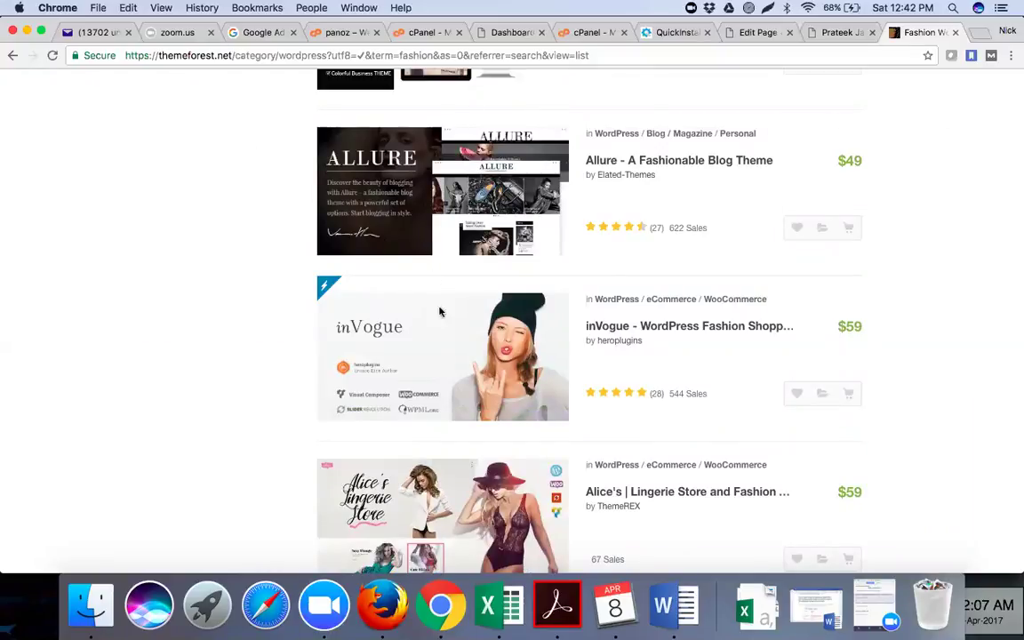
{"action": "left_click", "coordinate": [437, 421]}
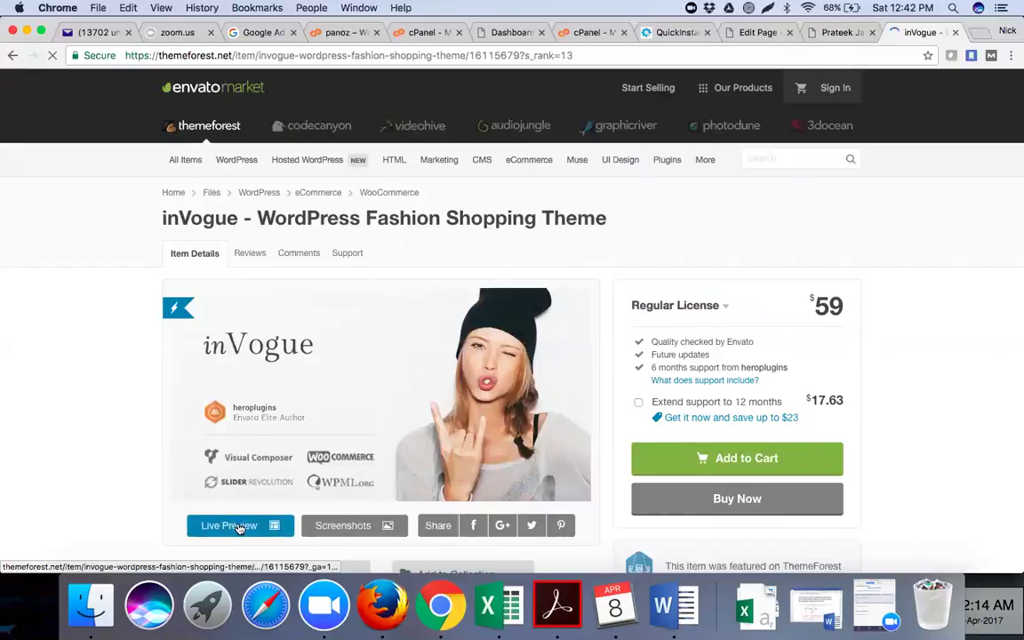
{"action": "left_click", "coordinate": [236, 525]}
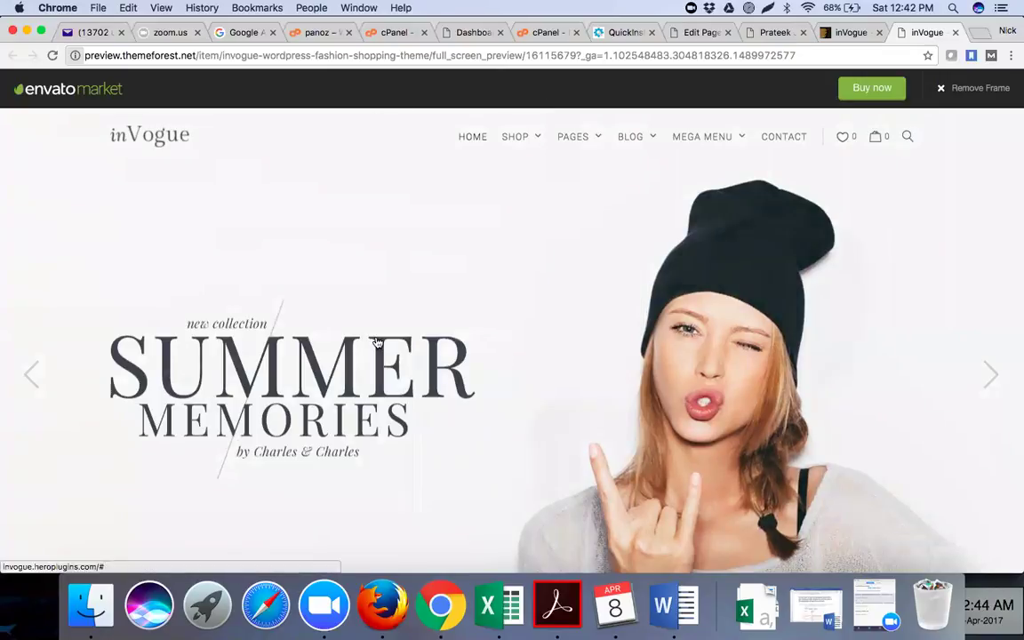
Scroll the inVogue demo homepage down to the footer.
{"action": "scroll", "coordinate": [377, 342], "scroll_direction": "down", "scroll_amount": 2}
{"action": "scroll", "coordinate": [376, 342], "scroll_direction": "down", "scroll_amount": 5}
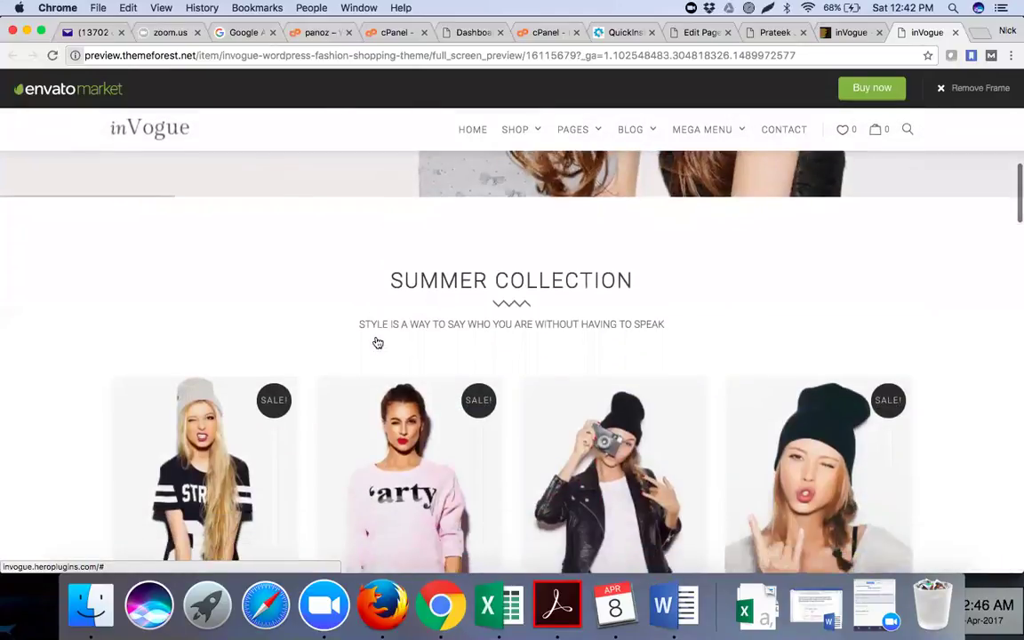
{"action": "scroll", "coordinate": [377, 342], "scroll_direction": "down", "scroll_amount": 2}
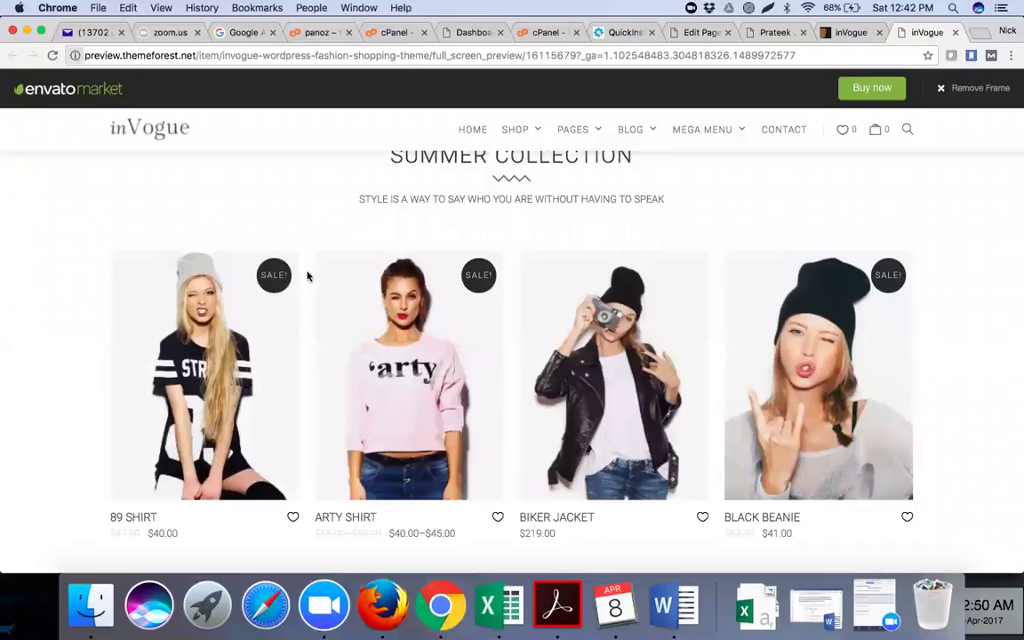
{"action": "scroll", "coordinate": [307, 277], "scroll_direction": "down", "scroll_amount": 5}
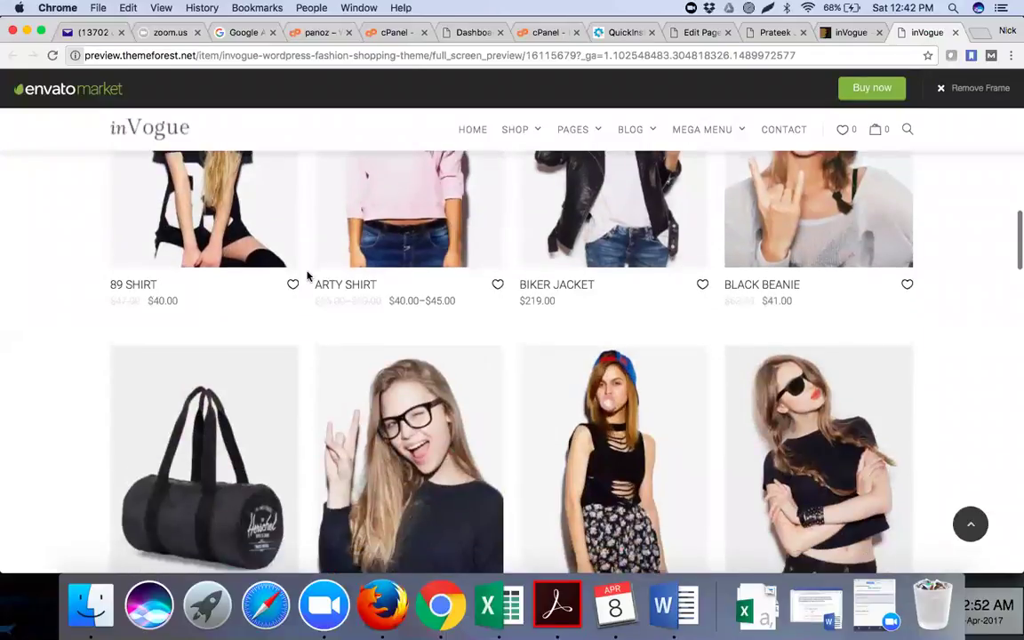
{"action": "scroll", "coordinate": [308, 277], "scroll_direction": "down", "scroll_amount": 1}
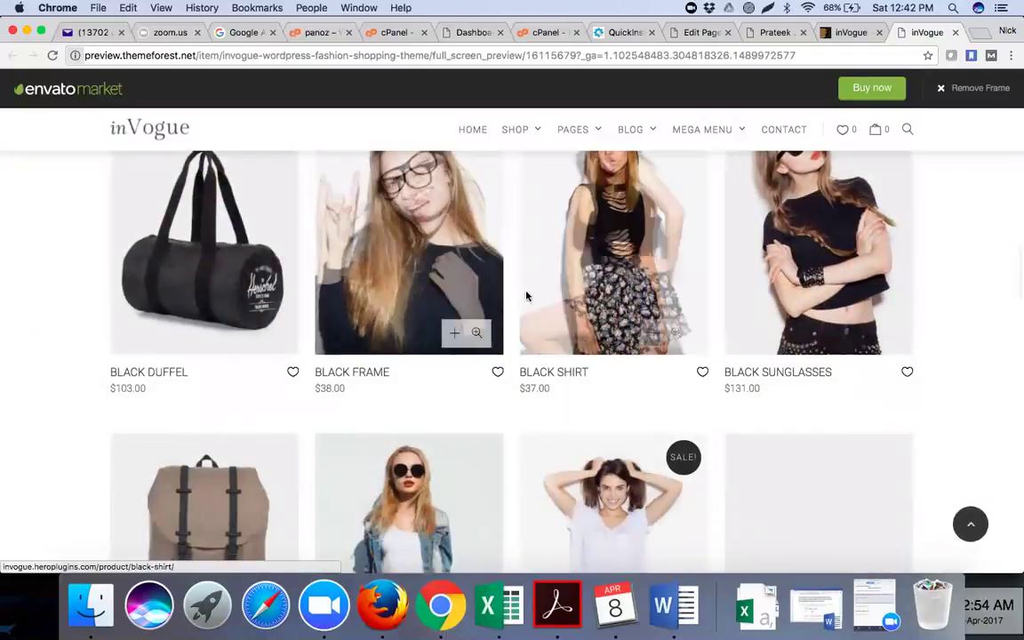
{"action": "scroll", "coordinate": [513, 299], "scroll_direction": "down", "scroll_amount": 4}
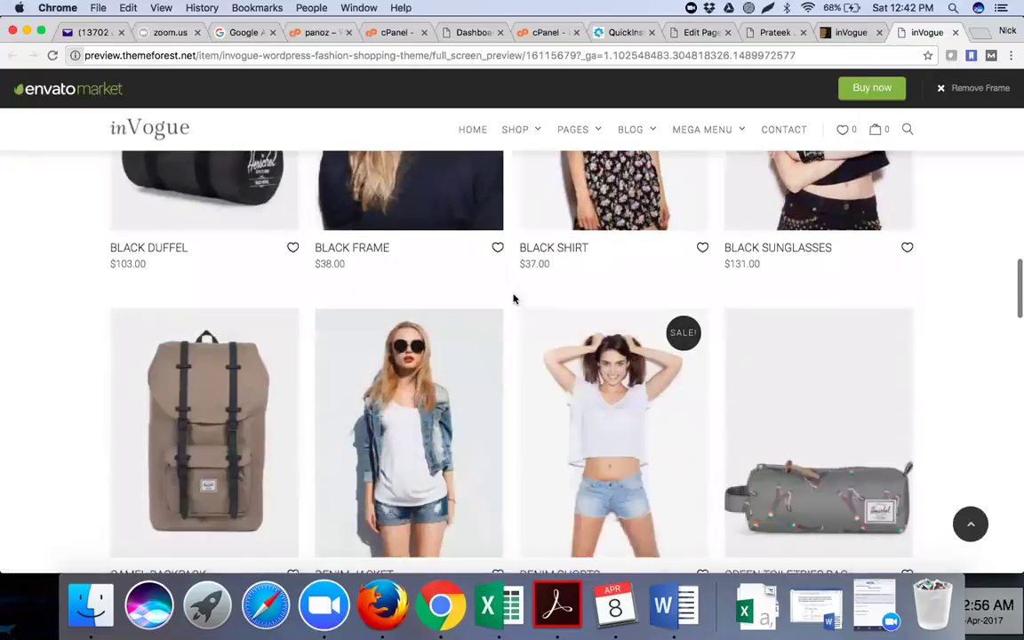
{"action": "scroll", "coordinate": [513, 298], "scroll_direction": "down", "scroll_amount": 3}
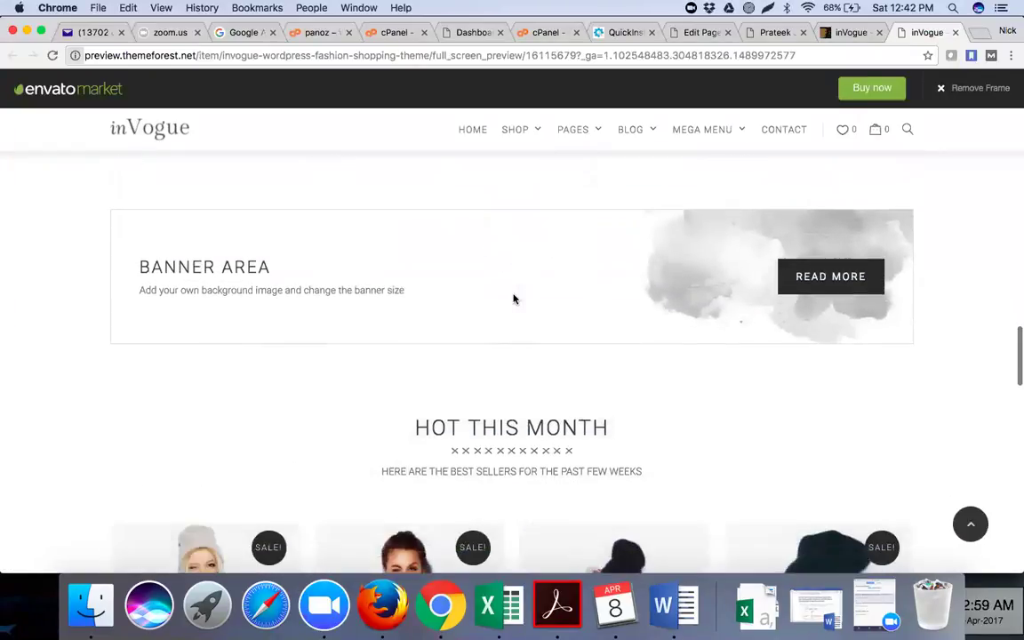
{"action": "scroll", "coordinate": [82, 354], "scroll_direction": "down", "scroll_amount": 6}
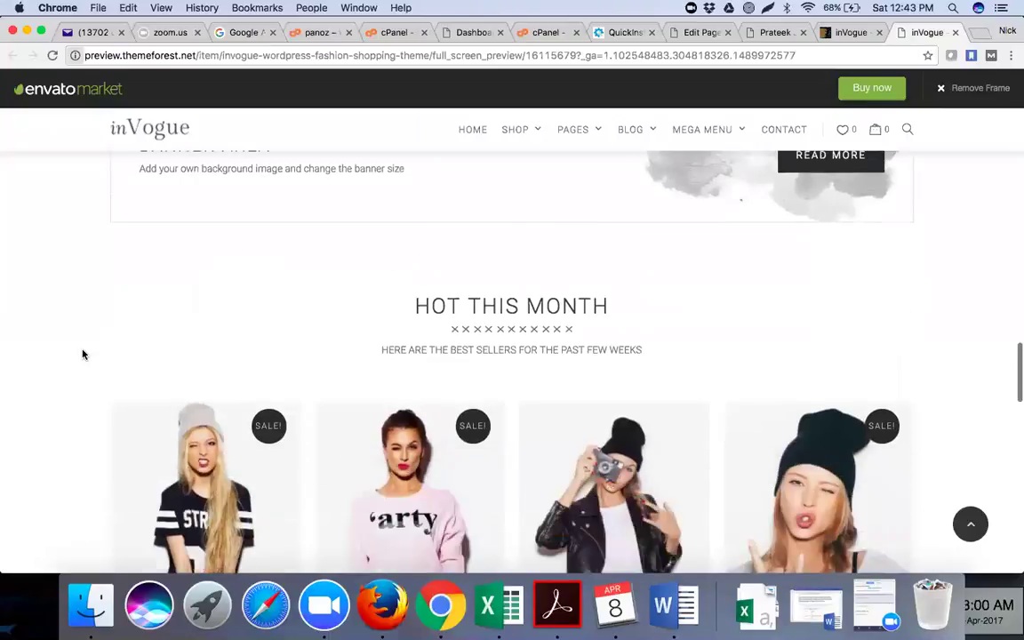
{"action": "scroll", "coordinate": [83, 354], "scroll_direction": "down", "scroll_amount": 7}
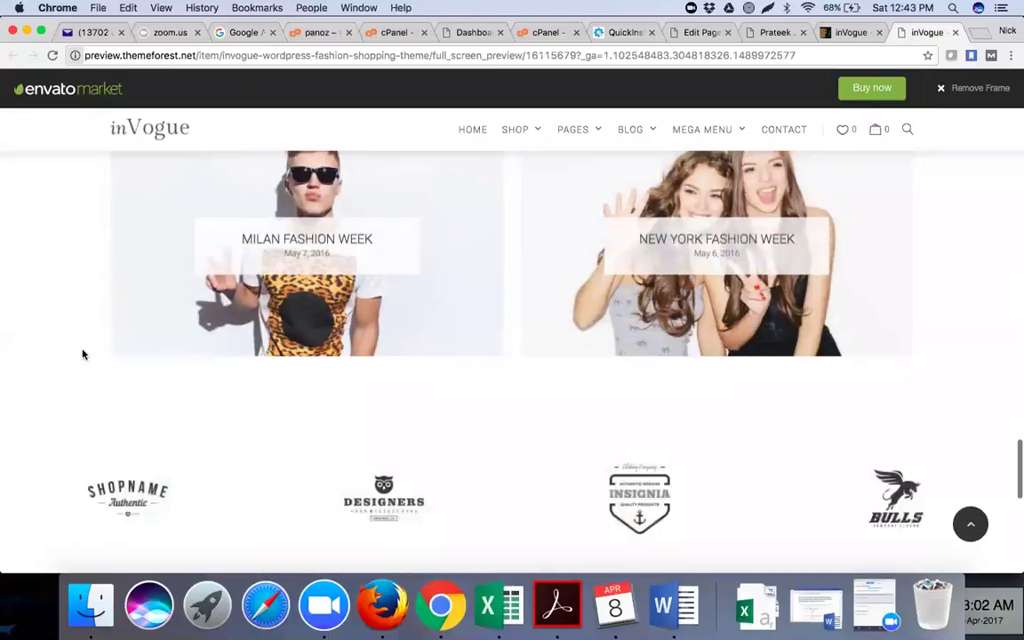
{"action": "scroll", "coordinate": [83, 355], "scroll_direction": "down", "scroll_amount": 3}
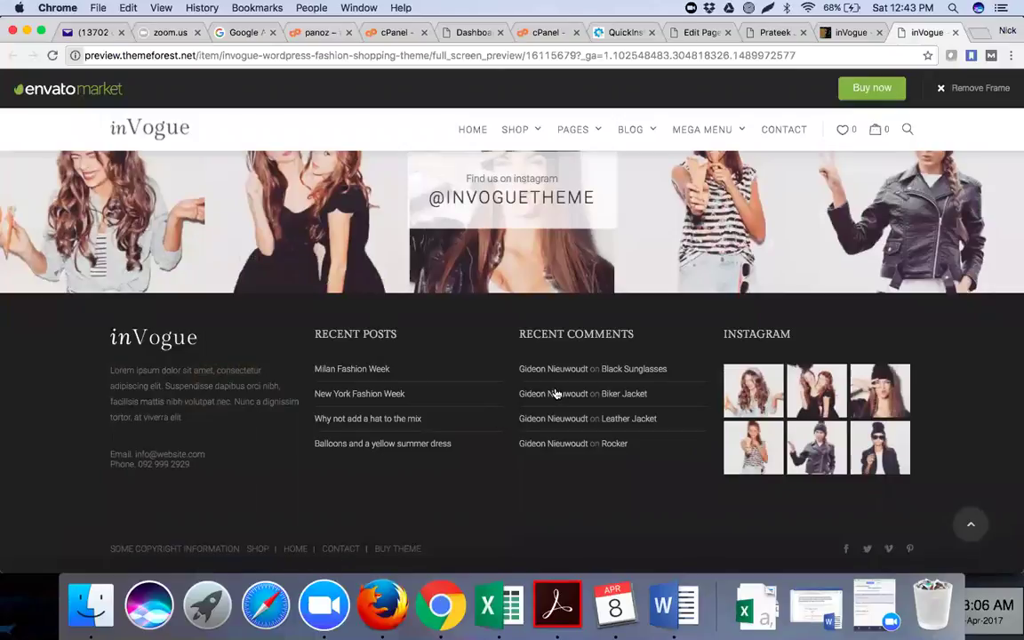
Go back up and open the demo's CONTACT page.
{"action": "scroll", "coordinate": [584, 369], "scroll_direction": "up", "scroll_amount": 1}
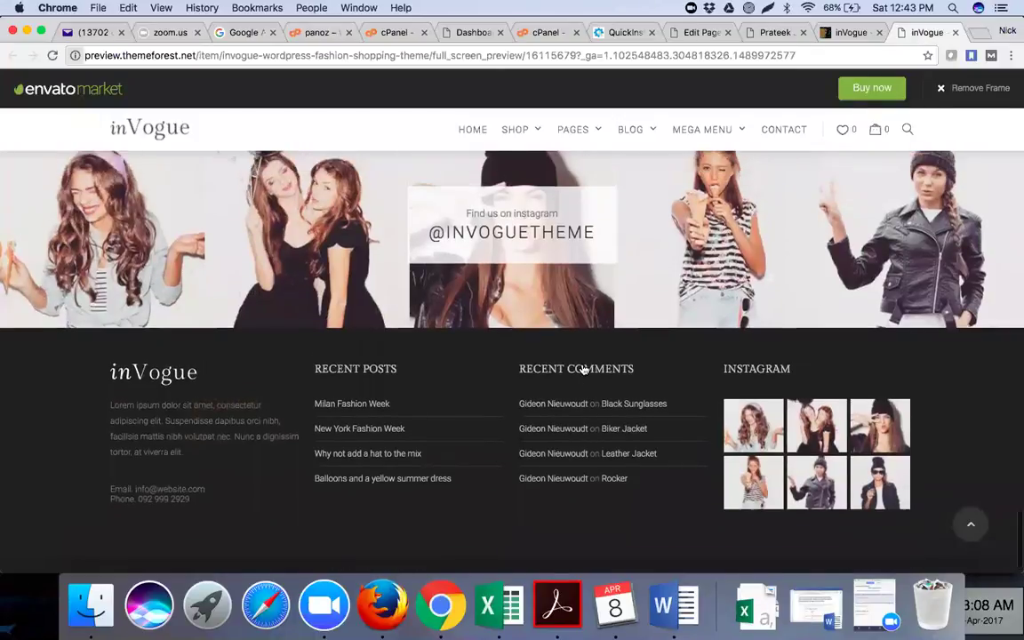
{"action": "scroll", "coordinate": [584, 368], "scroll_direction": "up", "scroll_amount": 5}
{"action": "mouse_move", "coordinate": [594, 134]}
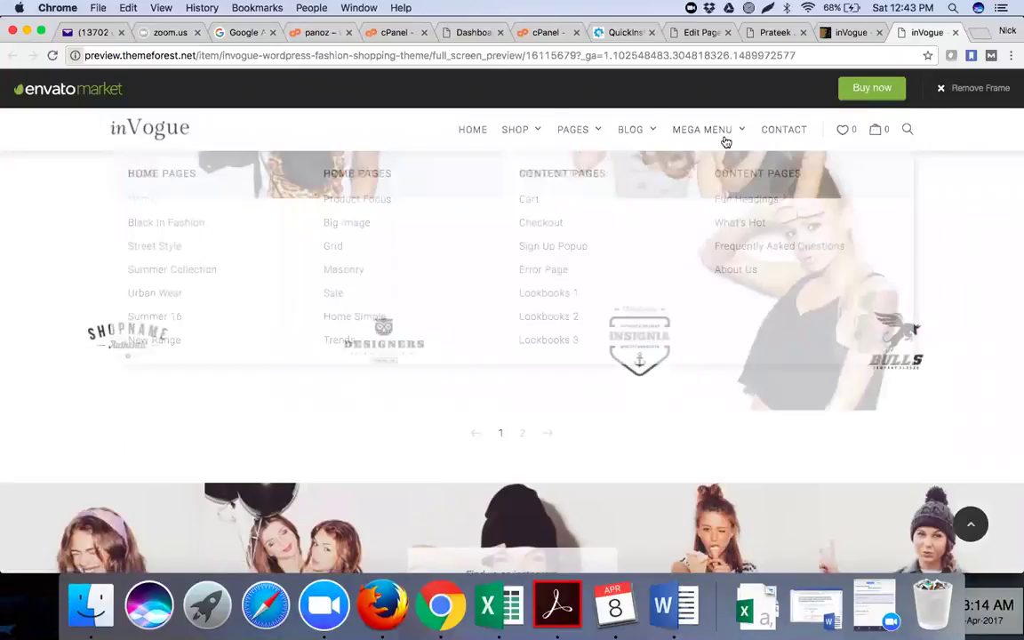
{"action": "left_click", "coordinate": [784, 133]}
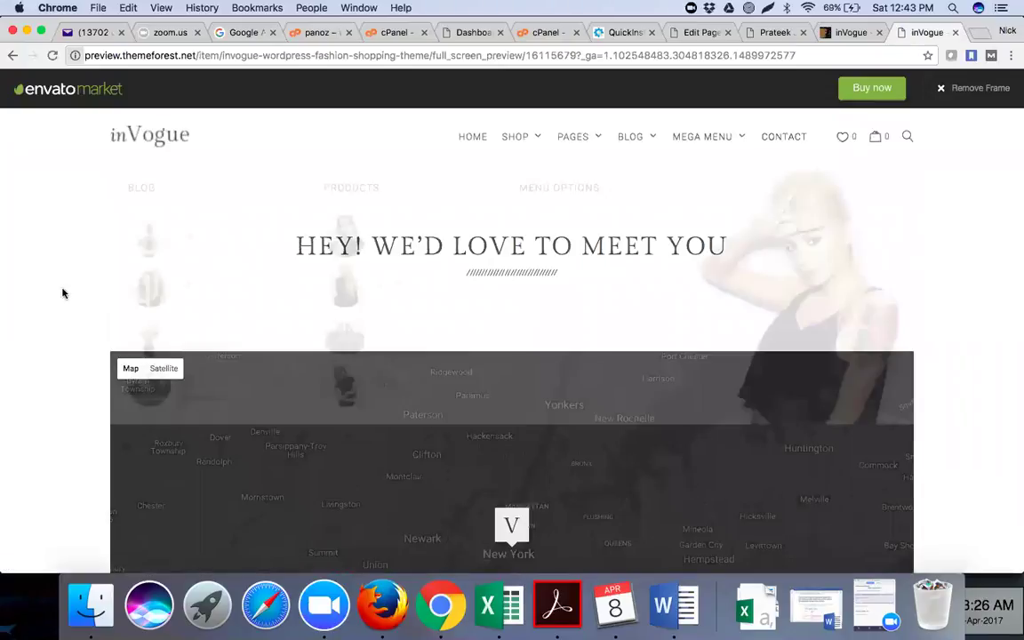
Scroll through the inVogue demo Contact page and back up.
{"action": "scroll", "coordinate": [62, 293], "scroll_direction": "down", "scroll_amount": 10}
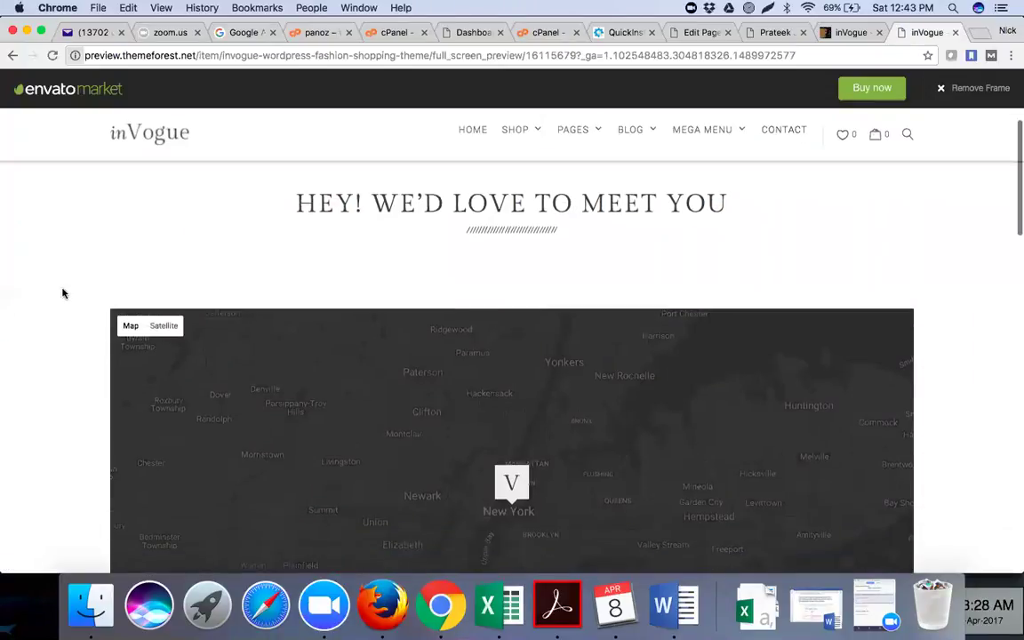
{"action": "scroll", "coordinate": [62, 294], "scroll_direction": "down", "scroll_amount": 5}
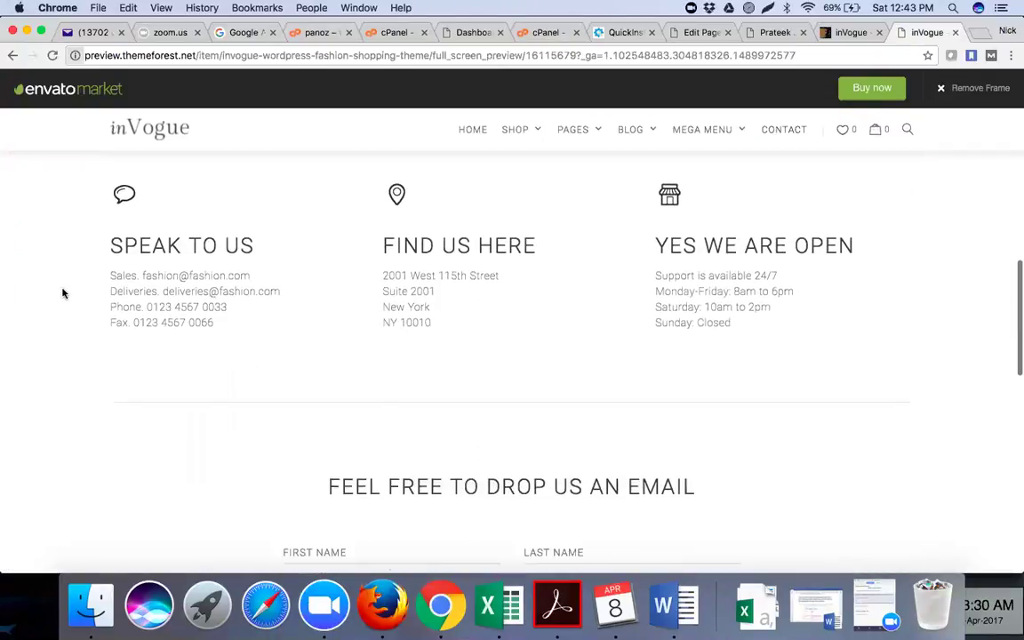
{"action": "scroll", "coordinate": [63, 293], "scroll_direction": "down", "scroll_amount": 8}
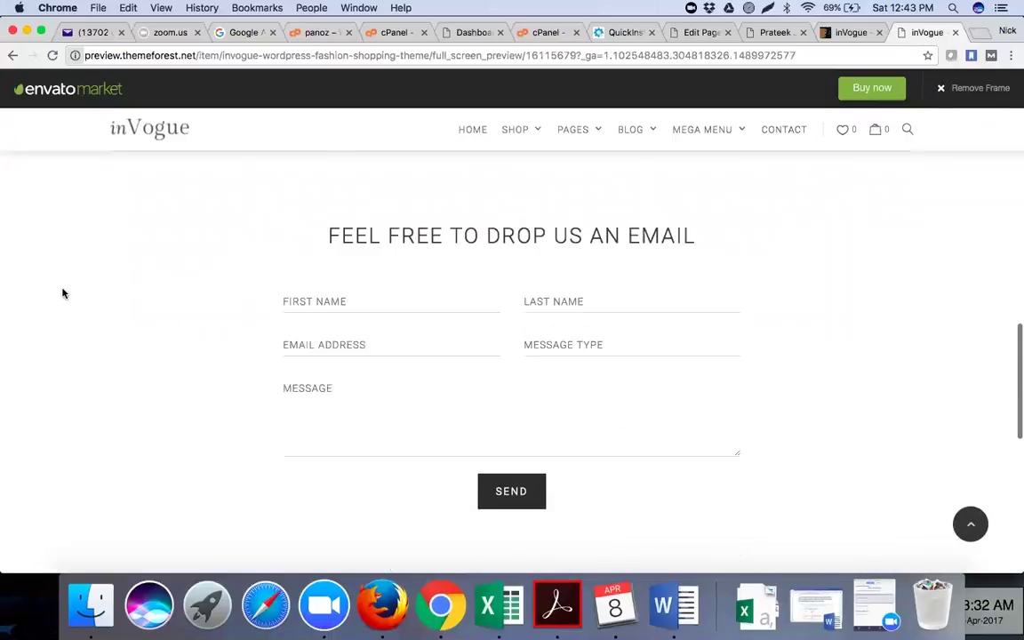
{"action": "scroll", "coordinate": [62, 294], "scroll_direction": "down", "scroll_amount": 5}
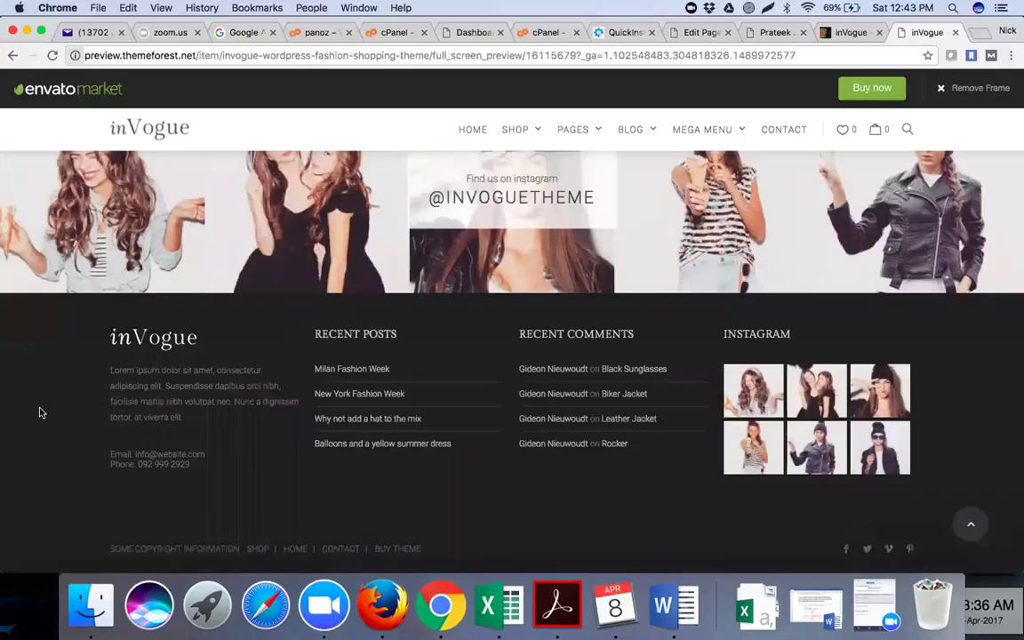
{"action": "scroll", "coordinate": [39, 411], "scroll_direction": "up", "scroll_amount": 10}
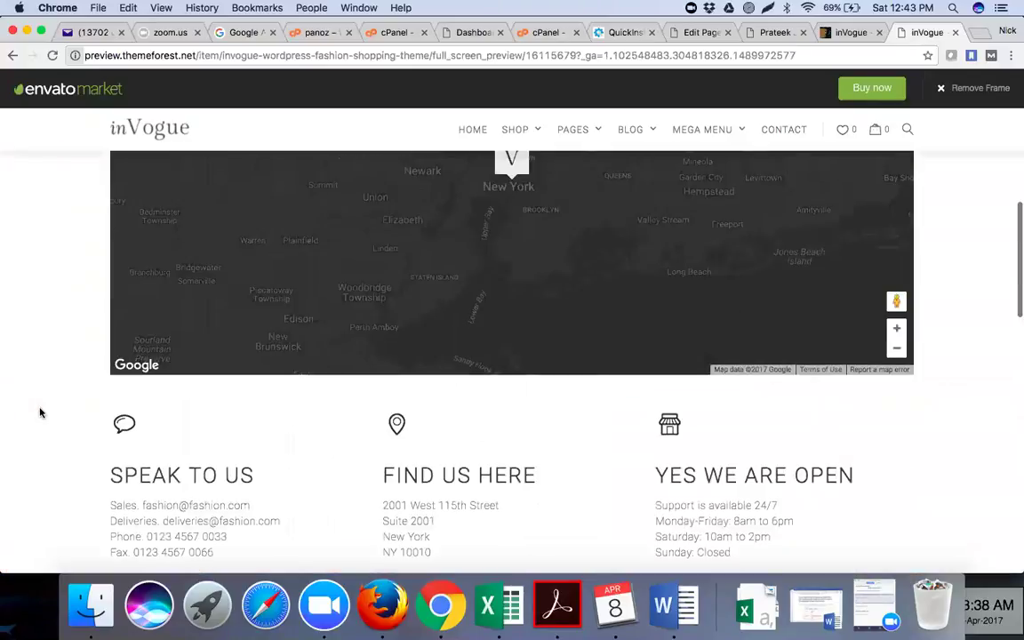
{"action": "scroll", "coordinate": [40, 412], "scroll_direction": "up", "scroll_amount": 5}
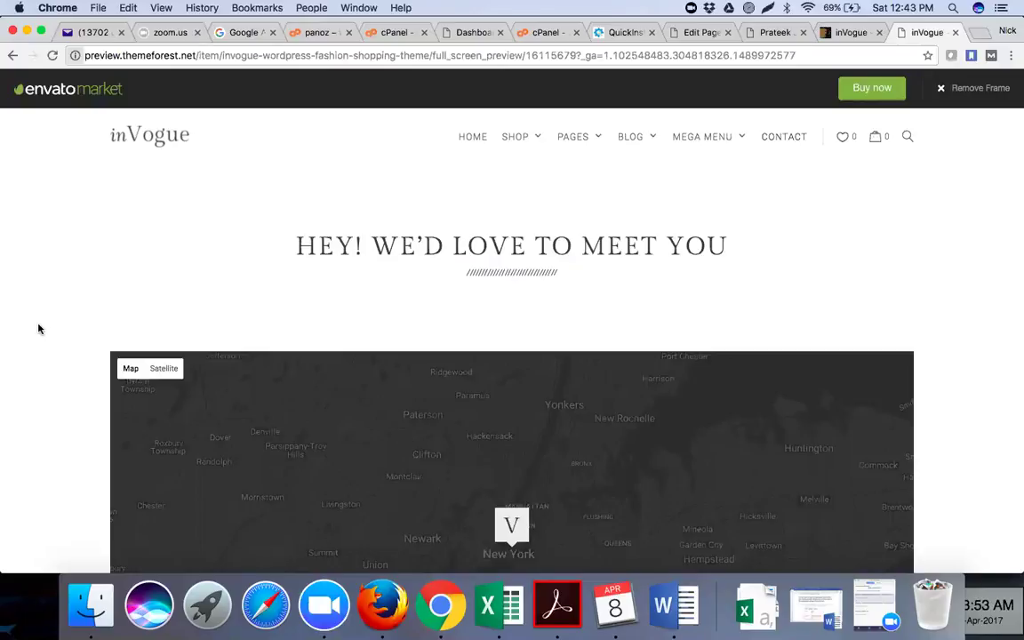
Zoom the contact map from town level to street level around its pin.
{"action": "scroll", "coordinate": [39, 329], "scroll_direction": "down", "scroll_amount": 10}
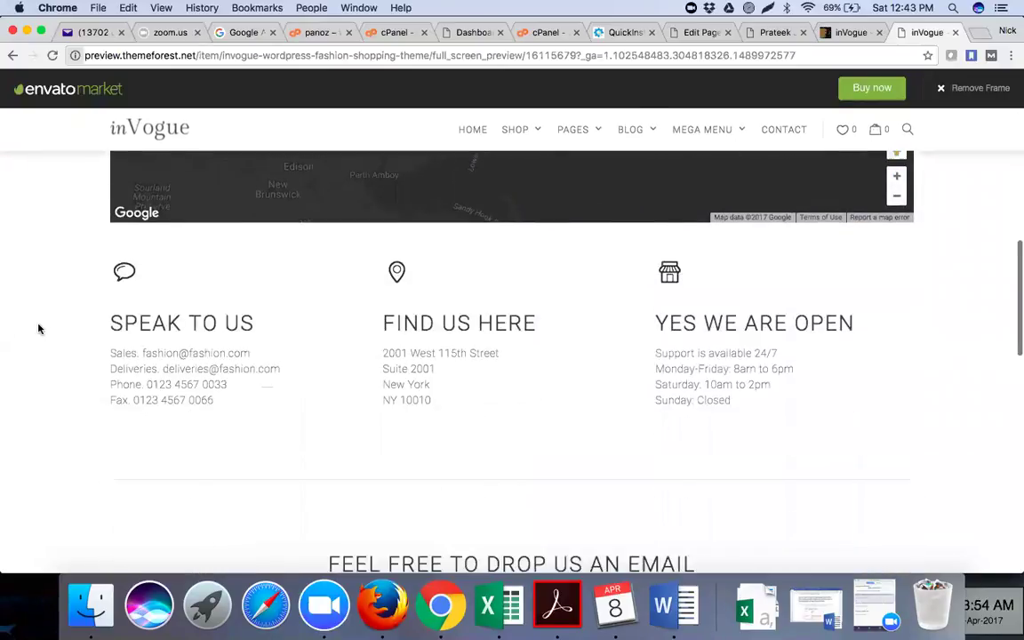
{"action": "scroll", "coordinate": [292, 317], "scroll_direction": "up", "scroll_amount": 2}
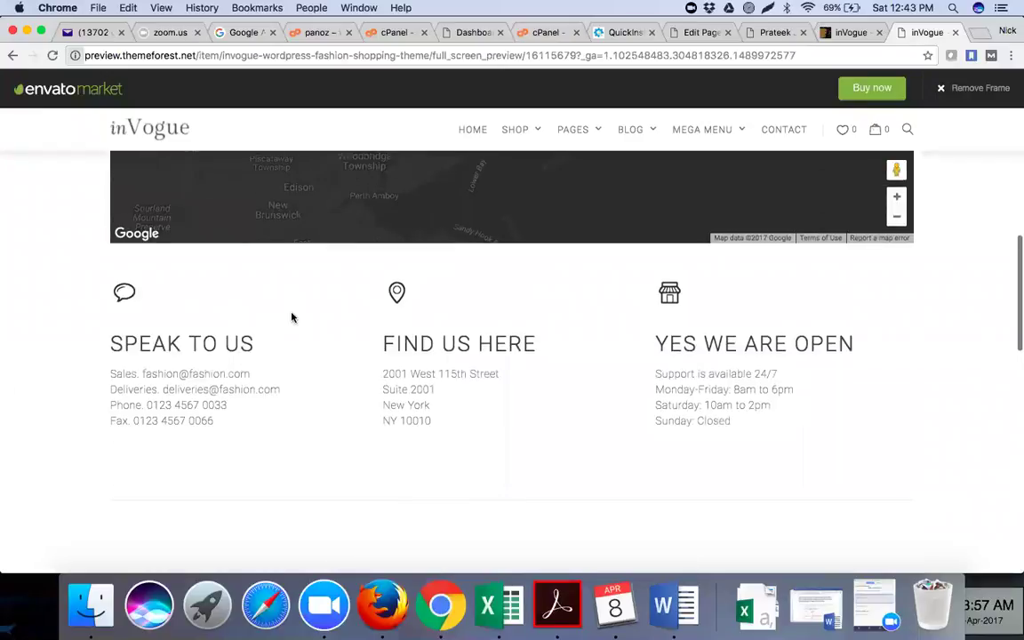
{"action": "scroll", "coordinate": [291, 317], "scroll_direction": "up", "scroll_amount": 3}
{"action": "scroll", "coordinate": [291, 317], "scroll_direction": "up", "scroll_amount": 3}
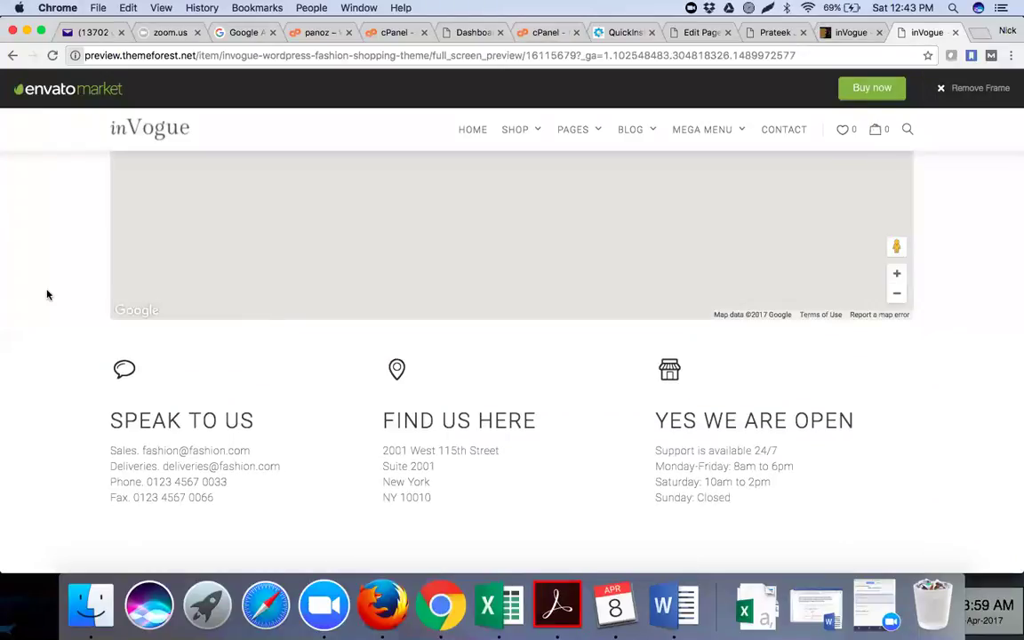
{"action": "scroll", "coordinate": [48, 294], "scroll_direction": "up", "scroll_amount": 2}
{"action": "scroll", "coordinate": [48, 294], "scroll_direction": "up", "scroll_amount": 5}
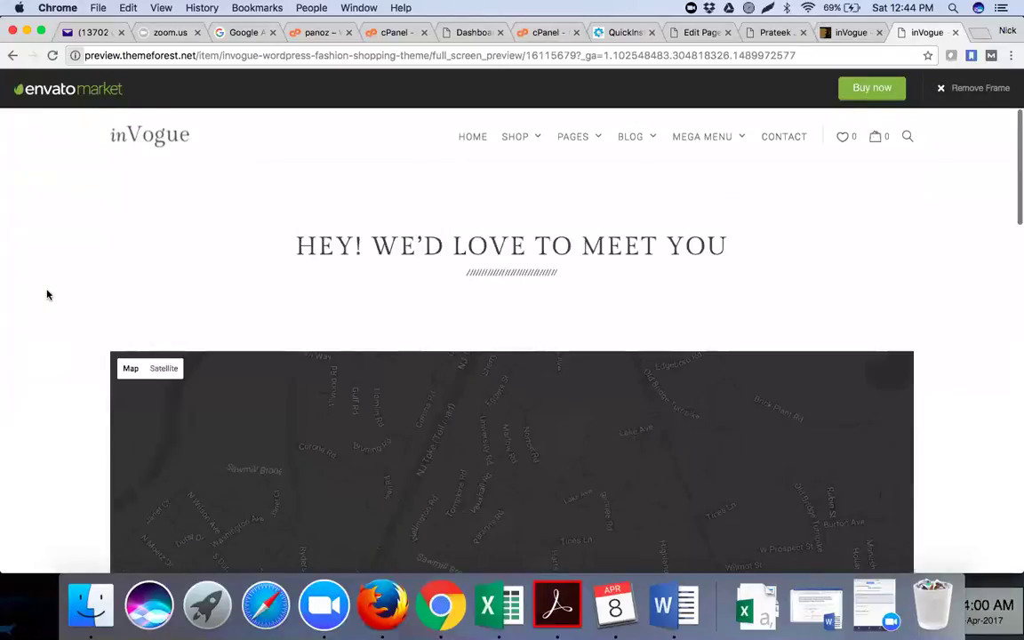
{"action": "mouse_move", "coordinate": [515, 142]}
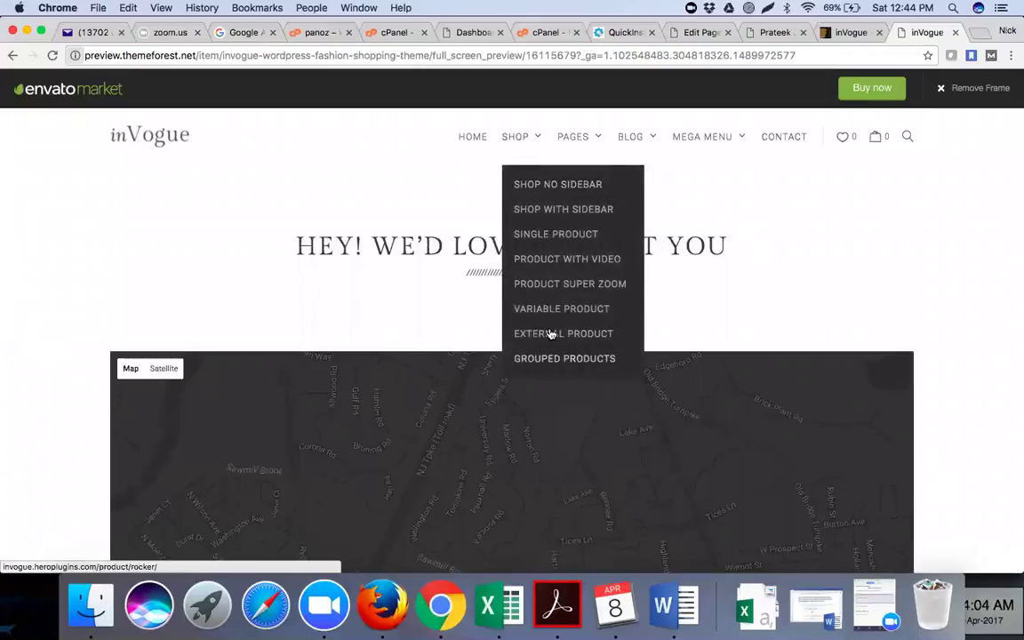
{"action": "mouse_move", "coordinate": [570, 149]}
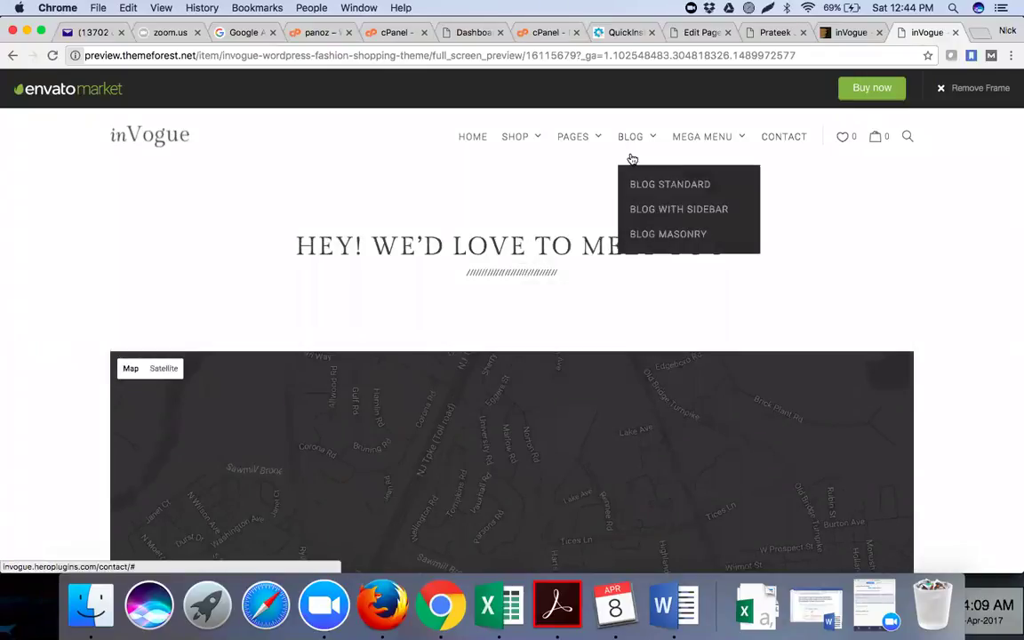
Open the BLOG STANDARD page and scroll to the first post.
{"action": "left_click", "coordinate": [639, 185]}
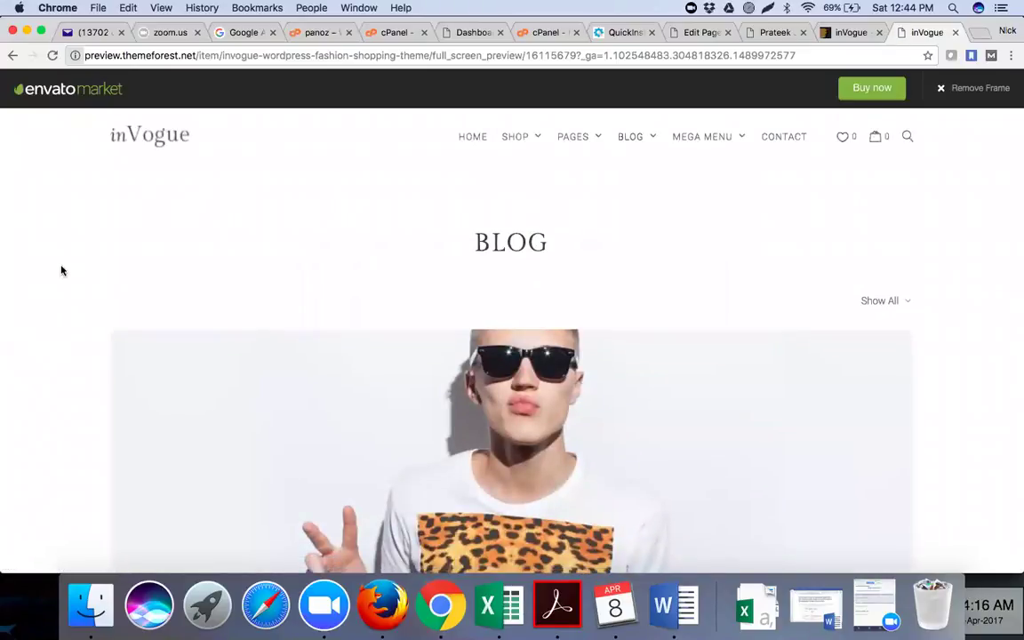
{"action": "scroll", "coordinate": [61, 270], "scroll_direction": "down", "scroll_amount": 3}
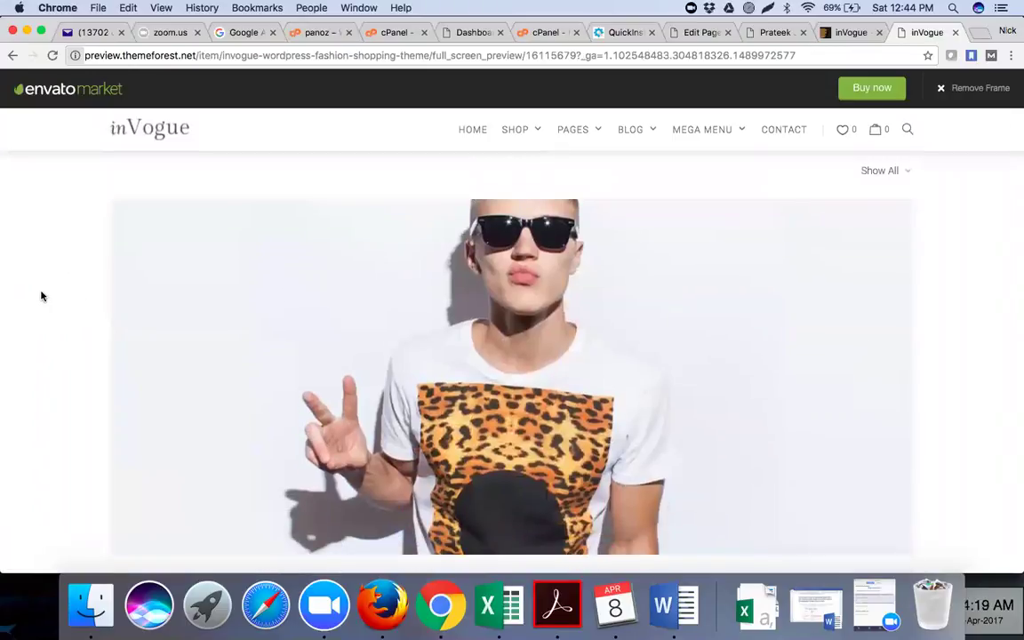
{"action": "scroll", "coordinate": [41, 294], "scroll_direction": "down", "scroll_amount": 5}
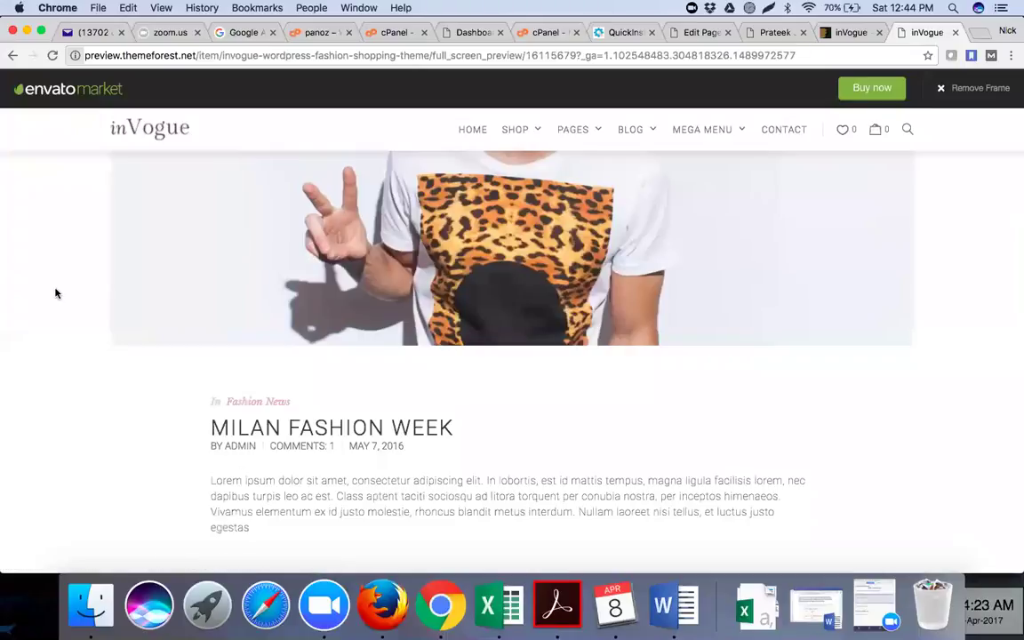
{"action": "scroll", "coordinate": [55, 291], "scroll_direction": "down", "scroll_amount": 3}
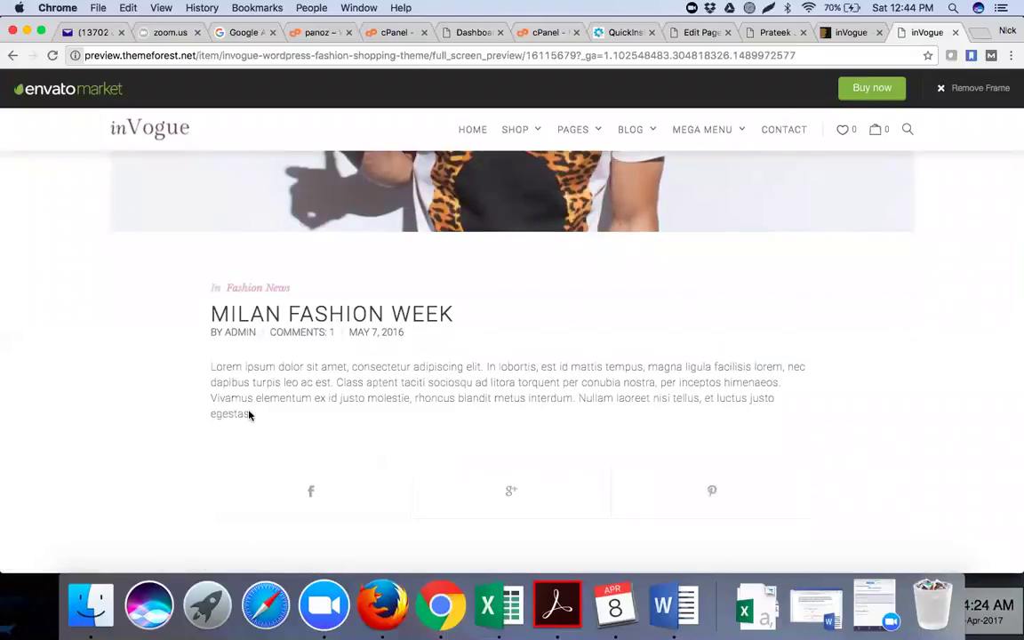
Select the first post's excerpt text, including 'Lorem ipsum', then deselect it.
{"action": "left_click_drag", "start_coordinate": [250, 415], "coordinate": [212, 362]}
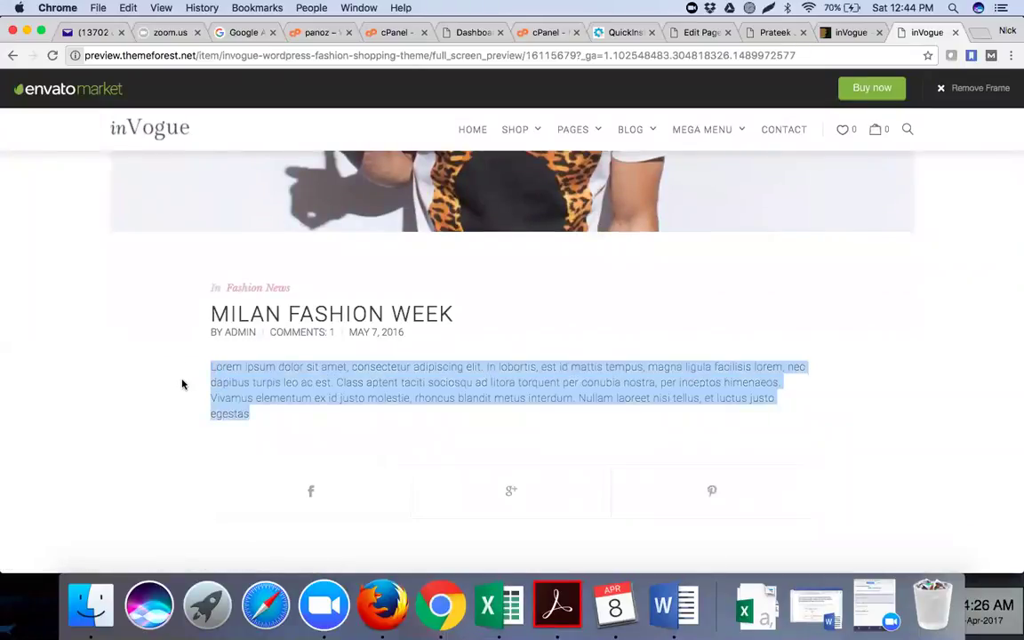
{"action": "left_click", "coordinate": [219, 376]}
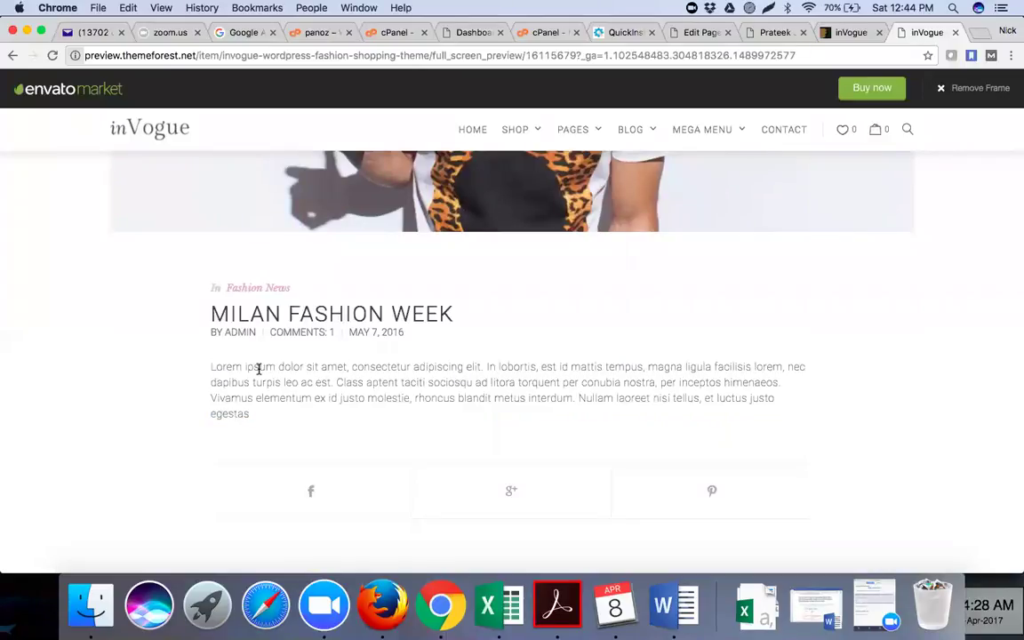
{"action": "left_click_drag", "start_coordinate": [212, 367], "coordinate": [274, 368]}
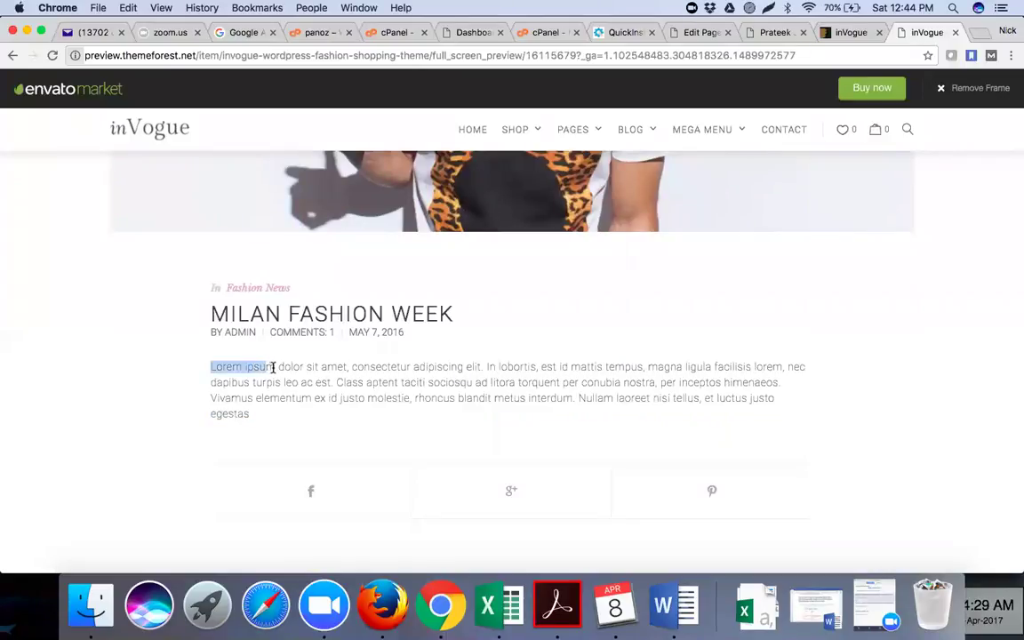
{"action": "left_click", "coordinate": [125, 357]}
Scroll through the remaining blog posts such as New York Fashion Week.
{"action": "scroll", "coordinate": [125, 355], "scroll_direction": "down", "scroll_amount": 6}
{"action": "scroll", "coordinate": [126, 352], "scroll_direction": "down", "scroll_amount": 7}
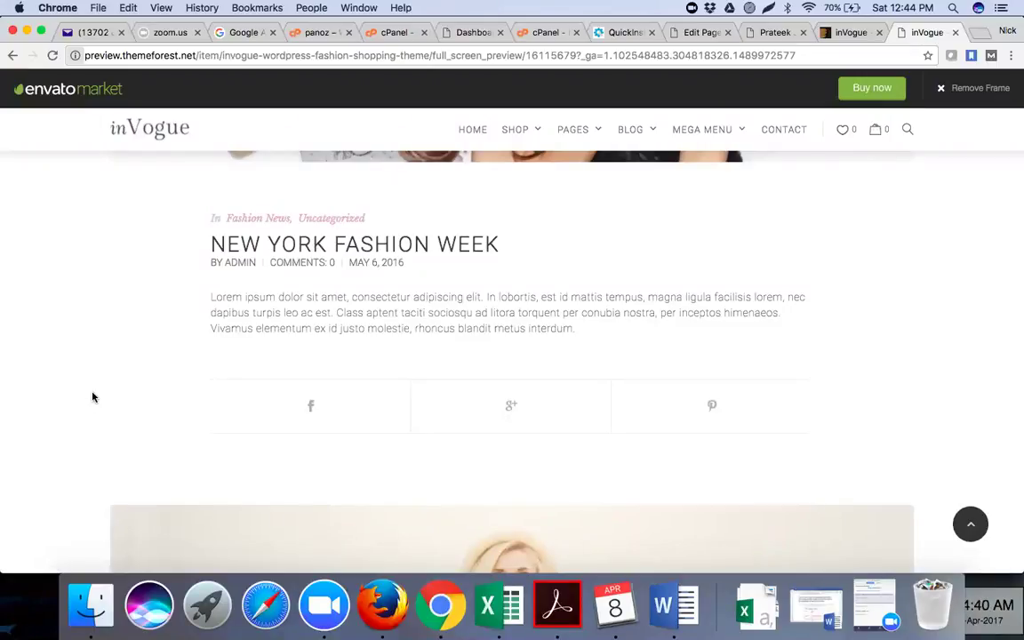
{"action": "scroll", "coordinate": [93, 397], "scroll_direction": "down", "scroll_amount": 8}
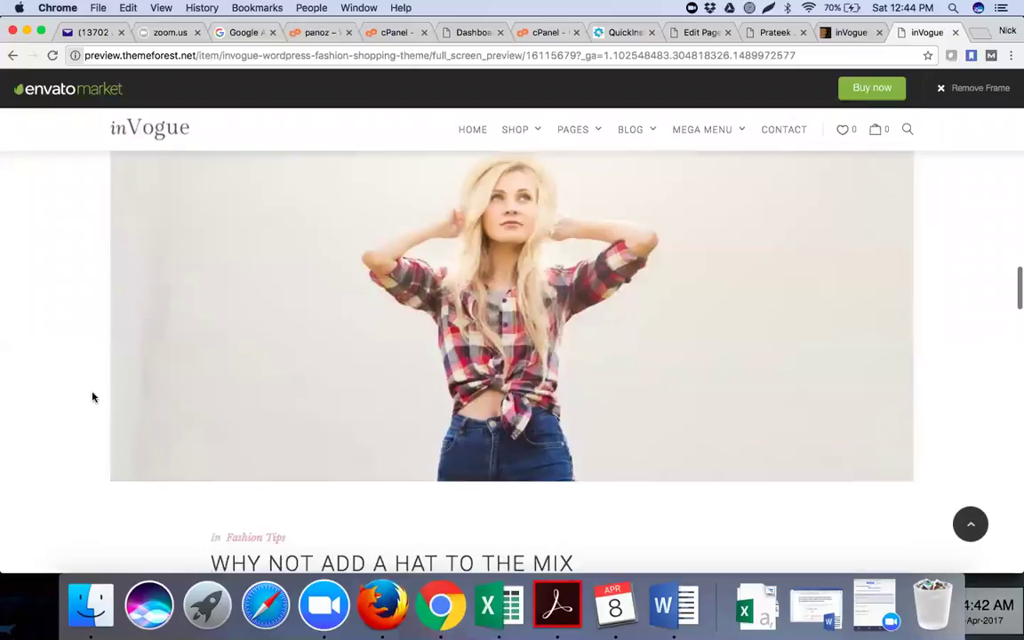
{"action": "scroll", "coordinate": [92, 397], "scroll_direction": "down", "scroll_amount": 10}
{"action": "scroll", "coordinate": [92, 397], "scroll_direction": "down", "scroll_amount": 10}
{"action": "scroll", "coordinate": [92, 397], "scroll_direction": "down", "scroll_amount": 10}
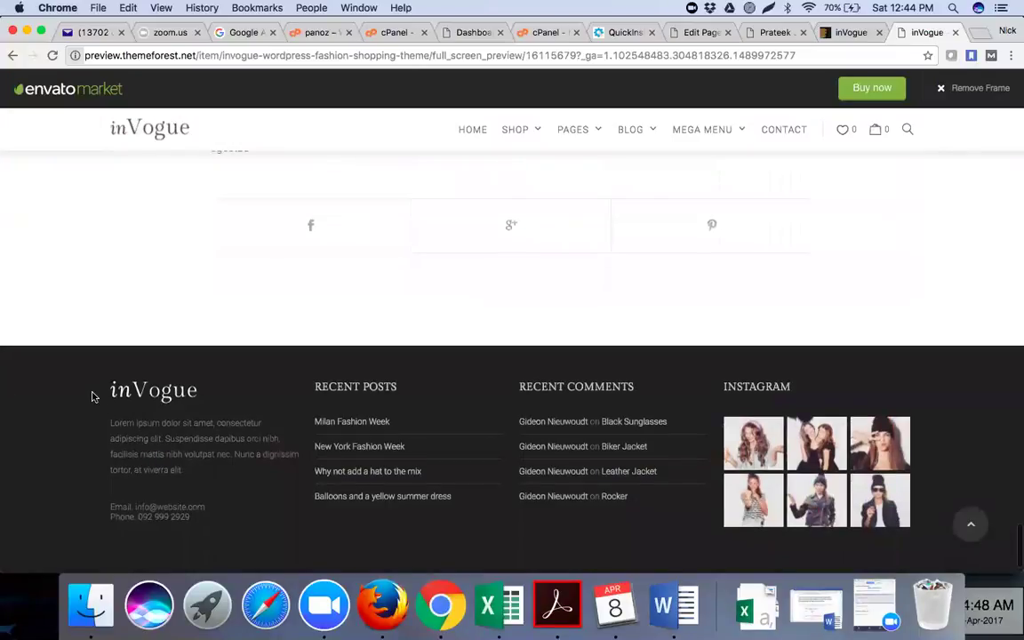
{"action": "scroll", "coordinate": [92, 398], "scroll_direction": "up", "scroll_amount": 20}
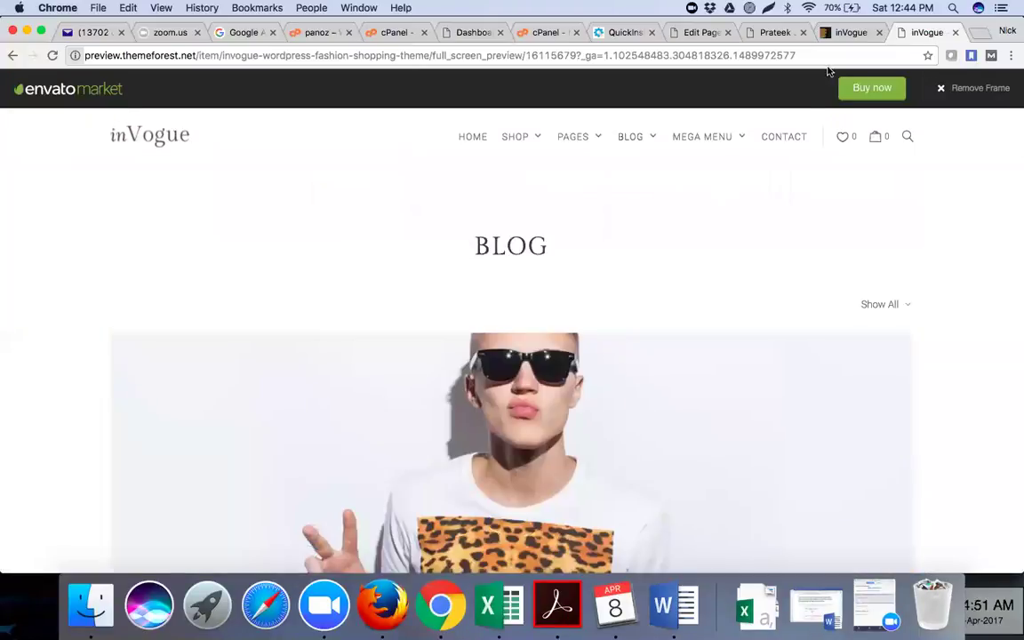
Review the inVogue item, live site and Contact page editor tabs, then open a new tab.
{"action": "left_click", "coordinate": [846, 33]}
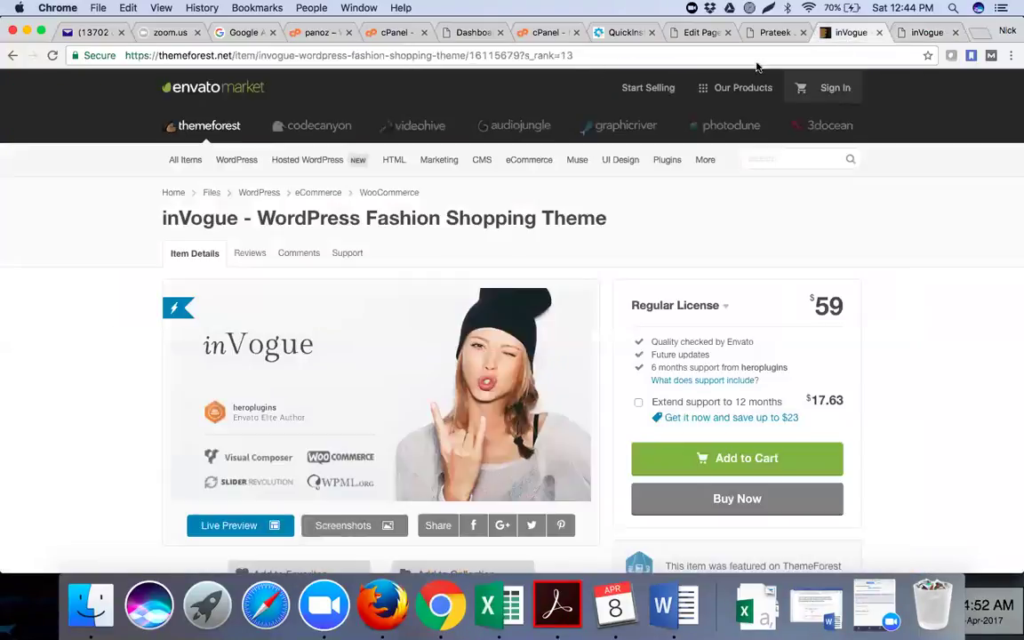
{"action": "left_click", "coordinate": [776, 34]}
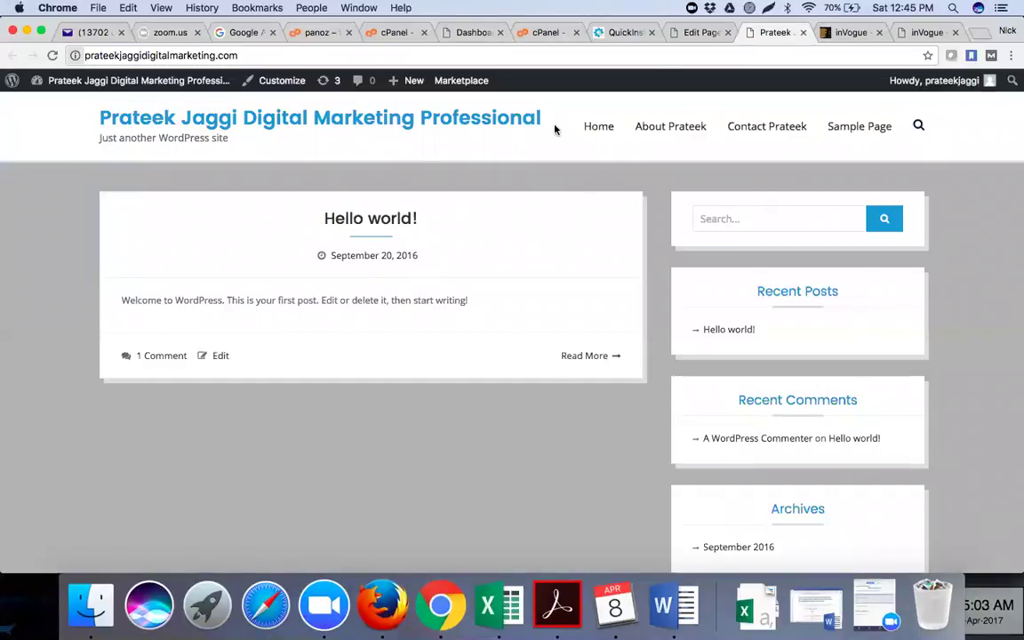
{"action": "left_click", "coordinate": [695, 34]}
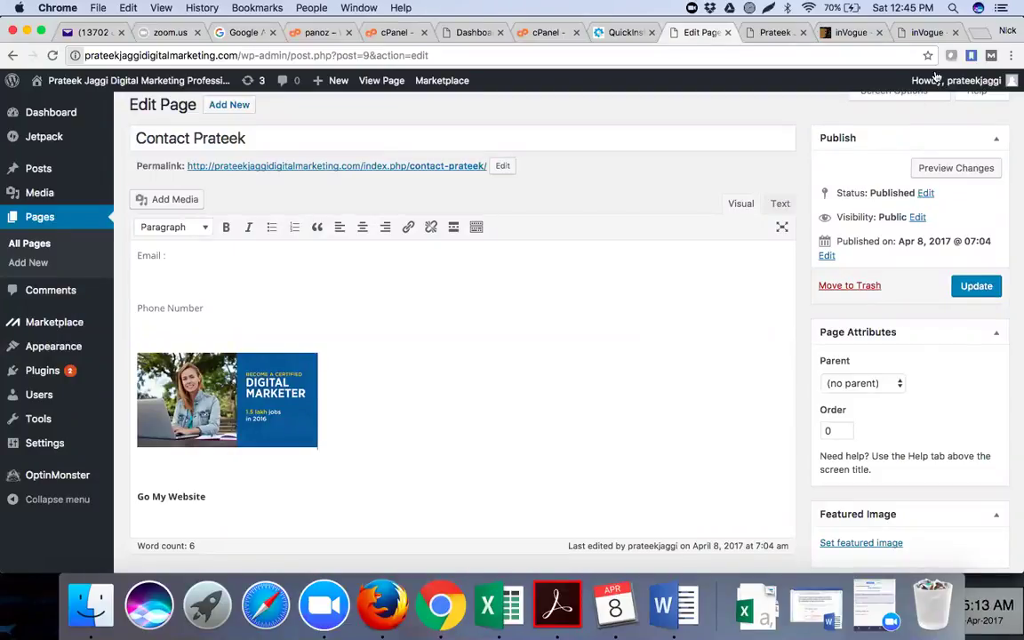
{"action": "left_click", "coordinate": [980, 34]}
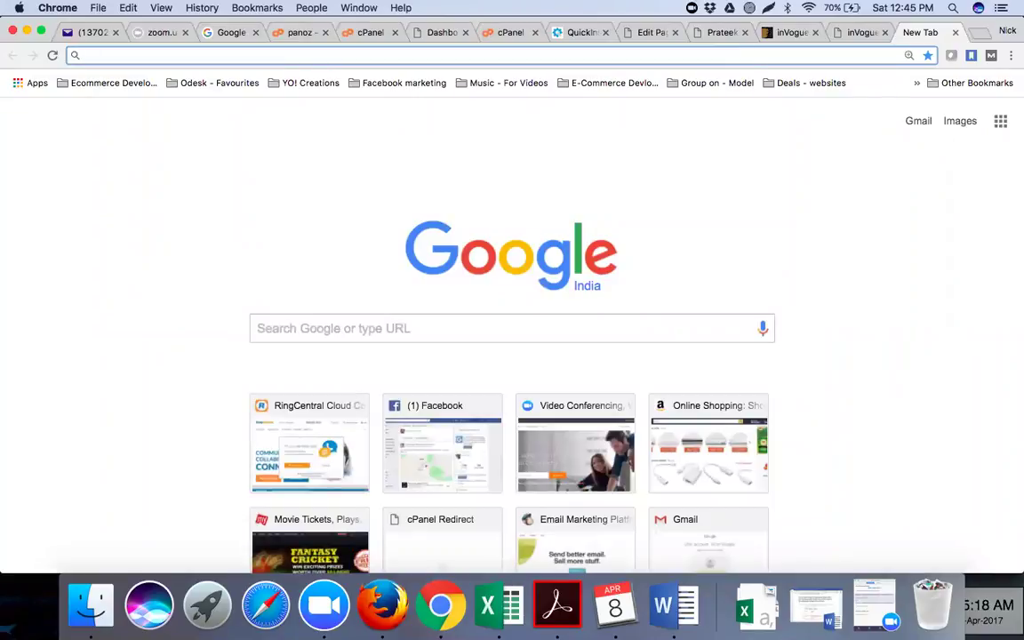
Go to YouTube and search for 'how to create a wordpress based website'.
{"action": "type", "text": "yo"}
{"action": "key", "text": "Return"}
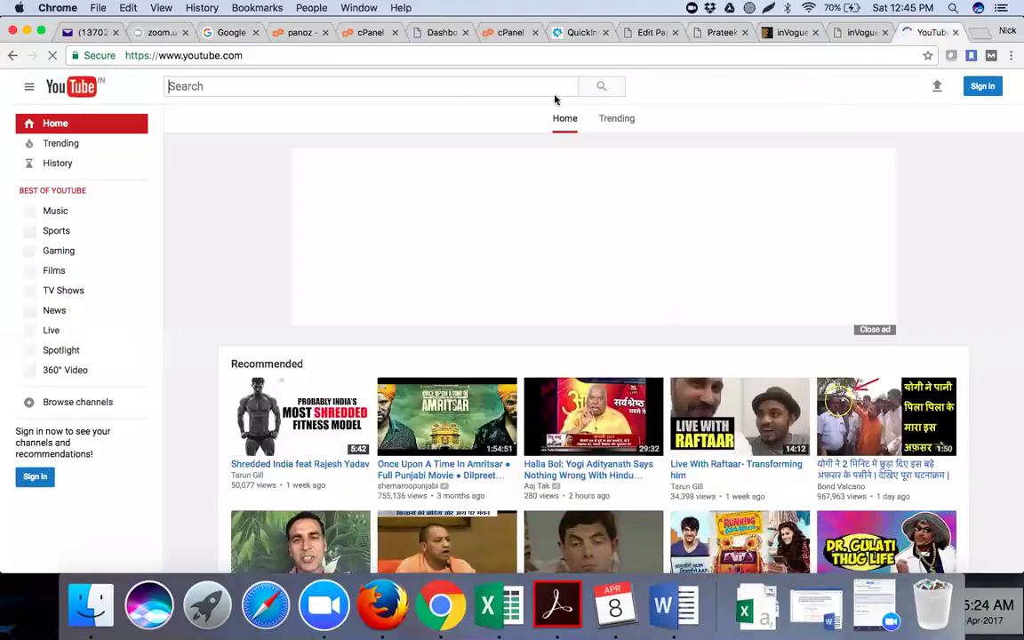
{"action": "type", "text": "how "}
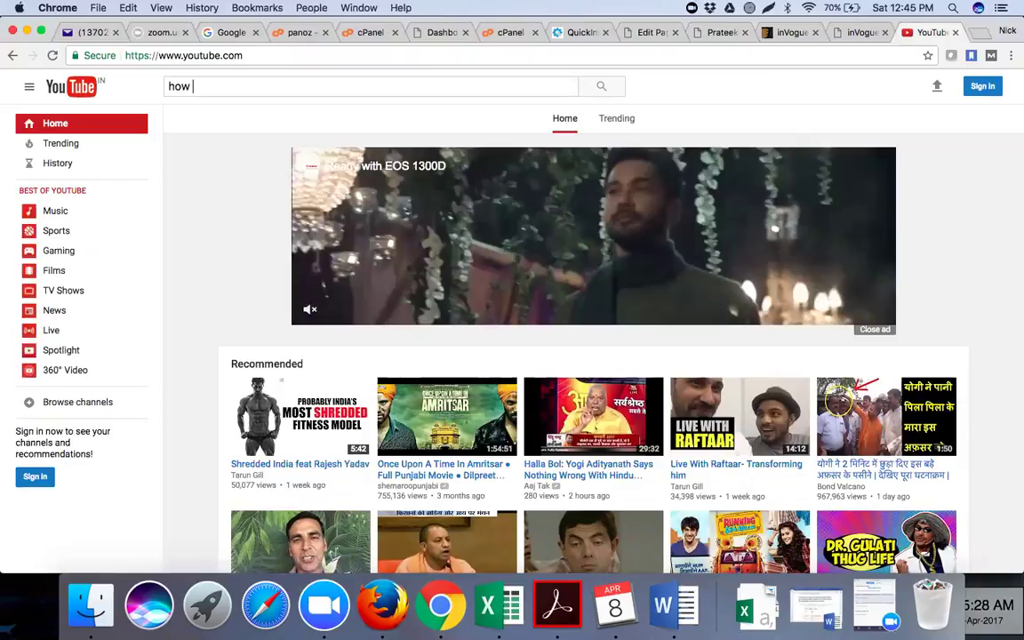
{"action": "type", "text": "to c"}
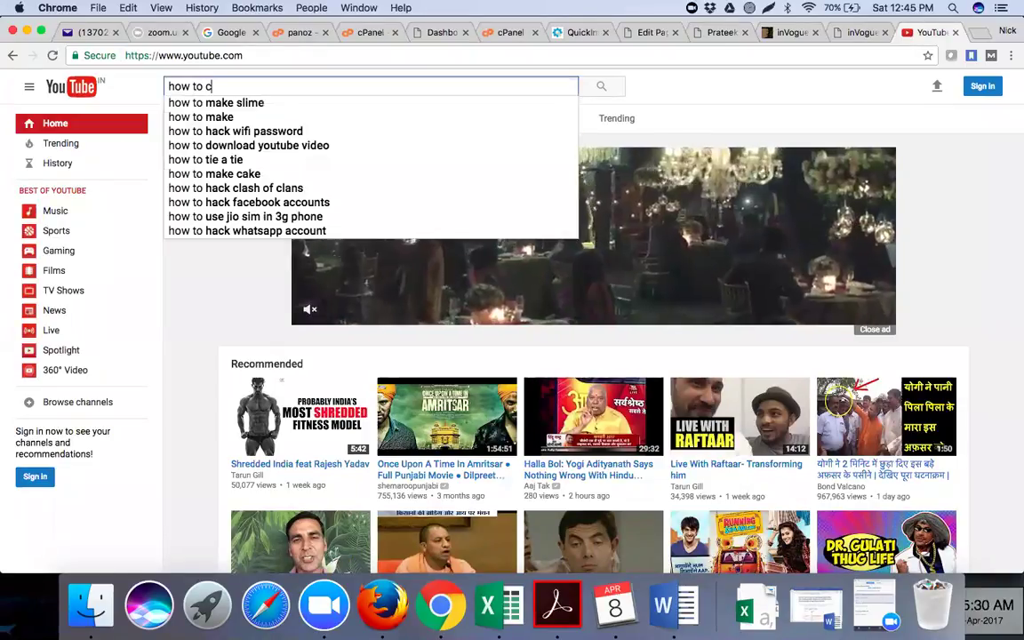
{"action": "type", "text": "reate"}
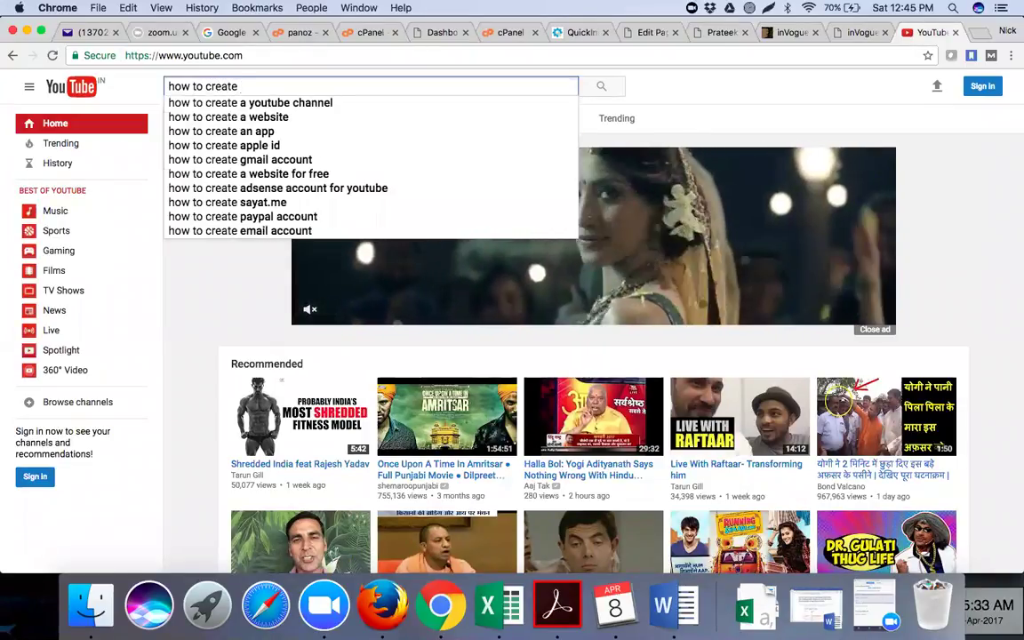
{"action": "type", "text": " a wo"}
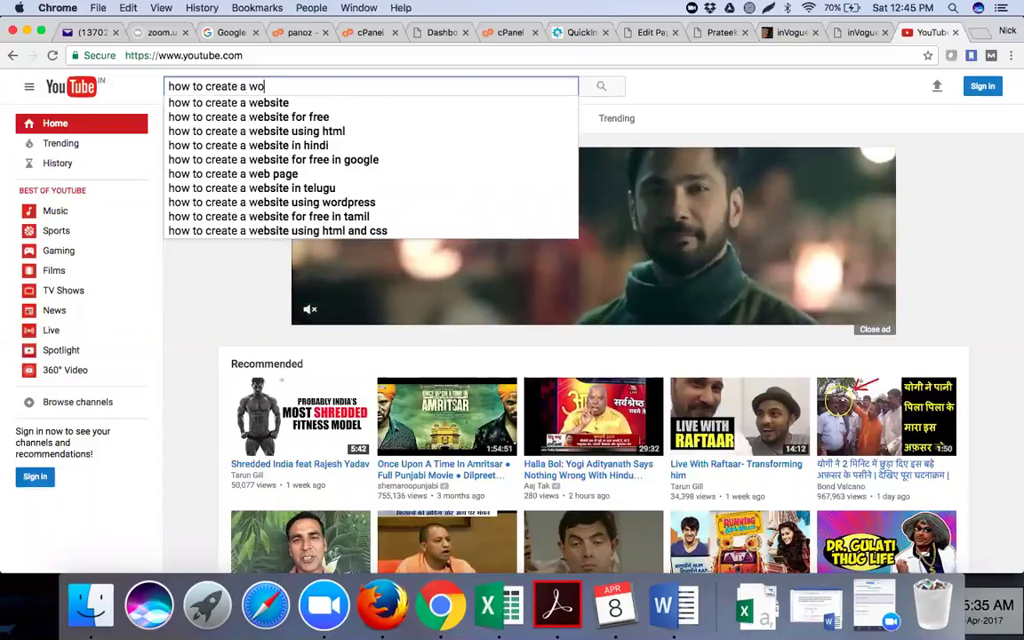
{"action": "type", "text": "rdpress b"}
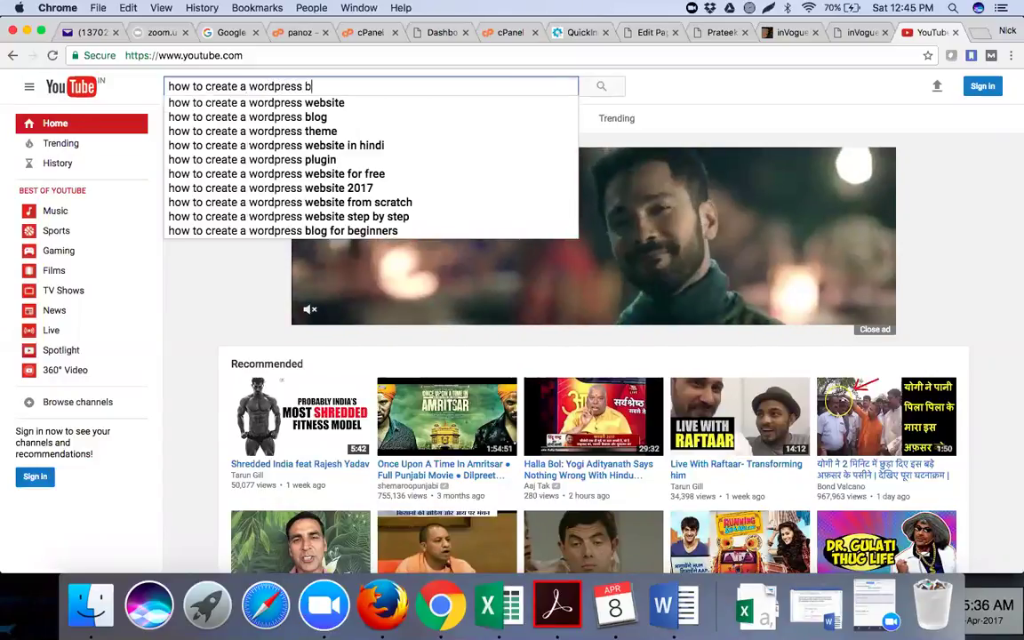
{"action": "type", "text": "ased website"}
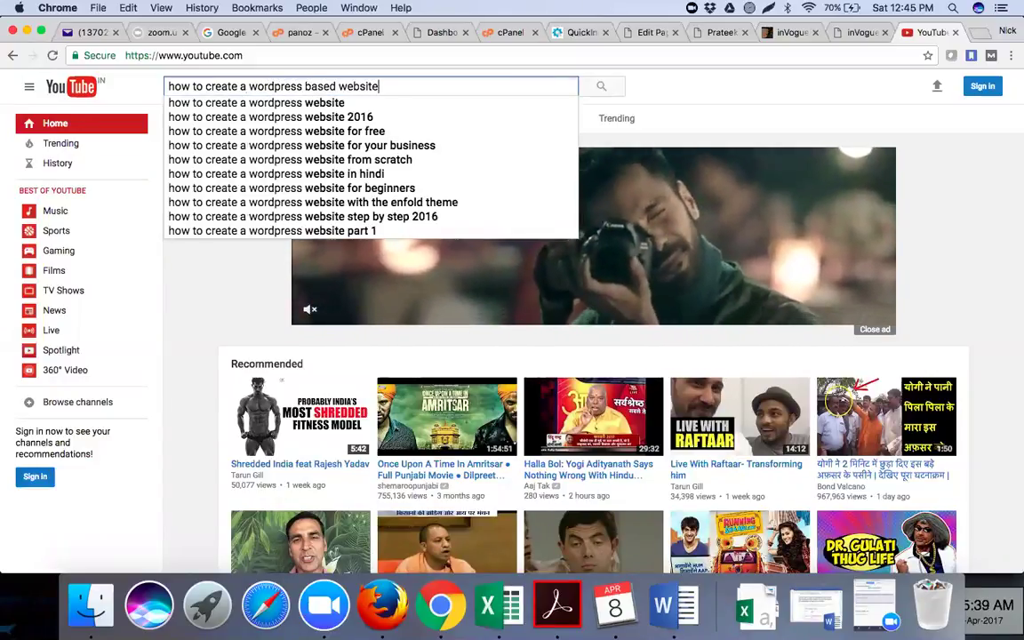
{"action": "key", "text": "Return"}
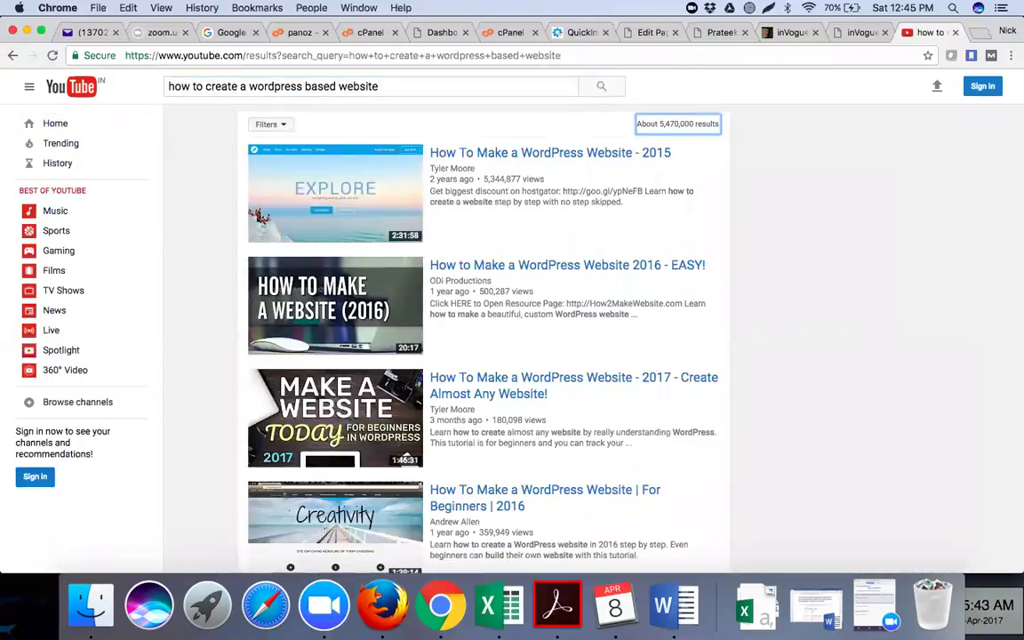
Open the 2017 tutorial, mute and skip its ad, and copy its URL.
{"action": "left_click", "coordinate": [612, 384]}
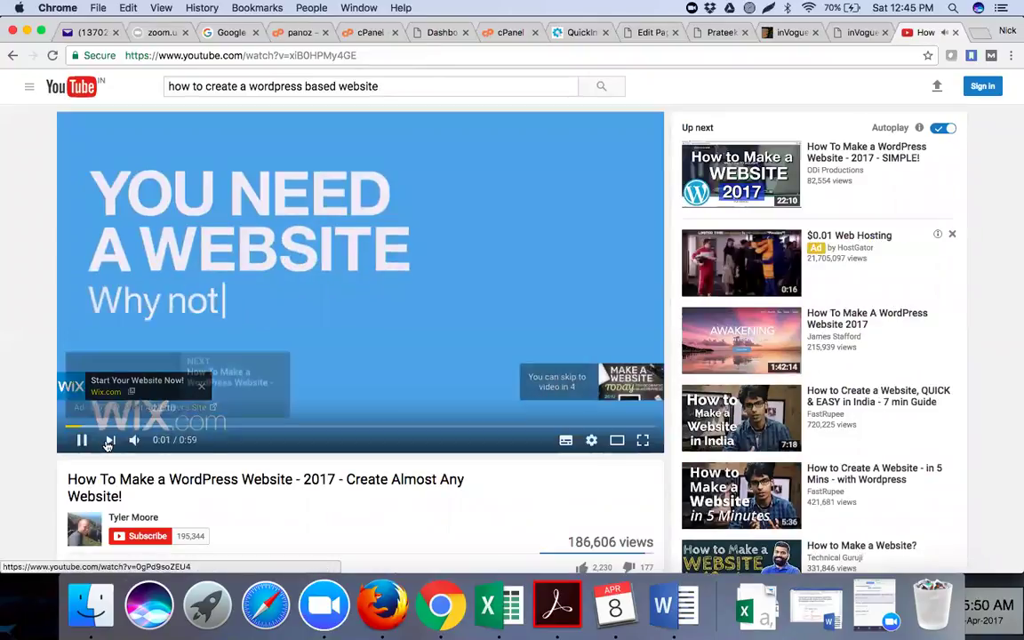
{"action": "left_click", "coordinate": [132, 441]}
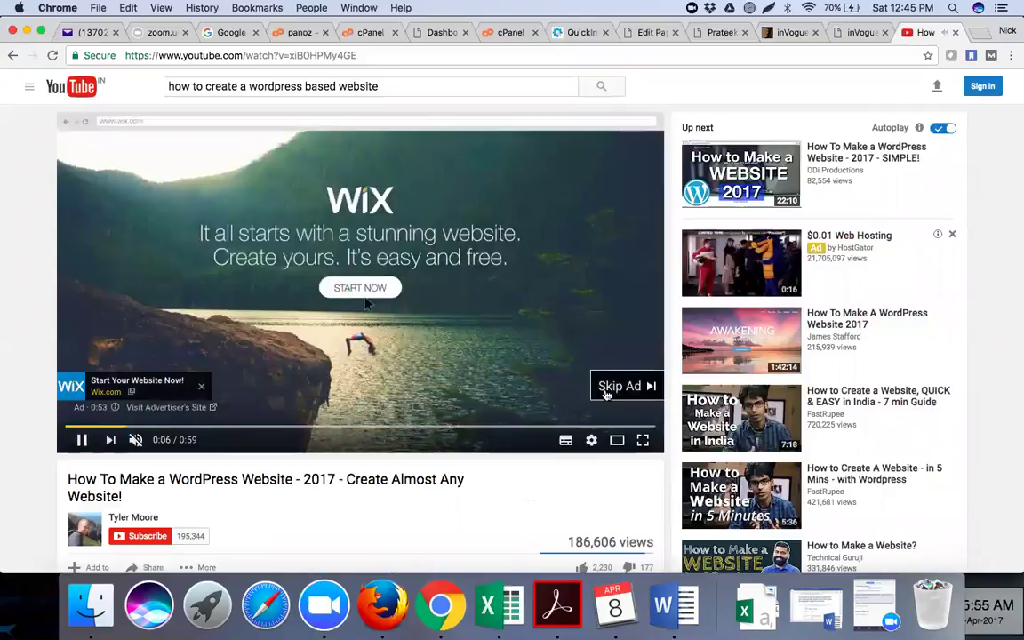
{"action": "left_click", "coordinate": [623, 386]}
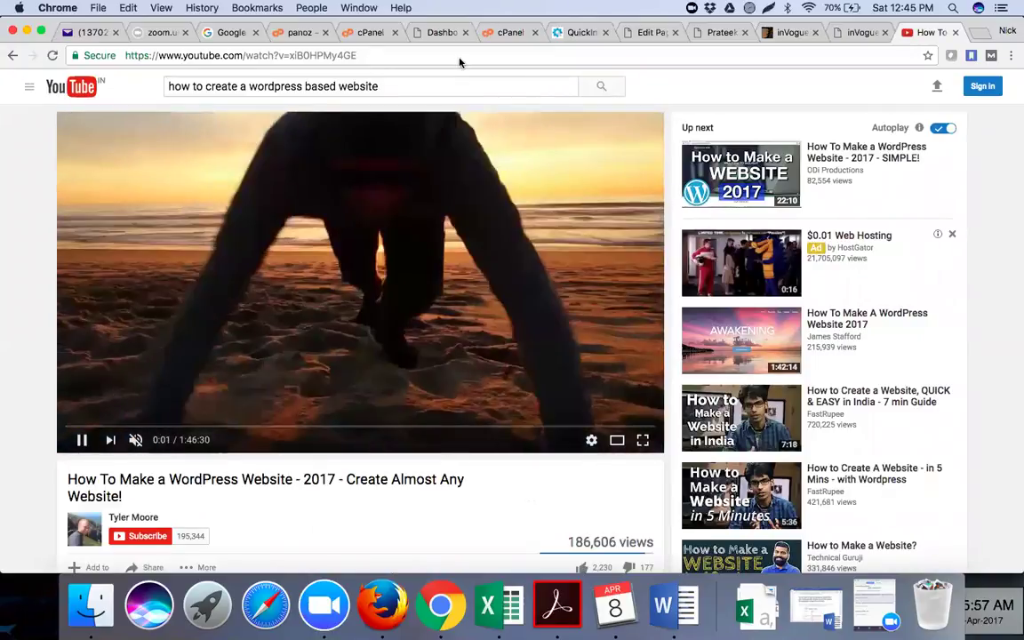
{"action": "left_click", "coordinate": [461, 59]}
{"action": "key", "text": "super+c"}
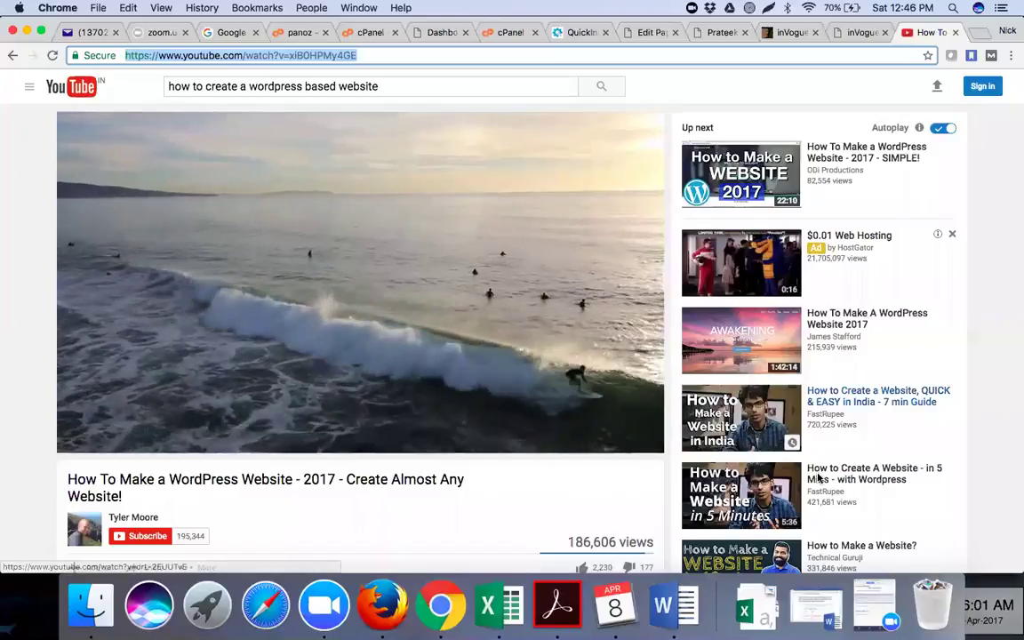
Pause the tutorial, browse its comments, and open 'How To Make a WordPress Website - 2017 - SIMPLE!'.
{"action": "left_click", "coordinate": [84, 444]}
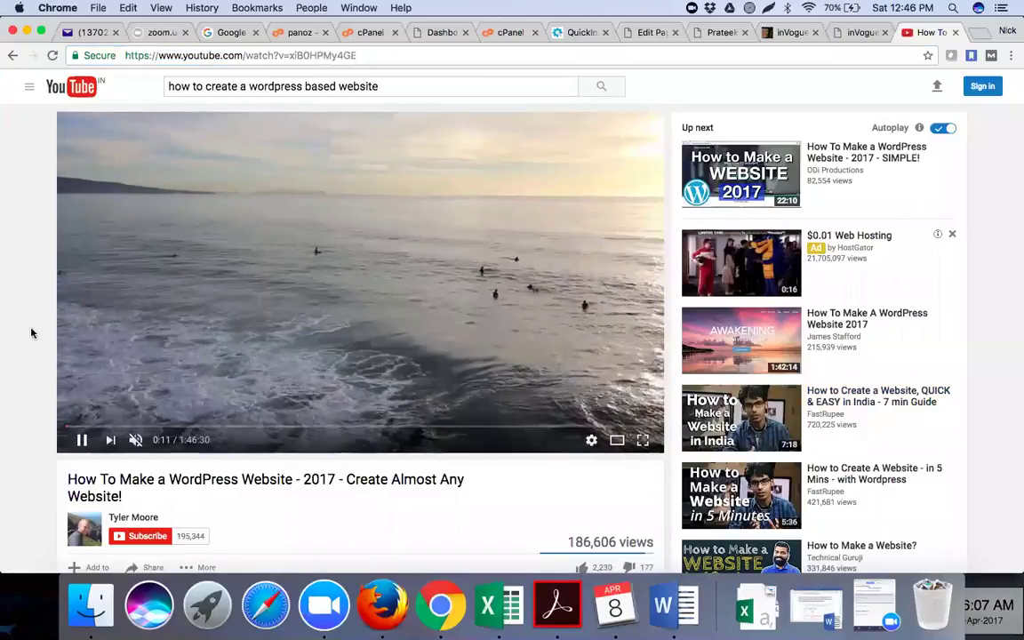
{"action": "scroll", "coordinate": [32, 338], "scroll_direction": "down", "scroll_amount": 2}
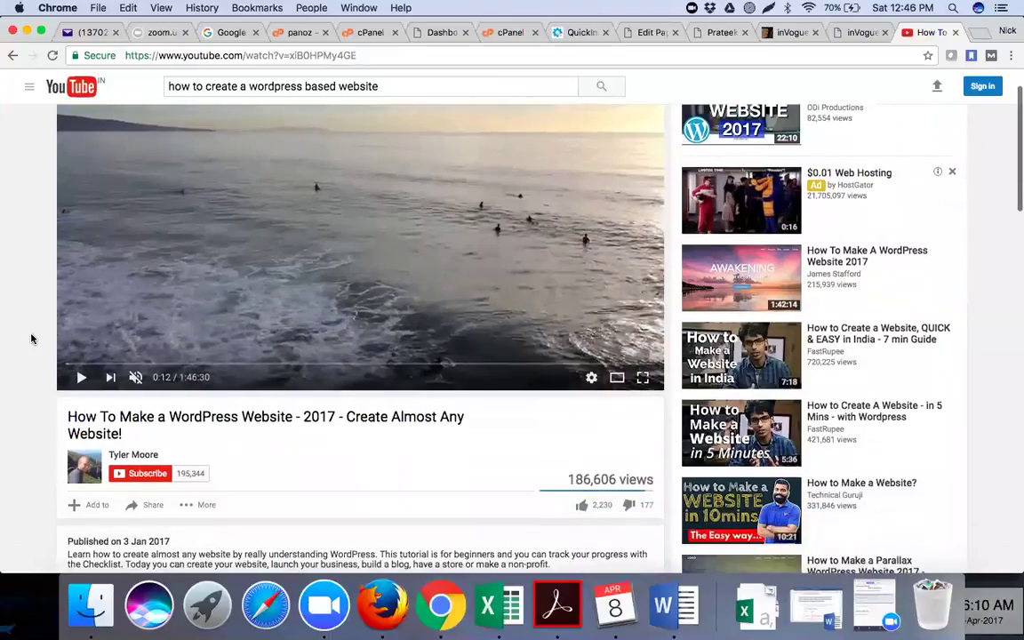
{"action": "scroll", "coordinate": [31, 339], "scroll_direction": "down", "scroll_amount": 3}
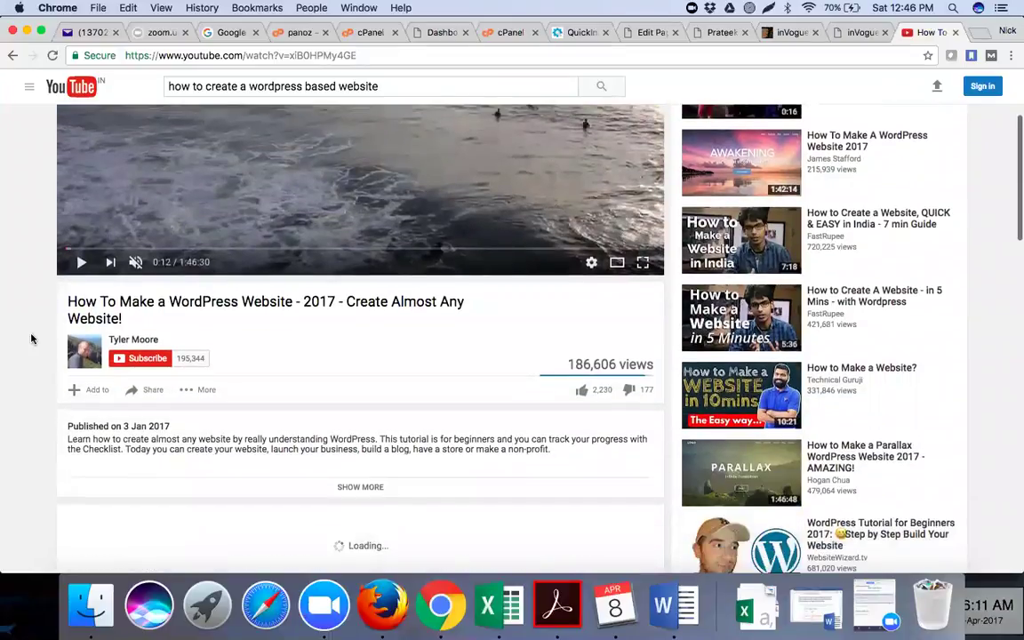
{"action": "scroll", "coordinate": [31, 339], "scroll_direction": "down", "scroll_amount": 8}
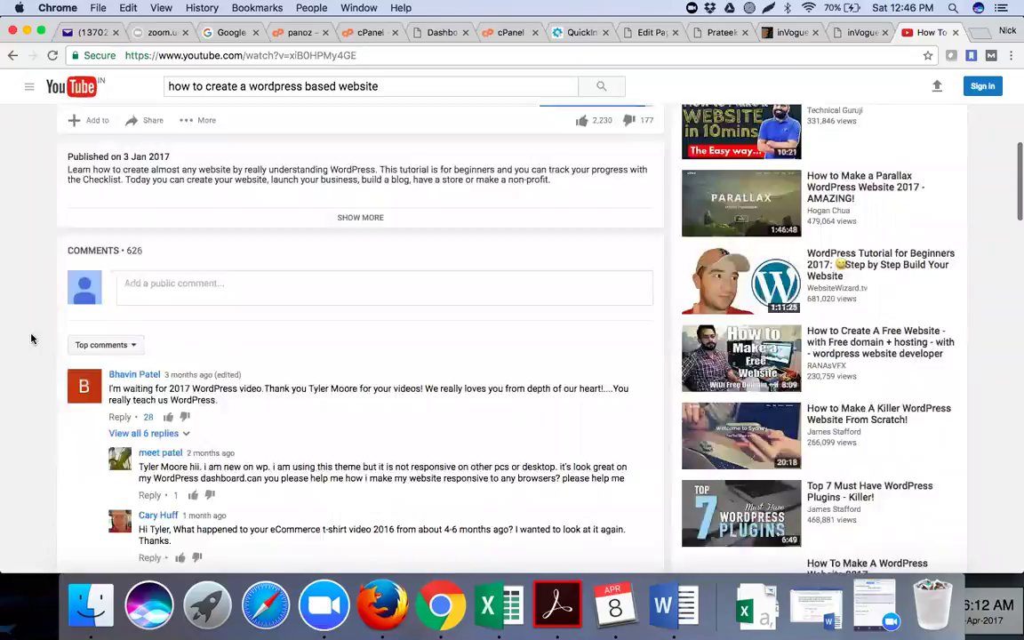
{"action": "scroll", "coordinate": [32, 339], "scroll_direction": "up", "scroll_amount": 13}
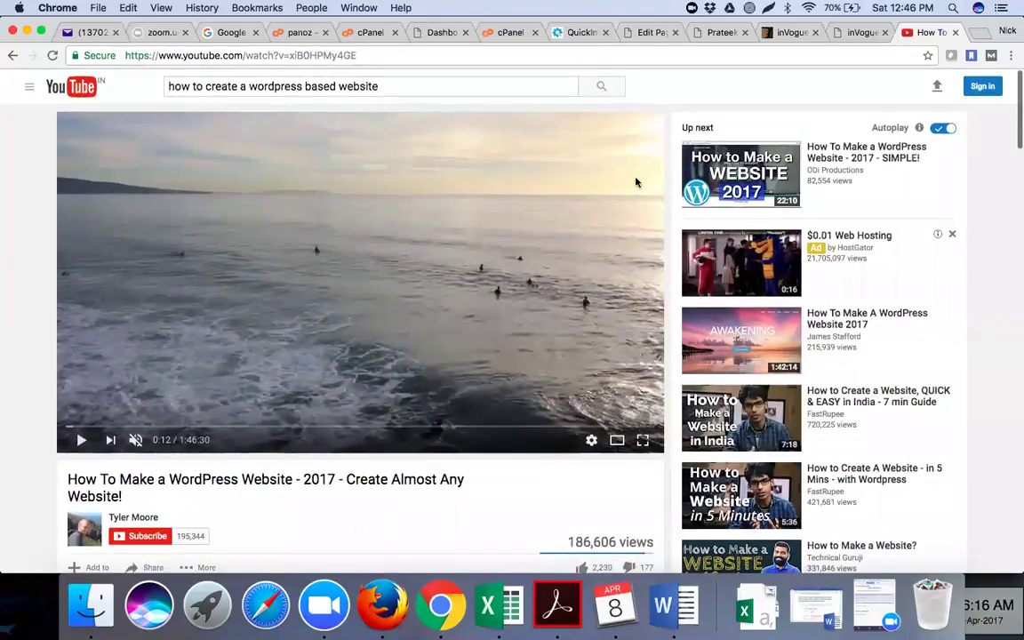
{"action": "left_click", "coordinate": [835, 165]}
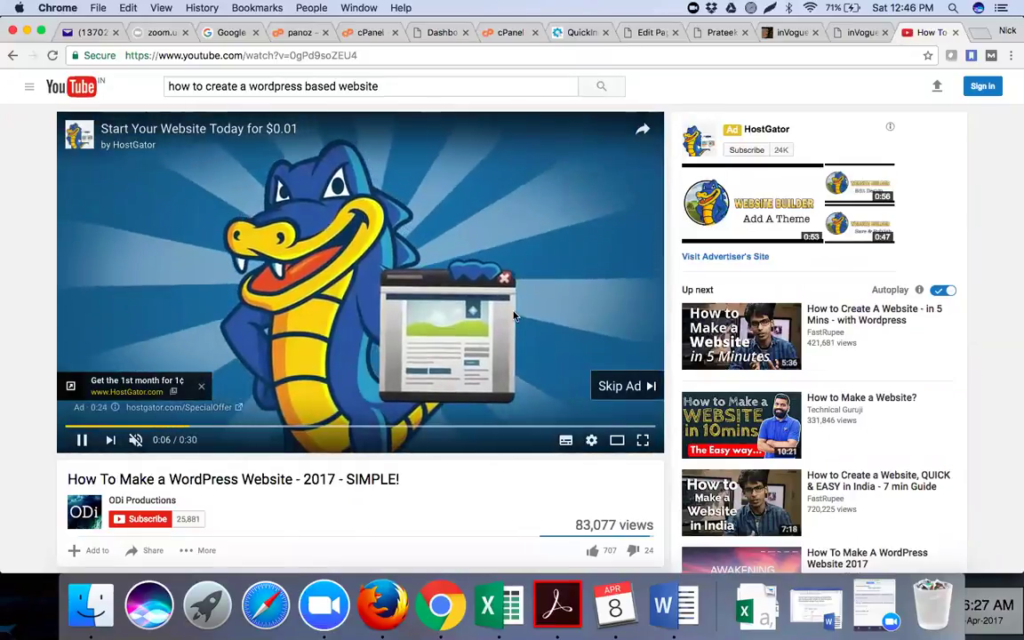
Skip the ad, pause the SIMPLE tutorial at 0:10, and switch to the live WordPress site.
{"action": "left_click", "coordinate": [608, 387]}
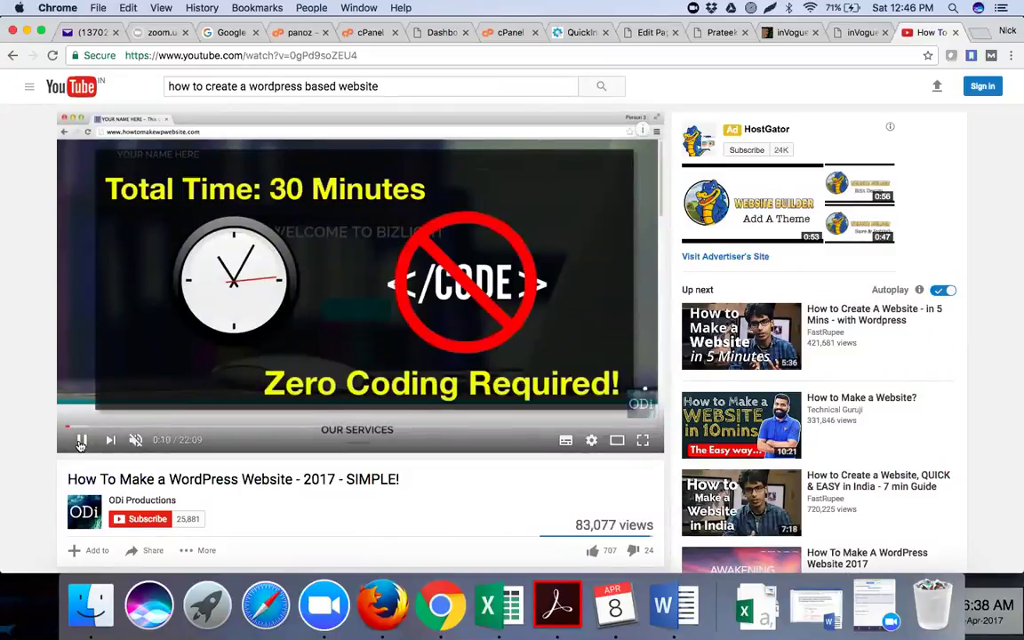
{"action": "left_click", "coordinate": [235, 169]}
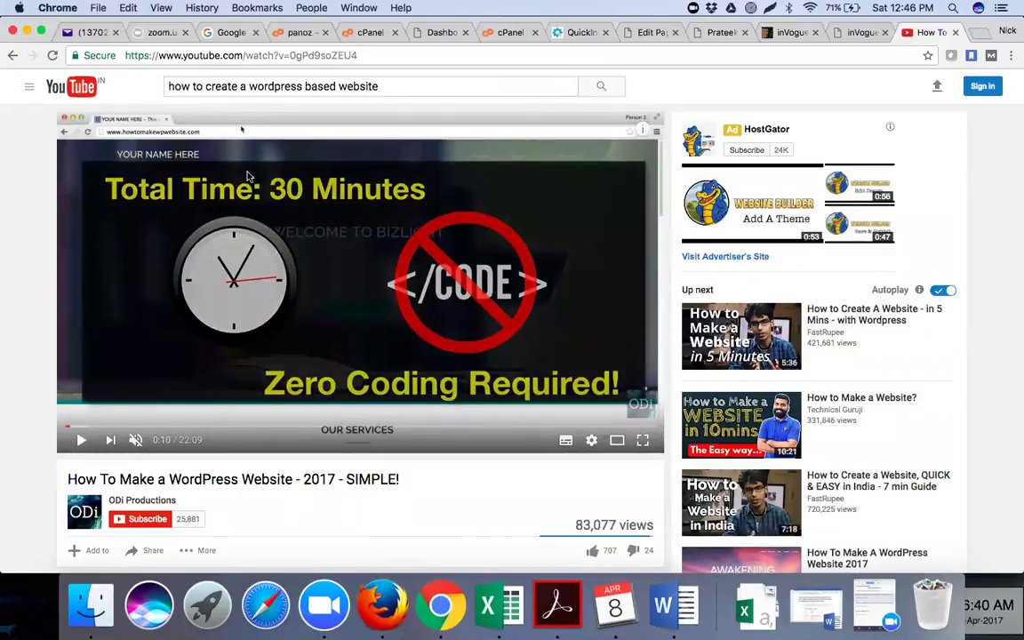
{"action": "left_click", "coordinate": [307, 60]}
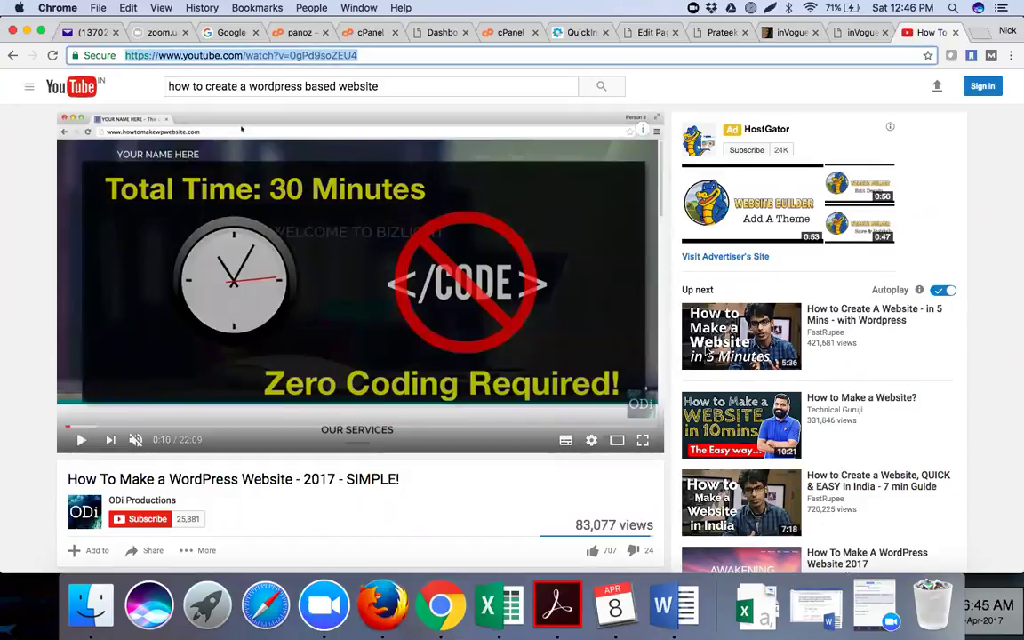
{"action": "left_click", "coordinate": [711, 32]}
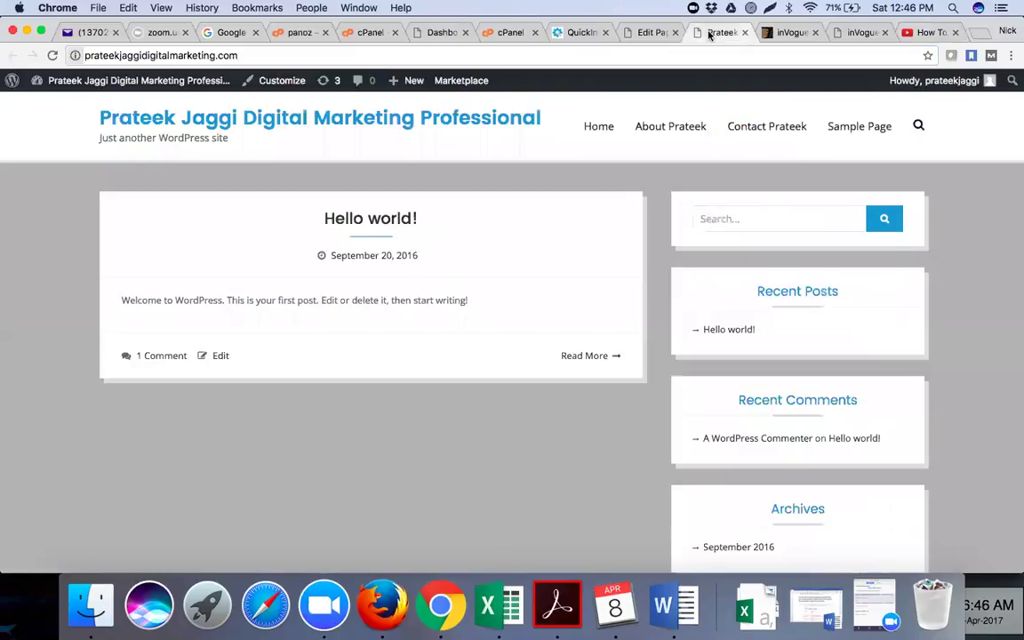
View the inVogue item page and blog preview, then the Contact Prateek page editor.
{"action": "left_click", "coordinate": [785, 34]}
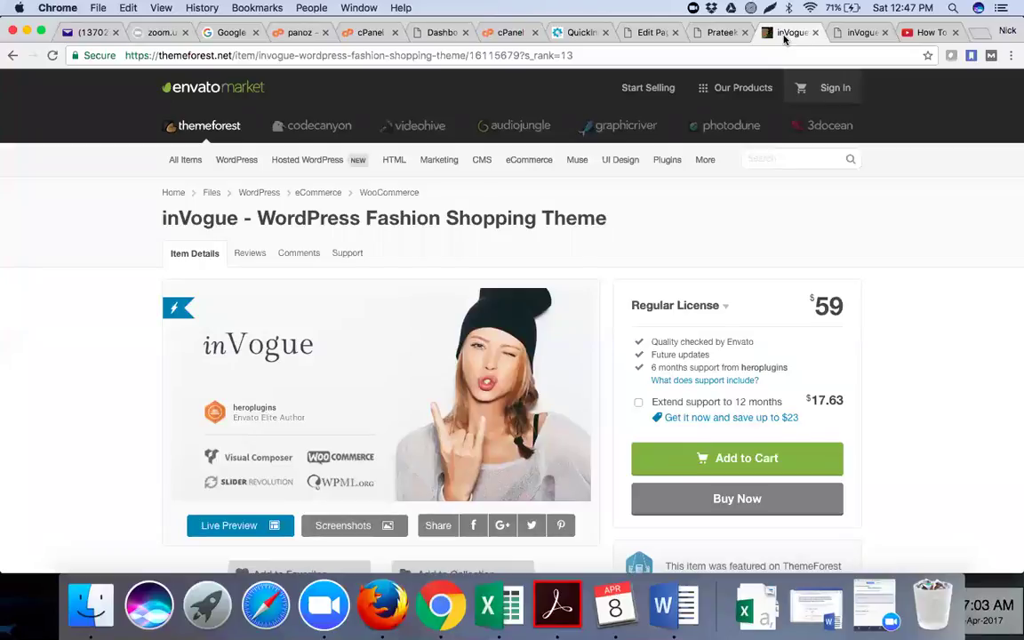
{"action": "left_click", "coordinate": [849, 33]}
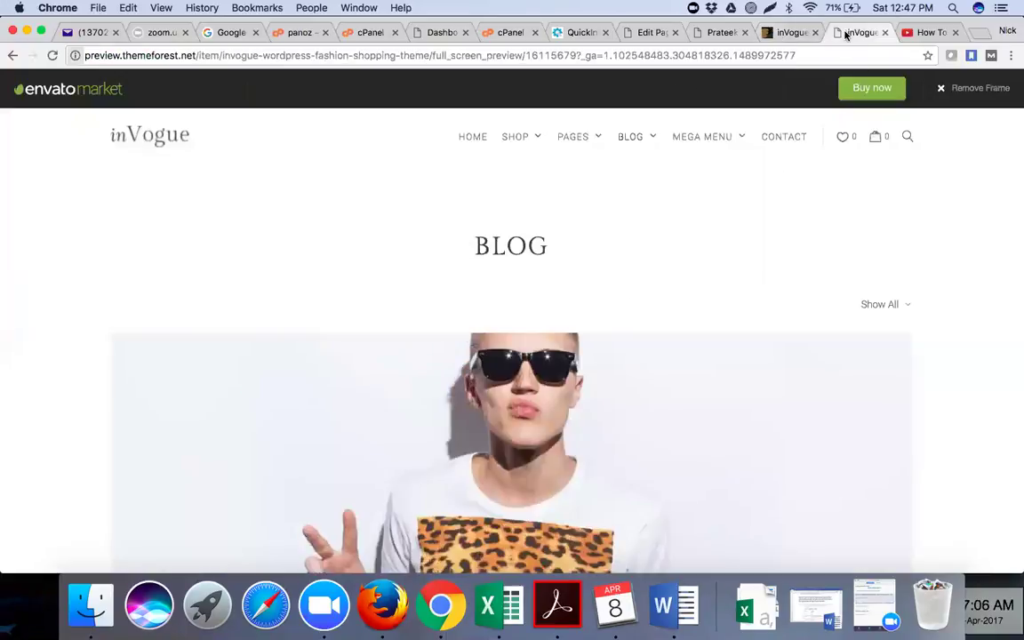
{"action": "left_click", "coordinate": [780, 34]}
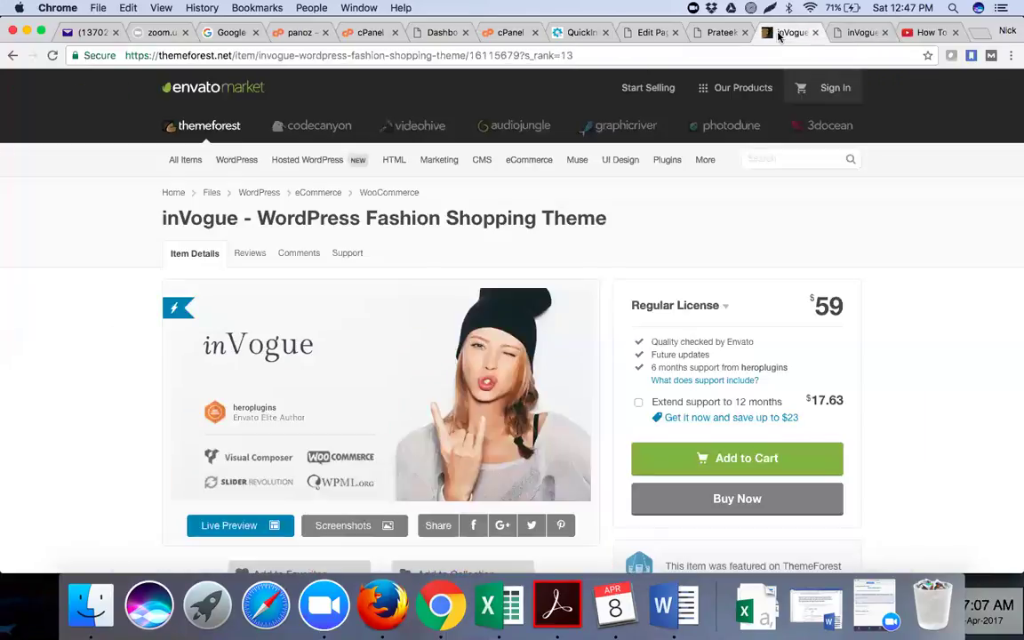
{"action": "left_click", "coordinate": [642, 33]}
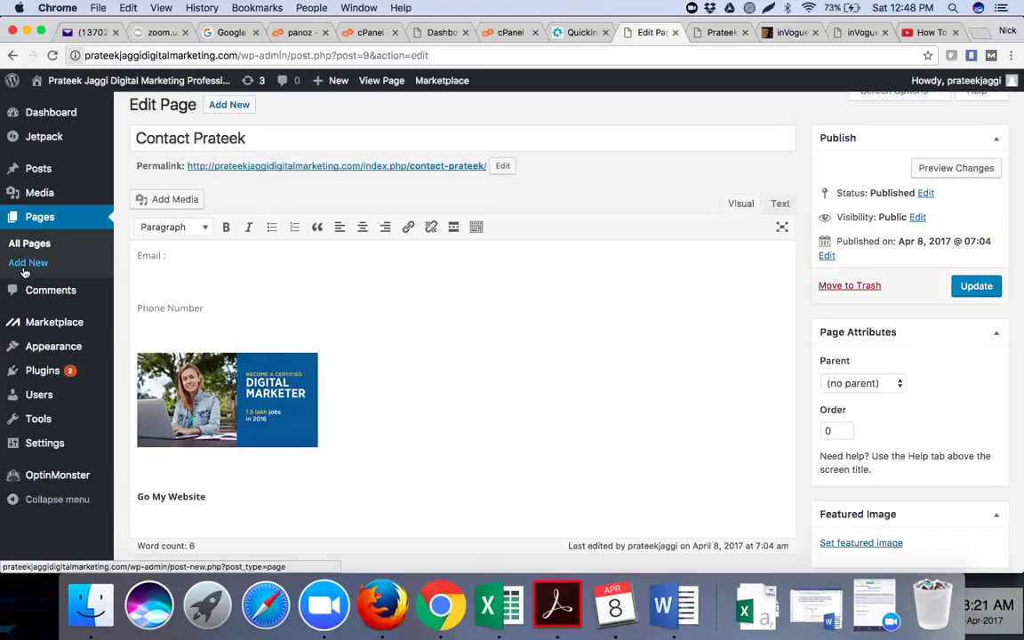
Review the live site's contact page (Email, Phone Number, Digital Marketer image), then return to the inVogue item page.
{"action": "left_click", "coordinate": [717, 33]}
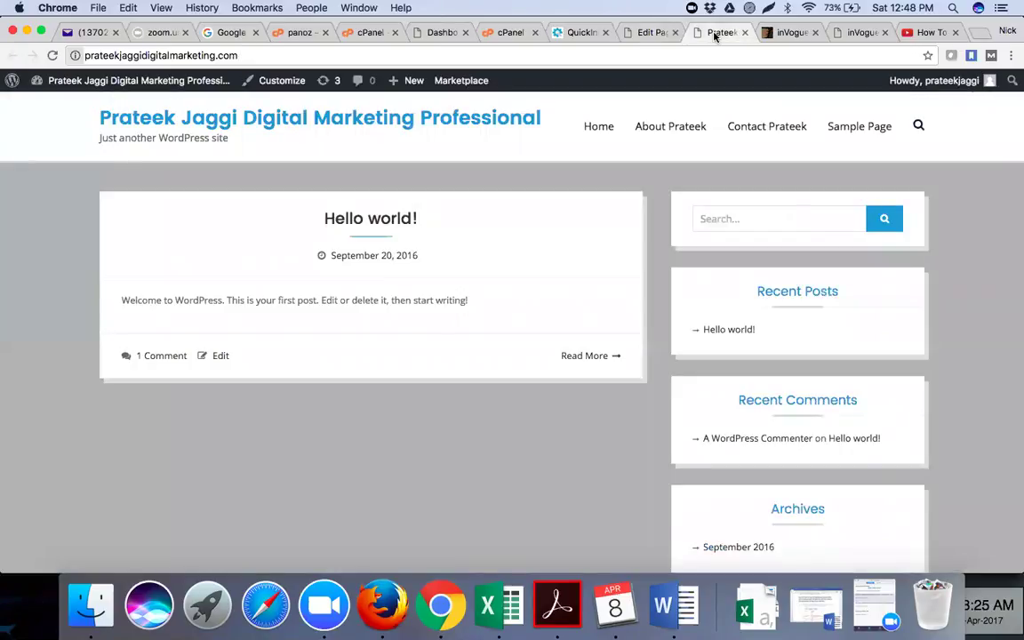
{"action": "left_click", "coordinate": [685, 138]}
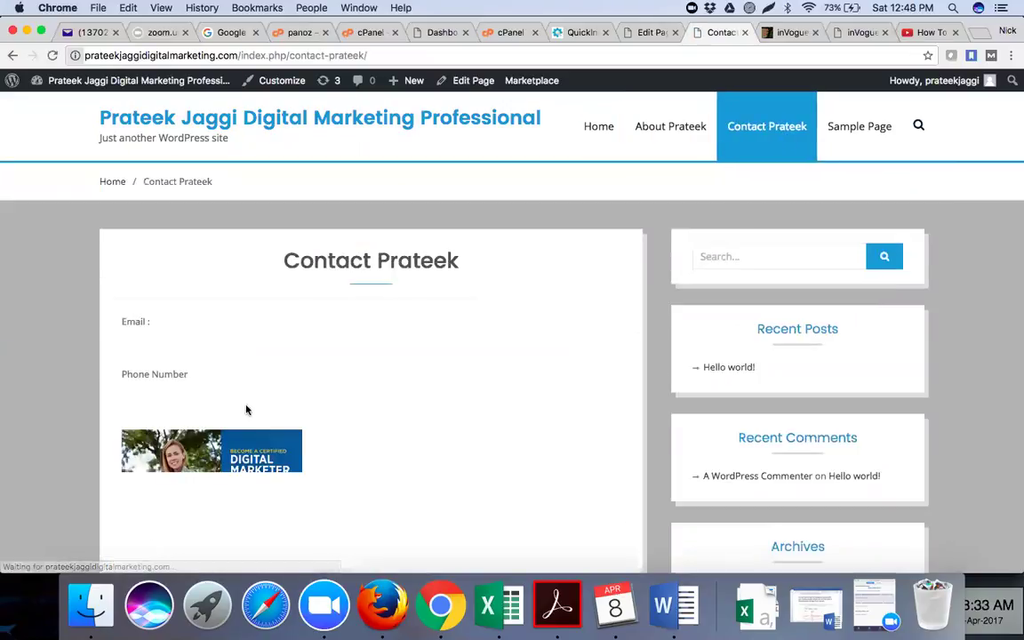
{"action": "scroll", "coordinate": [291, 425], "scroll_direction": "down", "scroll_amount": 3}
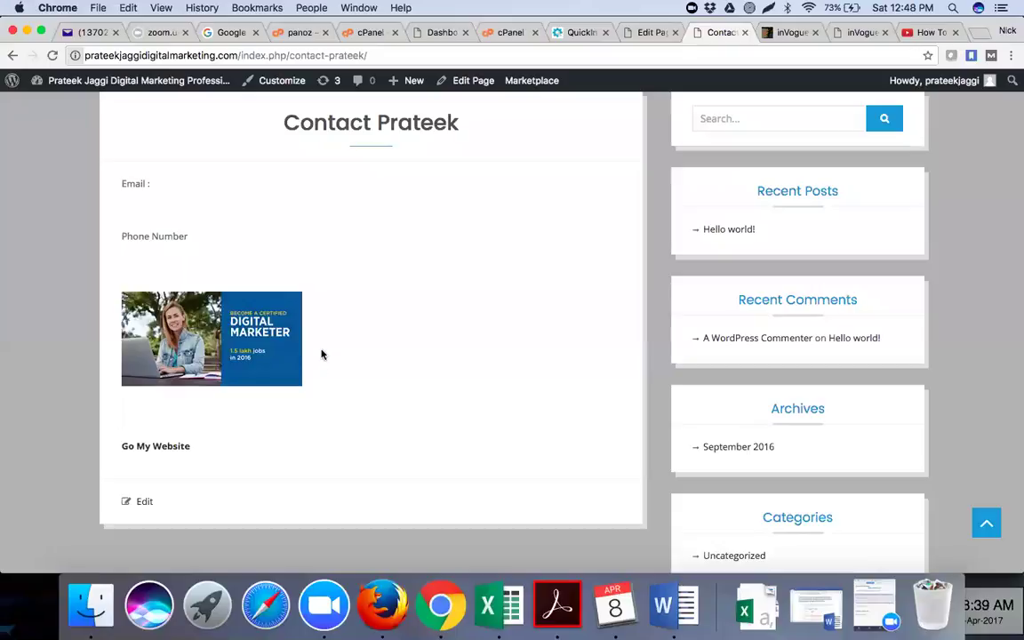
{"action": "scroll", "coordinate": [322, 354], "scroll_direction": "up", "scroll_amount": 4}
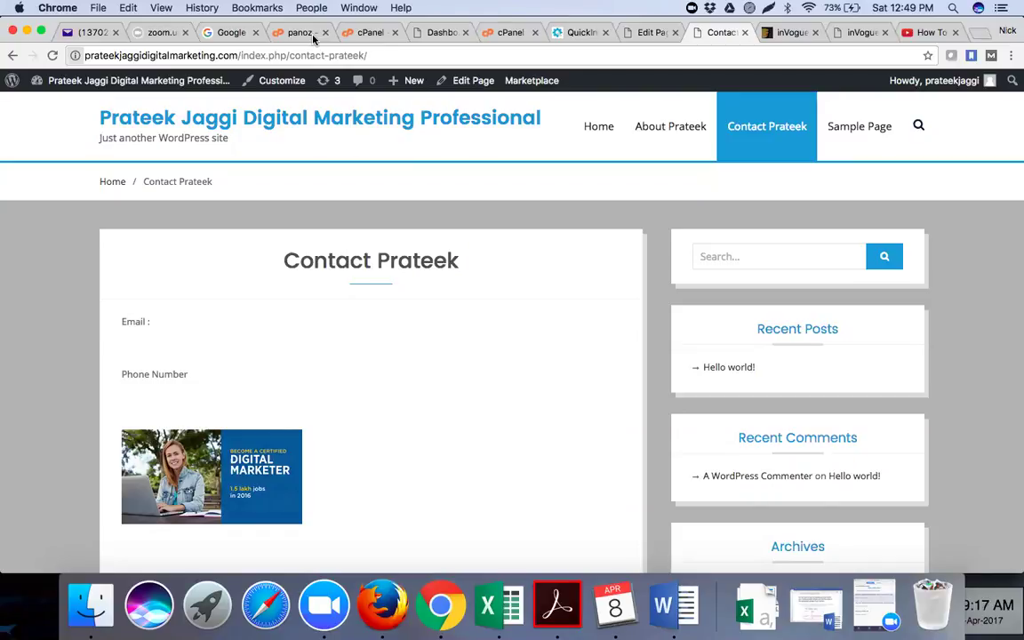
{"action": "left_click", "coordinate": [789, 34]}
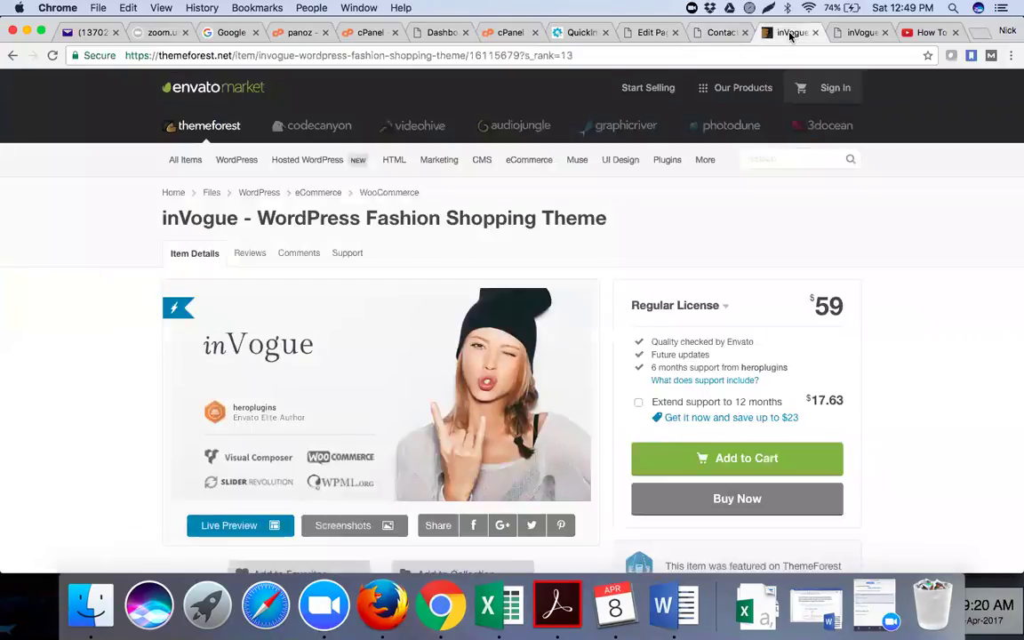
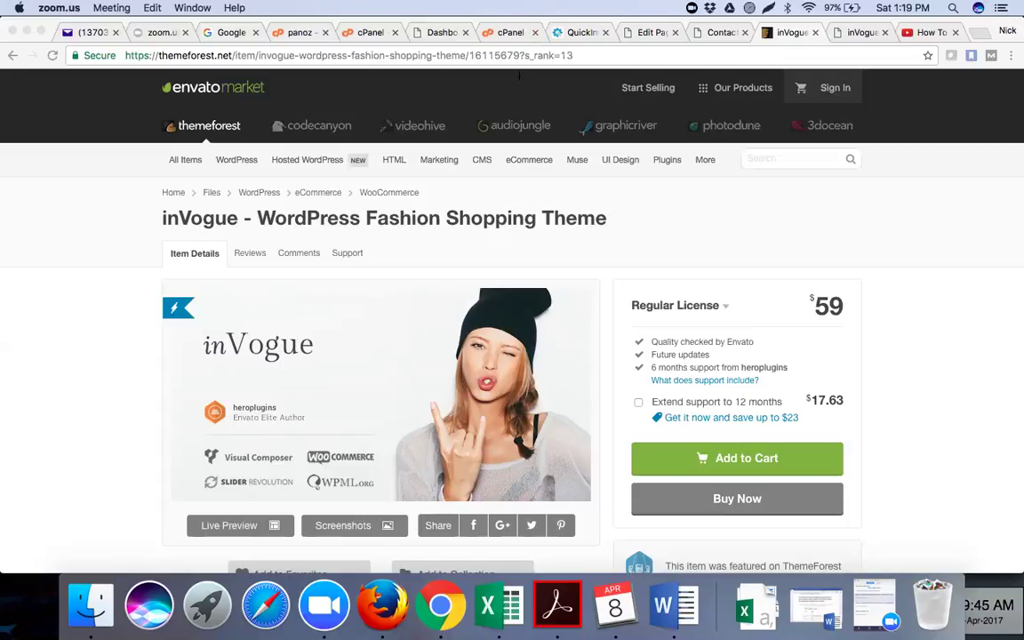
Bring Chrome forward and switch to the Contact Prateek page editor tab.
{"action": "left_click", "coordinate": [882, 230]}
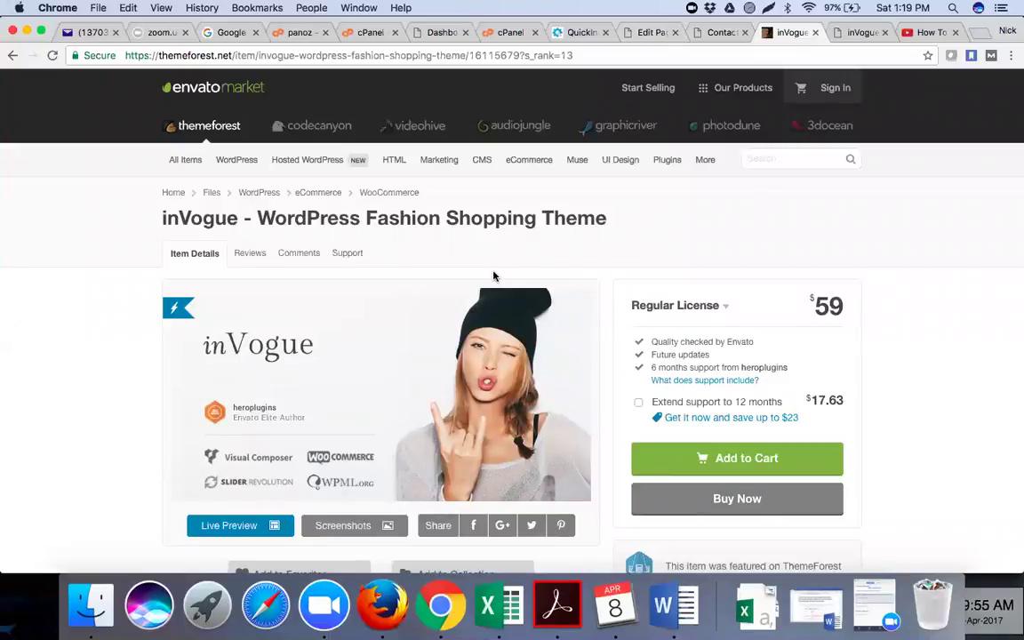
{"action": "left_click", "coordinate": [640, 34]}
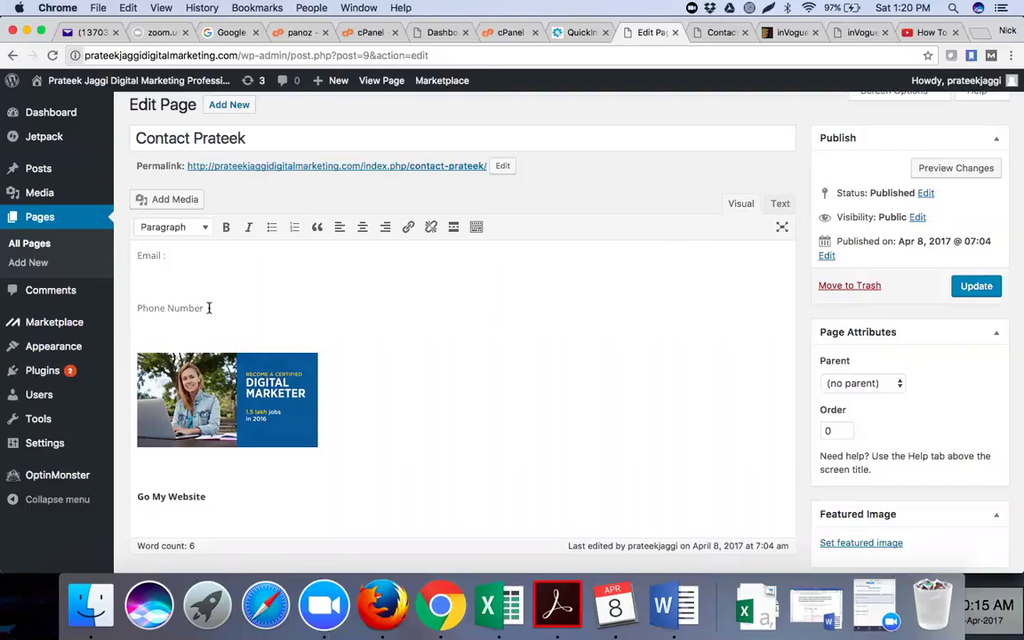
Remove the Email and Phone Number lines from Contact Prateek, update it, and go to All Pages.
{"action": "left_click_drag", "start_coordinate": [209, 308], "coordinate": [139, 255]}
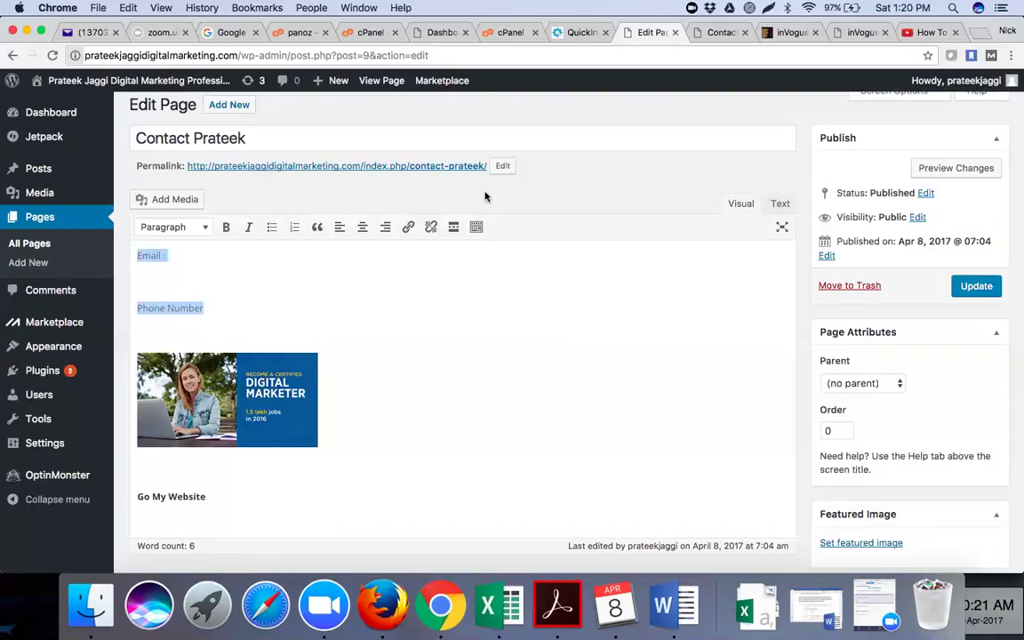
{"action": "key", "text": "BackSpace"}
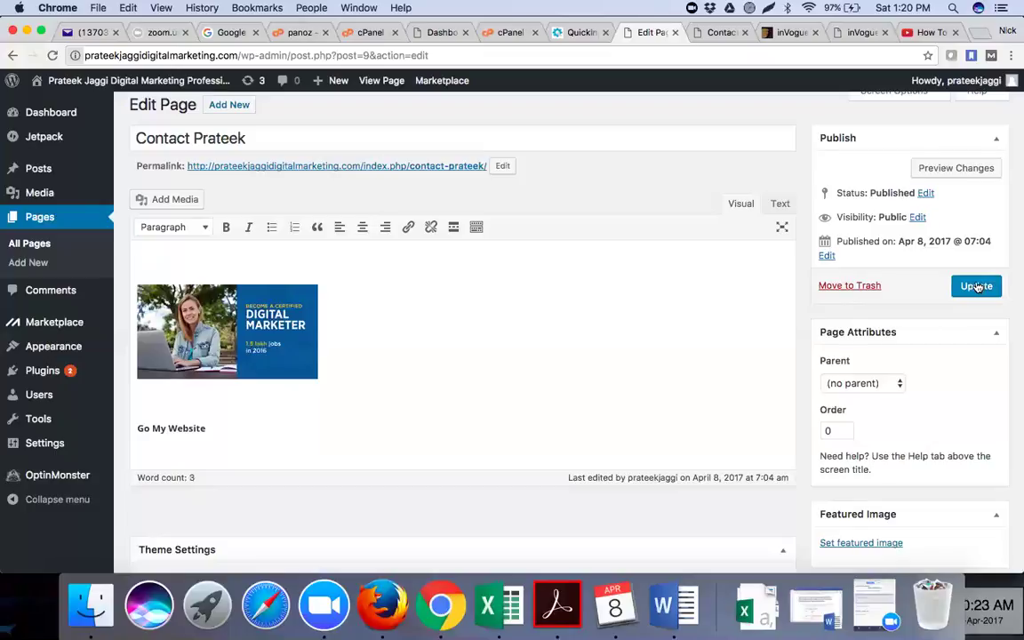
{"action": "left_click", "coordinate": [978, 285]}
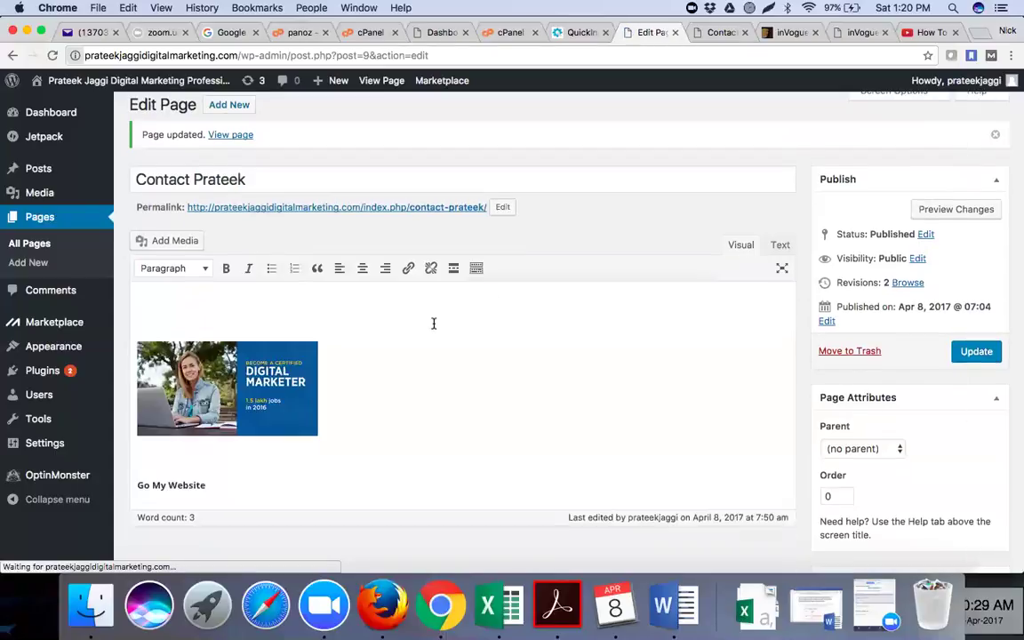
{"action": "left_click", "coordinate": [216, 302]}
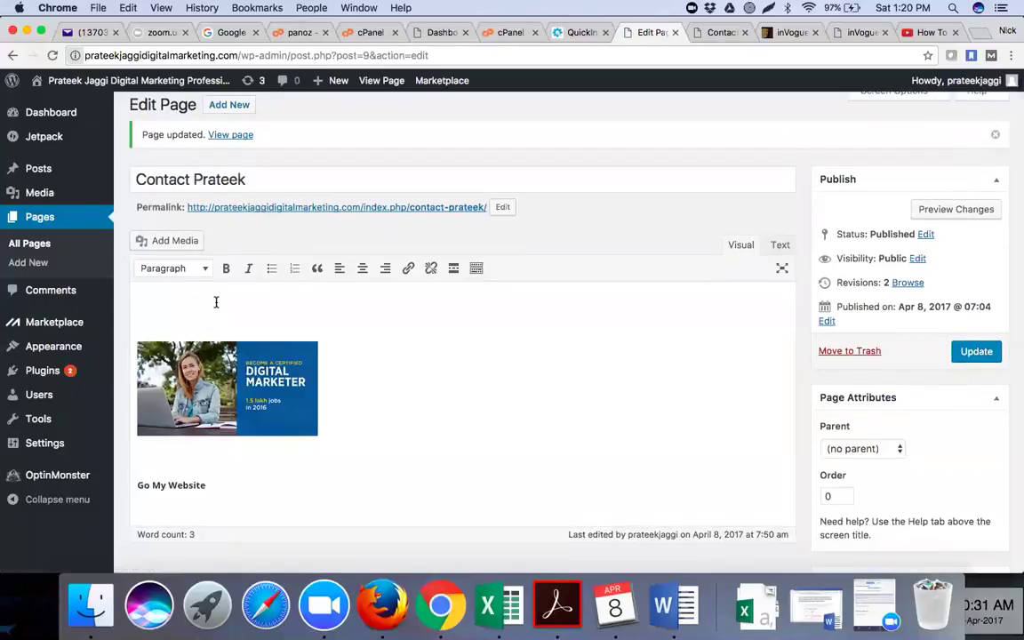
{"action": "left_click", "coordinate": [26, 224]}
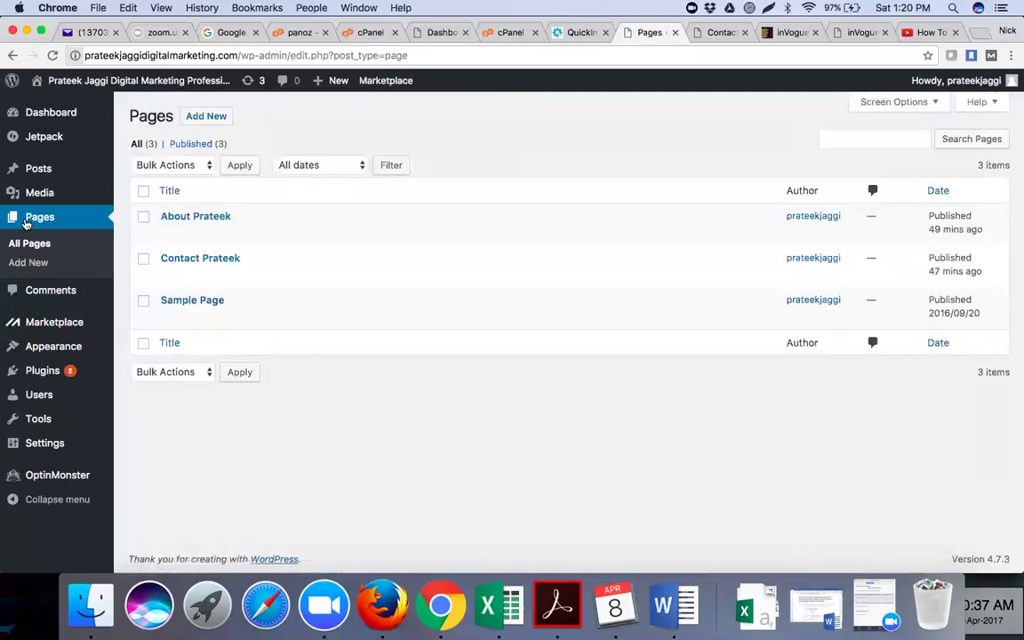
Tick Contact Prateek and About Prateek, then close Bulk Actions without applying anything.
{"action": "left_click", "coordinate": [144, 257]}
{"action": "left_click", "coordinate": [143, 216]}
{"action": "left_click", "coordinate": [202, 169]}
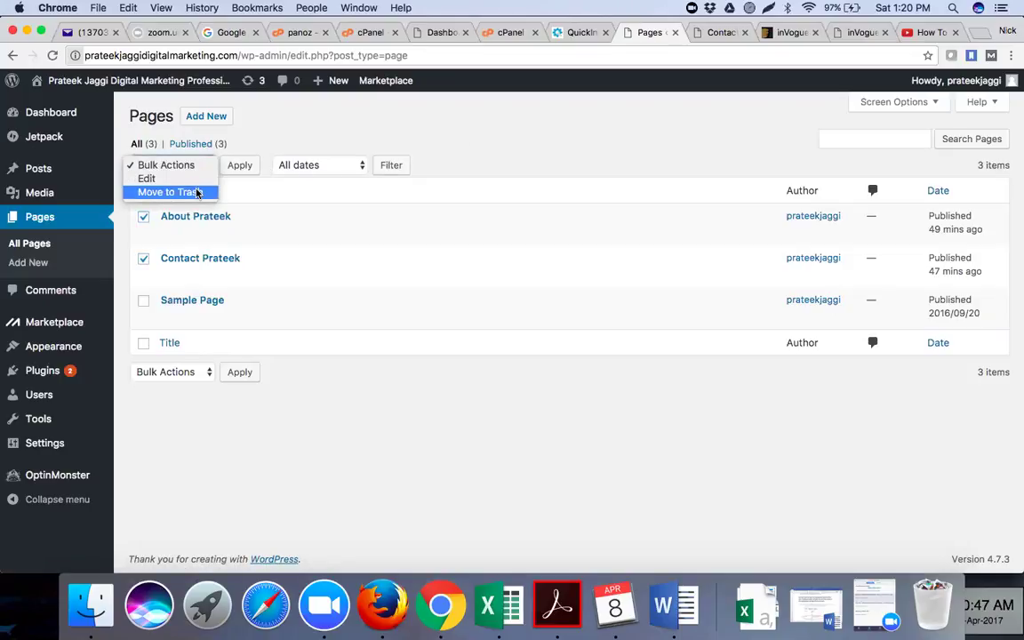
{"action": "left_click", "coordinate": [494, 132]}
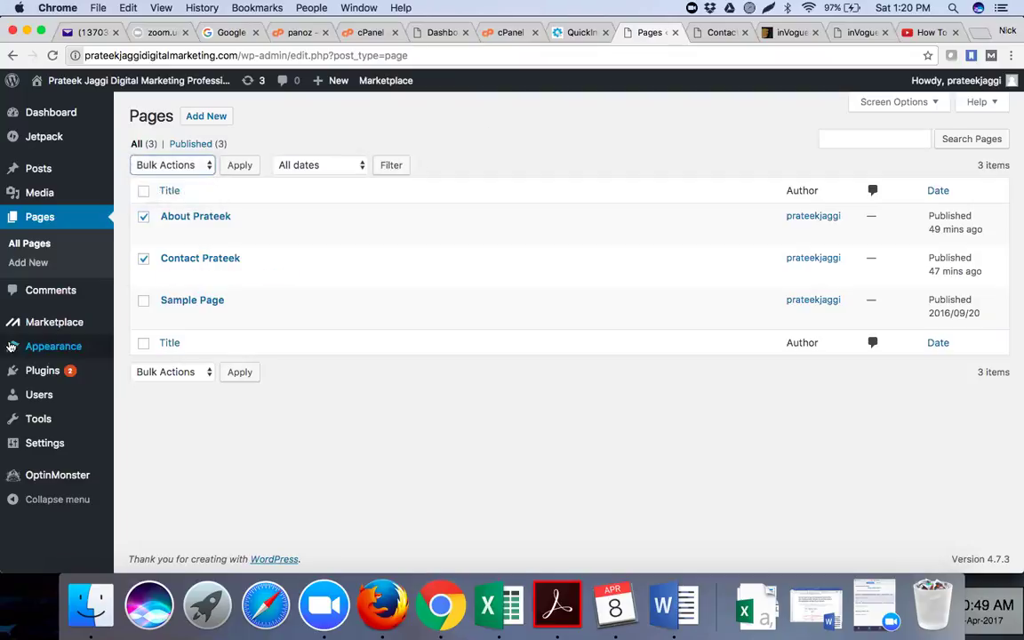
{"action": "left_click", "coordinate": [430, 133]}
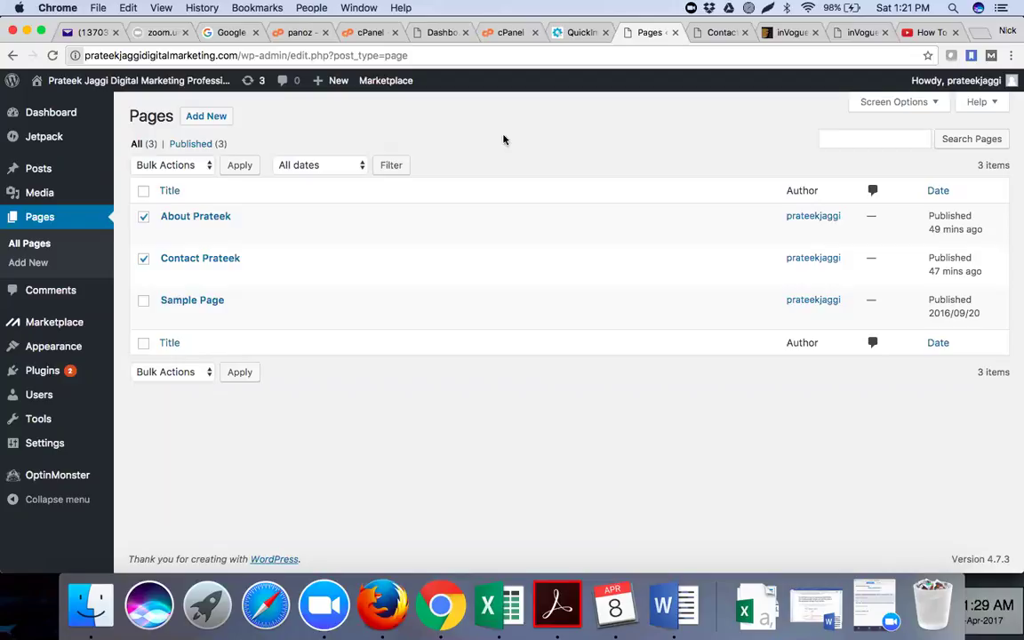
Open the Posts list showing the single Hello world! post.
{"action": "mouse_move", "coordinate": [175, 208]}
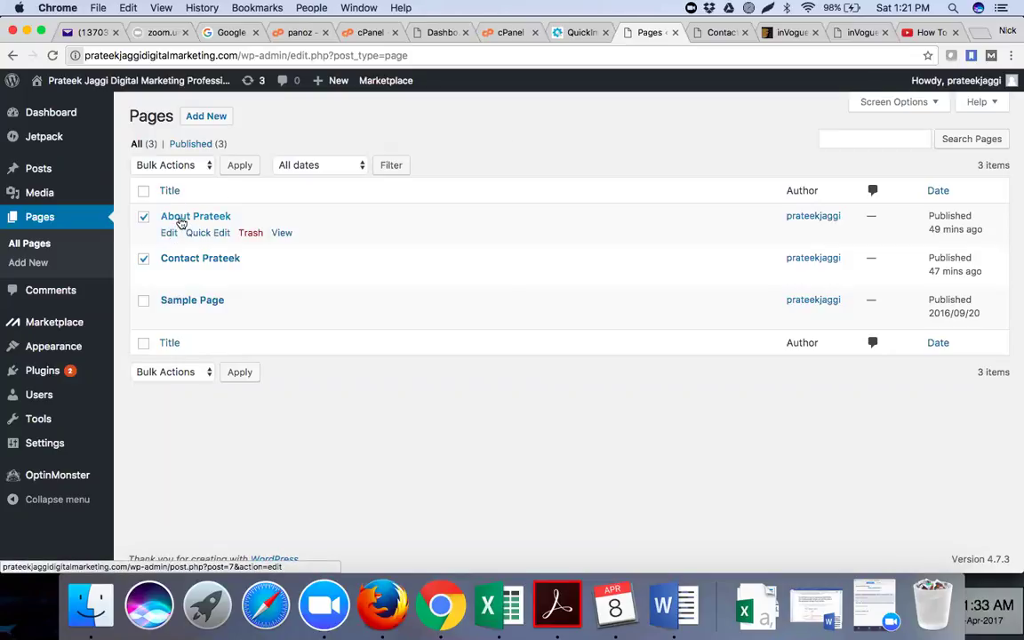
{"action": "mouse_move", "coordinate": [191, 276]}
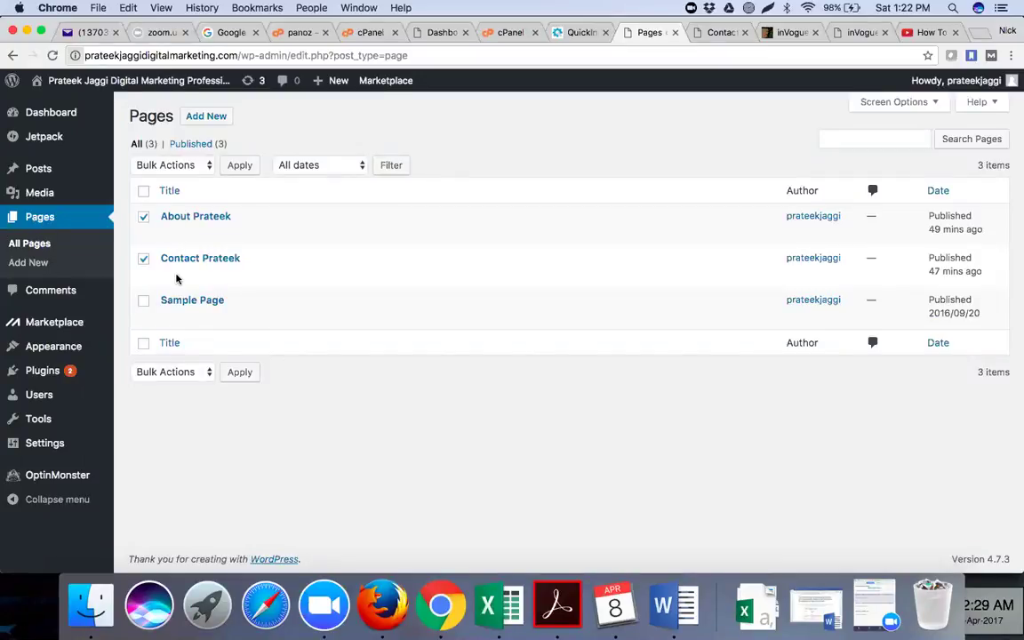
{"action": "left_click", "coordinate": [40, 172]}
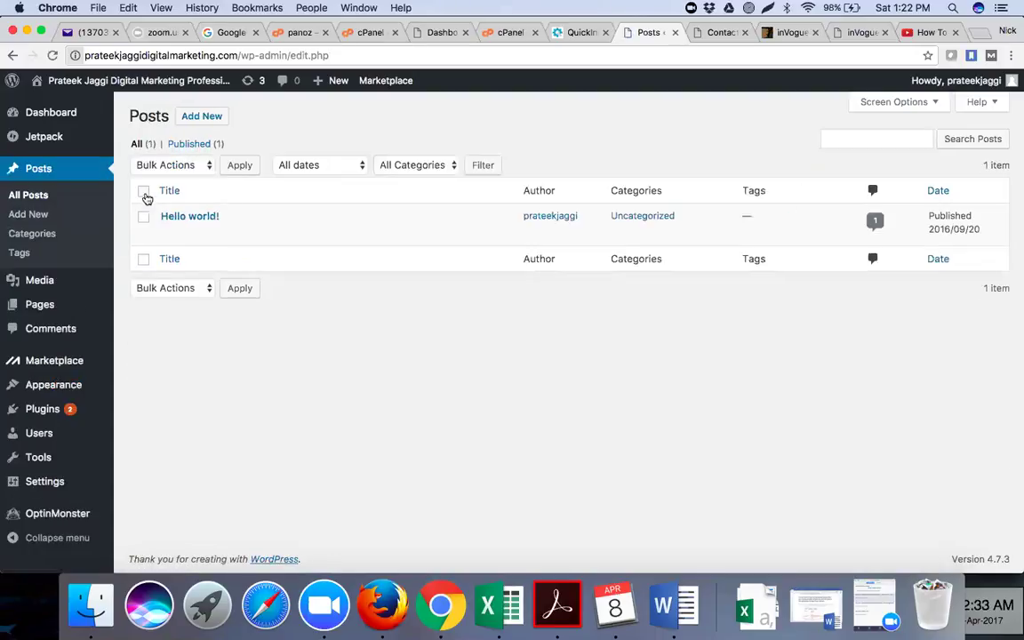
Start a blank new post in the editor, then open a new browser tab.
{"action": "left_click", "coordinate": [29, 214]}
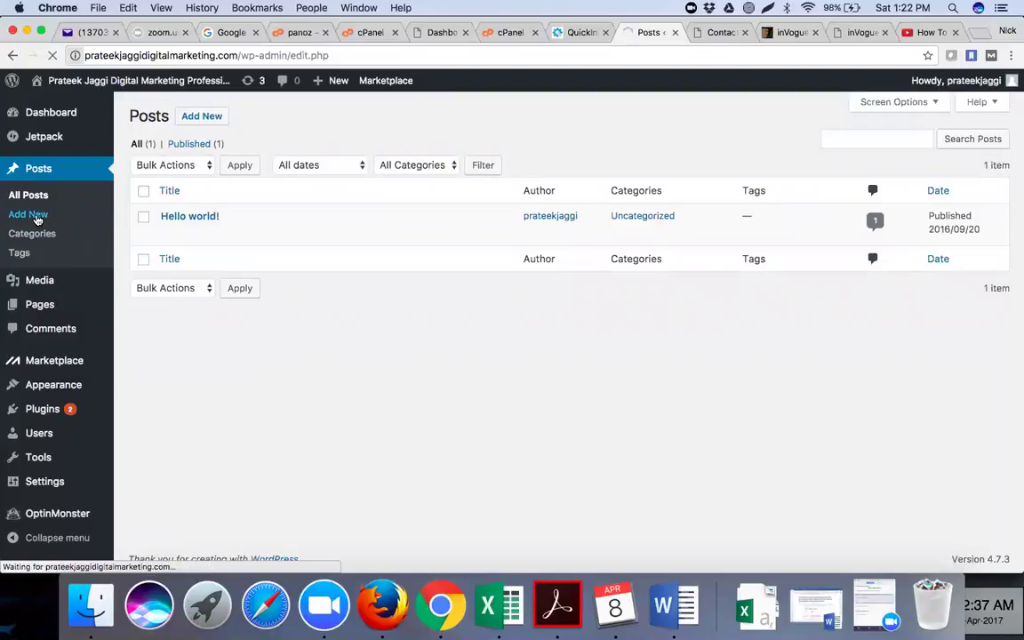
{"action": "left_click", "coordinate": [238, 279]}
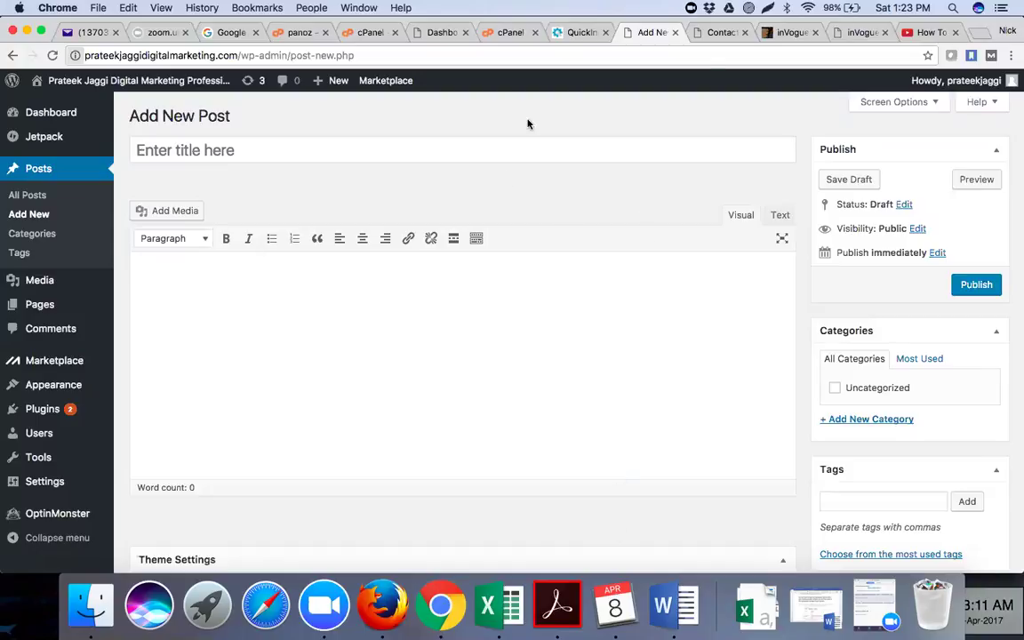
{"action": "left_click", "coordinate": [983, 33]}
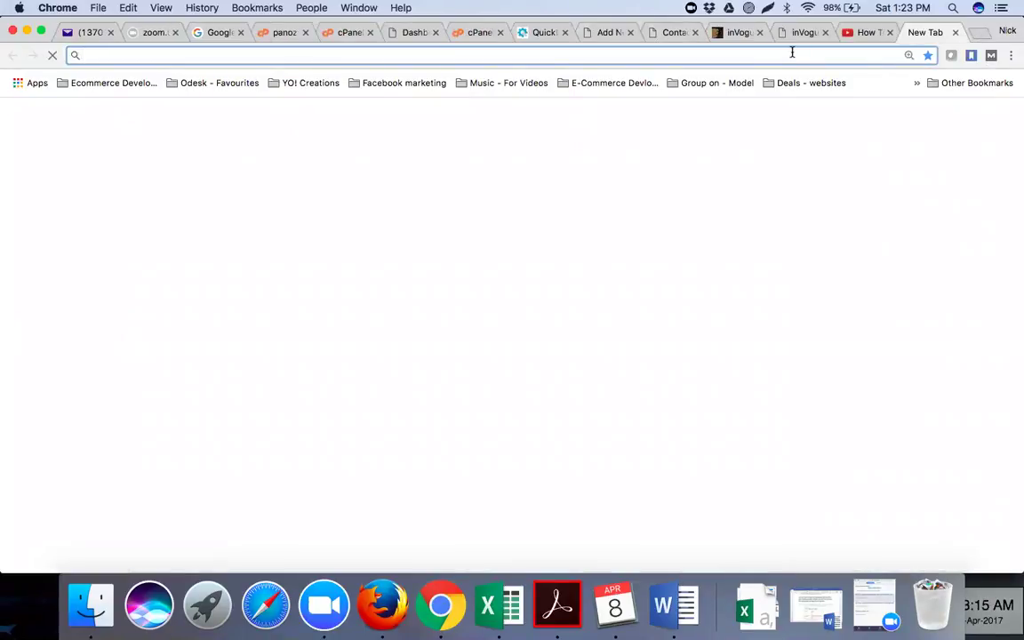
Load the yocreations.ca website in the new tab.
{"action": "type", "text": "yo"}
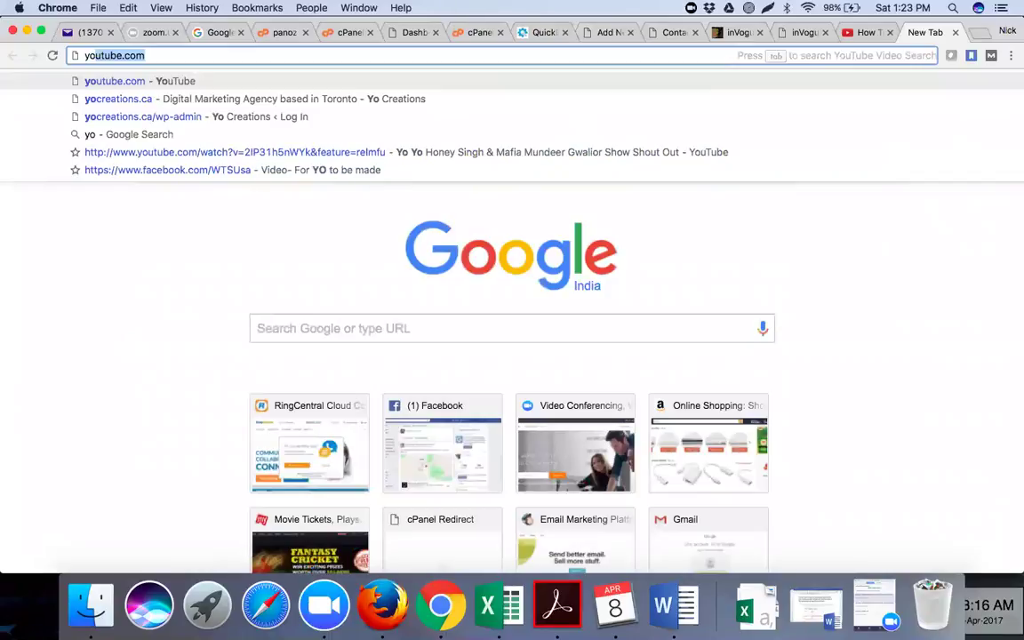
{"action": "type", "text": "cr"}
{"action": "key", "text": "Return"}
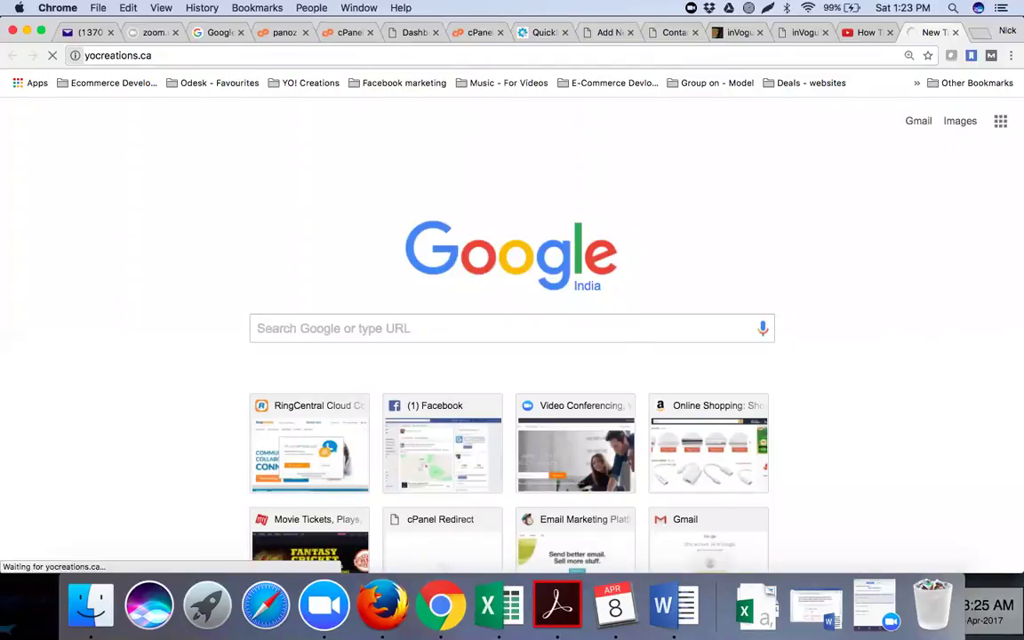
{"action": "left_click", "coordinate": [700, 53]}
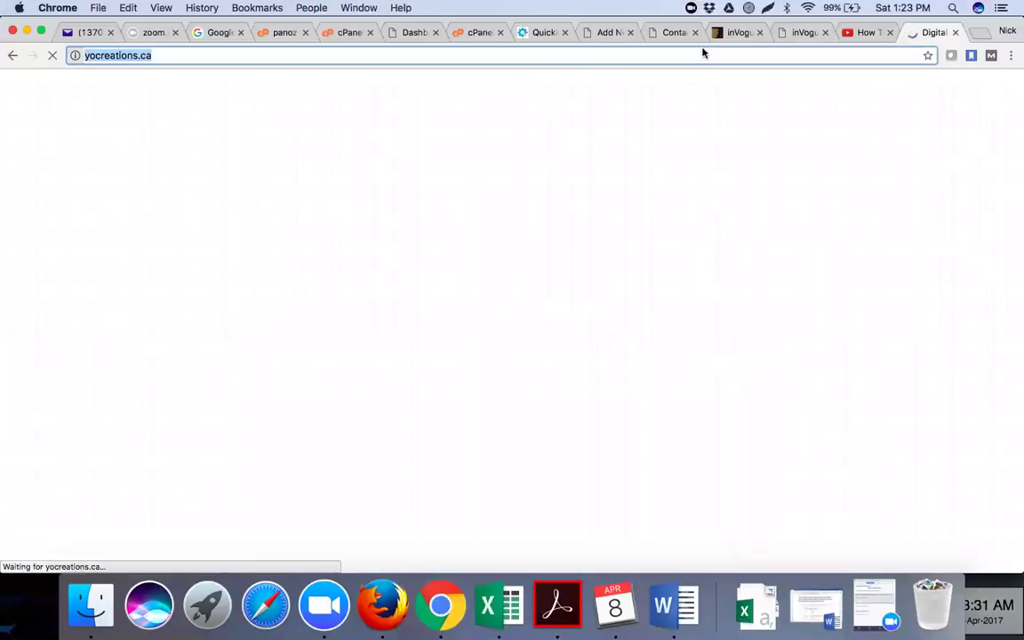
{"action": "left_click", "coordinate": [164, 56]}
{"action": "key", "text": "Return"}
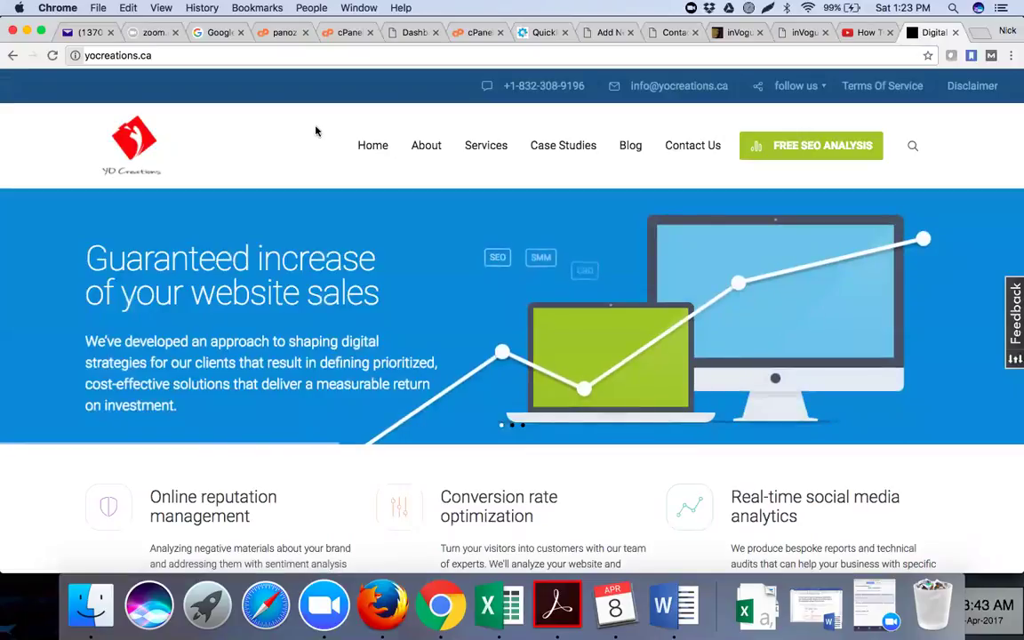
{"action": "mouse_move", "coordinate": [428, 151]}
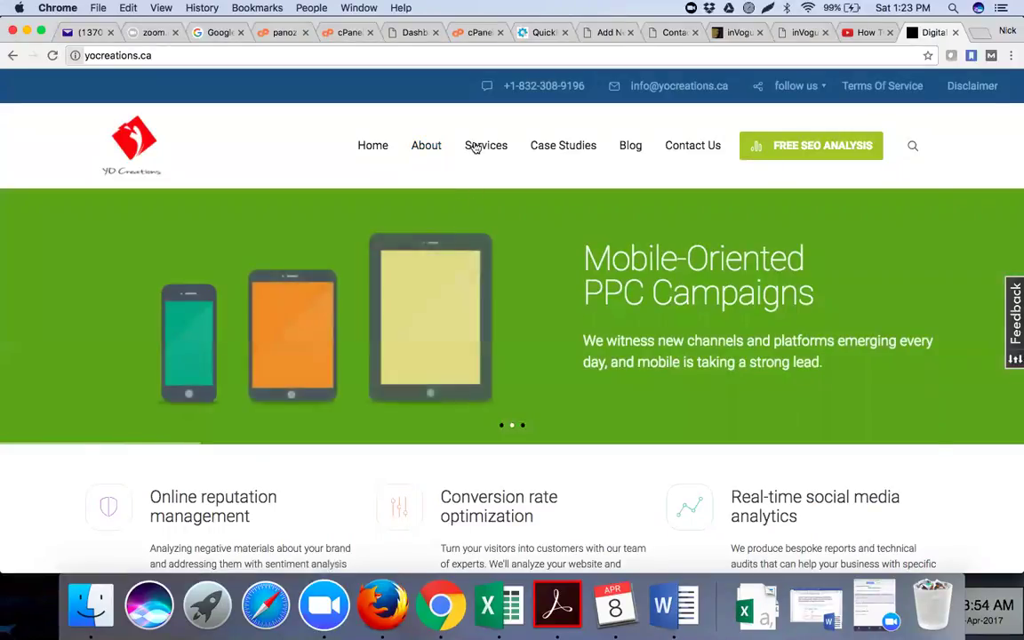
{"action": "mouse_move", "coordinate": [480, 144]}
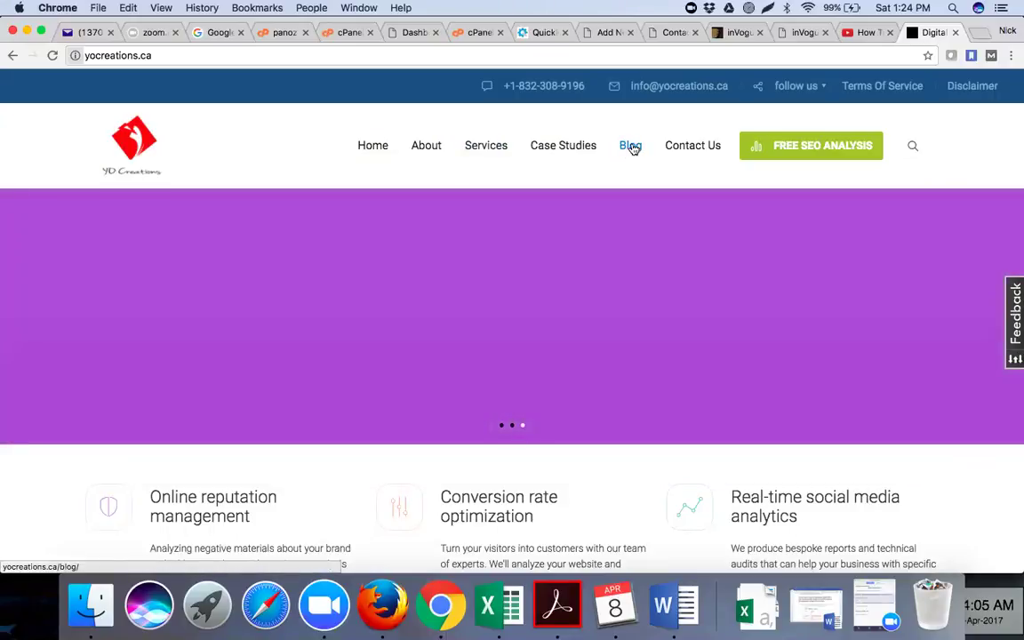
{"action": "left_click", "coordinate": [631, 149]}
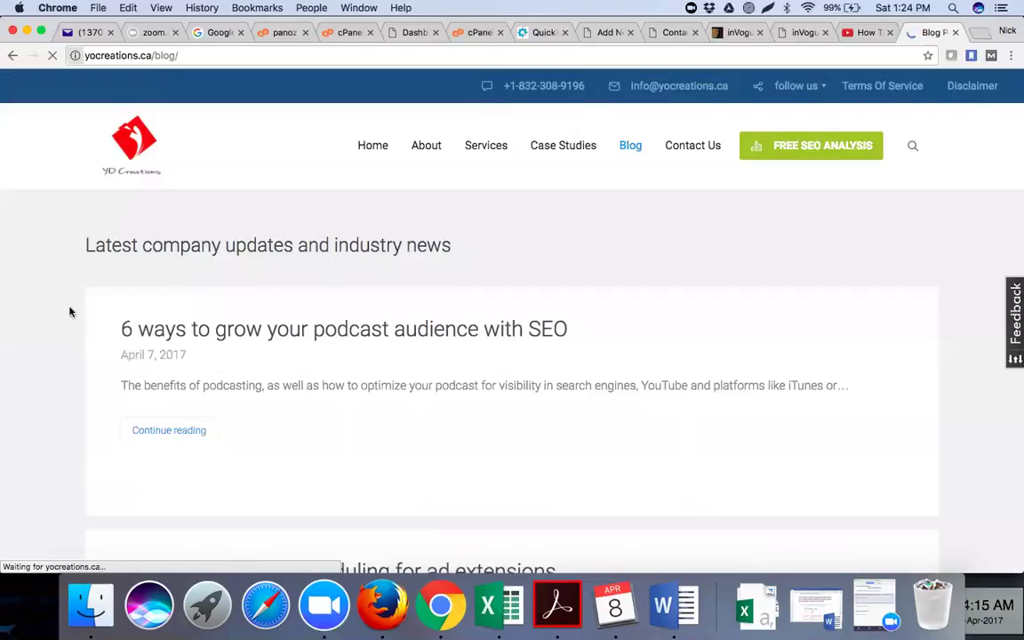
{"action": "scroll", "coordinate": [74, 316], "scroll_direction": "down", "scroll_amount": 2}
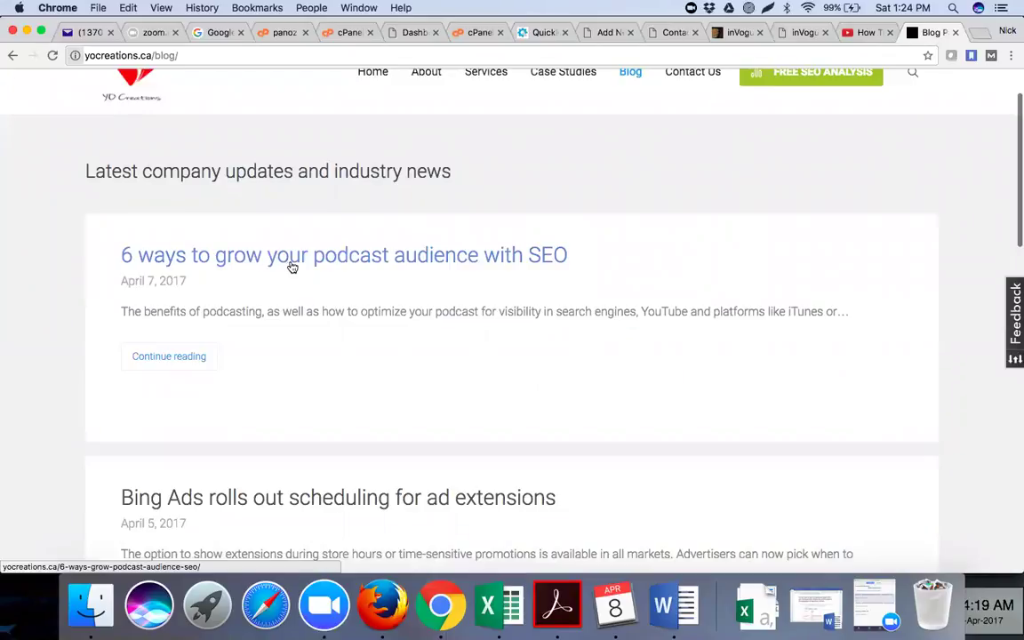
{"action": "scroll", "coordinate": [290, 266], "scroll_direction": "down", "scroll_amount": 1}
{"action": "scroll", "coordinate": [291, 267], "scroll_direction": "down", "scroll_amount": 4}
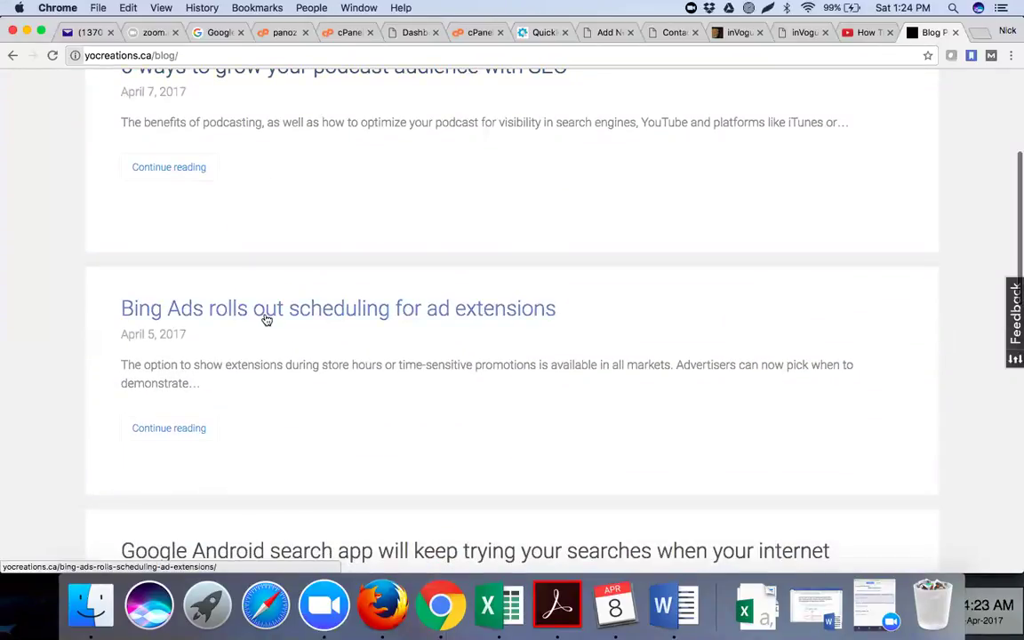
{"action": "scroll", "coordinate": [264, 318], "scroll_direction": "down", "scroll_amount": 2}
{"action": "scroll", "coordinate": [266, 319], "scroll_direction": "down", "scroll_amount": 3}
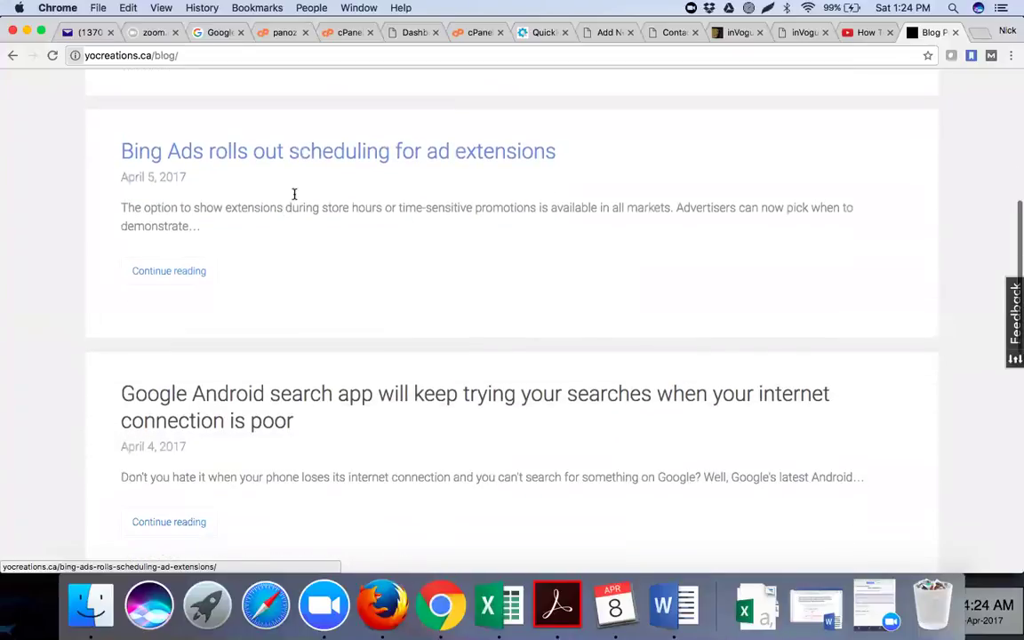
{"action": "scroll", "coordinate": [303, 249], "scroll_direction": "down", "scroll_amount": 1}
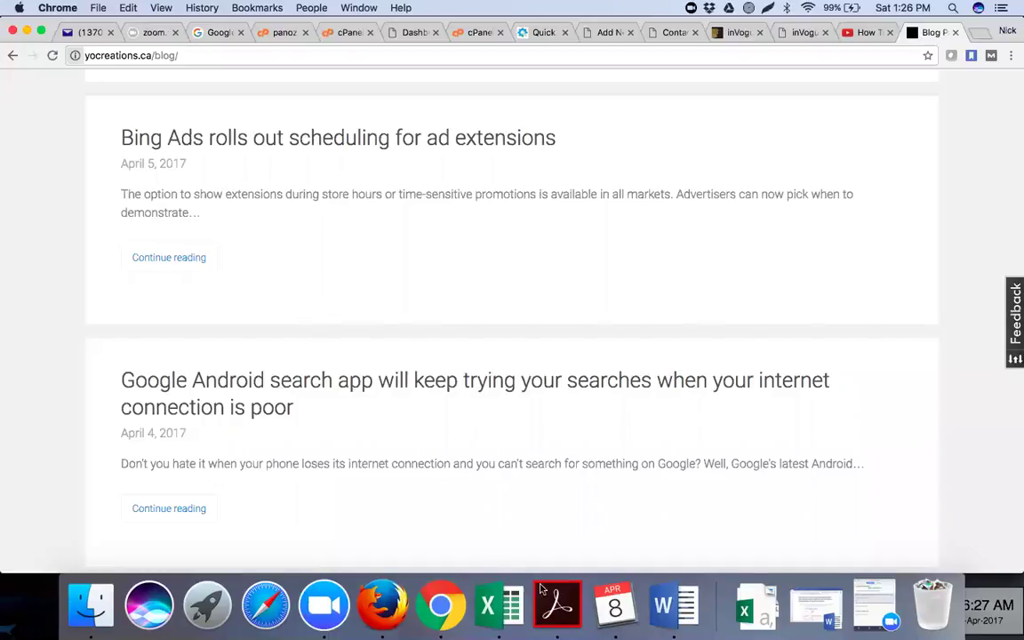
Bring the Introduction Doc forward in Word and scroll up to the nameserver screenshot.
{"action": "left_click", "coordinate": [671, 607]}
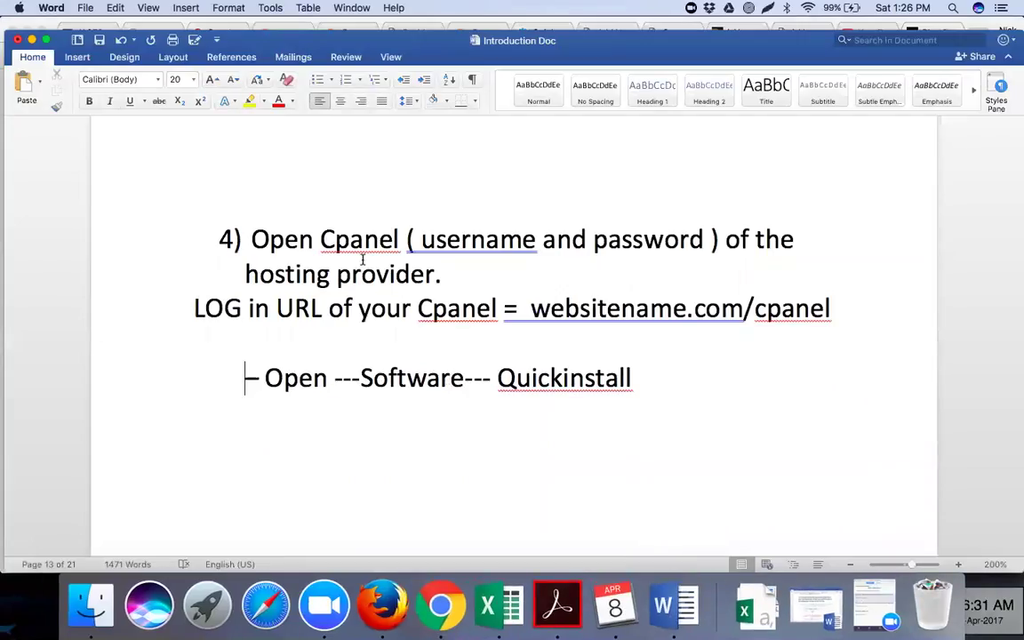
{"action": "scroll", "coordinate": [362, 260], "scroll_direction": "up", "scroll_amount": 5}
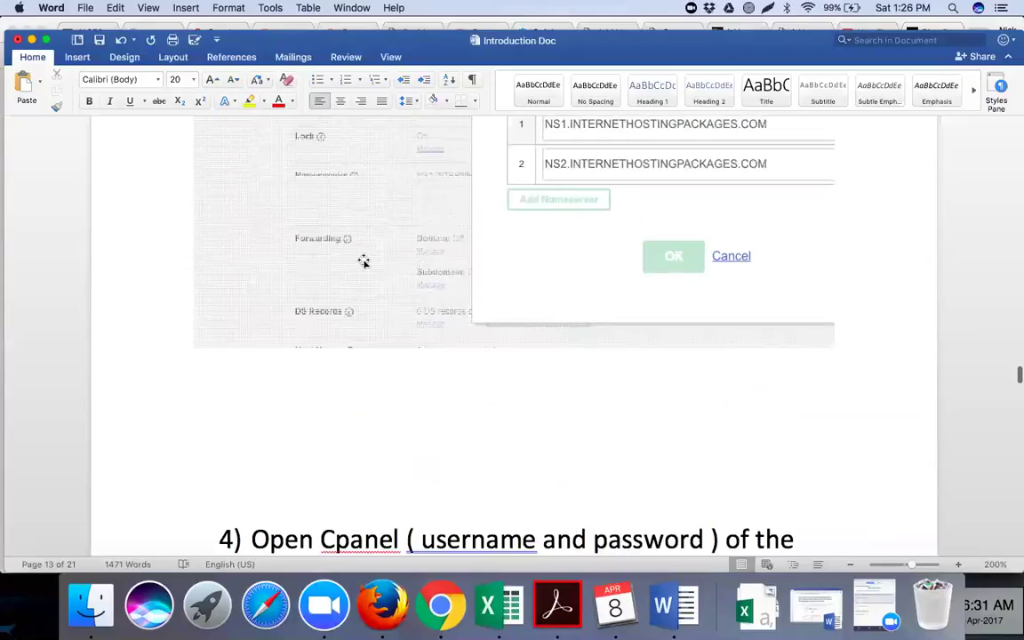
{"action": "scroll", "coordinate": [392, 260], "scroll_direction": "up", "scroll_amount": 1}
{"action": "scroll", "coordinate": [392, 260], "scroll_direction": "up", "scroll_amount": 1}
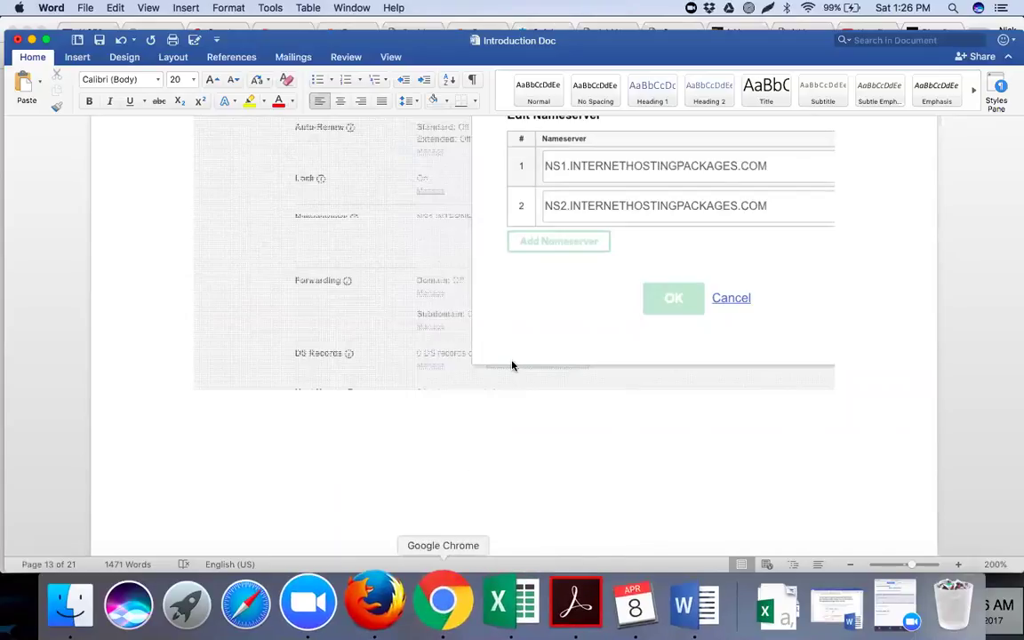
Return to Chrome's WordPress Add New Post tab.
{"action": "left_click", "coordinate": [440, 607]}
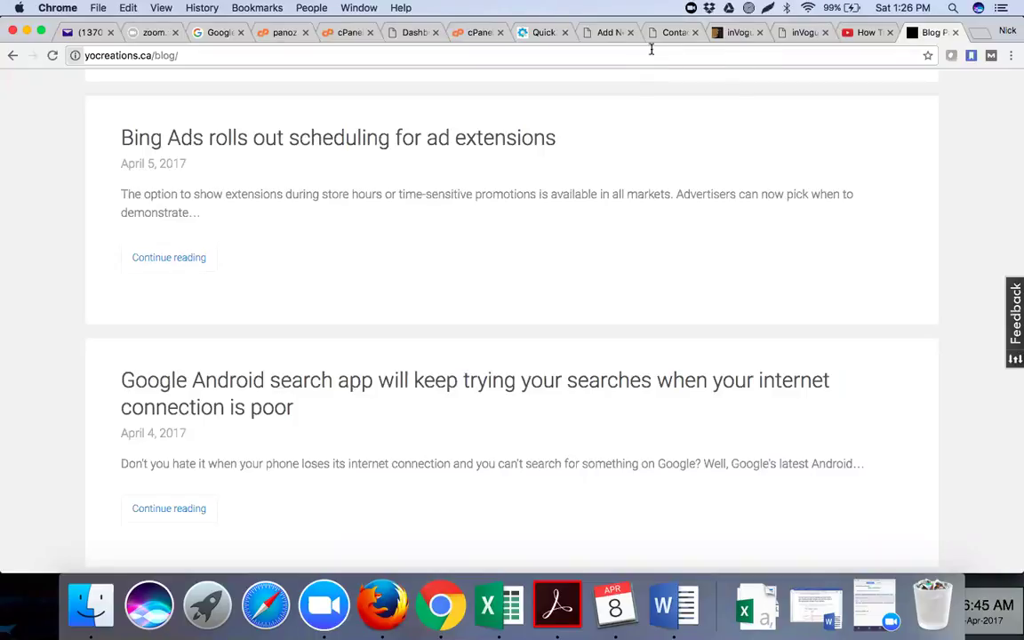
{"action": "left_click", "coordinate": [611, 33]}
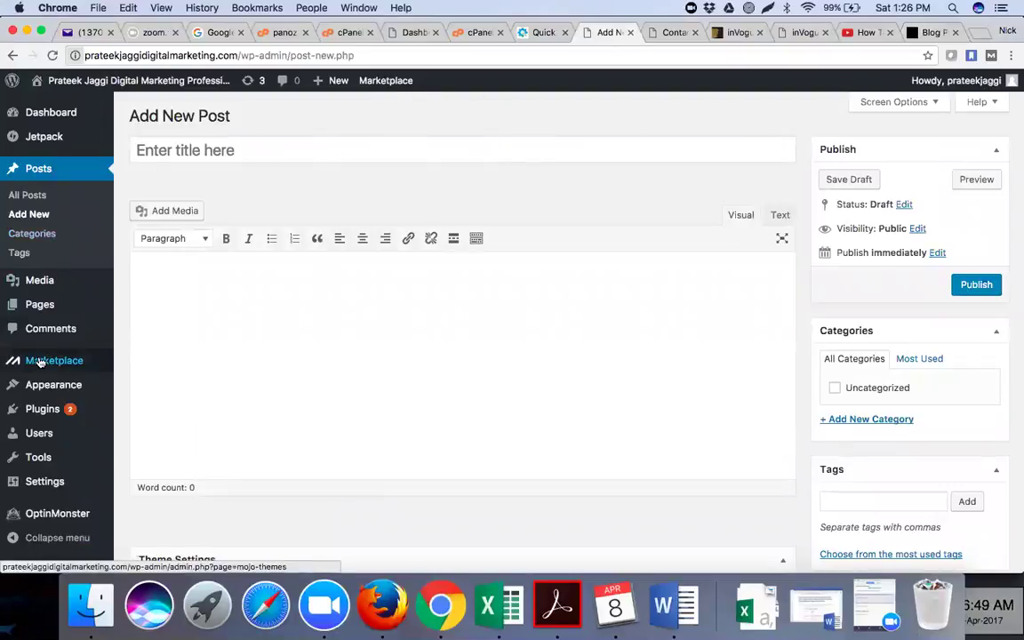
Open Appearance > Themes to list the four installed themes.
{"action": "mouse_move", "coordinate": [38, 387]}
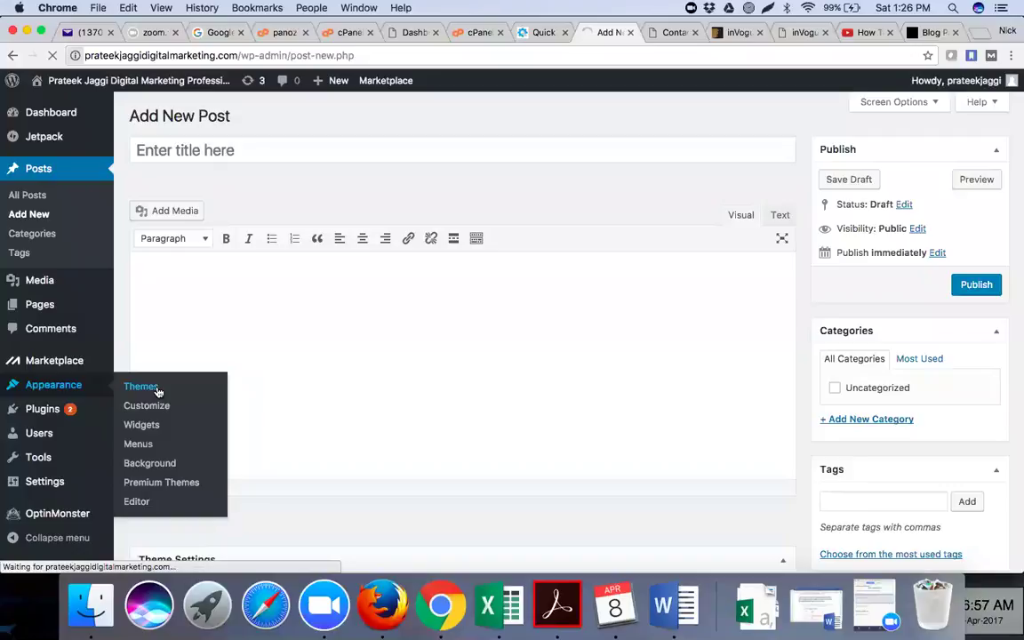
{"action": "left_click", "coordinate": [158, 391]}
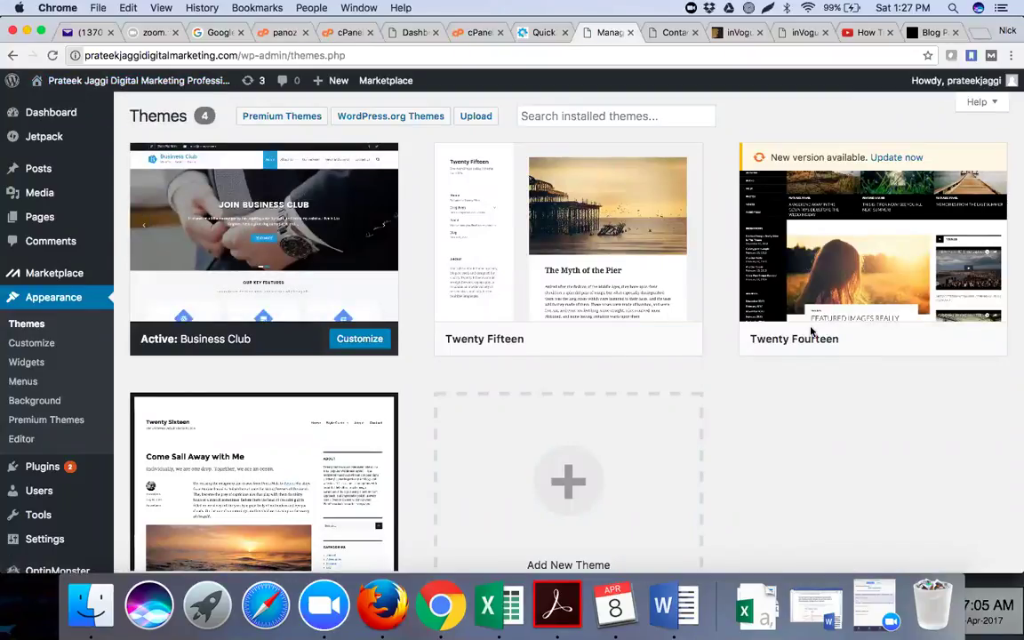
Search installed themes for 'fashion' and 'gym', clear both, then open Business Club's details.
{"action": "left_click", "coordinate": [606, 115]}
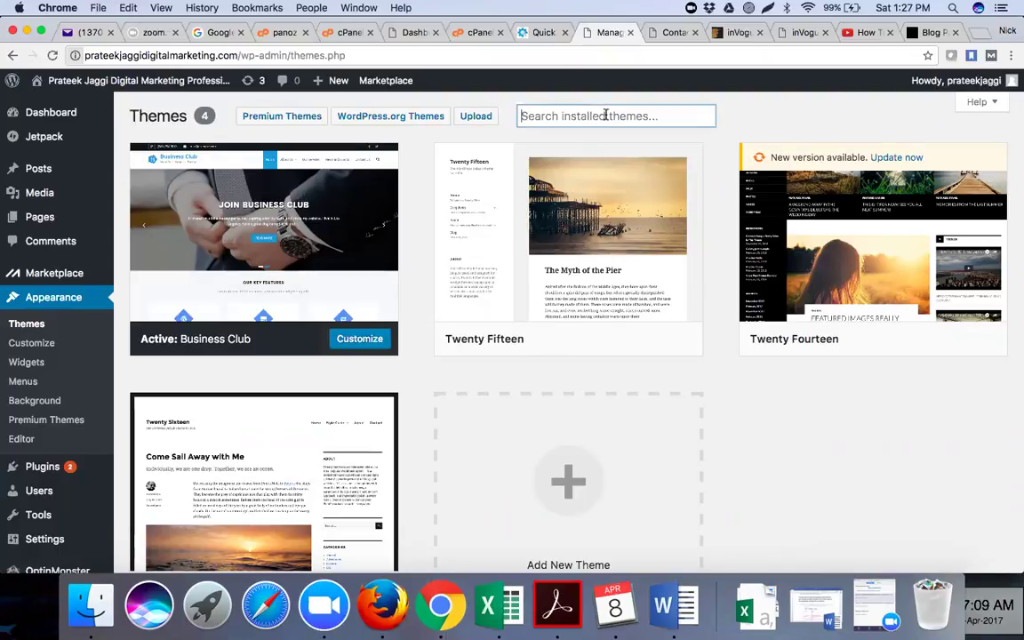
{"action": "type", "text": "fashion"}
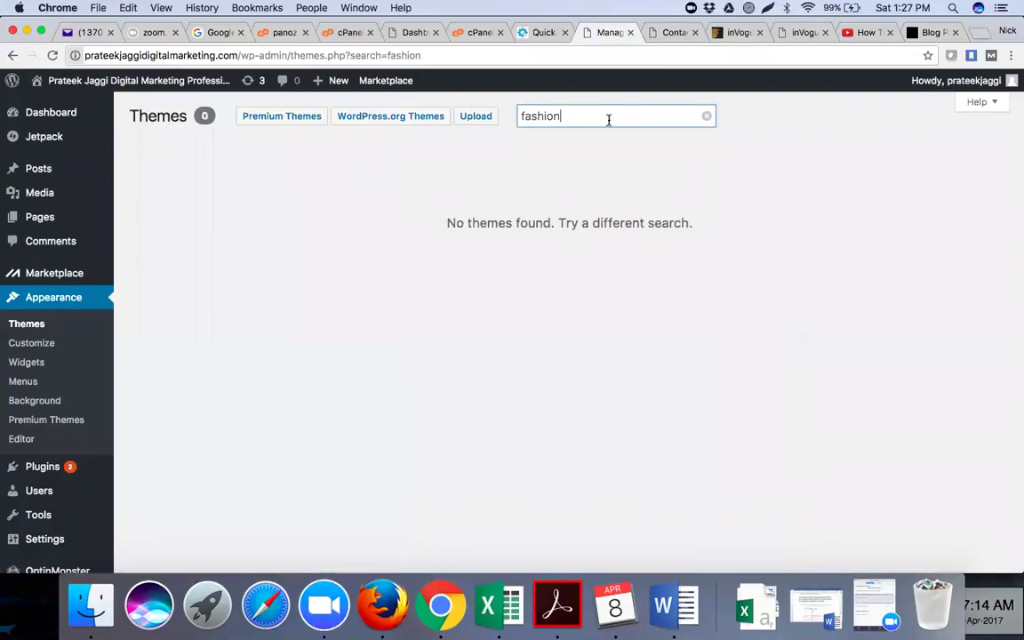
{"action": "left_click", "coordinate": [709, 116]}
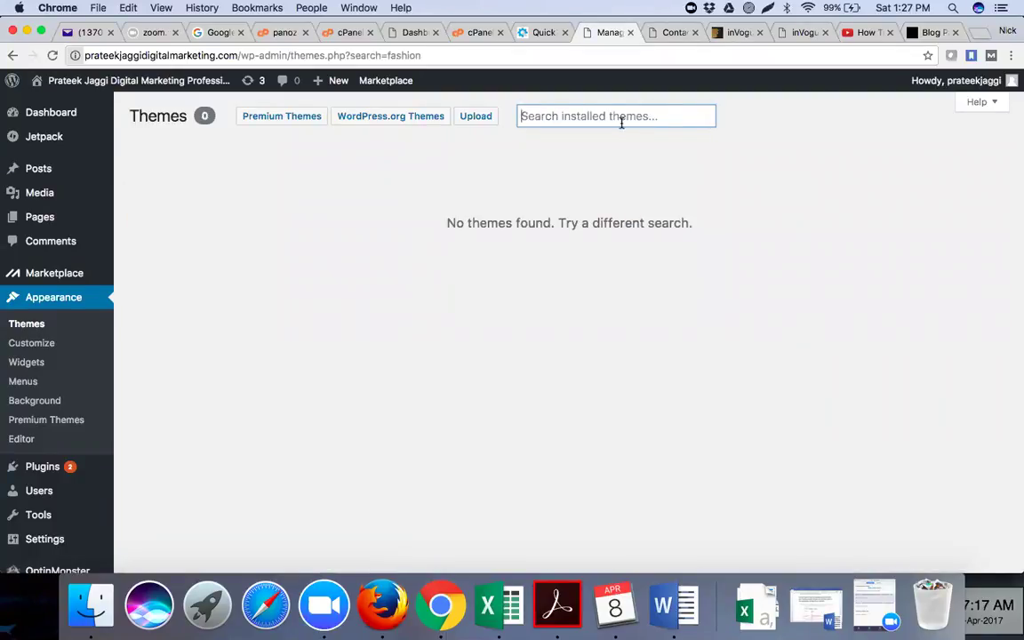
{"action": "type", "text": "gym"}
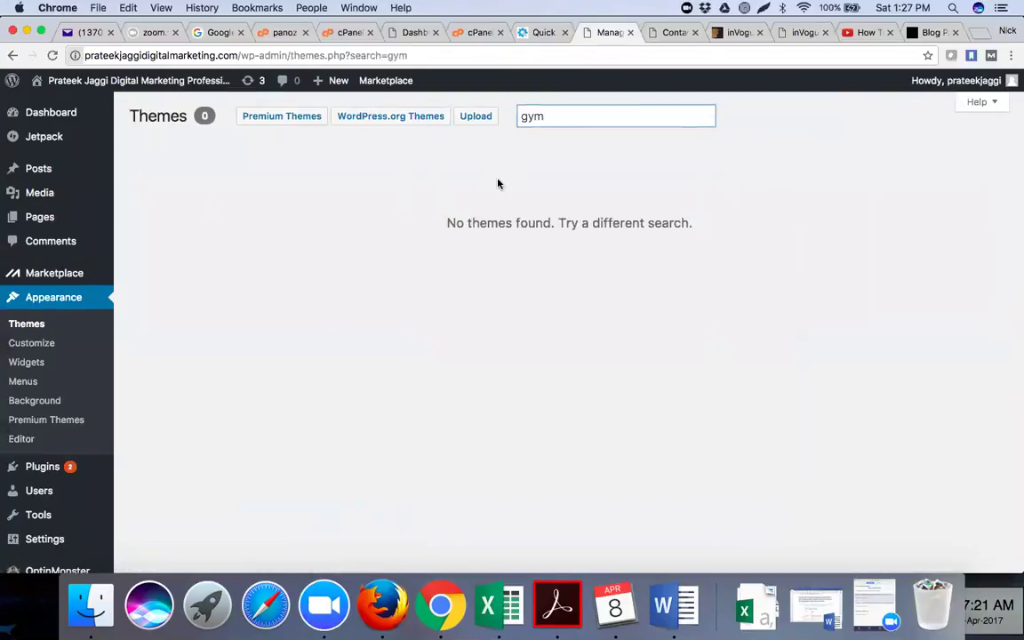
{"action": "key", "text": "BackSpace"}
{"action": "key", "text": "BackSpace"}
{"action": "key", "text": "BackSpace"}
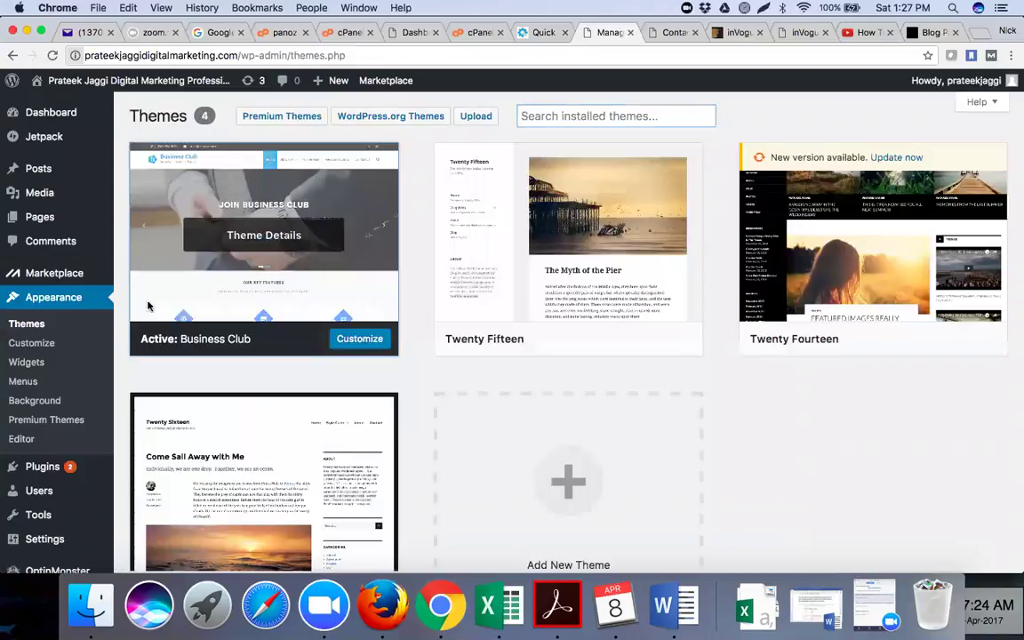
{"action": "left_click", "coordinate": [133, 276]}
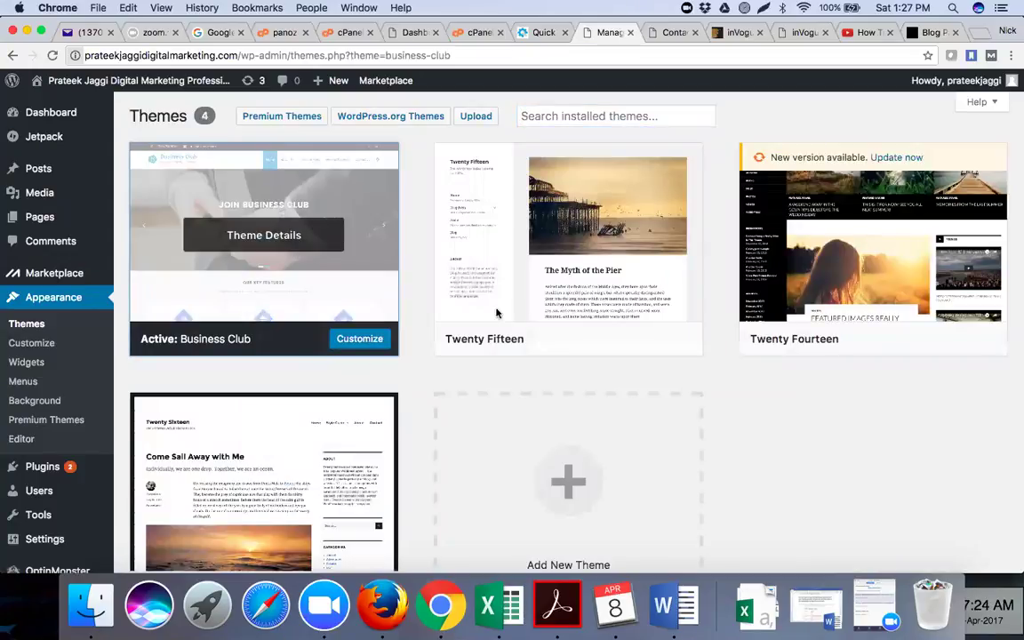
{"action": "scroll", "coordinate": [484, 361], "scroll_direction": "down", "scroll_amount": 1}
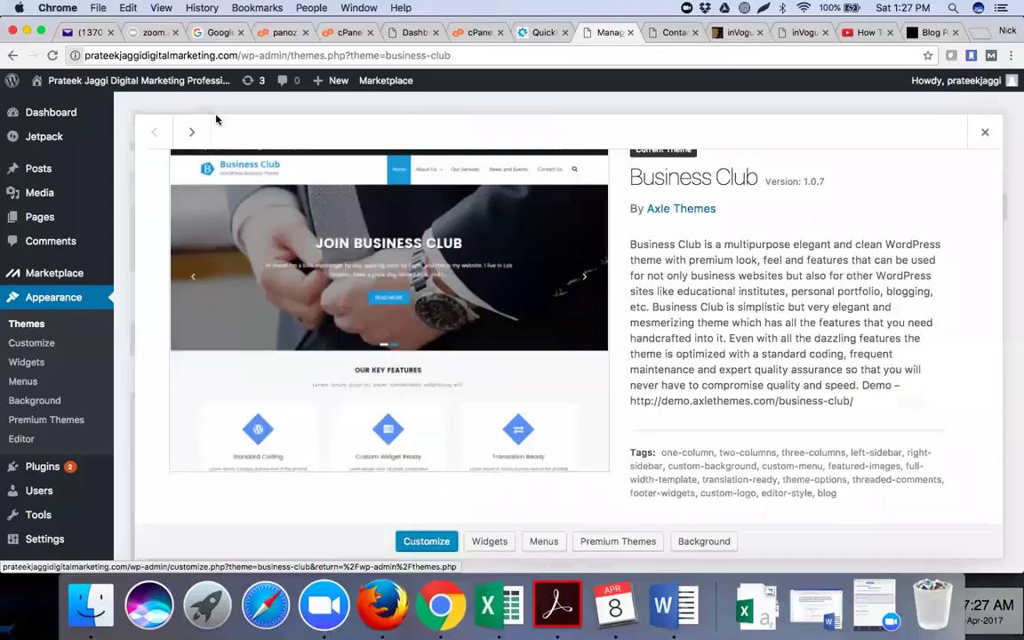
{"action": "left_click", "coordinate": [193, 132]}
{"action": "left_click", "coordinate": [193, 133]}
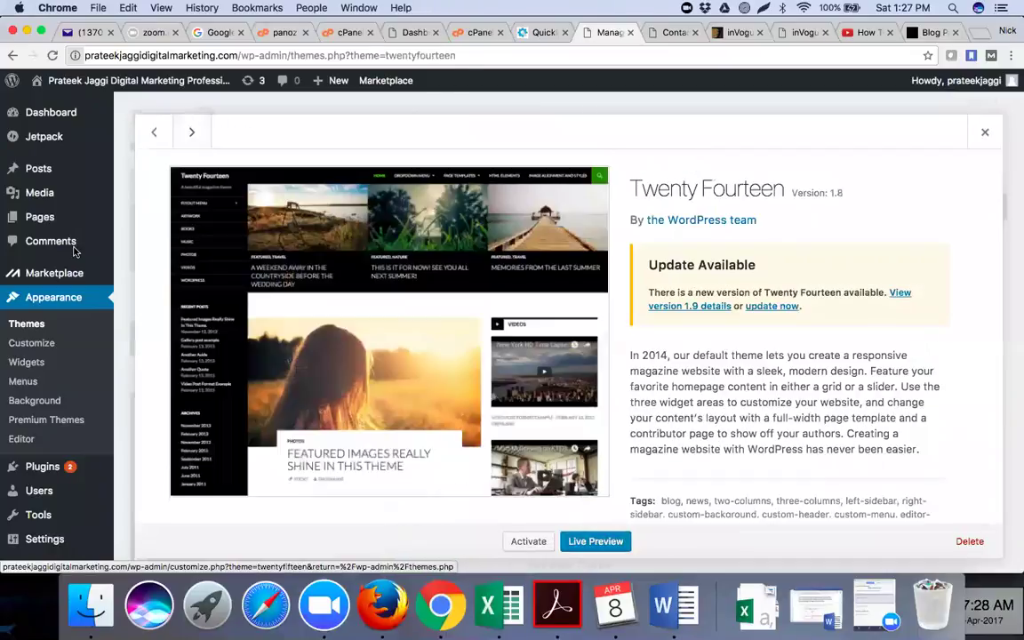
{"action": "left_click", "coordinate": [39, 323]}
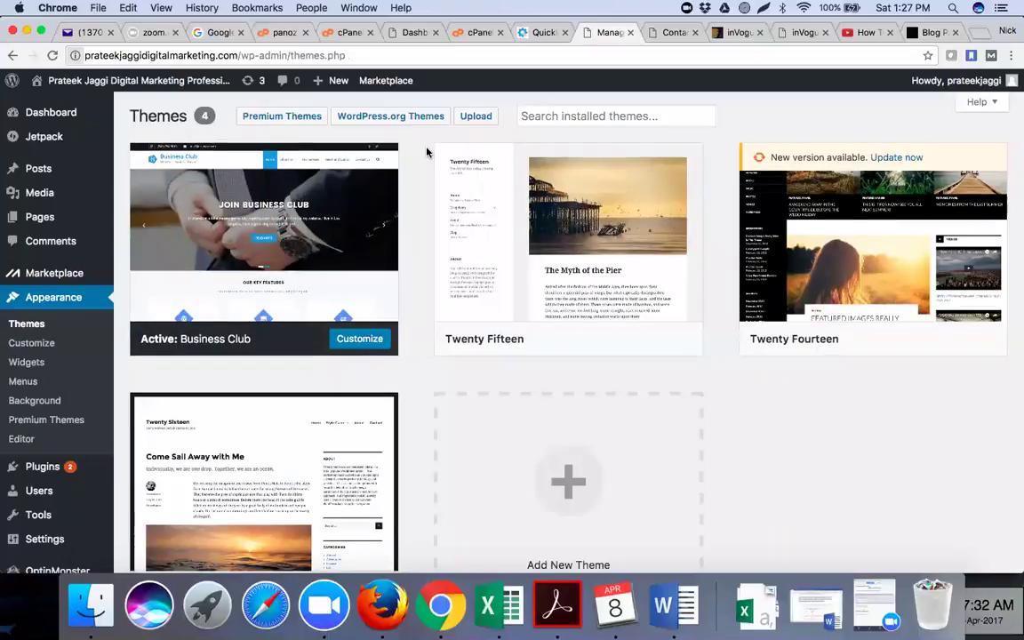
{"action": "scroll", "coordinate": [533, 373], "scroll_direction": "down", "scroll_amount": 3}
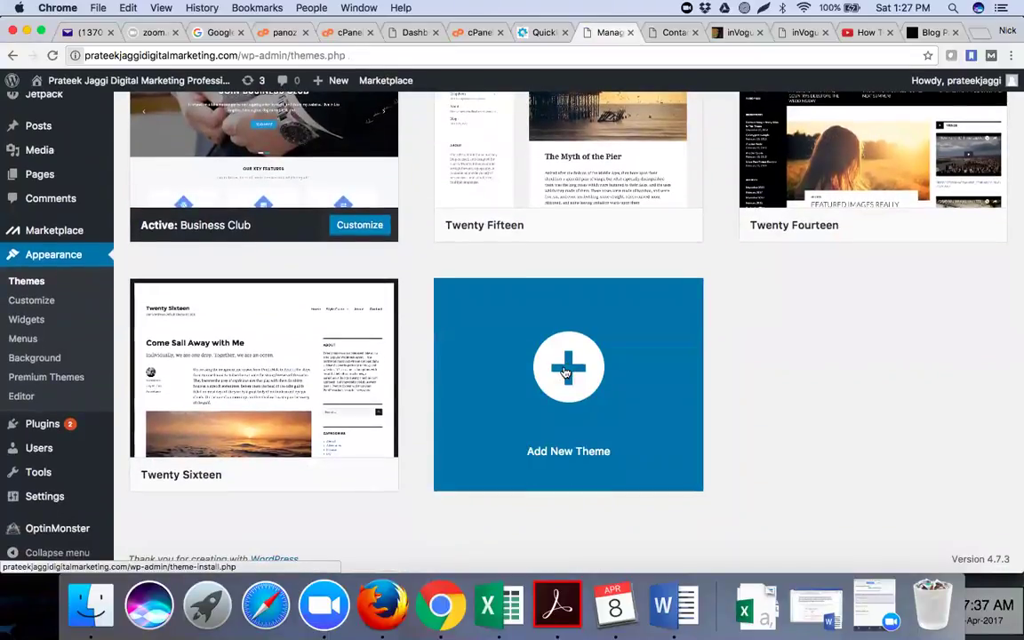
Open WordPress's Add Themes page and browse the featured grid (Twenty Seventeen, WP Store, RestImpo).
{"action": "left_click", "coordinate": [564, 372]}
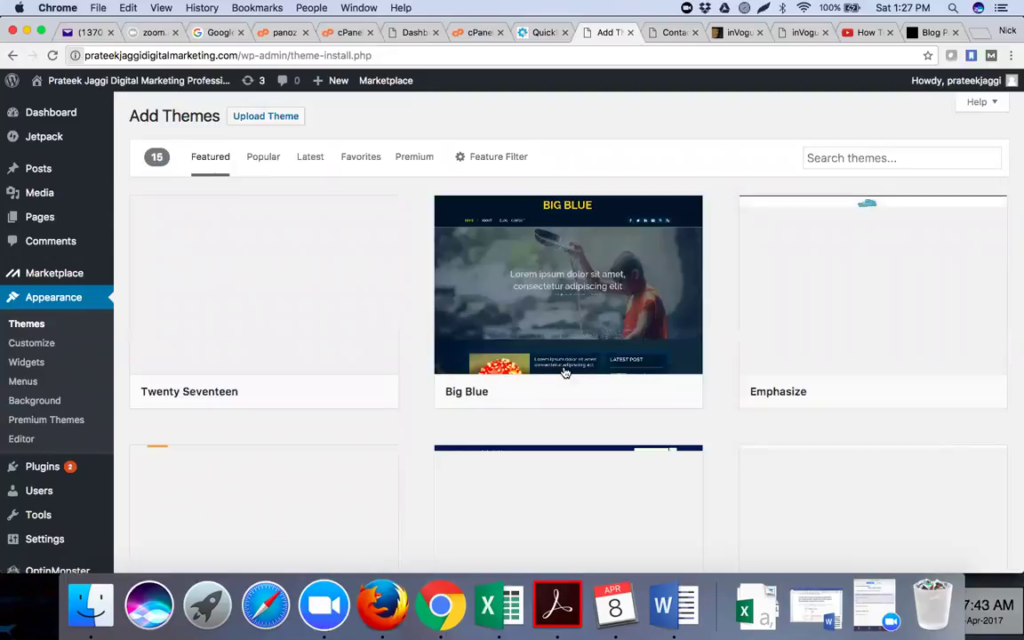
{"action": "mouse_move", "coordinate": [606, 273]}
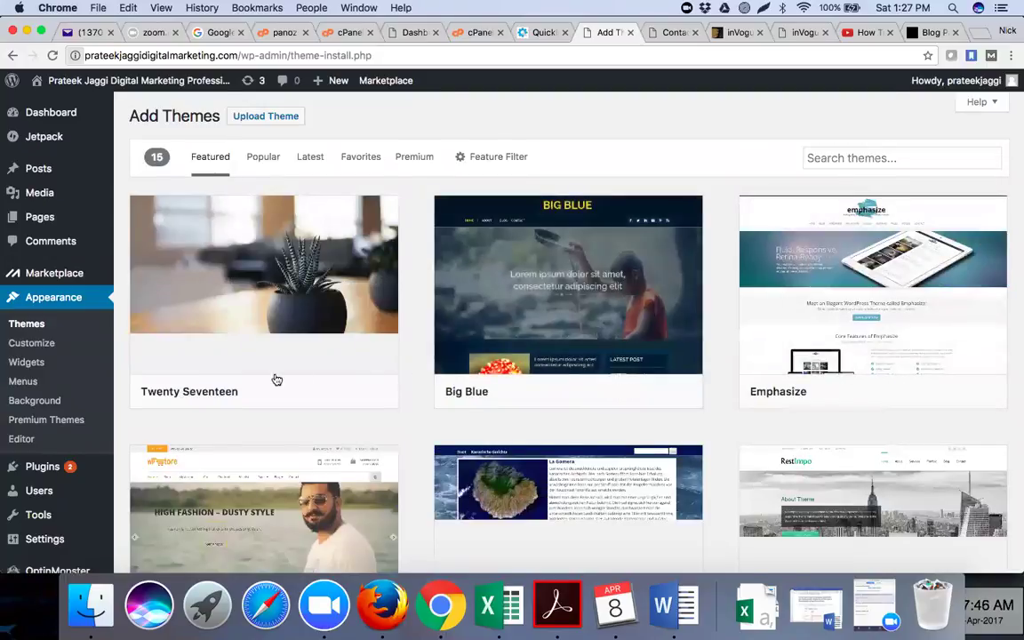
{"action": "scroll", "coordinate": [258, 331], "scroll_direction": "down", "scroll_amount": 2}
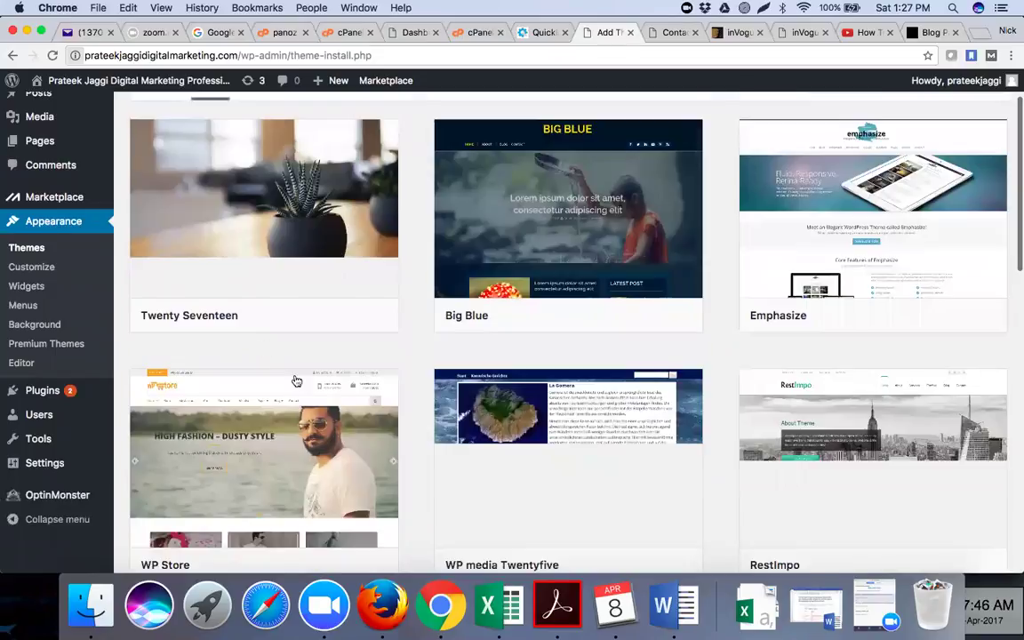
{"action": "scroll", "coordinate": [298, 391], "scroll_direction": "down", "scroll_amount": 3}
{"action": "mouse_move", "coordinate": [322, 456]}
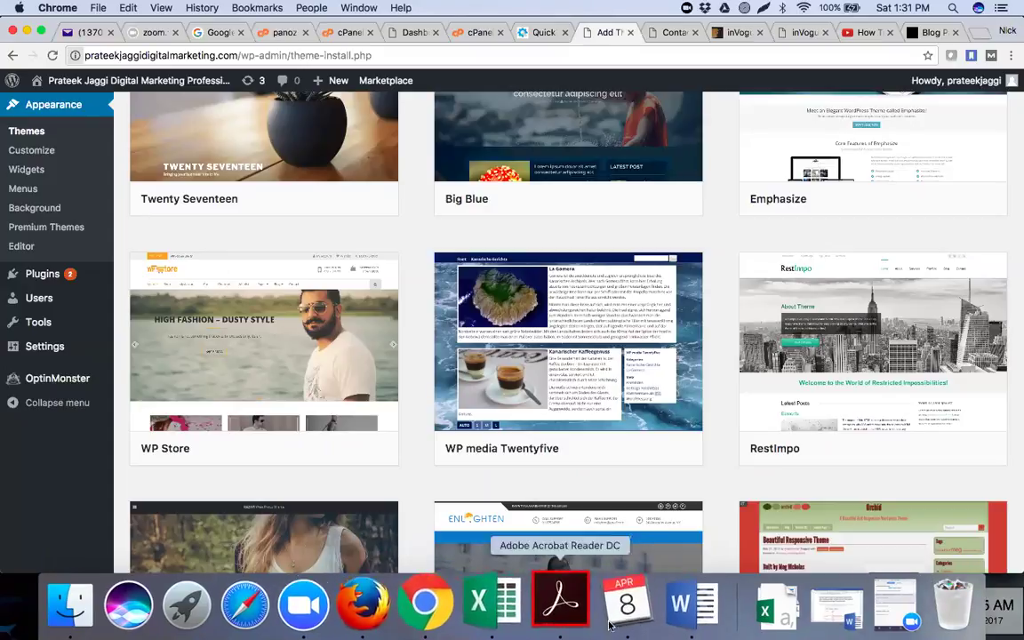
Bring Introduction Doc forward and scroll past the GoDaddy screenshot to '4) Open Cpanel' on page 13.
{"action": "left_click", "coordinate": [686, 613]}
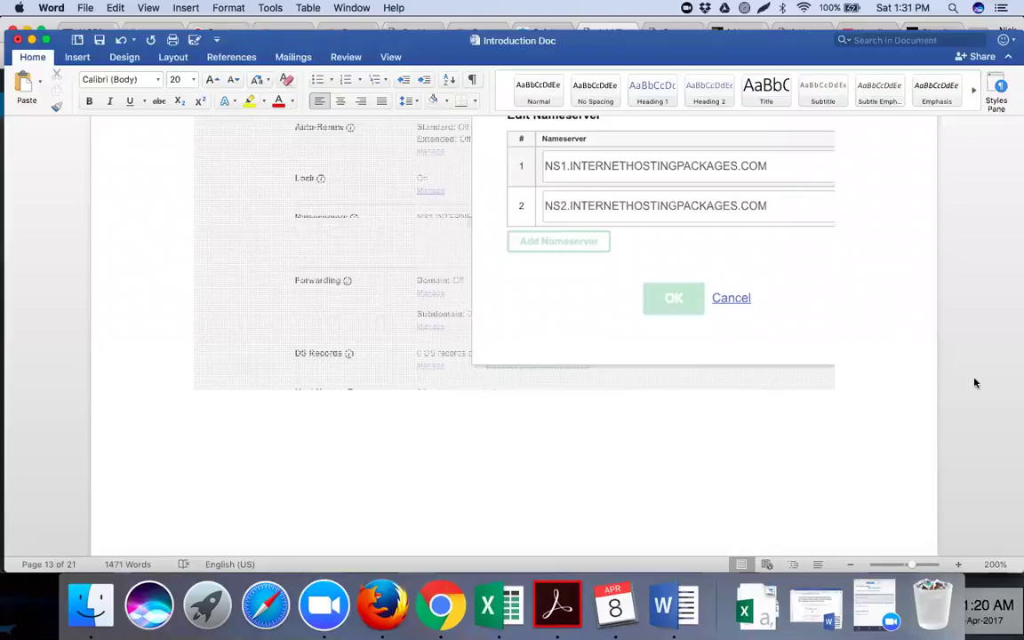
{"action": "scroll", "coordinate": [974, 383], "scroll_direction": "up", "scroll_amount": 5}
{"action": "scroll", "coordinate": [975, 382], "scroll_direction": "up", "scroll_amount": 15}
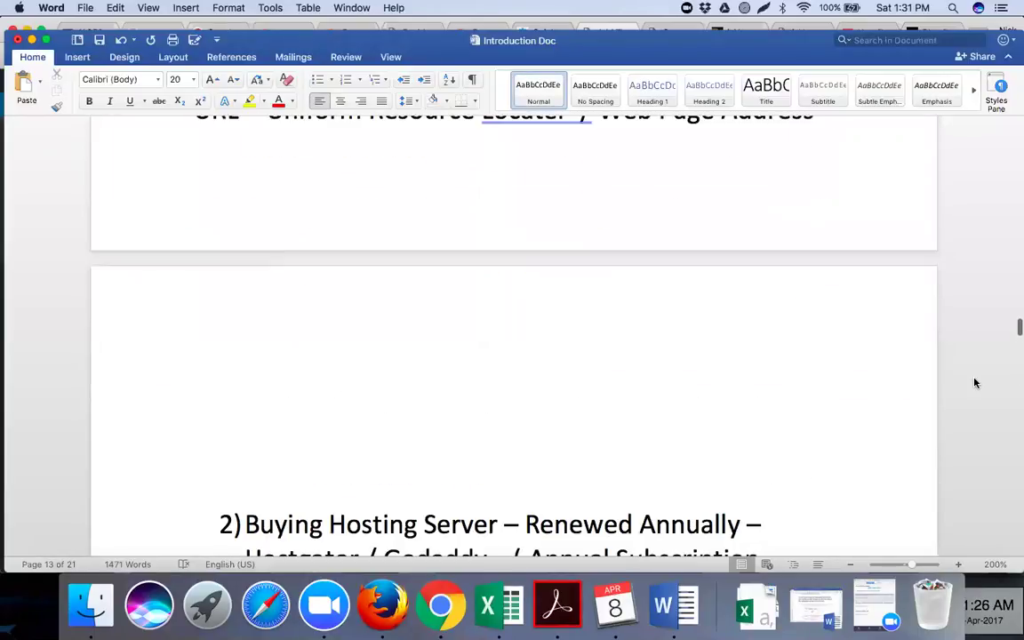
{"action": "scroll", "coordinate": [974, 382], "scroll_direction": "up", "scroll_amount": 8}
{"action": "scroll", "coordinate": [974, 382], "scroll_direction": "down", "scroll_amount": 11}
{"action": "scroll", "coordinate": [975, 382], "scroll_direction": "down", "scroll_amount": 3}
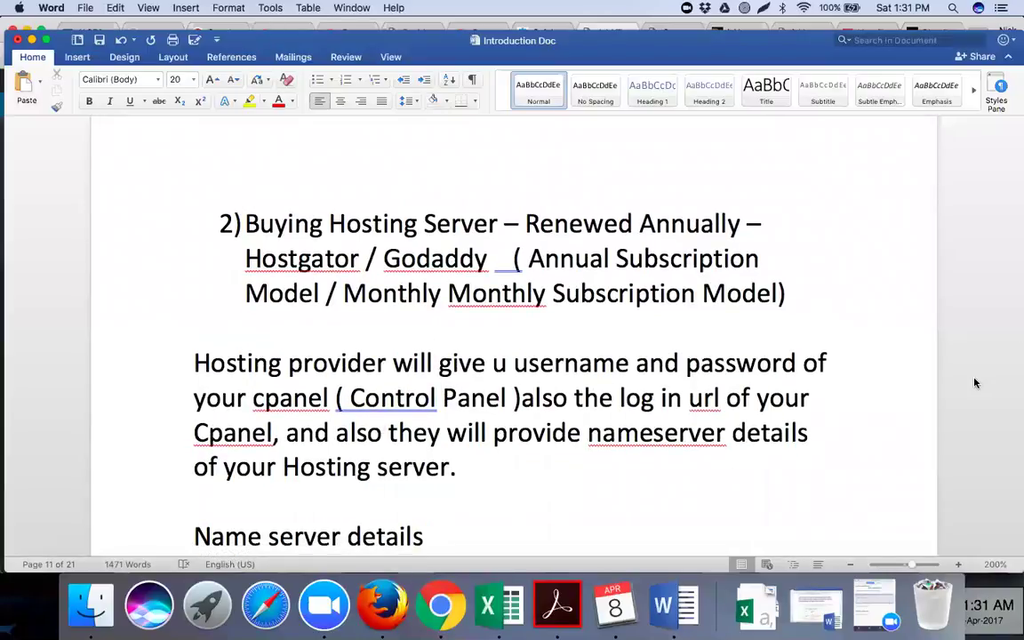
{"action": "scroll", "coordinate": [974, 382], "scroll_direction": "up", "scroll_amount": 15}
{"action": "scroll", "coordinate": [974, 382], "scroll_direction": "down", "scroll_amount": 15}
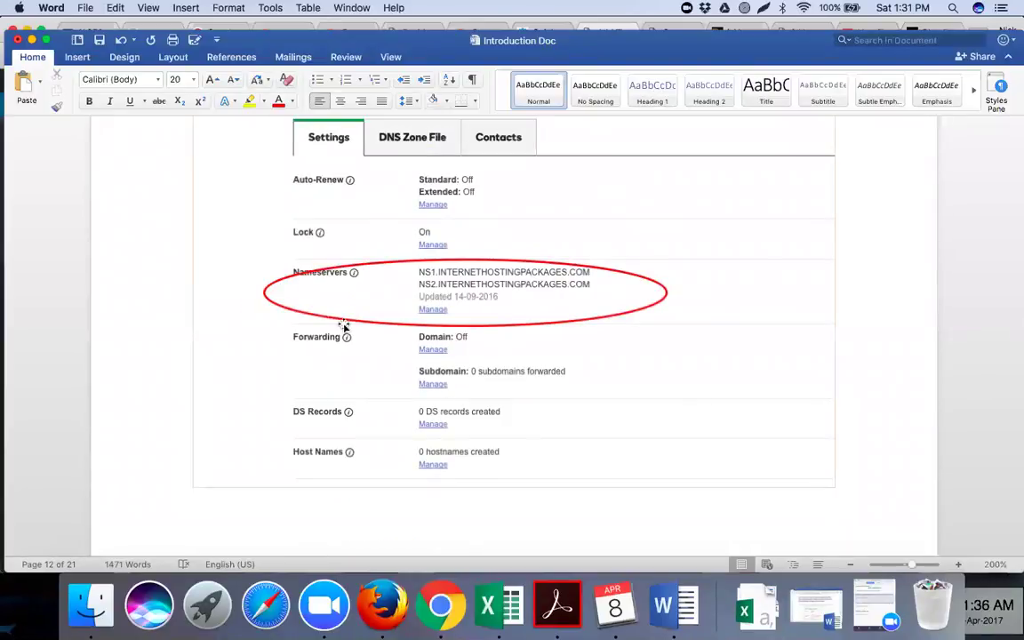
{"action": "scroll", "coordinate": [344, 325], "scroll_direction": "down", "scroll_amount": 10}
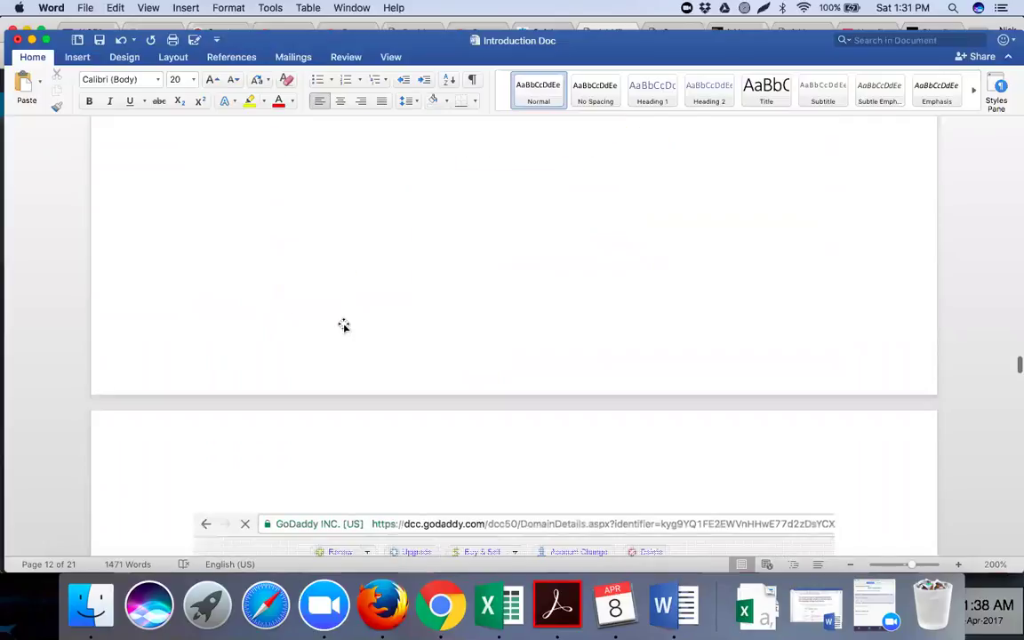
{"action": "scroll", "coordinate": [344, 326], "scroll_direction": "down", "scroll_amount": 15}
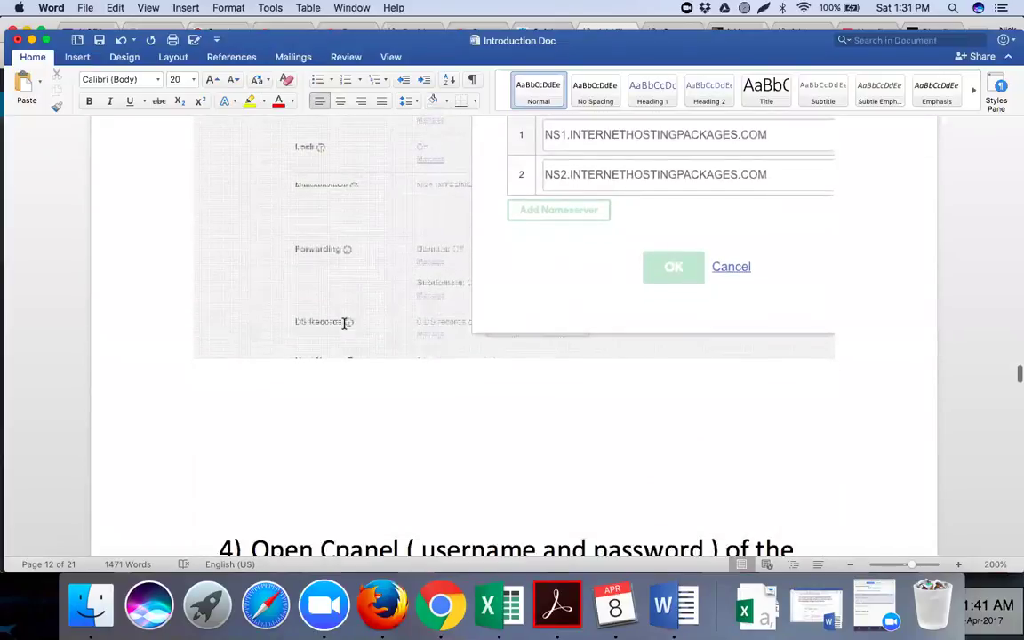
{"action": "scroll", "coordinate": [344, 325], "scroll_direction": "down", "scroll_amount": 3}
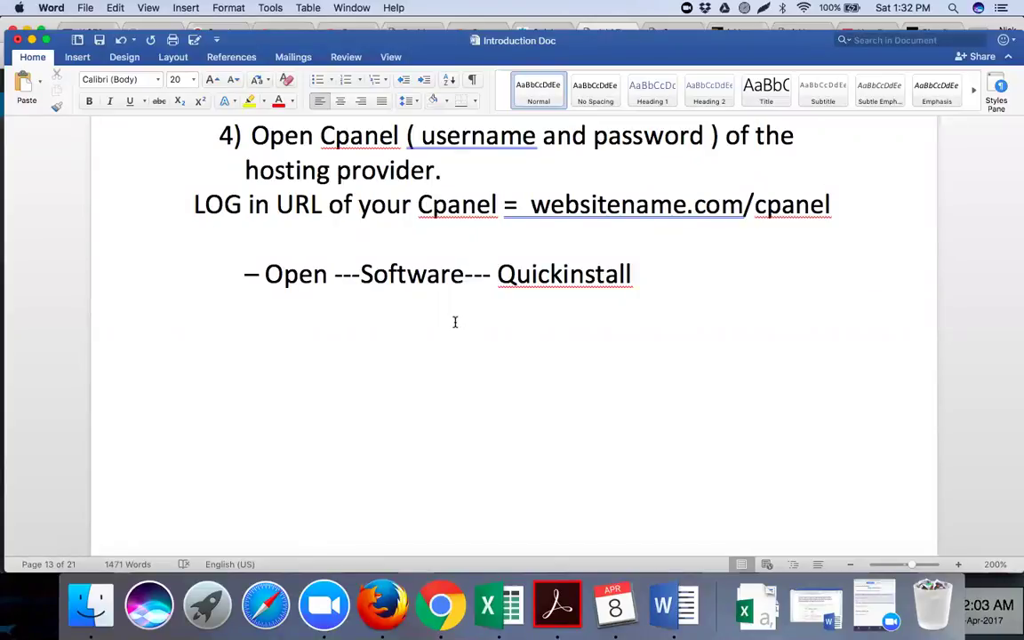
Scroll through pages 13–17 past the cPanel, Install WordPress, login and dashboard screenshots to item 7.
{"action": "scroll", "coordinate": [456, 337], "scroll_direction": "down", "scroll_amount": 1}
{"action": "scroll", "coordinate": [455, 337], "scroll_direction": "down", "scroll_amount": 10}
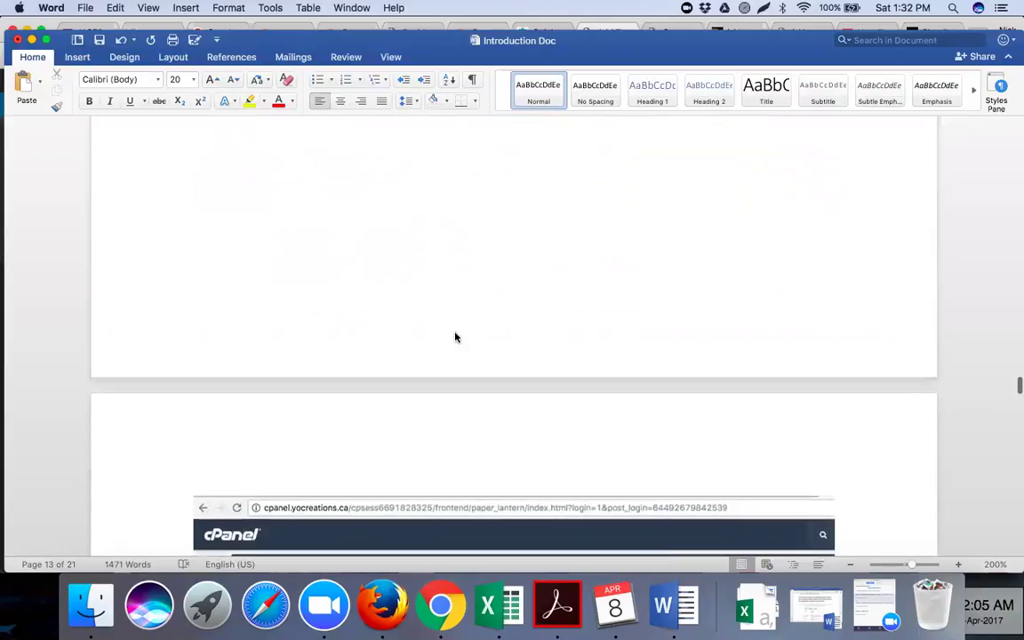
{"action": "scroll", "coordinate": [455, 336], "scroll_direction": "down", "scroll_amount": 6}
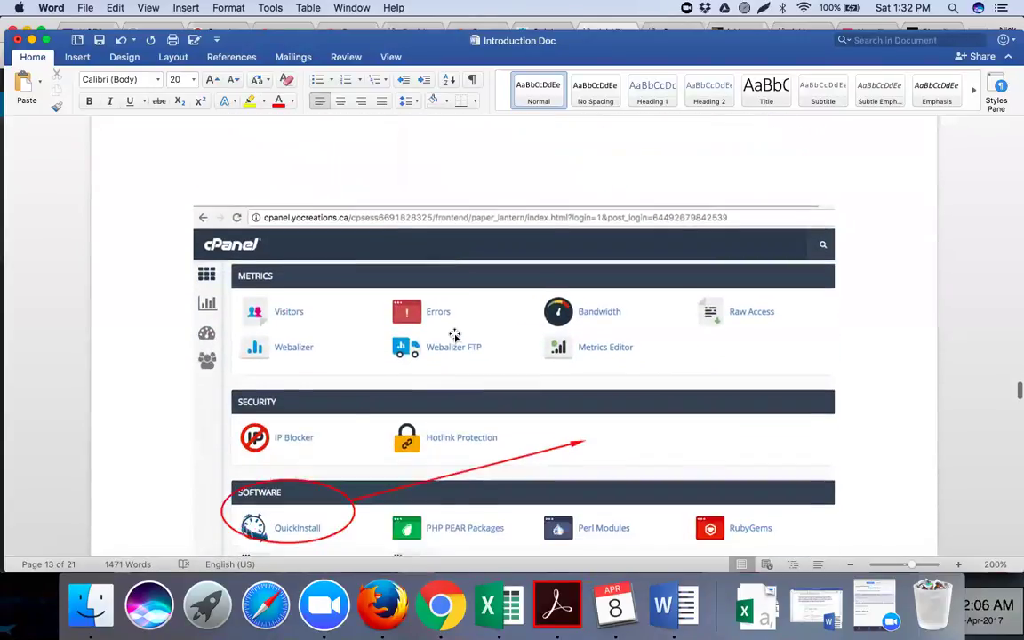
{"action": "scroll", "coordinate": [455, 337], "scroll_direction": "down", "scroll_amount": 4}
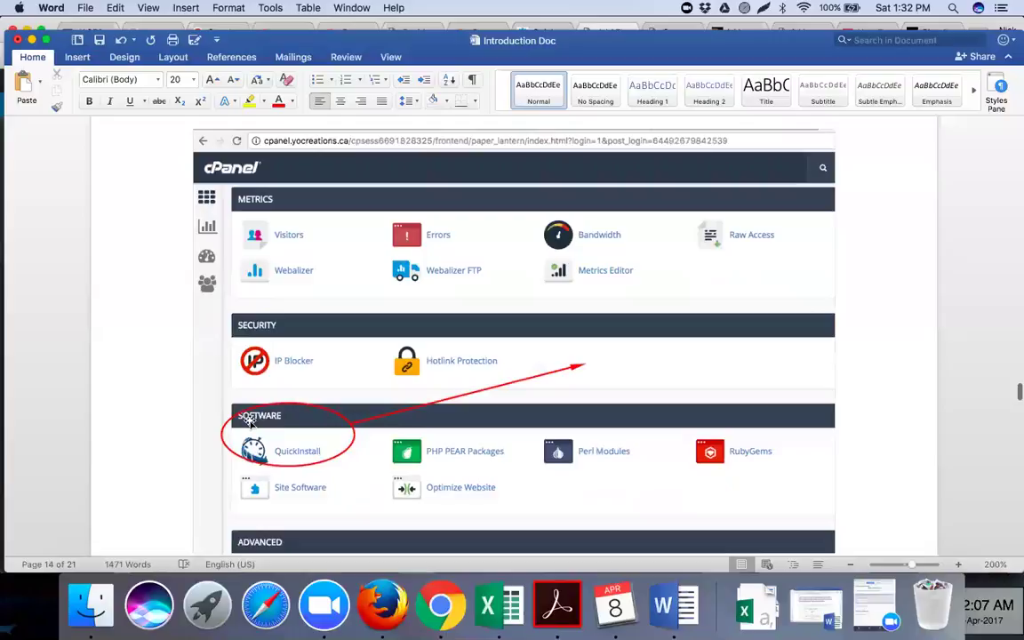
{"action": "scroll", "coordinate": [275, 442], "scroll_direction": "down", "scroll_amount": 8}
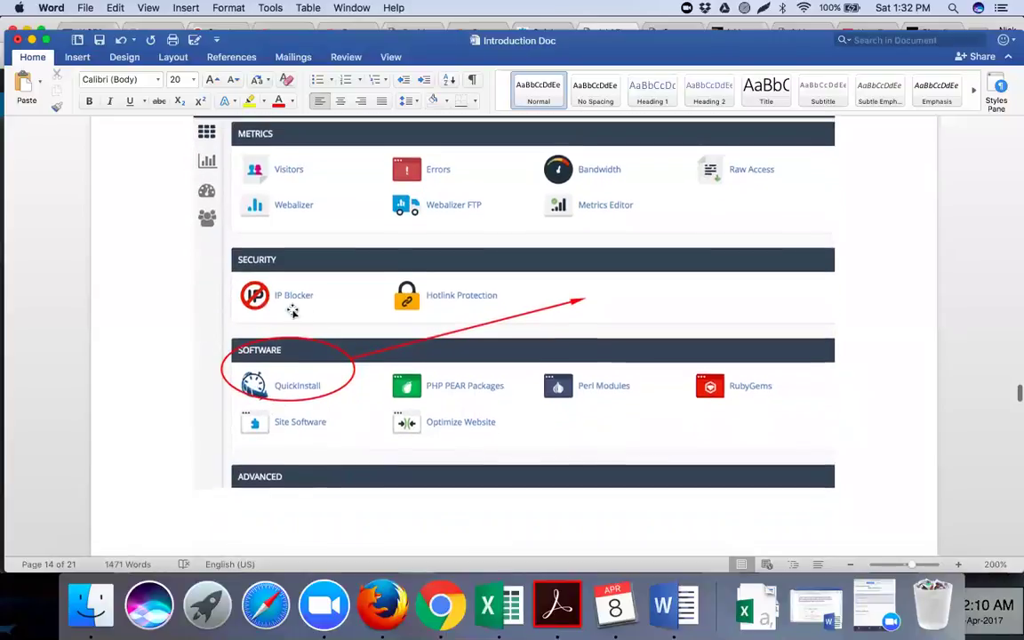
{"action": "scroll", "coordinate": [285, 348], "scroll_direction": "down", "scroll_amount": 7}
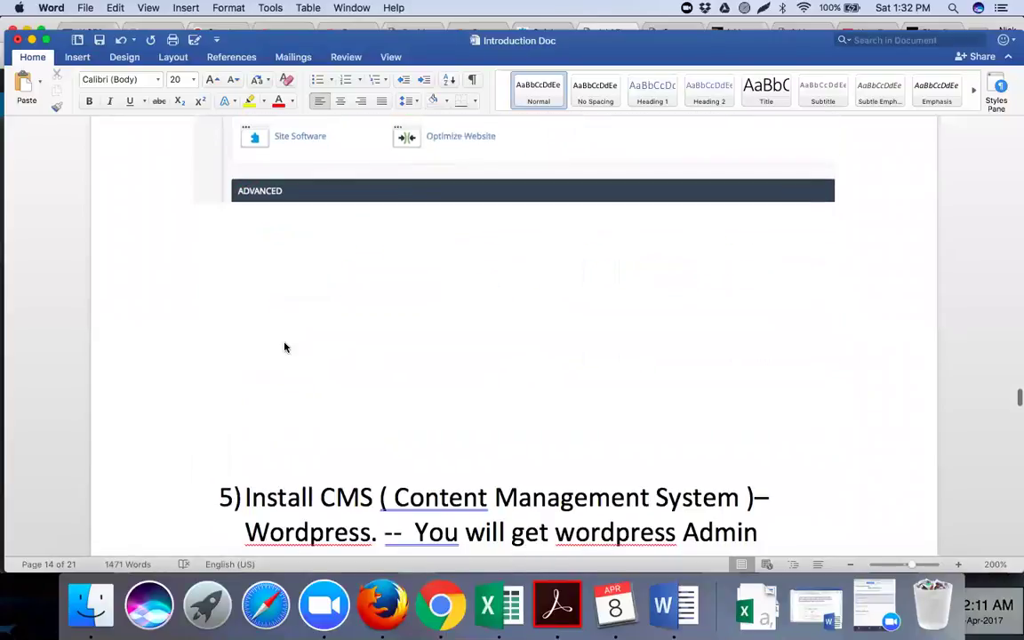
{"action": "scroll", "coordinate": [285, 348], "scroll_direction": "down", "scroll_amount": 2}
{"action": "scroll", "coordinate": [284, 347], "scroll_direction": "down", "scroll_amount": 8}
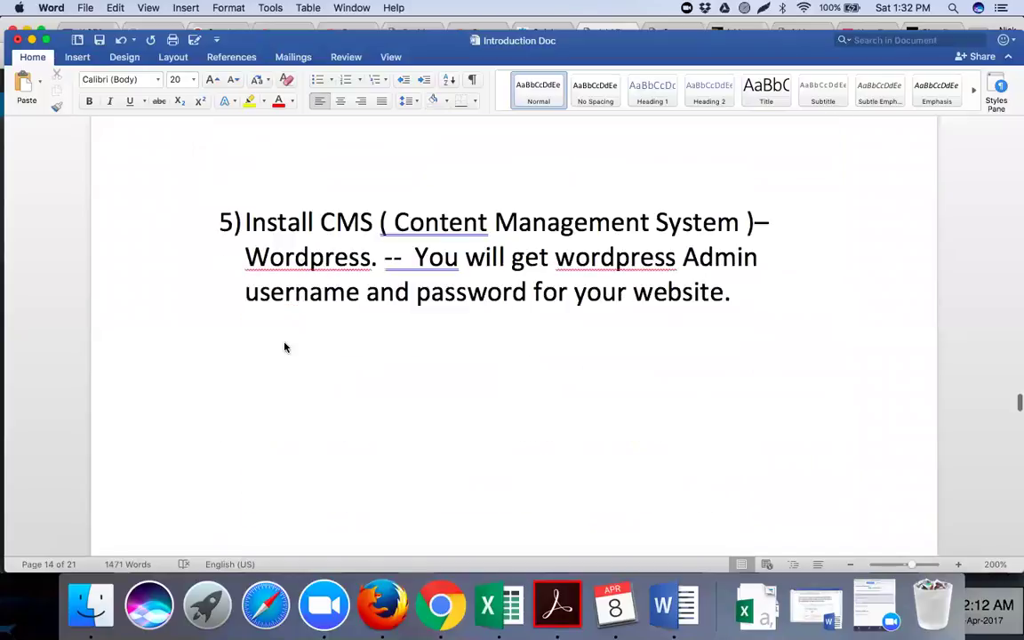
{"action": "scroll", "coordinate": [484, 384], "scroll_direction": "down", "scroll_amount": 8}
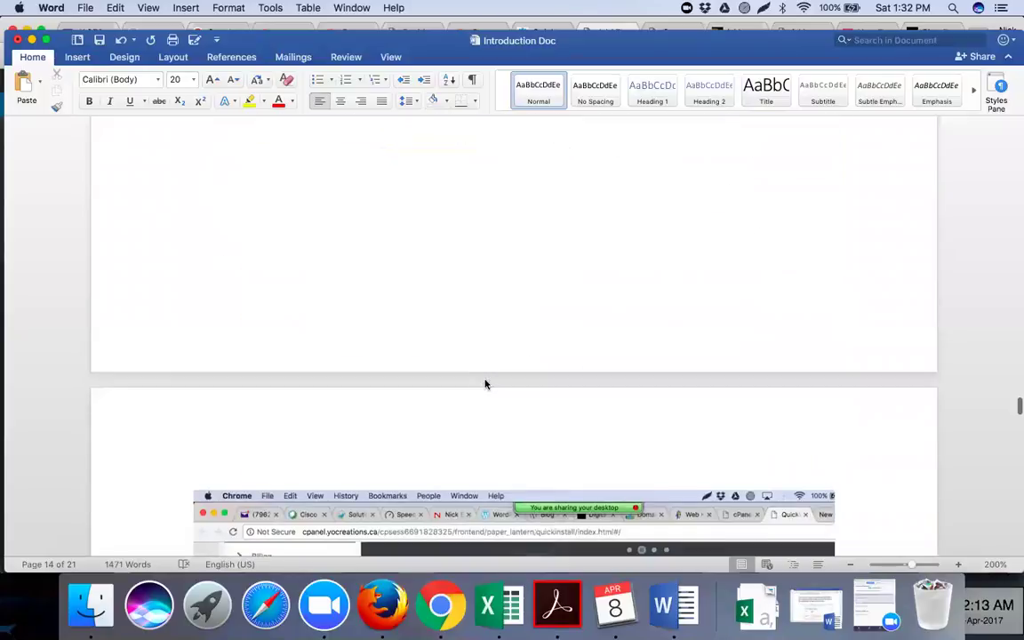
{"action": "scroll", "coordinate": [485, 382], "scroll_direction": "down", "scroll_amount": 10}
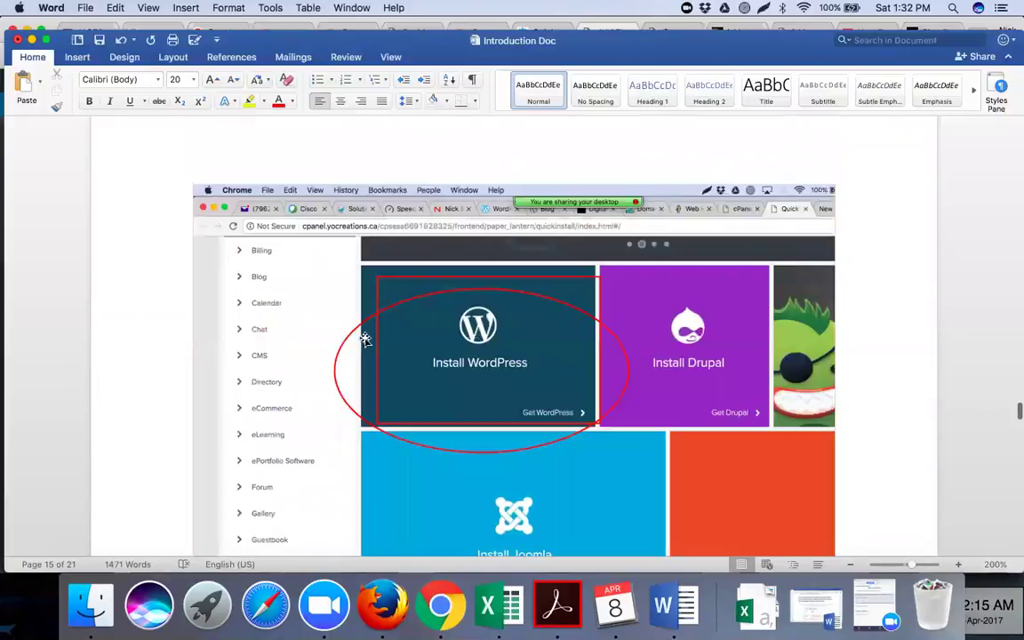
{"action": "scroll", "coordinate": [361, 338], "scroll_direction": "down", "scroll_amount": 10}
{"action": "scroll", "coordinate": [394, 458], "scroll_direction": "down", "scroll_amount": 10}
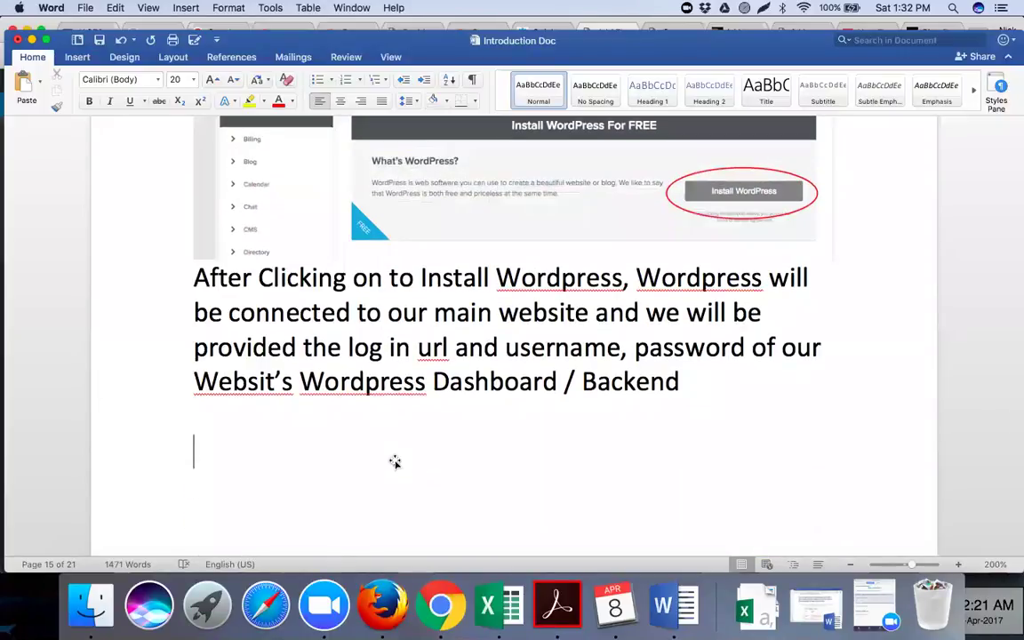
{"action": "scroll", "coordinate": [394, 459], "scroll_direction": "down", "scroll_amount": 5}
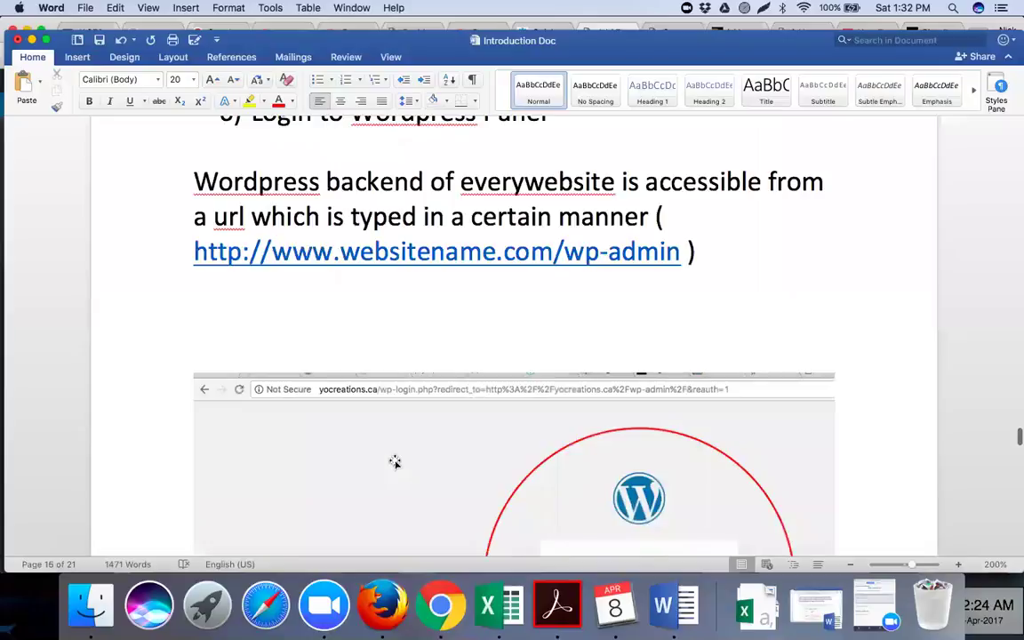
{"action": "scroll", "coordinate": [392, 409], "scroll_direction": "up", "scroll_amount": 1}
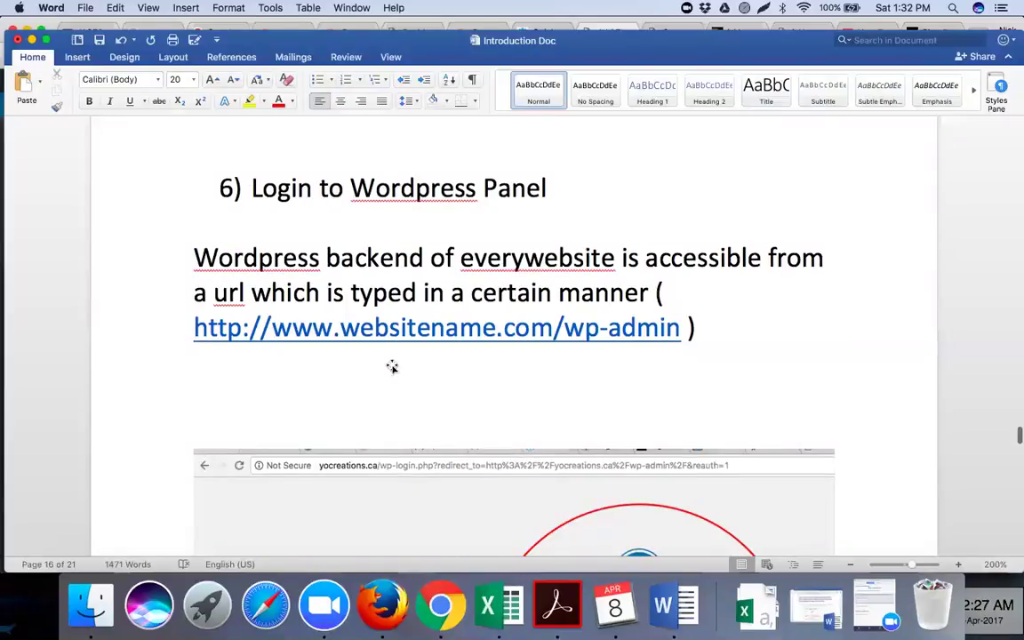
{"action": "scroll", "coordinate": [393, 366], "scroll_direction": "down", "scroll_amount": 4}
{"action": "scroll", "coordinate": [391, 366], "scroll_direction": "up", "scroll_amount": 2}
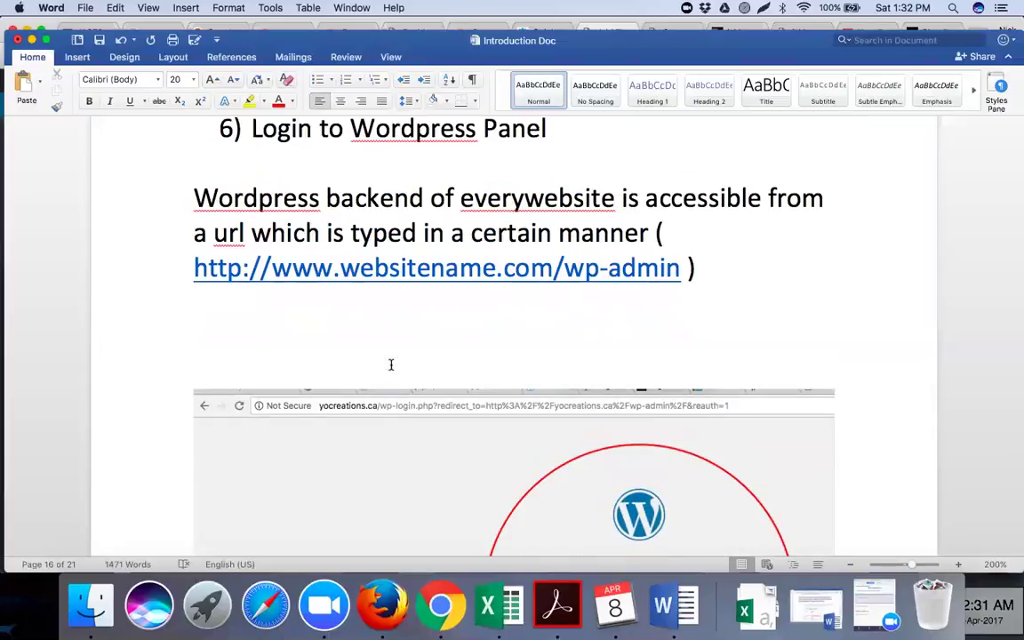
{"action": "scroll", "coordinate": [392, 366], "scroll_direction": "down", "scroll_amount": 3}
{"action": "scroll", "coordinate": [392, 366], "scroll_direction": "down", "scroll_amount": 2}
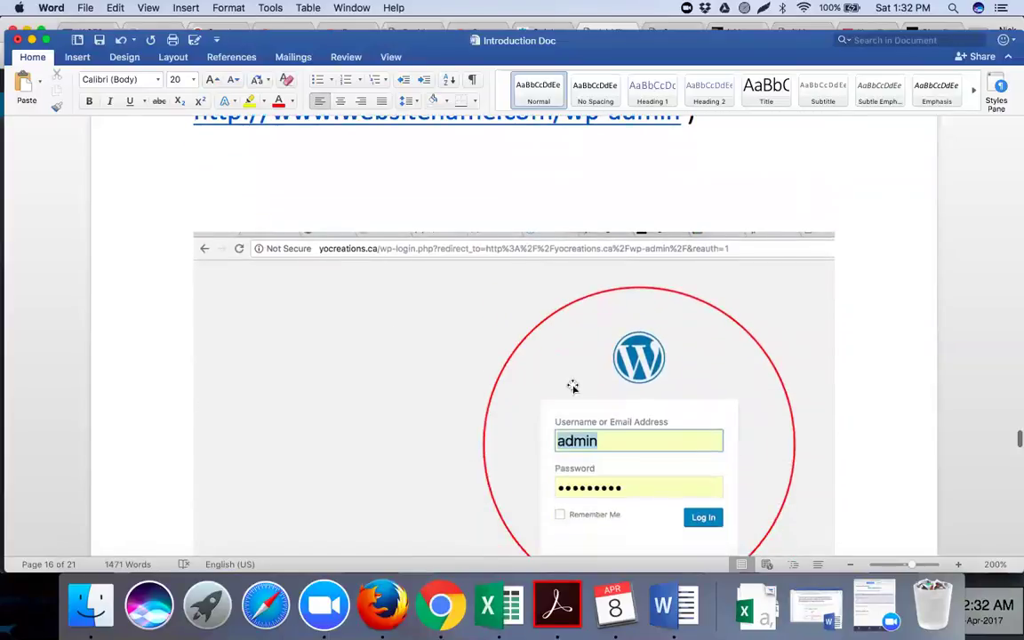
{"action": "scroll", "coordinate": [584, 444], "scroll_direction": "down", "scroll_amount": 10}
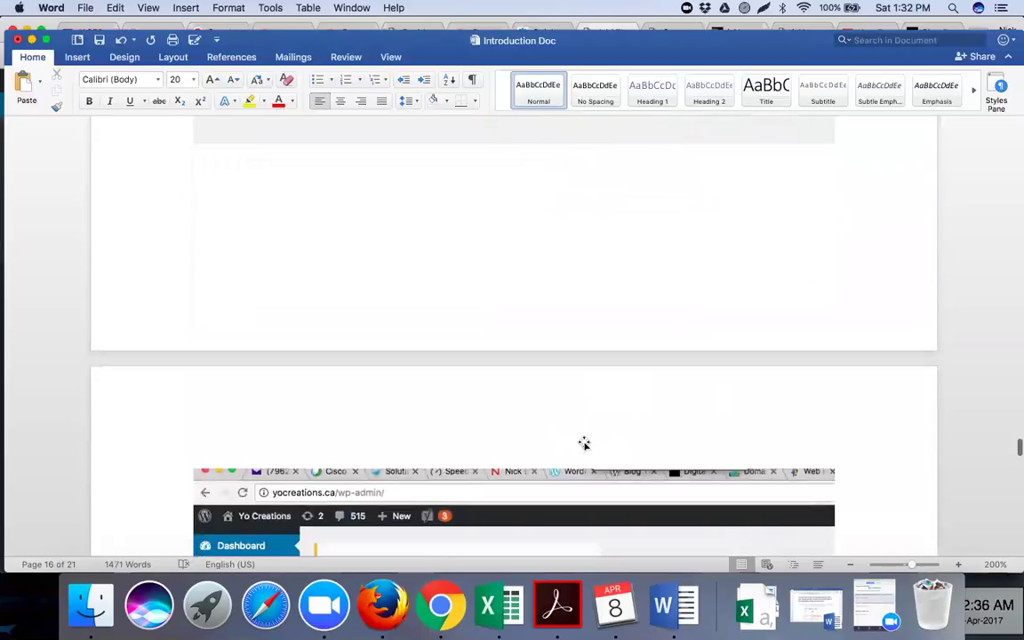
{"action": "scroll", "coordinate": [584, 443], "scroll_direction": "down", "scroll_amount": 8}
{"action": "scroll", "coordinate": [278, 227], "scroll_direction": "down", "scroll_amount": 2}
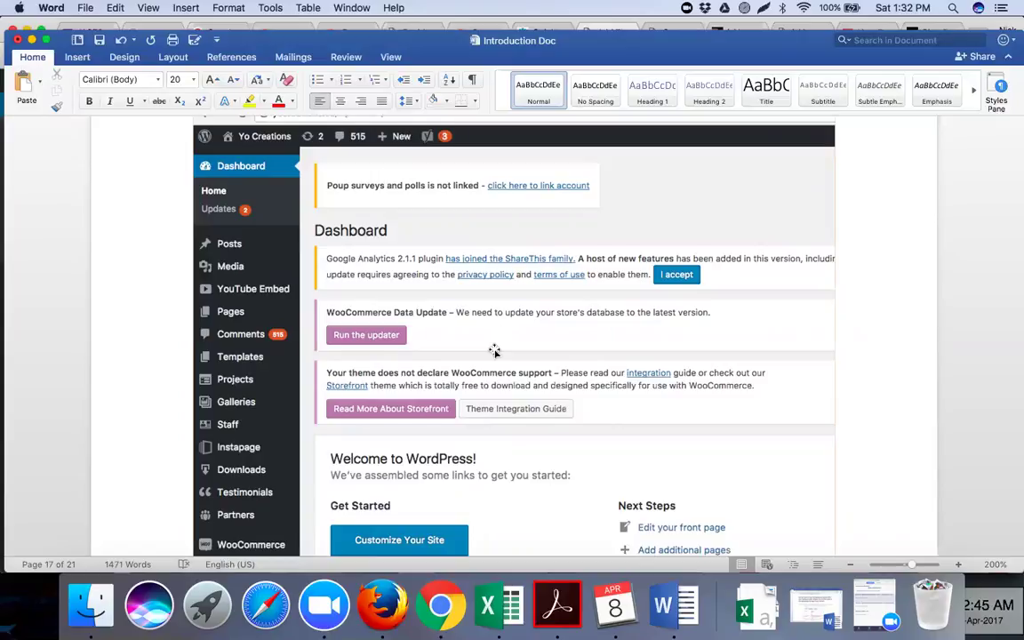
{"action": "scroll", "coordinate": [493, 349], "scroll_direction": "down", "scroll_amount": 2}
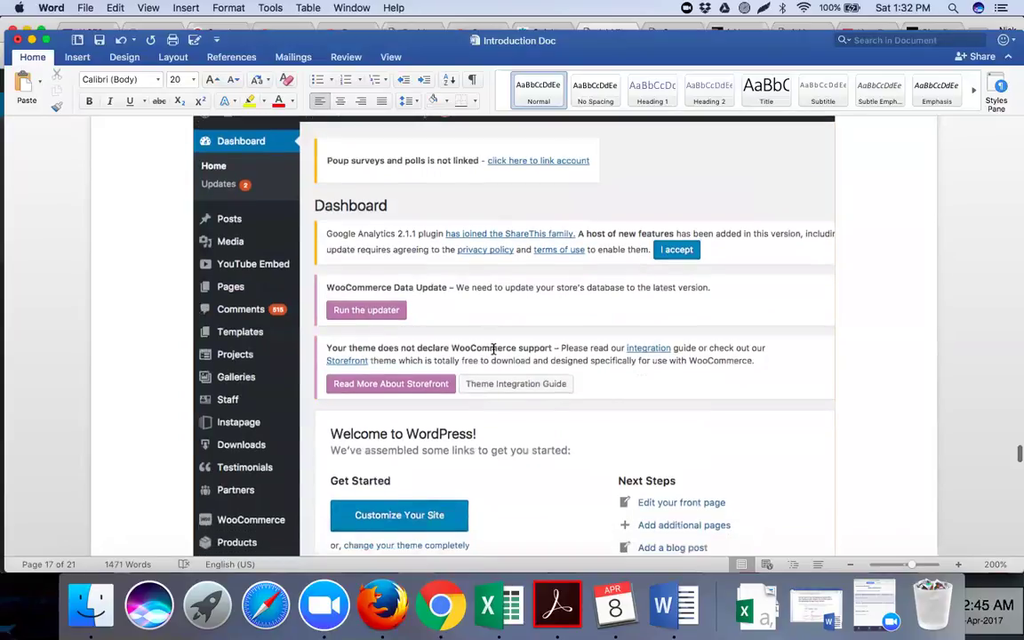
{"action": "scroll", "coordinate": [492, 349], "scroll_direction": "down", "scroll_amount": 10}
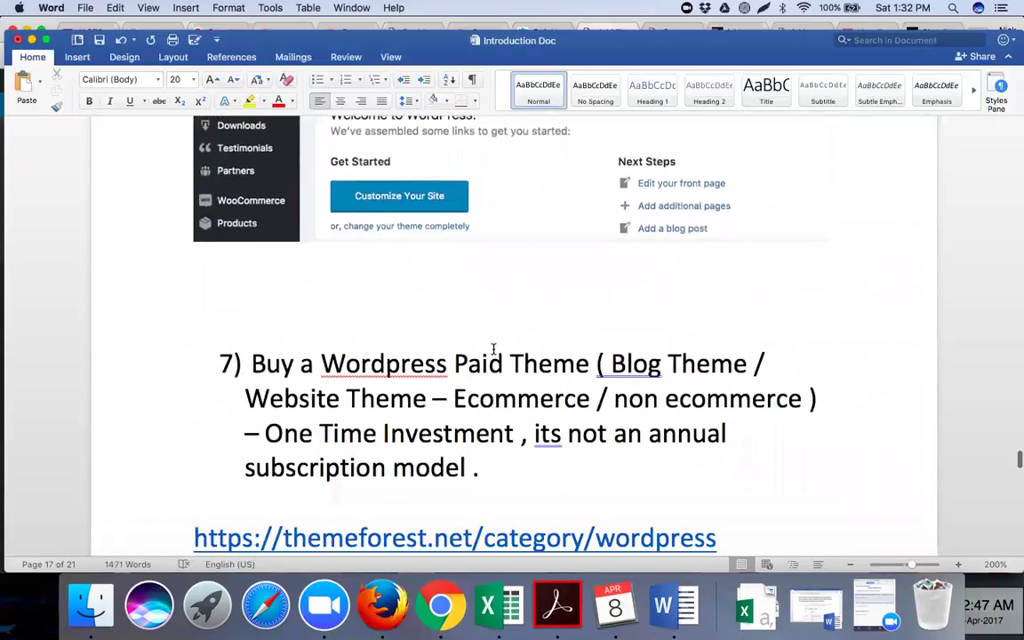
{"action": "scroll", "coordinate": [493, 350], "scroll_direction": "down", "scroll_amount": 3}
{"action": "scroll", "coordinate": [493, 349], "scroll_direction": "down", "scroll_amount": 15}
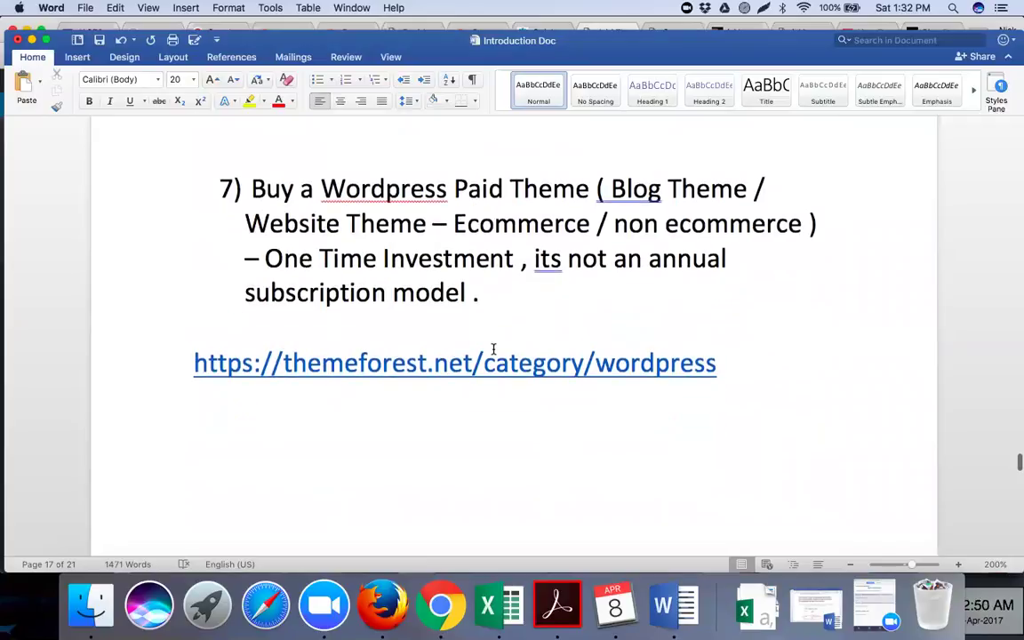
{"action": "scroll", "coordinate": [494, 349], "scroll_direction": "up", "scroll_amount": 14}
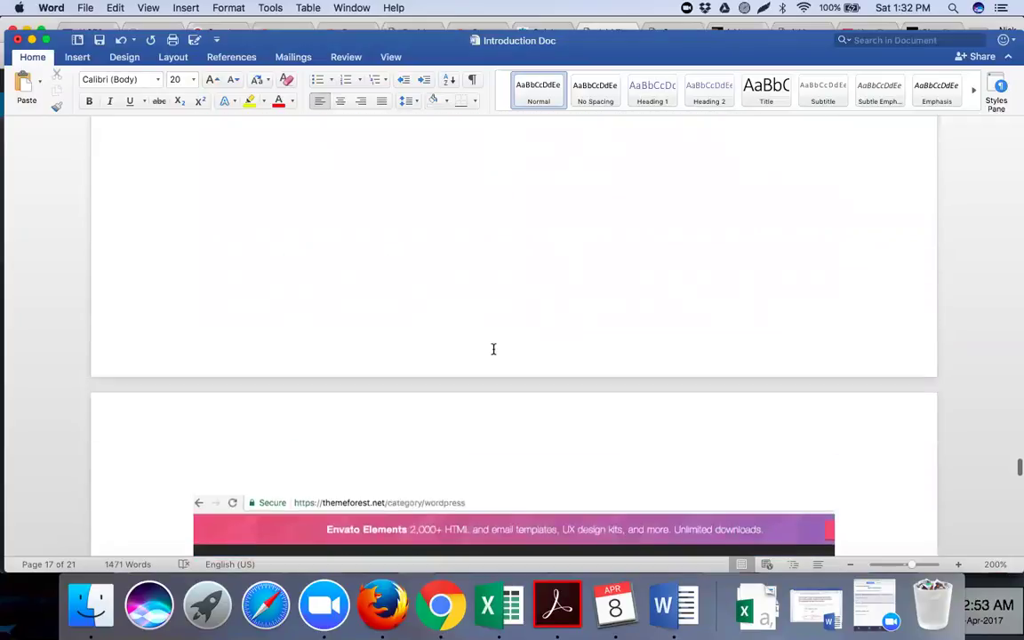
{"action": "scroll", "coordinate": [247, 250], "scroll_direction": "up", "scroll_amount": 15}
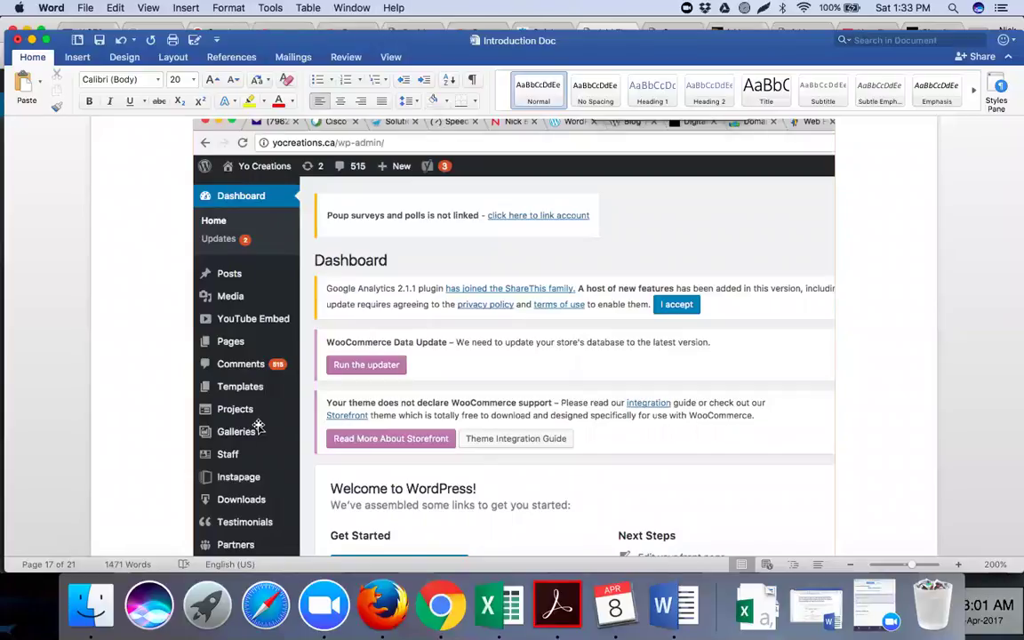
{"action": "scroll", "coordinate": [268, 420], "scroll_direction": "down", "scroll_amount": 1}
{"action": "scroll", "coordinate": [269, 418], "scroll_direction": "down", "scroll_amount": 4}
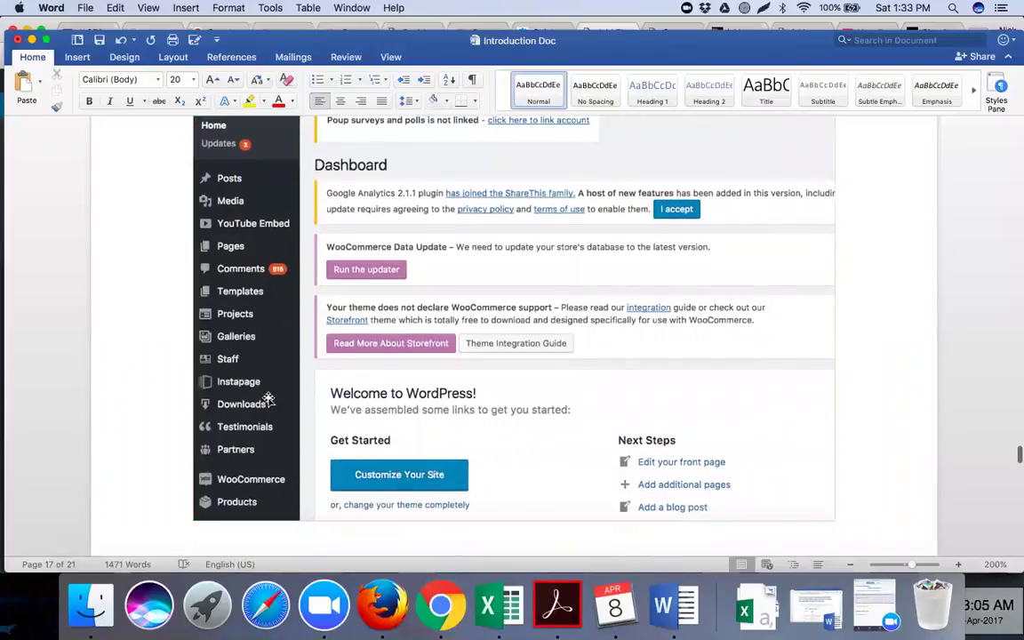
{"action": "scroll", "coordinate": [495, 350], "scroll_direction": "down", "scroll_amount": 1}
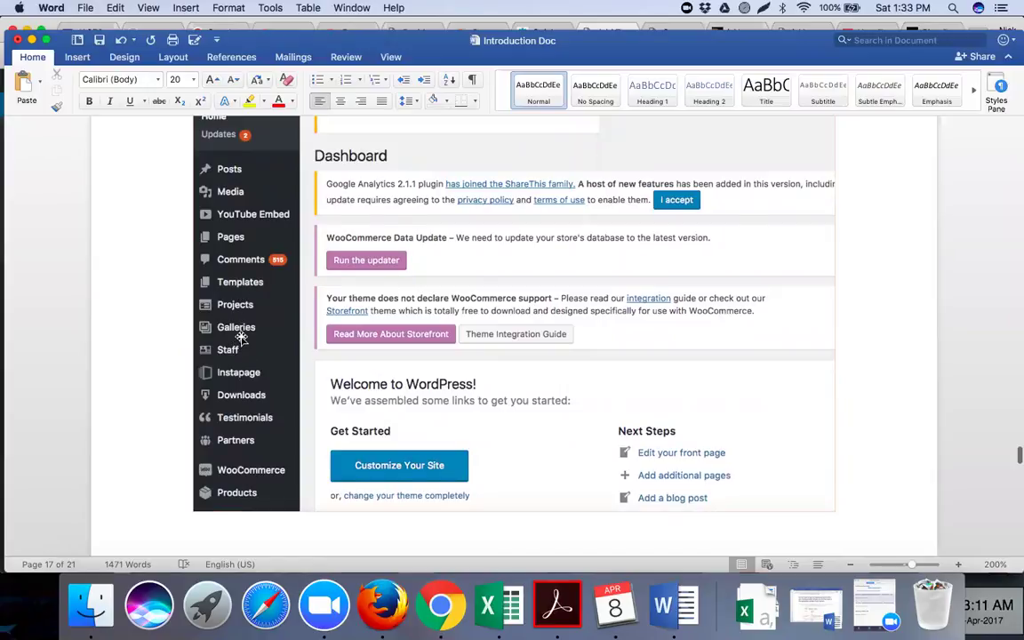
{"action": "scroll", "coordinate": [404, 423], "scroll_direction": "down", "scroll_amount": 5}
{"action": "scroll", "coordinate": [420, 419], "scroll_direction": "down", "scroll_amount": 1}
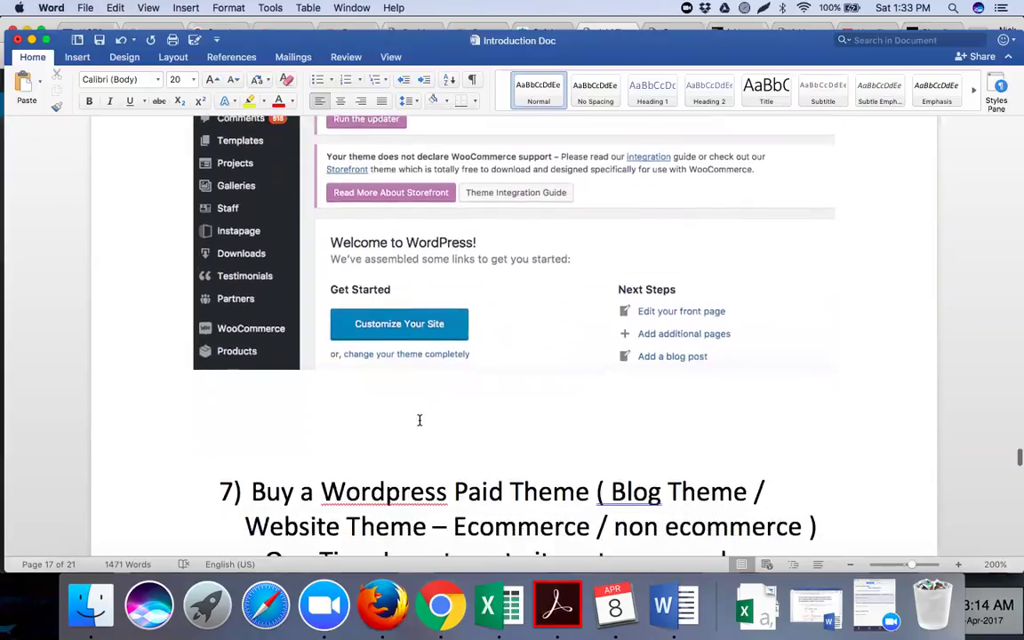
{"action": "scroll", "coordinate": [420, 419], "scroll_direction": "down", "scroll_amount": 3}
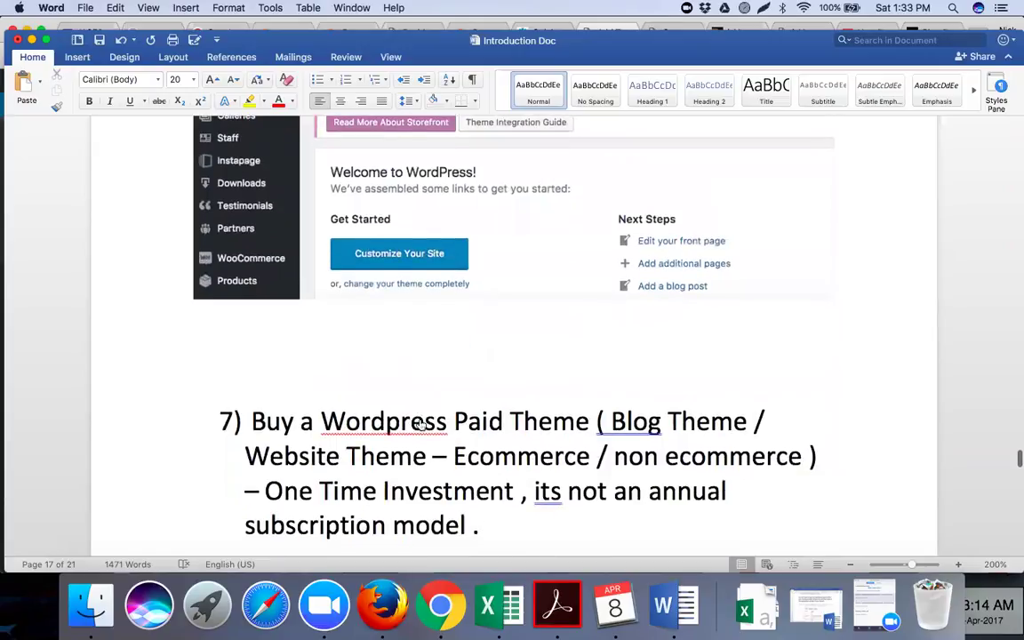
{"action": "scroll", "coordinate": [420, 422], "scroll_direction": "down", "scroll_amount": 12}
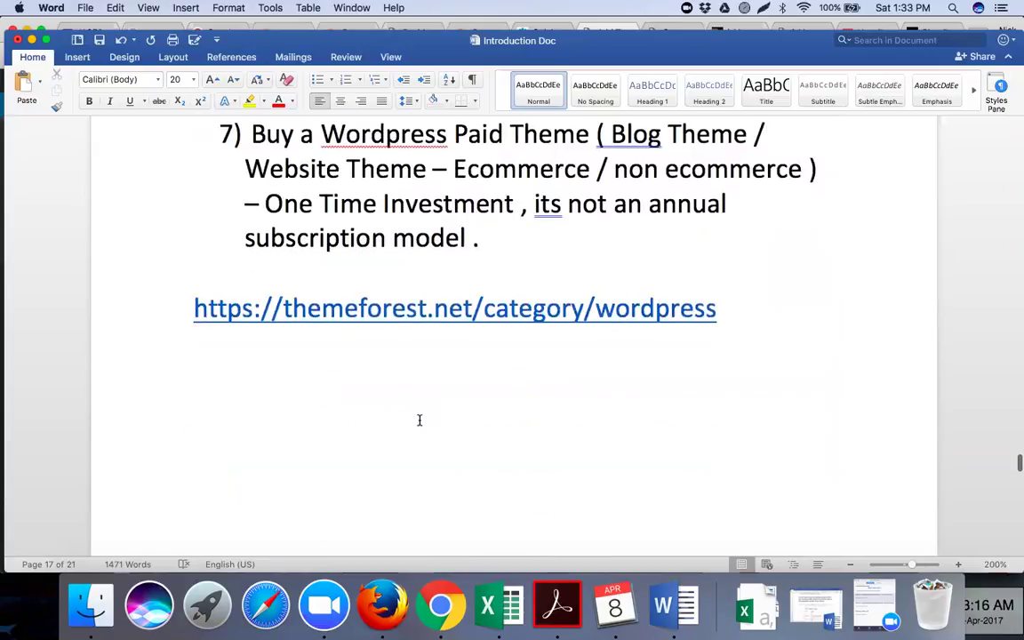
{"action": "scroll", "coordinate": [420, 420], "scroll_direction": "down", "scroll_amount": 20}
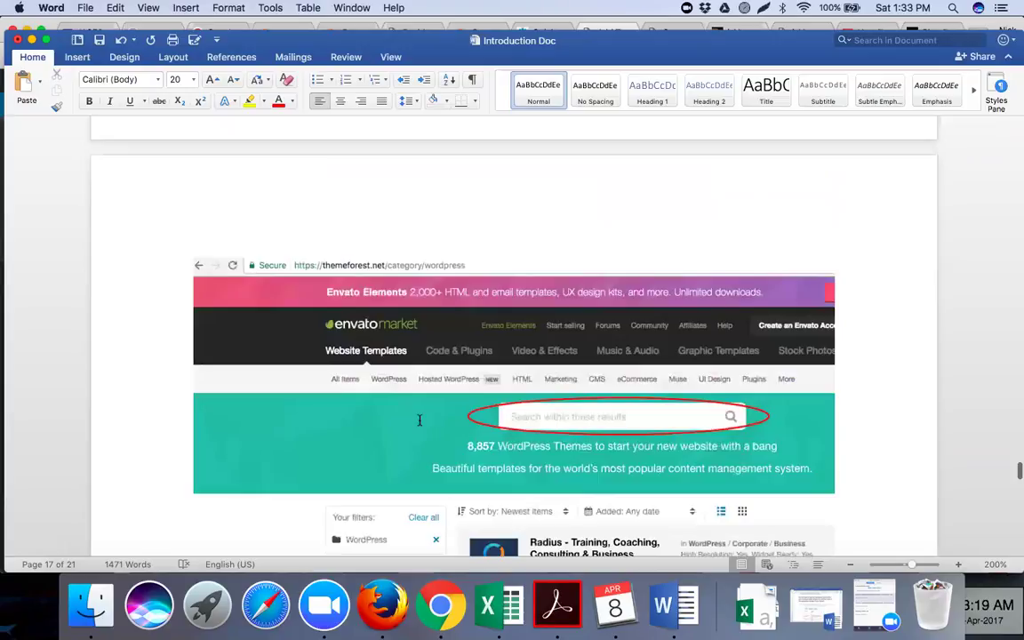
{"action": "scroll", "coordinate": [420, 420], "scroll_direction": "down", "scroll_amount": 10}
{"action": "scroll", "coordinate": [419, 419], "scroll_direction": "down", "scroll_amount": 9}
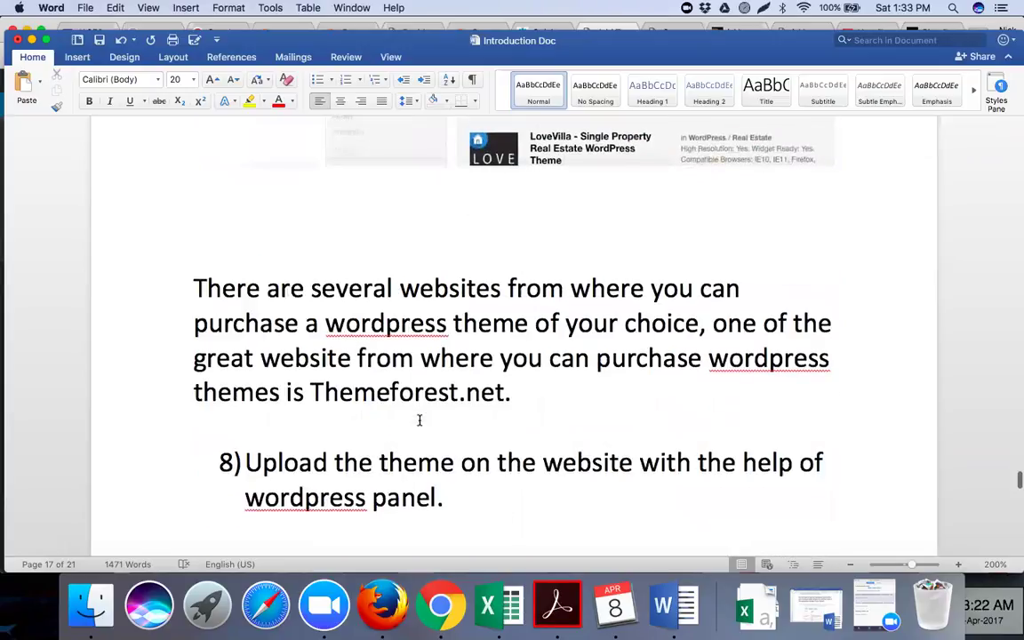
{"action": "scroll", "coordinate": [420, 420], "scroll_direction": "down", "scroll_amount": 8}
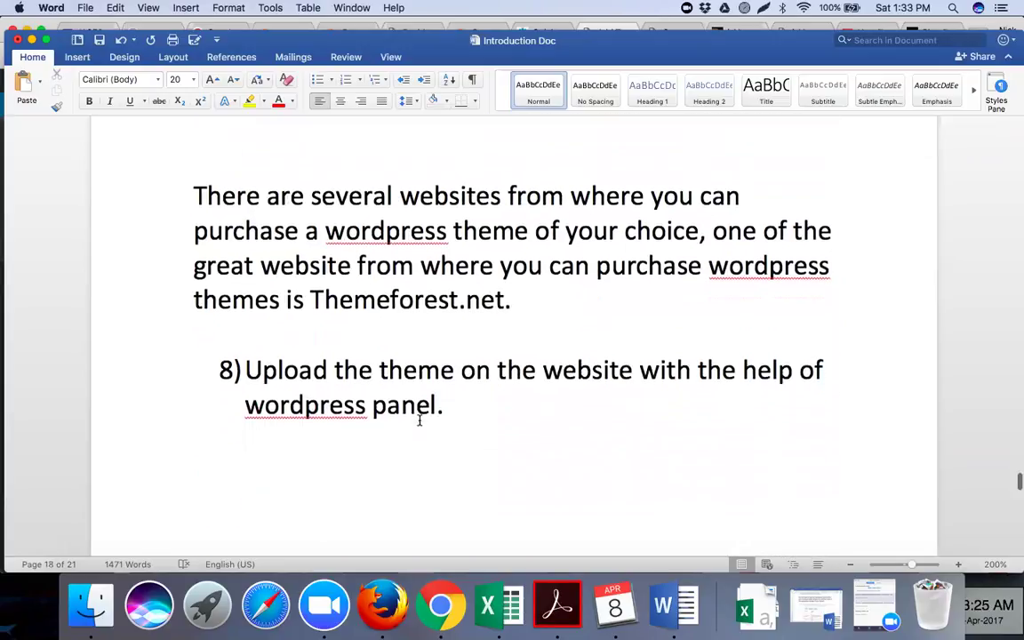
{"action": "scroll", "coordinate": [420, 419], "scroll_direction": "down", "scroll_amount": 9}
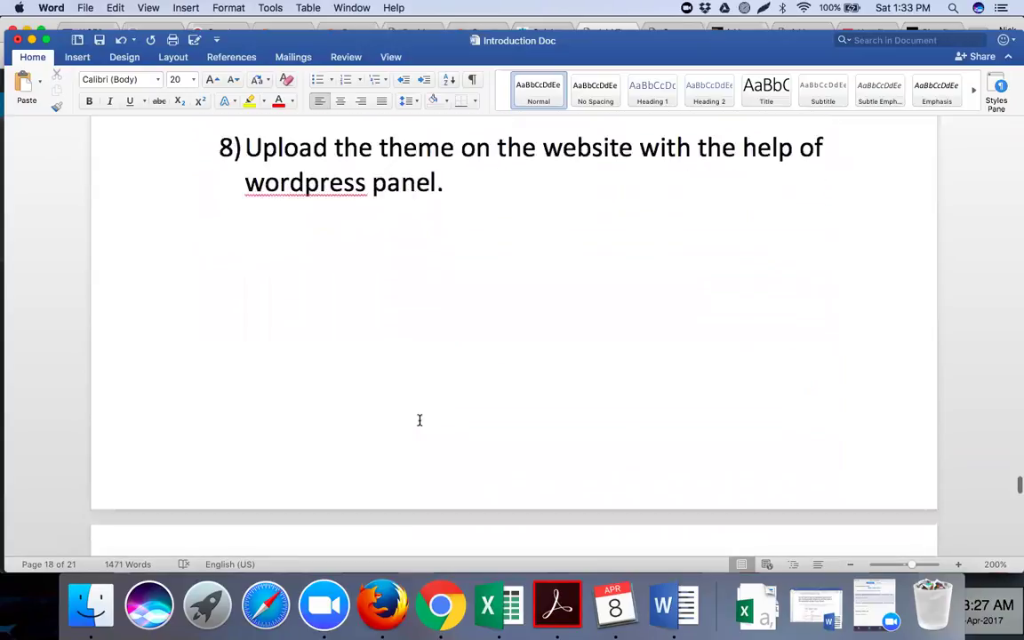
{"action": "scroll", "coordinate": [419, 424], "scroll_direction": "down", "scroll_amount": 1}
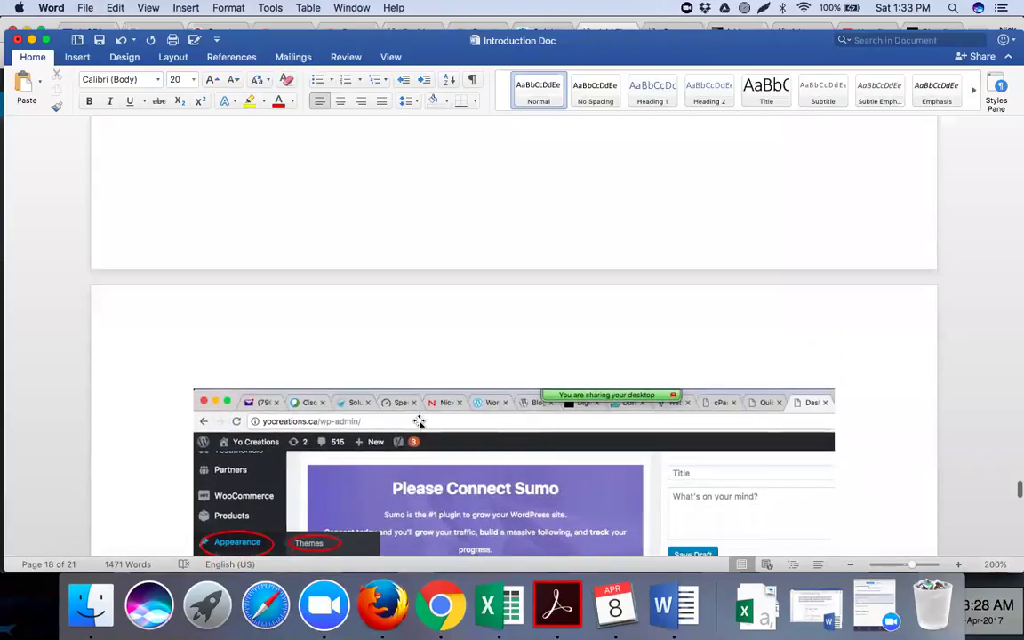
{"action": "scroll", "coordinate": [420, 423], "scroll_direction": "down", "scroll_amount": 11}
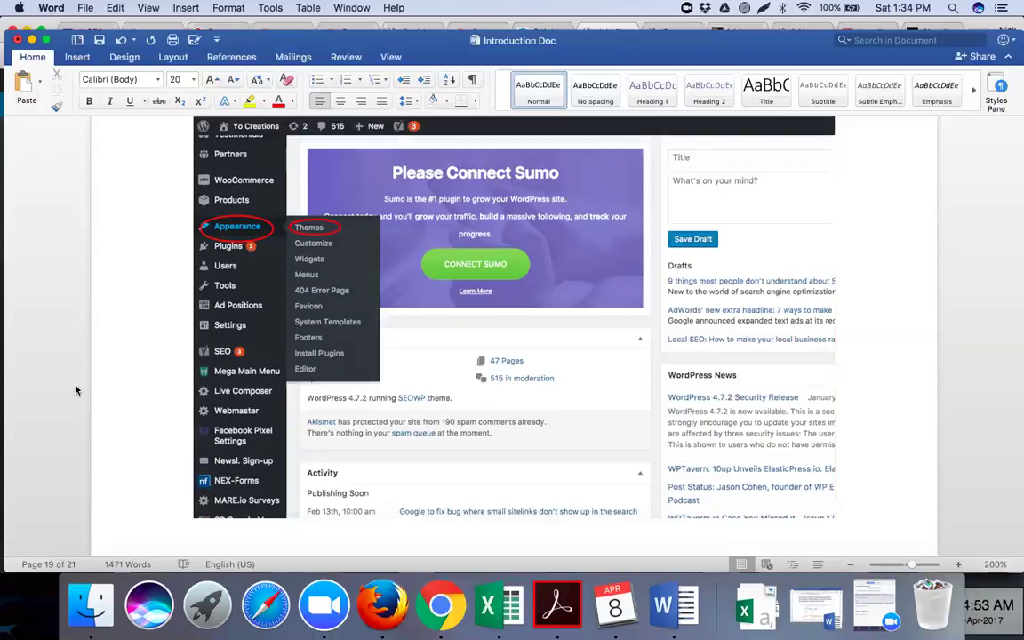
{"action": "scroll", "coordinate": [75, 389], "scroll_direction": "down", "scroll_amount": 10}
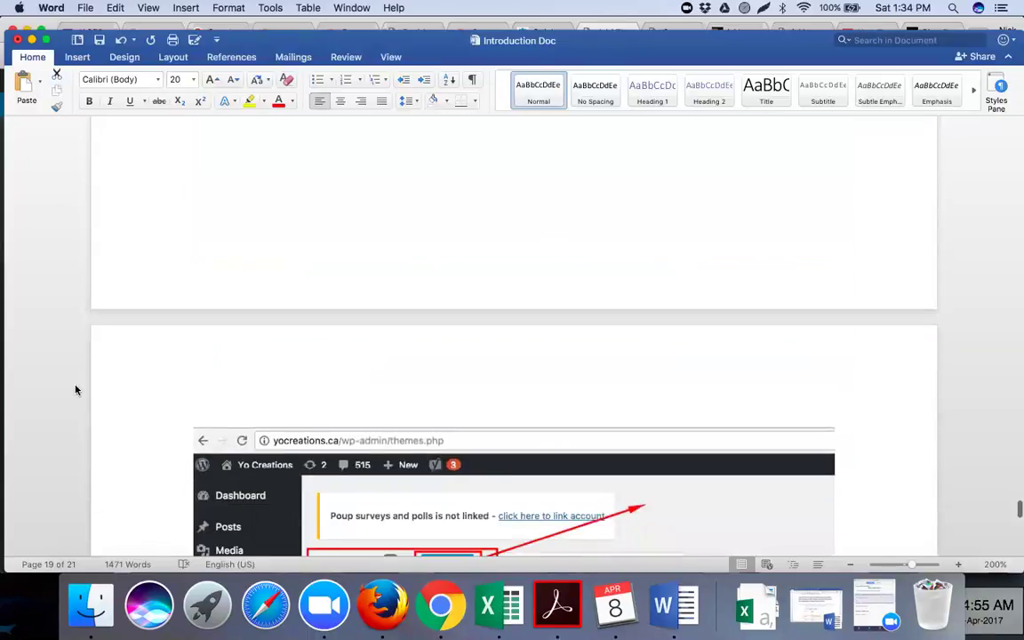
{"action": "scroll", "coordinate": [75, 389], "scroll_direction": "down", "scroll_amount": 5}
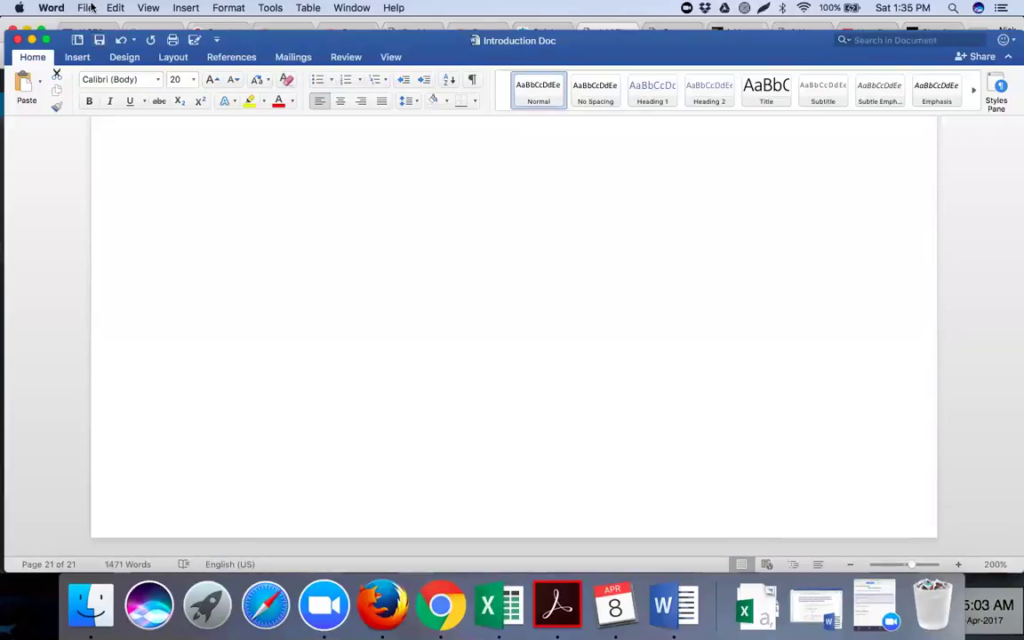
Attach Introduction Doc to a new Mail message using File > Share > Send Document.
{"action": "left_click", "coordinate": [89, 9]}
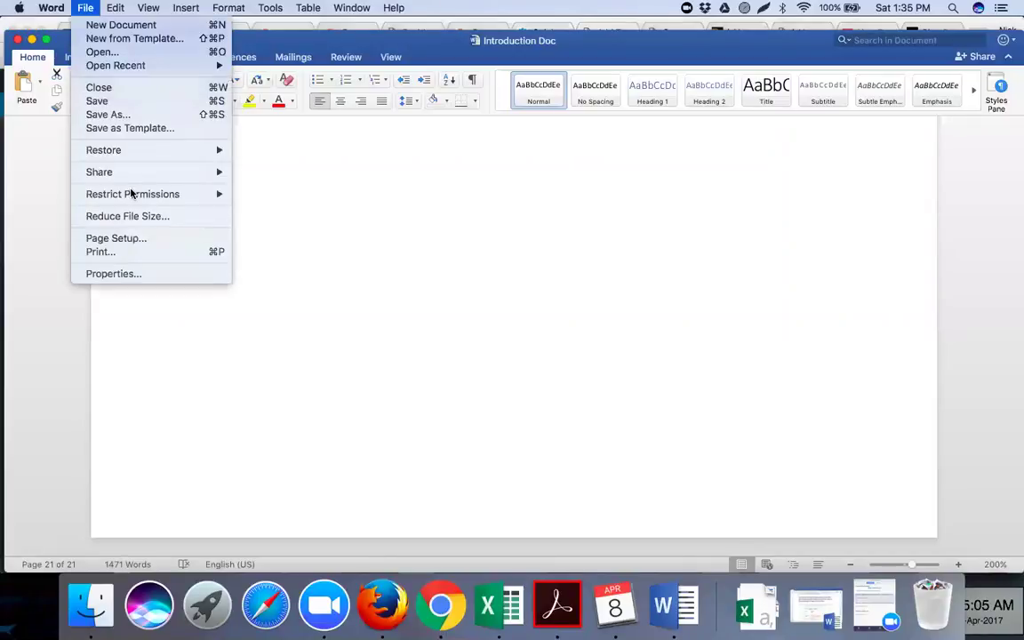
{"action": "mouse_move", "coordinate": [152, 173]}
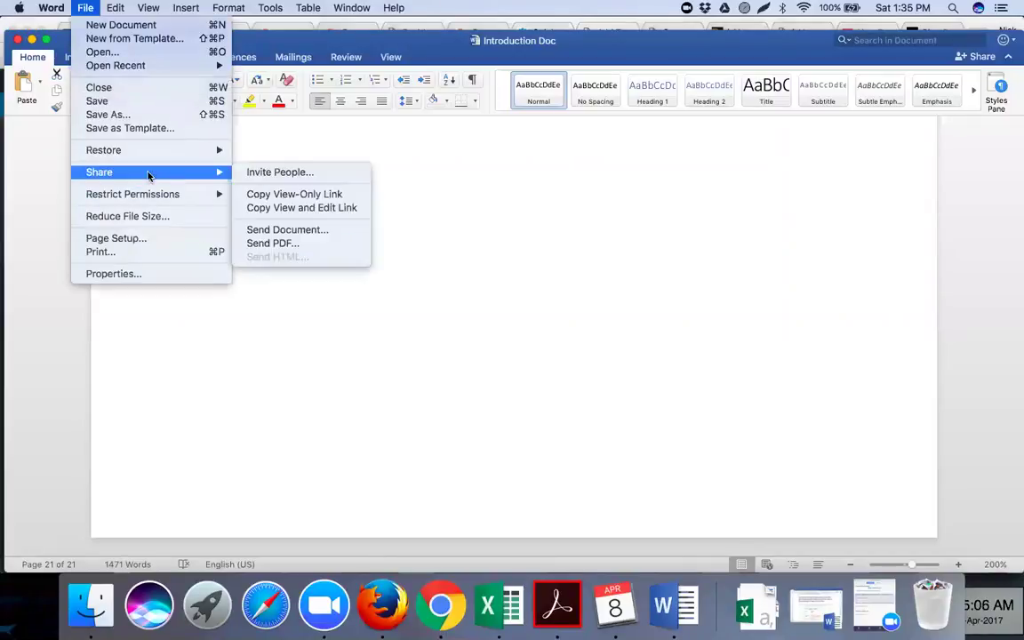
{"action": "left_click", "coordinate": [279, 233]}
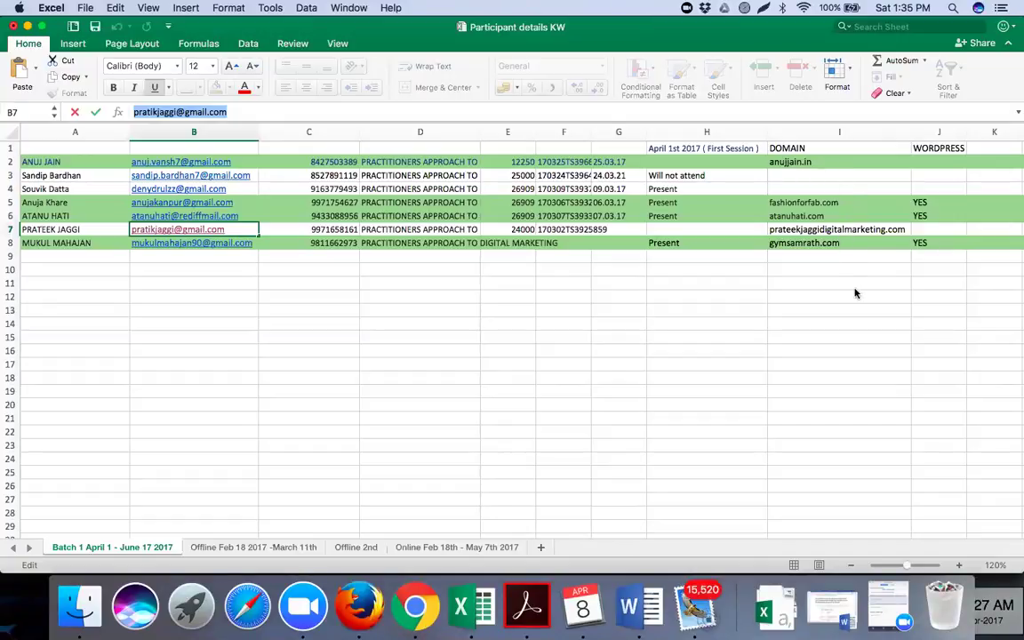
Enter YES in cell J2 of the WORDPRESS column.
{"action": "left_click", "coordinate": [939, 166]}
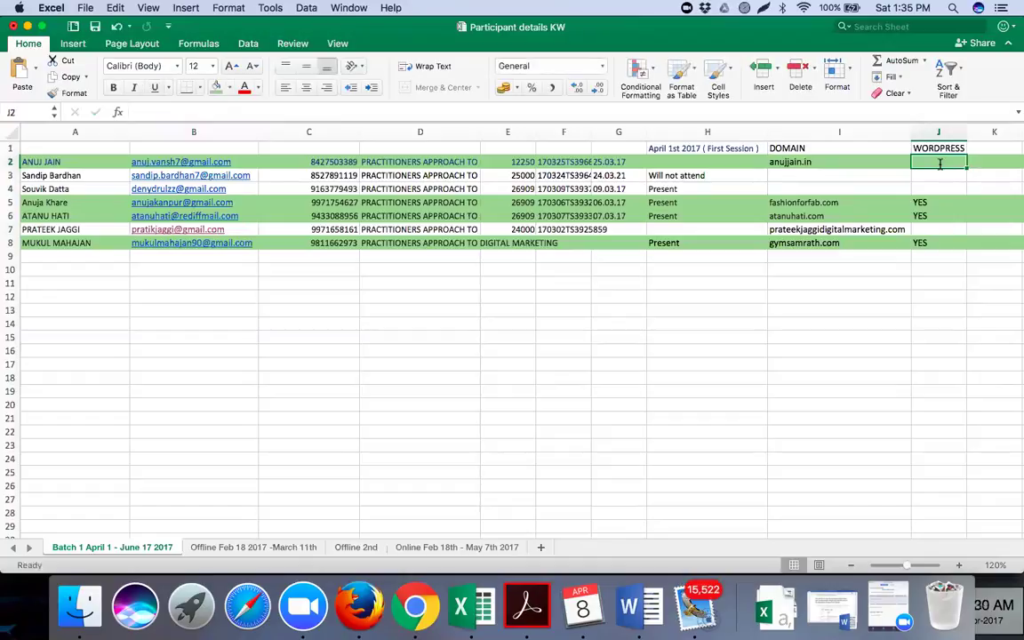
{"action": "type", "text": "YES"}
{"action": "key", "text": "Return"}
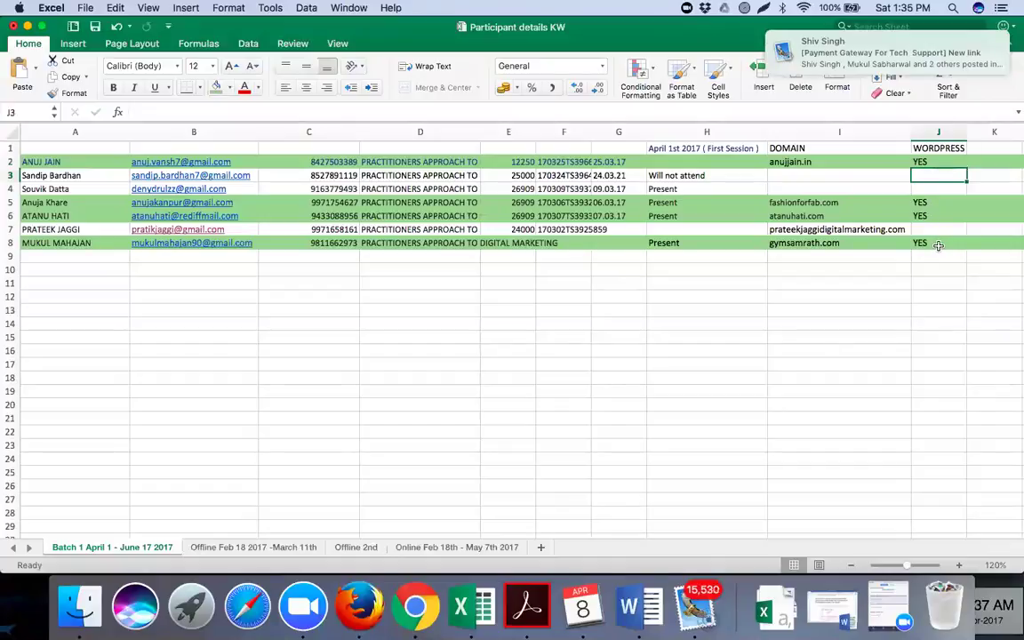
Fill row 7 green, enter YES in J7, and return to Chrome's Add Themes page.
{"action": "left_click", "coordinate": [12, 228]}
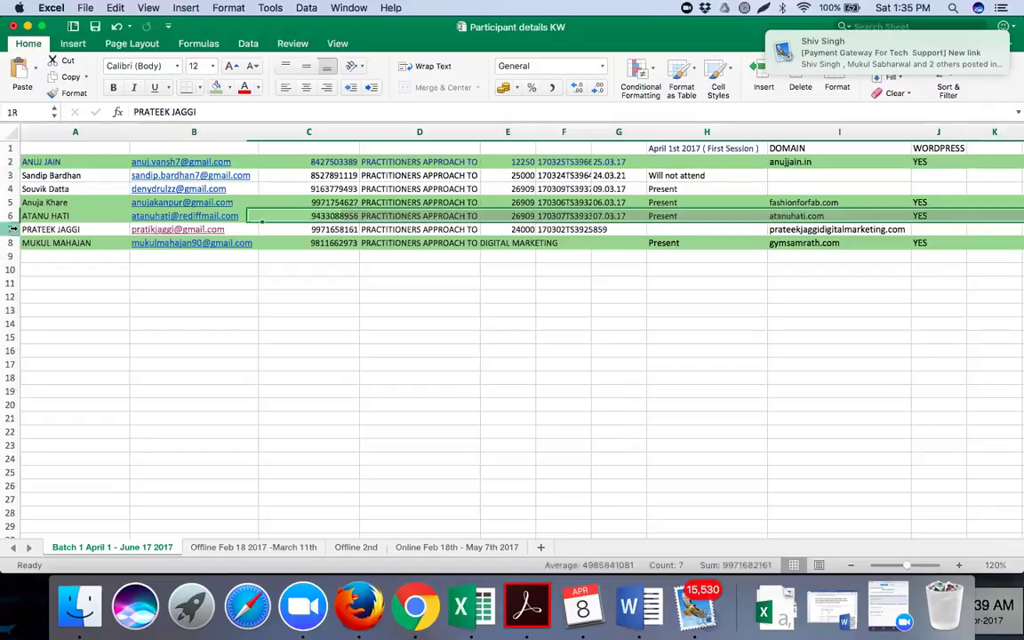
{"action": "left_click", "coordinate": [215, 86]}
{"action": "left_click", "coordinate": [920, 229]}
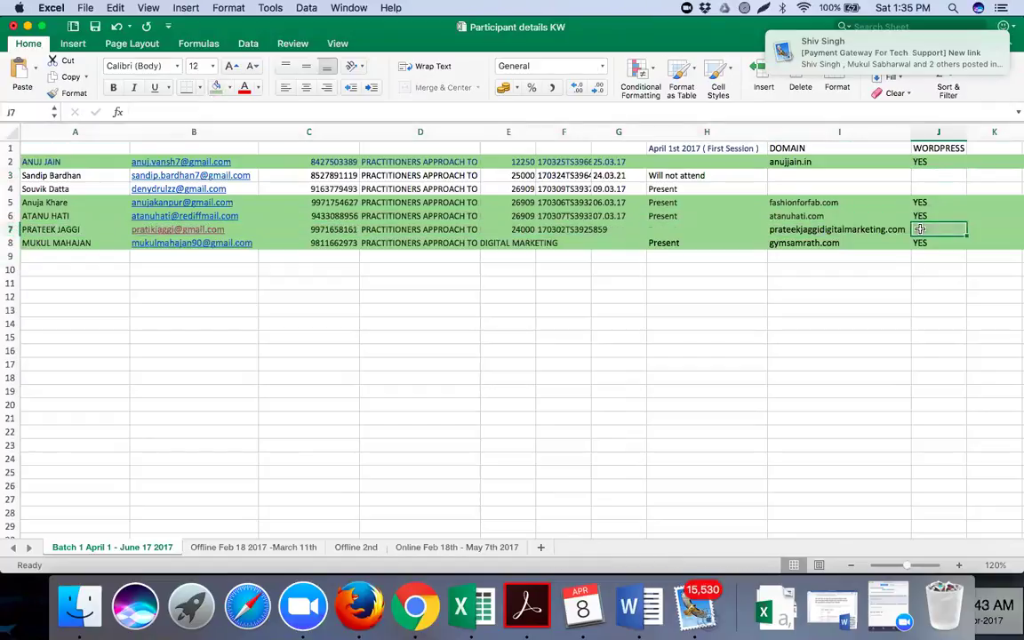
{"action": "type", "text": "YES"}
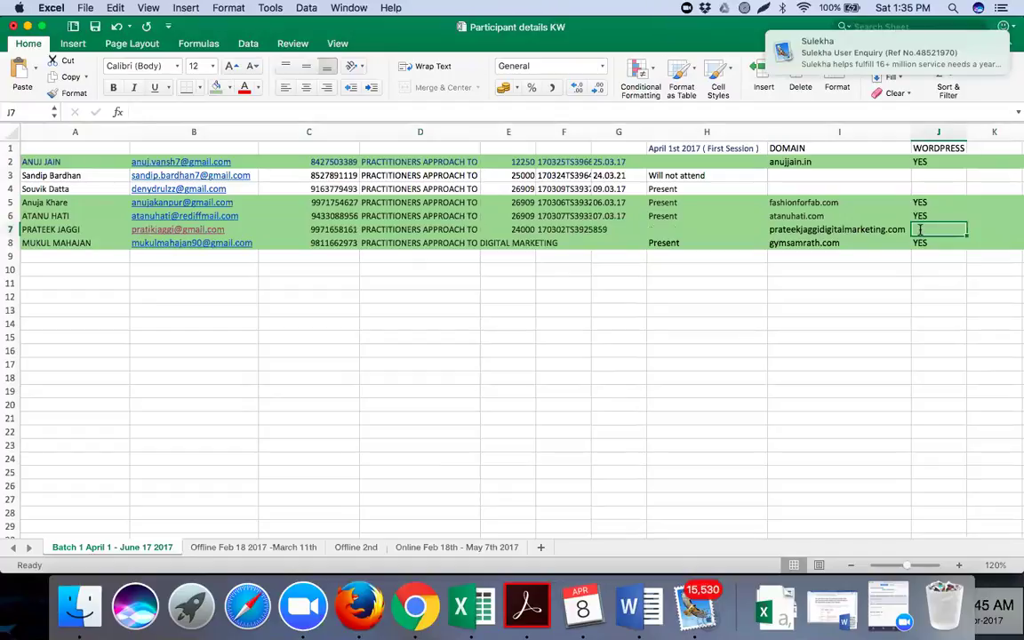
{"action": "left_click", "coordinate": [510, 319]}
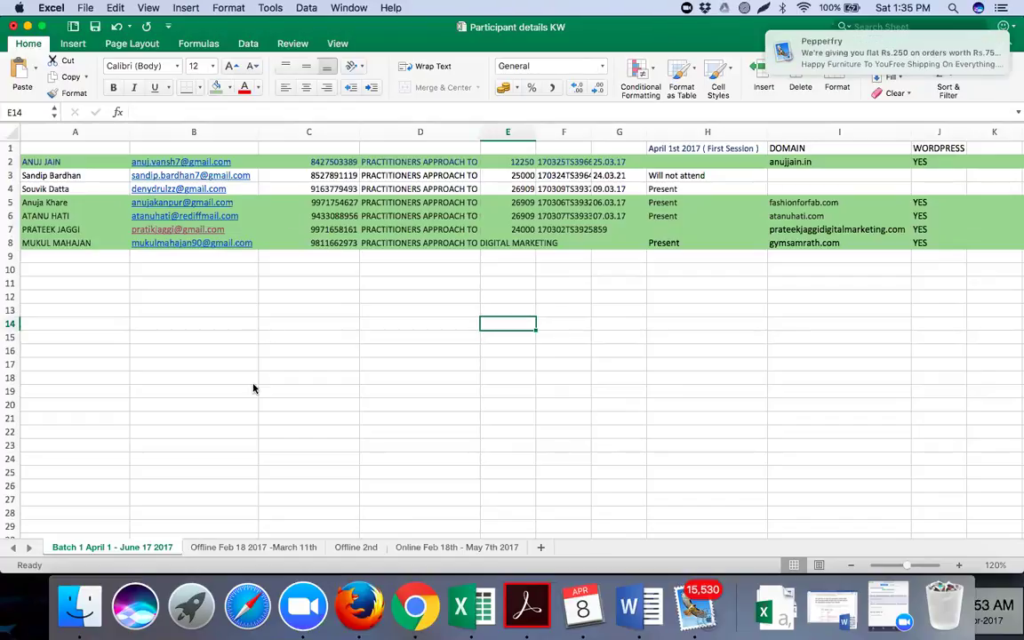
{"action": "left_click", "coordinate": [413, 608]}
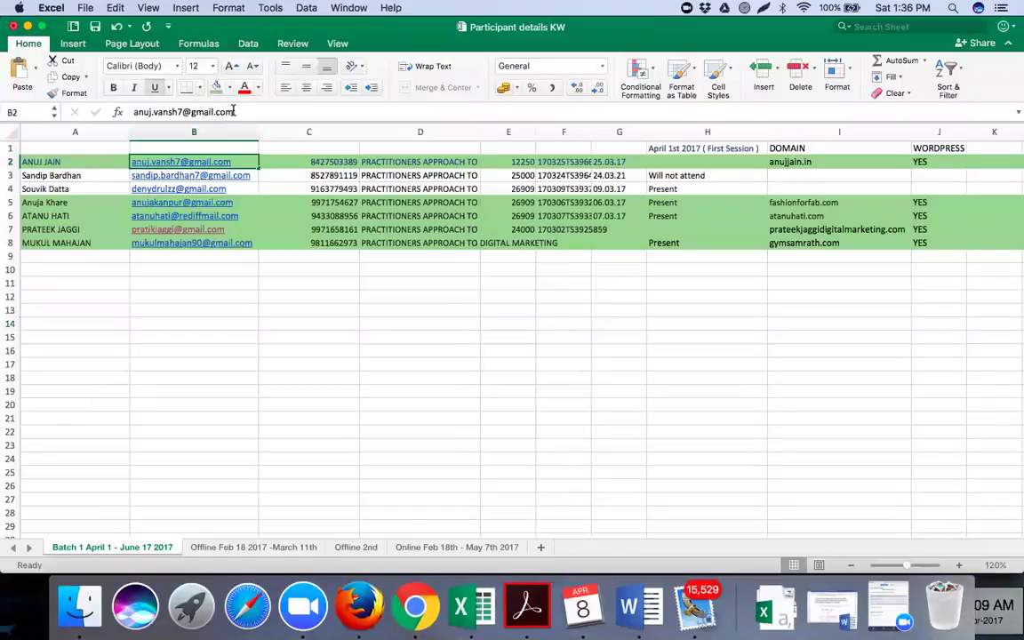
Select the row 2 participant's e-mail address in Excel's formula bar.
{"action": "left_click_drag", "start_coordinate": [233, 112], "coordinate": [133, 111]}
{"action": "key", "text": "super+c"}
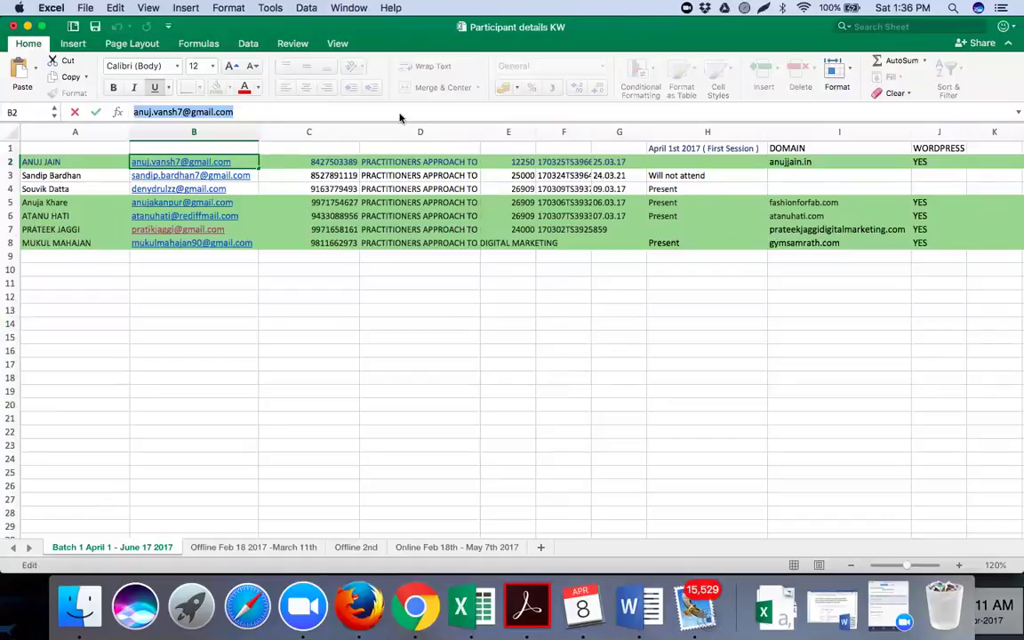
Address the message to the recipient, subject it 'First Doc', and paste the first participant's address into Cc.
{"action": "key", "text": "super+Tab"}
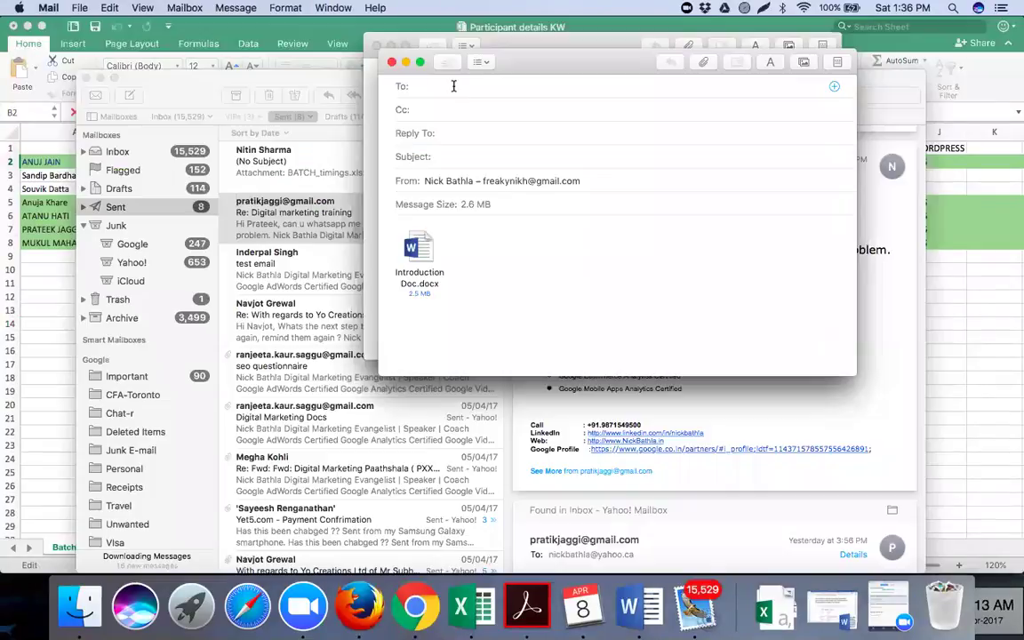
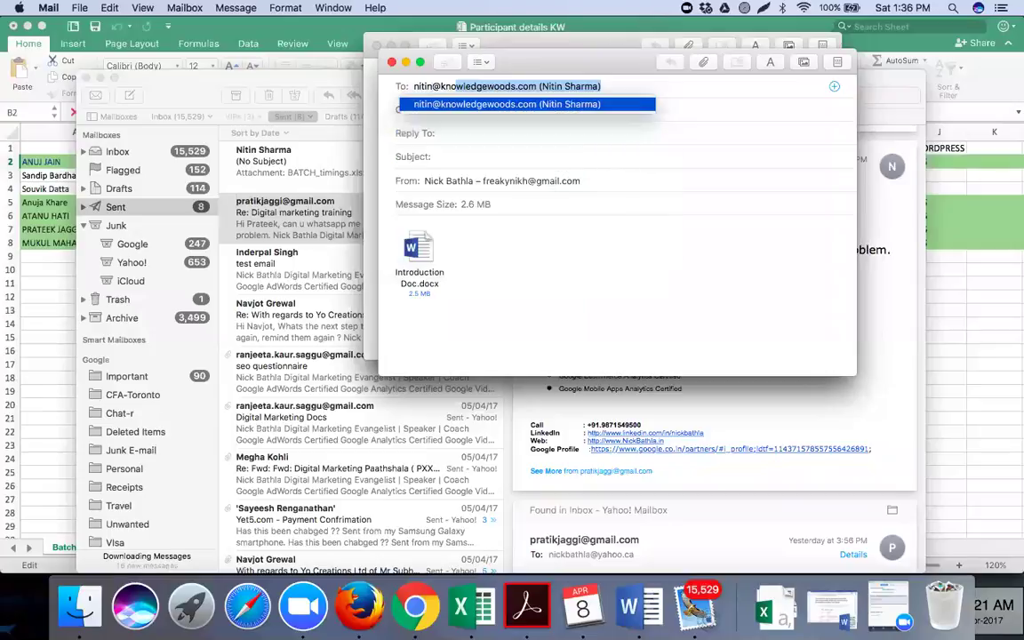
{"action": "key", "text": "Return"}
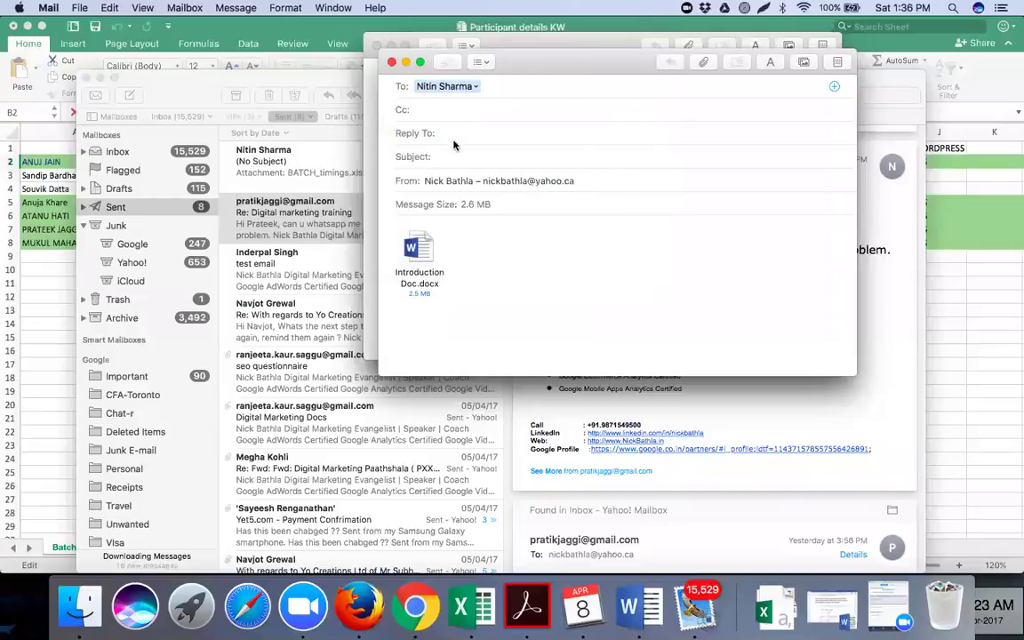
{"action": "left_click", "coordinate": [456, 156]}
{"action": "type", "text": "First Doc"}
{"action": "left_click", "coordinate": [453, 109]}
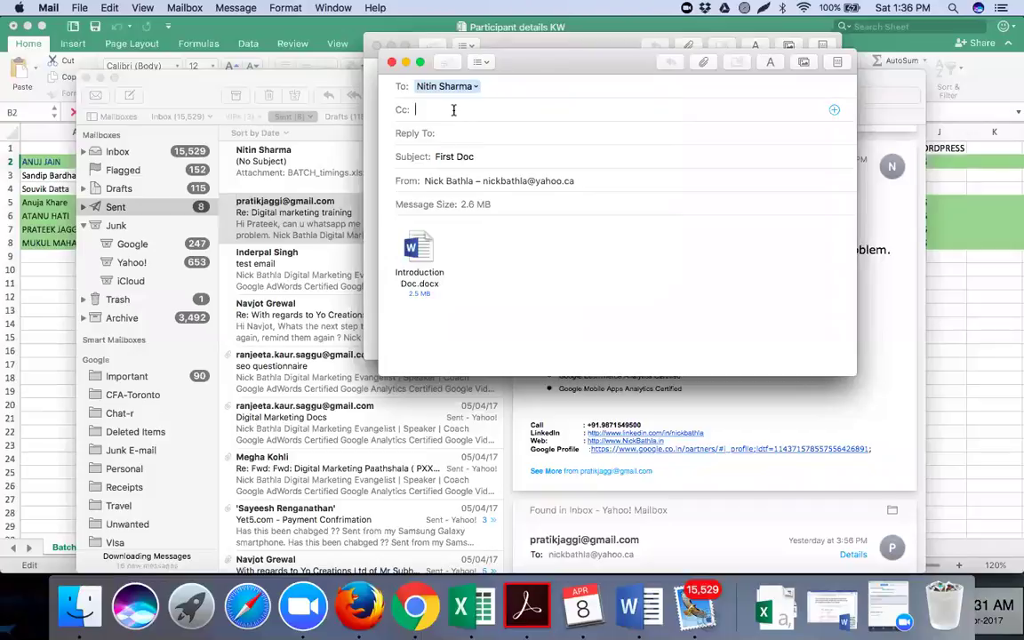
{"action": "key", "text": "super+v"}
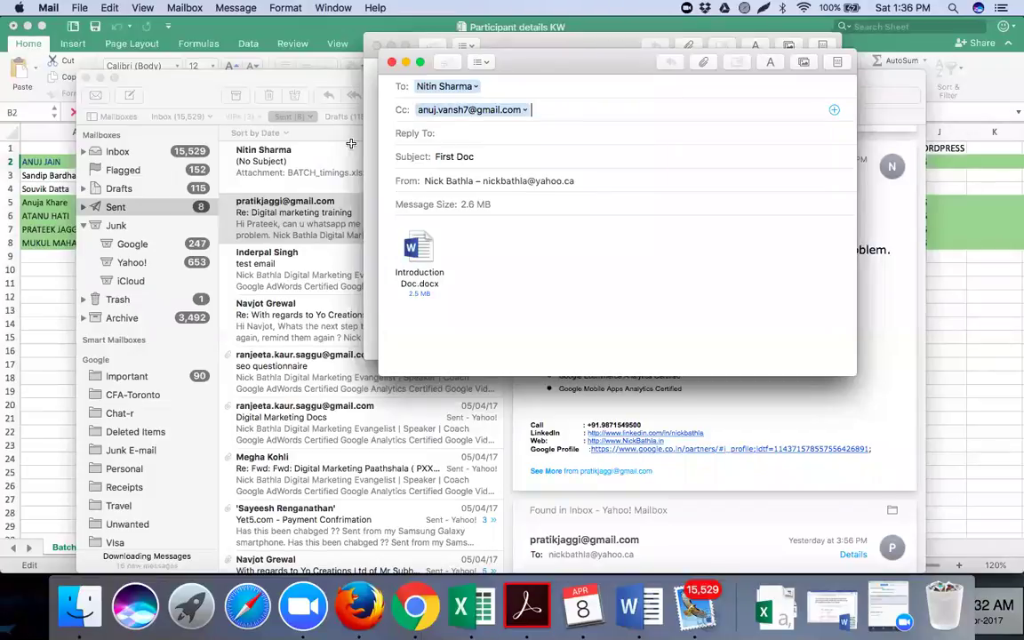
Copy the e-mail address in B5 into the First Doc message's Cc line.
{"action": "key", "text": "super+Tab"}
{"action": "left_click", "coordinate": [274, 177]}
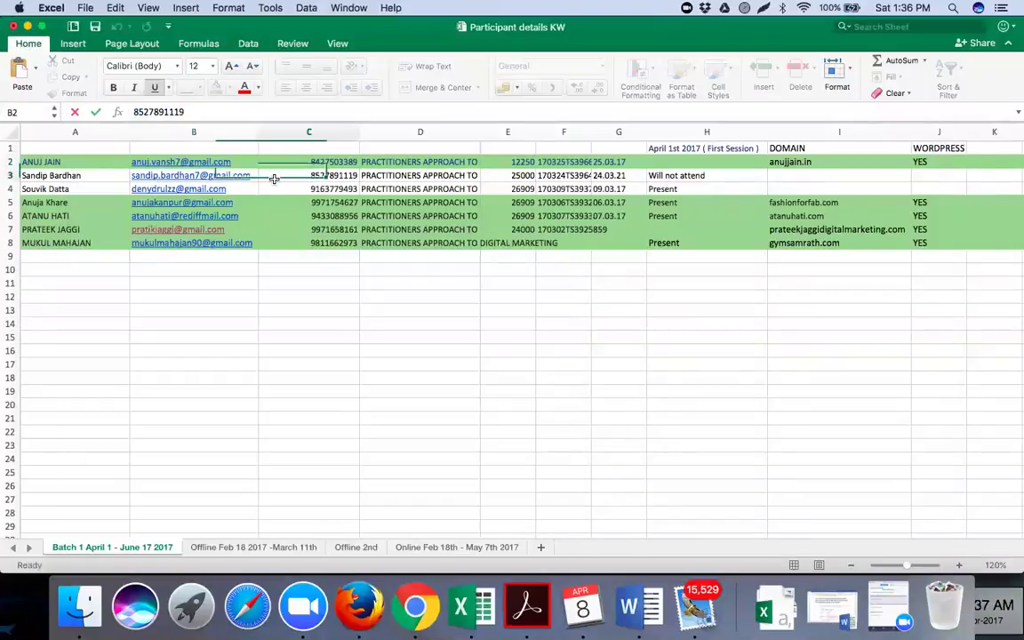
{"action": "key", "text": "Down"}
{"action": "key", "text": "Down"}
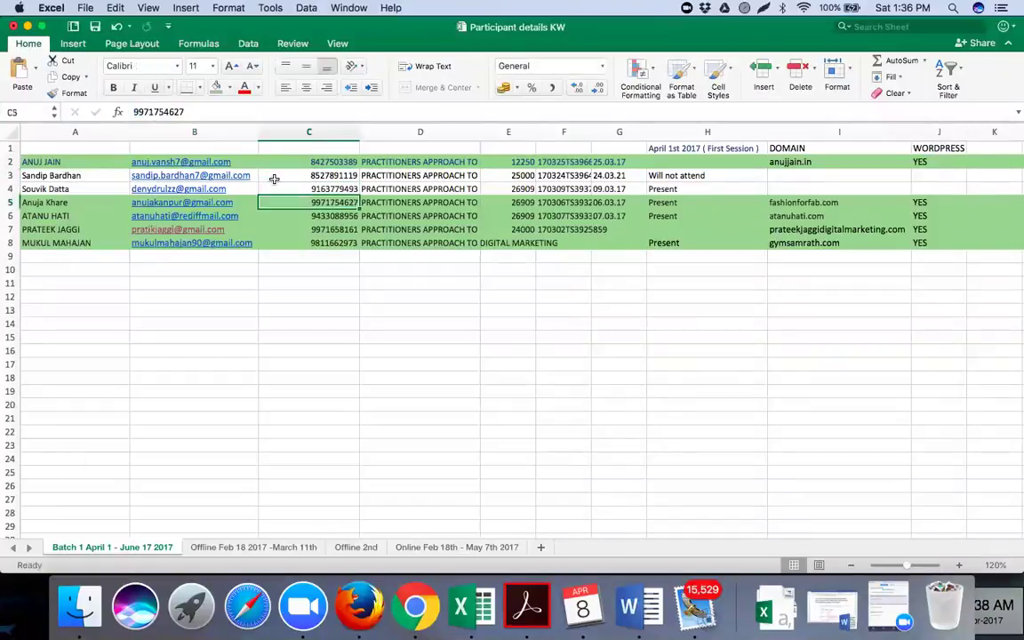
{"action": "key", "text": "Left"}
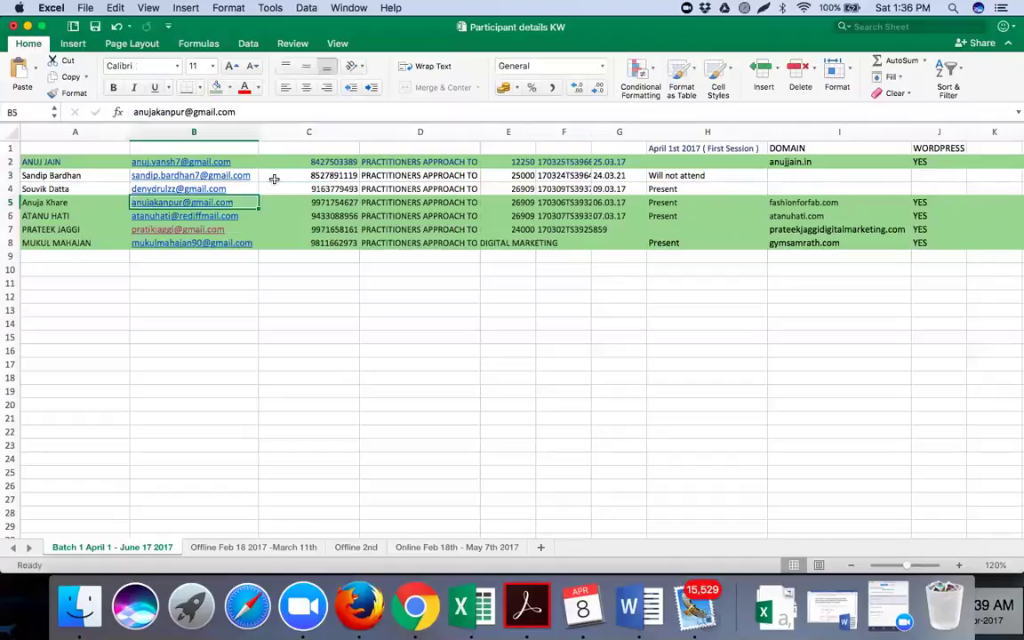
{"action": "key", "text": "super+Tab"}
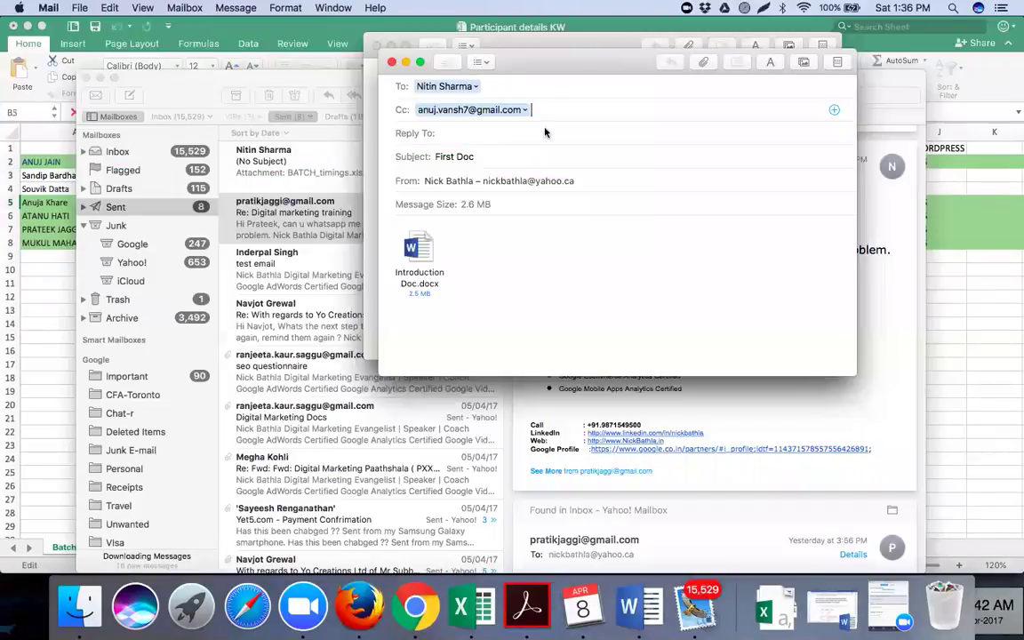
{"action": "key", "text": "super+v"}
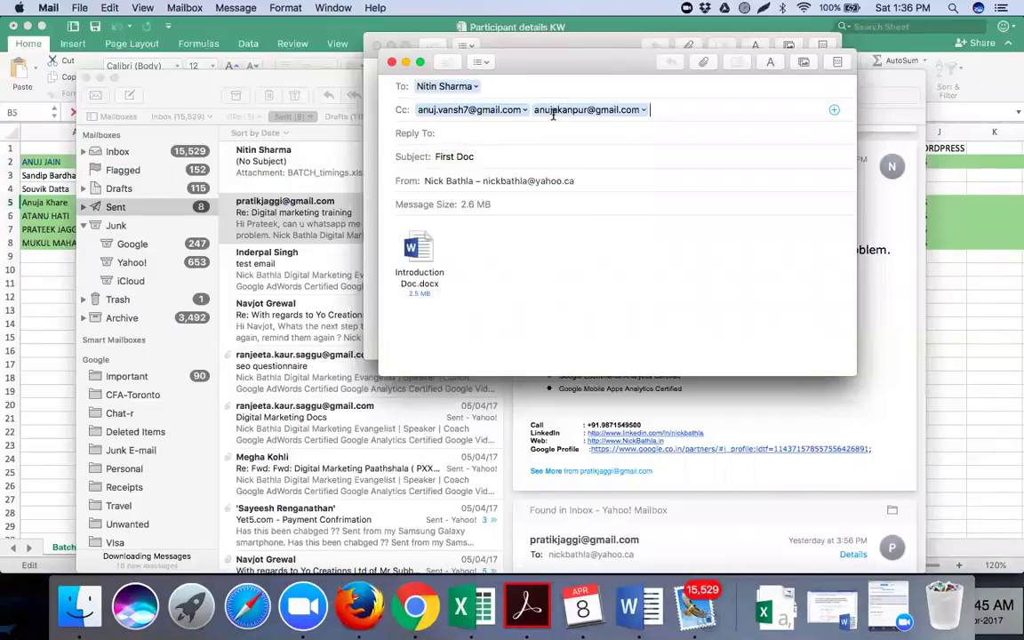
{"action": "key", "text": "super+Tab"}
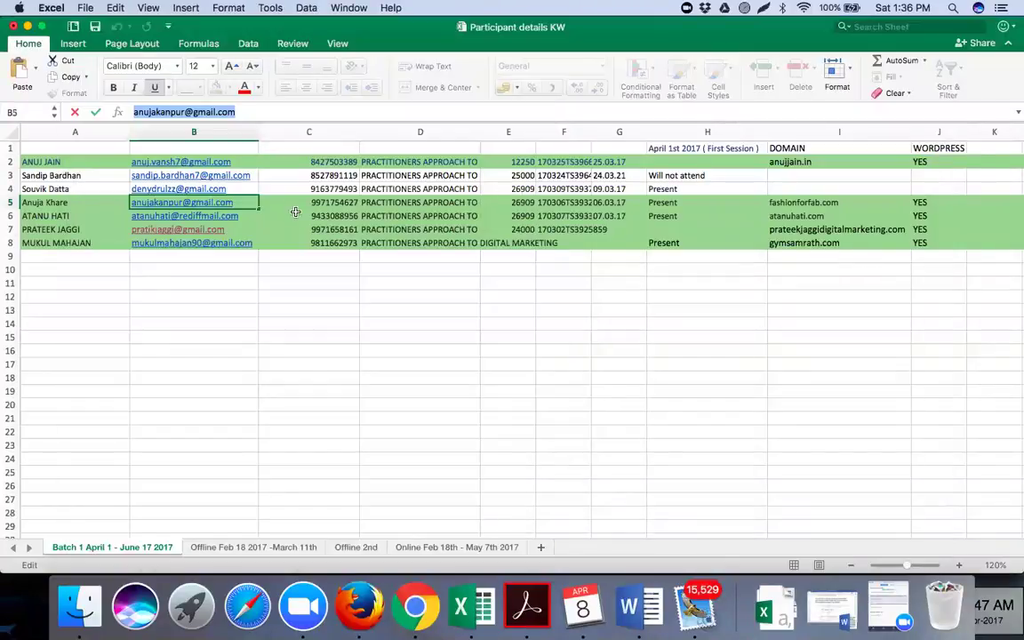
Copy the e-mail address in B6 into the Cc line.
{"action": "left_click", "coordinate": [295, 213]}
{"action": "key", "text": "Left"}
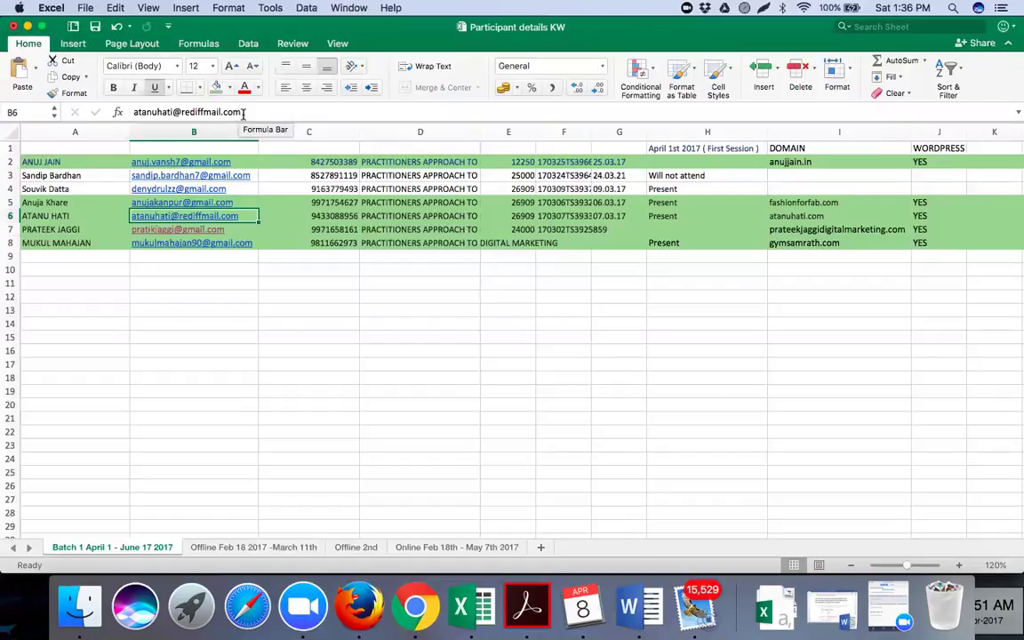
{"action": "left_click_drag", "start_coordinate": [240, 112], "coordinate": [131, 106]}
{"action": "key", "text": "super+c"}
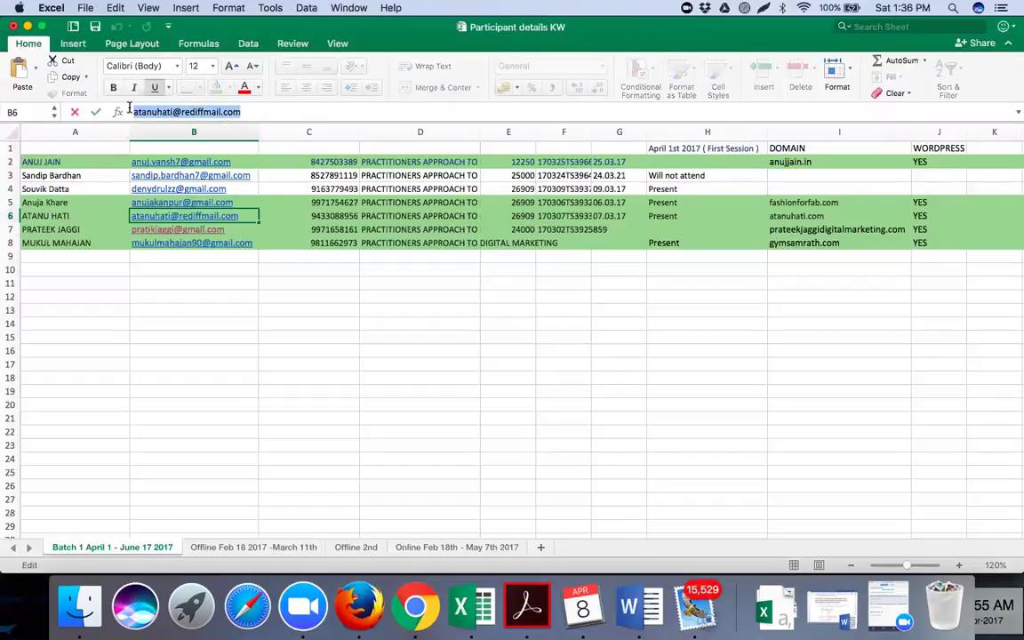
{"action": "key", "text": "super+Tab"}
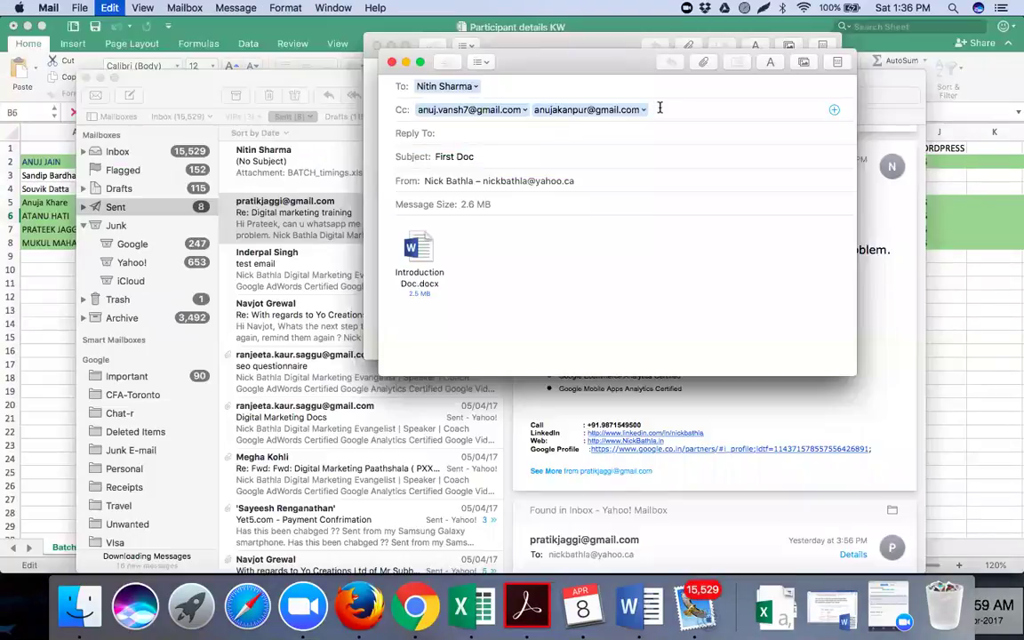
{"action": "key", "text": "super+v"}
{"action": "key", "text": "super+Tab"}
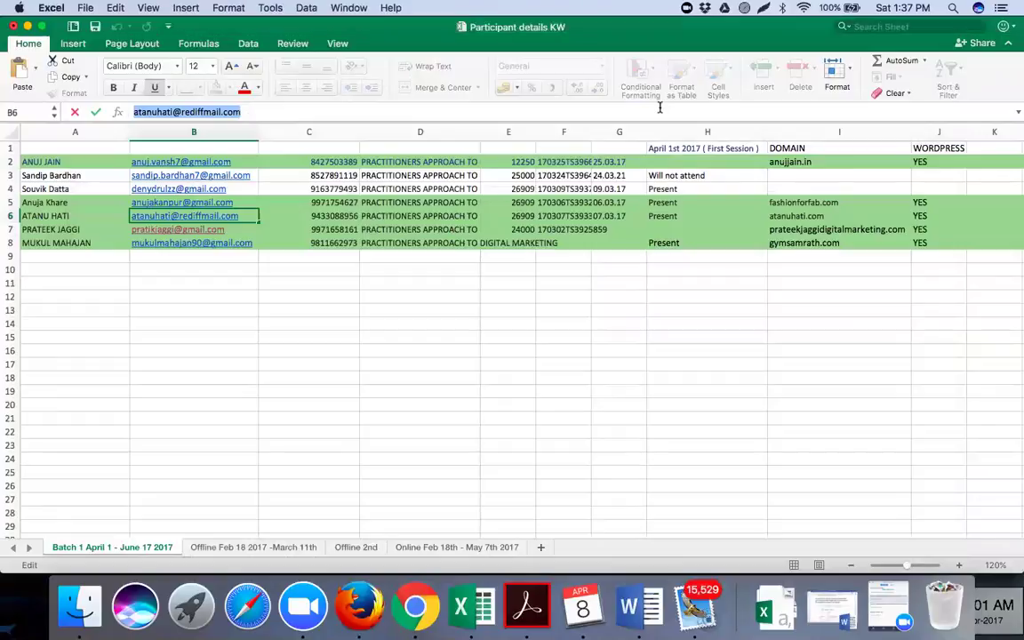
Copy the B7 and B8 participants' e-mail addresses into the Cc line.
{"action": "left_click", "coordinate": [284, 227]}
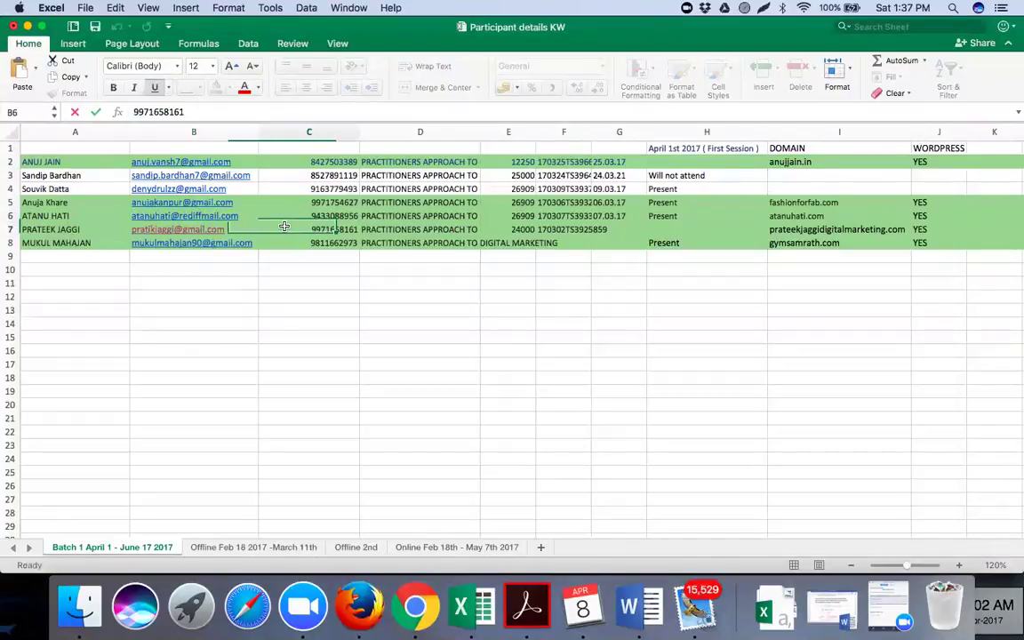
{"action": "left_click", "coordinate": [251, 229]}
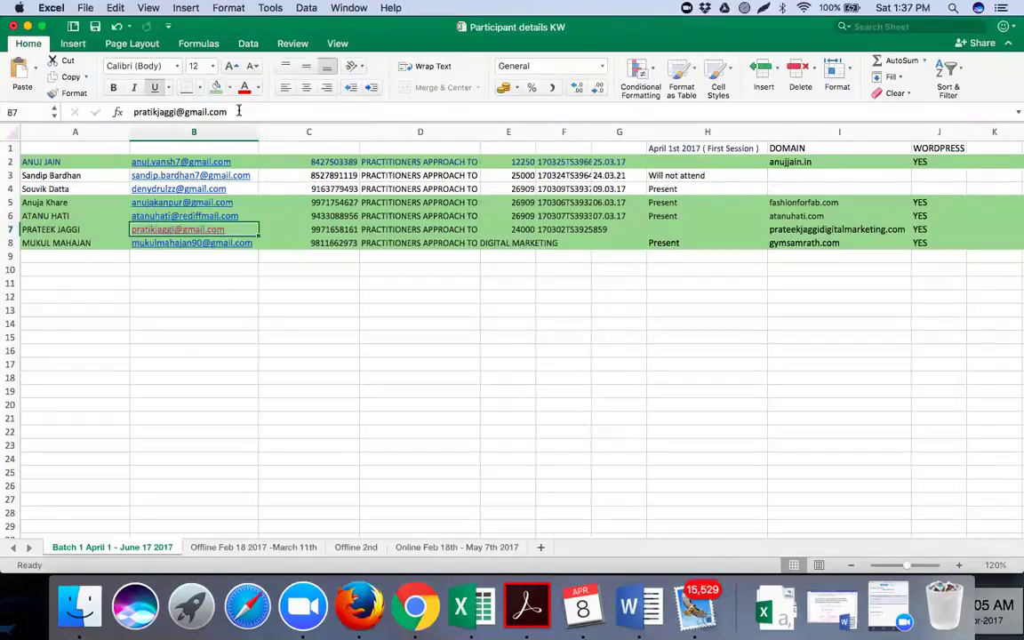
{"action": "left_click_drag", "start_coordinate": [239, 111], "coordinate": [125, 113]}
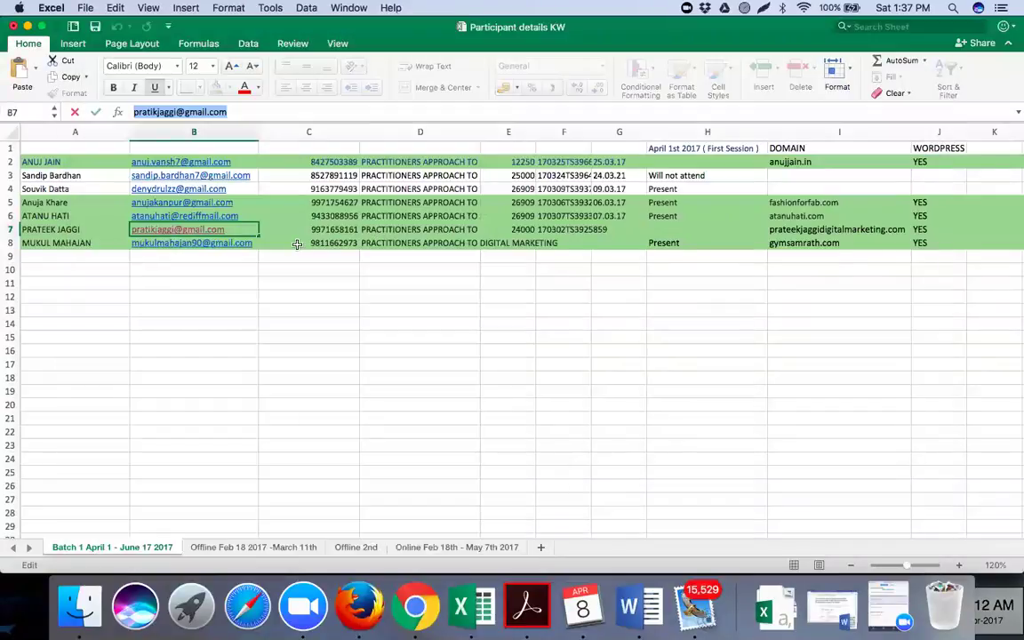
{"action": "left_click", "coordinate": [297, 245]}
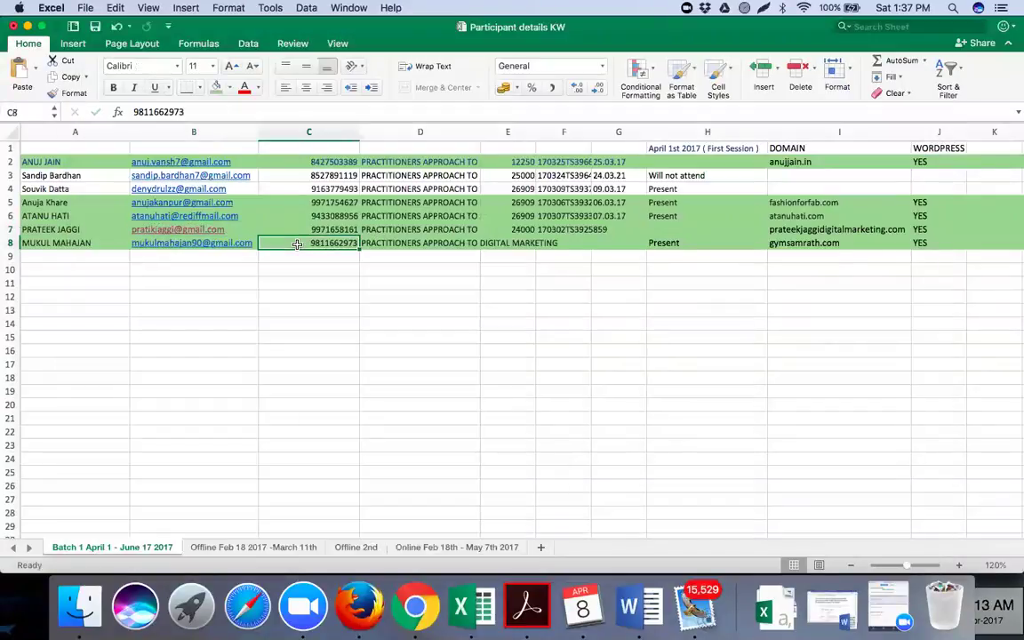
{"action": "key", "text": "Left"}
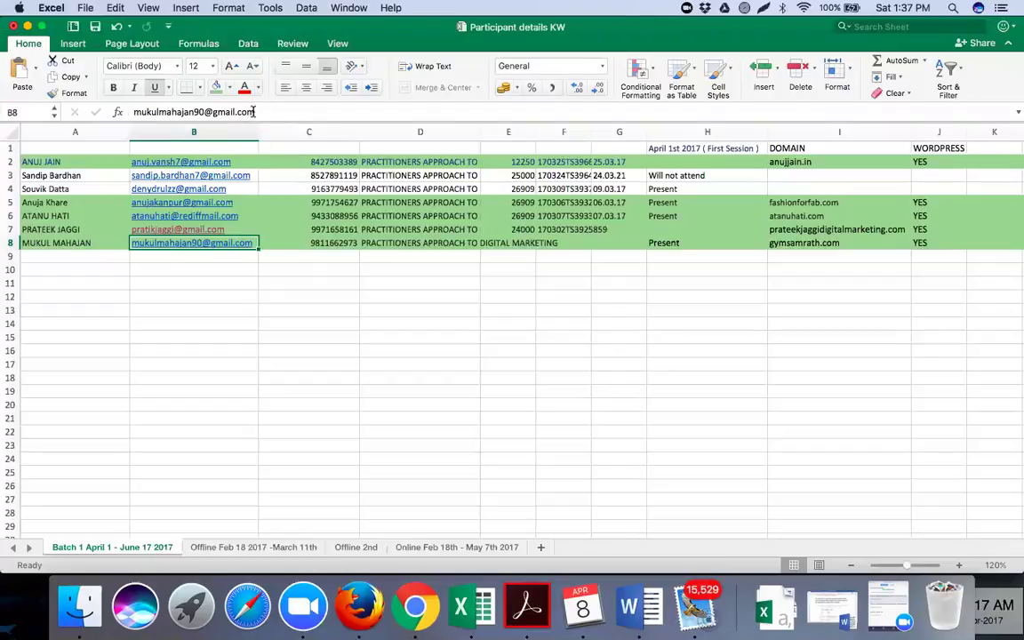
{"action": "triple_click", "coordinate": [132, 112]}
{"action": "key", "text": "super+c"}
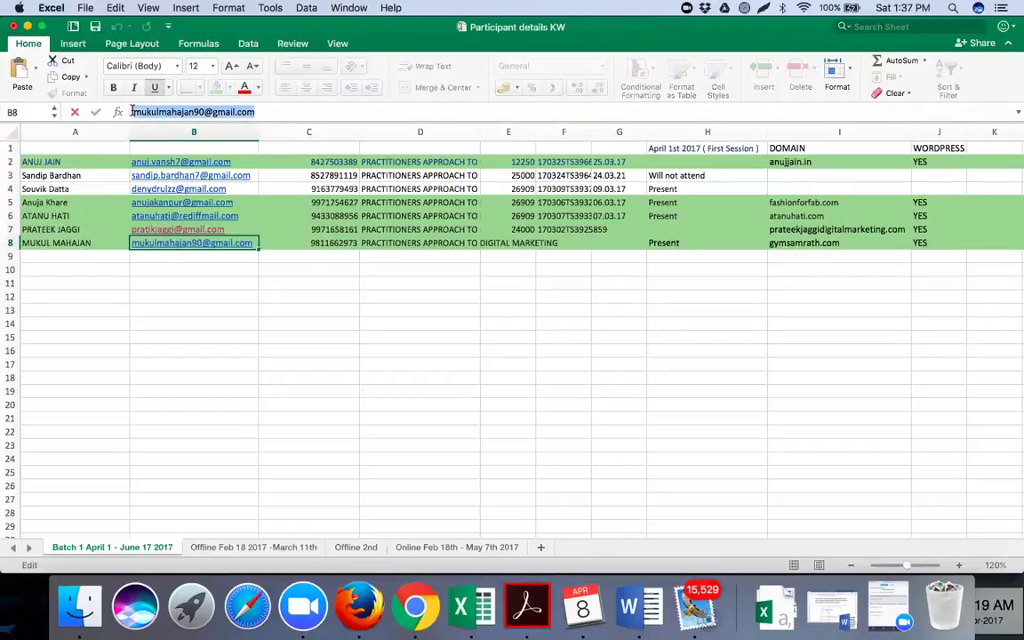
{"action": "key", "text": "super+Tab"}
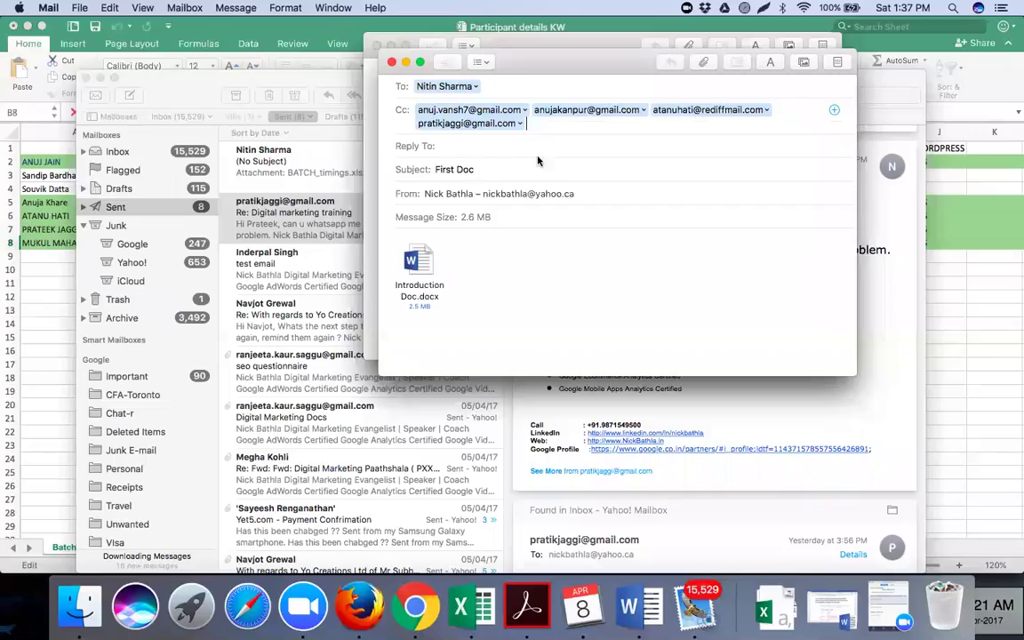
{"action": "key", "text": "super+v"}
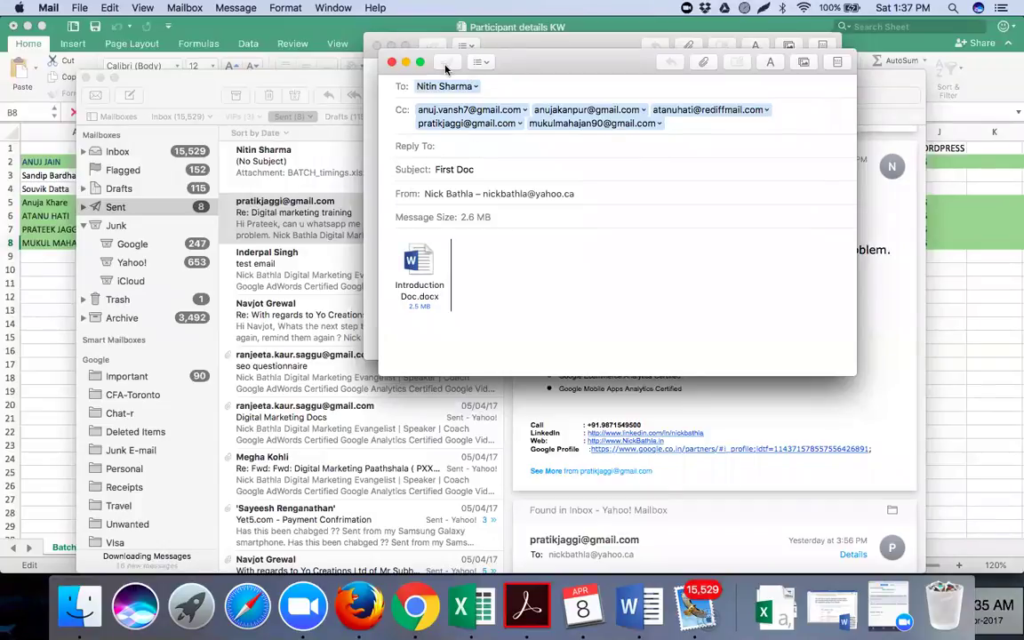
{"action": "left_click", "coordinate": [486, 143]}
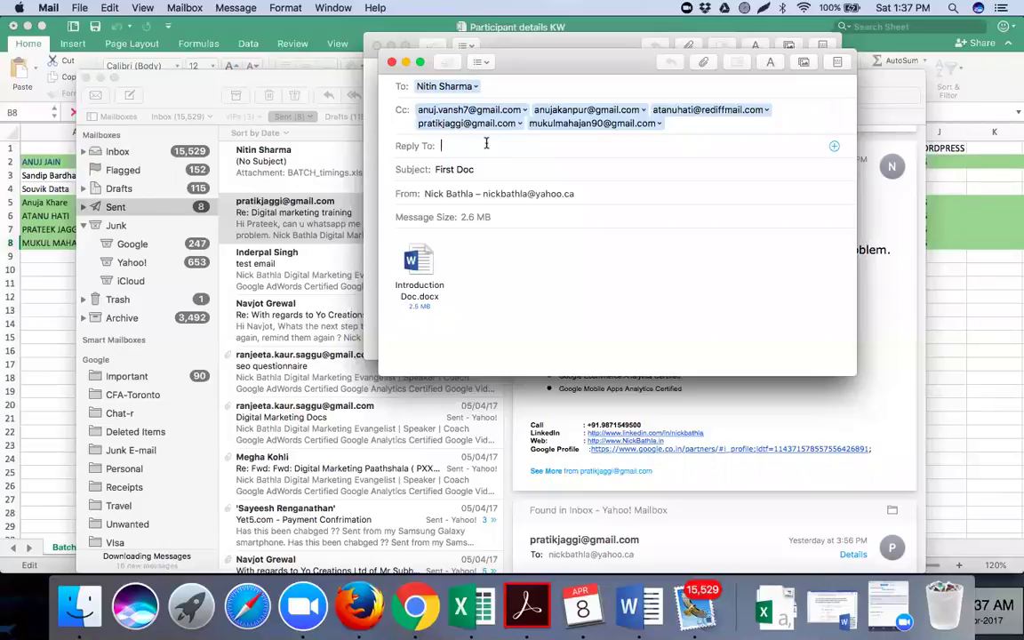
{"action": "left_click", "coordinate": [488, 169]}
Close the extra empty compose window without saving it.
{"action": "left_click_drag", "start_coordinate": [531, 64], "coordinate": [406, 199]}
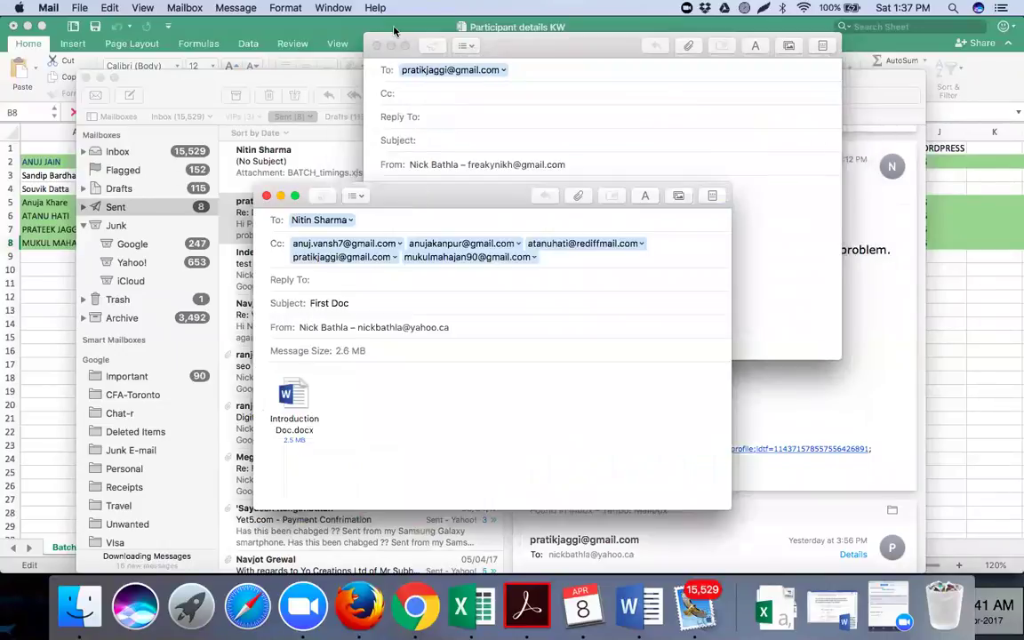
{"action": "left_click", "coordinate": [376, 45]}
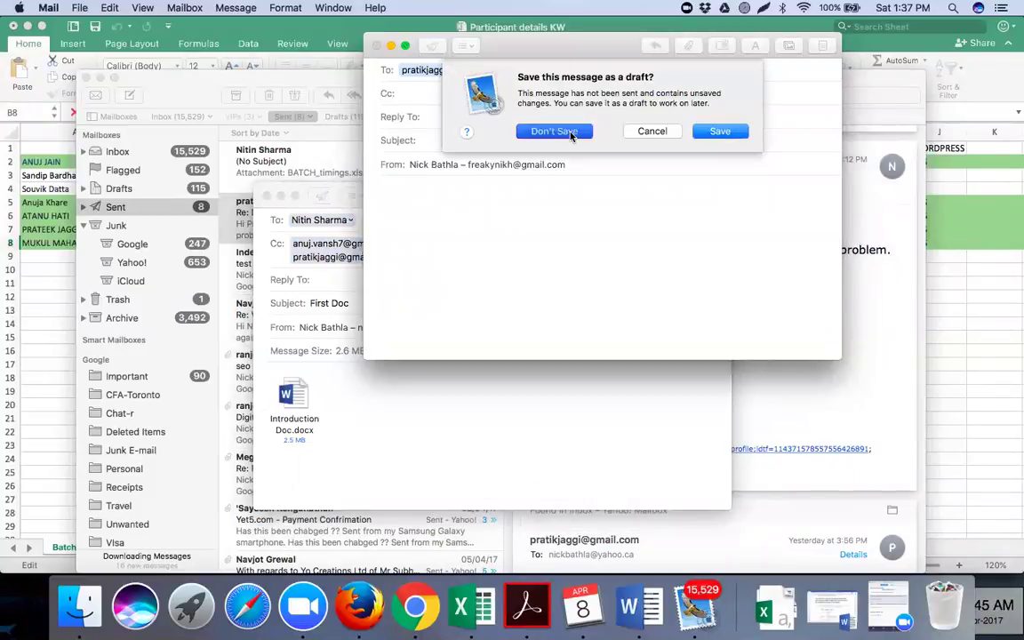
{"action": "left_click", "coordinate": [554, 131]}
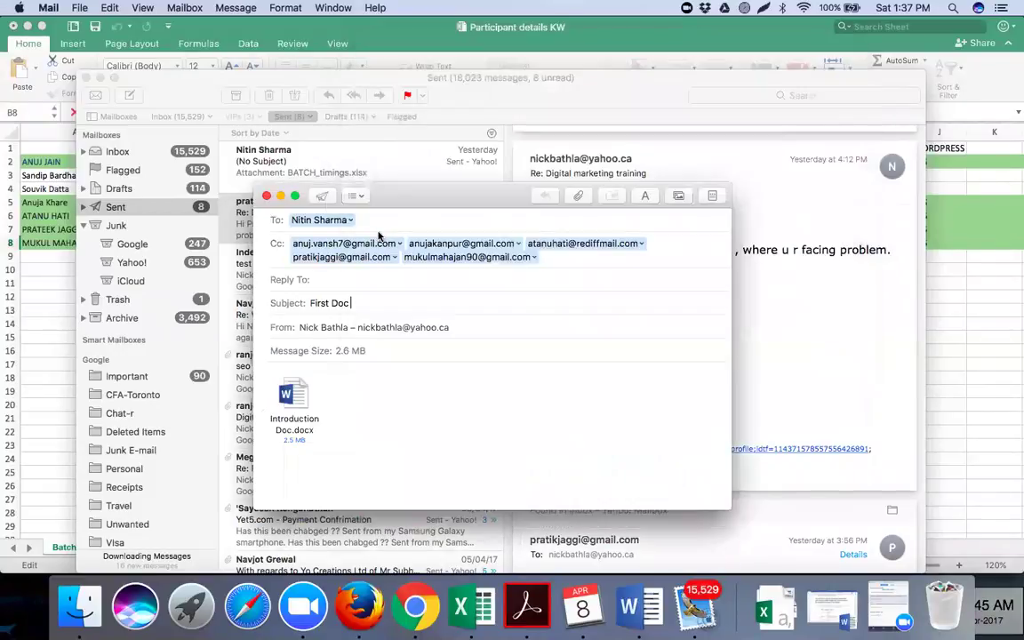
Send the First Doc message, check the Sent list, and return to Chrome's Add Themes page.
{"action": "left_click", "coordinate": [322, 196]}
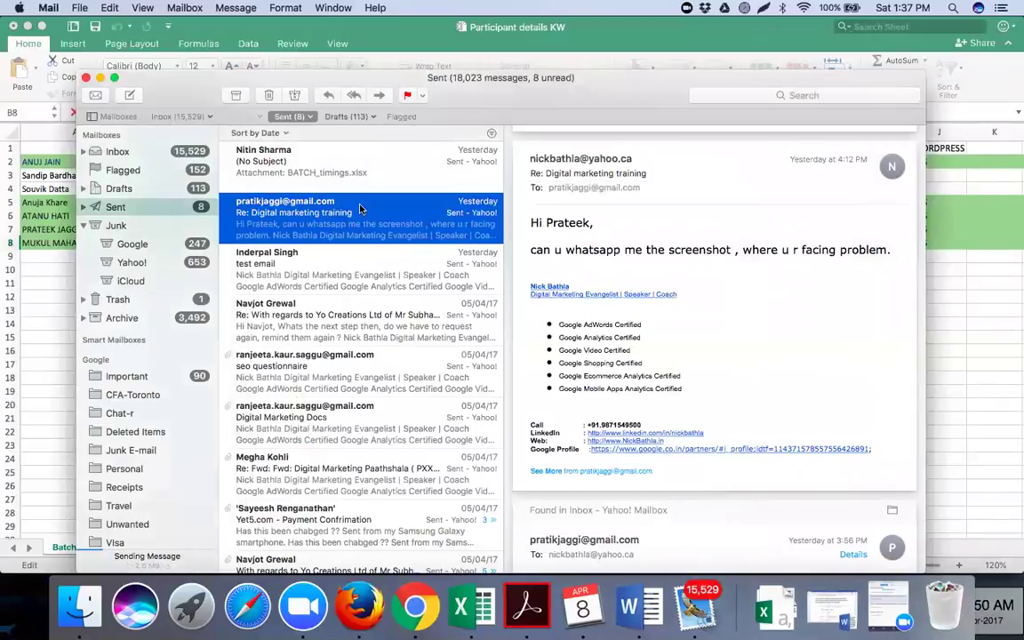
{"action": "left_click", "coordinate": [346, 173]}
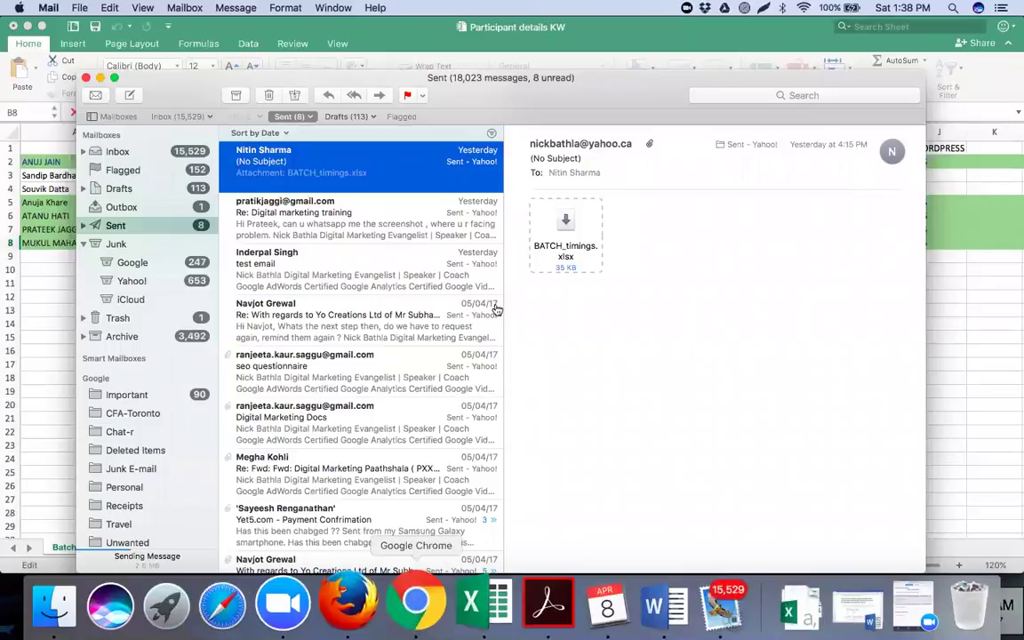
{"action": "key", "text": "super+Tab"}
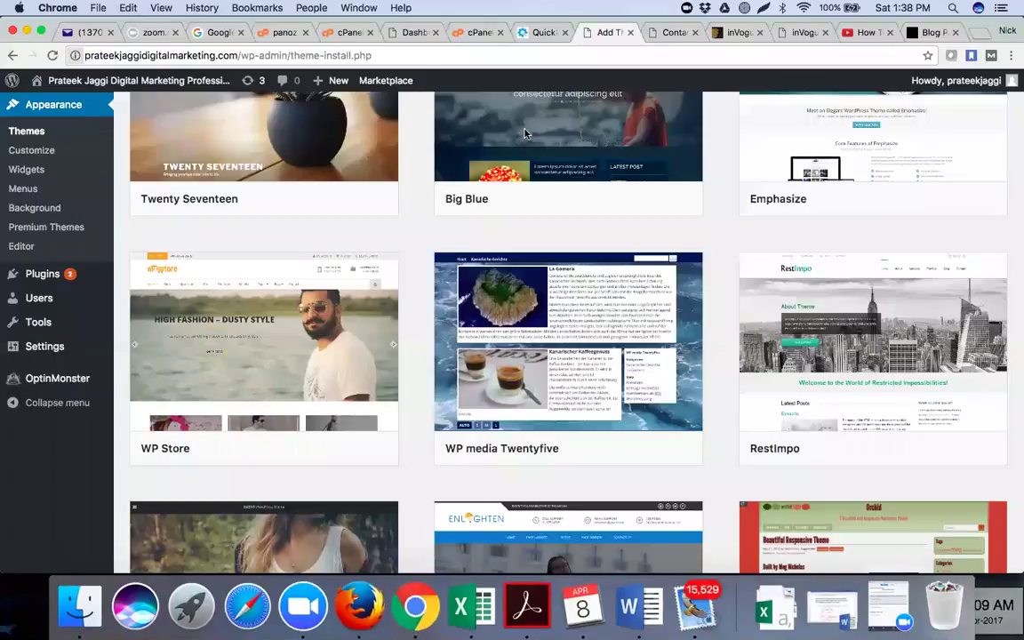